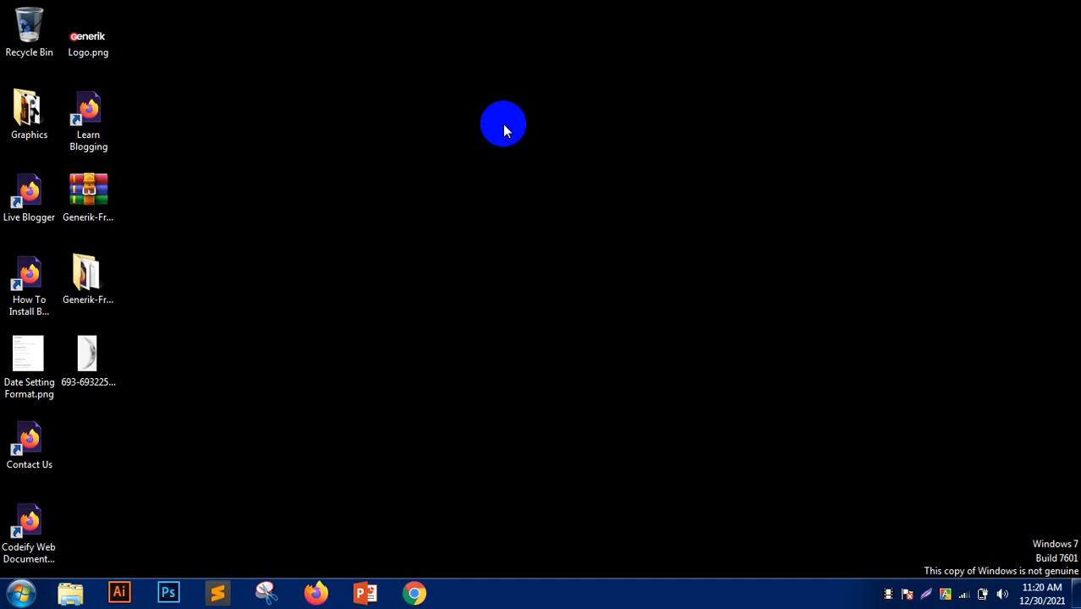
- Launch Google Chrome from the taskbar so the Google home page loads
click(416, 595)
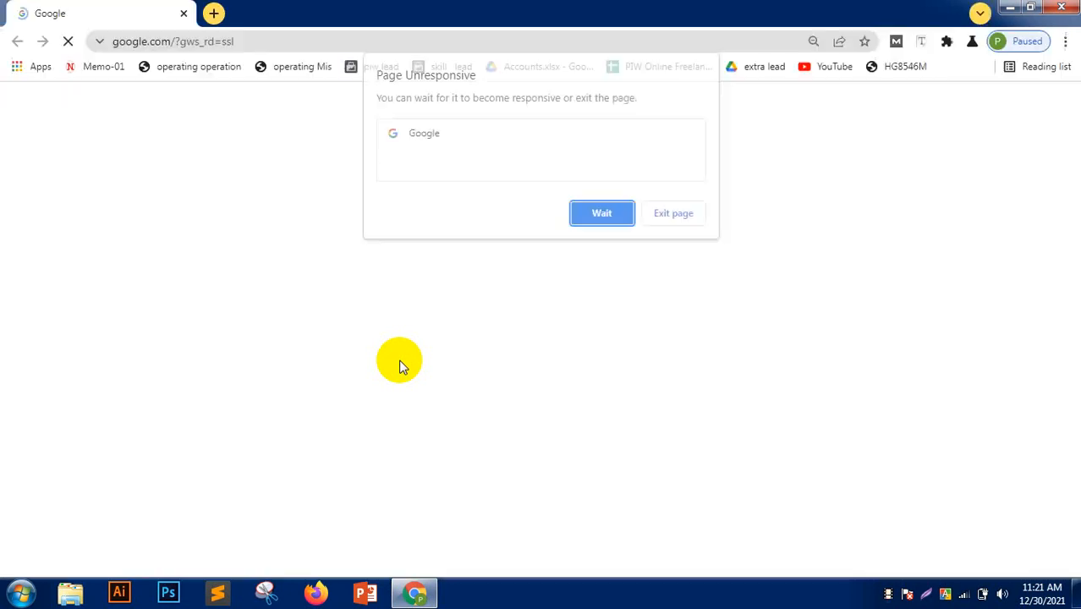
- Open a new blank tab and close the original Google tab
click(213, 13)
click(165, 13)
click(183, 15)
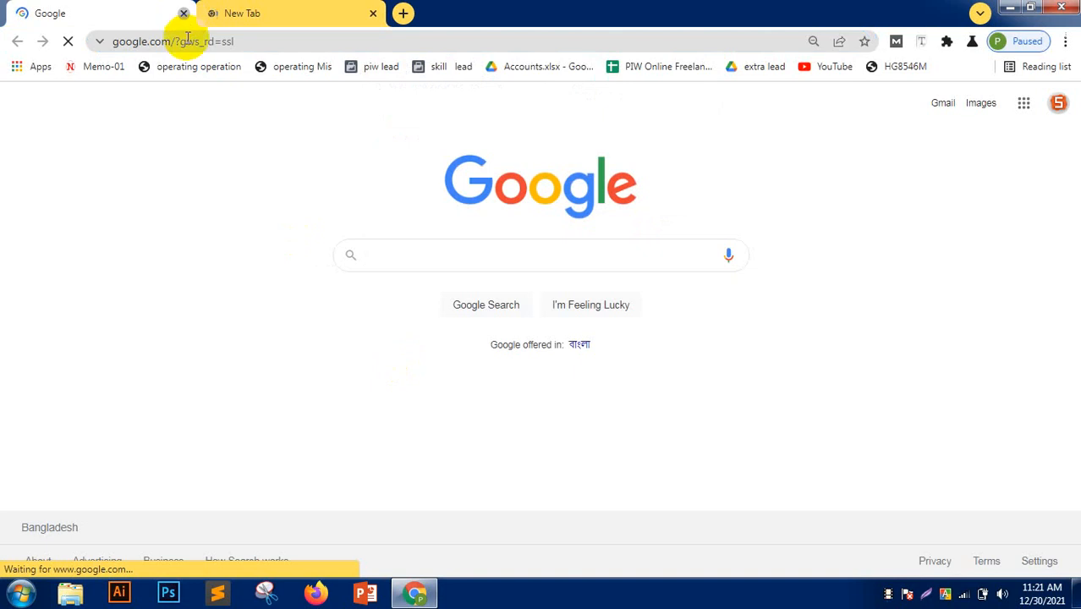
click(189, 44)
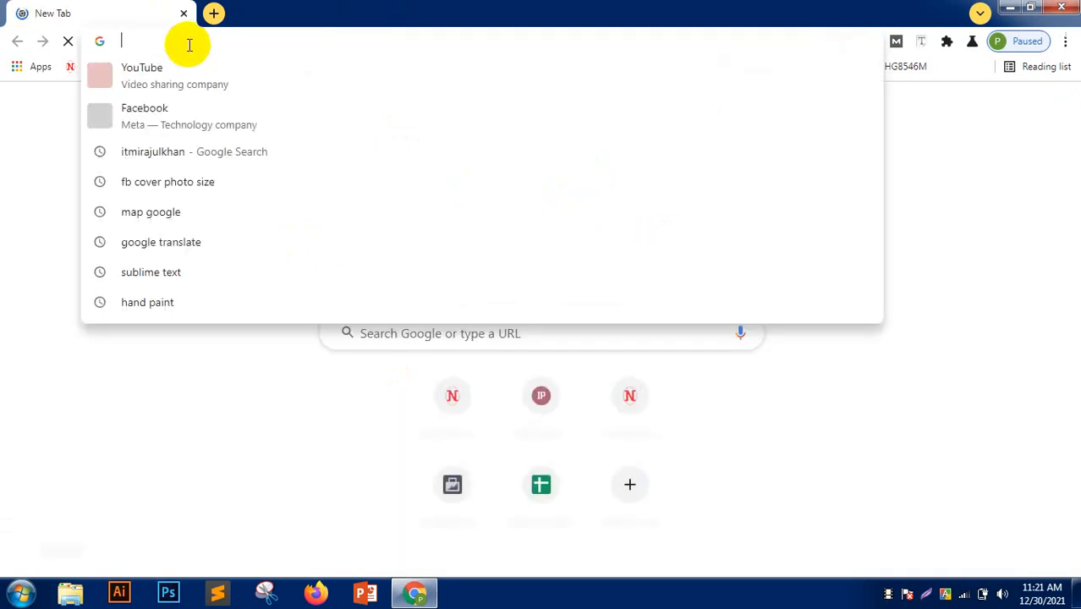
- Search for 'wordpress wikipedia' and open the English Wikipedia WordPress article
text(wordpress wikk)
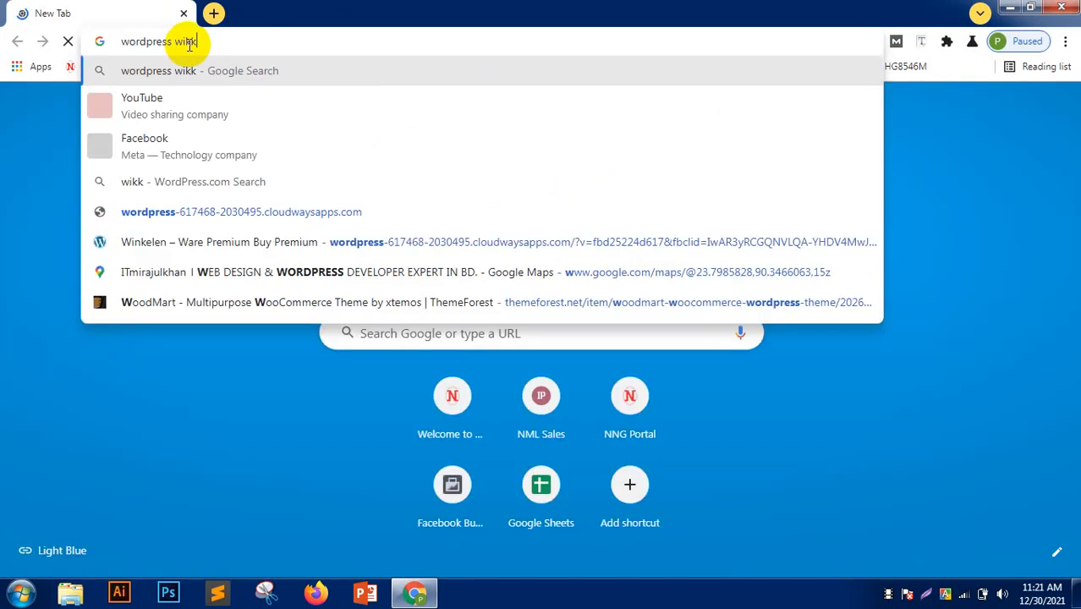
key(BackSpace)
key(BackSpace)
text(k)
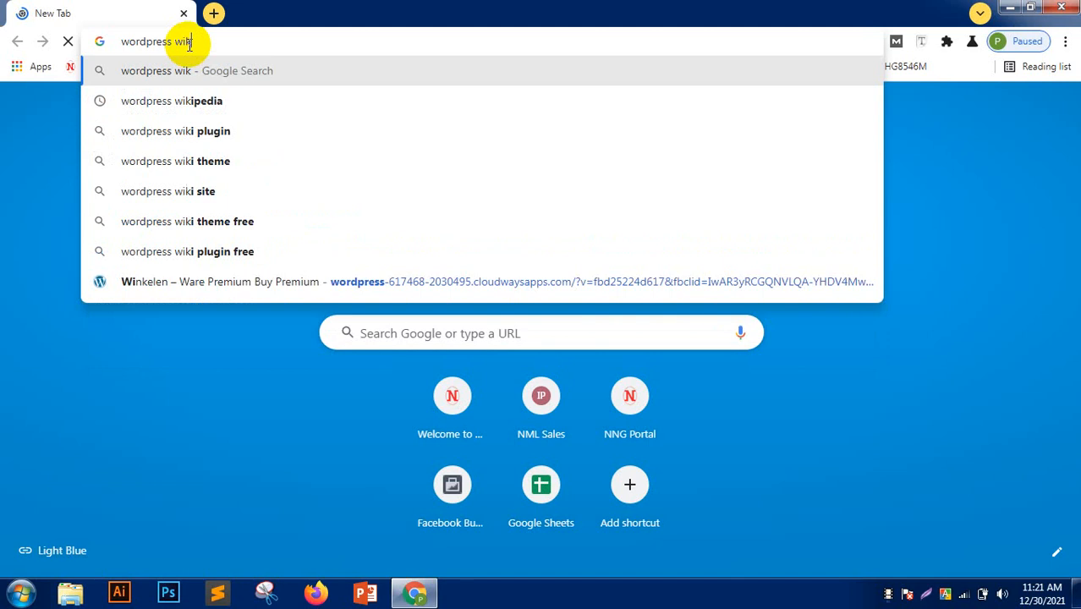
text(ipedia)
key(Return)
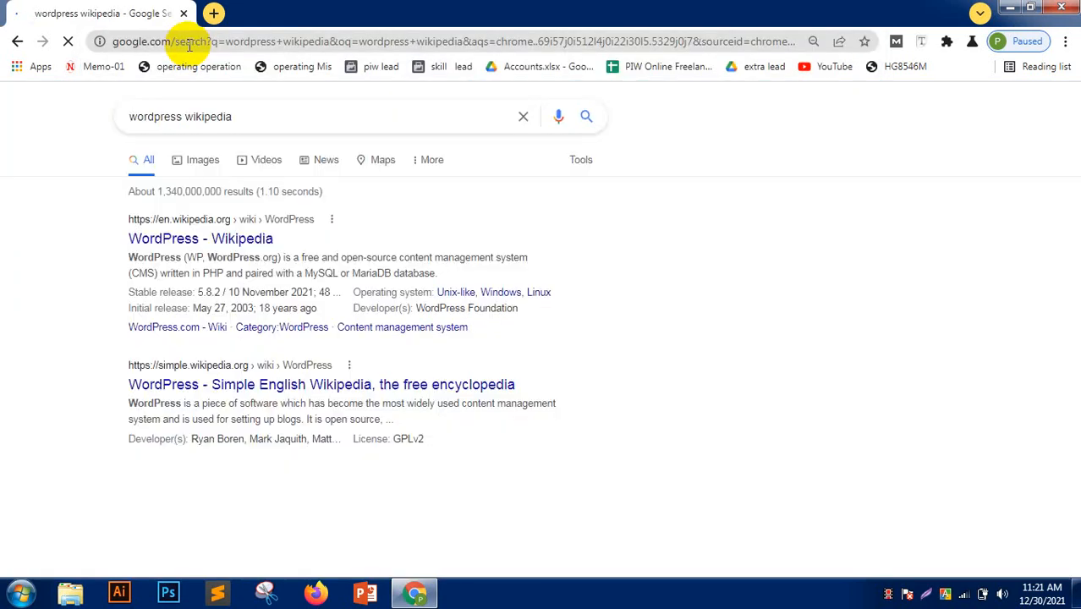
click(196, 243)
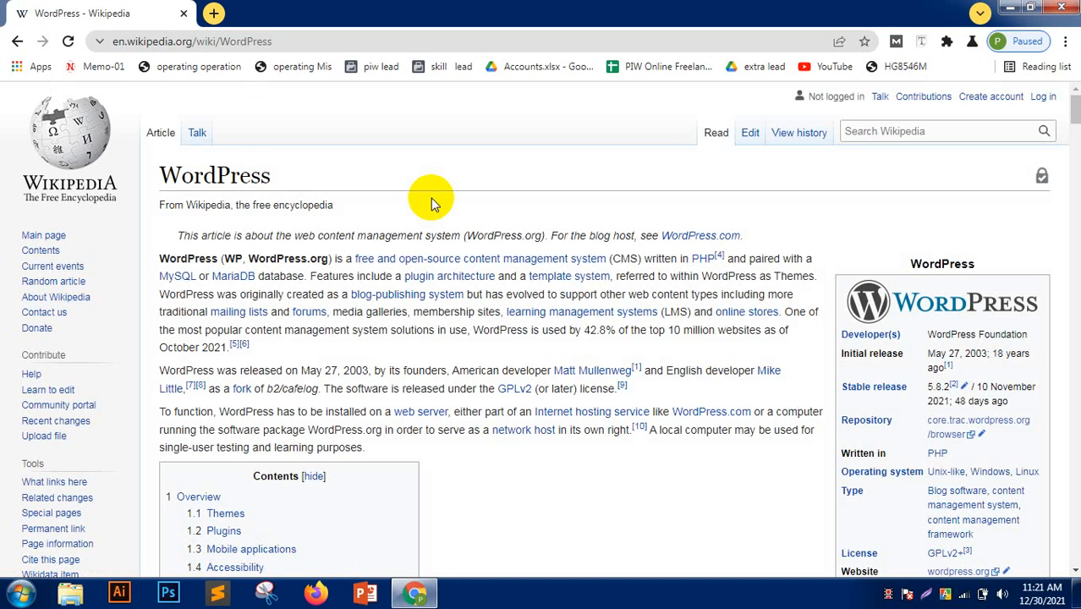
- Scroll the WordPress article, select its infobox title, then open a new blank tab
scroll(432, 207, down, 1)
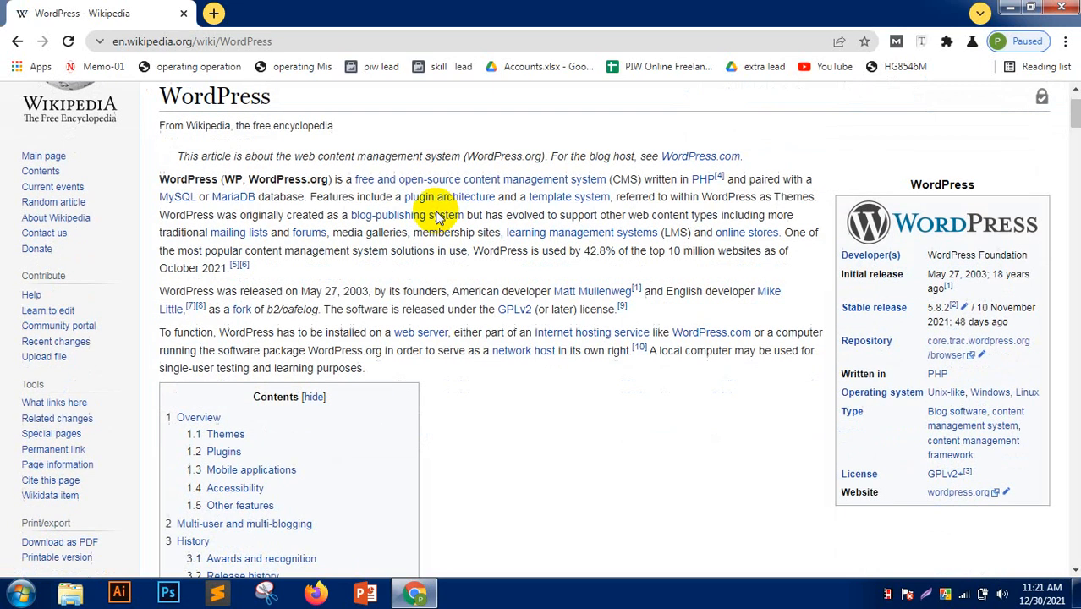
drag(905, 181, 981, 188)
click(955, 158)
click(214, 14)
- Search Google for 'cms list', highlight the CMS heading, and return to the WordPress article
text(cms )
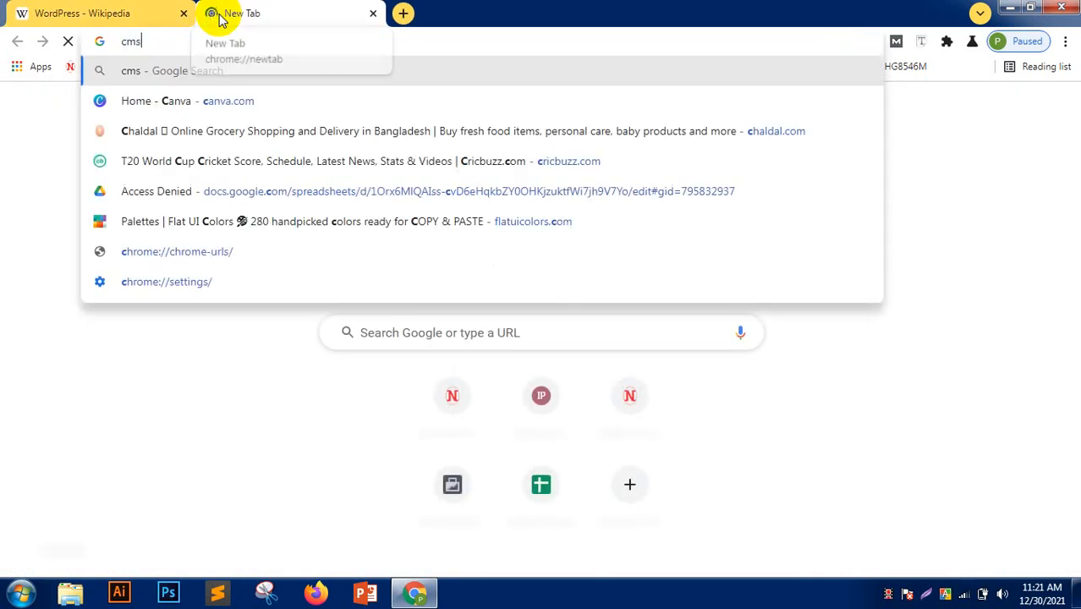
text(list)
key(Return)
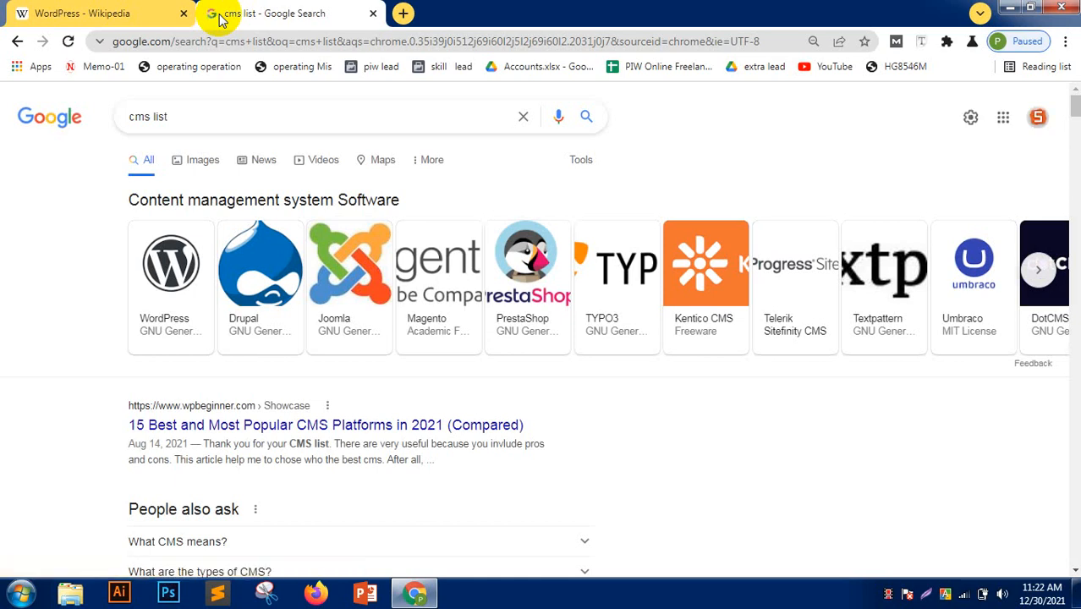
drag(80, 197, 516, 199)
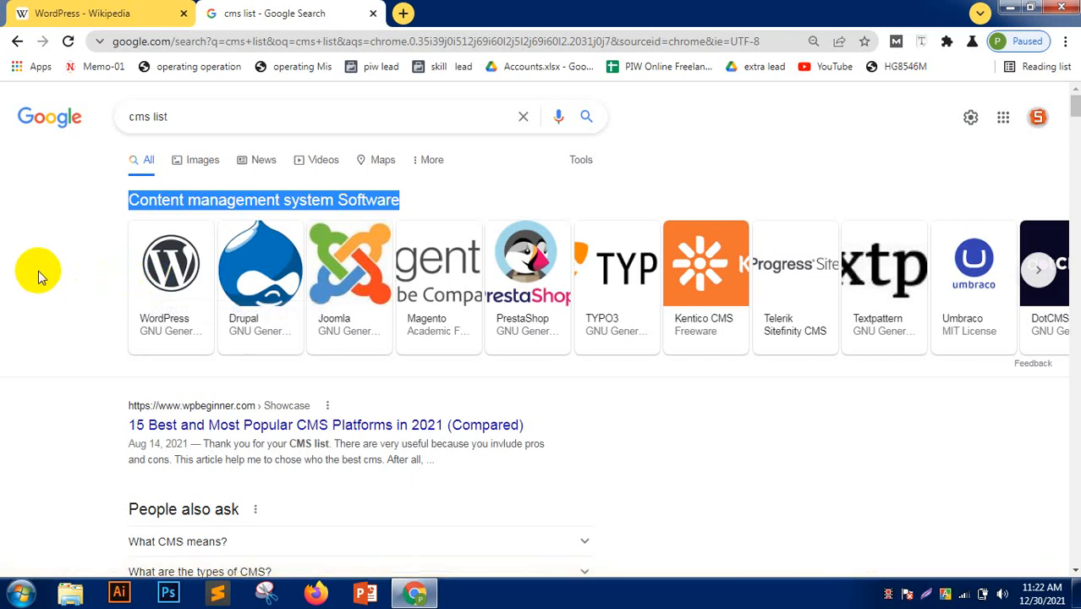
click(149, 10)
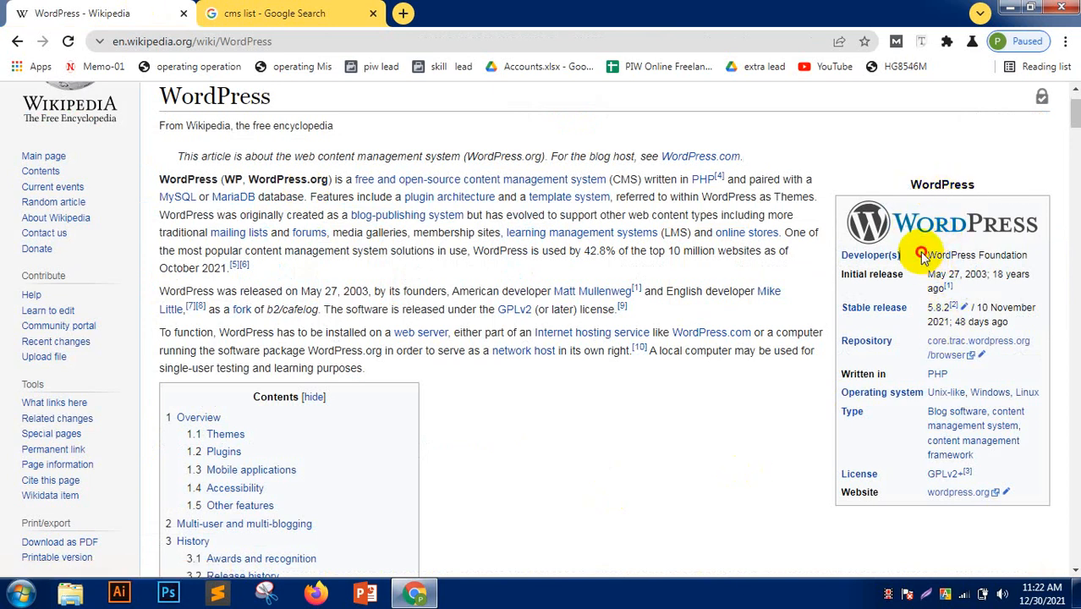
- Highlight the infobox's developer (WordPress Foundation) and Written in PHP rows
drag(926, 254, 1034, 254)
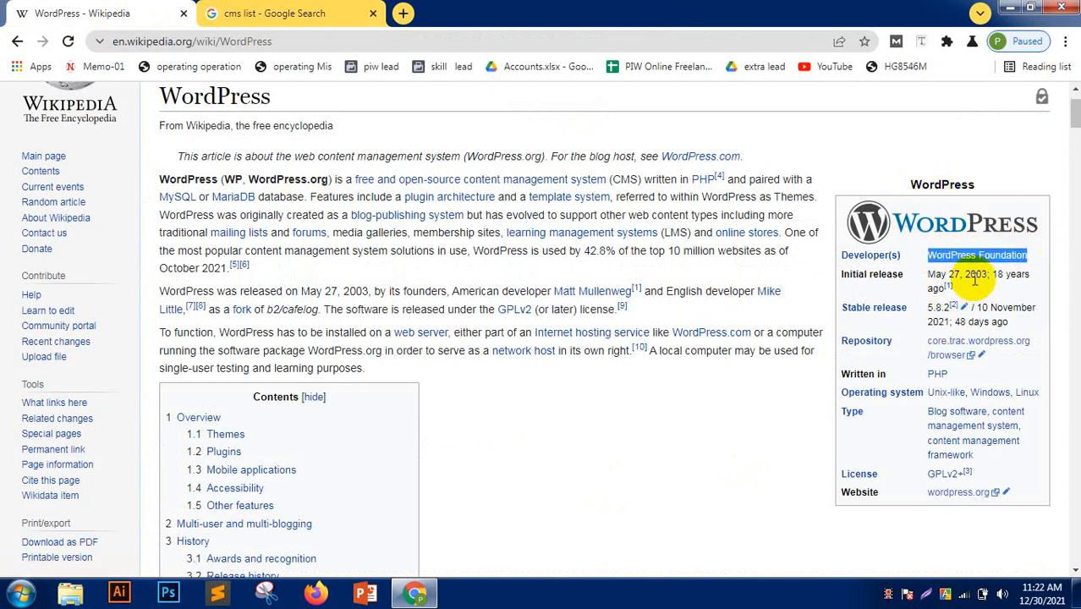
click(654, 427)
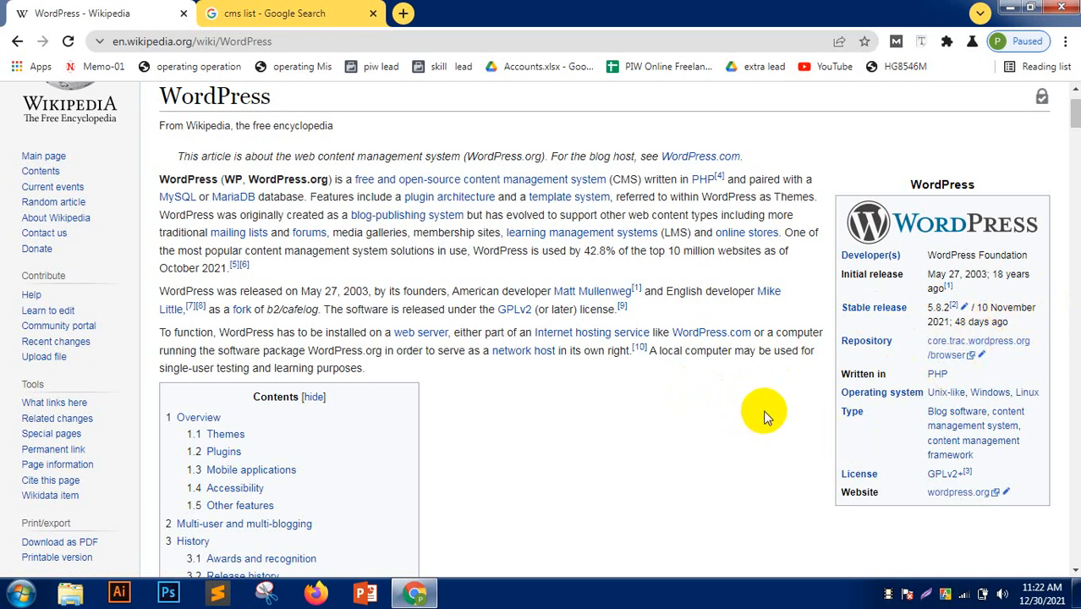
drag(971, 374, 823, 374)
click(804, 404)
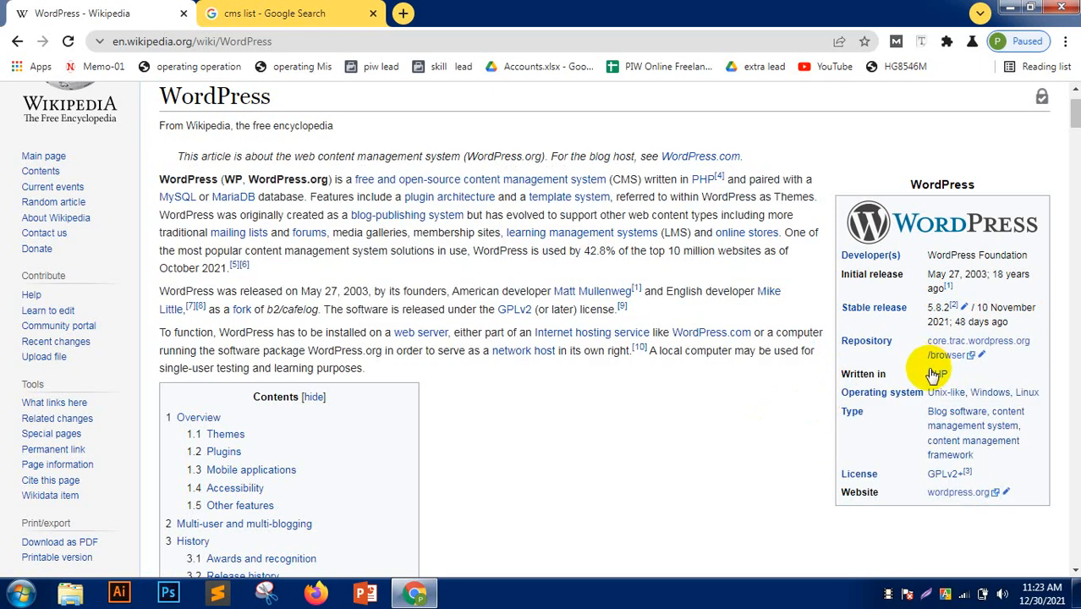
mouse_move(938, 373)
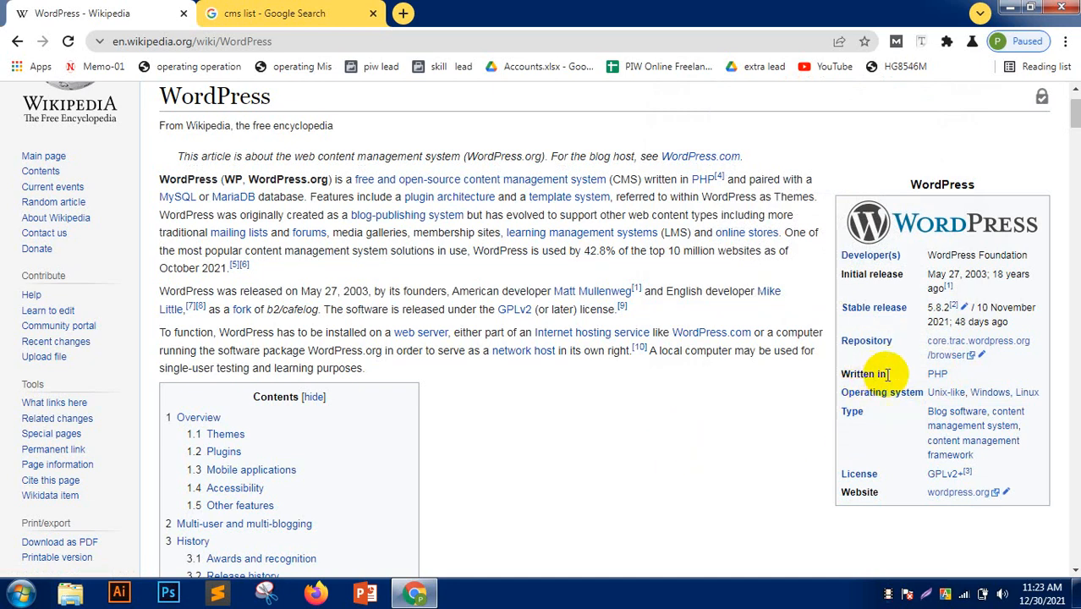
drag(971, 382, 833, 373)
click(732, 450)
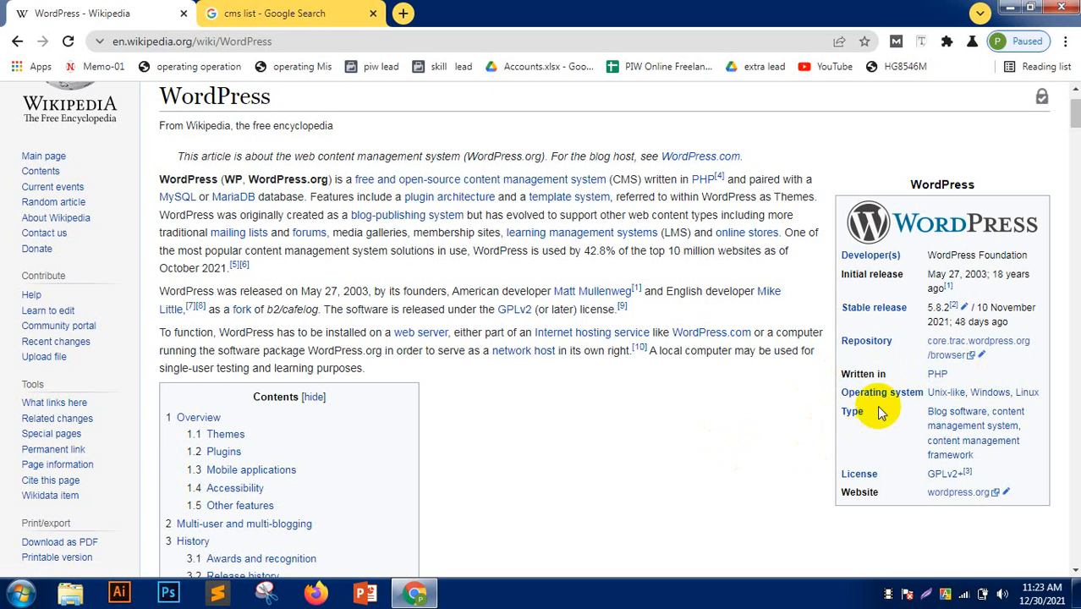
- Open wordpress.org in a new tab, skim the Contents list, and return to the cms list results
mouse_move(885, 401)
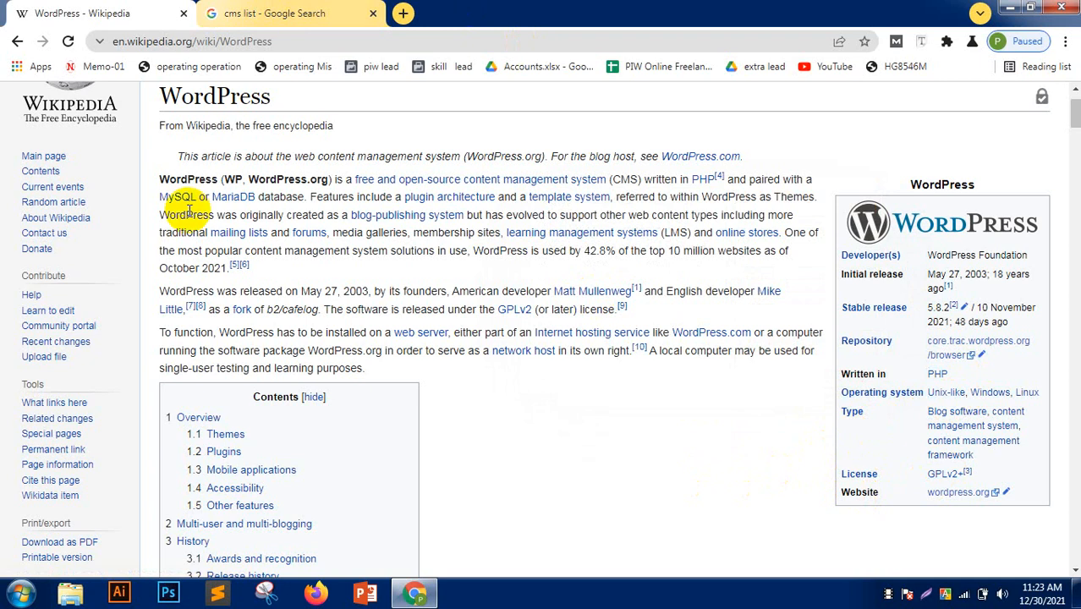
ctrl+click(977, 498)
scroll(461, 318, down, 3)
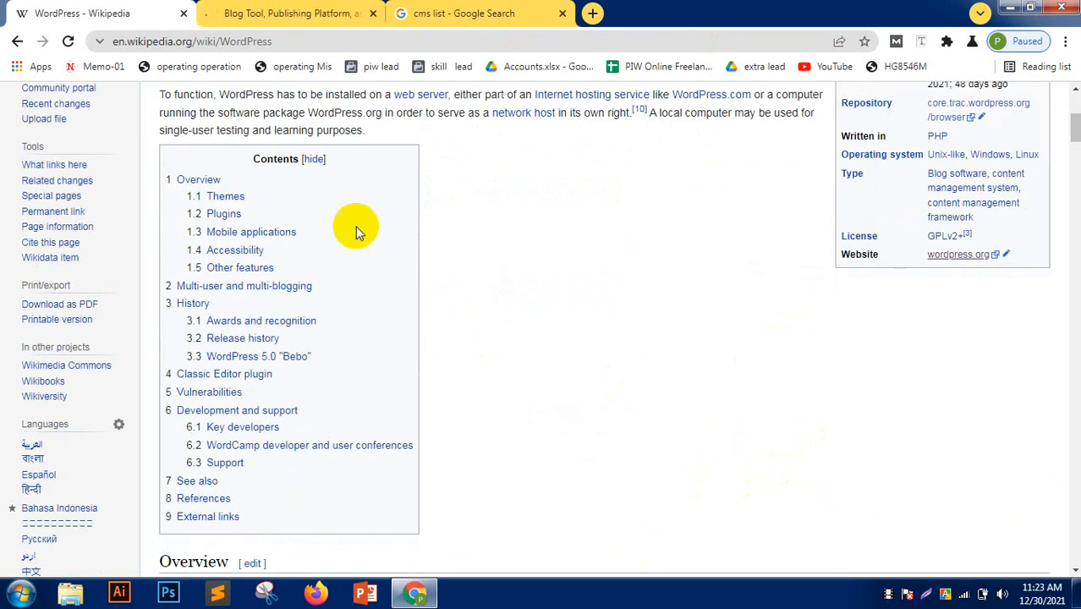
drag(246, 158, 321, 156)
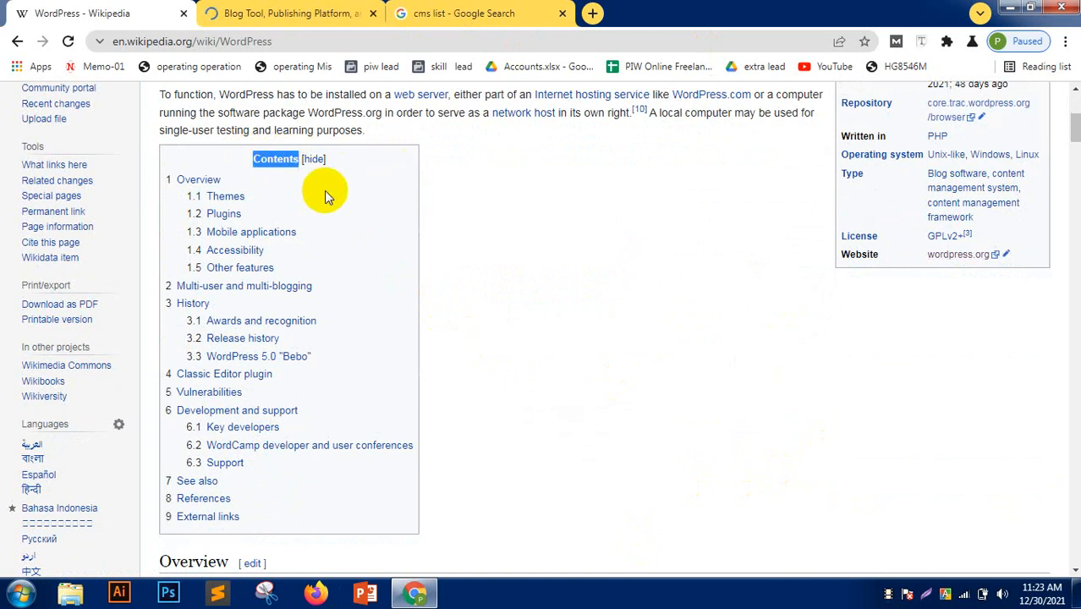
drag(187, 195, 294, 252)
drag(187, 251, 213, 269)
click(479, 269)
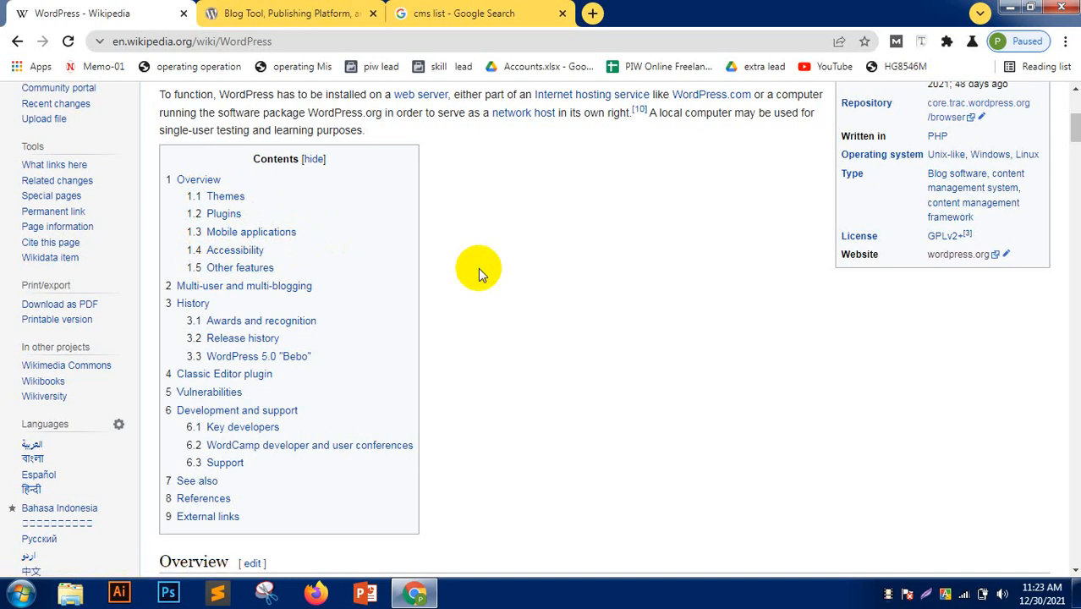
scroll(478, 268, up, 1)
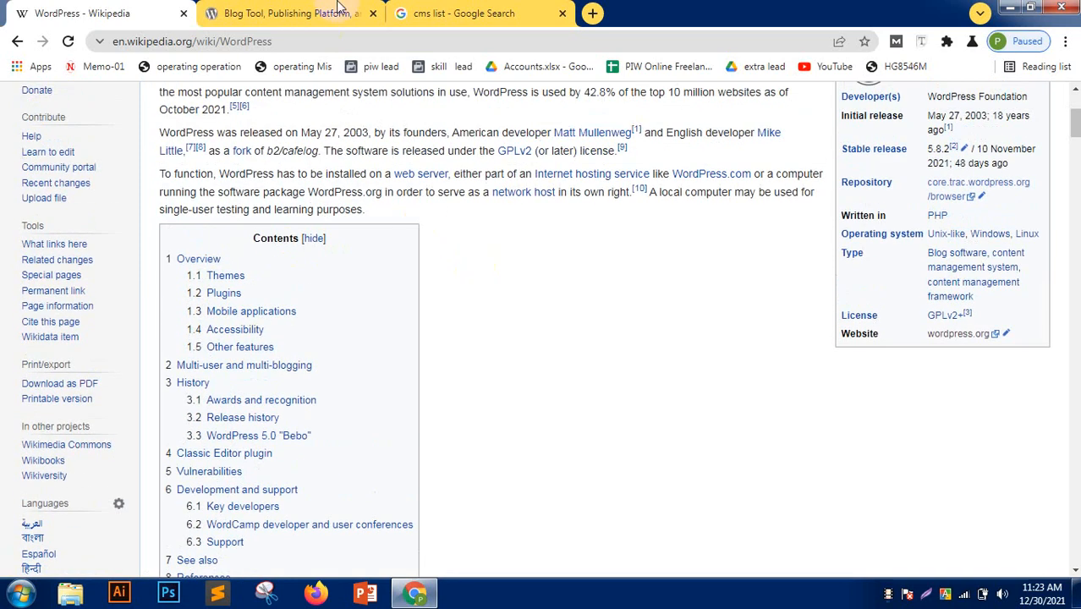
scroll(472, 243, down, 1)
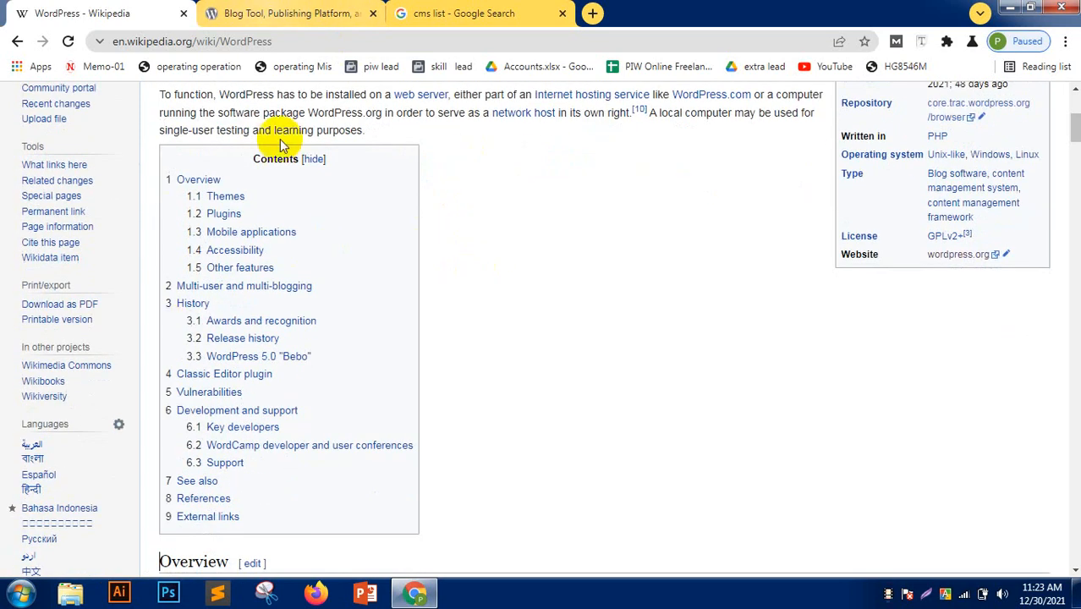
click(398, 12)
click(366, 48)
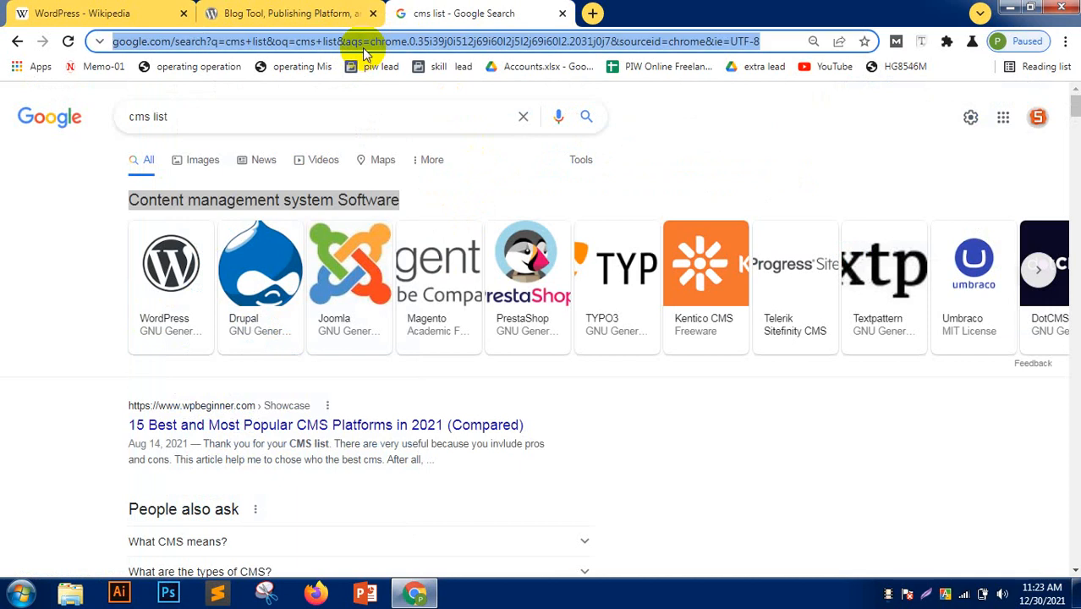
- Go to themeforest.net and search it for woodmart
text(themefor)
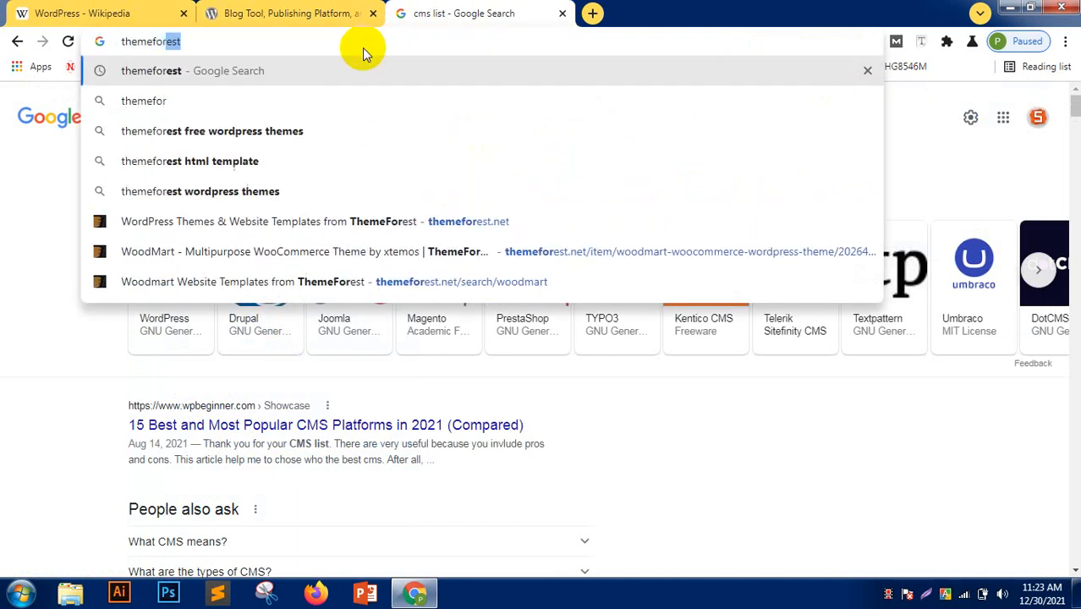
key(BackSpace)
text(est)
key(Return)
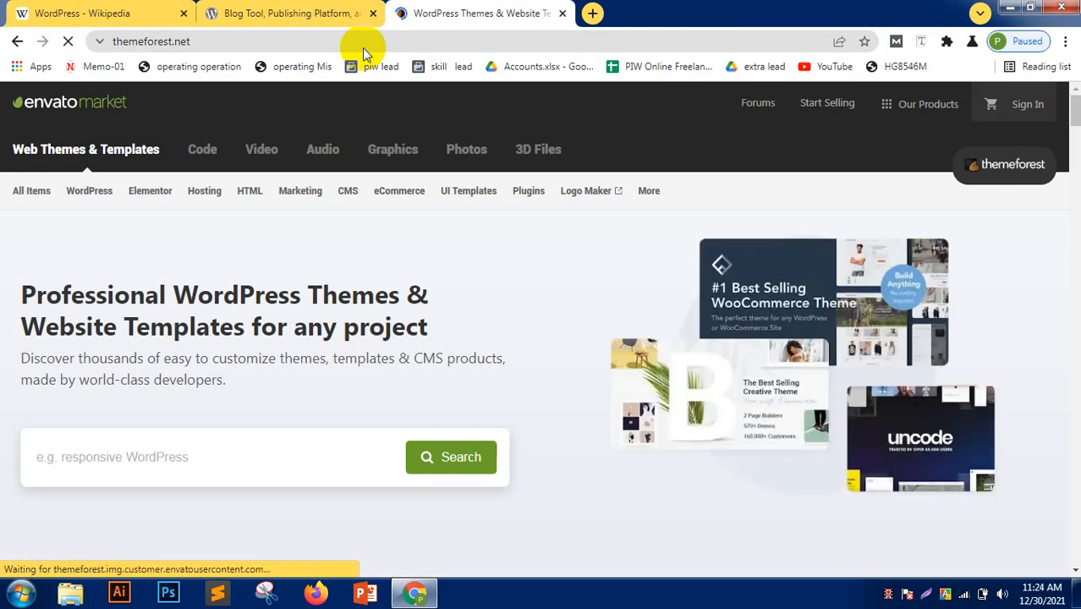
click(73, 458)
click(67, 508)
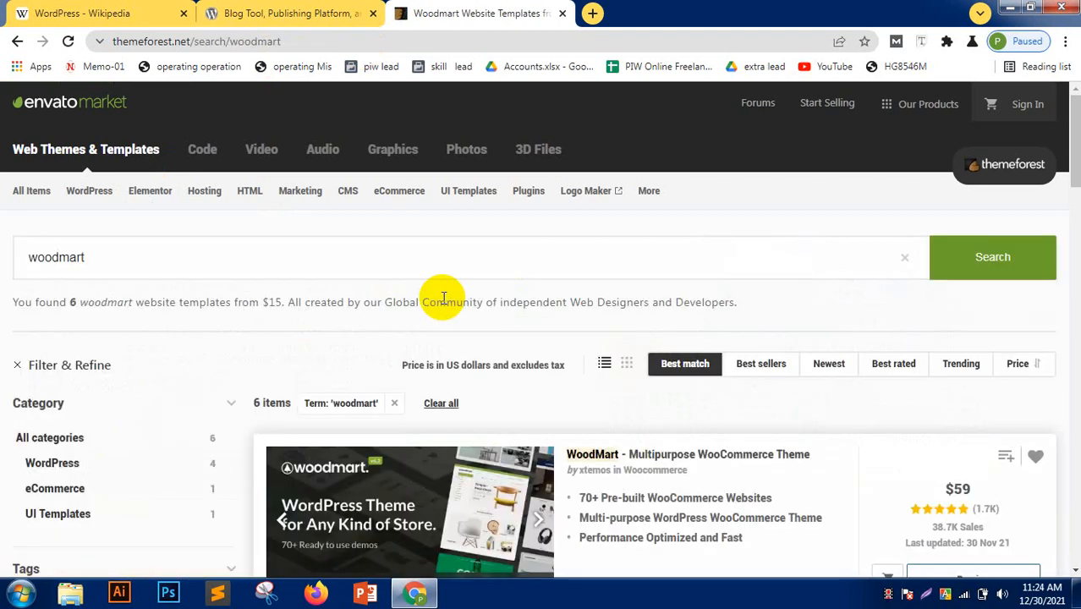
- Review the WoodMart result's $59 price and 38.7K sales, then open its page in a new tab
scroll(559, 427, down, 3)
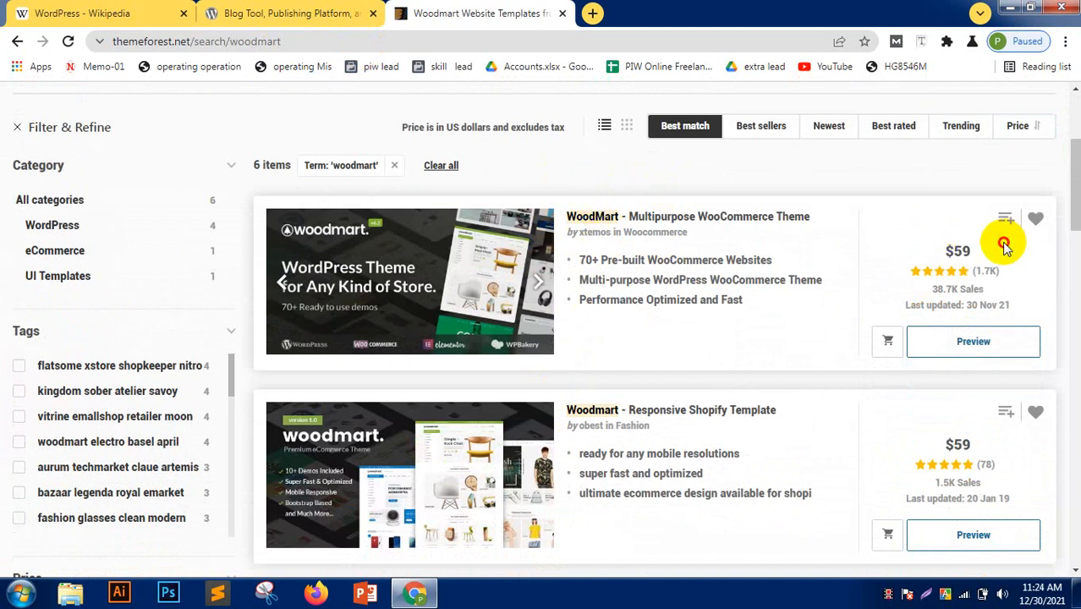
drag(1005, 245, 910, 241)
click(876, 162)
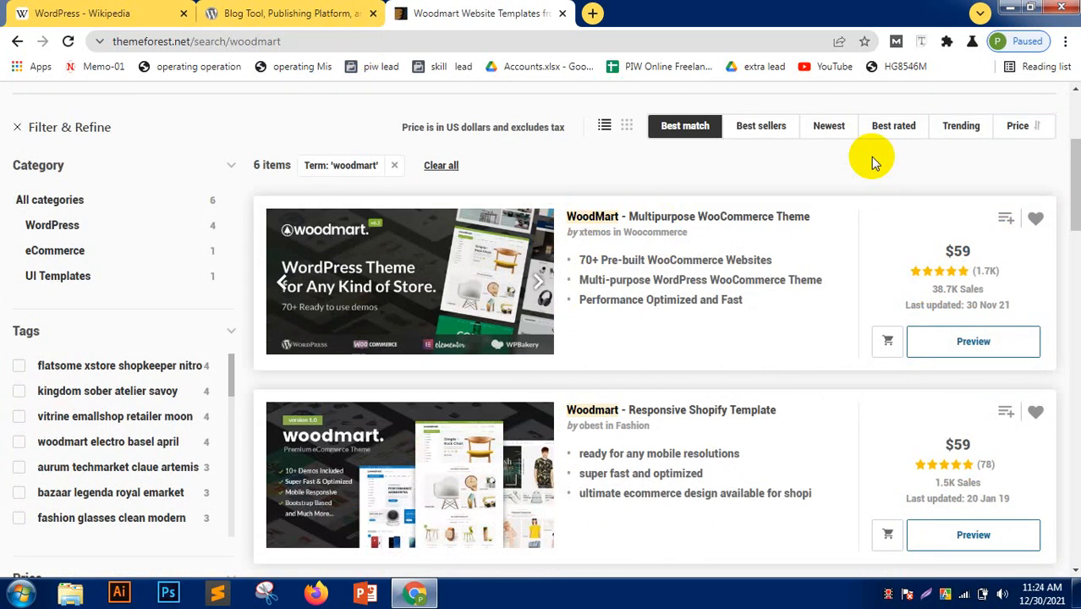
drag(984, 288, 921, 294)
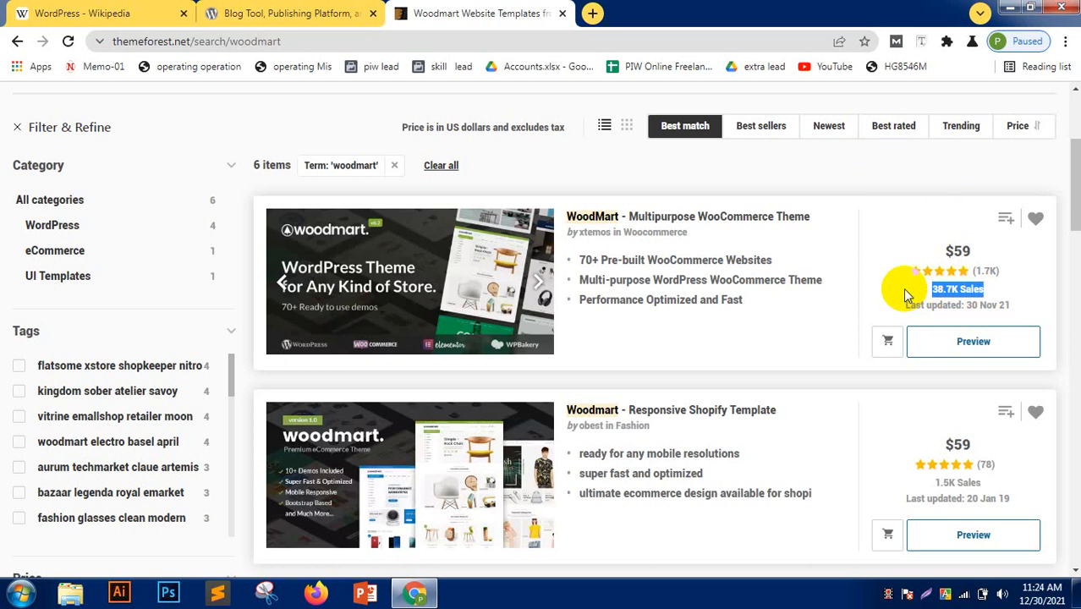
click(846, 212)
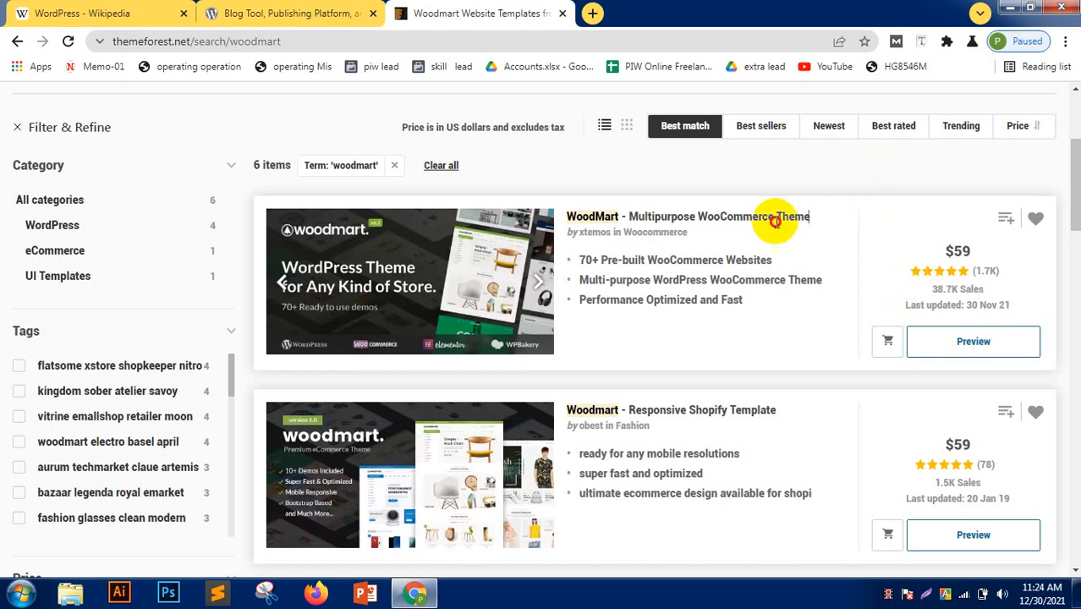
drag(809, 217, 562, 218)
click(580, 183)
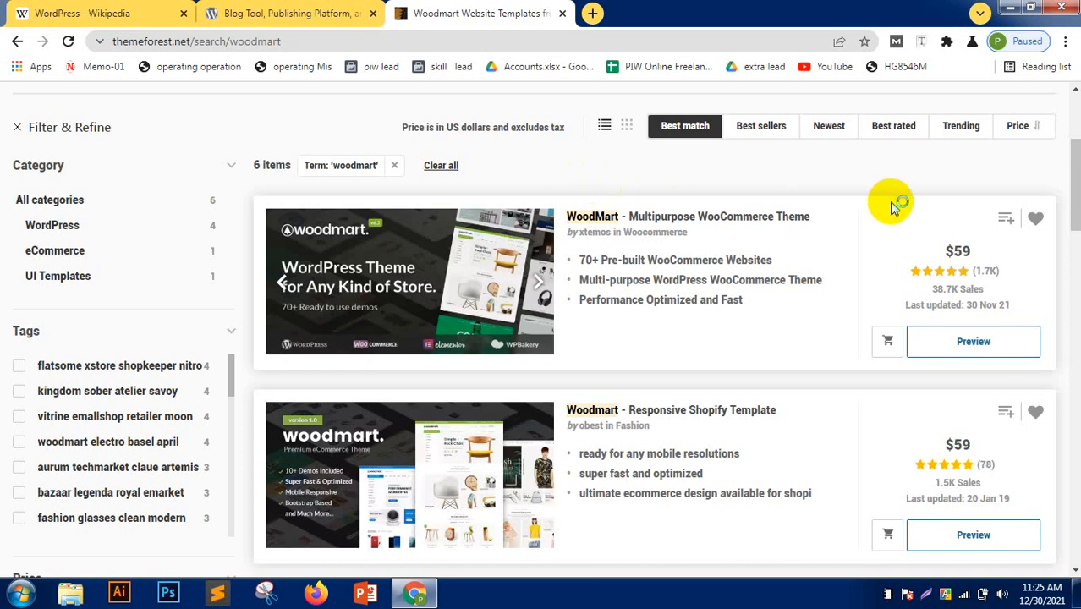
triple_click(626, 231)
click(626, 230)
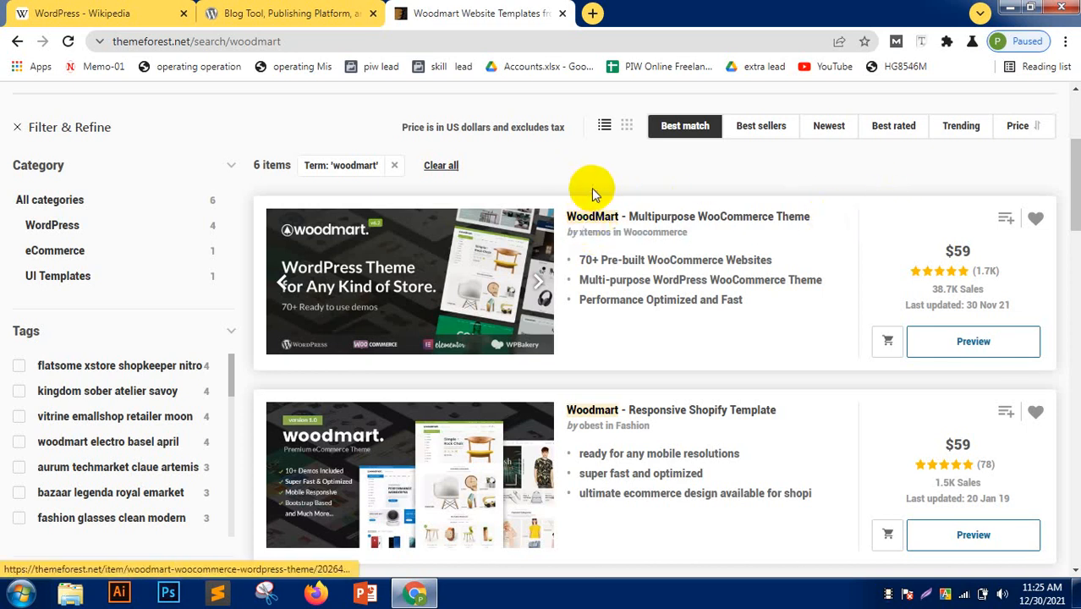
ctrl+click(609, 216)
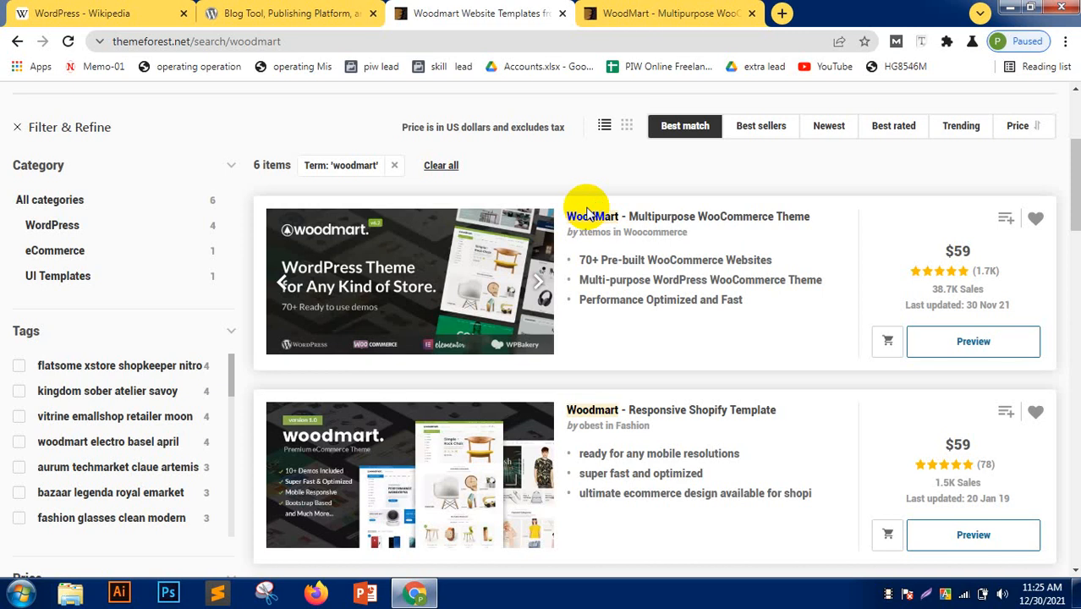
- Switch to the WoodMart theme page and scroll through its multi-language, mega menu and header builder features
click(669, 10)
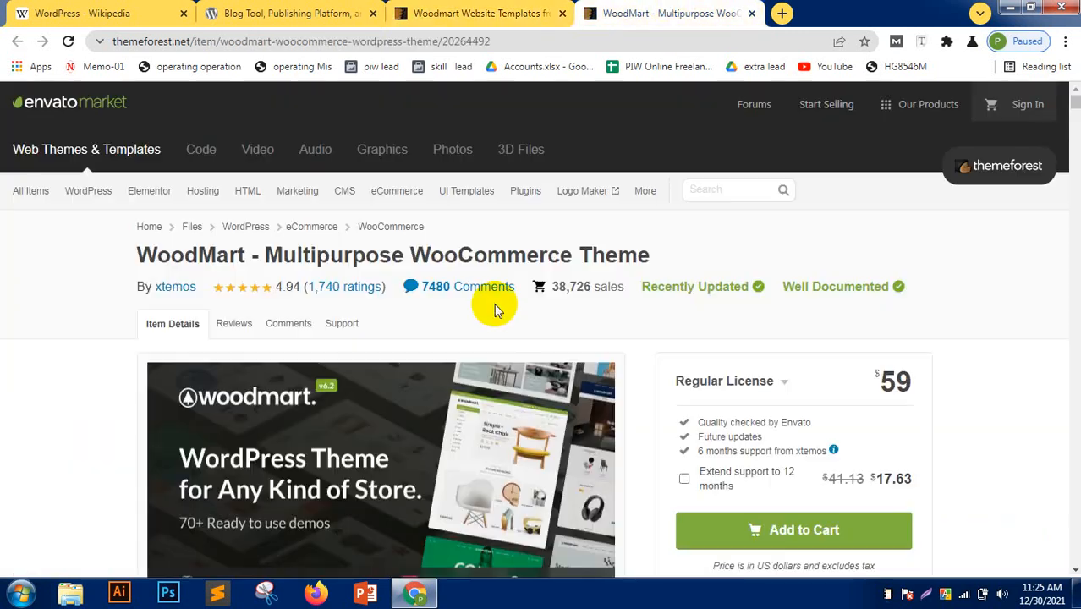
scroll(3, 368, down, 20)
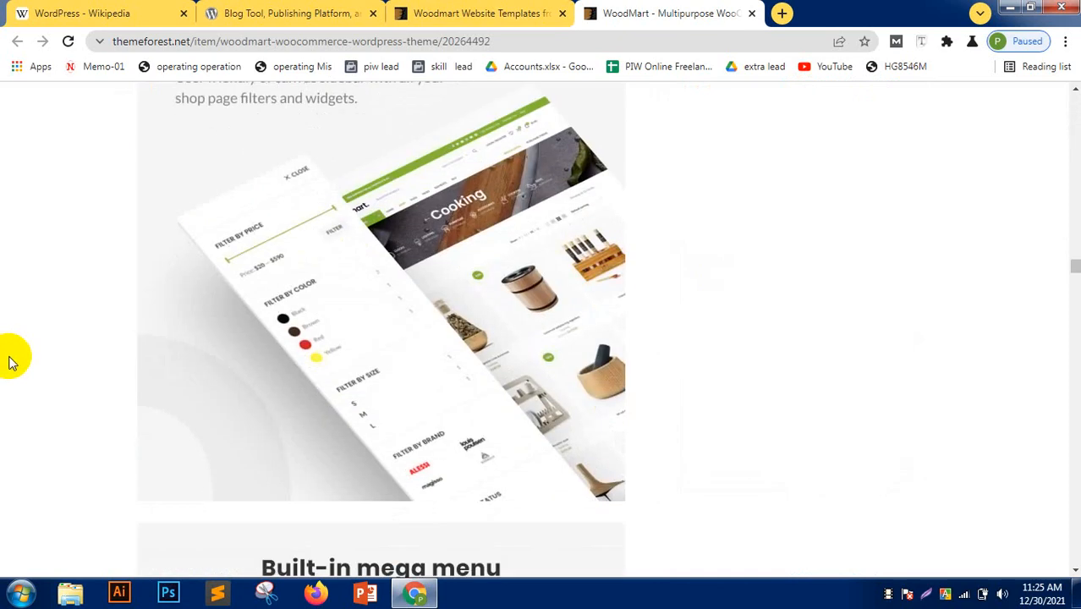
scroll(10, 362, down, 15)
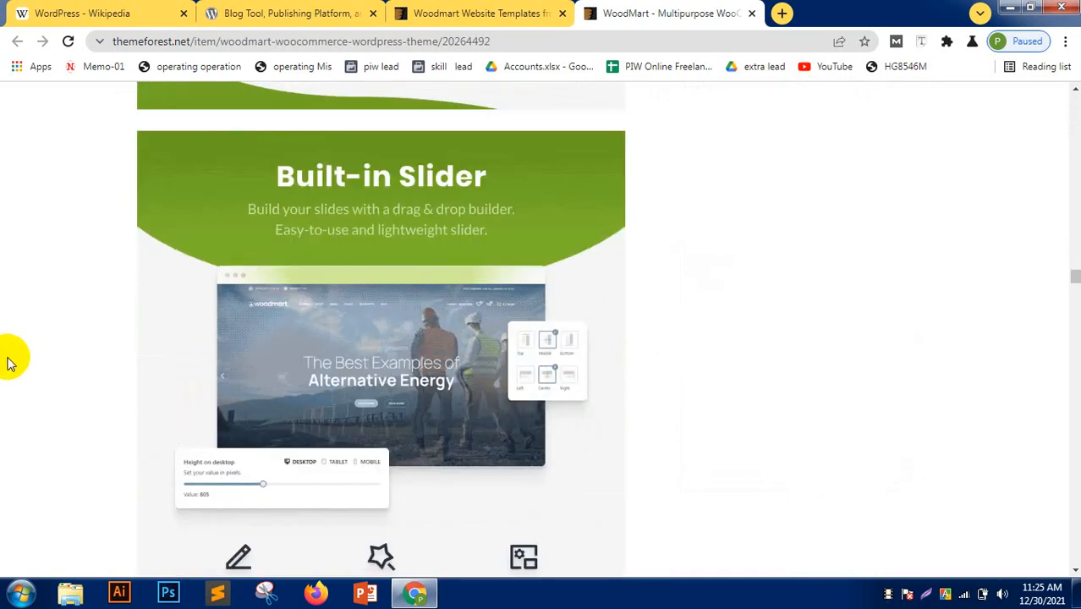
scroll(10, 363, up, 4)
scroll(10, 364, down, 20)
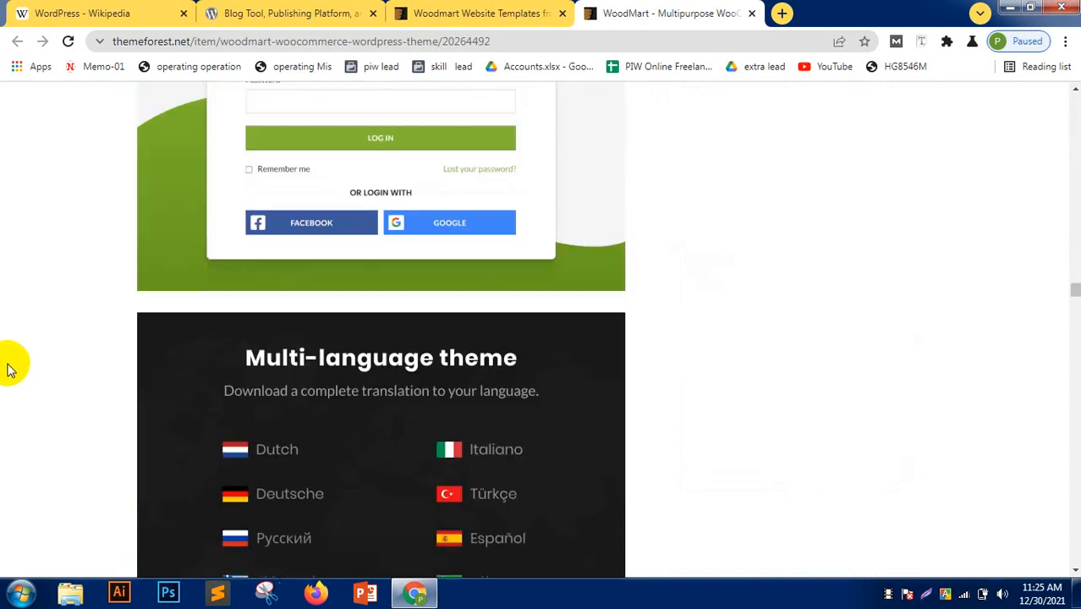
scroll(9, 367, down, 6)
scroll(7, 368, up, 10)
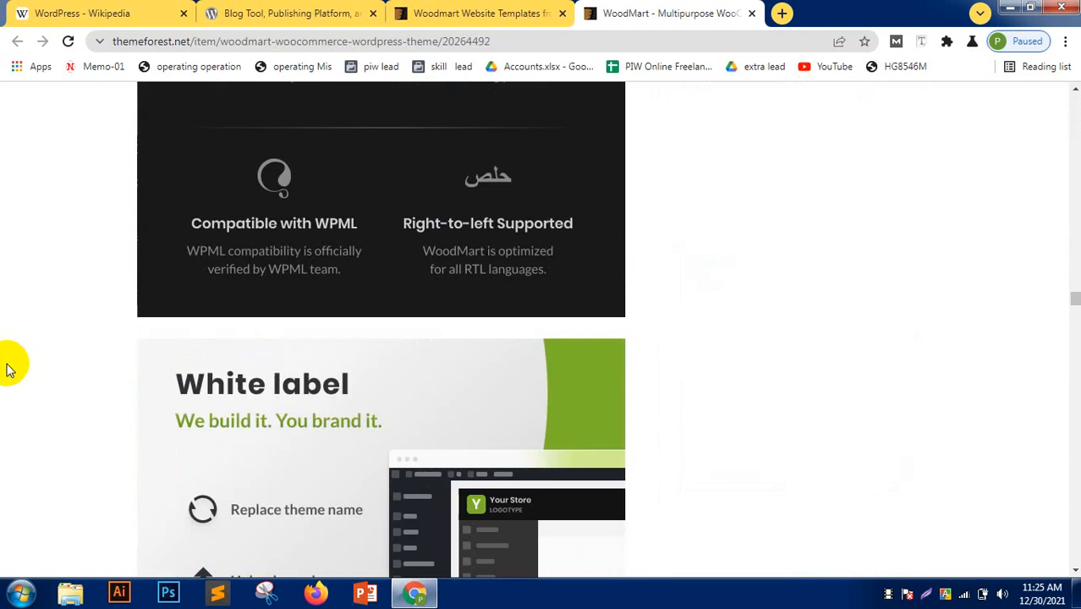
scroll(9, 369, up, 20)
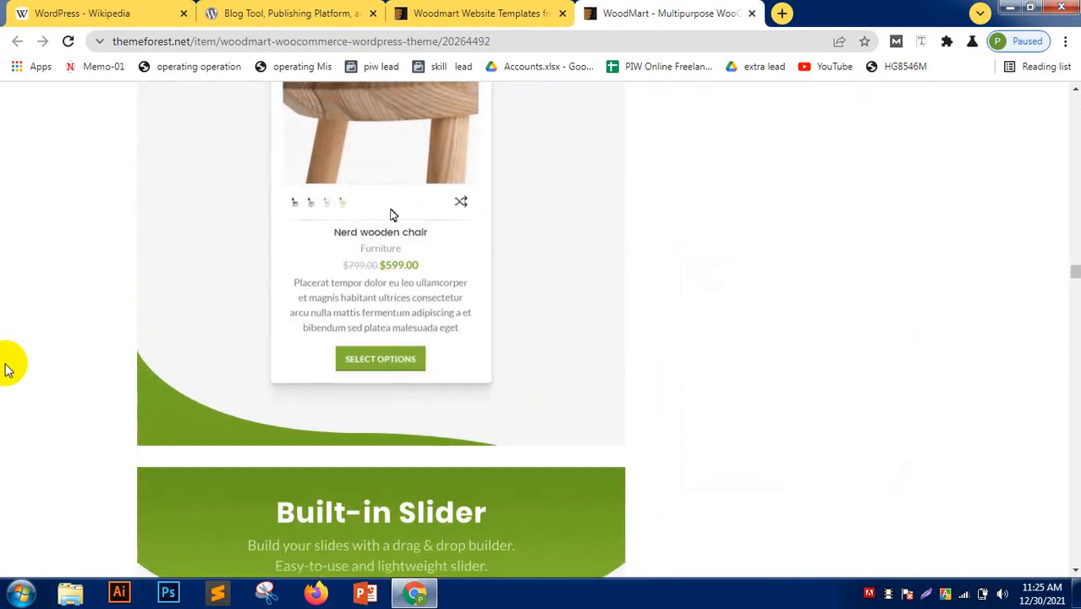
scroll(7, 368, up, 20)
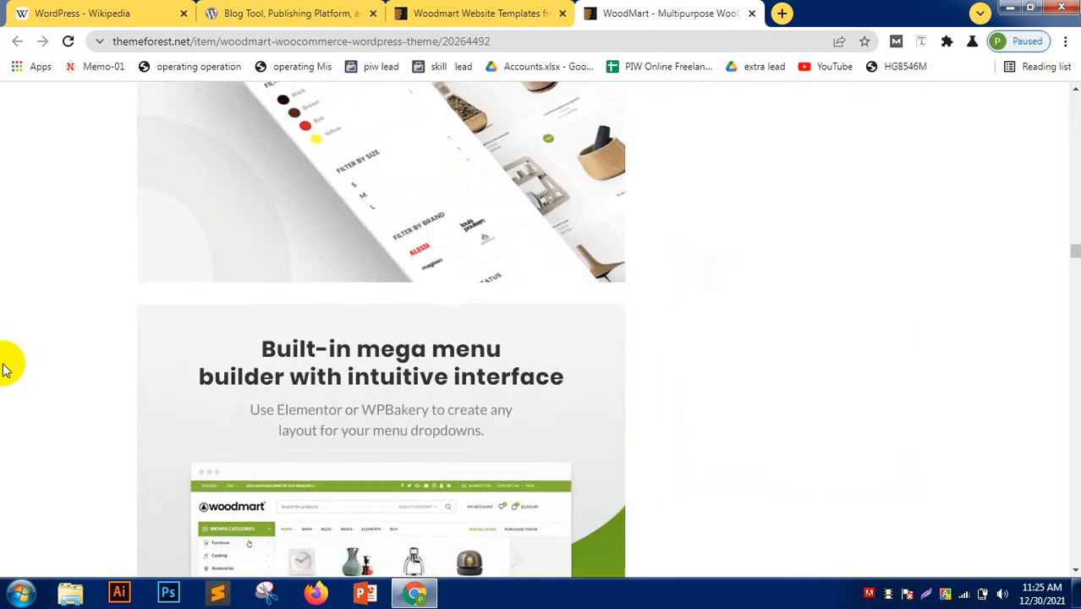
scroll(2, 368, up, 15)
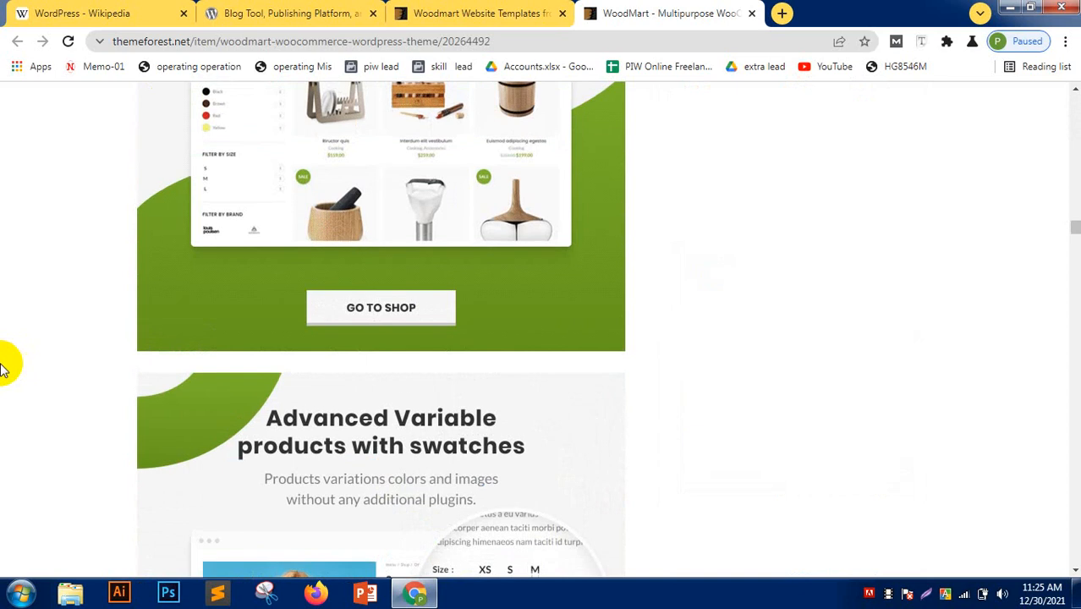
scroll(2, 368, up, 18)
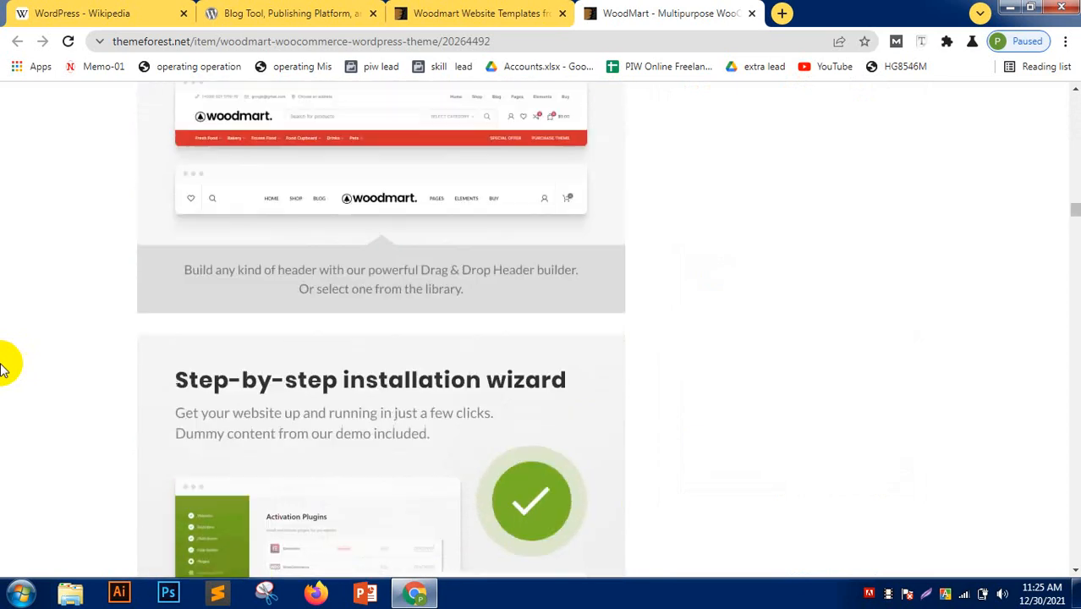
scroll(3, 368, up, 18)
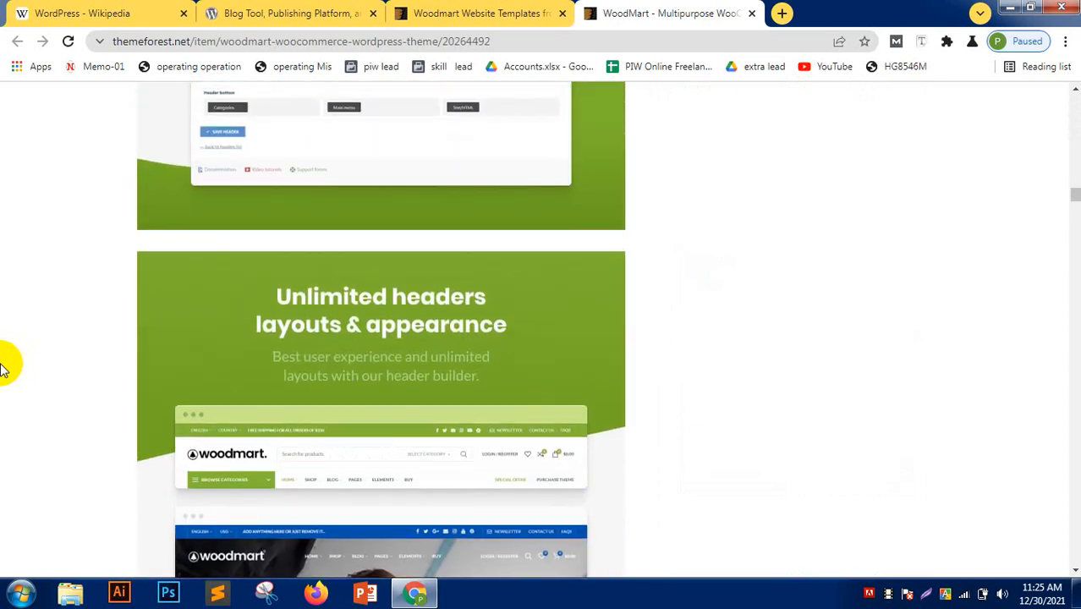
scroll(2, 368, up, 7)
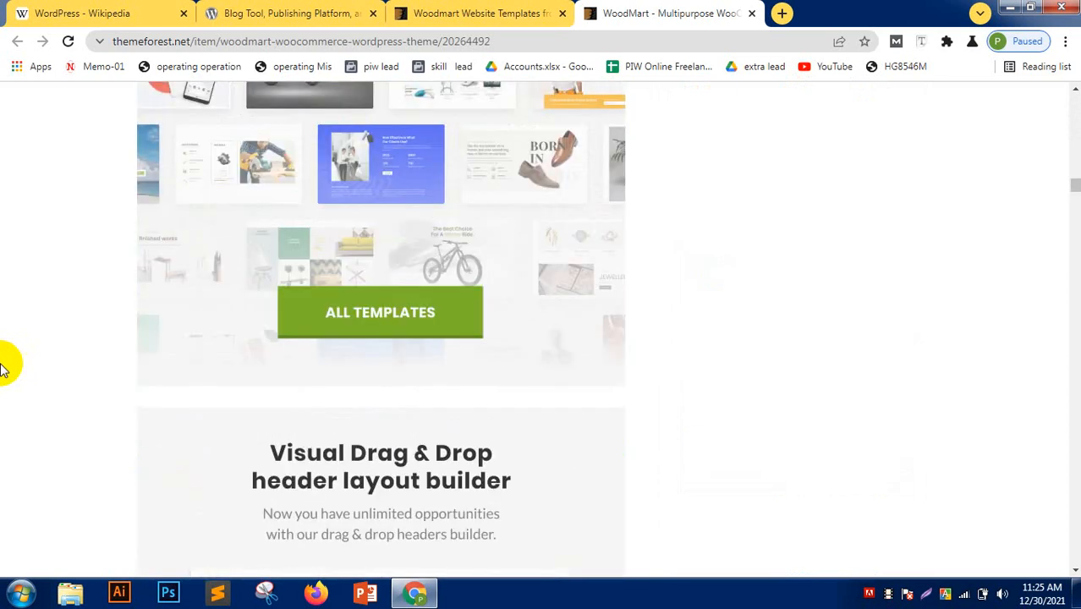
- Open ALL TEMPLATES, preview and close the Instagram menu template, then show the 74 WoodMart demos
click(391, 314)
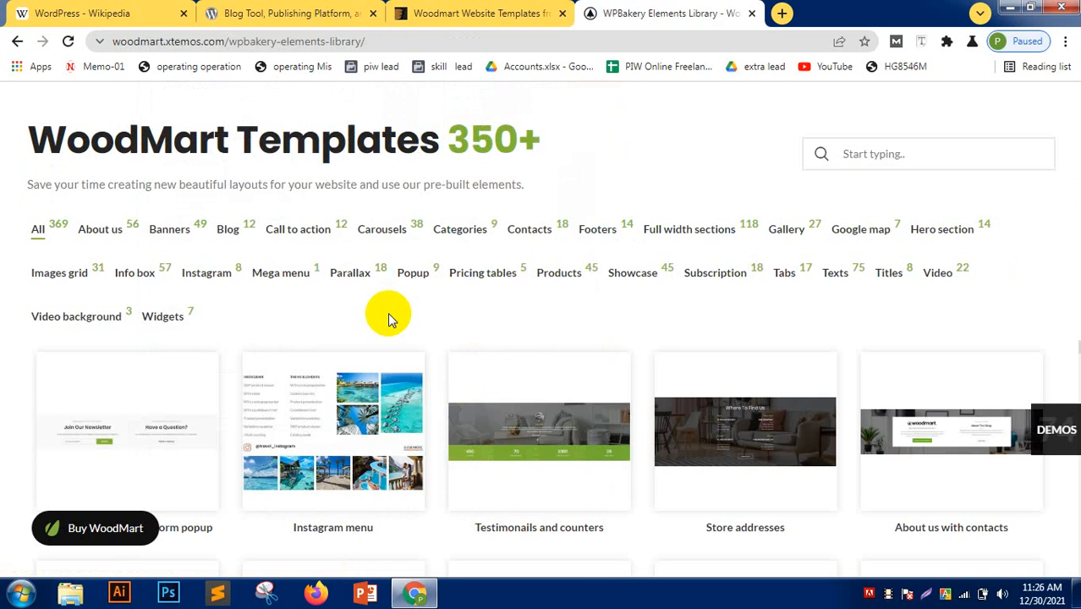
scroll(181, 358, down, 5)
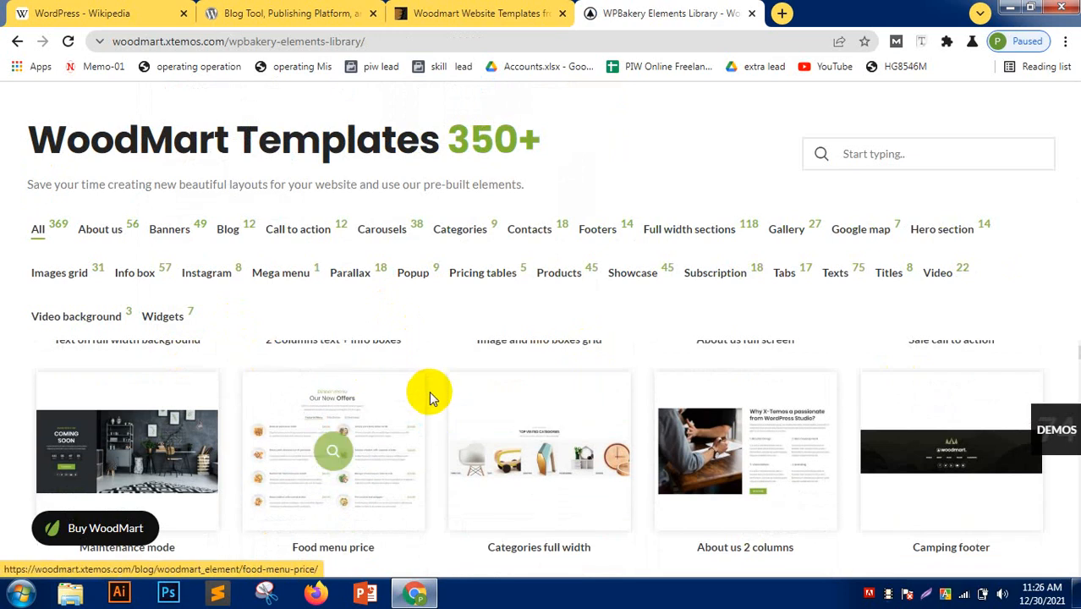
scroll(429, 391, up, 5)
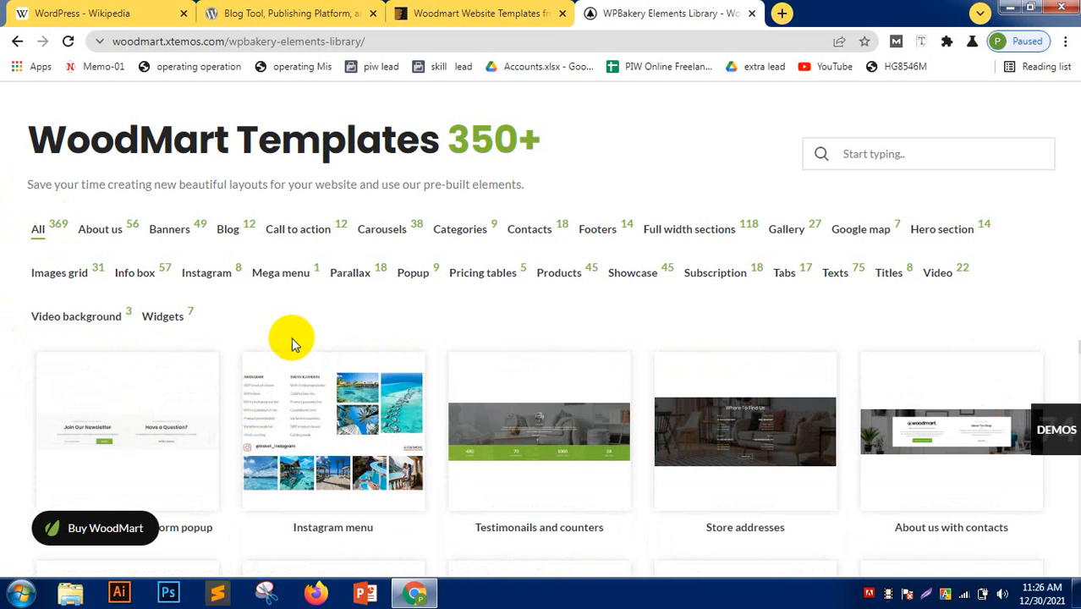
click(356, 444)
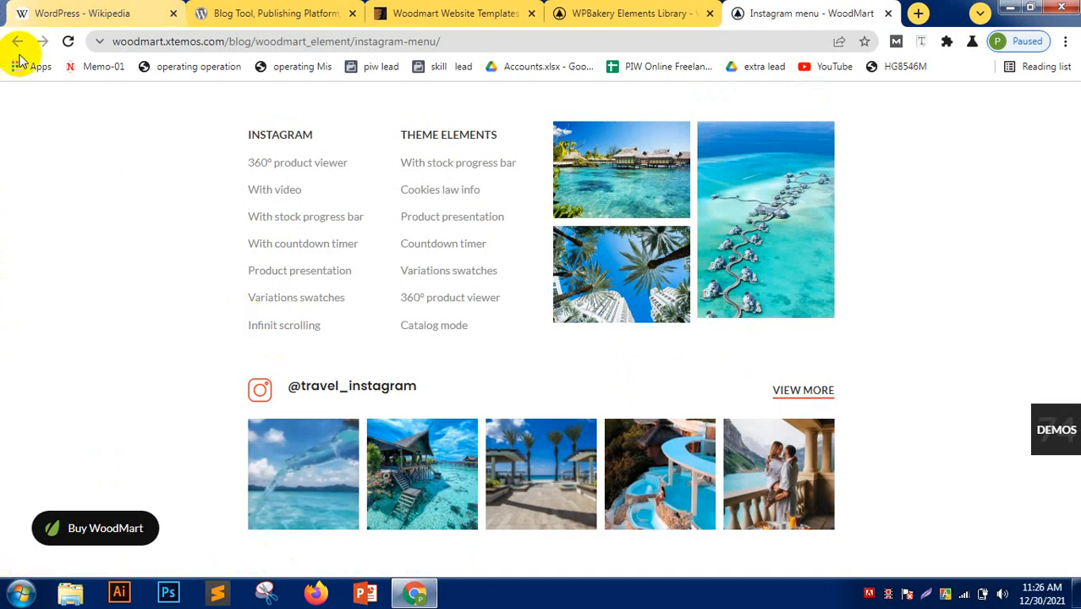
click(888, 14)
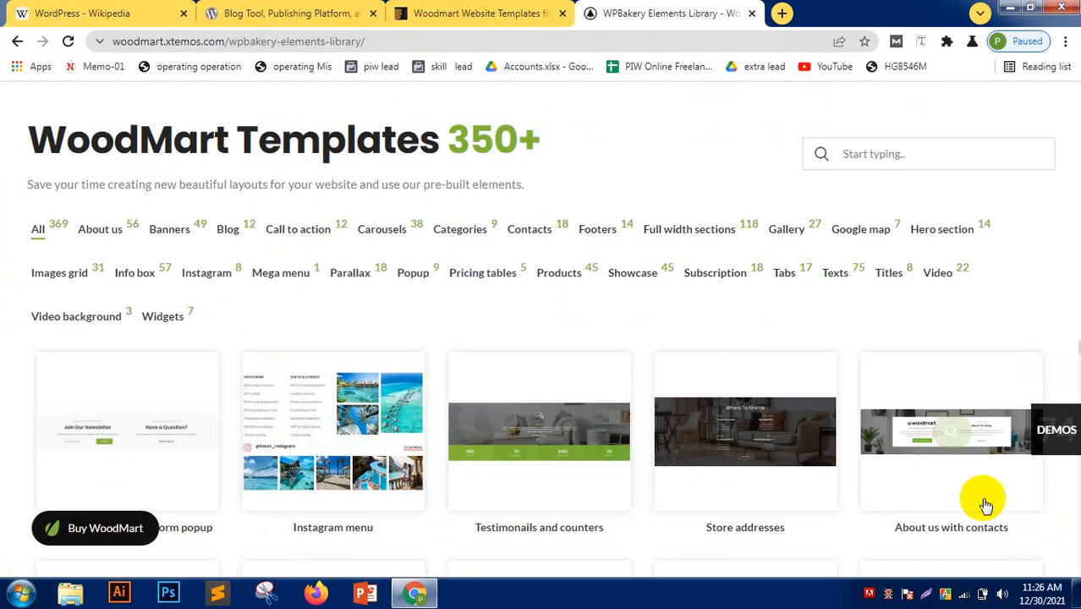
click(1070, 430)
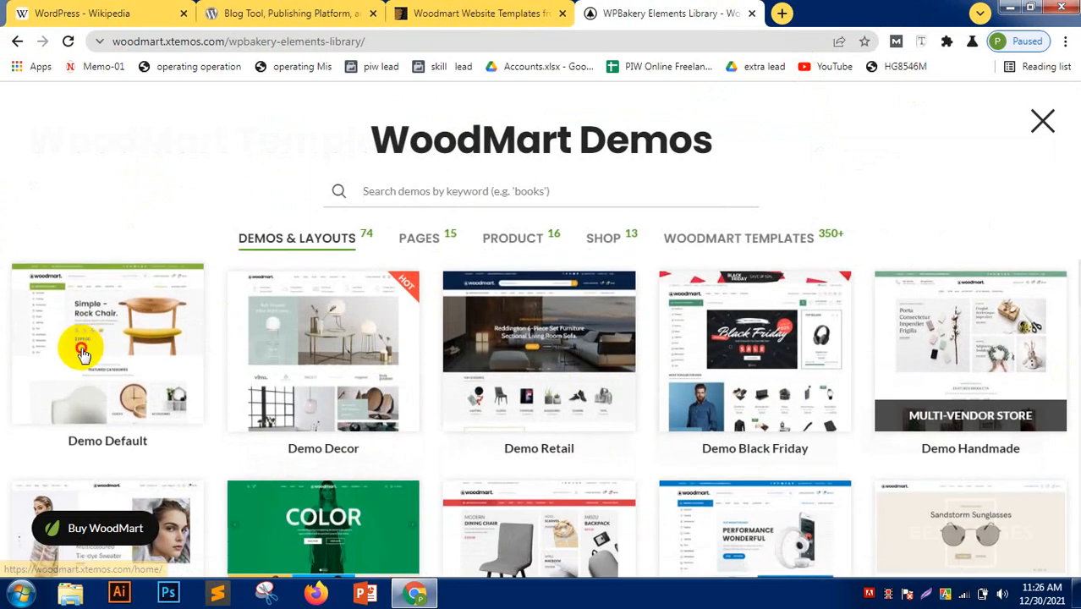
- Open Demo Default, scroll its furniture homepage, and try the search box and category dropdown
click(80, 348)
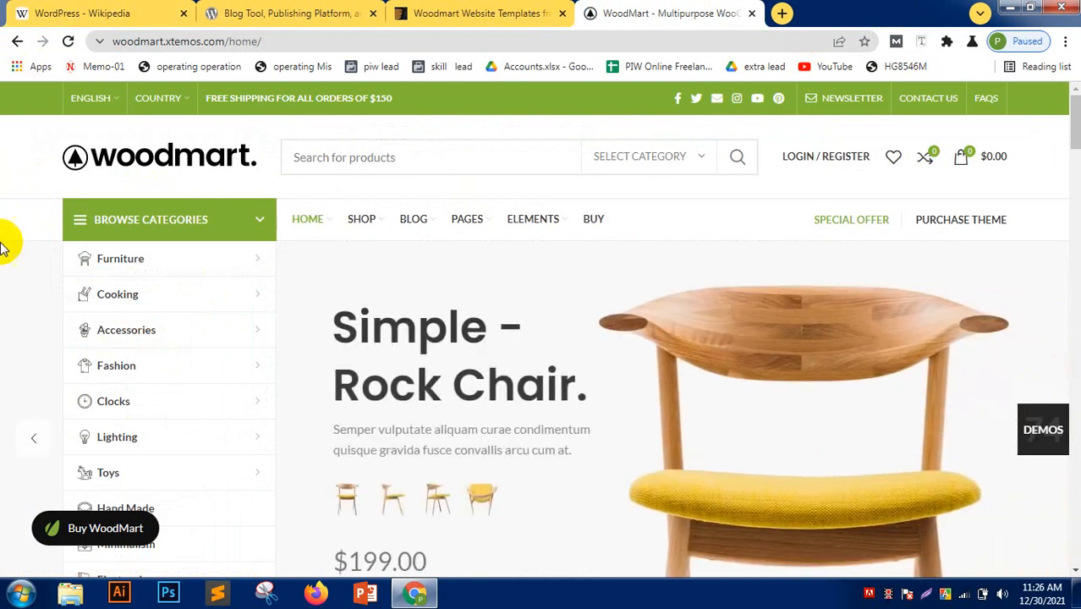
scroll(5, 244, down, 5)
scroll(4, 244, down, 10)
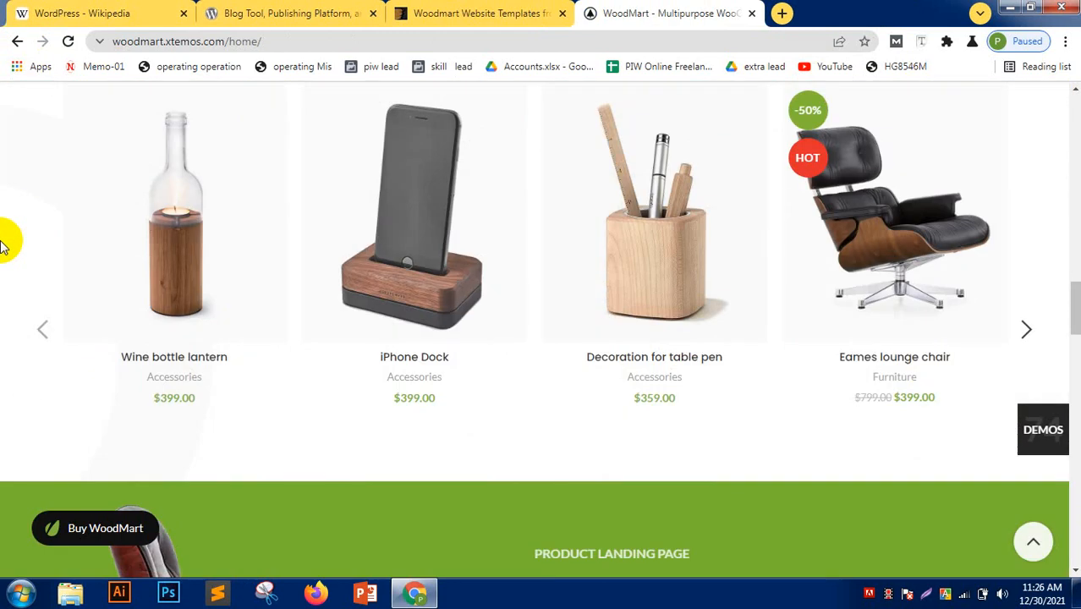
scroll(5, 245, down, 12)
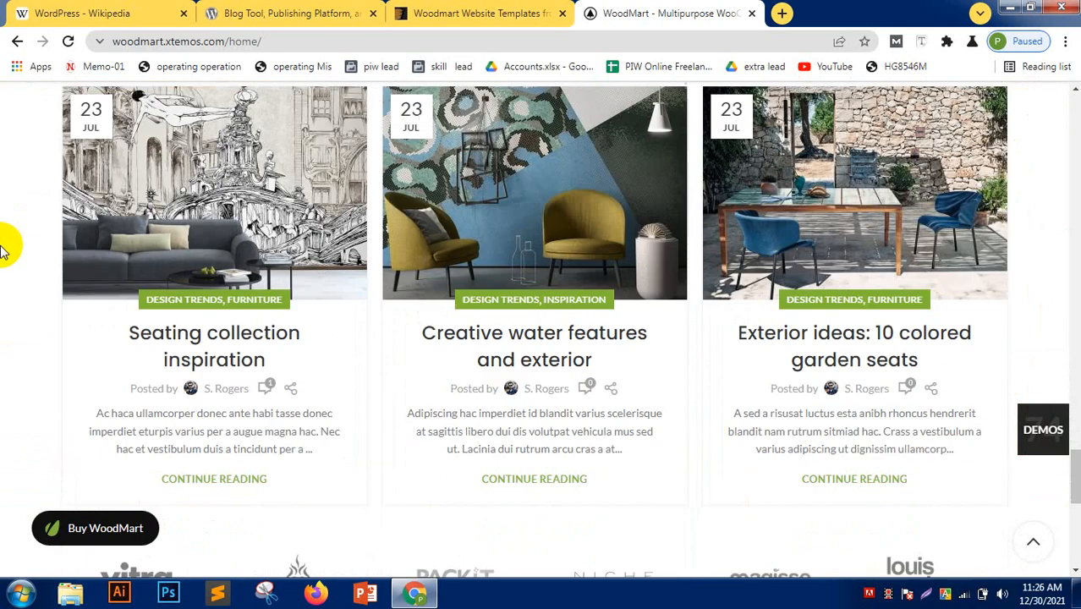
scroll(5, 247, down, 3)
scroll(5, 250, up, 12)
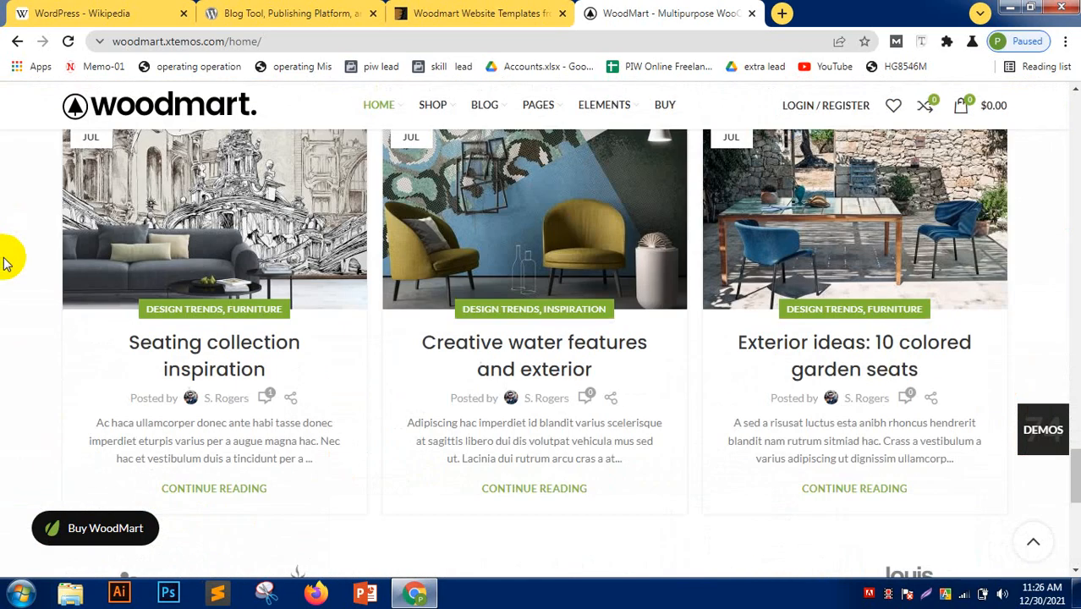
scroll(4, 264, up, 15)
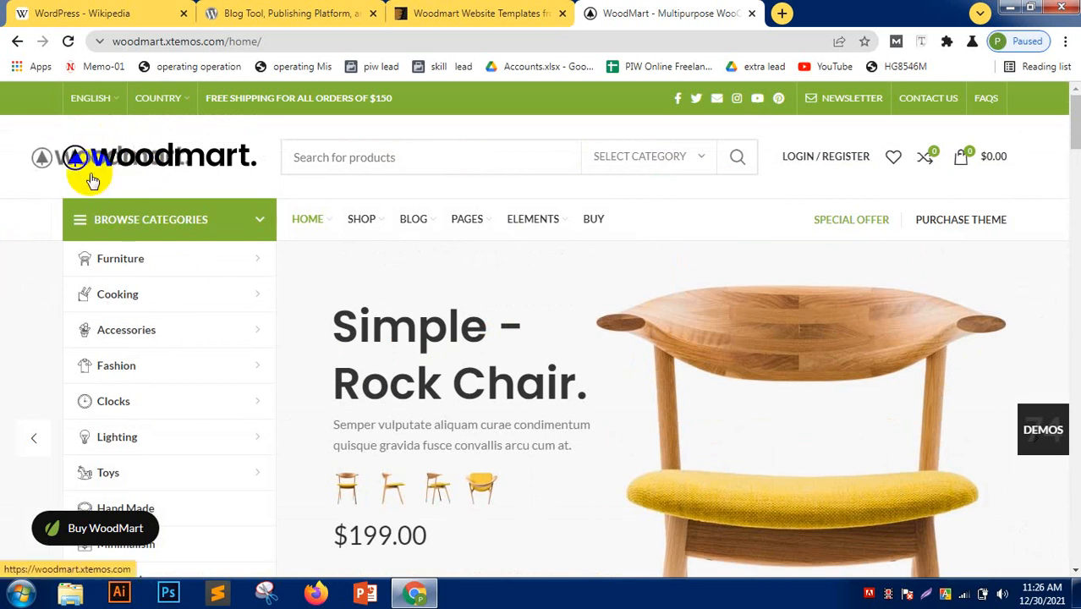
click(512, 153)
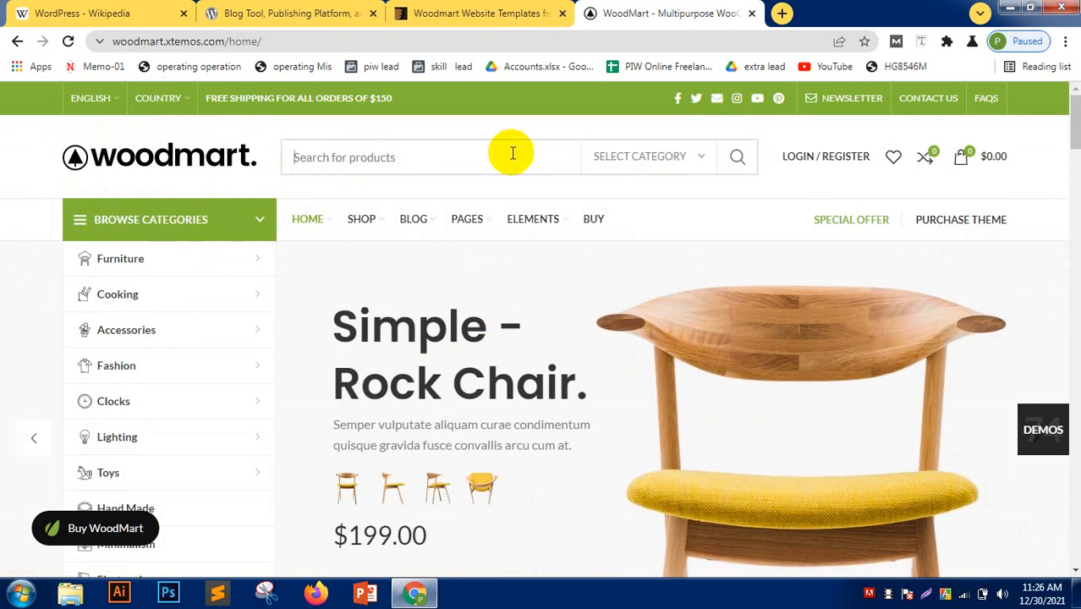
click(658, 162)
click(440, 170)
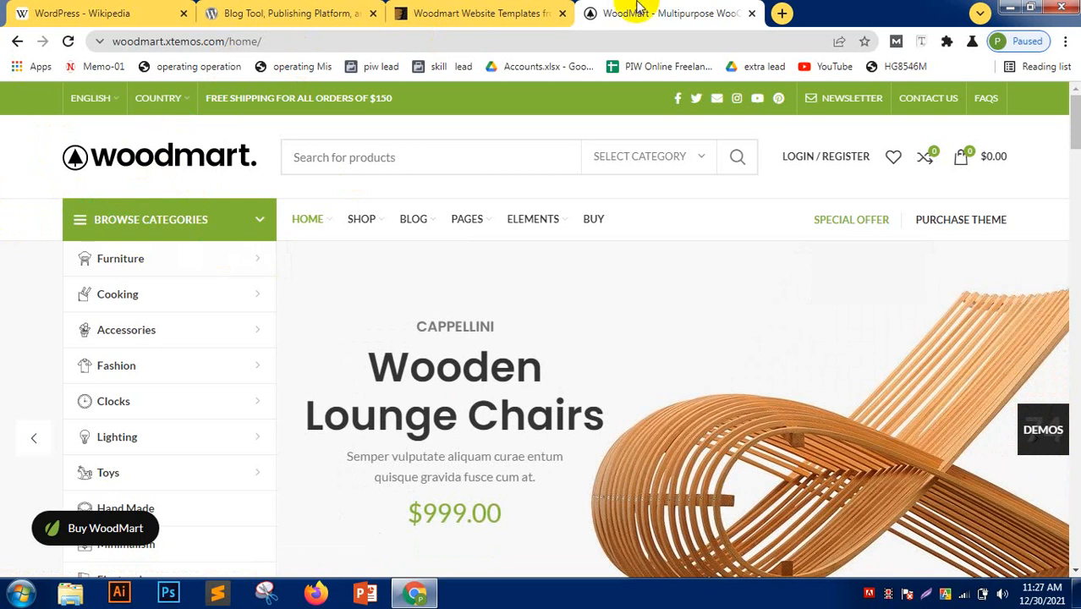
- In a new tab, search Google for 'xampp'
click(781, 13)
text(x)
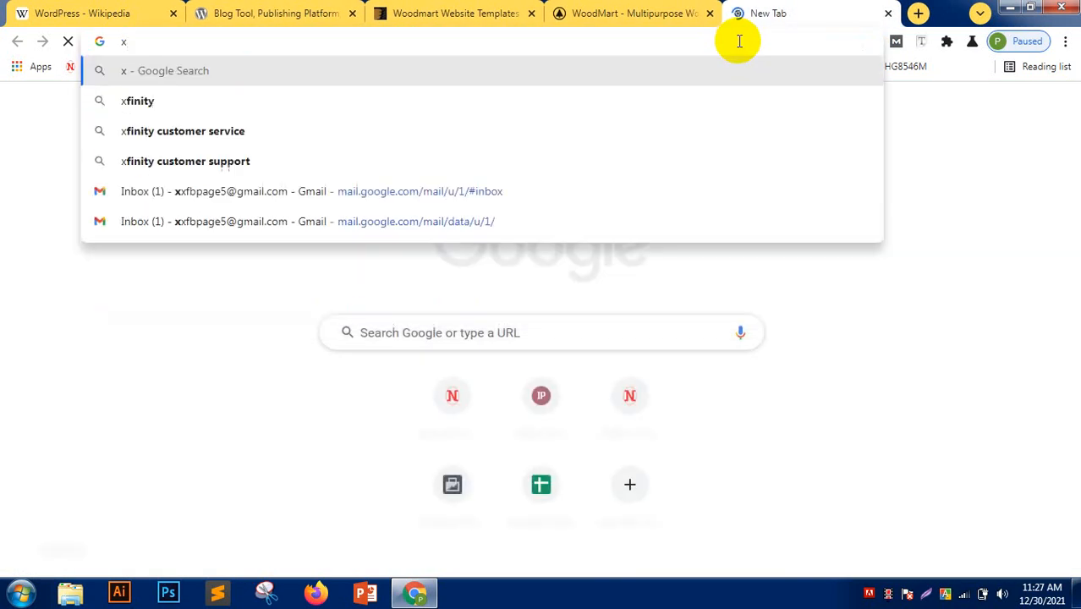
text(ampp)
key(Delete)
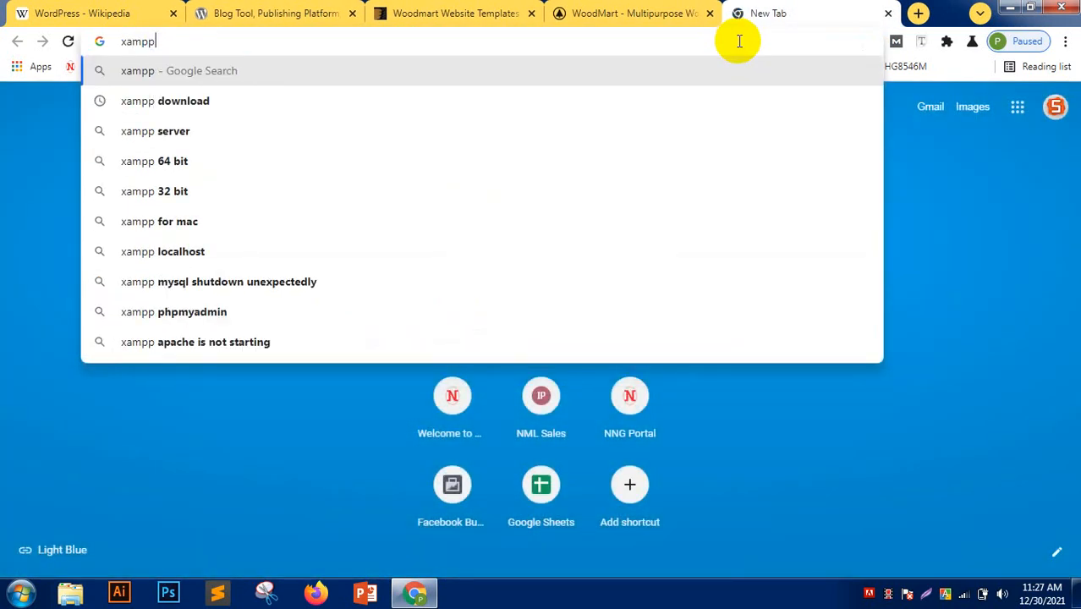
key(Return)
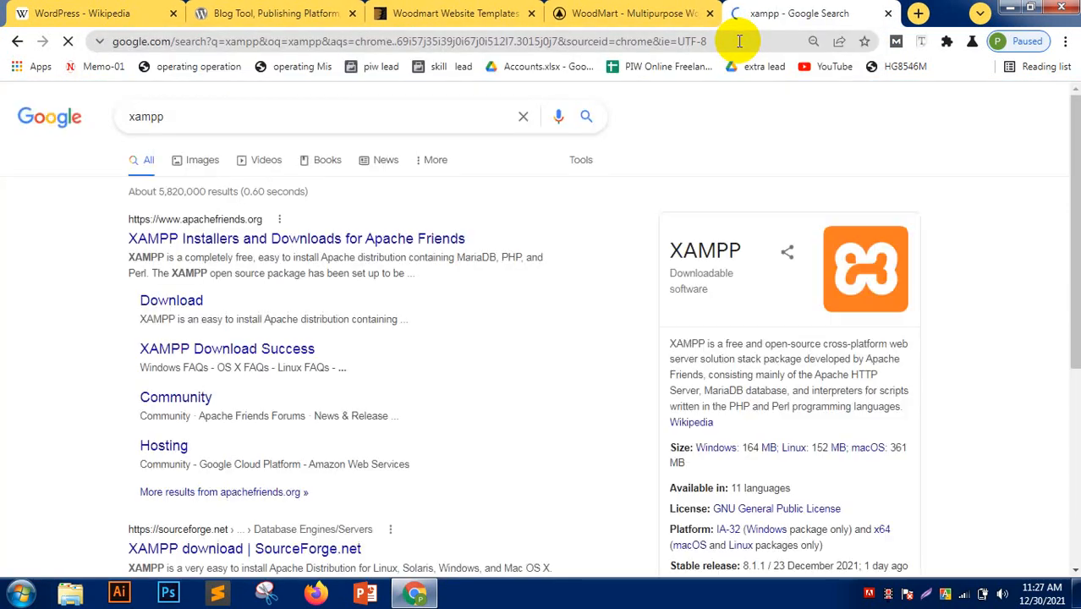
- Browse the Apache Friends XAMPP site, then go back and scroll the xampp results
click(281, 248)
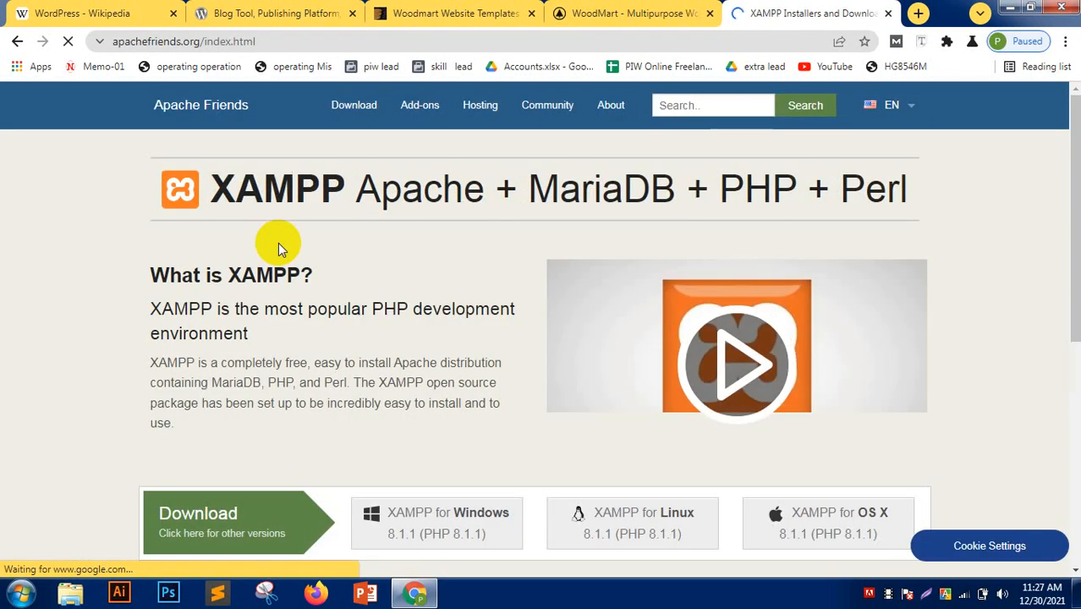
scroll(146, 332, down, 5)
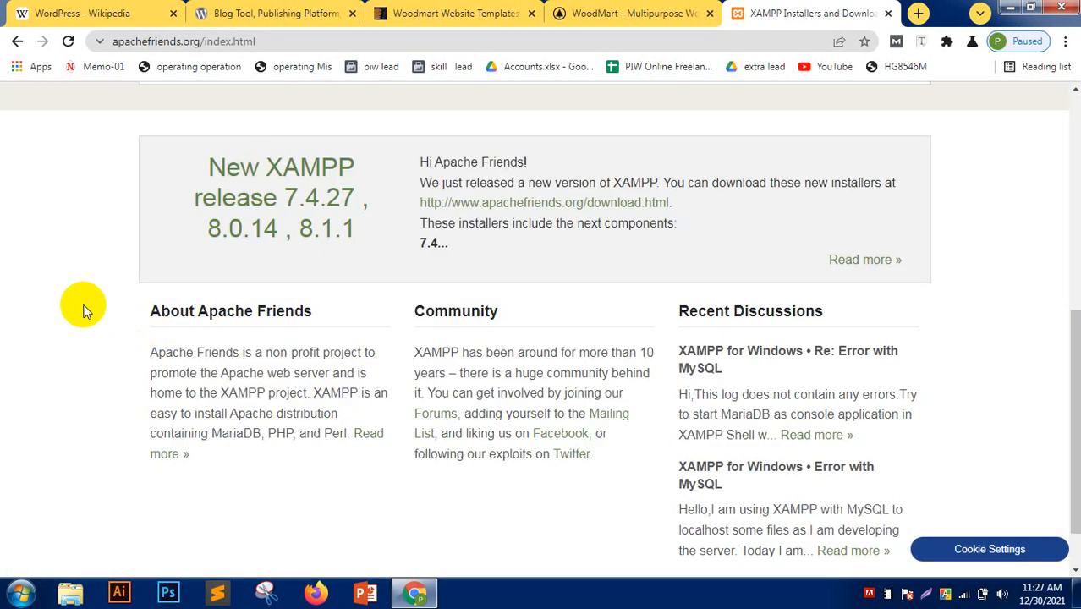
scroll(86, 308, down, 1)
scroll(89, 303, up, 7)
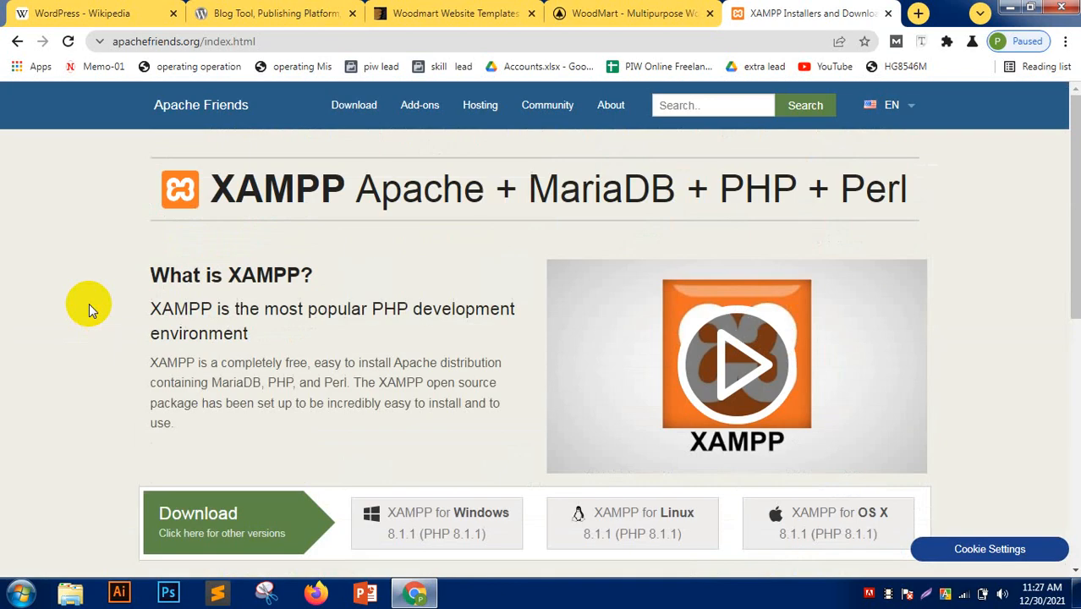
scroll(89, 303, down, 6)
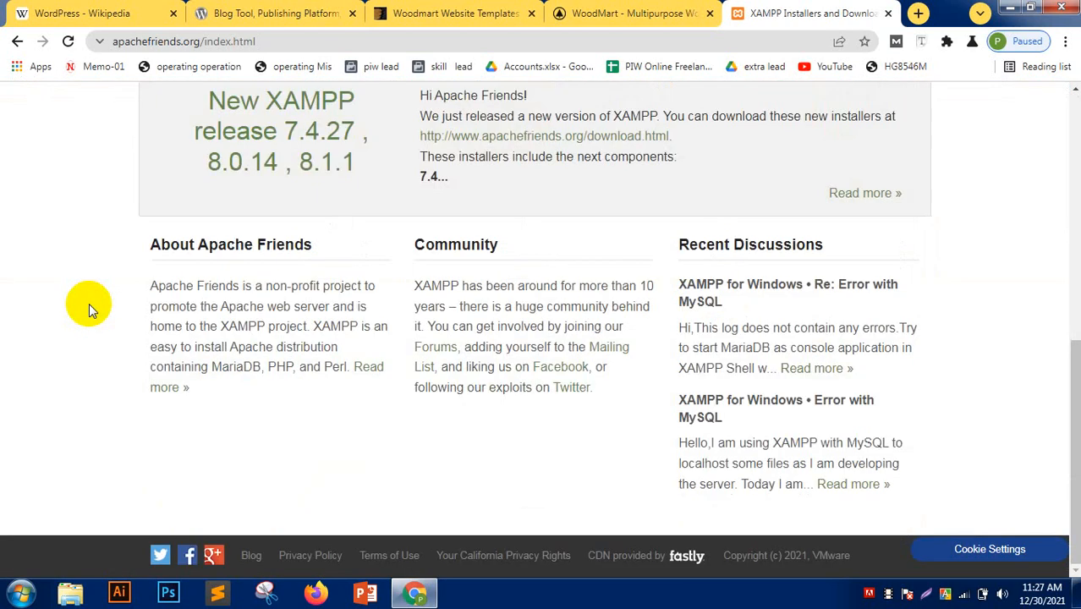
scroll(89, 303, up, 3)
scroll(89, 303, up, 1)
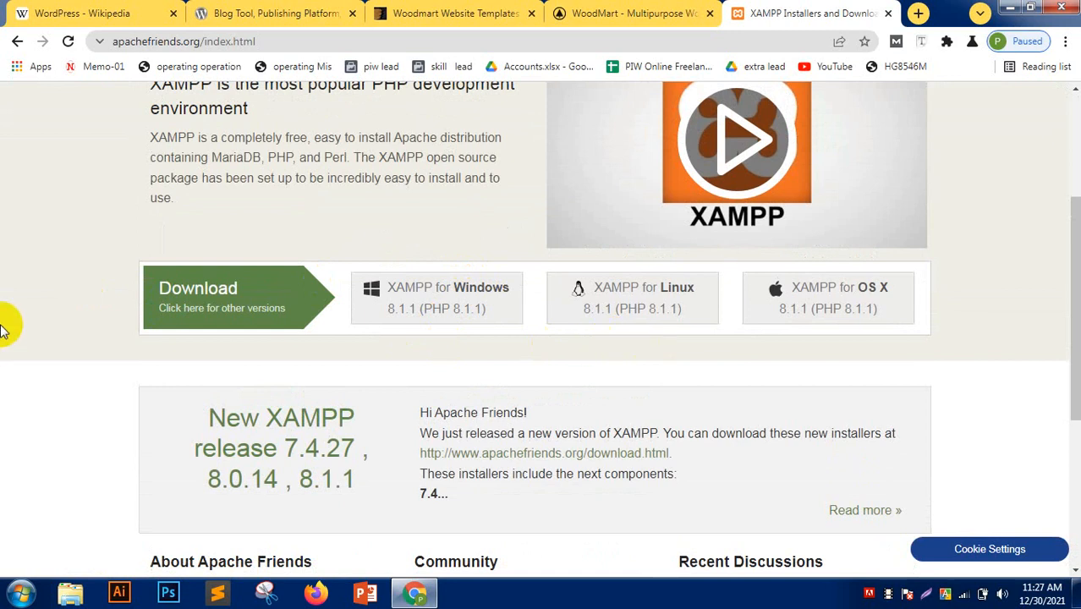
scroll(6, 330, up, 3)
click(19, 48)
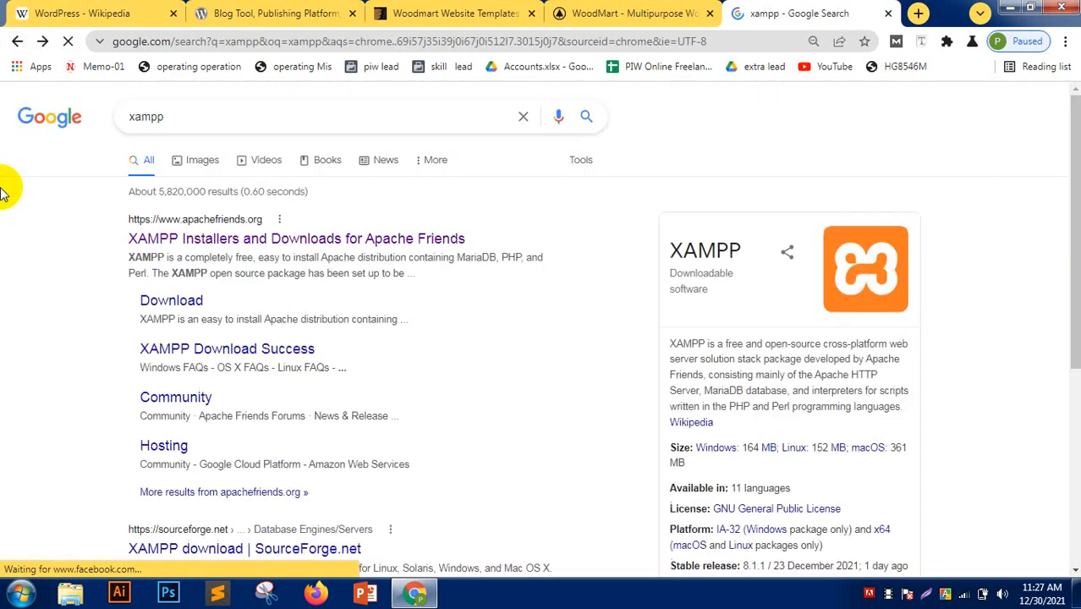
scroll(37, 264, down, 4)
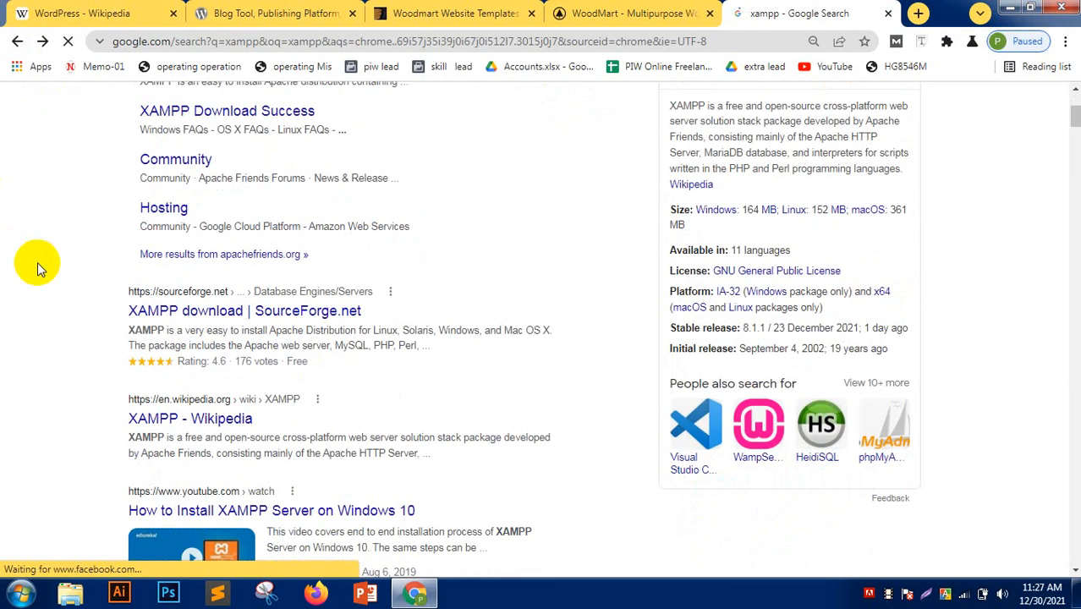
scroll(37, 264, down, 6)
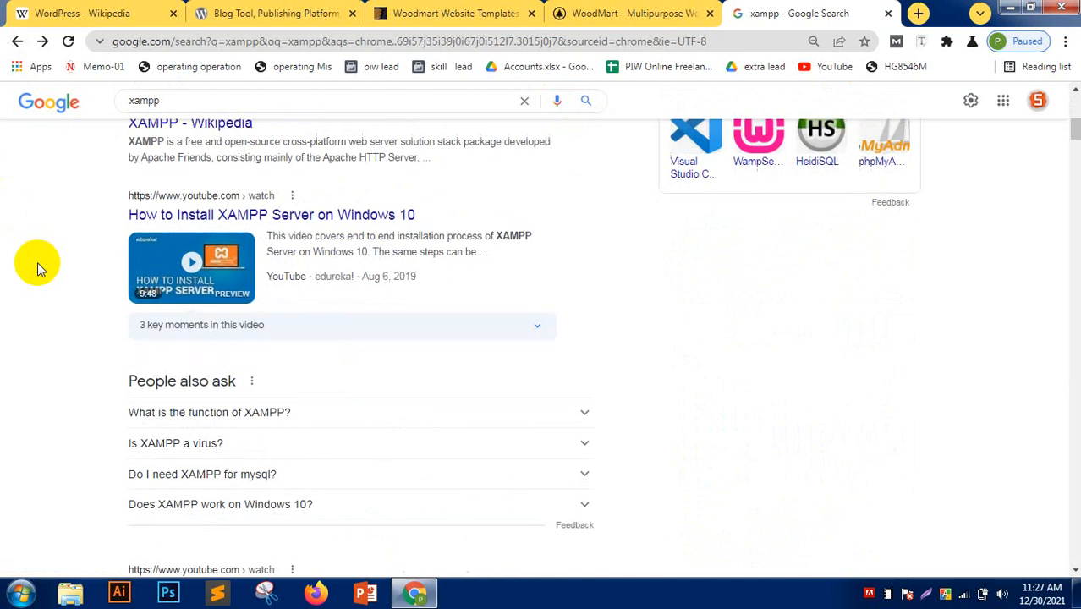
scroll(38, 269, up, 4)
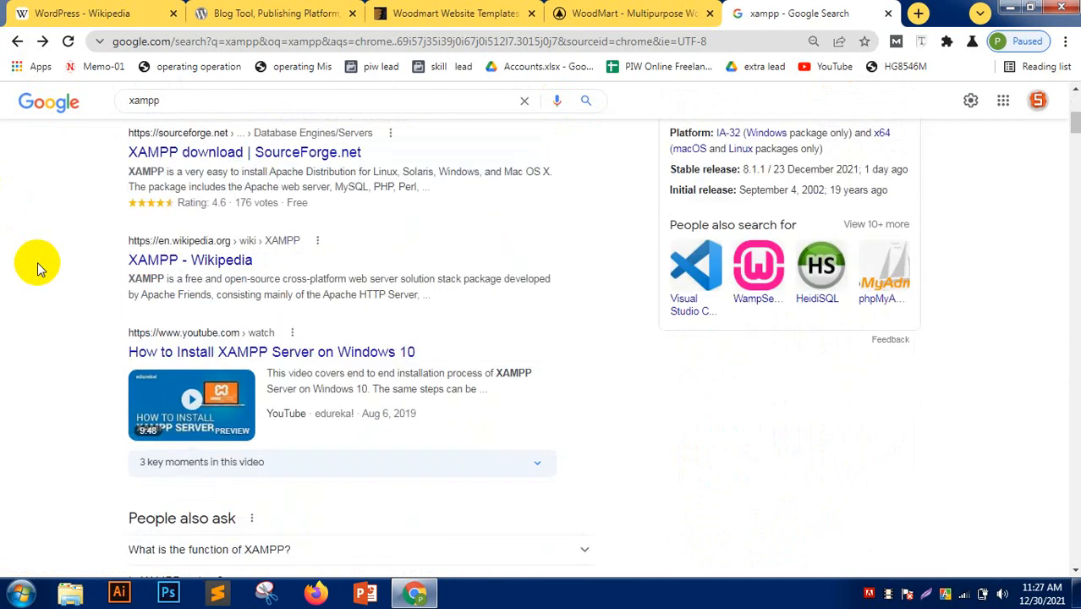
scroll(37, 269, up, 2)
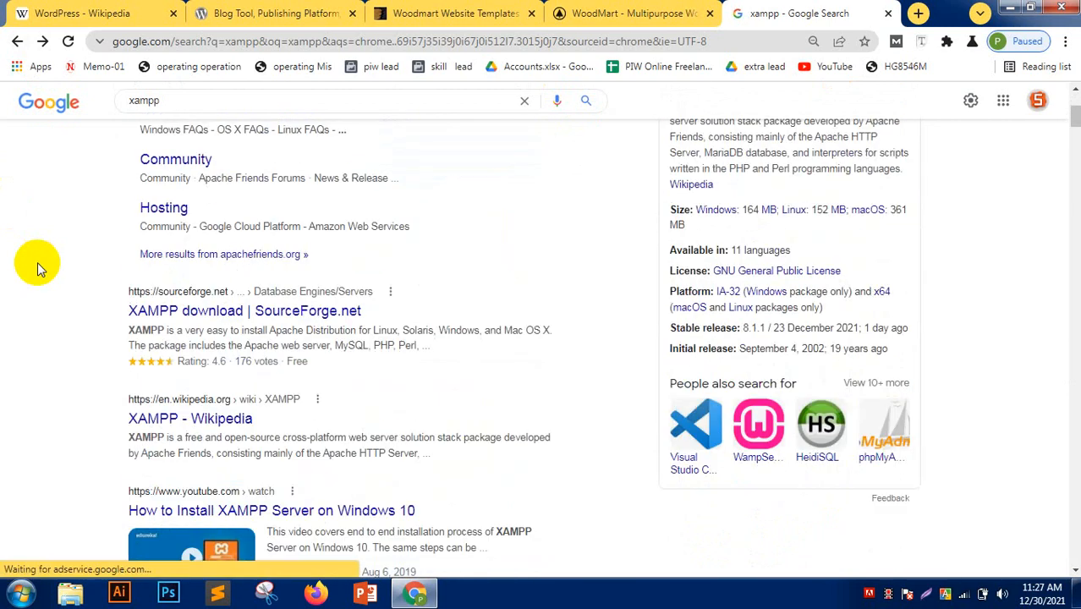
- Visit the SourceForge XAMPP page, then return to the Apache Friends XAMPP homepage's download options
click(235, 310)
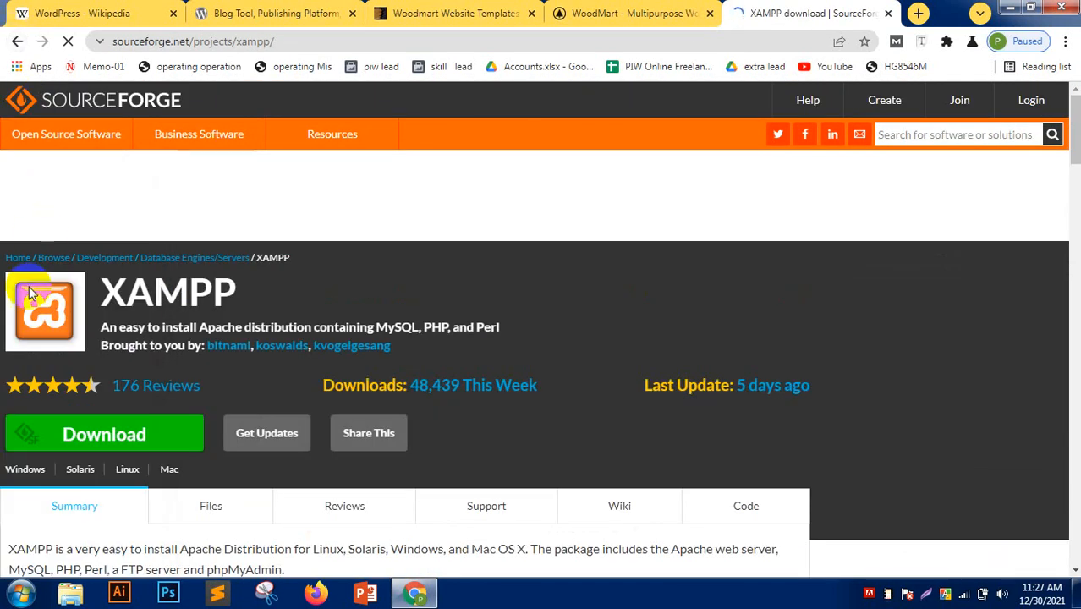
scroll(29, 286, up, 4)
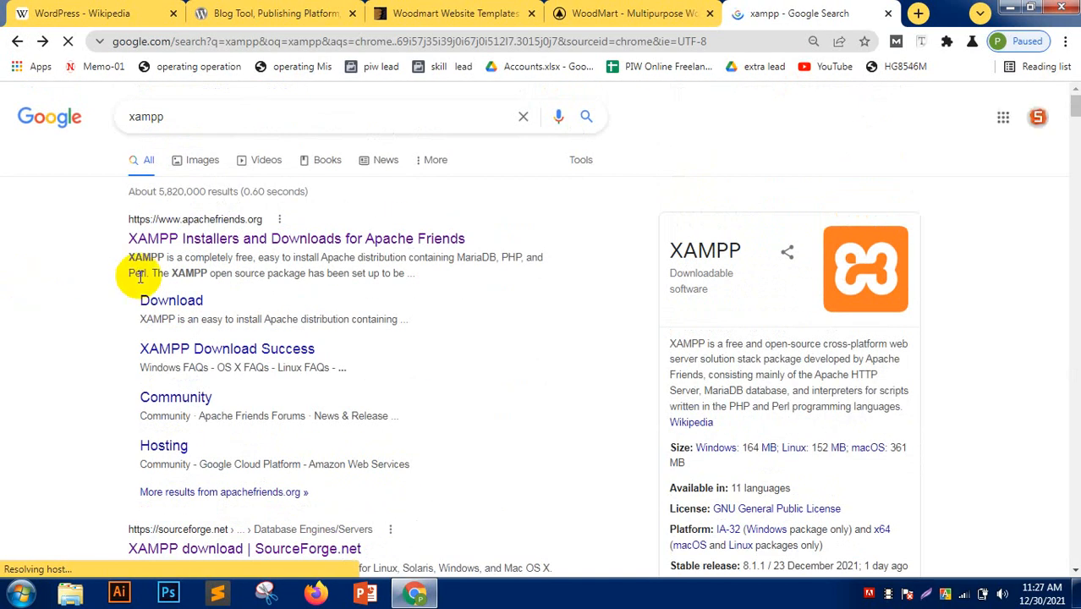
click(240, 246)
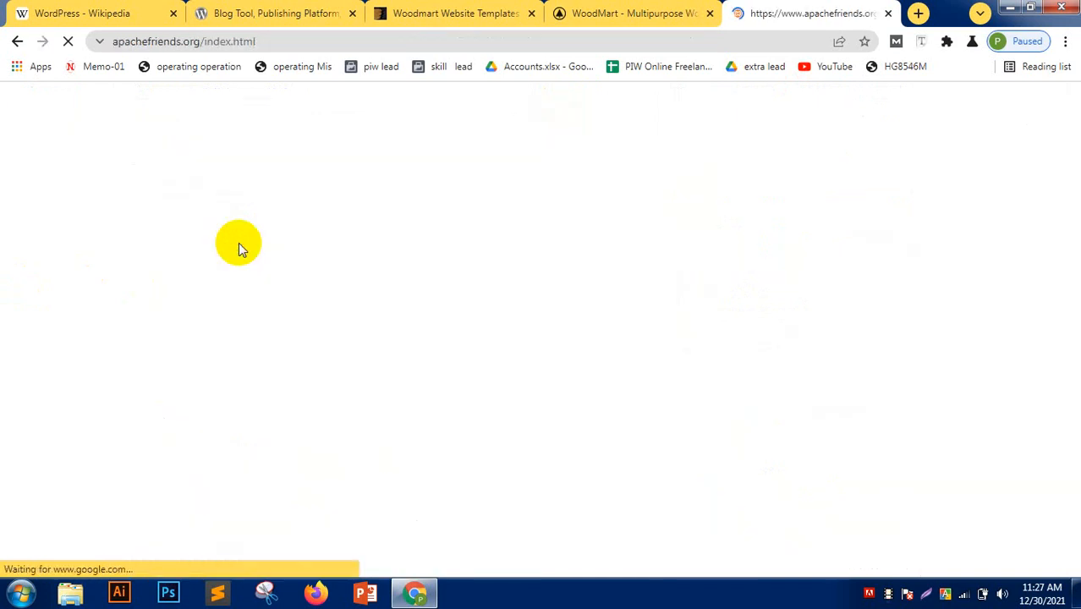
scroll(53, 282, down, 6)
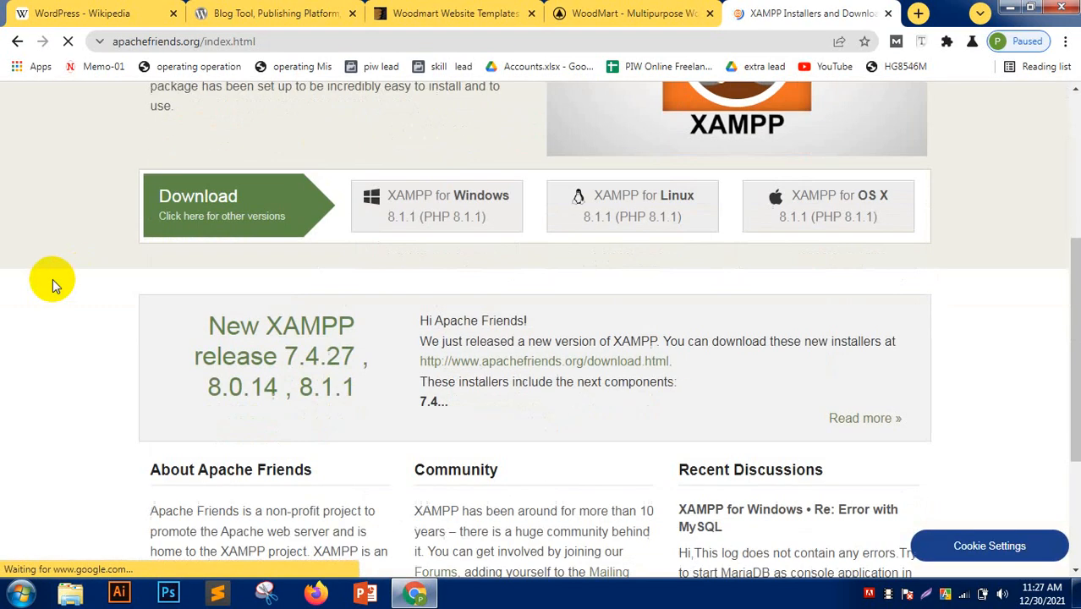
scroll(53, 278, up, 5)
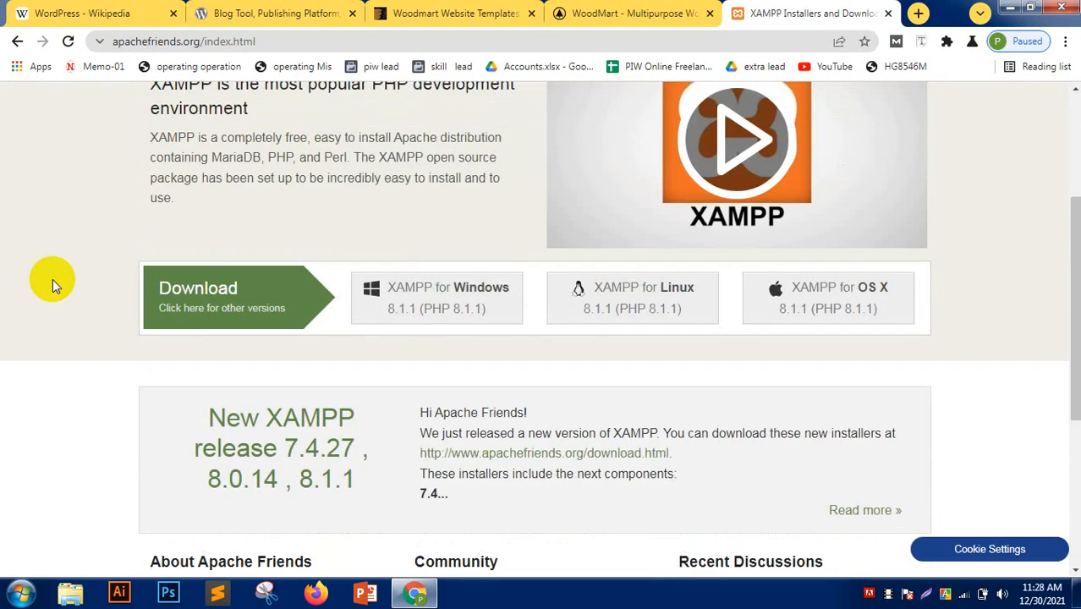
scroll(55, 312, down, 1)
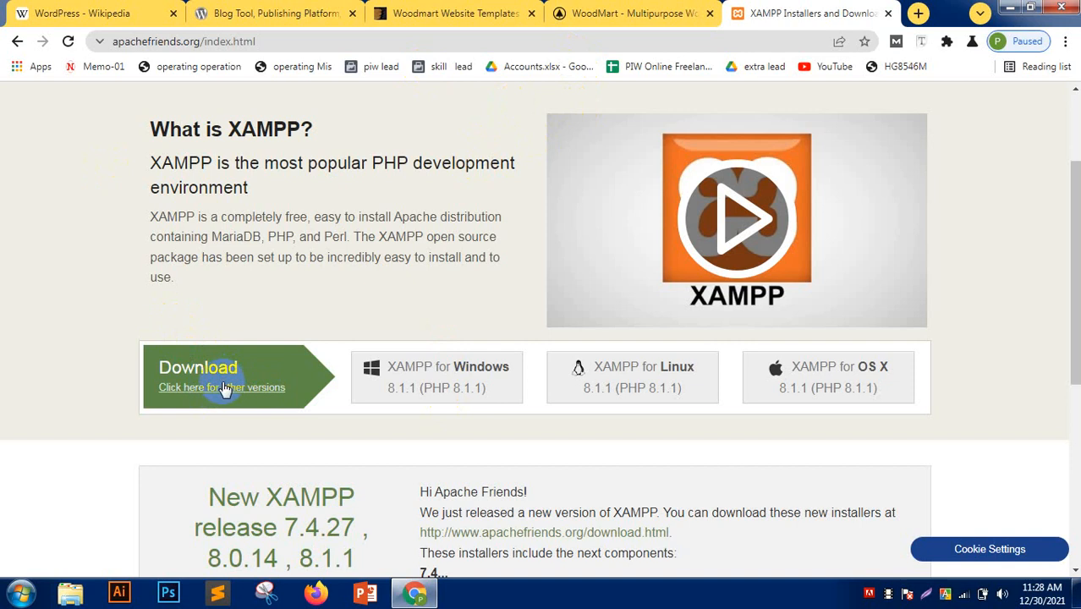
click(463, 366)
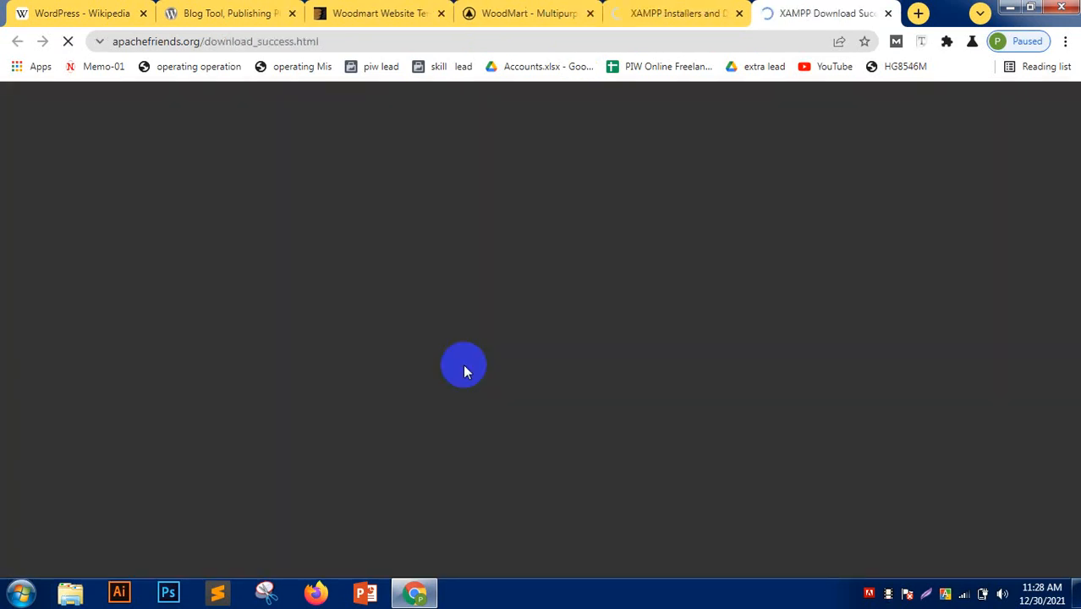
scroll(25, 325, down, 4)
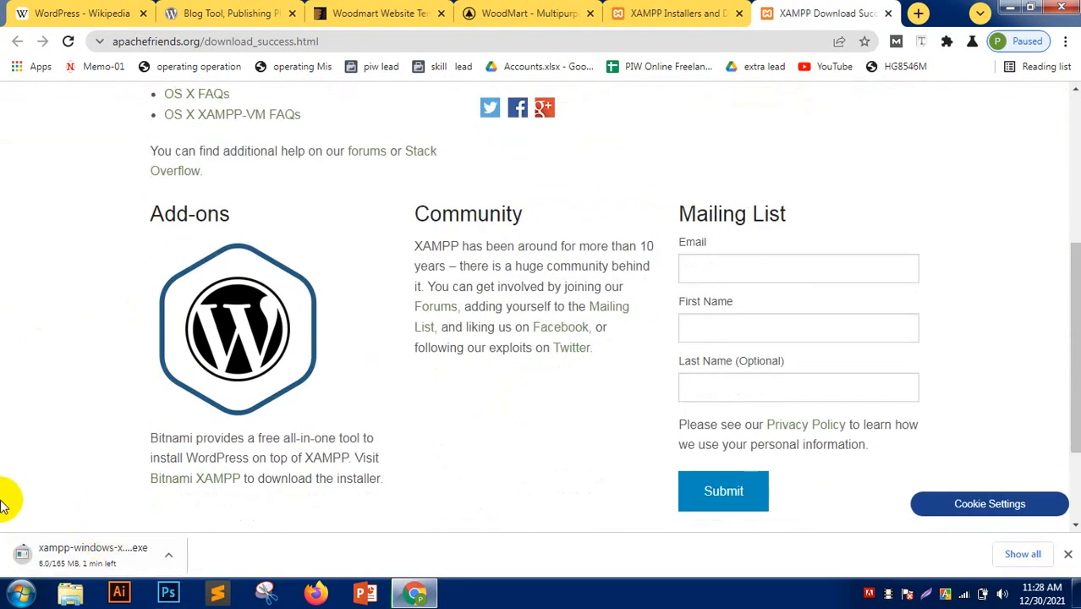
click(168, 555)
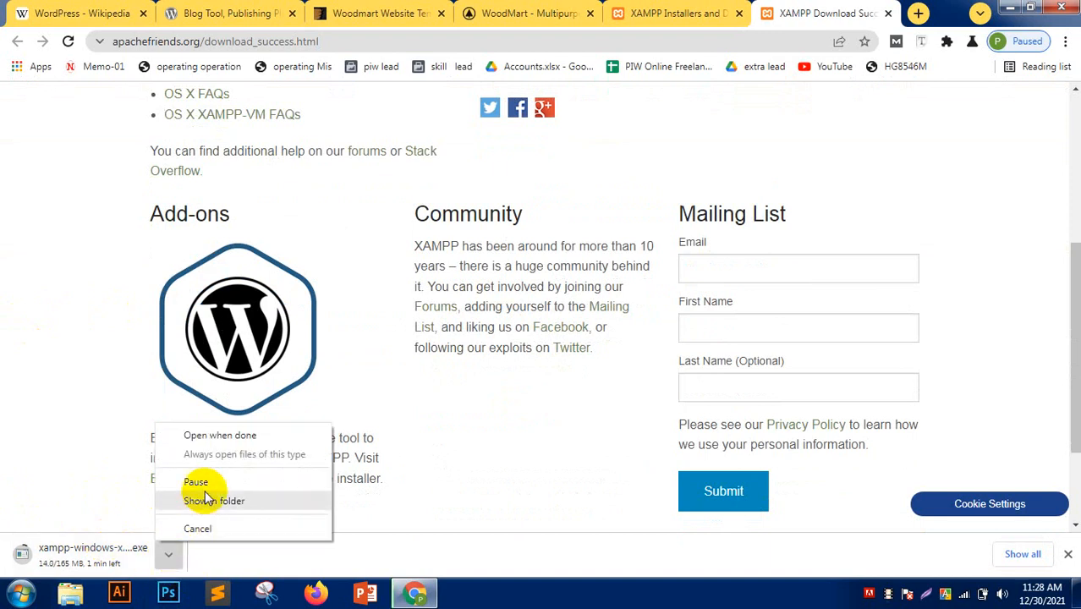
click(207, 529)
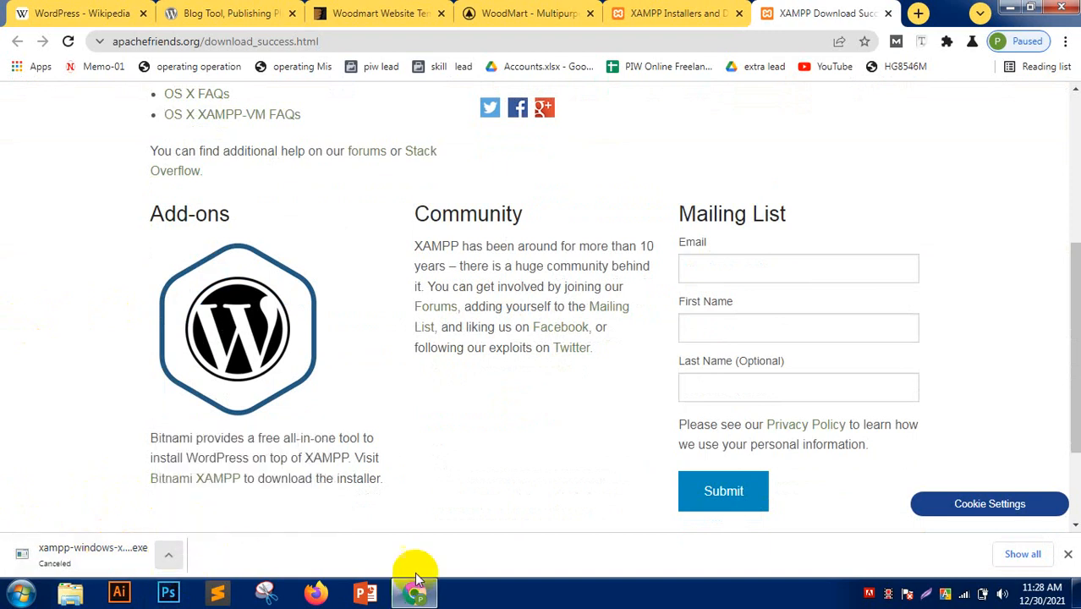
click(1068, 554)
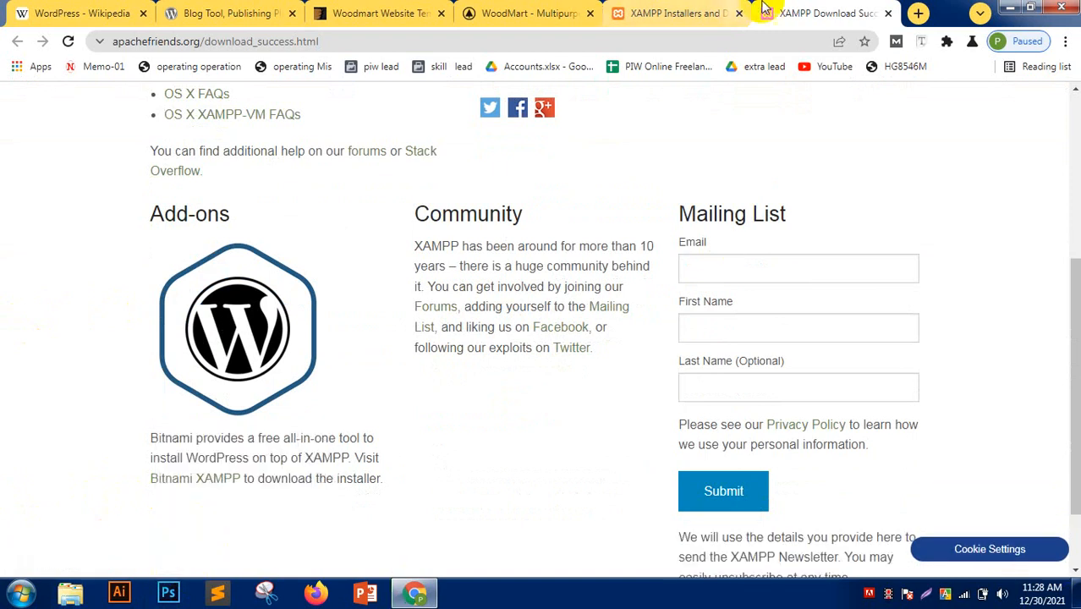
click(887, 14)
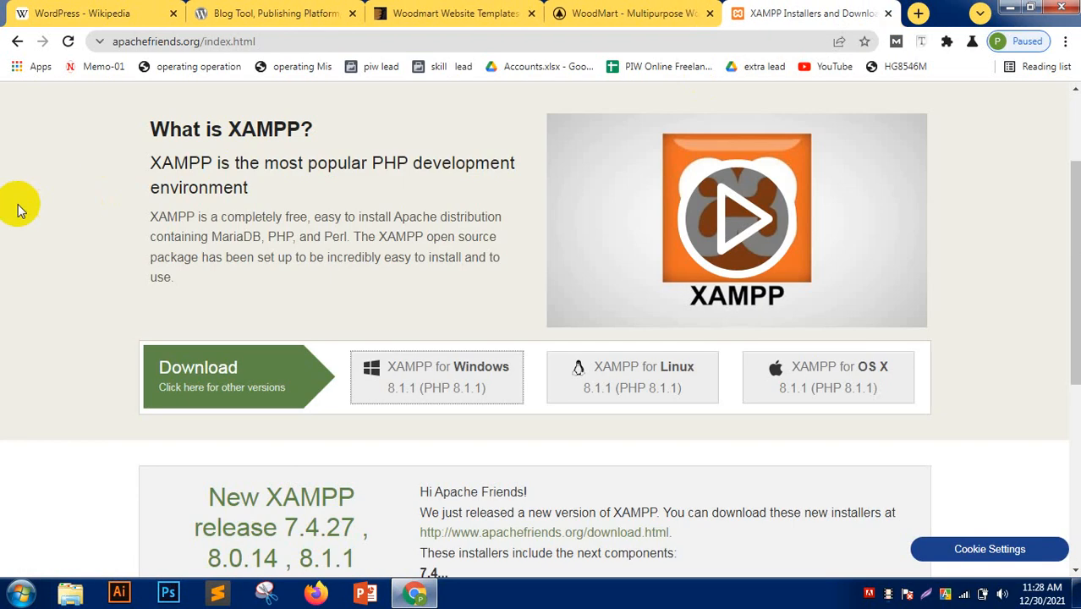
- Search the Start menu for xampp and launch XAMPP Control Panel
click(20, 592)
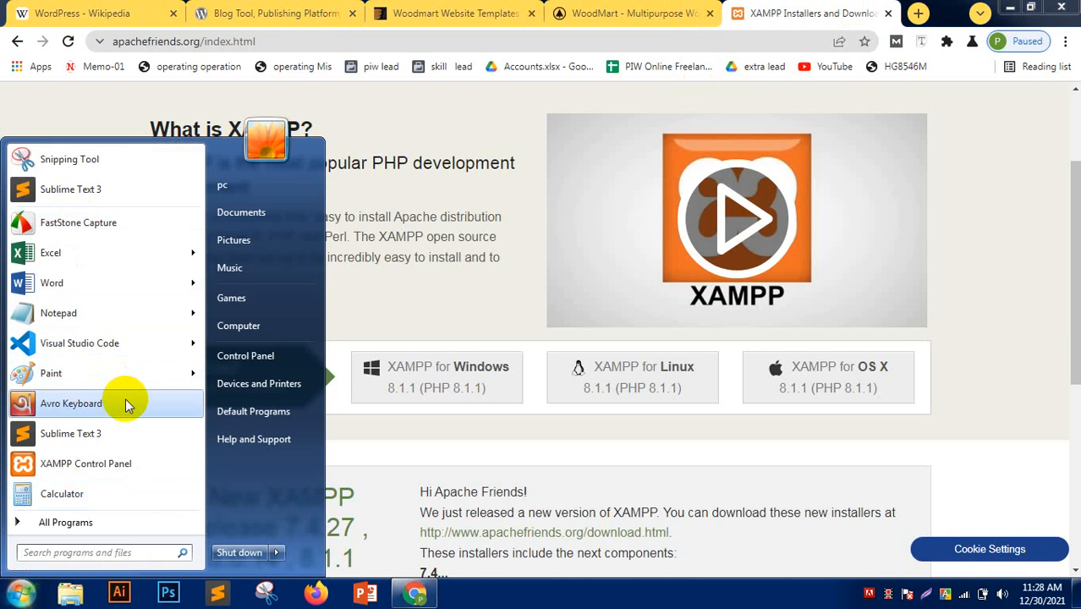
text(xampp)
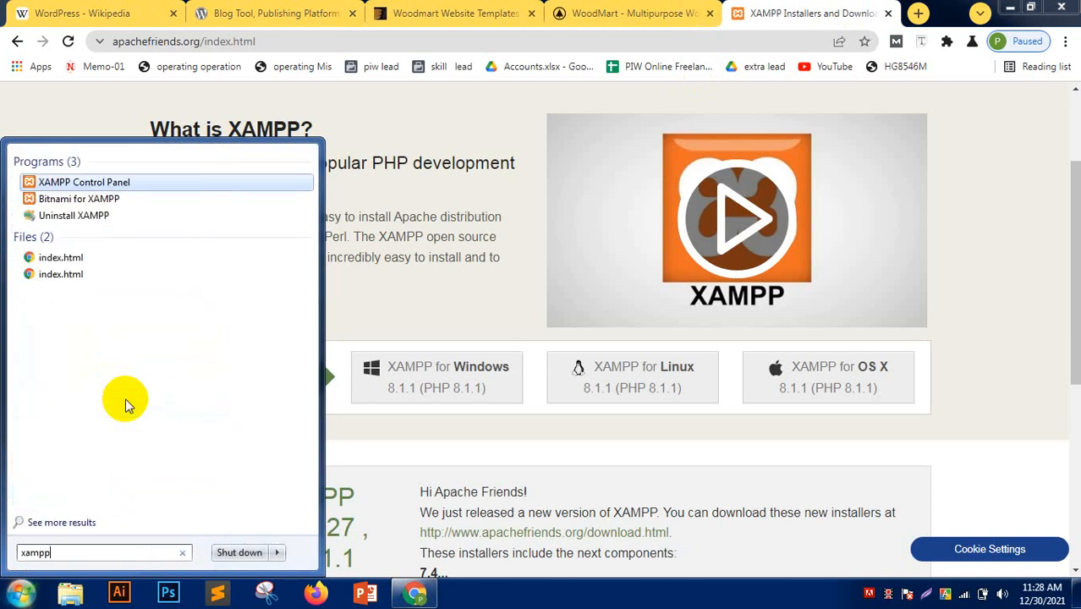
key(Return)
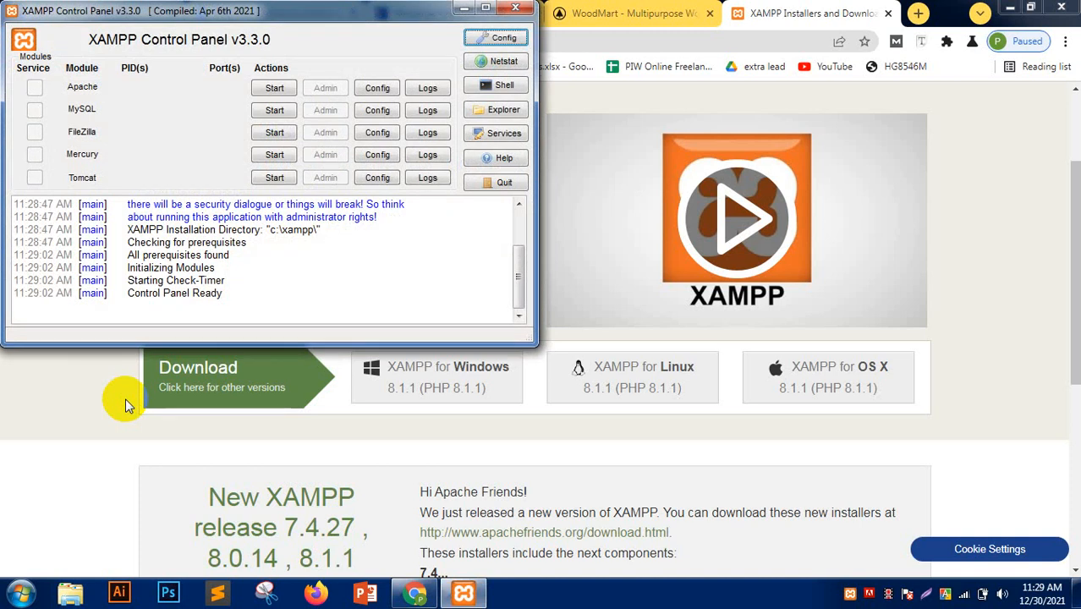
- Start the Apache and MySQL servers and open the XAMPP installation folder
drag(330, 5, 391, 15)
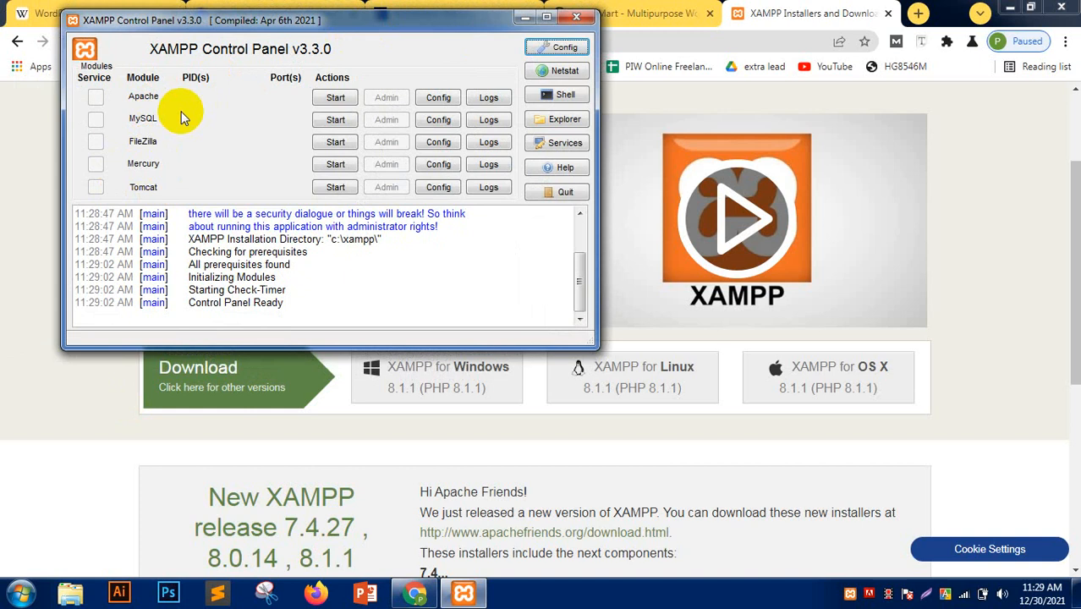
click(330, 97)
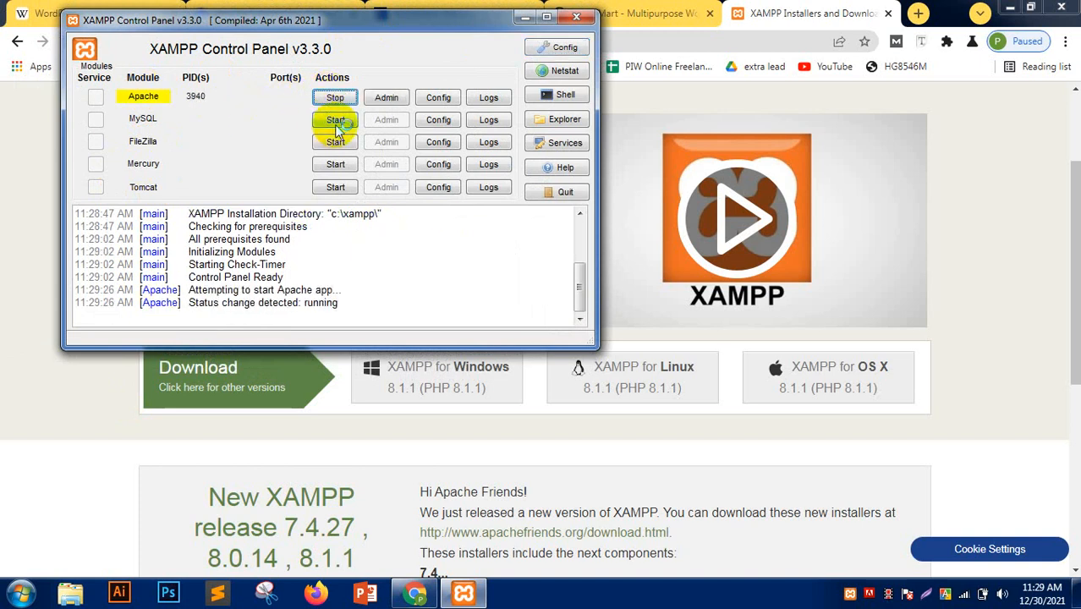
click(331, 120)
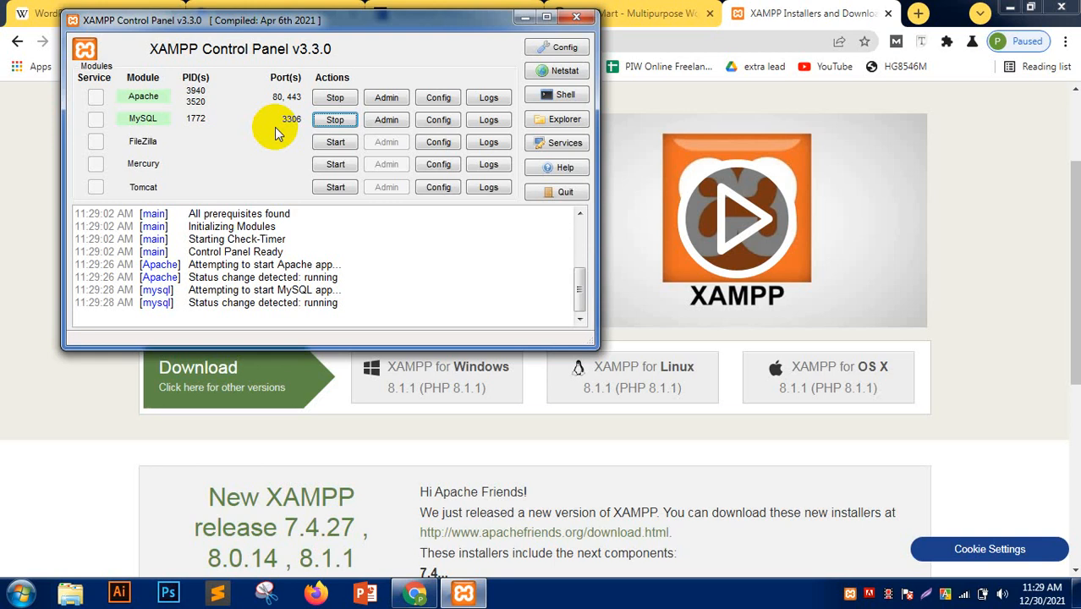
click(564, 124)
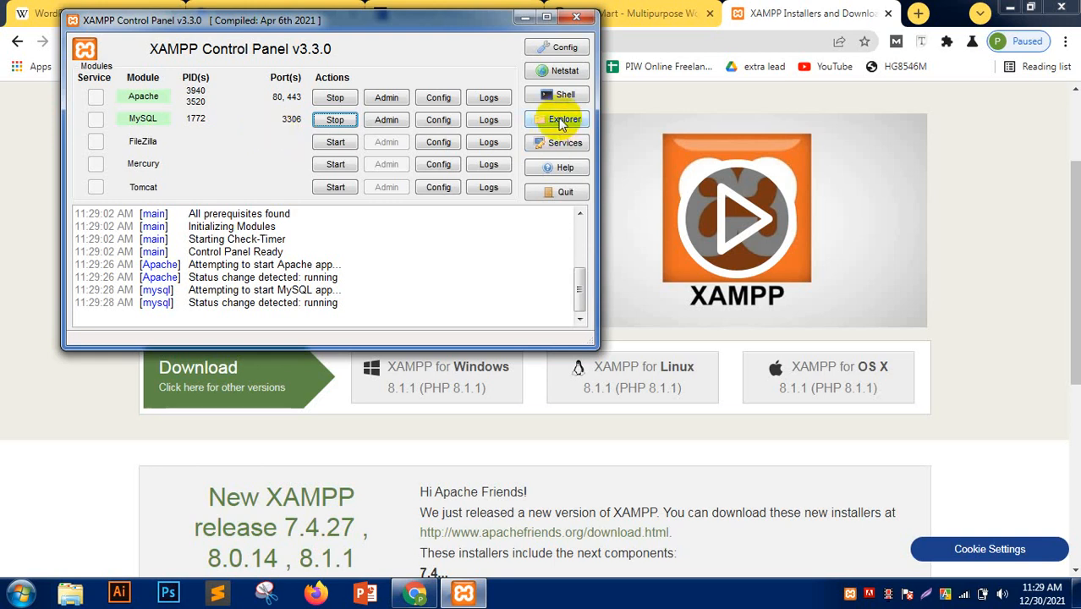
- Open the htdocs folder inside the C:\xampp installation folder
click(563, 122)
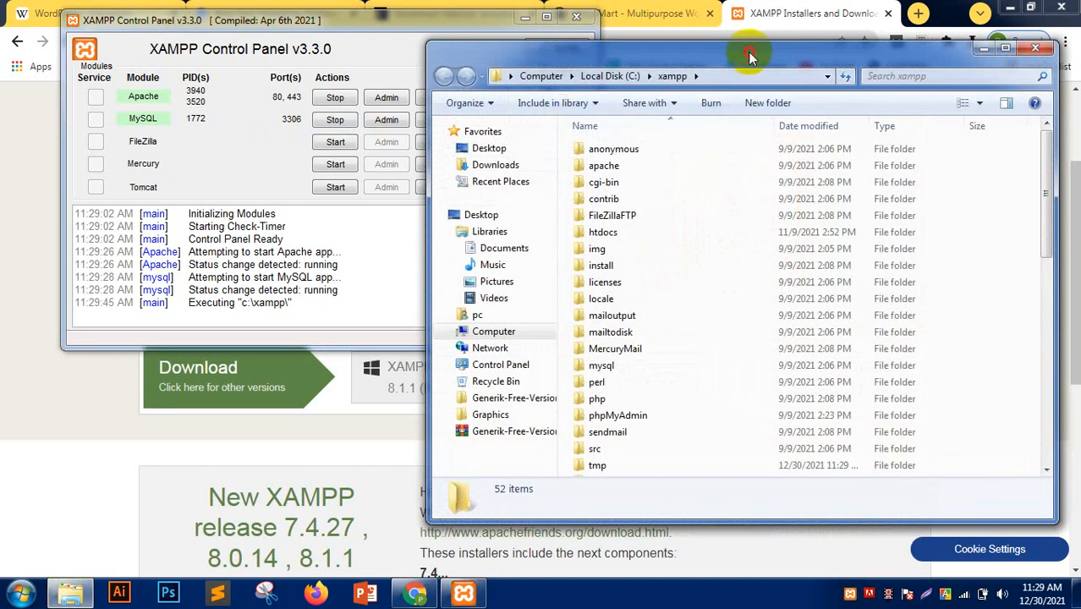
drag(752, 56, 623, 60)
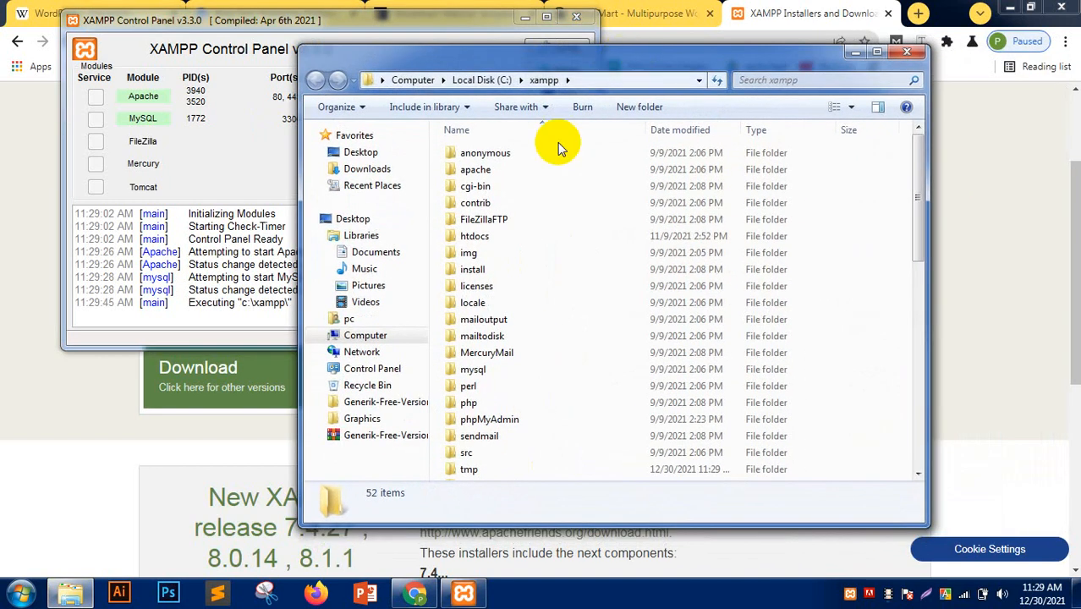
click(519, 238)
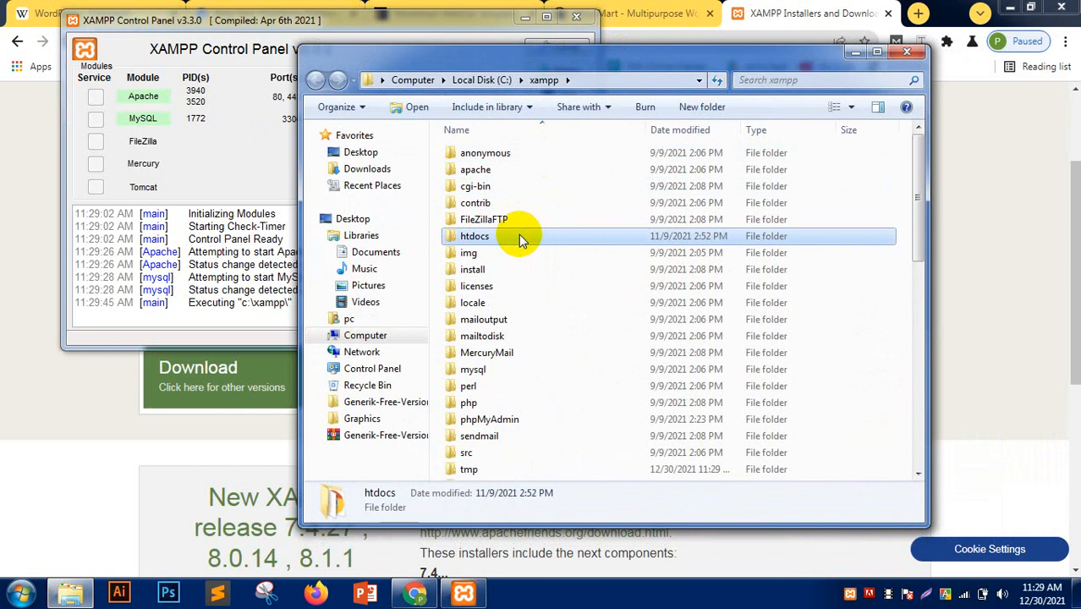
double_click(518, 236)
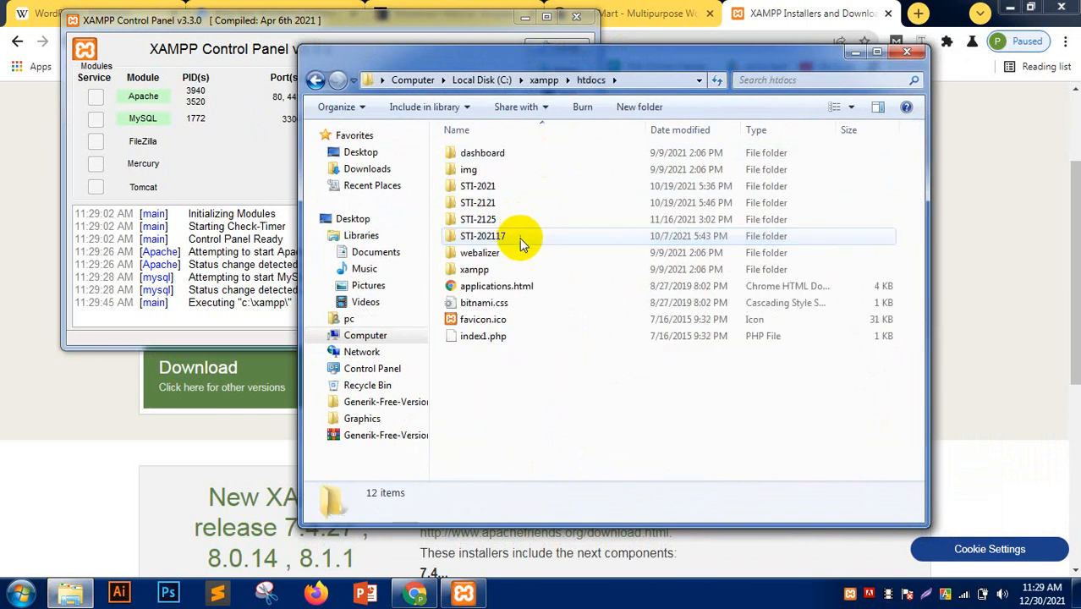
- Create a new folder named sti-20213 in htdocs
right_click(511, 382)
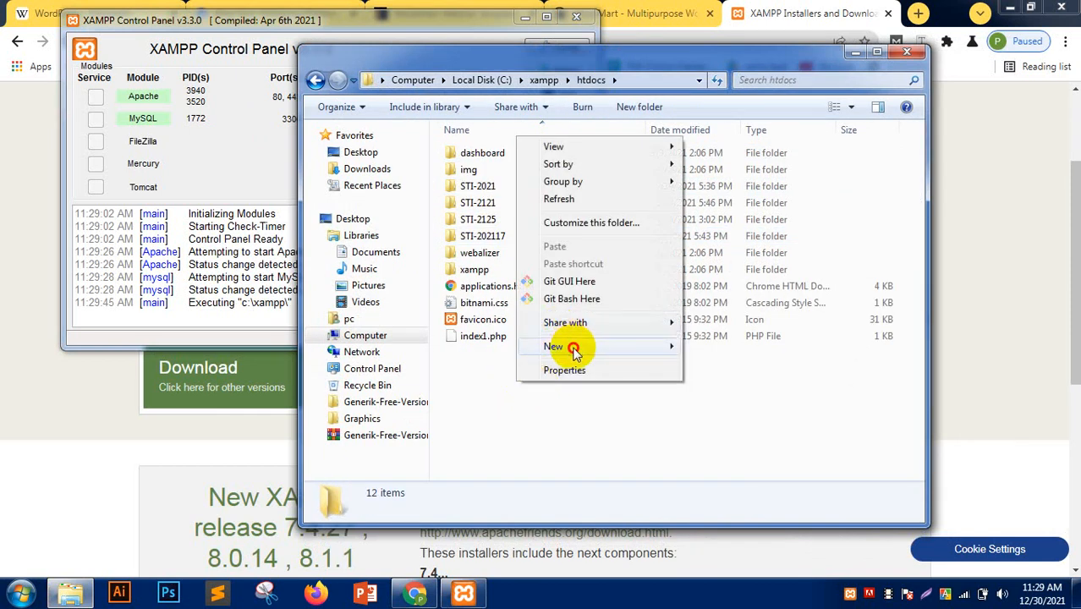
mouse_move(572, 346)
click(755, 352)
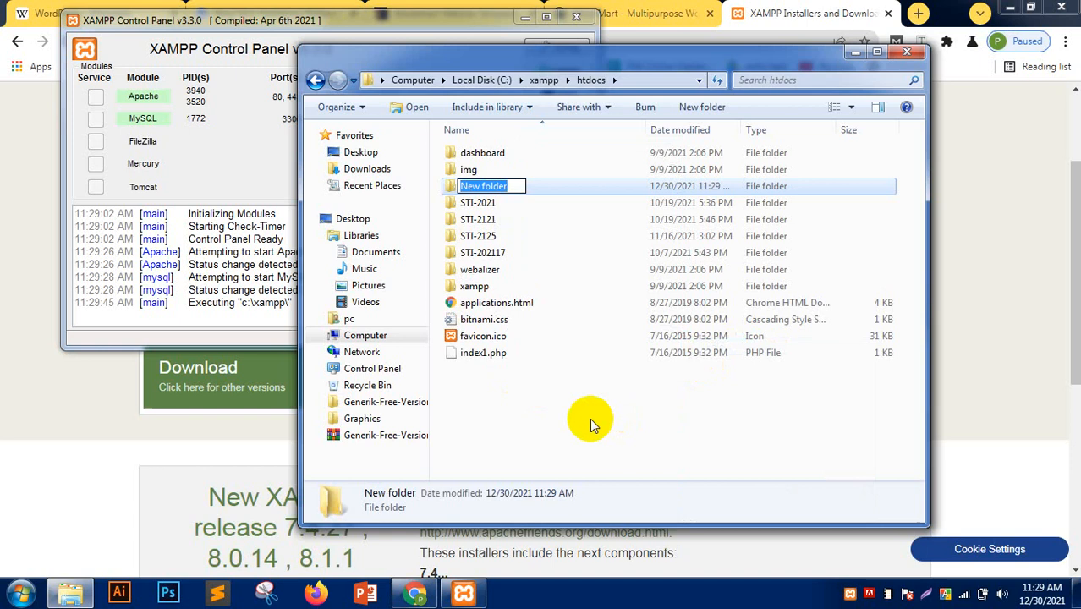
text(sti-)
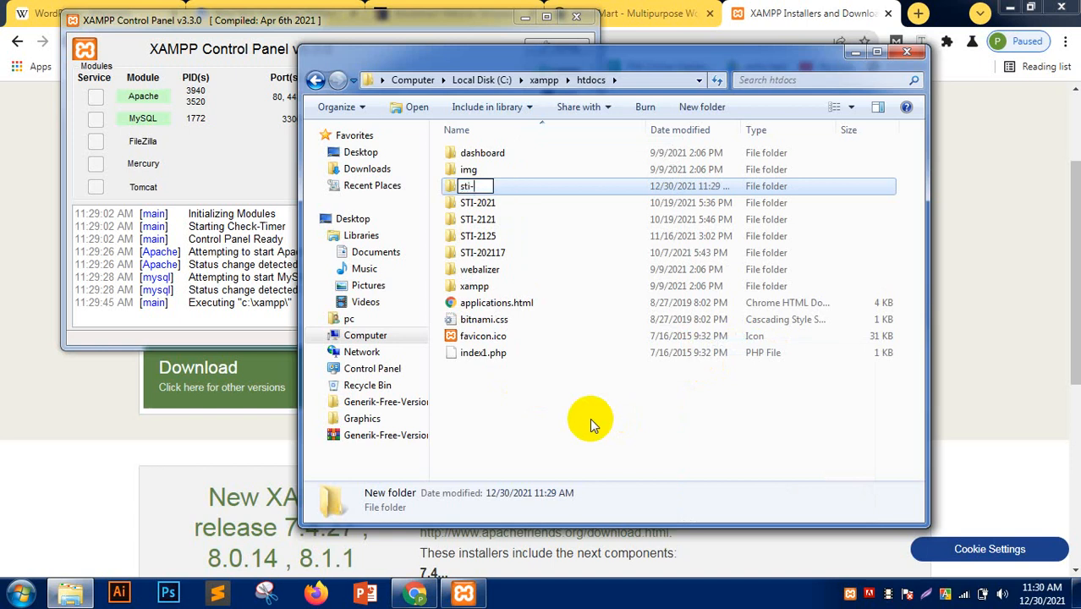
text(20213)
key(Return)
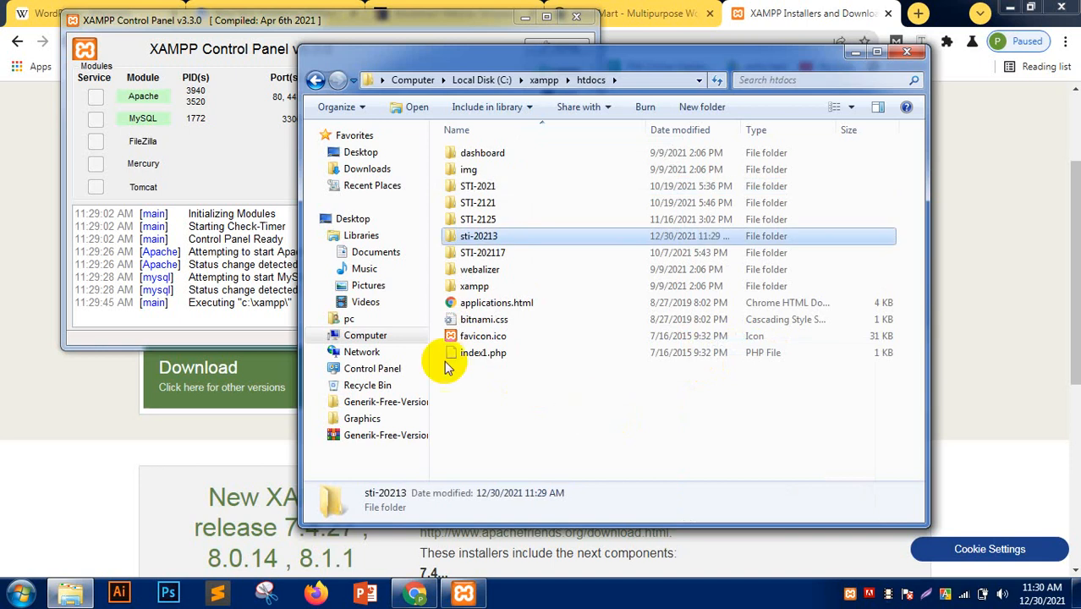
click(28, 223)
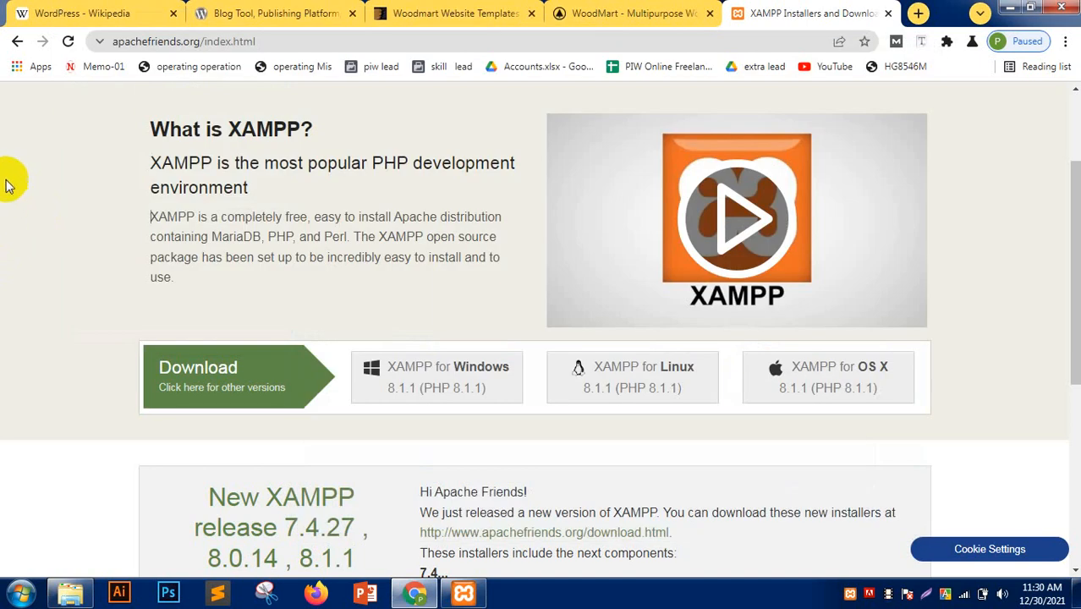
- Go from the WordPress Wikipedia article to the wordpress.org download page
click(298, 10)
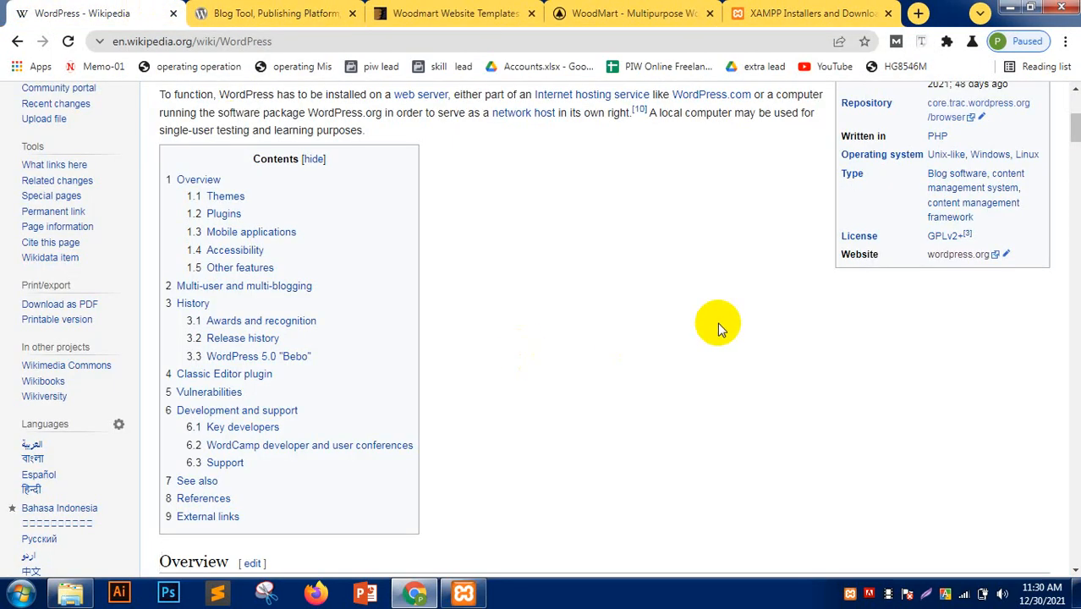
click(957, 256)
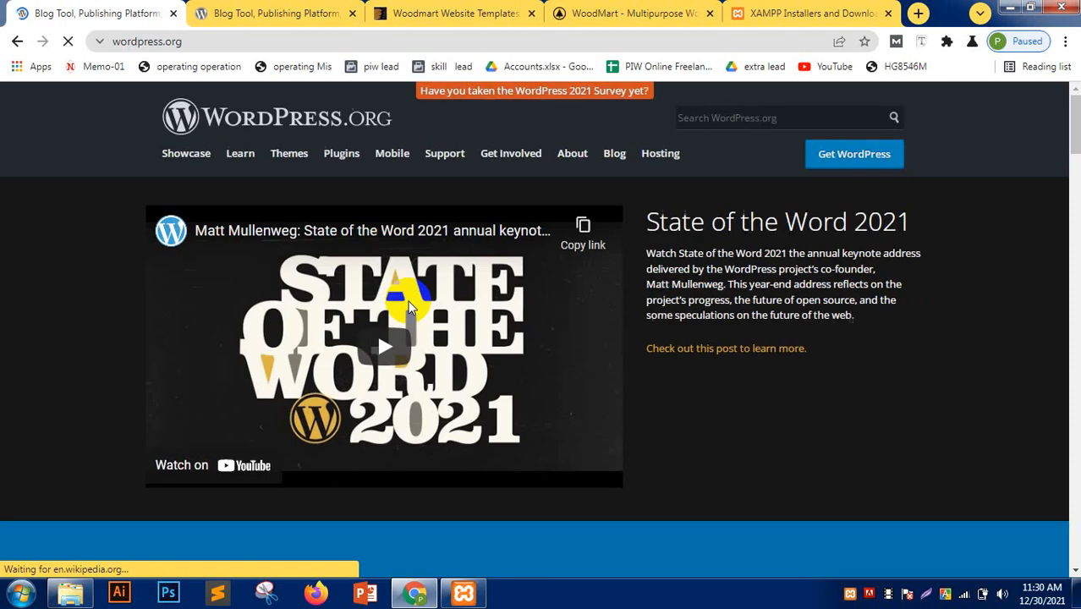
click(861, 161)
scroll(122, 301, down, 10)
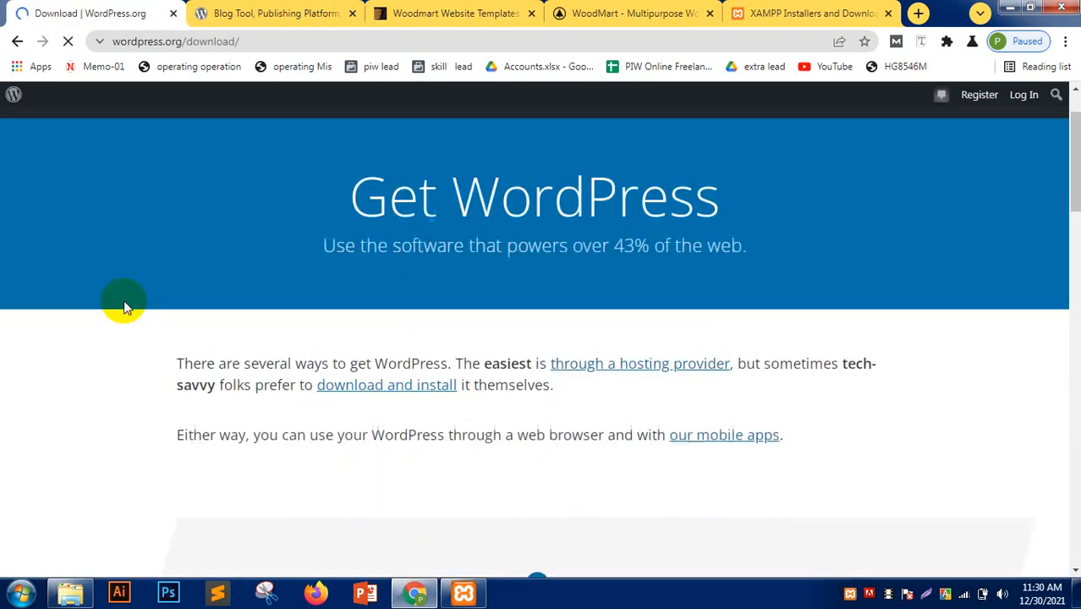
scroll(122, 302, down, 4)
scroll(362, 303, up, 2)
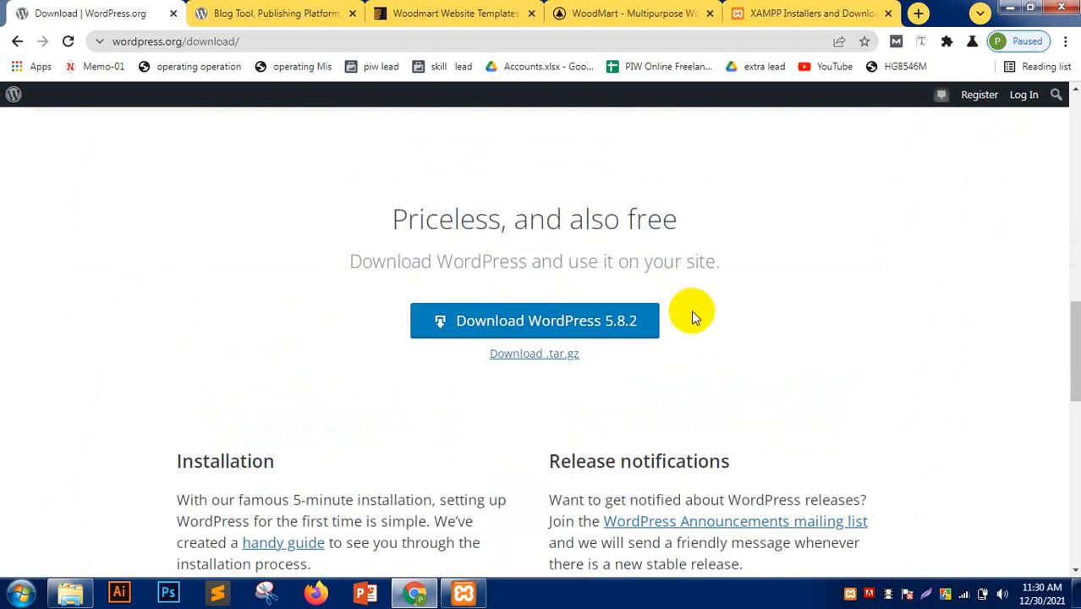
- Download the WordPress 5.8.2 zip and dismiss the Hooray message
click(550, 321)
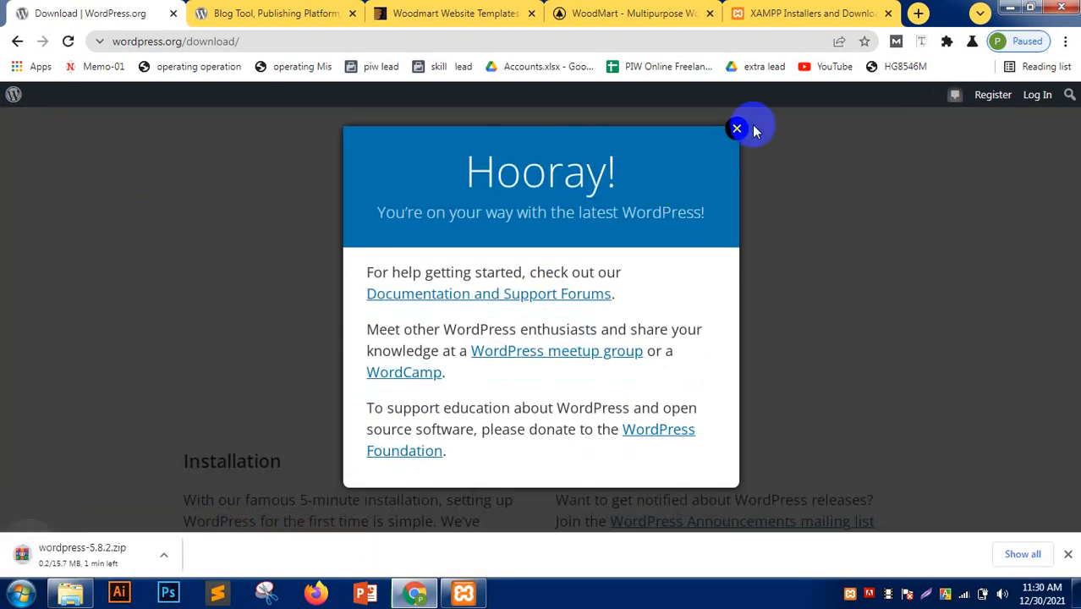
drag(451, 174, 724, 173)
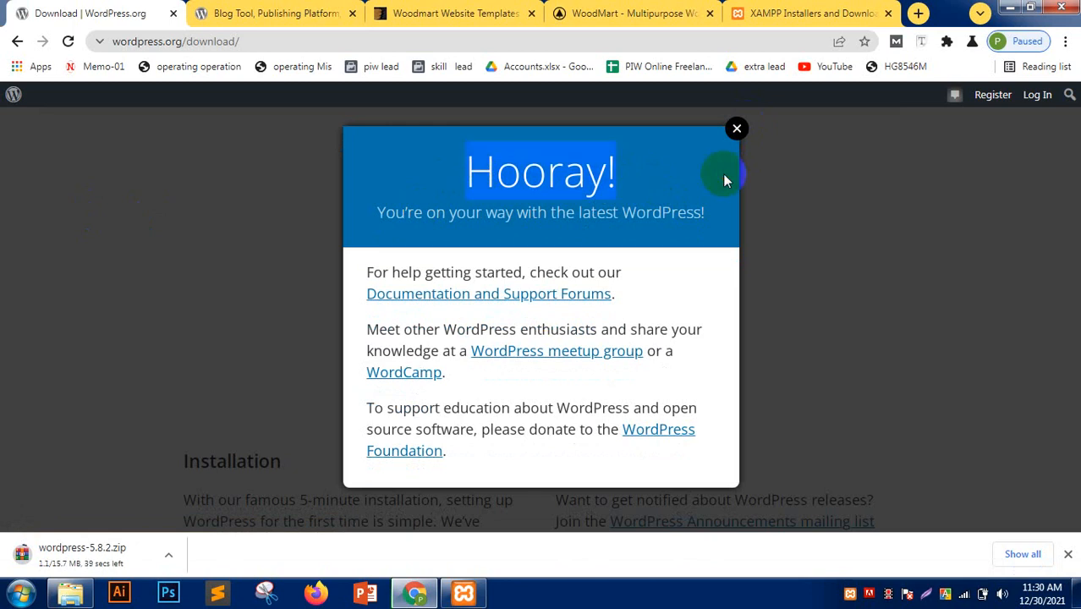
click(738, 132)
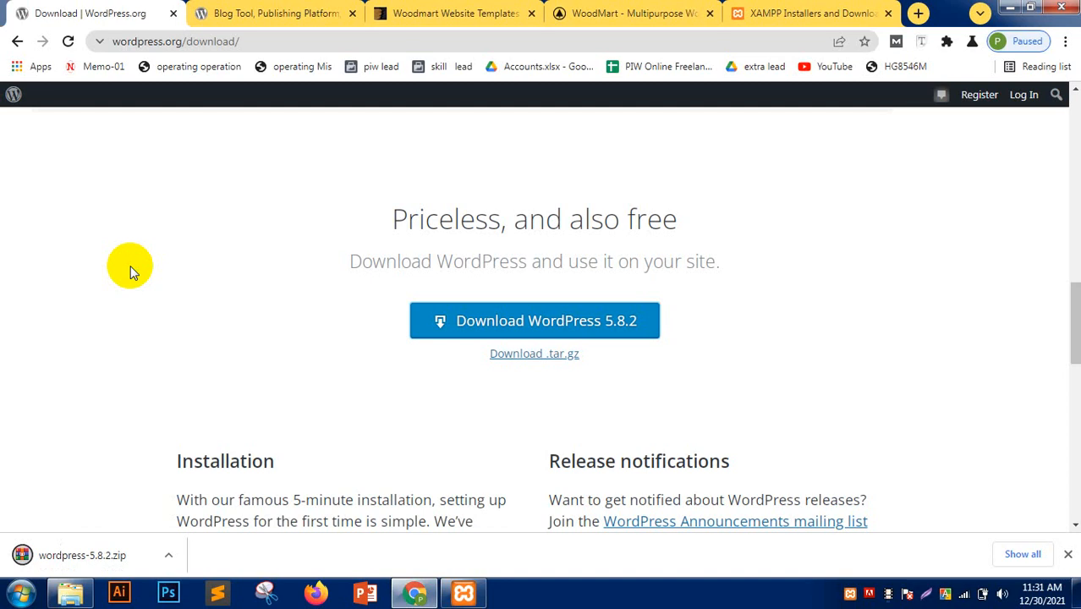
click(166, 557)
click(249, 500)
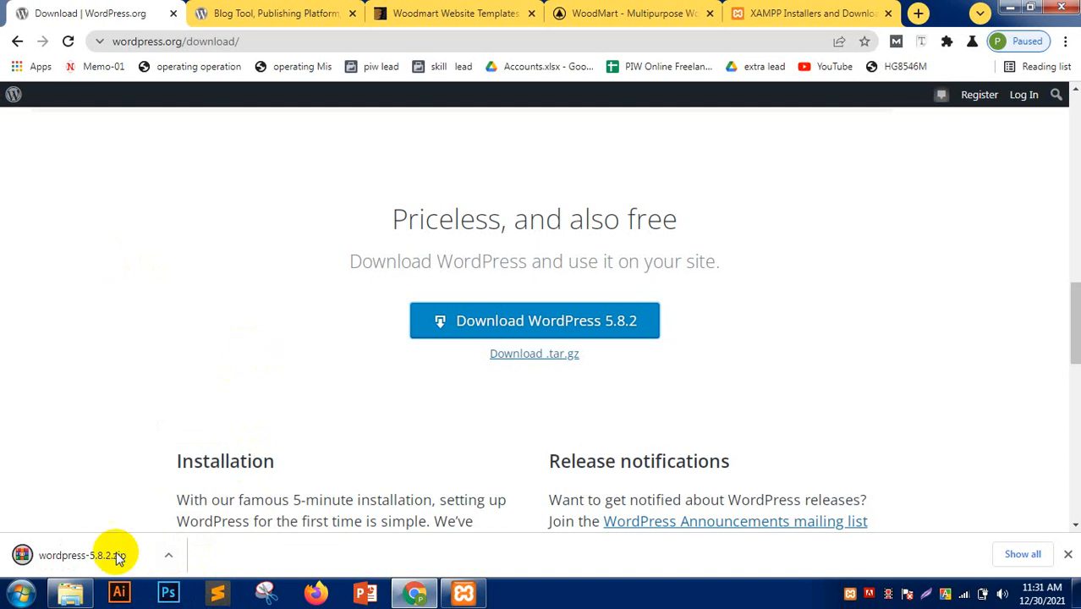
click(169, 555)
click(201, 506)
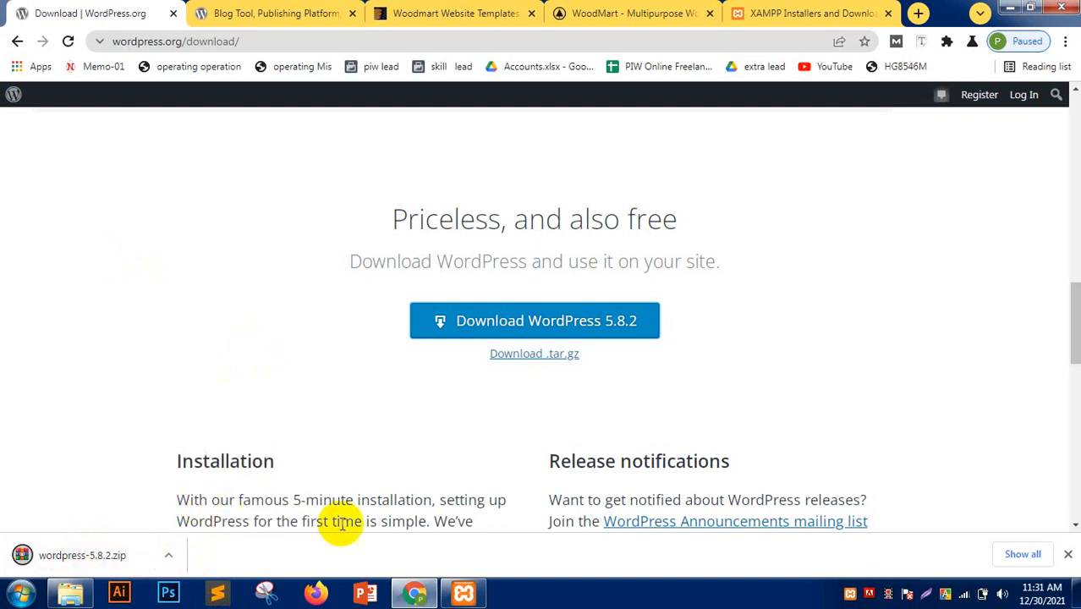
- Locate wordpress-5.8.2.zip in the Downloads folder
click(74, 592)
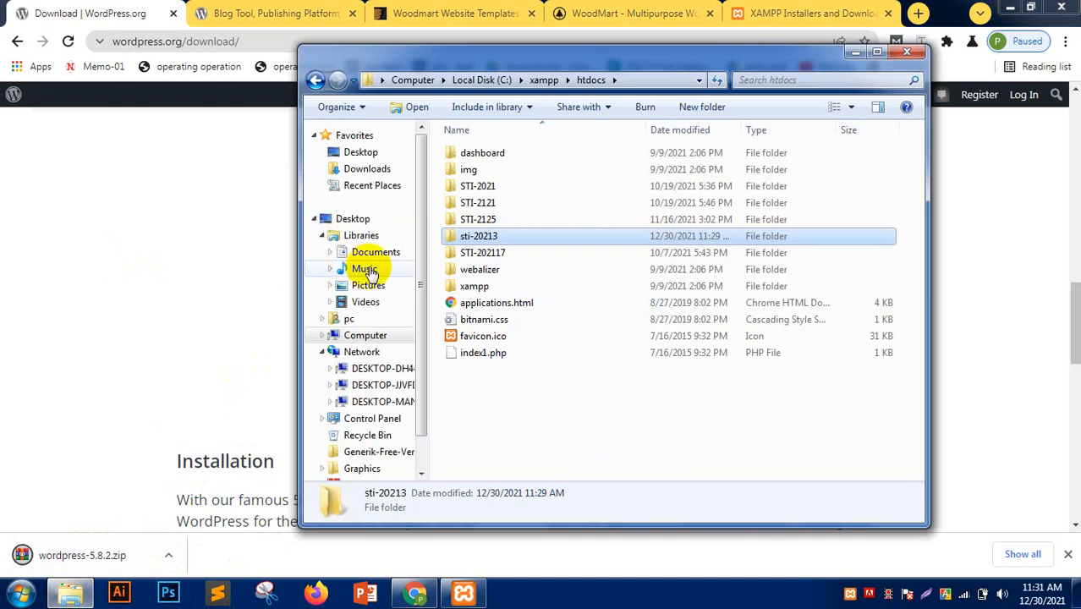
click(369, 174)
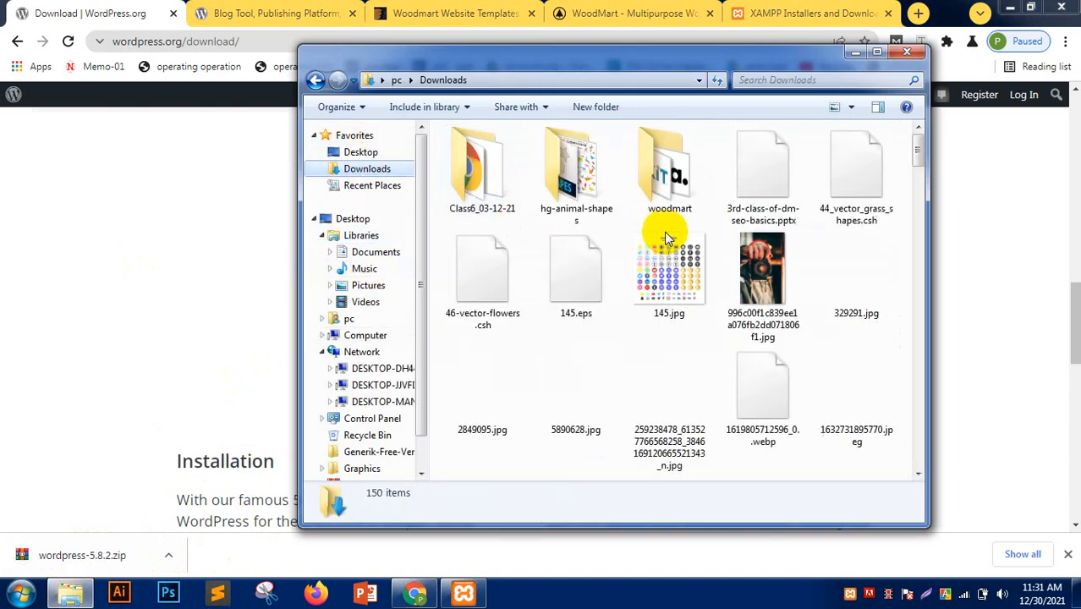
drag(918, 156, 901, 466)
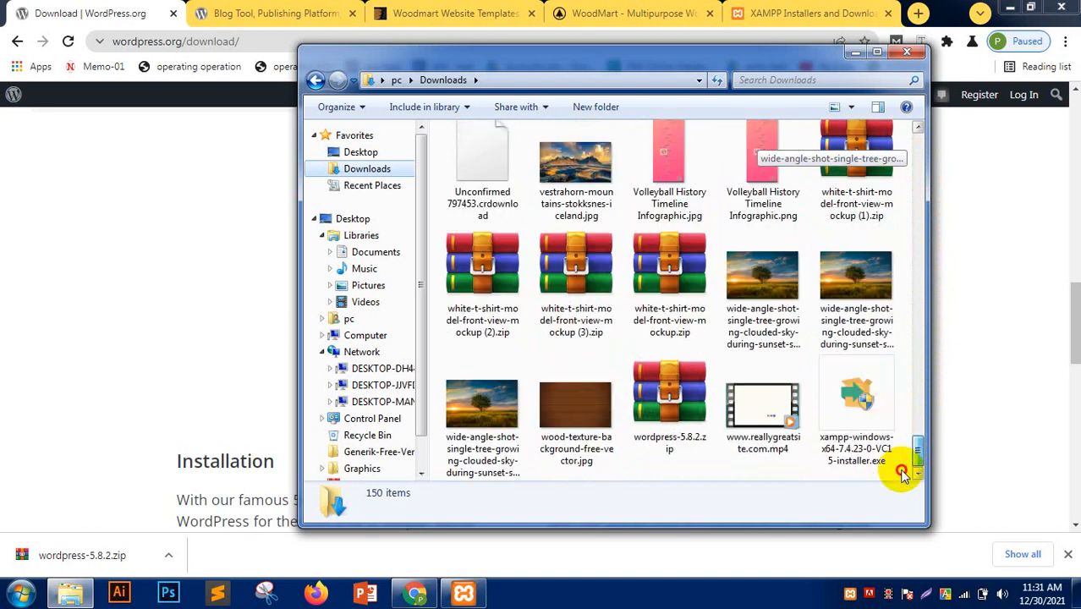
click(676, 413)
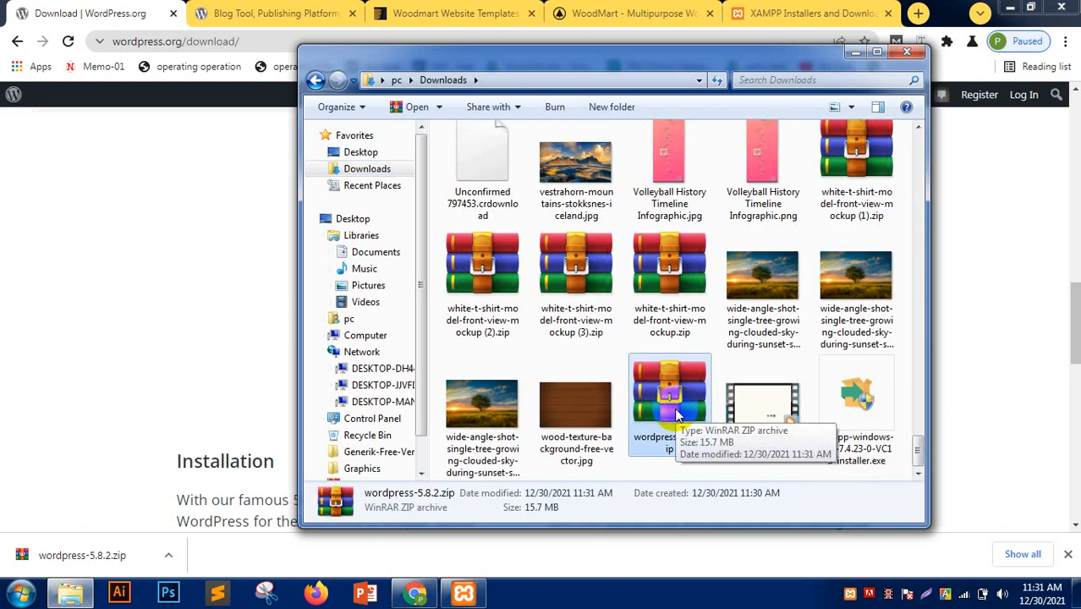
scroll(330, 245, up, 5)
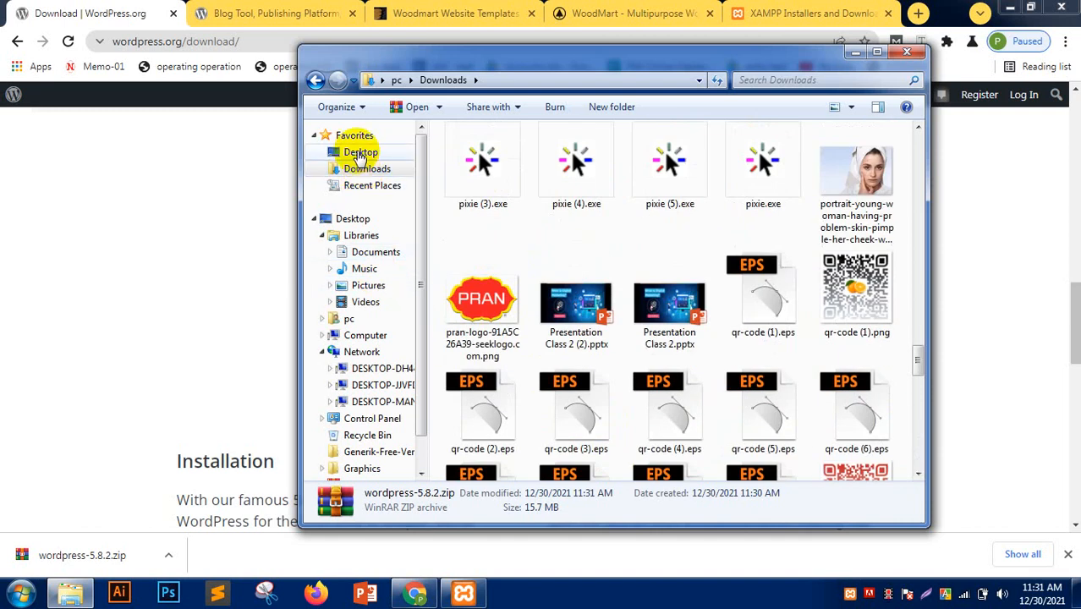
click(360, 155)
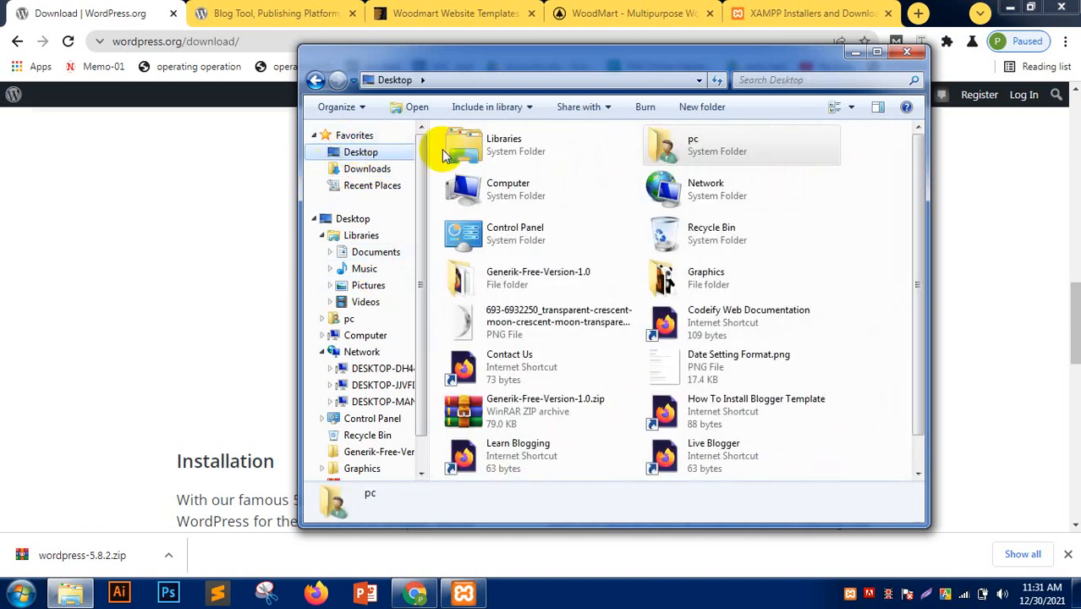
click(907, 52)
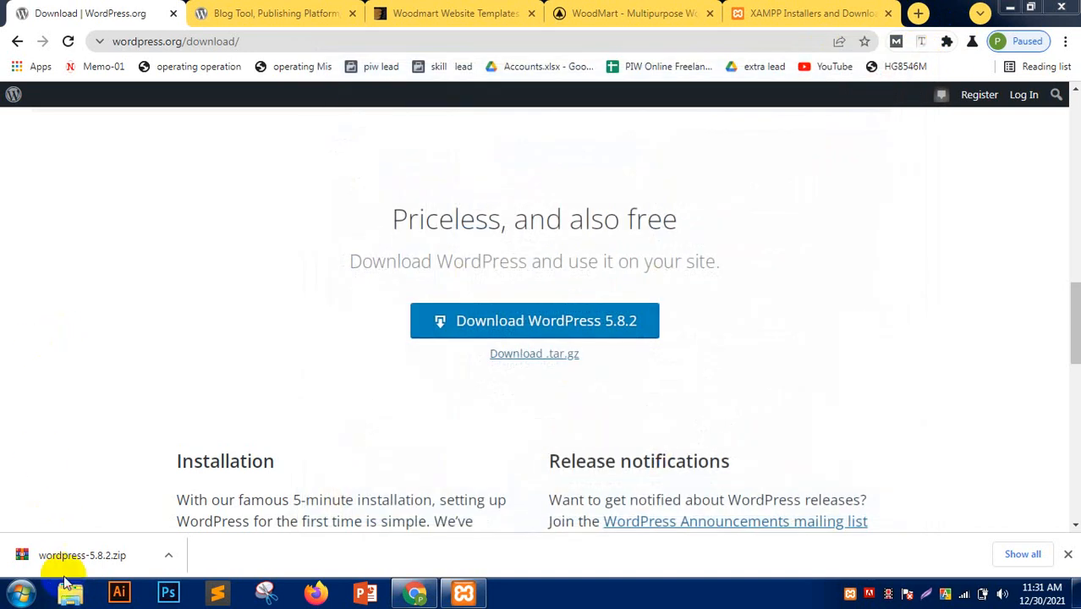
- Browse to C:\xampp\htdocs in a new Explorer window and select sti-20213
click(463, 593)
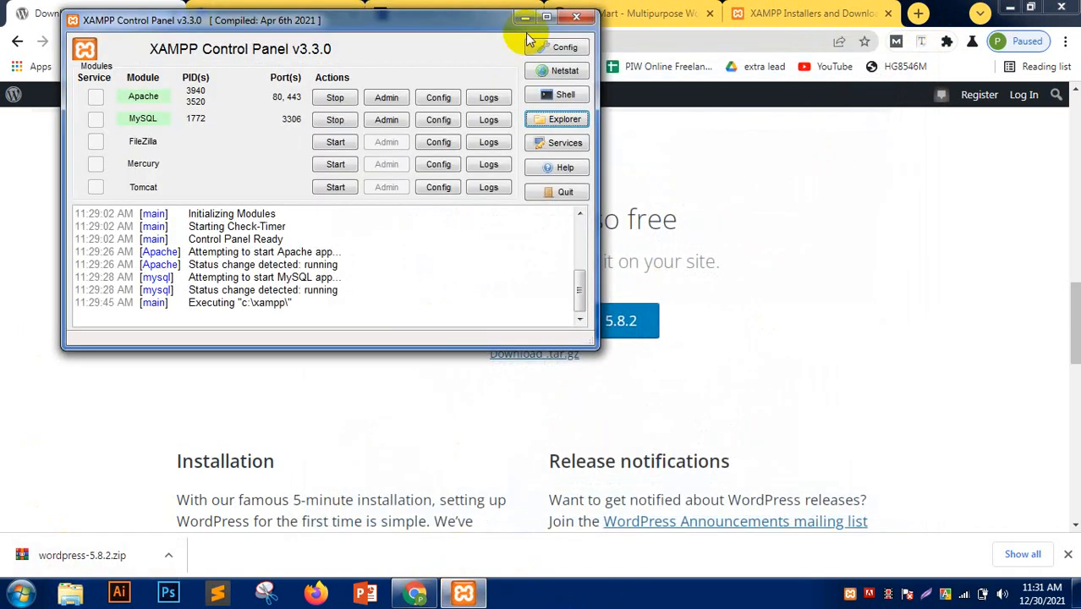
click(10, 321)
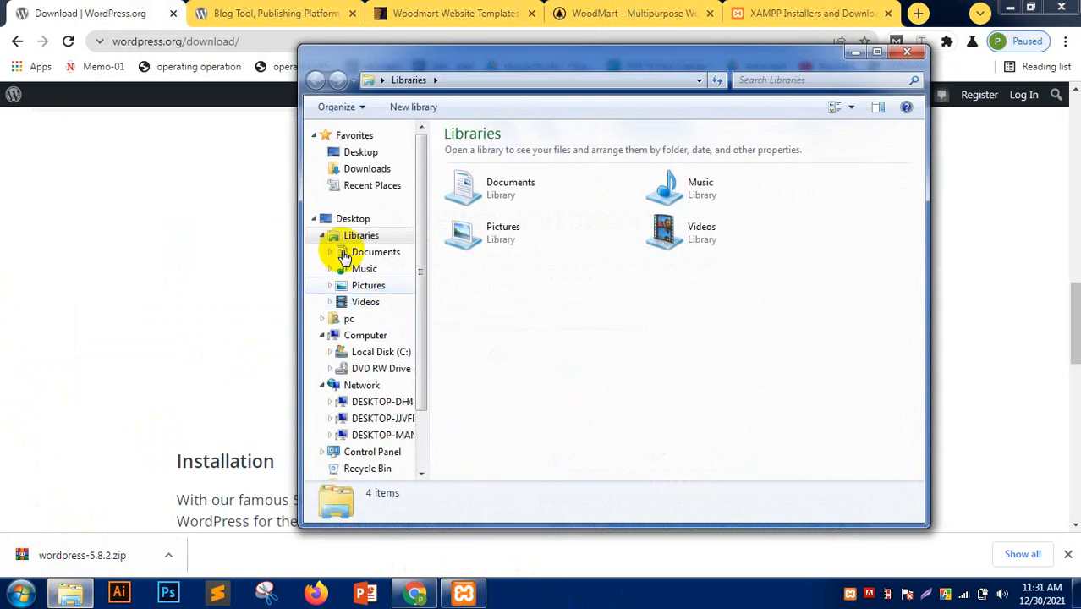
click(368, 352)
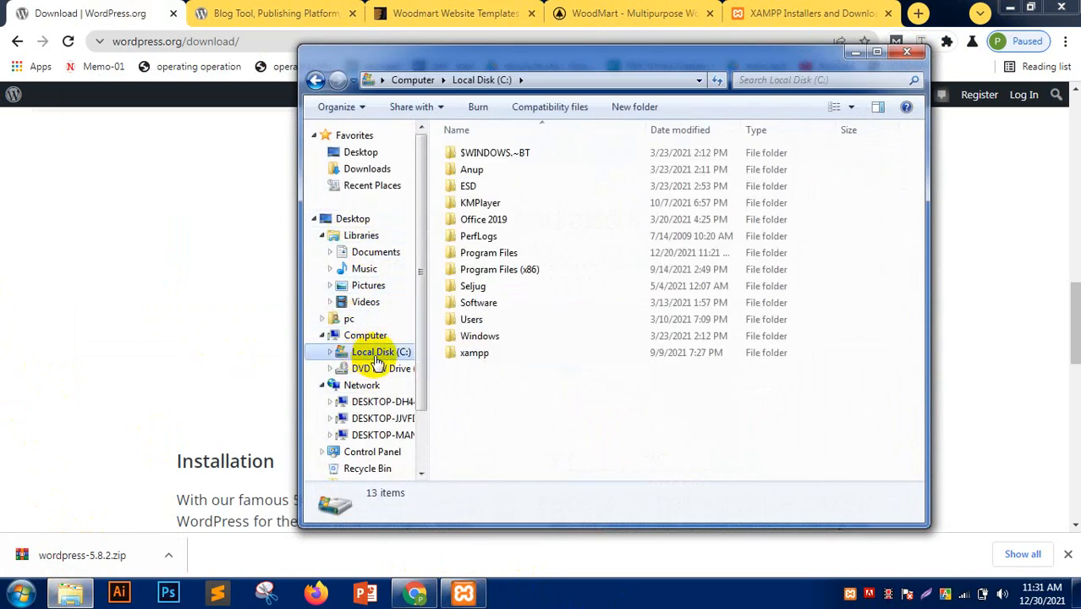
double_click(511, 356)
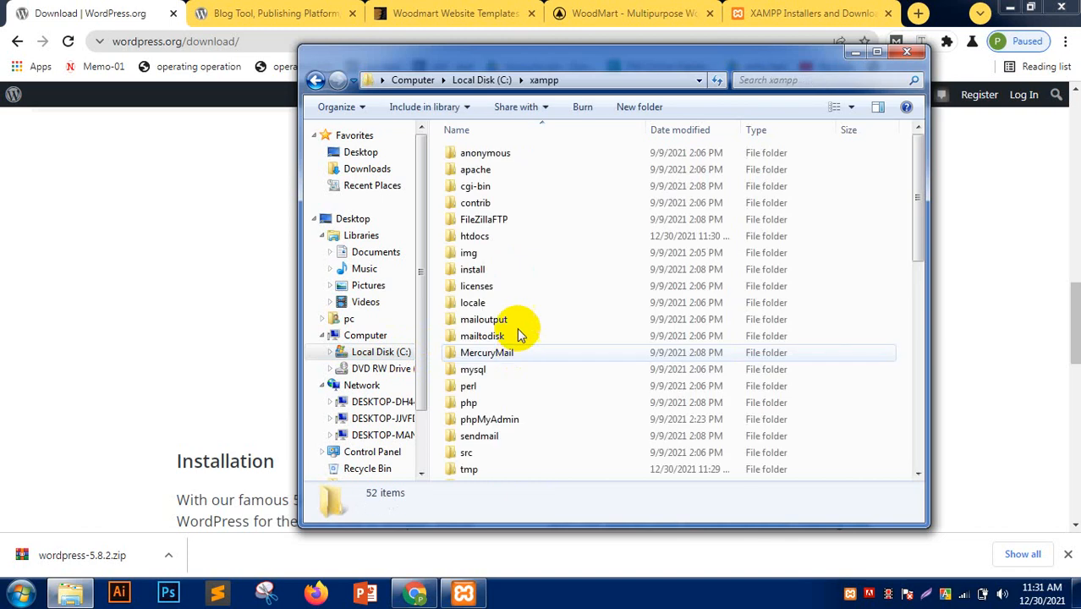
double_click(498, 240)
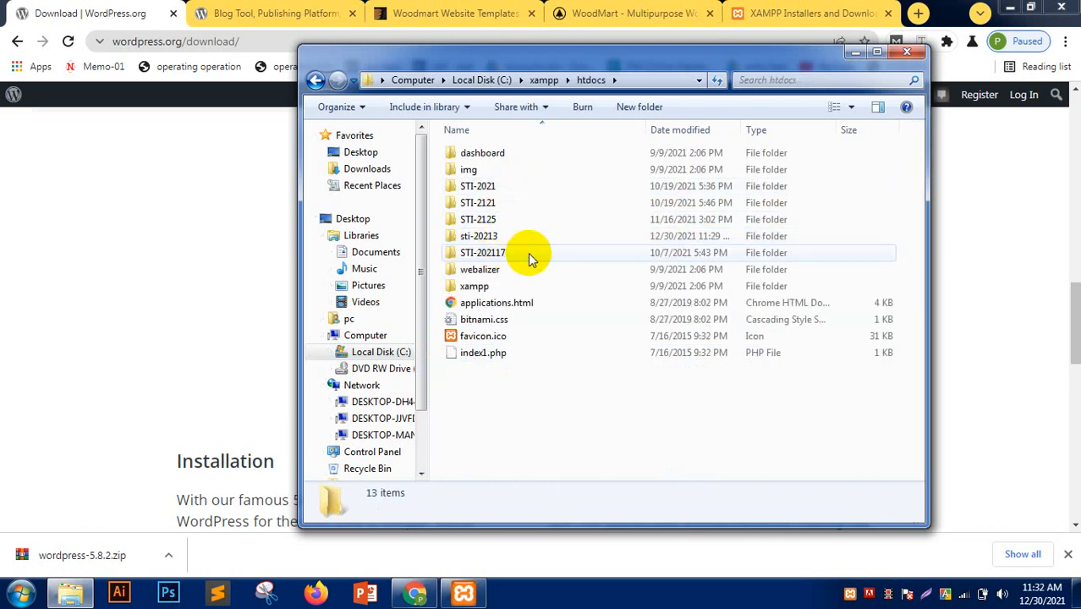
click(513, 238)
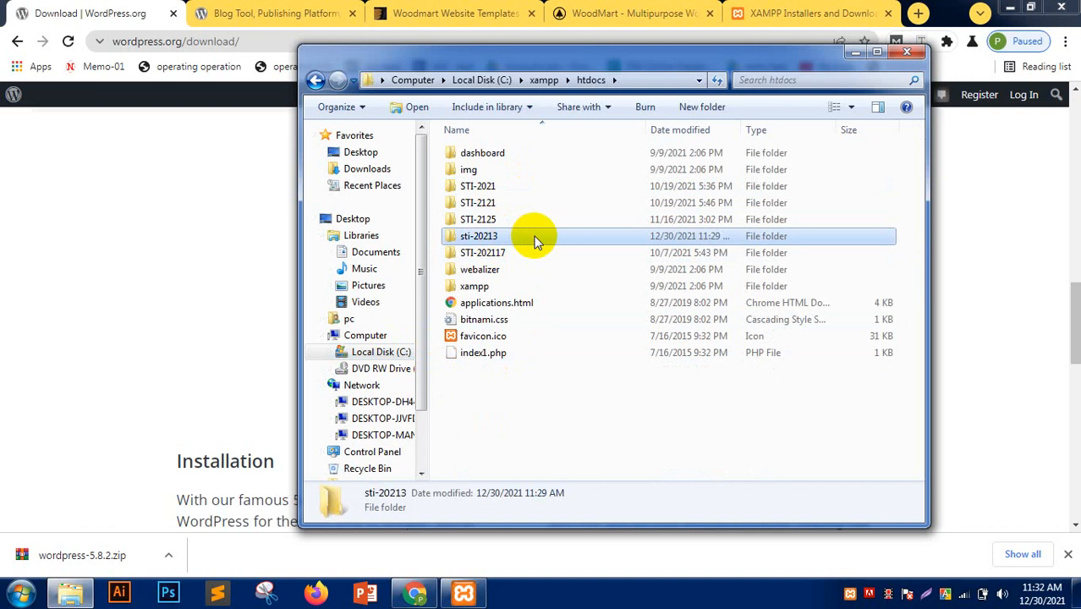
- Paste wordpress-5.8.2.zip into sti-20213 and extract it there with Extract Here
double_click(531, 236)
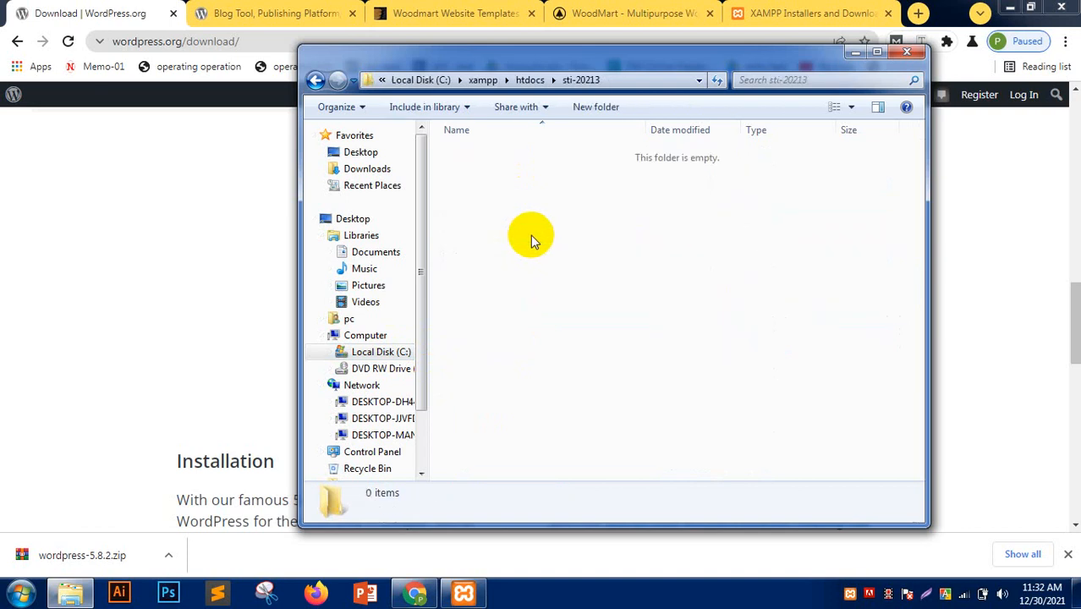
key(ctrl+v)
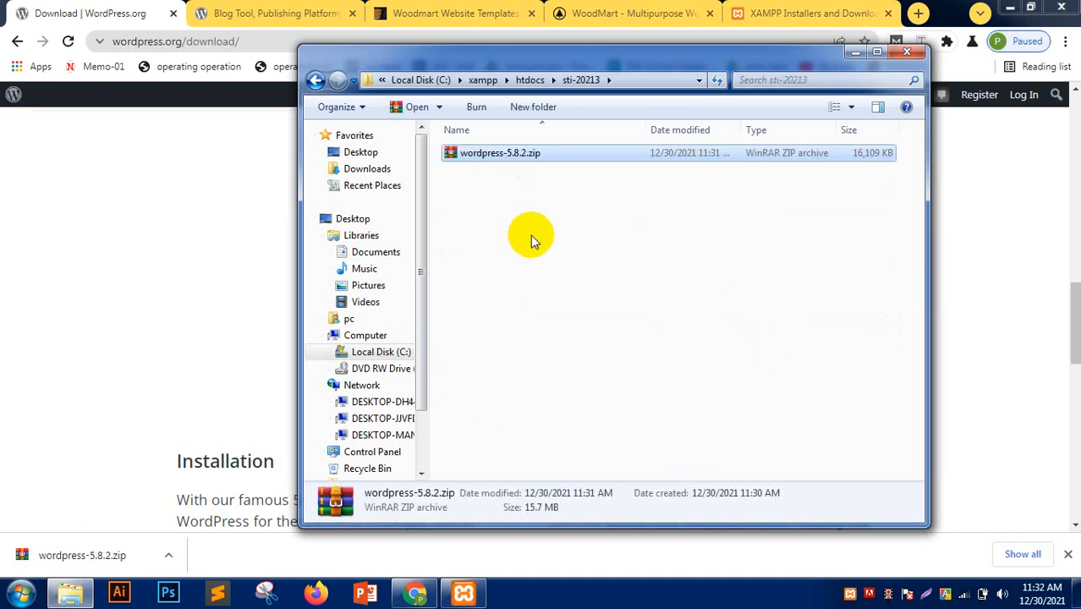
right_click(560, 155)
click(613, 216)
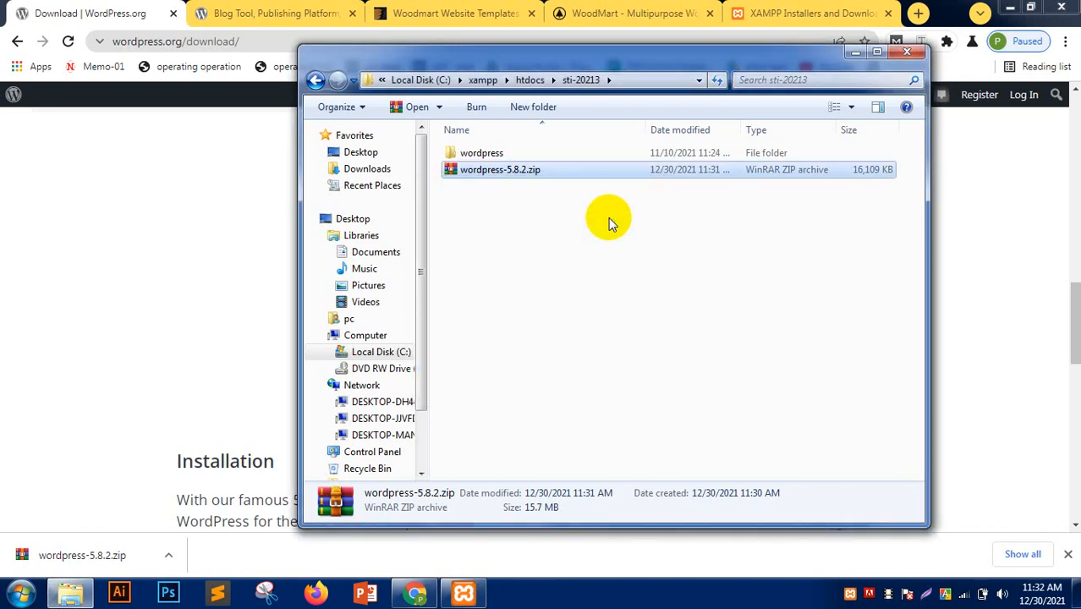
click(499, 153)
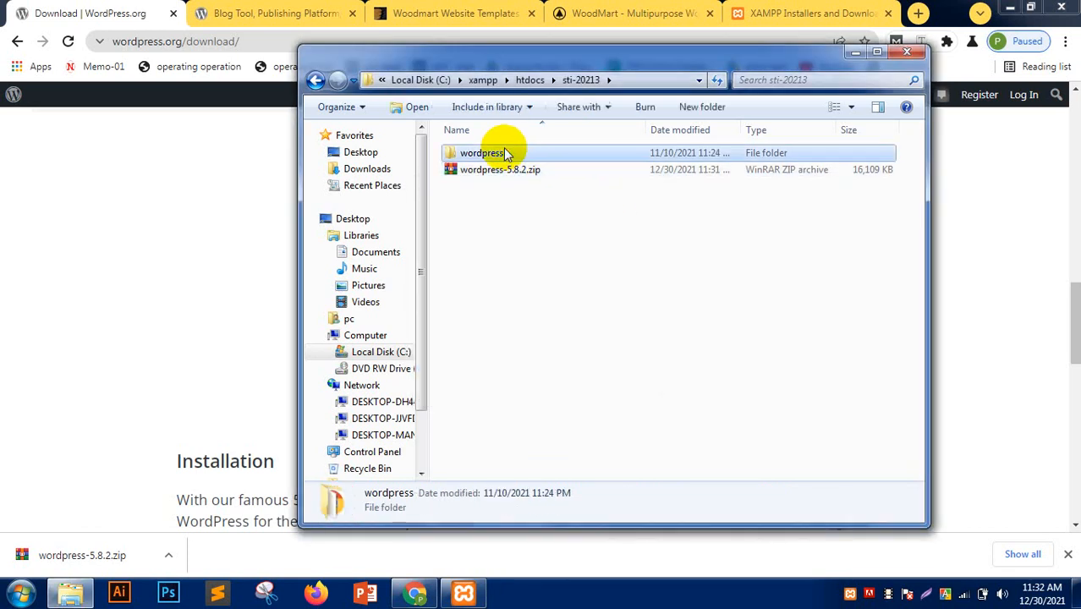
click(499, 153)
- Open the extracted wordpress folder and select all 19 of its files and folders
double_click(580, 152)
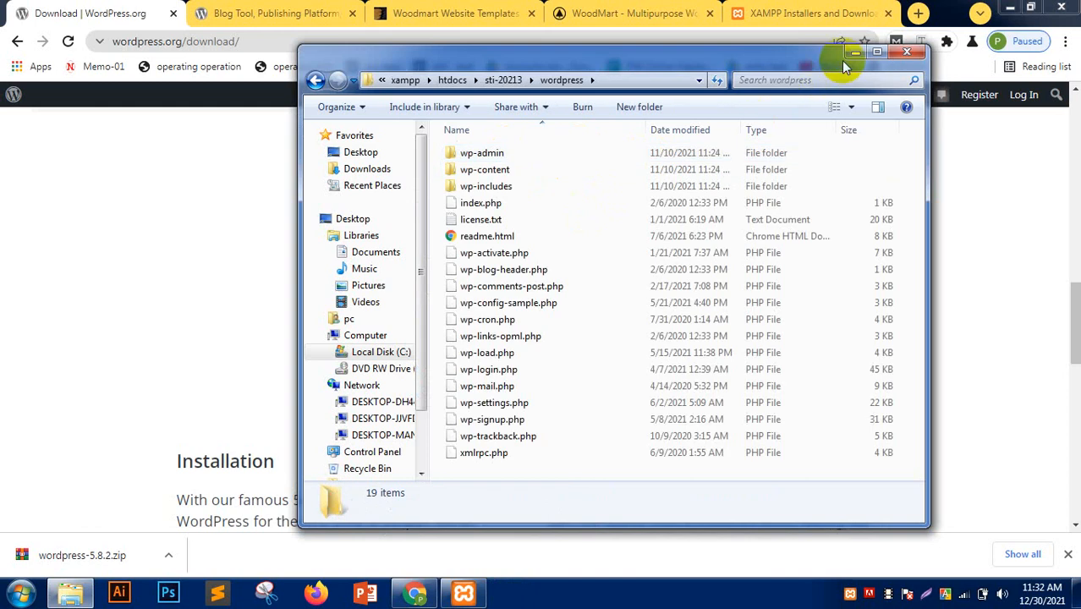
click(876, 55)
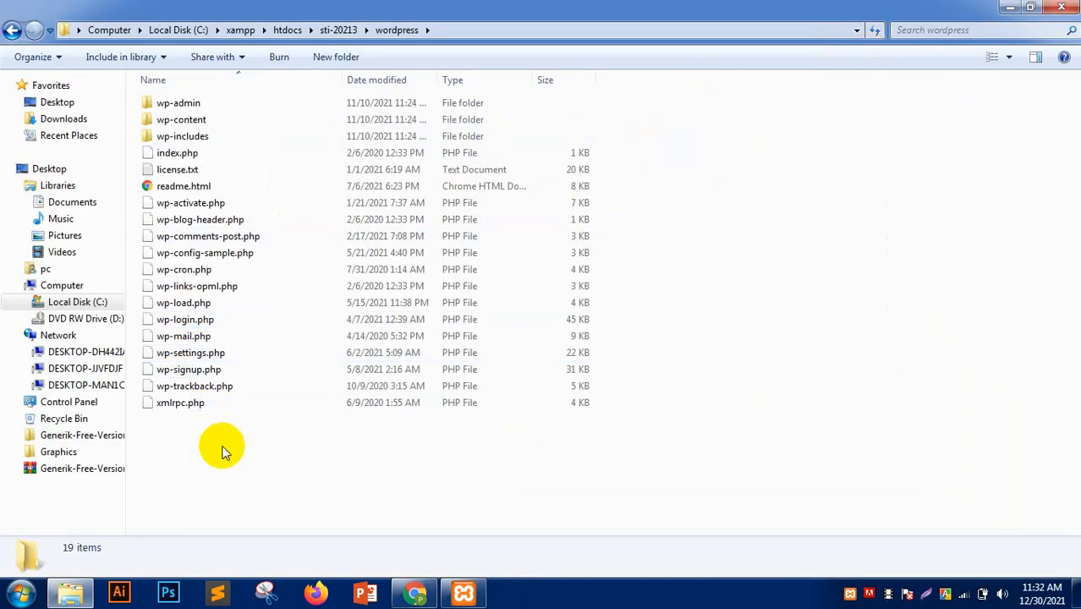
drag(181, 425, 282, 305)
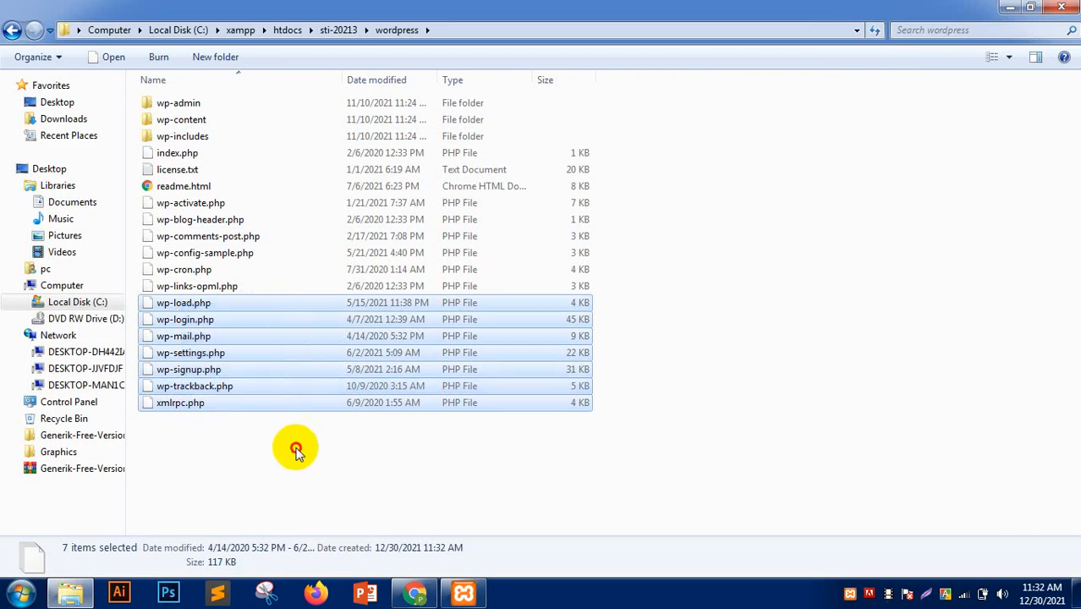
drag(295, 510, 196, 90)
click(695, 369)
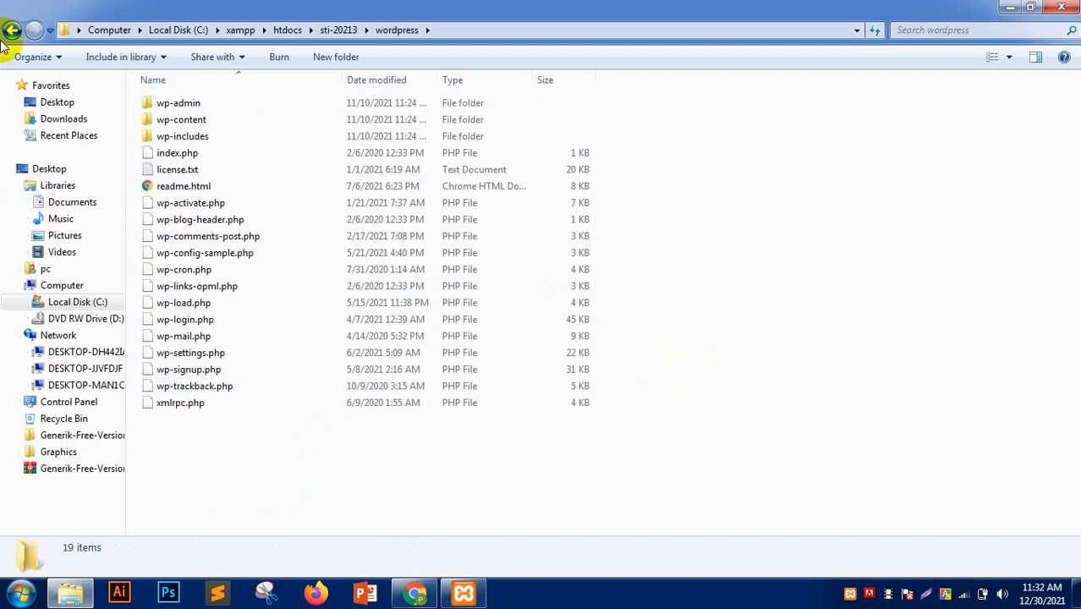
drag(237, 481, 303, 100)
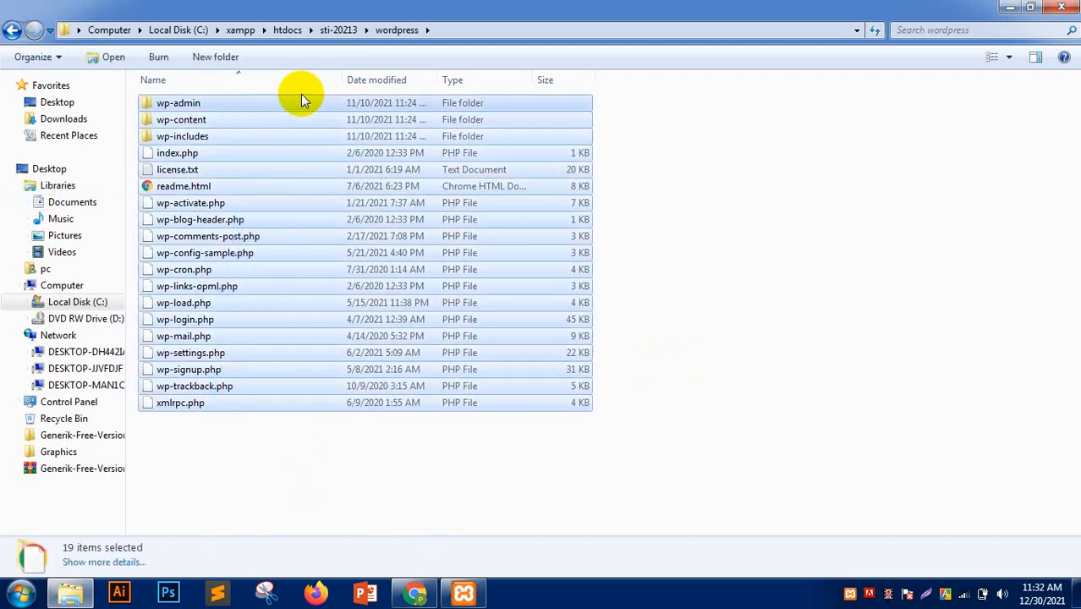
- Paste the WordPress files into sti-20213 and delete the leftover wordpress folder and zip
click(12, 30)
key(ctrl+v)
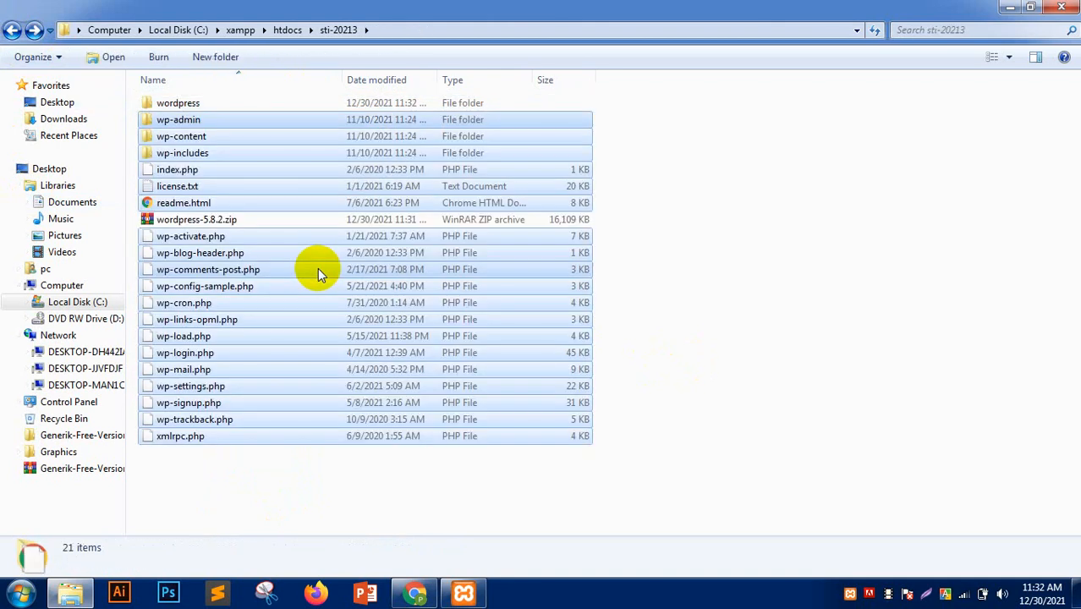
click(245, 227)
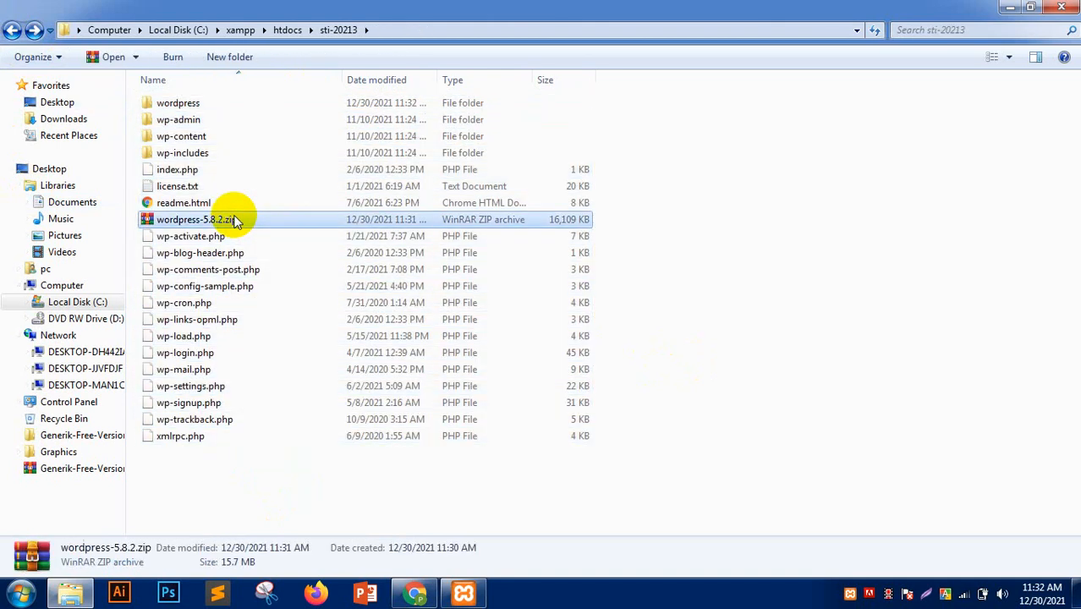
ctrl+click(184, 105)
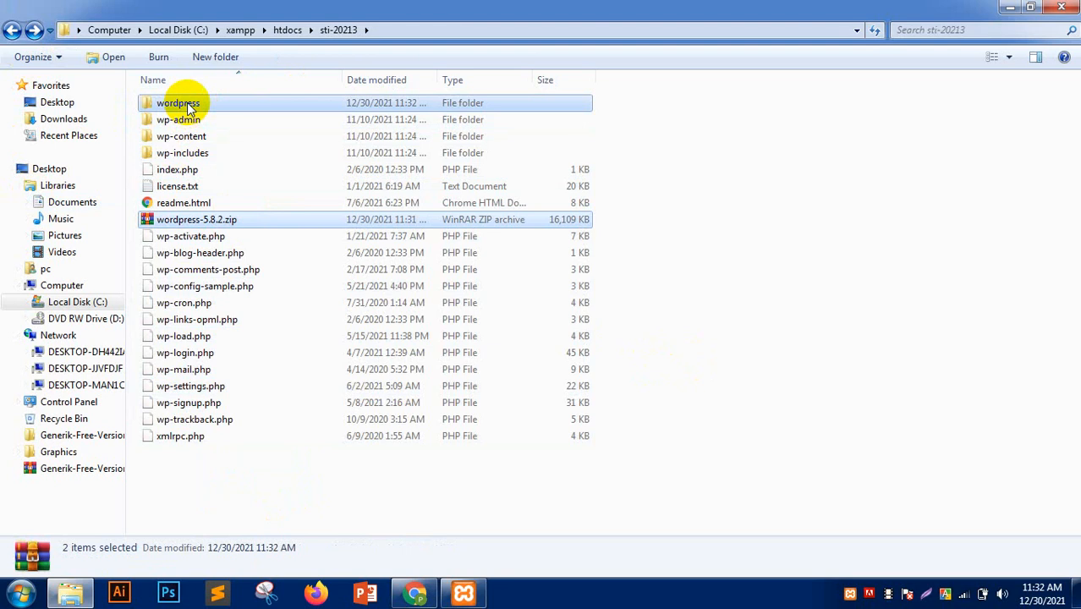
key(Delete)
key(Return)
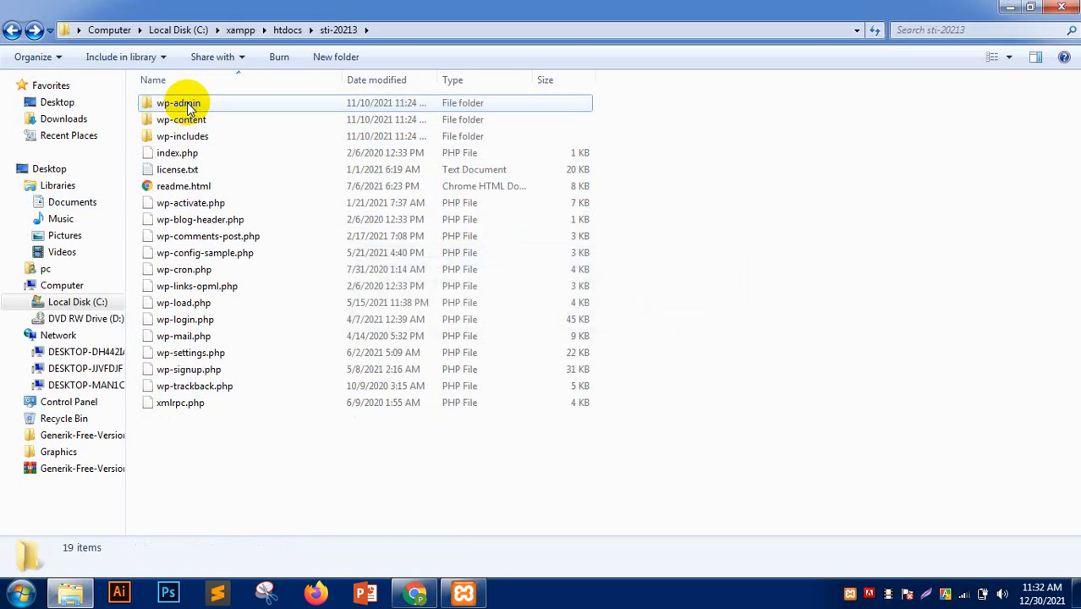
- Close the four old WordPress and WoodMart tabs, open a new tab, and check XAMPP's servers
click(414, 592)
click(246, 13)
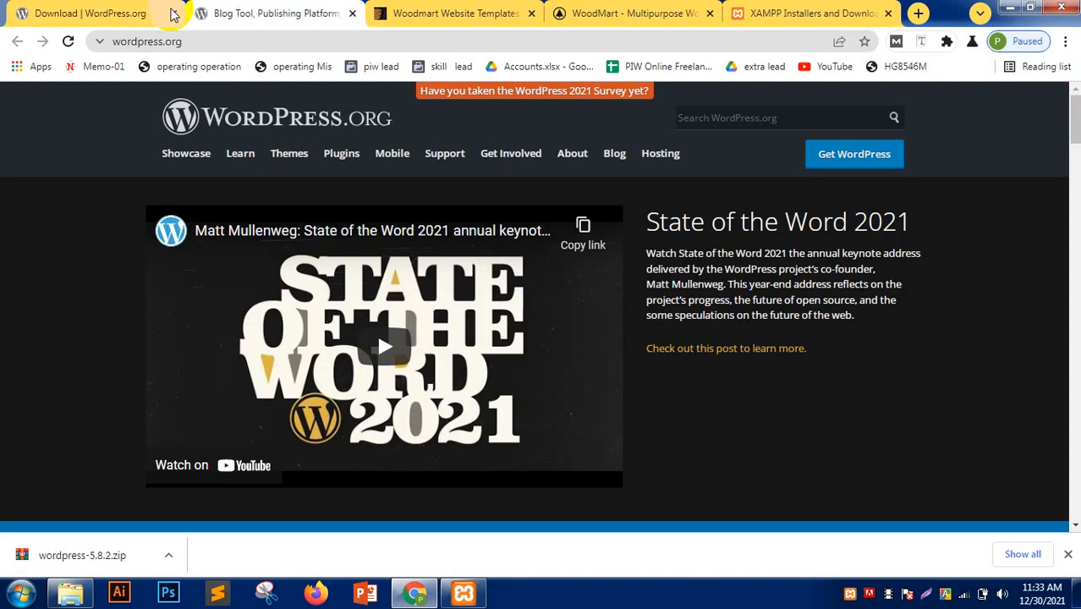
click(172, 13)
click(172, 14)
click(171, 13)
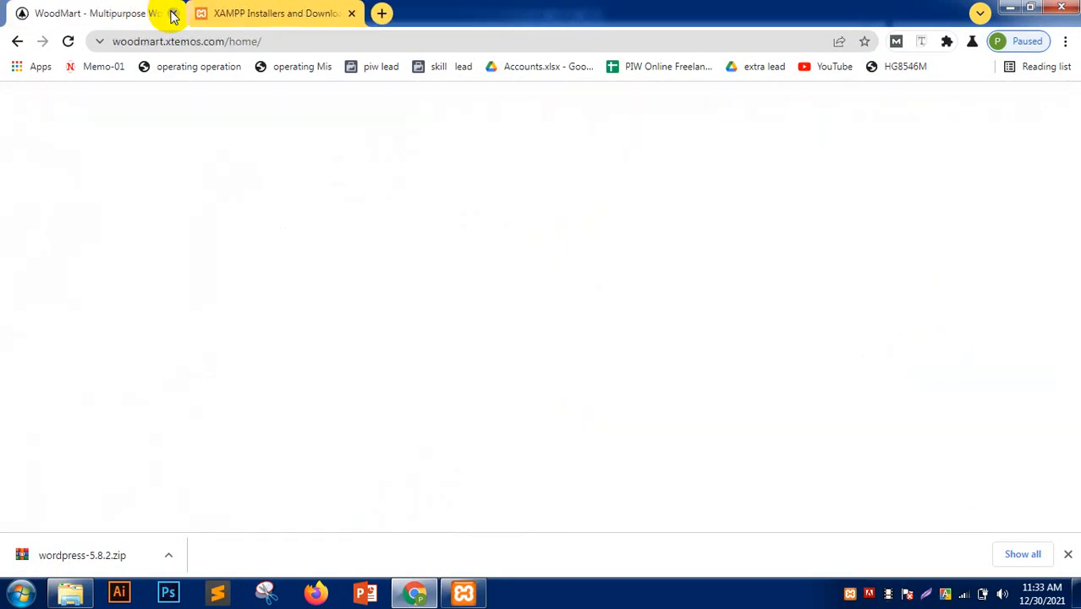
click(171, 14)
key(ctrl+t)
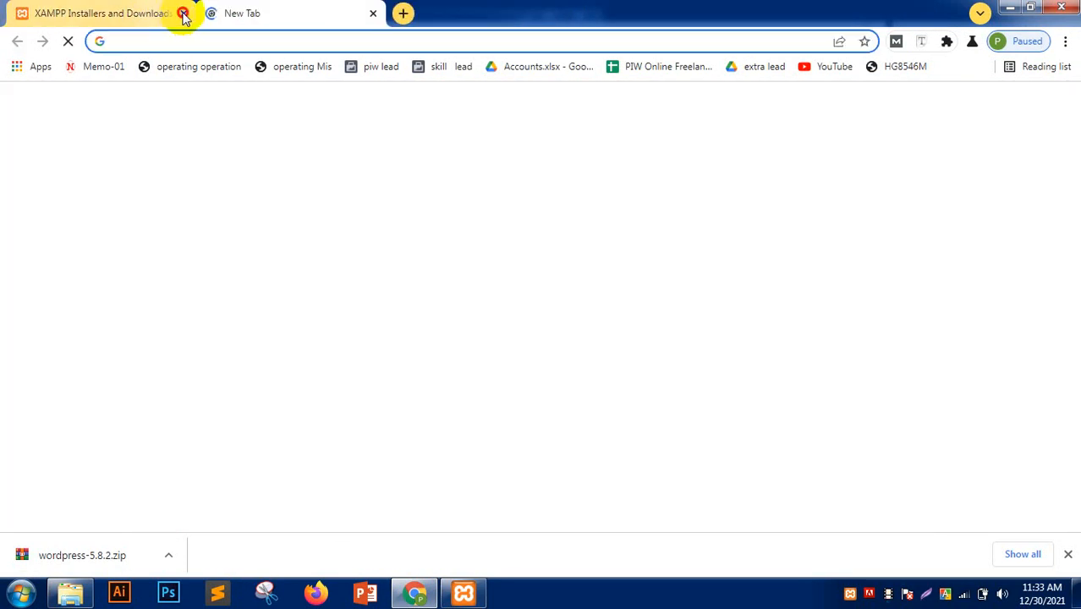
click(464, 594)
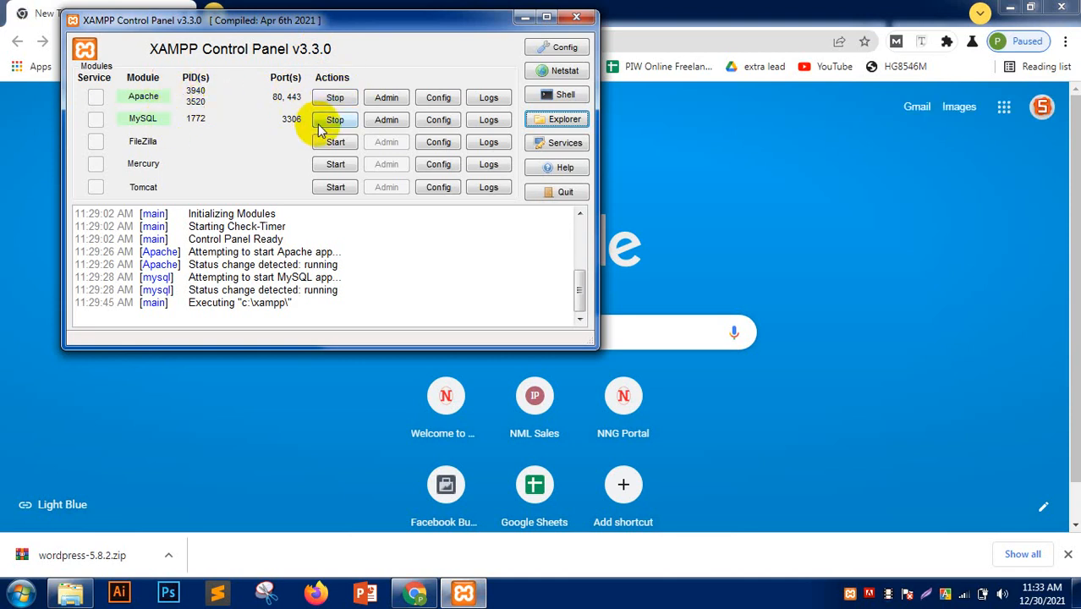
click(8, 181)
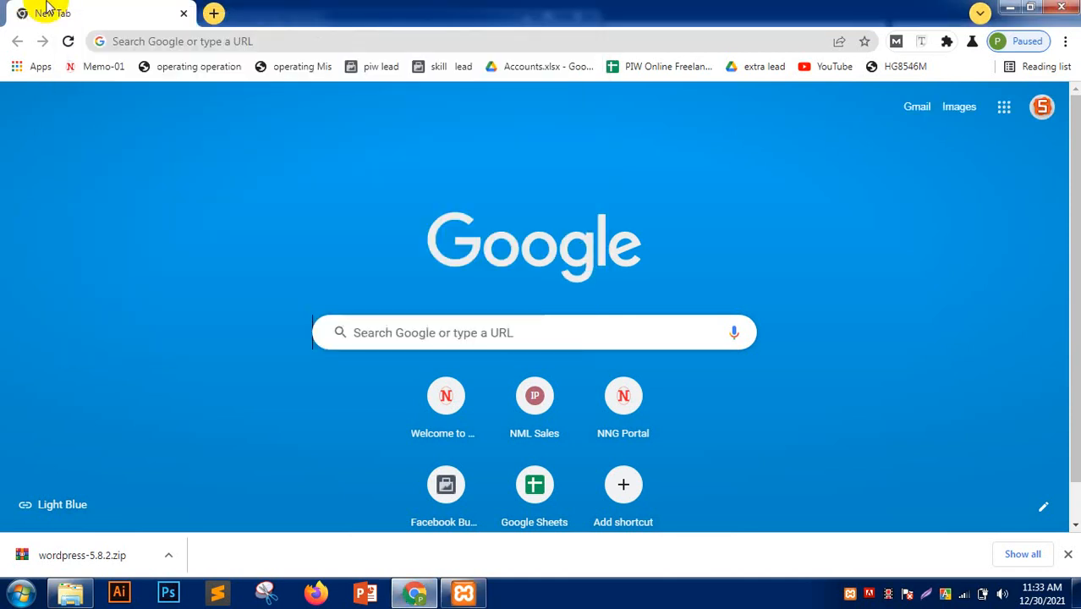
- Load localhost in the address bar and dismiss the downloads bar
click(229, 40)
text(local)
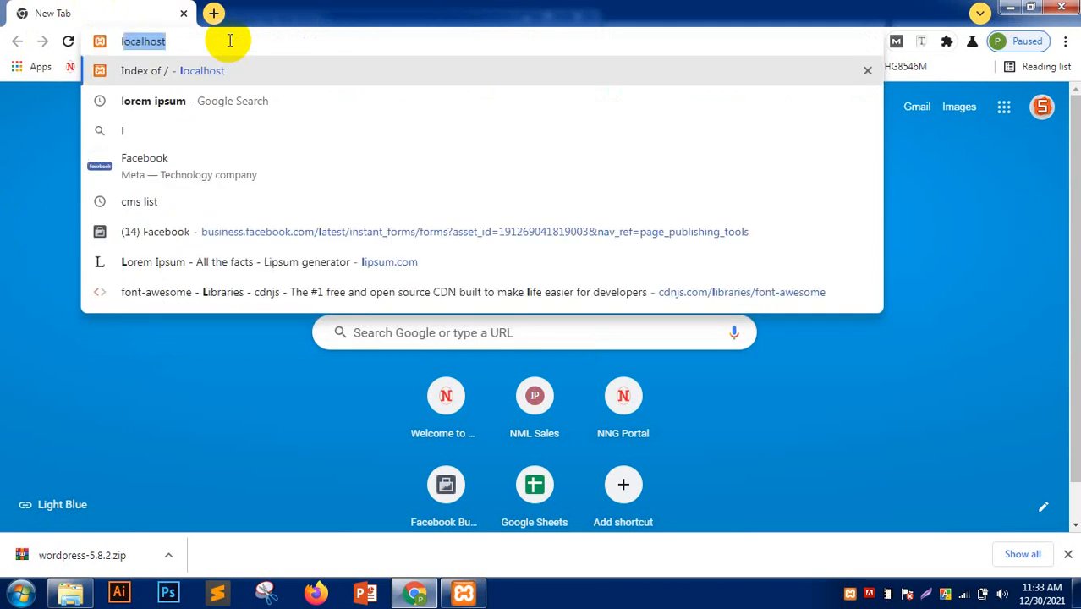
text(host)
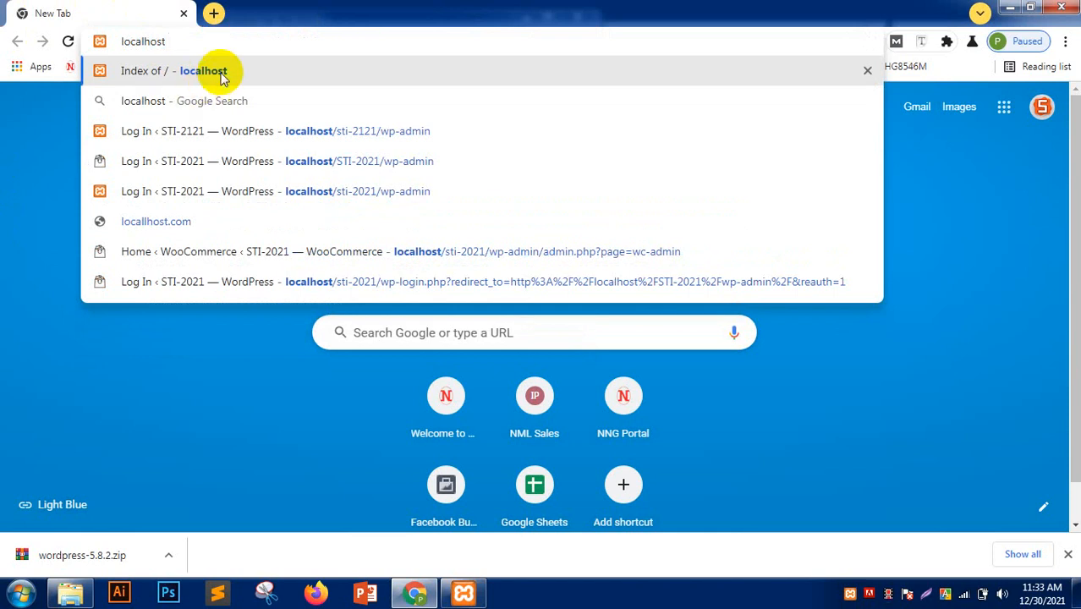
click(222, 75)
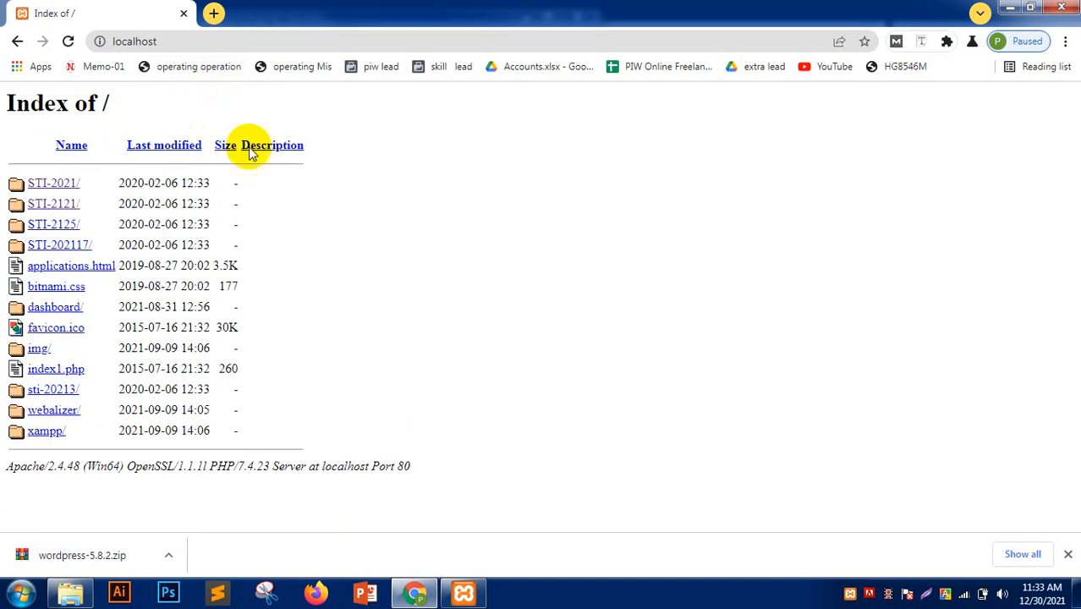
click(1068, 555)
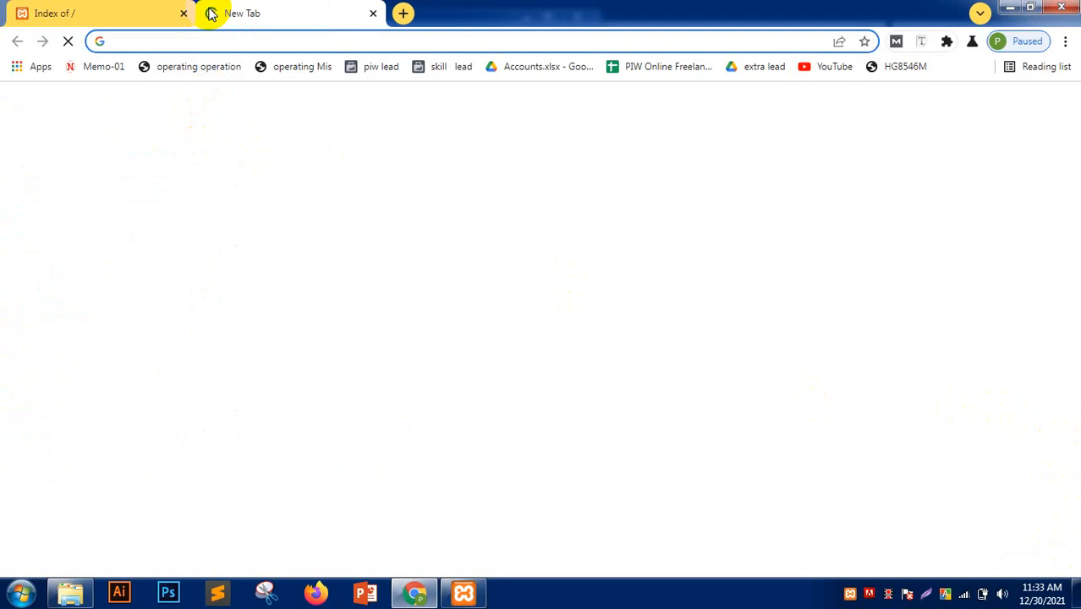
text(localho)
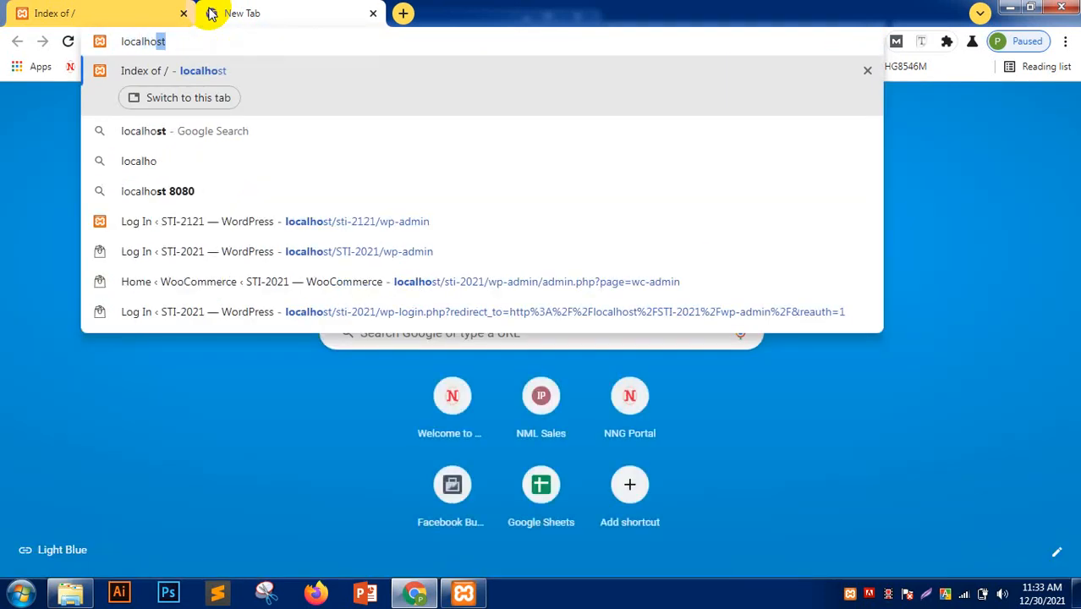
click(155, 134)
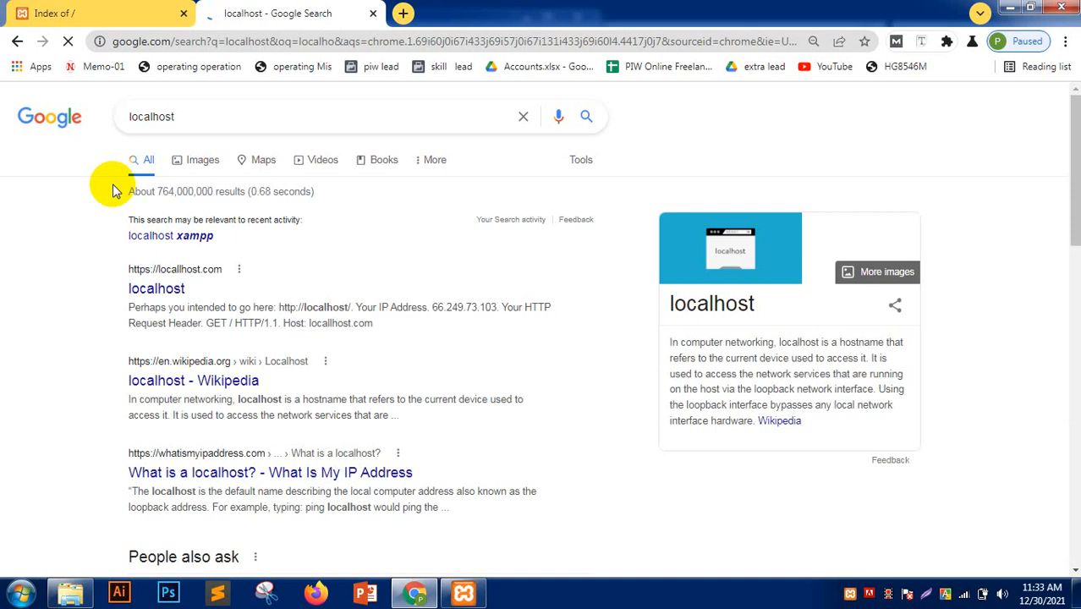
- Close the stray tabs and load localhost again in a fresh tab
click(373, 13)
click(215, 14)
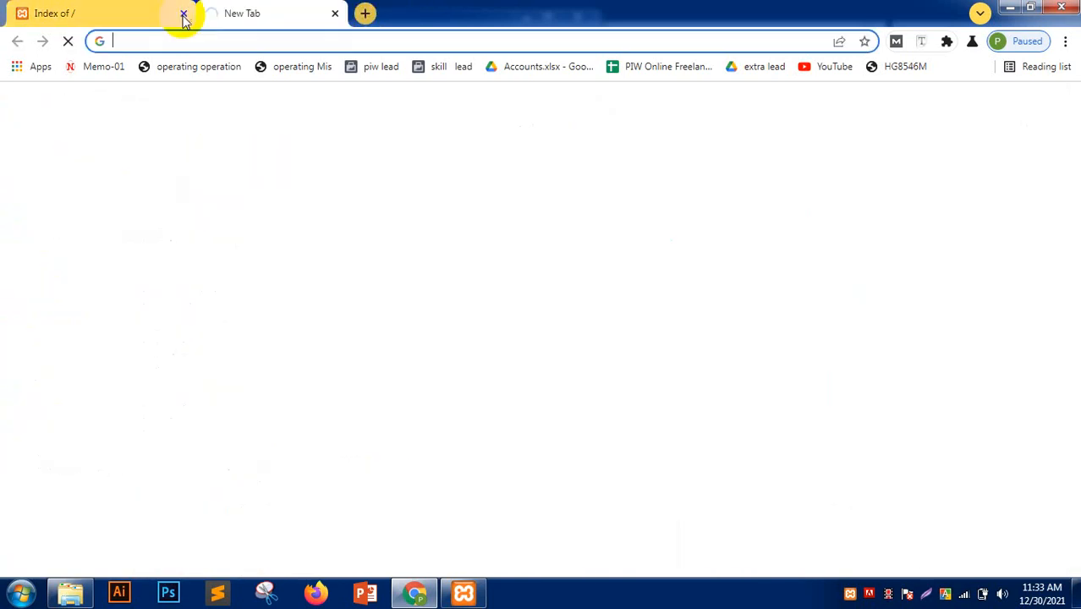
click(185, 13)
click(191, 41)
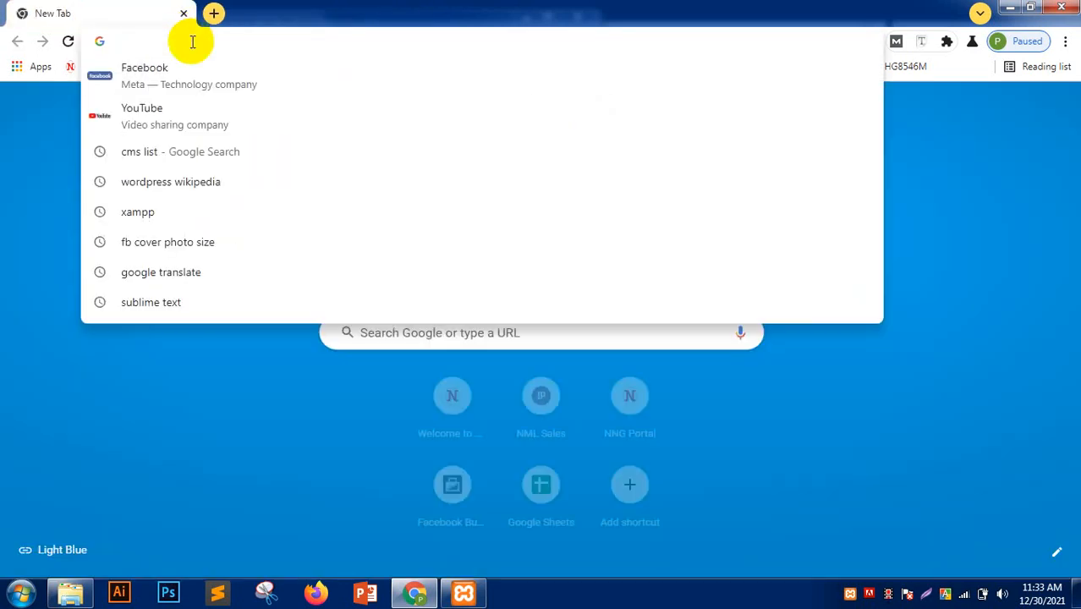
text(localhost)
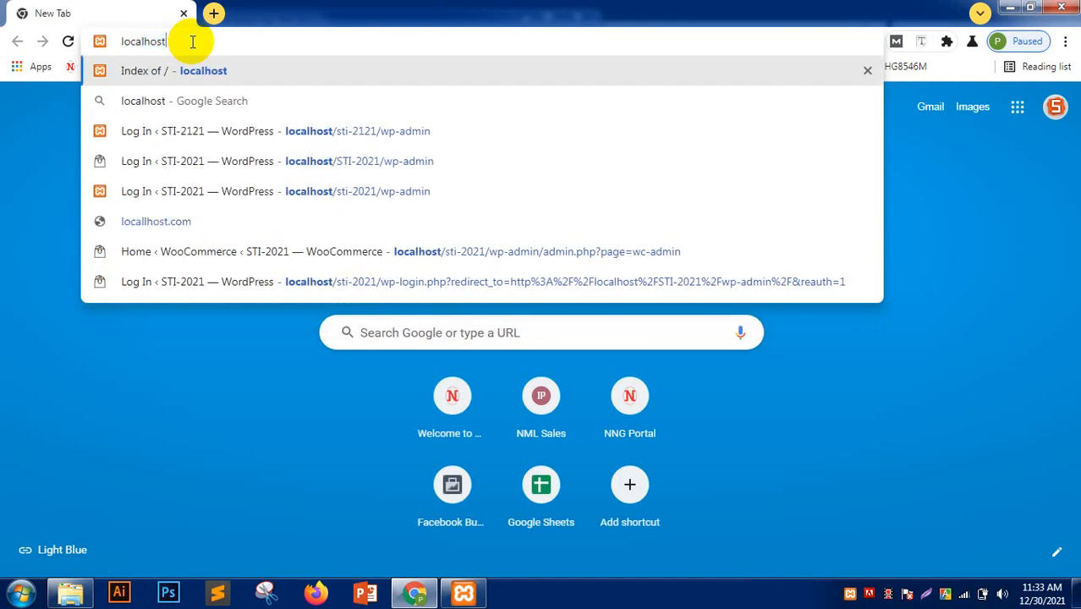
key(Return)
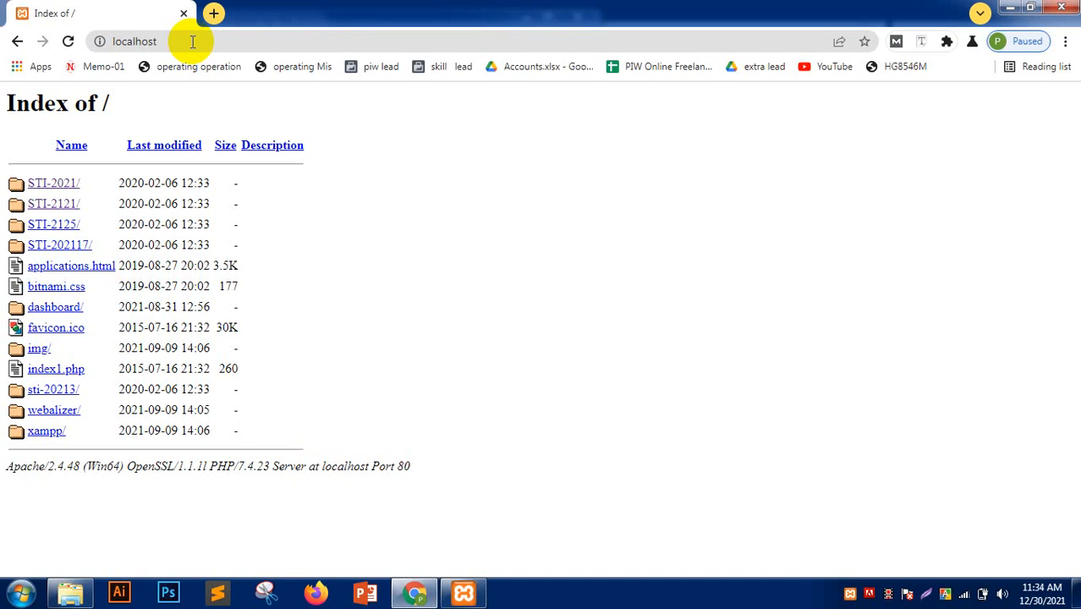
- Open the sti-20213/ link and continue WordPress setup with English (United States)
click(49, 395)
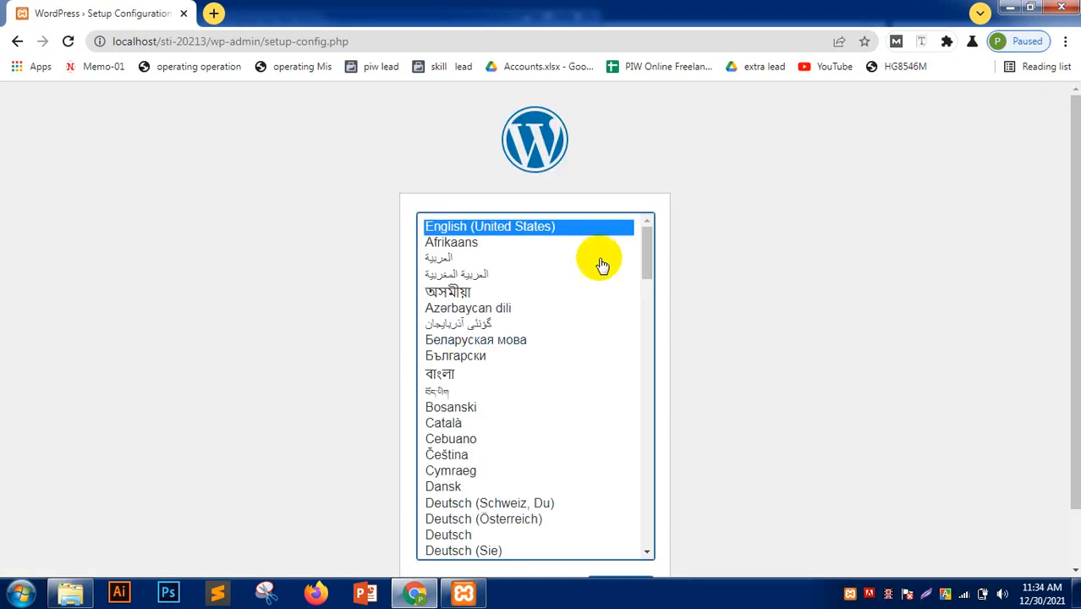
scroll(227, 343, down, 1)
scroll(218, 351, up, 1)
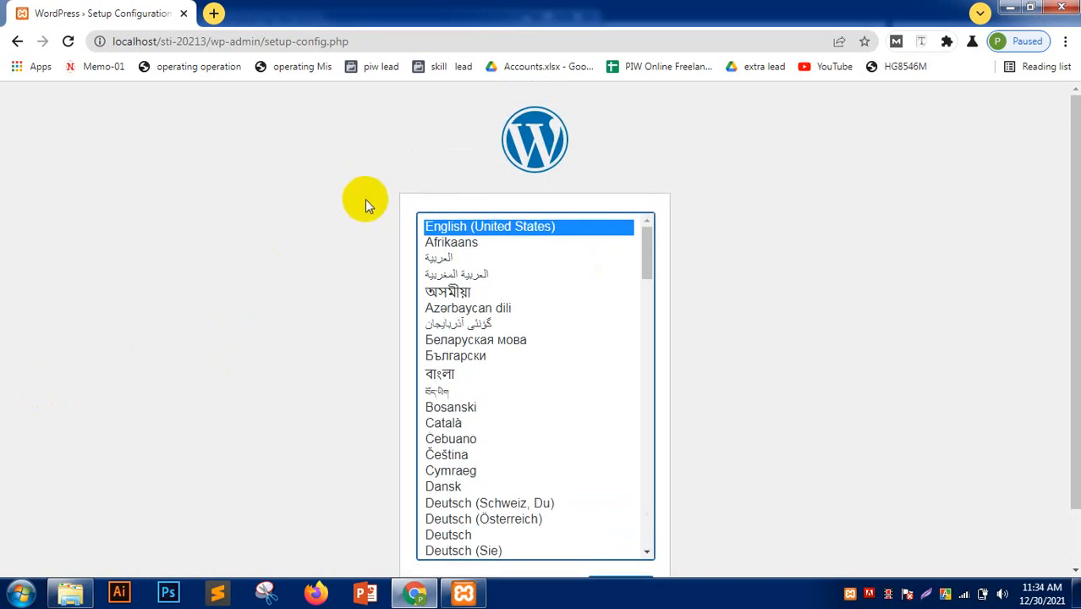
scroll(285, 266, down, 1)
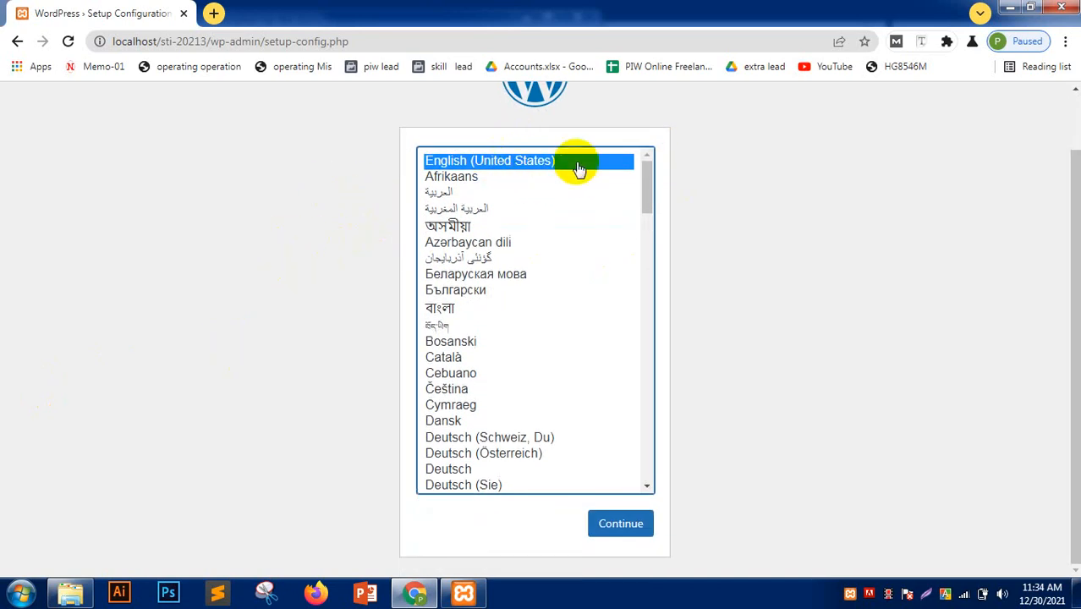
click(621, 523)
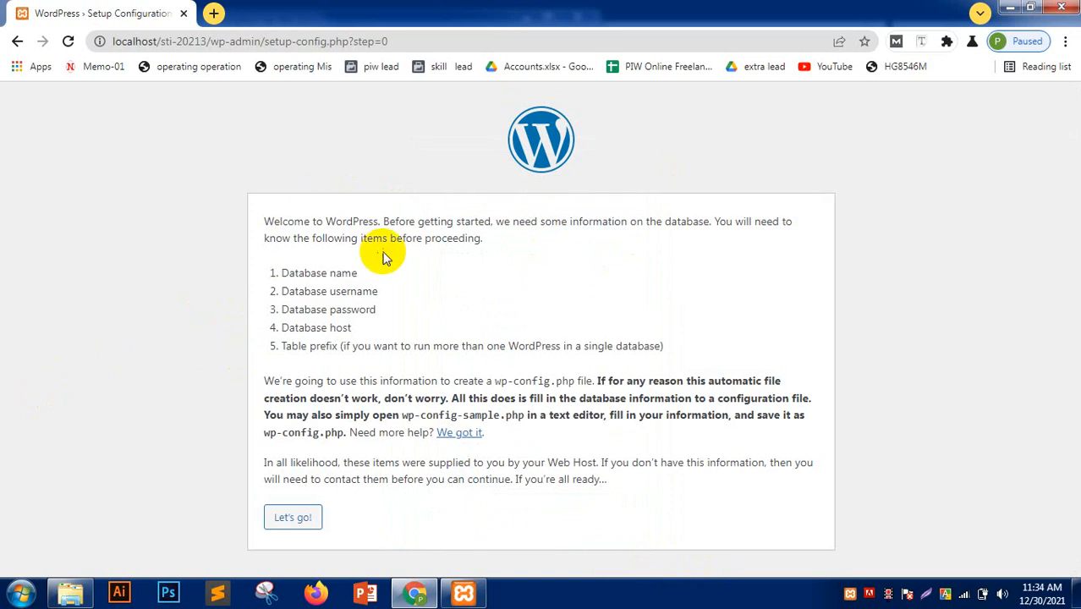
drag(364, 273, 245, 286)
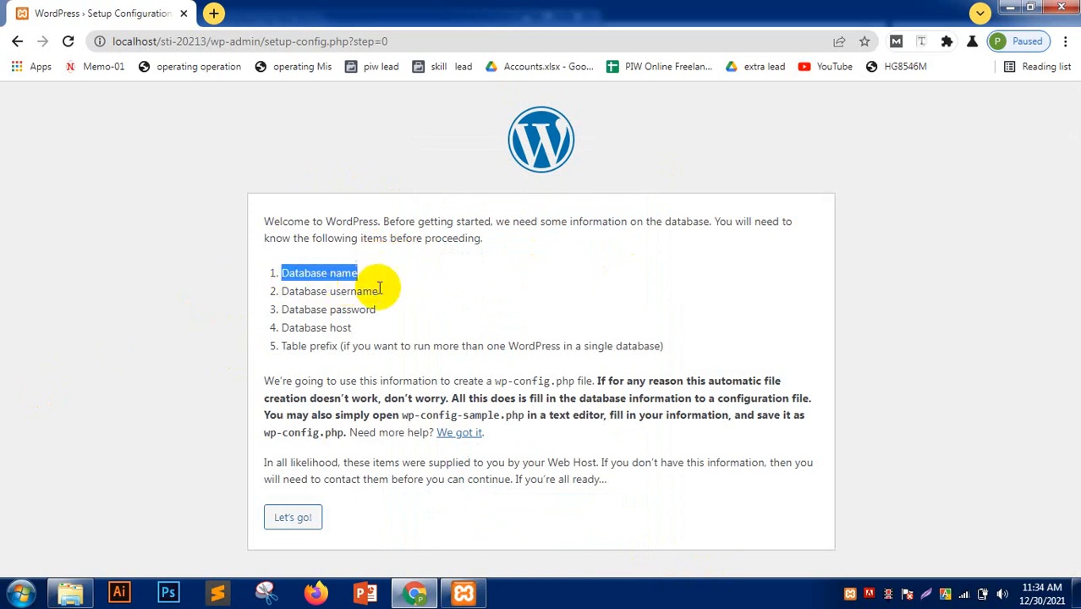
drag(380, 291, 254, 294)
drag(379, 311, 266, 307)
drag(362, 329, 742, 341)
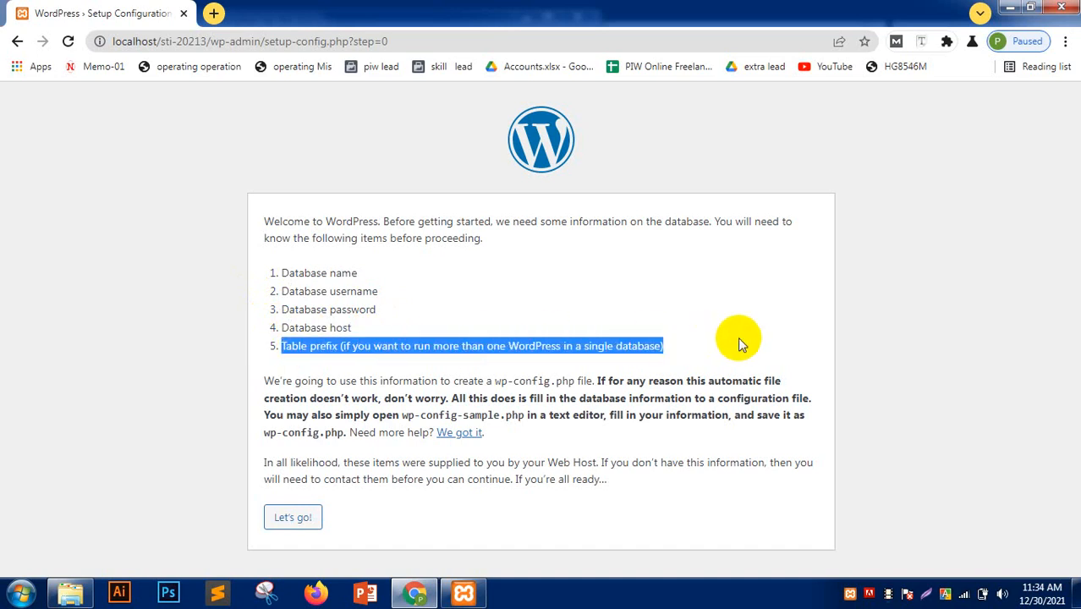
click(167, 352)
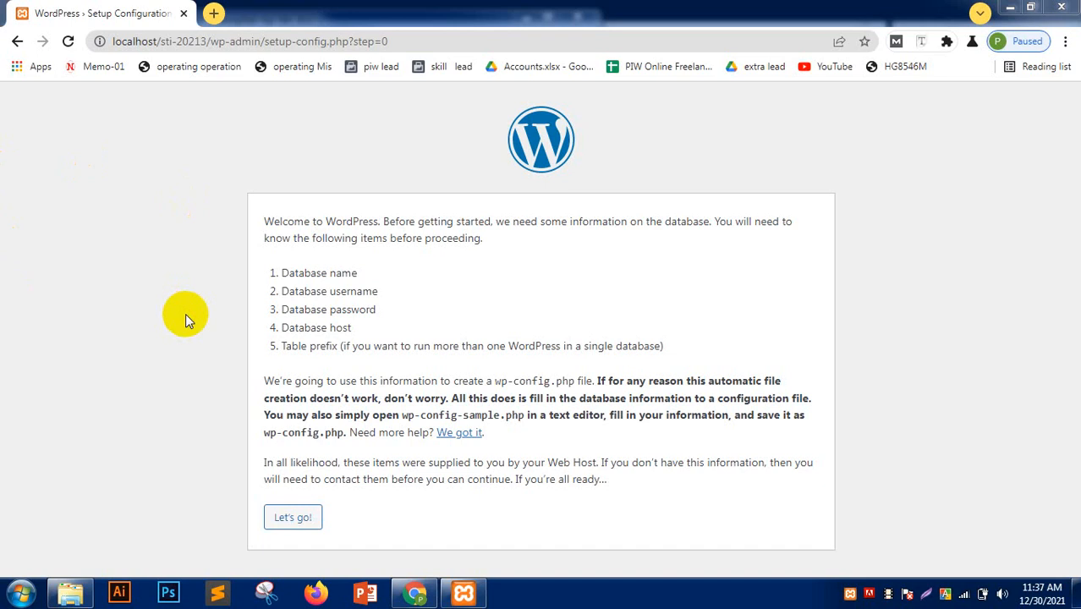
drag(361, 273, 279, 276)
drag(386, 291, 293, 314)
drag(353, 329, 309, 326)
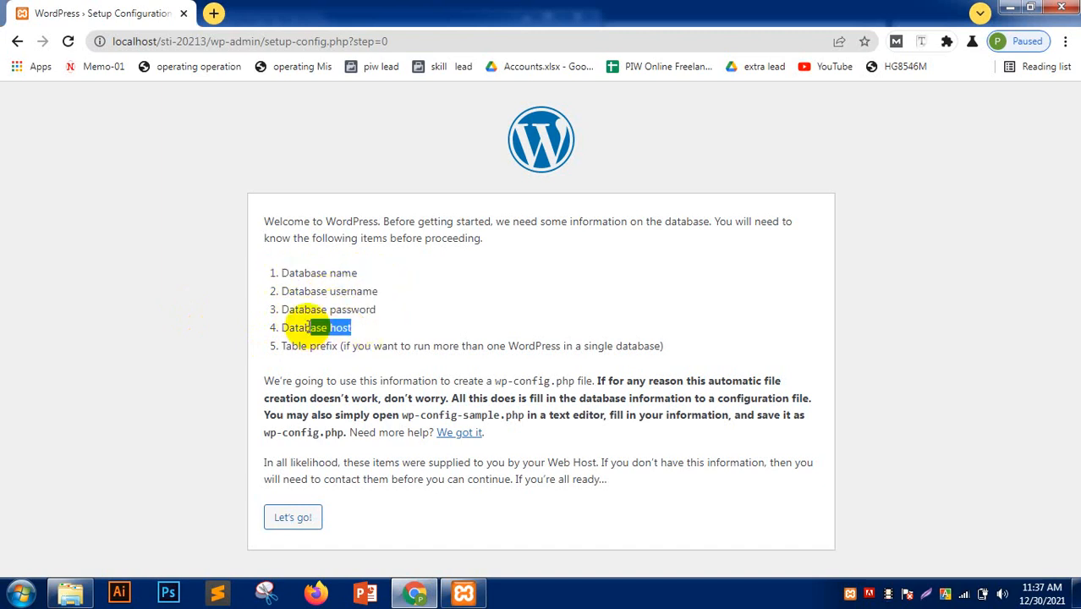
click(309, 326)
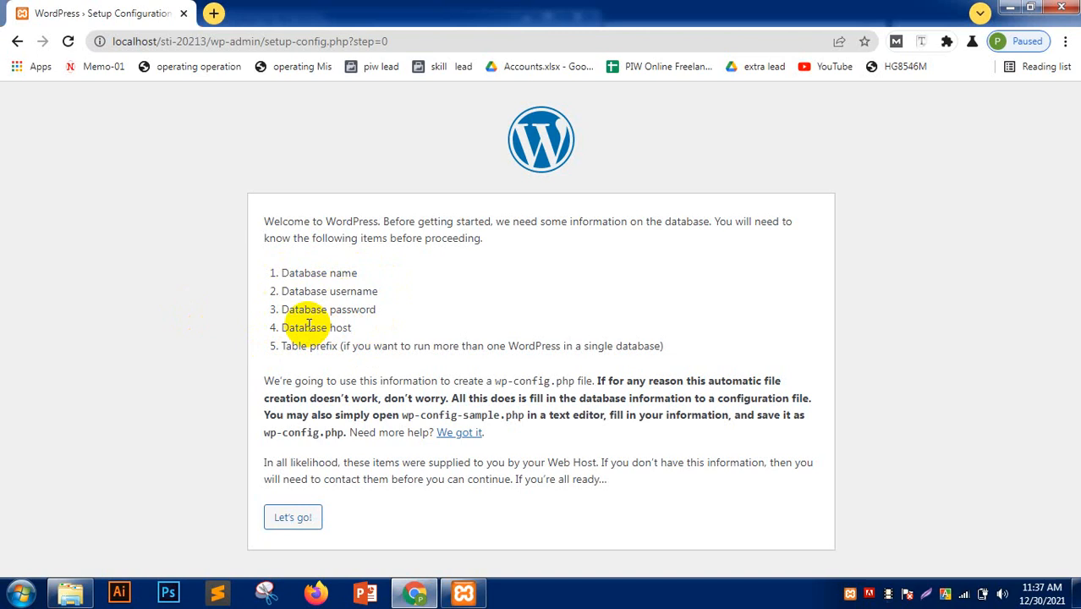
- Load localhost/phpmyadmin in a new Chrome tab
click(212, 13)
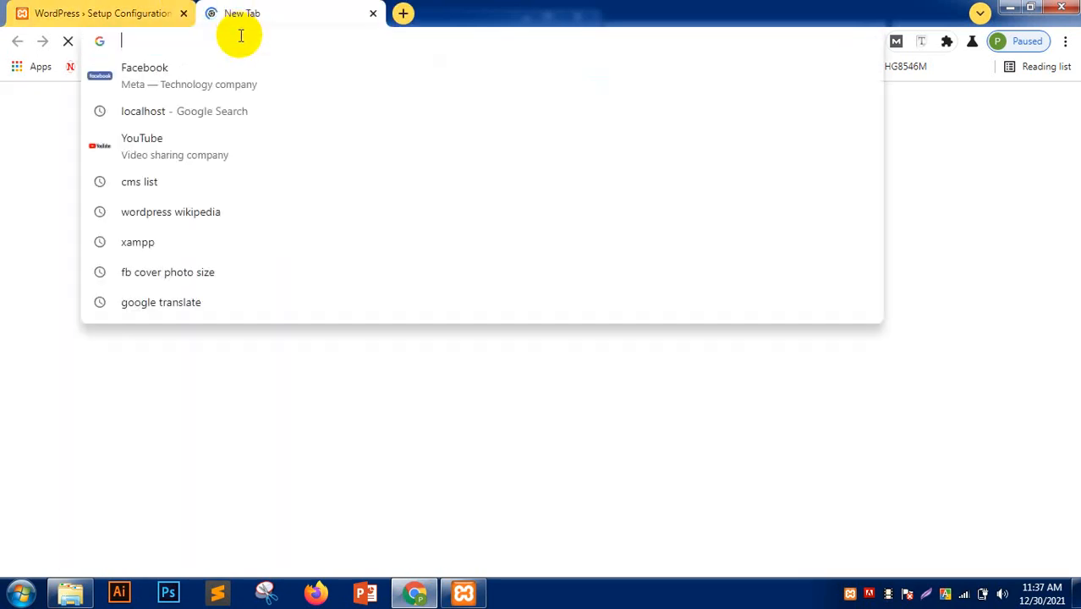
text(loc)
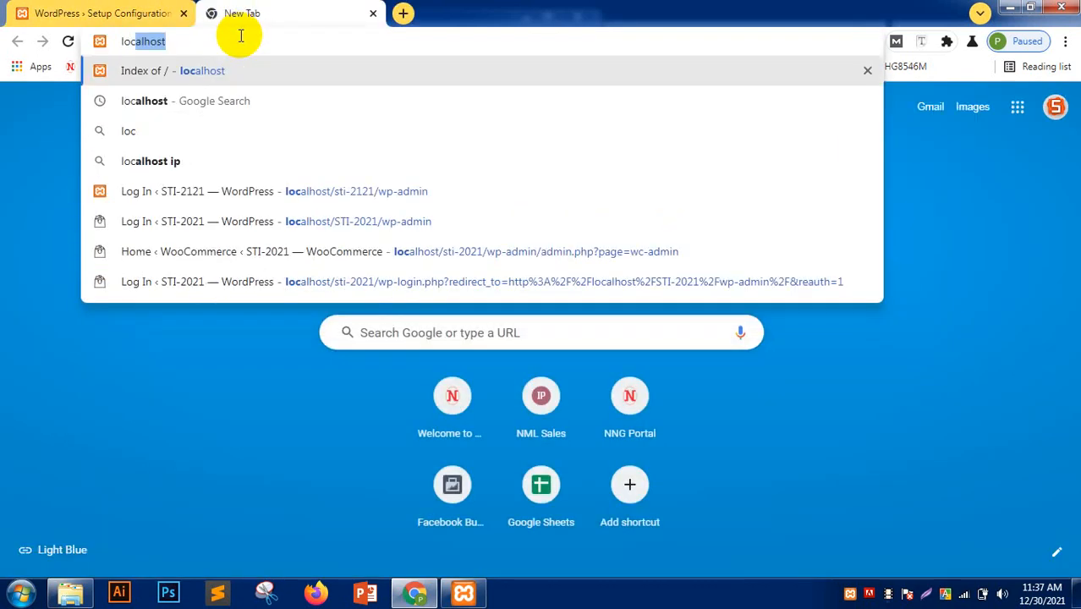
text(alhost/)
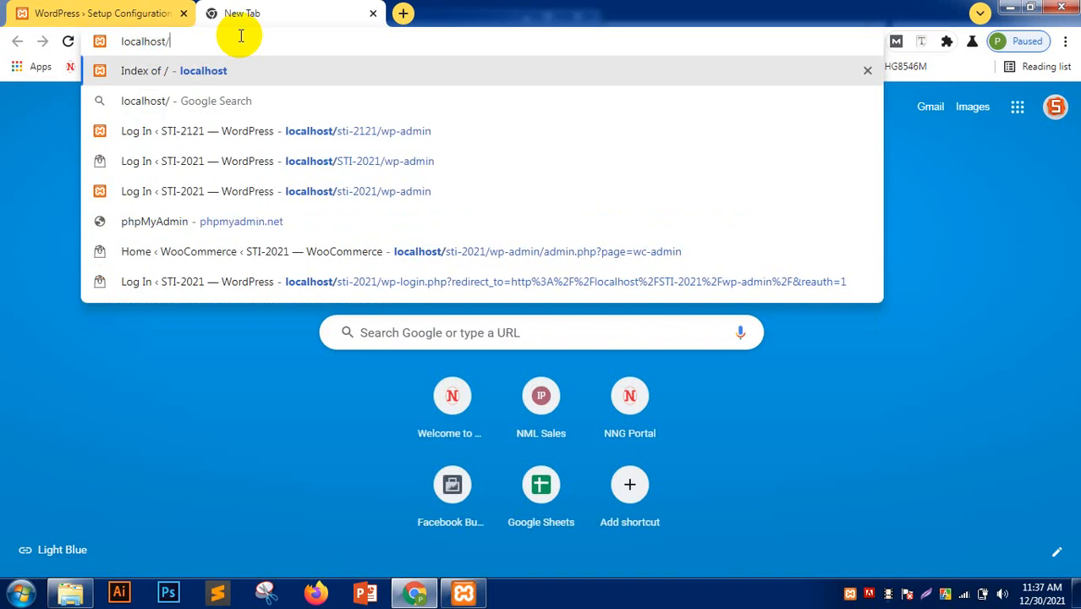
text(phpmy)
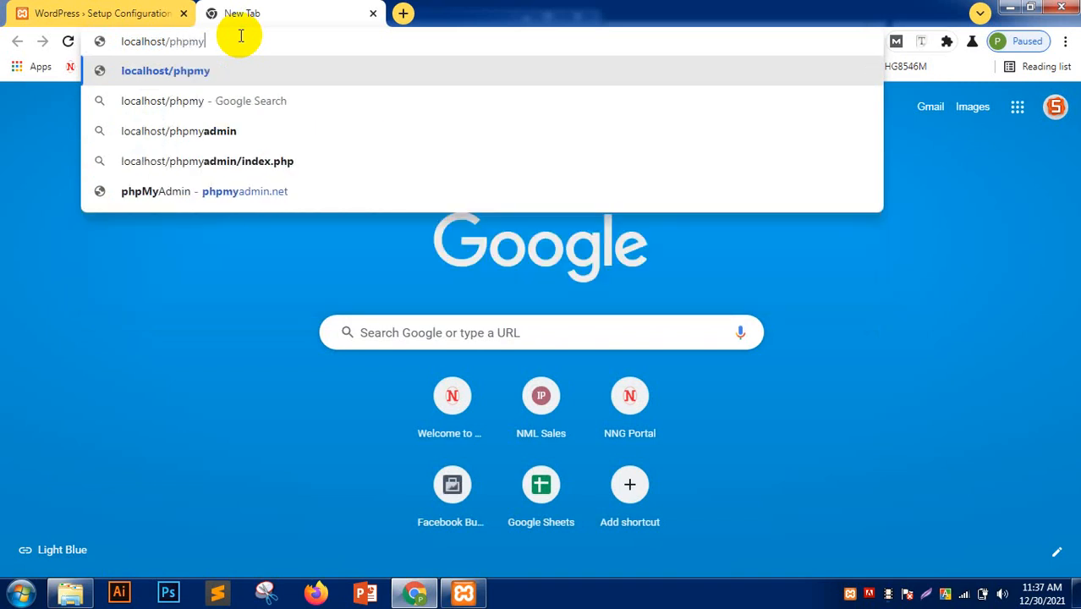
text(ad)
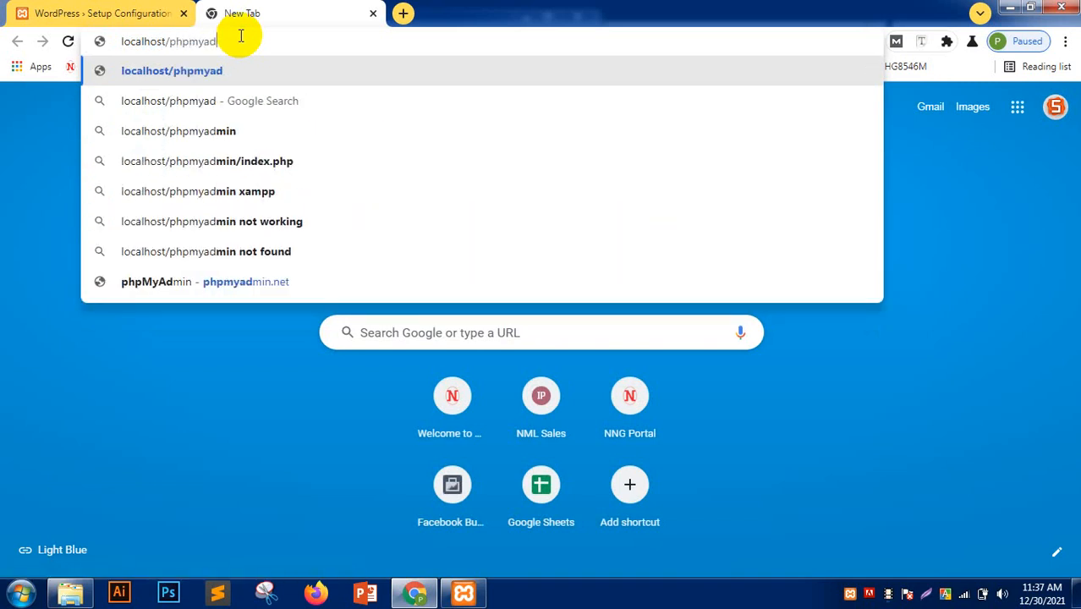
text(min)
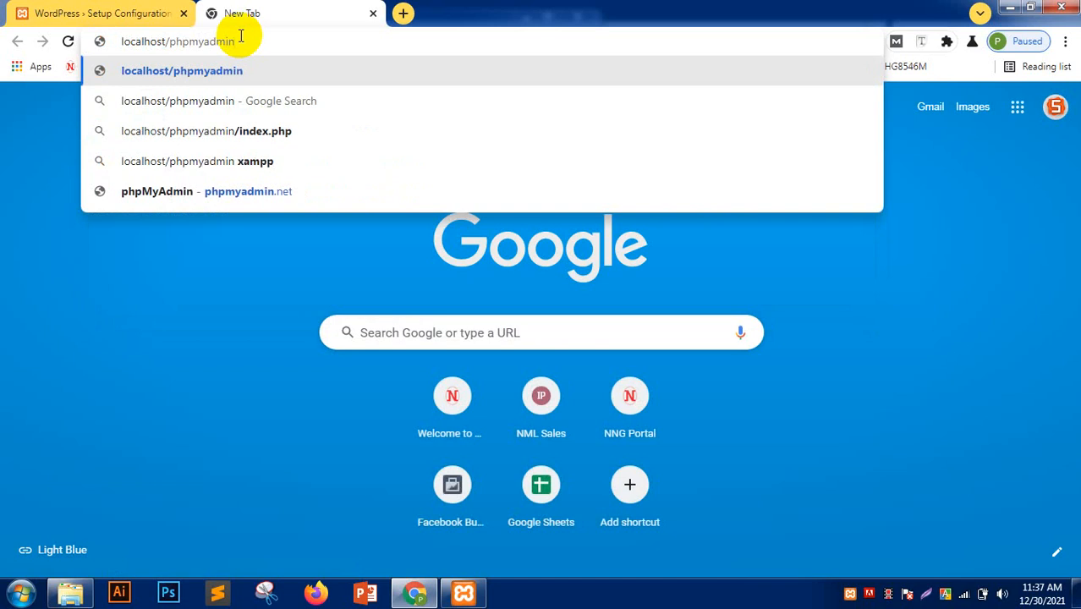
key(Return)
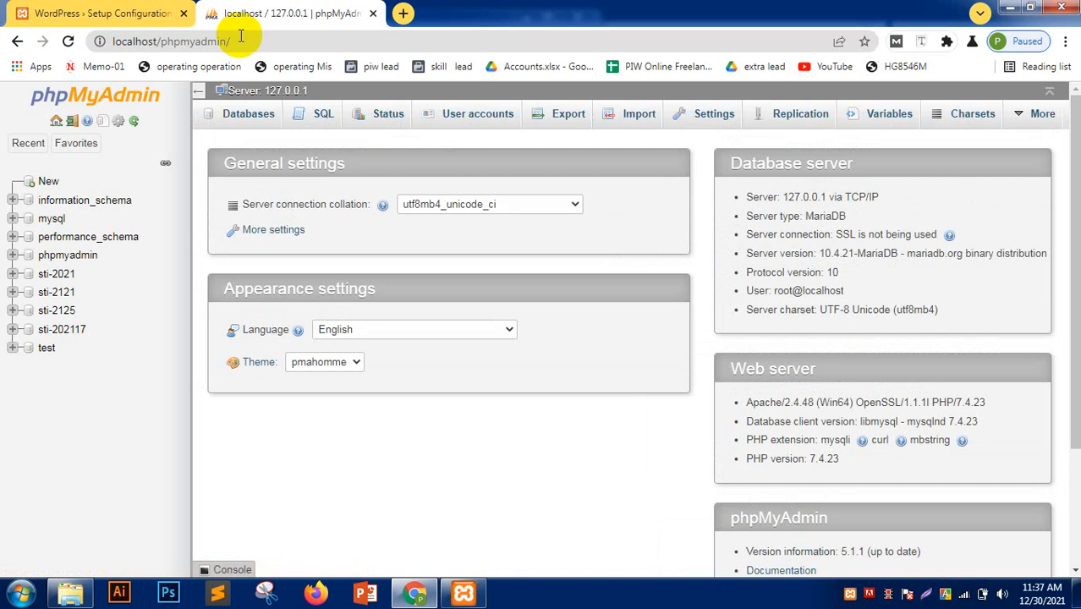
- Bring up phpMyAdmin's New database page, then bring the site files folder window forward
click(64, 13)
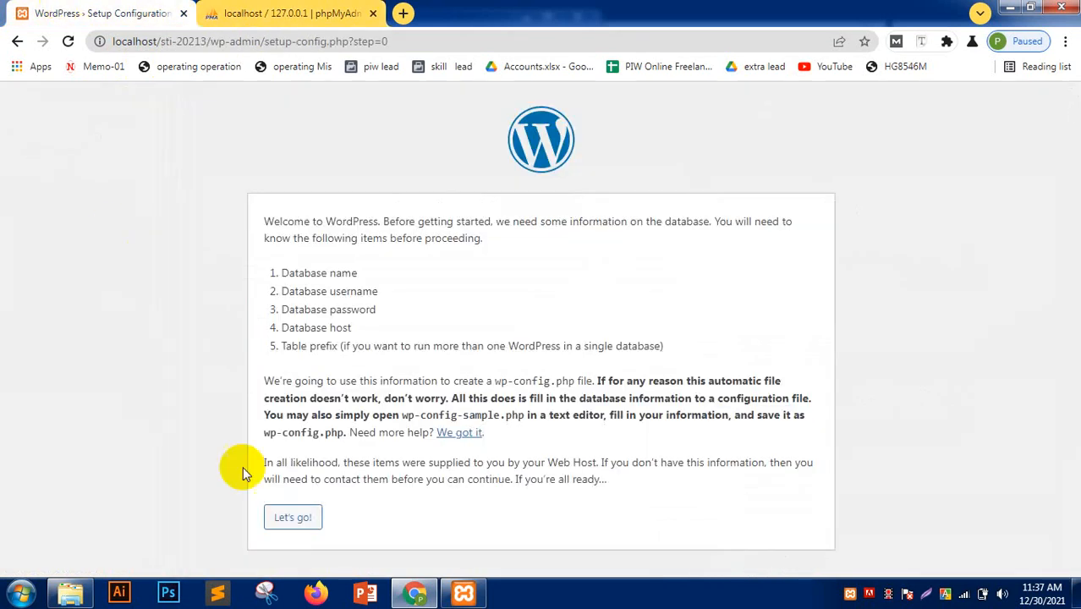
click(292, 9)
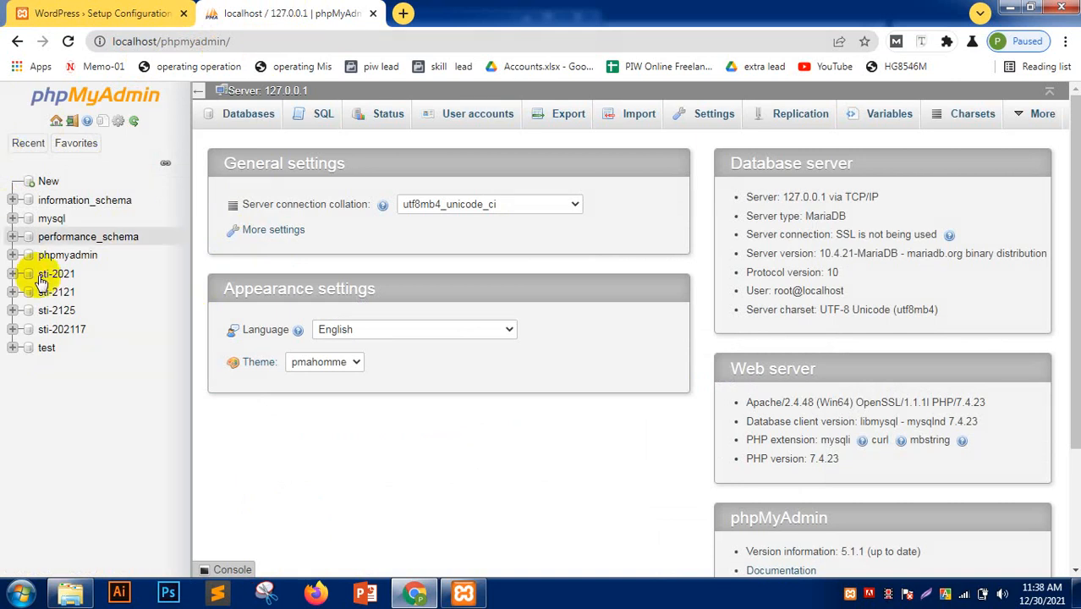
click(45, 182)
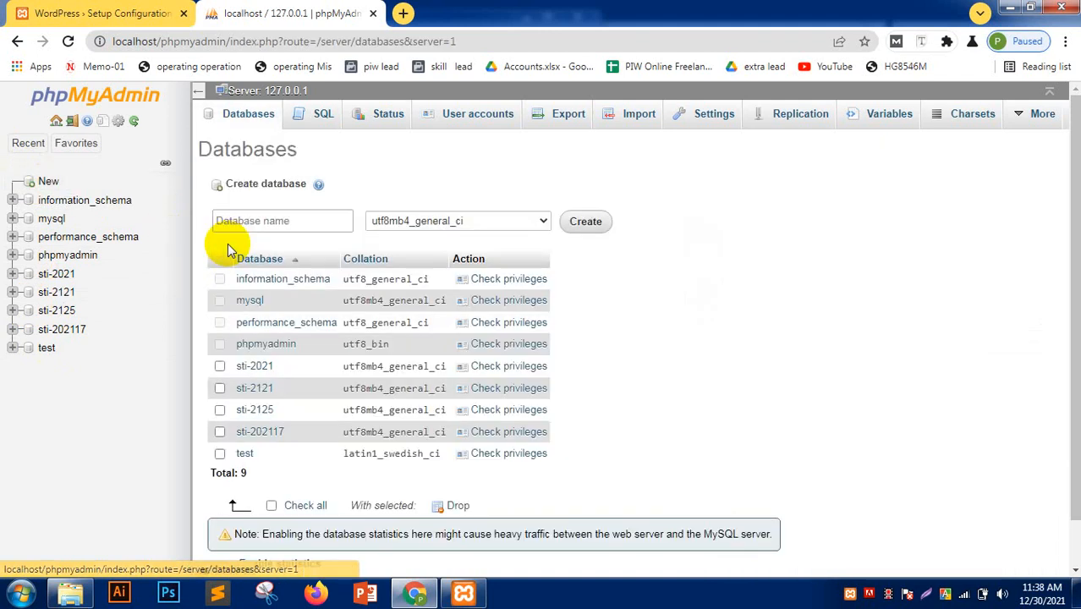
click(74, 602)
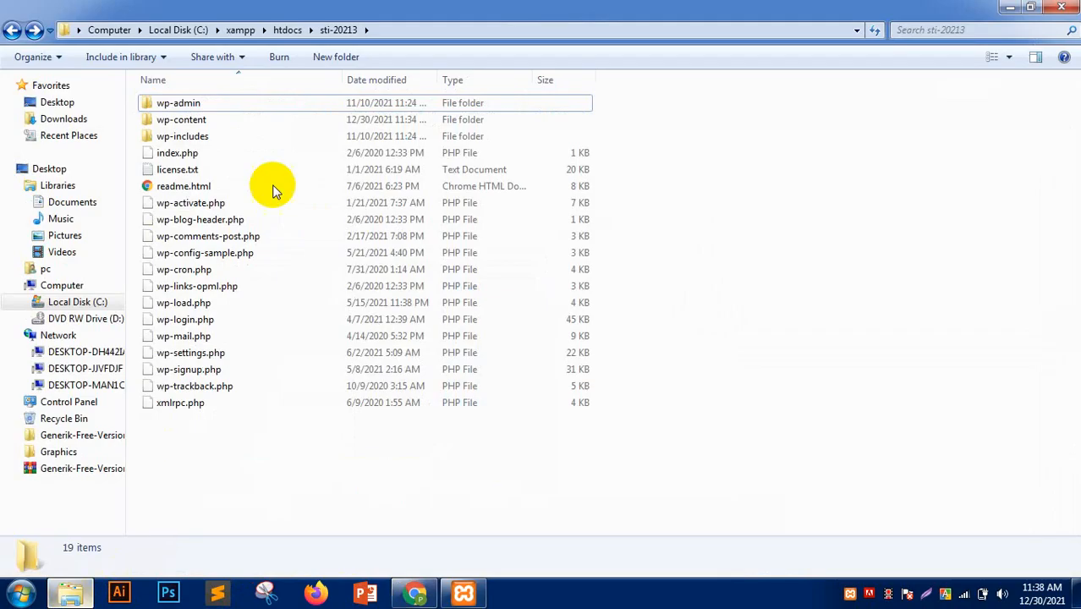
- Back in htdocs, copy the sti-20213 folder name without renaming it, then return to Chrome
click(16, 34)
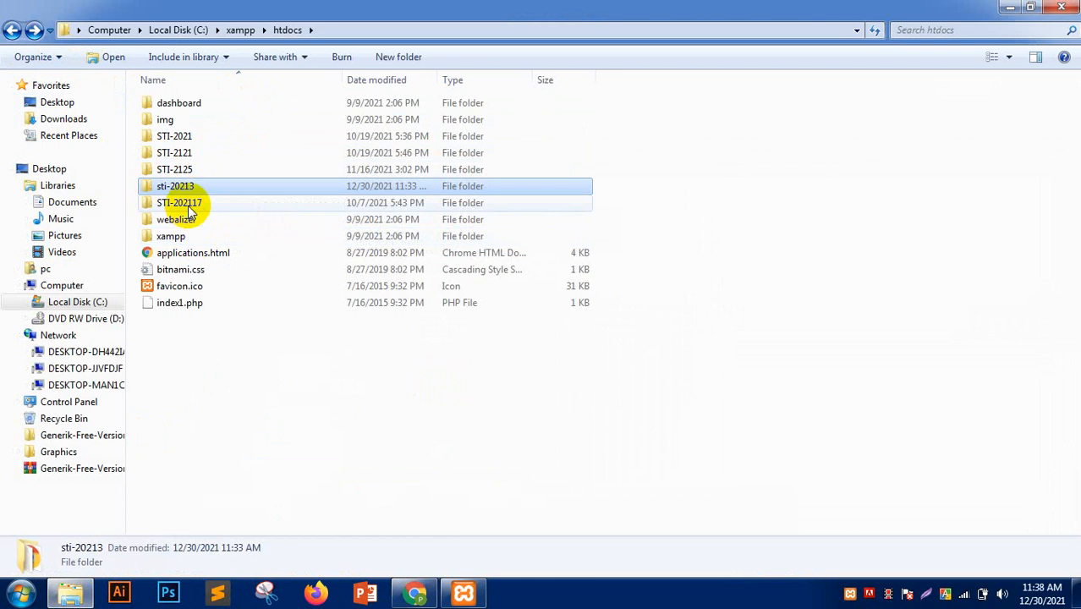
right_click(201, 187)
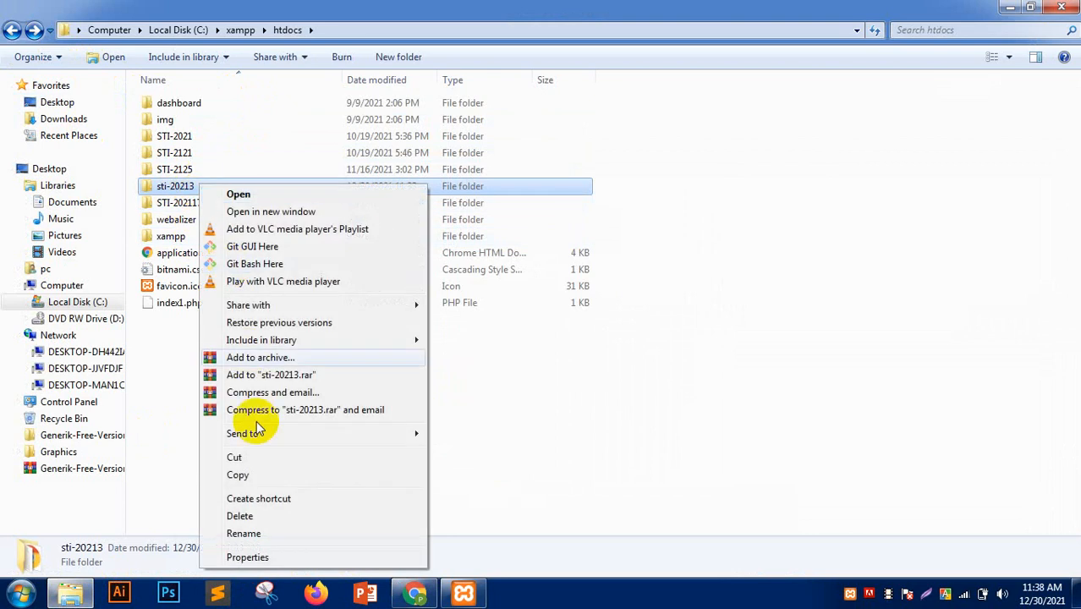
click(255, 533)
key(ctrl+c)
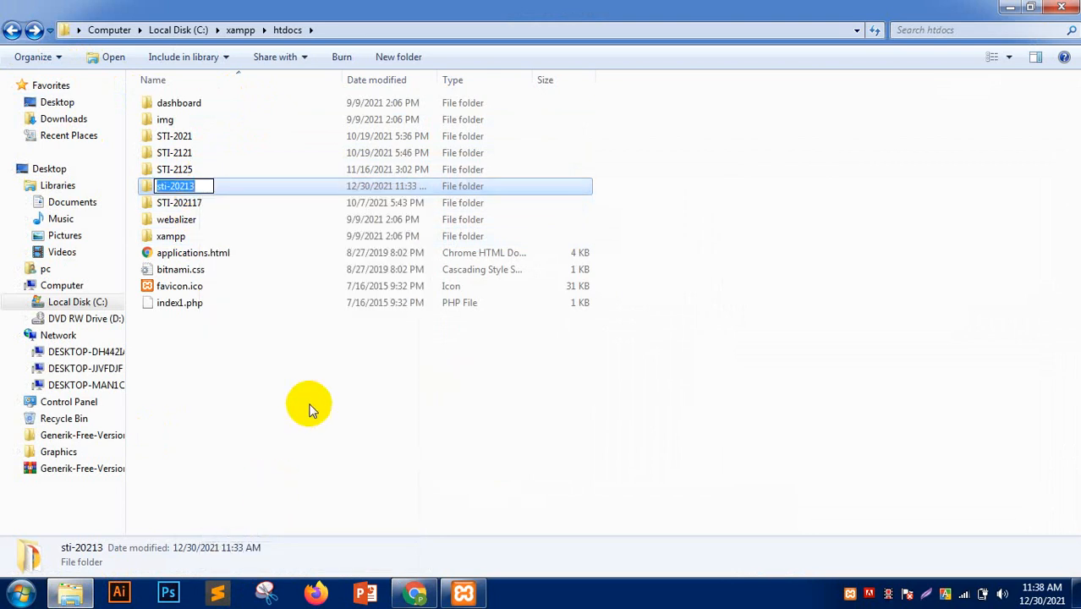
click(326, 413)
click(414, 592)
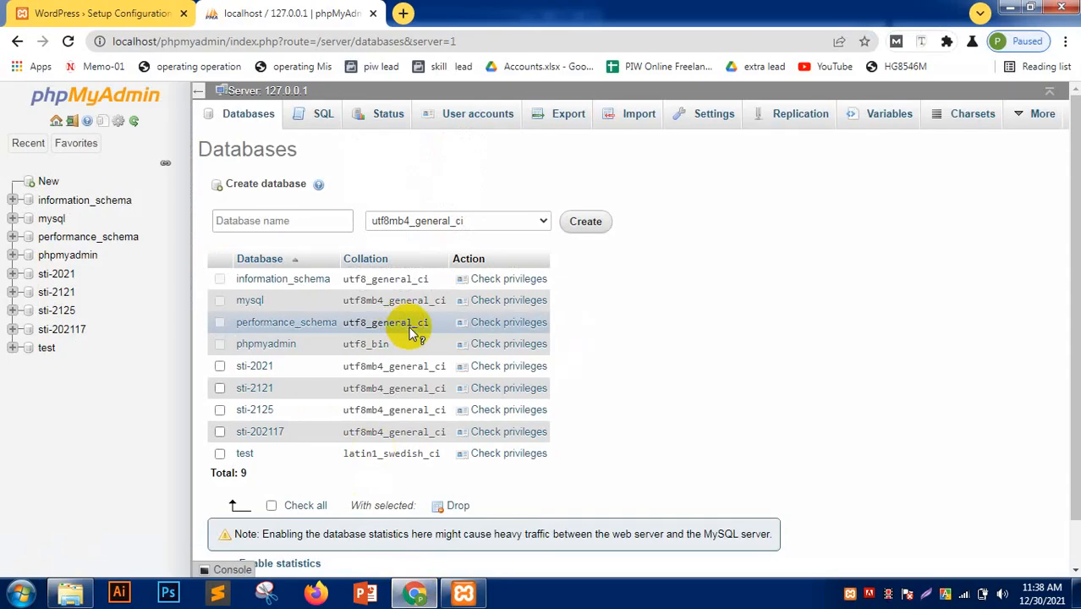
- Paste sti-20213 as the database name, keep utf8mb4_general_ci collation, and create it
click(249, 214)
key(ctrl+v)
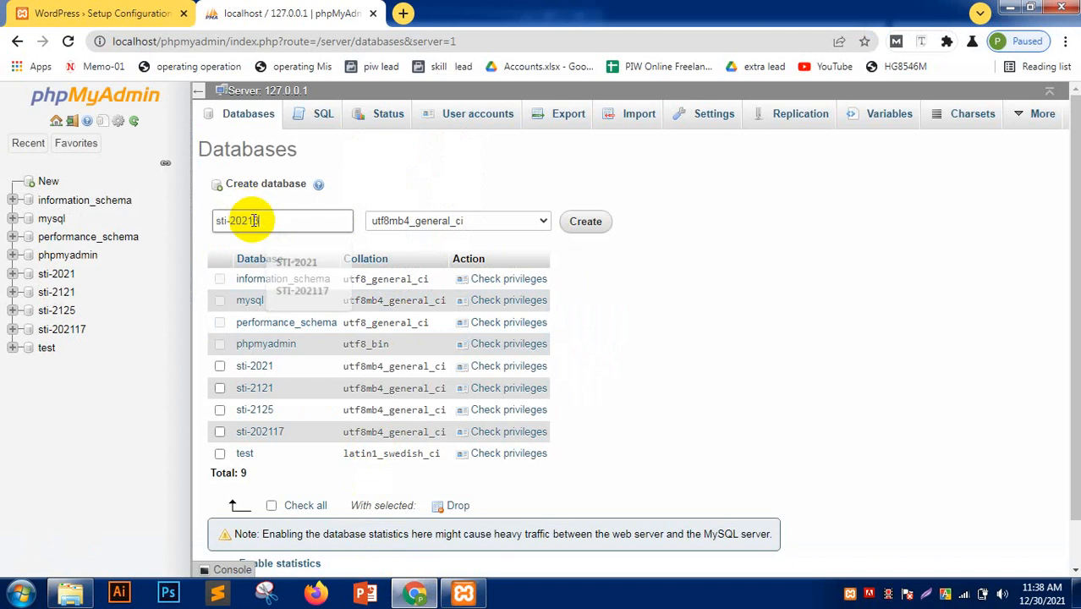
click(406, 222)
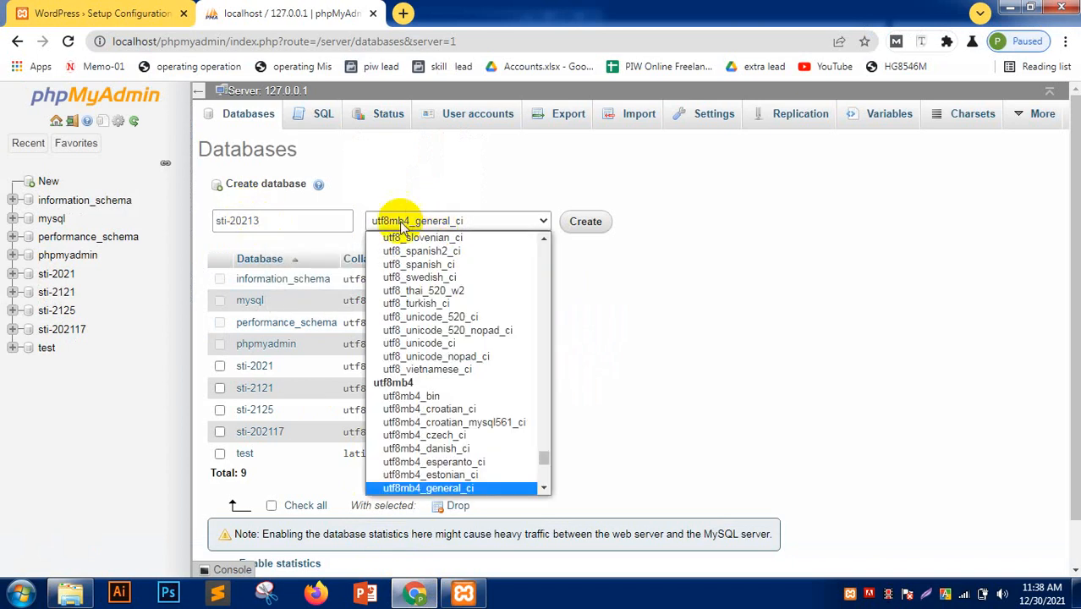
click(466, 169)
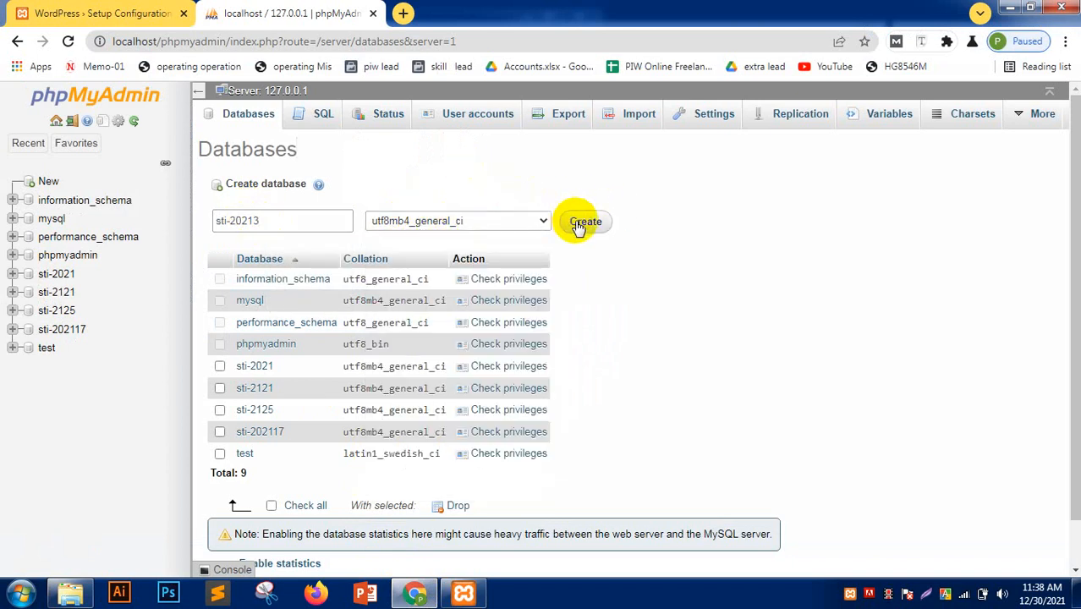
click(580, 221)
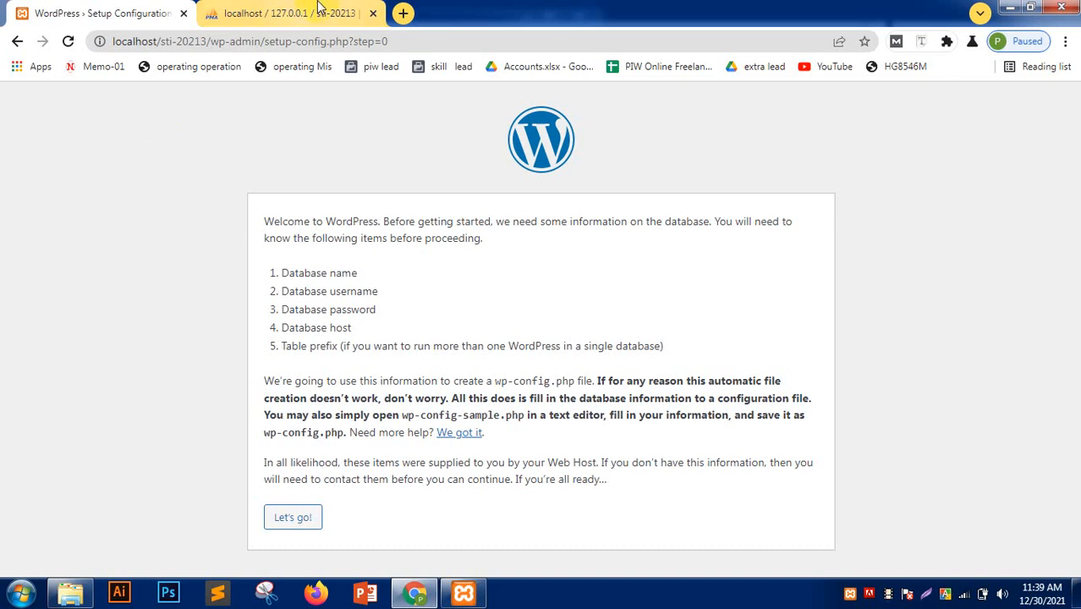
- Search Google for 'php framework' in a new tab
click(403, 13)
text(php)
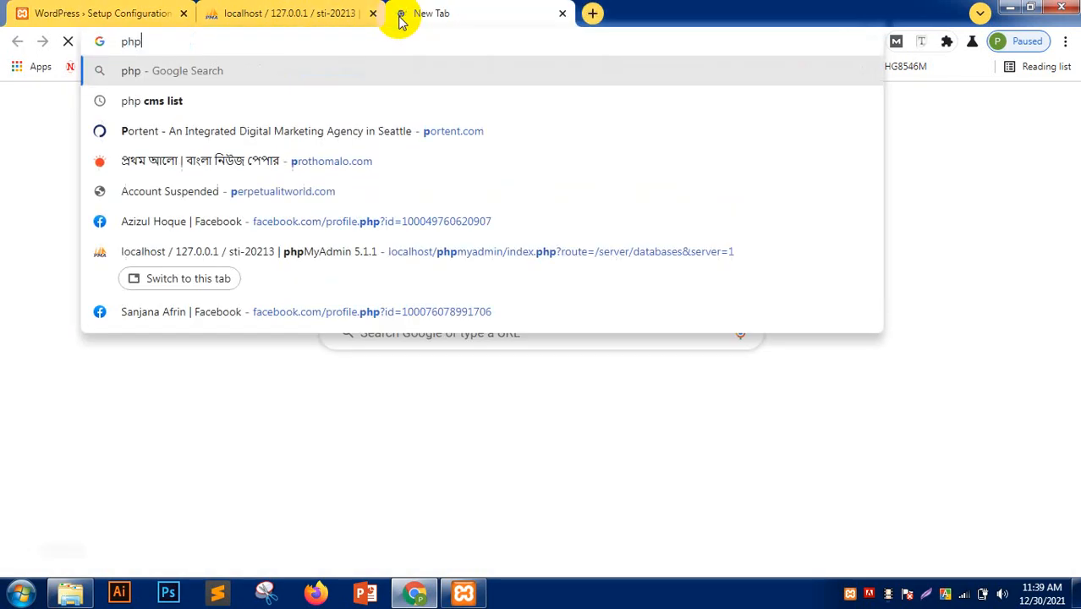
text( framework)
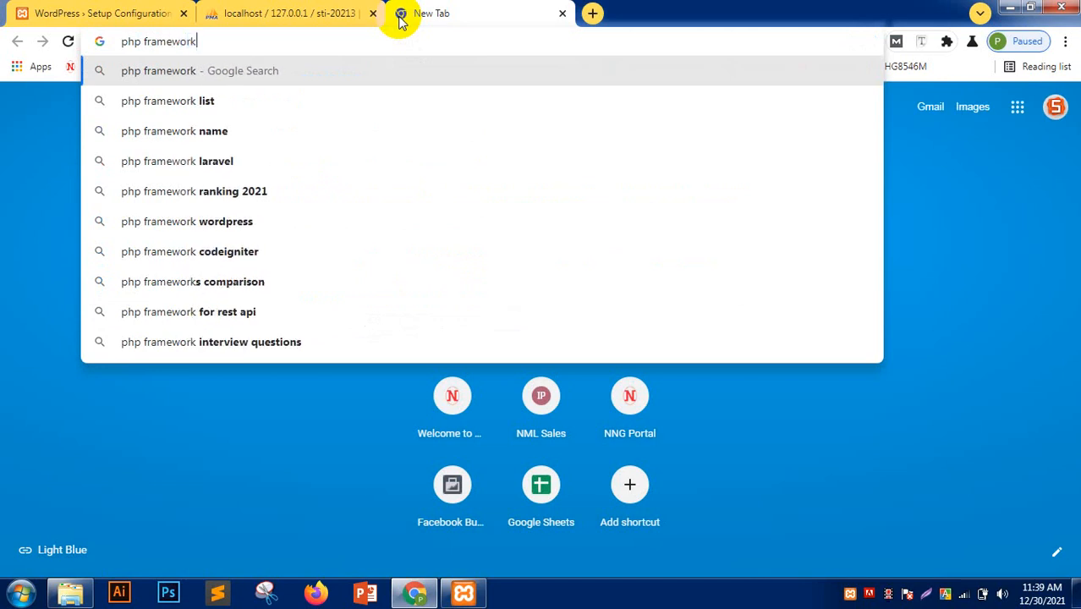
key(Return)
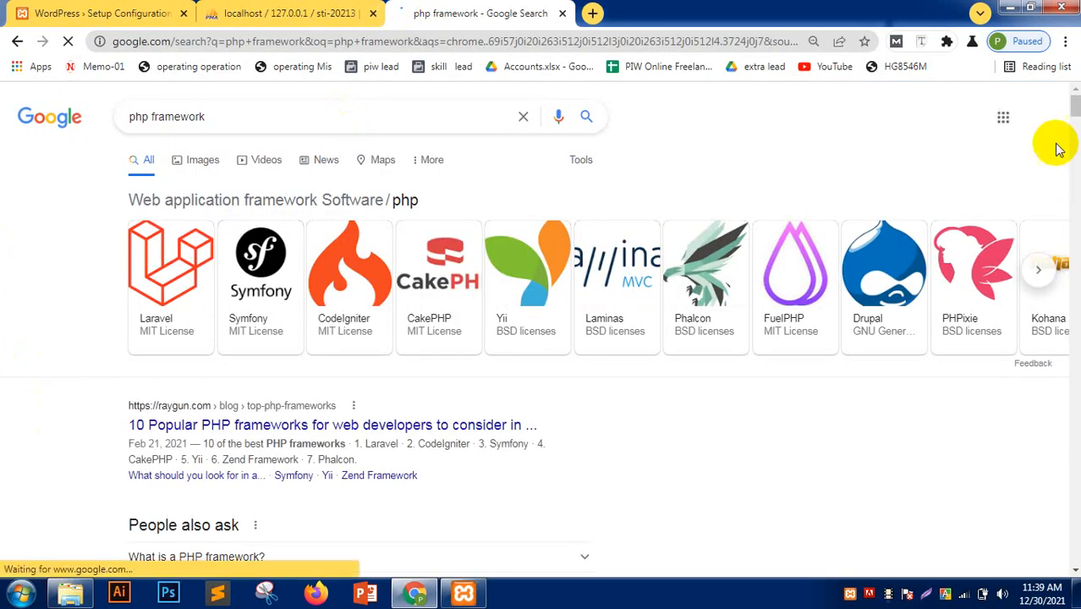
- Page forward and back through the PHP frameworks carousel (Laravel, Symfony, CodeIgniter, CakePHP)
click(1040, 271)
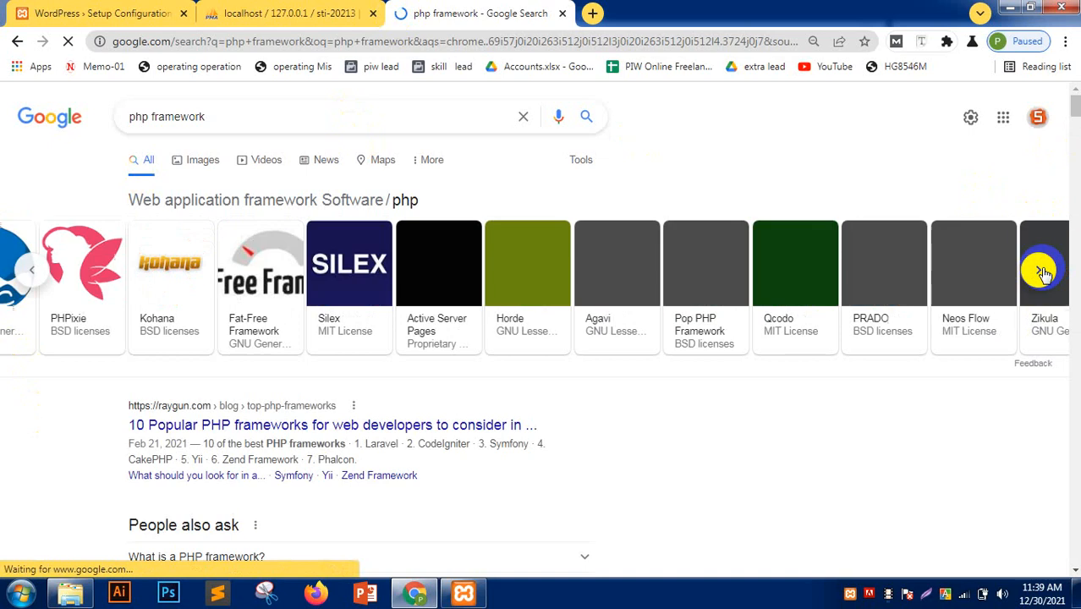
click(1042, 271)
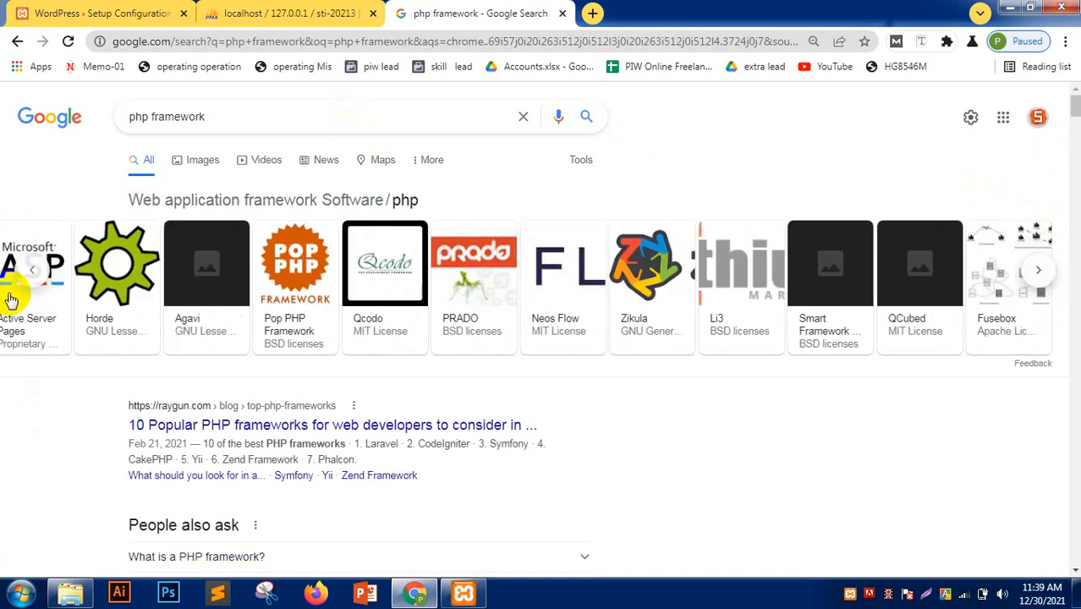
click(35, 269)
click(42, 271)
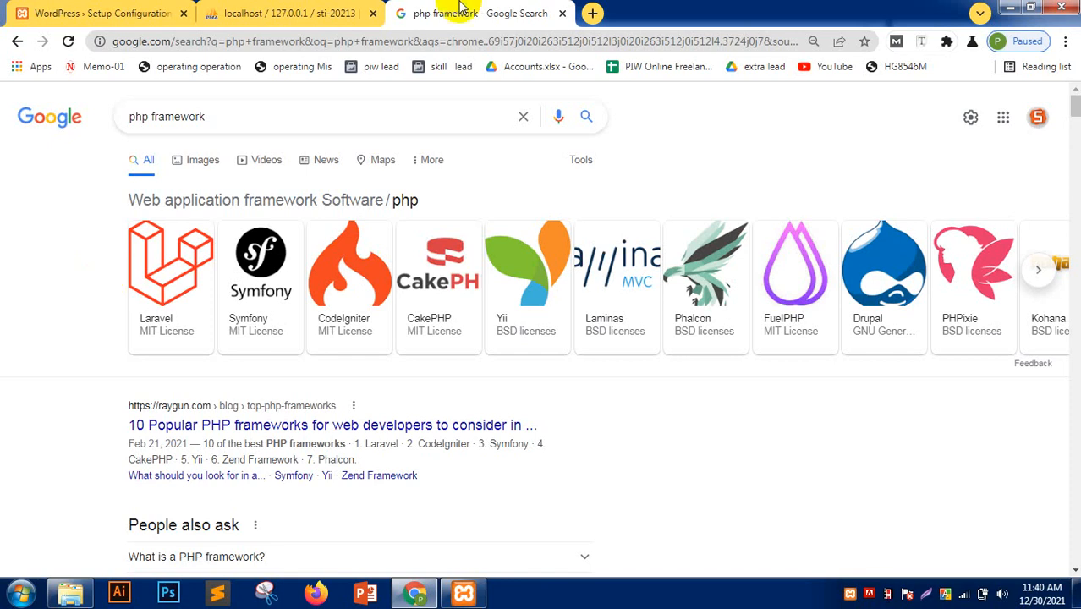
- Glance at the table-less sti-20213 database in phpMyAdmin, then return to the WordPress setup Welcome tab
click(254, 12)
click(477, 10)
click(236, 12)
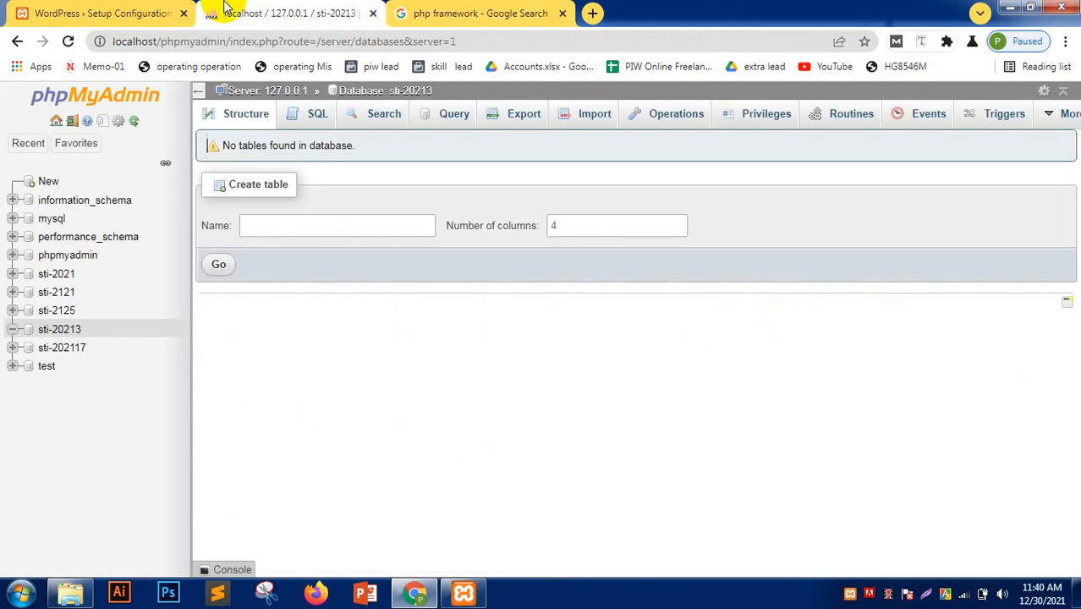
click(446, 11)
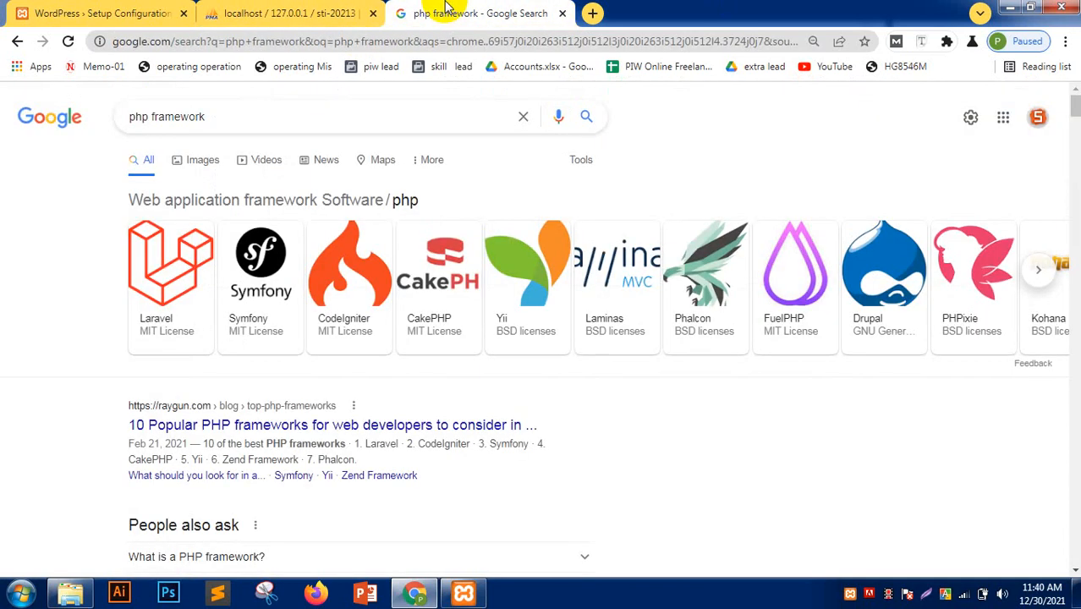
click(325, 14)
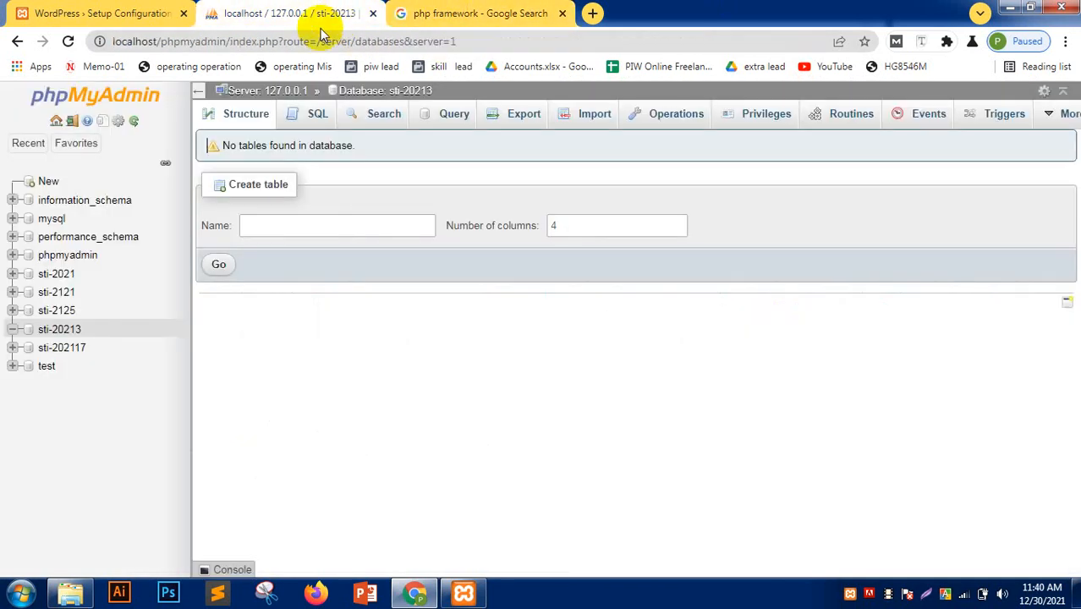
click(127, 14)
click(265, 13)
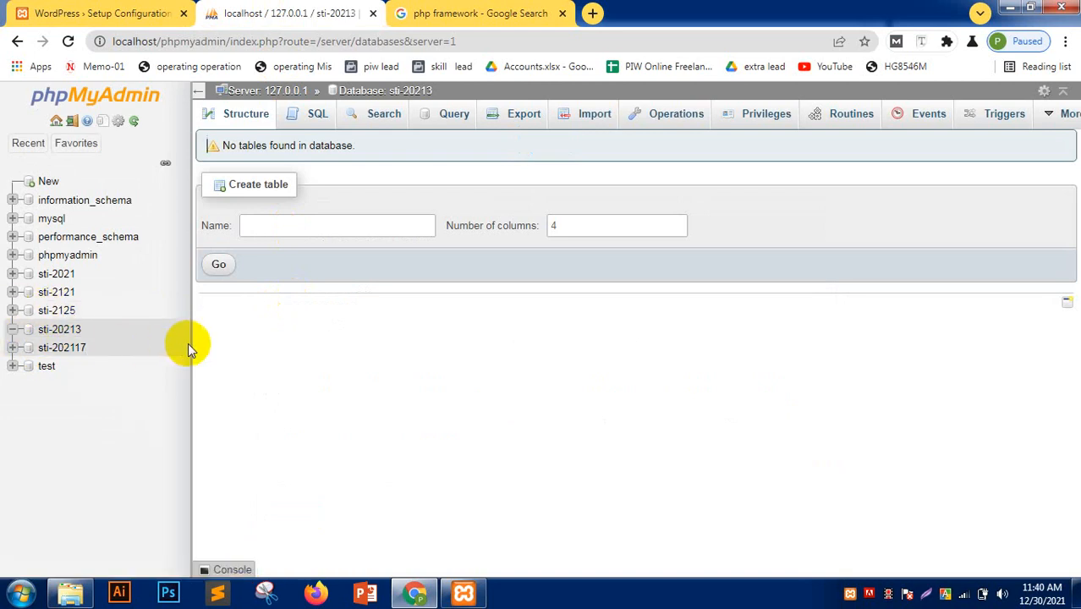
click(97, 13)
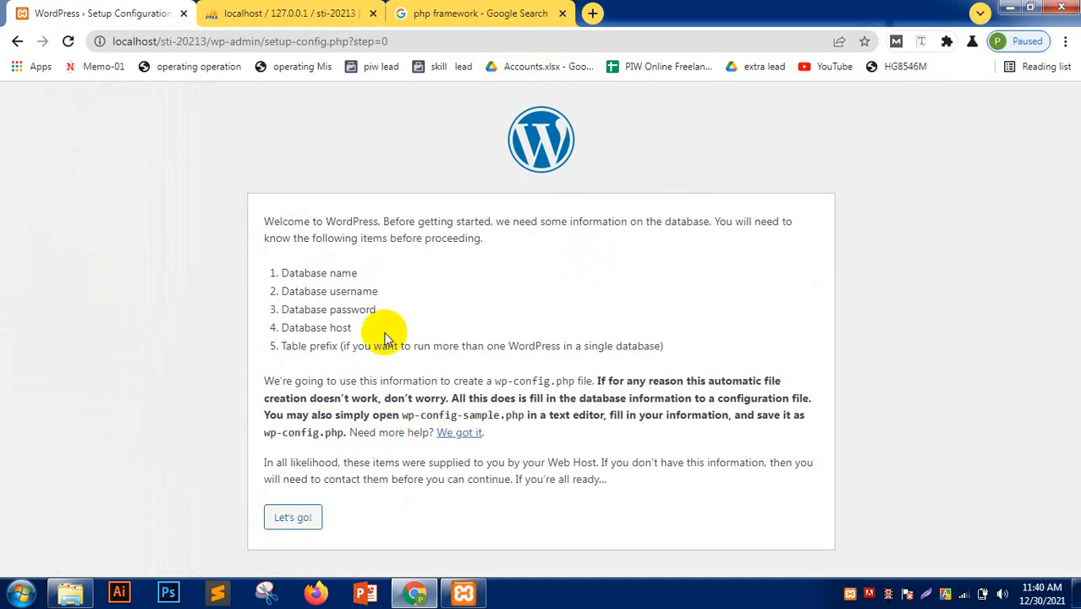
- Start the database setup with database name sti-20213 and username root
click(294, 519)
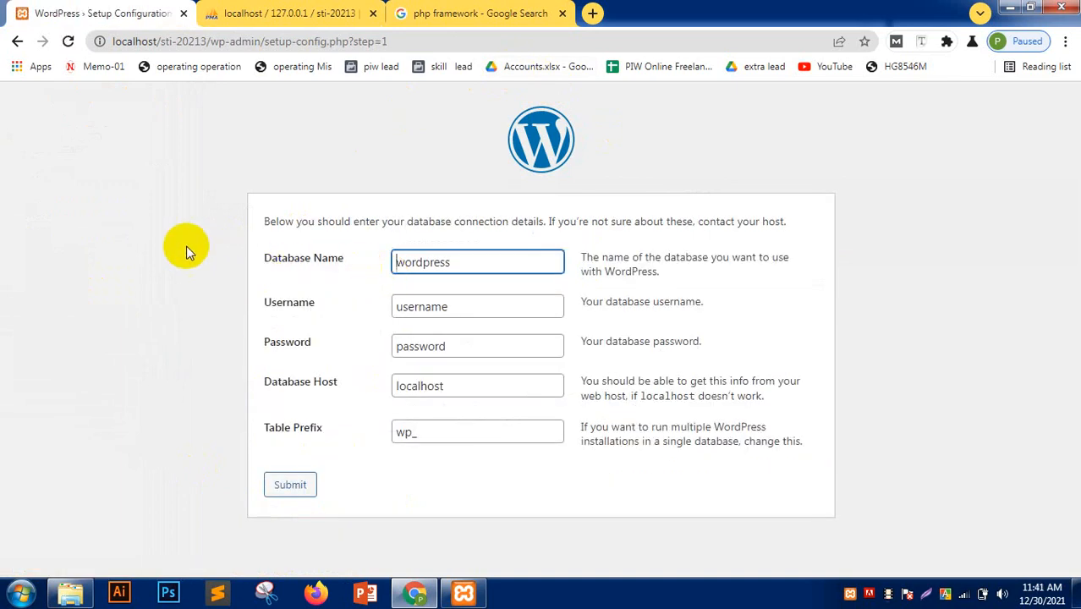
click(472, 261)
key(ctrl+a)
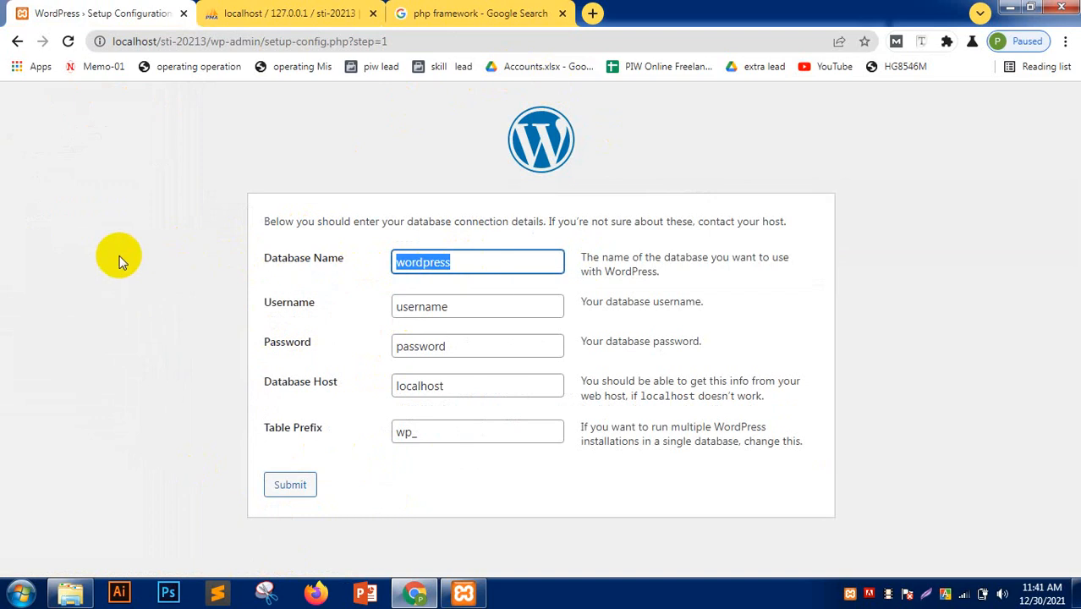
text(sti-20213)
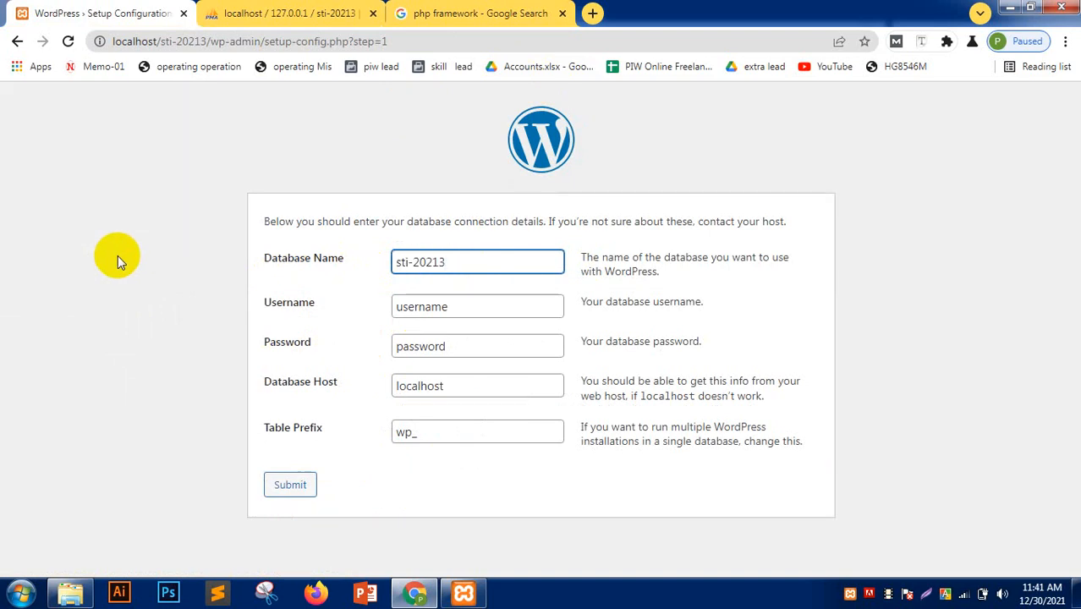
double_click(490, 313)
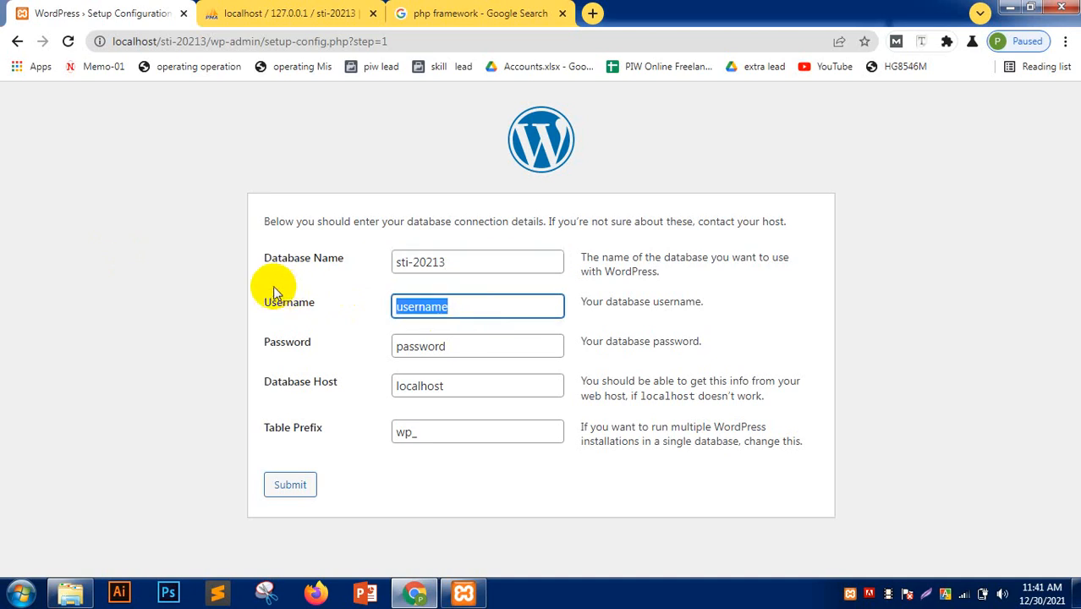
text(root)
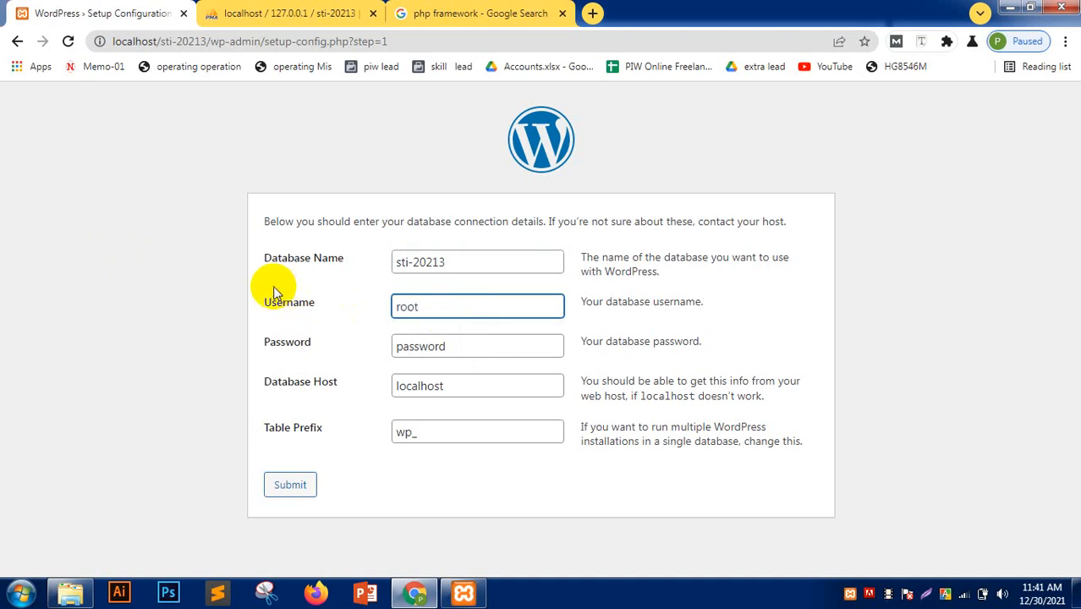
- Leave the password blank, keep host localhost and table prefix wp_, and submit
click(518, 348)
key(ctrl+a)
key(BackSpace)
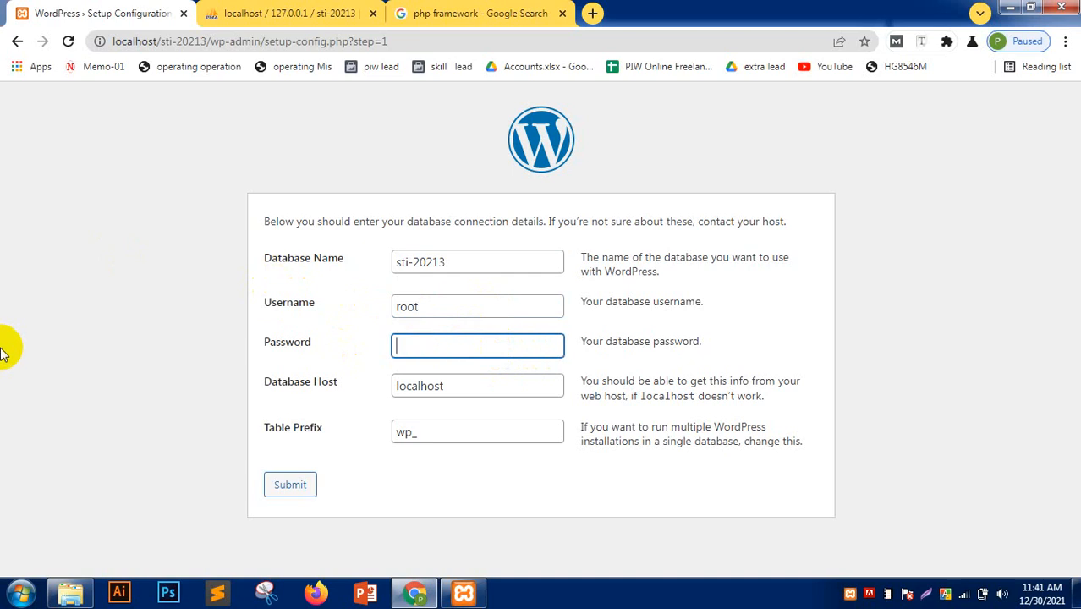
click(2, 369)
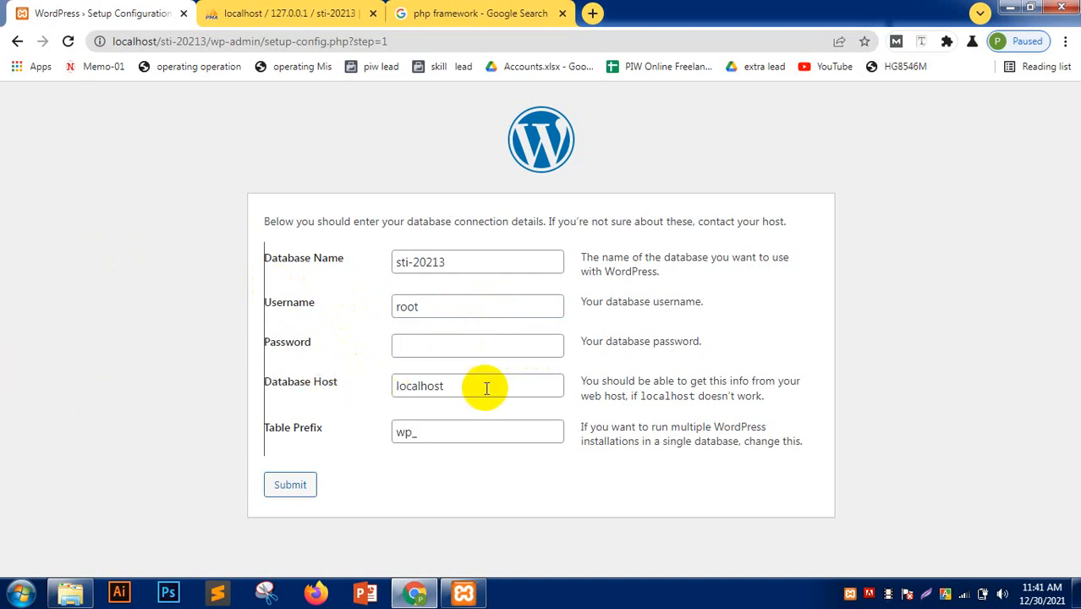
drag(487, 388, 226, 390)
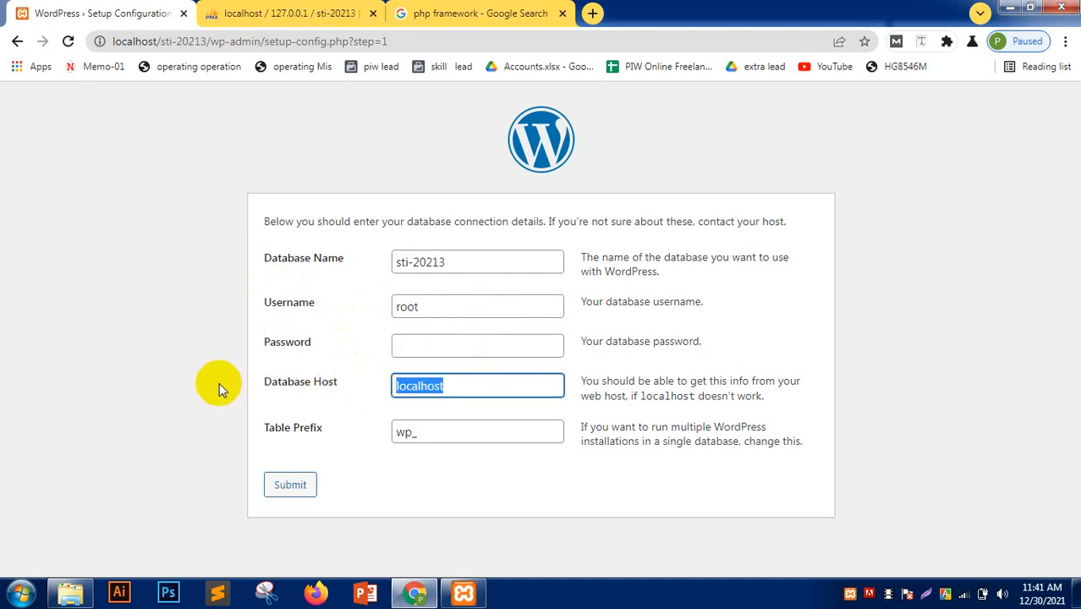
click(433, 431)
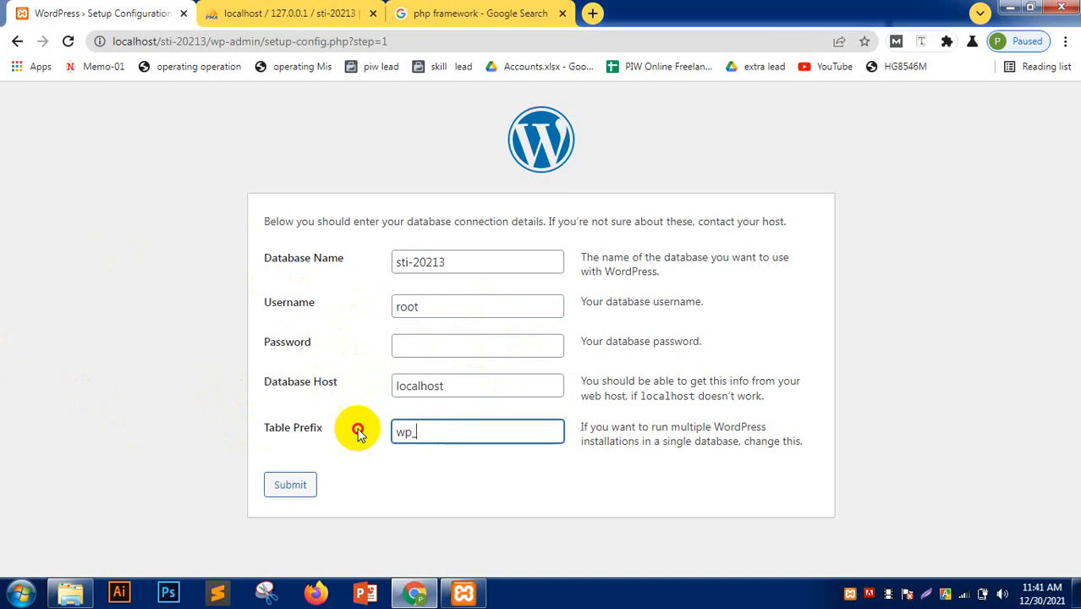
drag(358, 431, 337, 433)
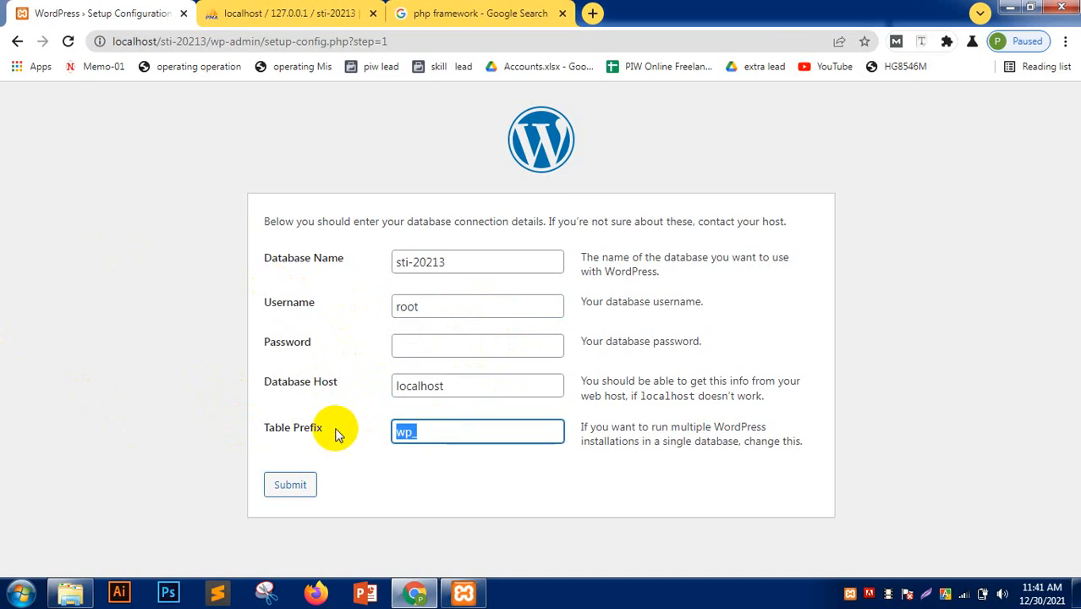
click(298, 487)
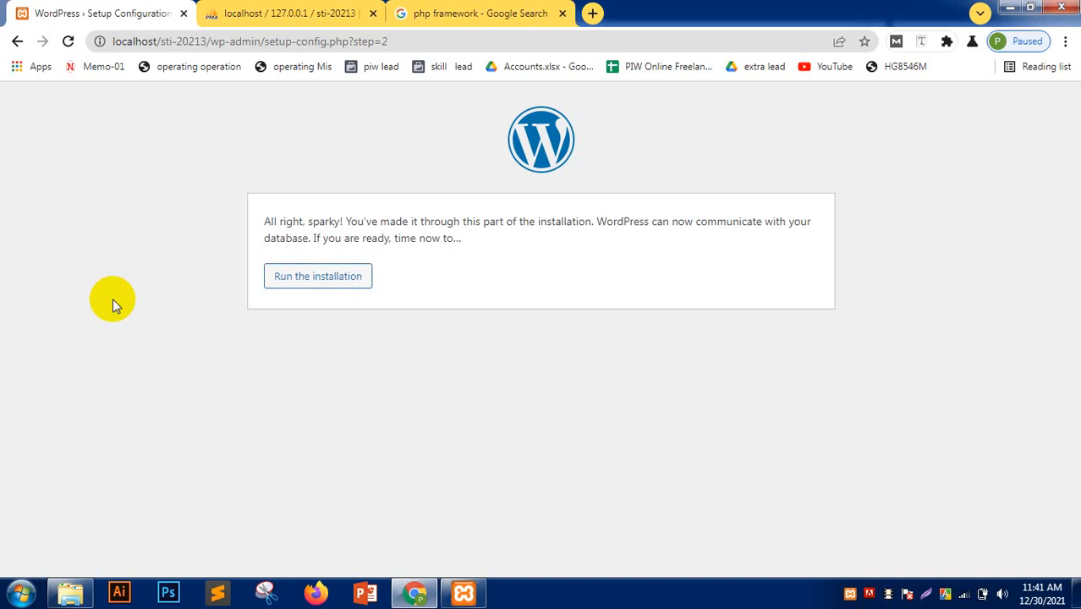
- Run the installation and enter the site title 'Skill Thursday Student'
click(311, 277)
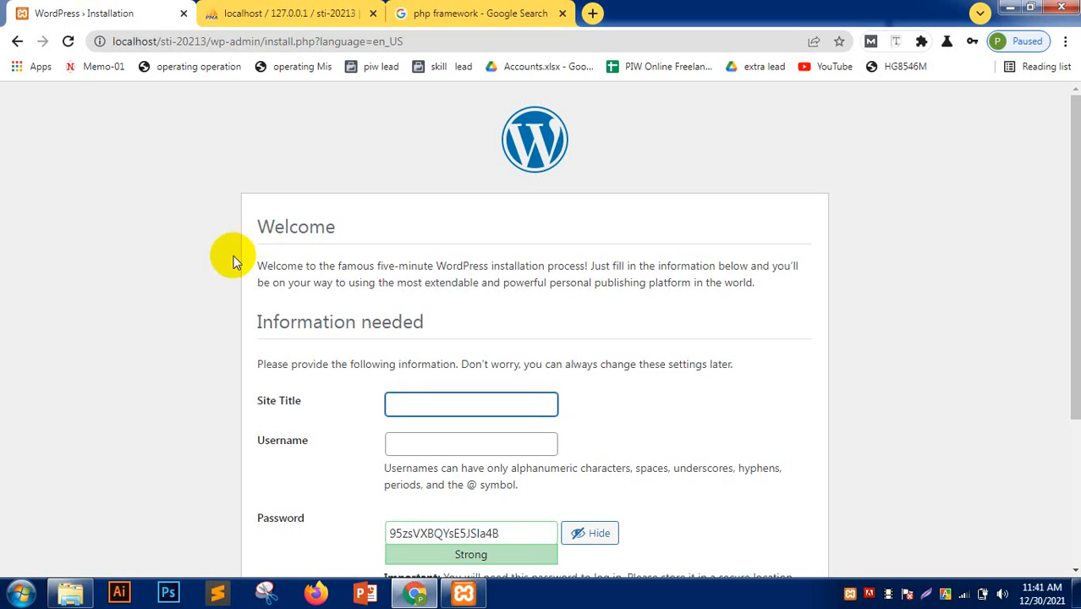
scroll(190, 272, down, 2)
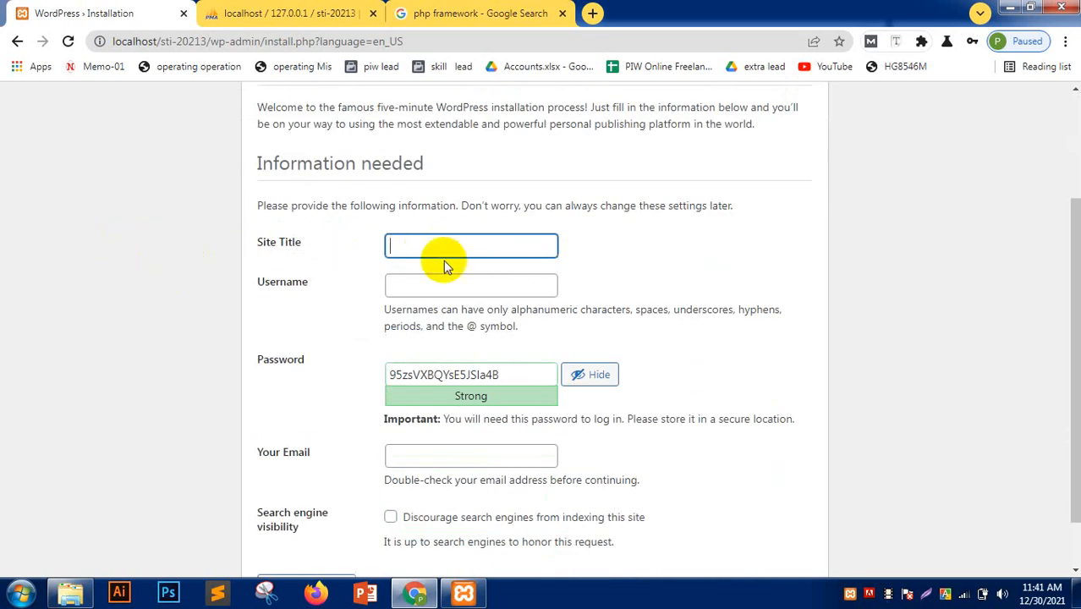
click(417, 244)
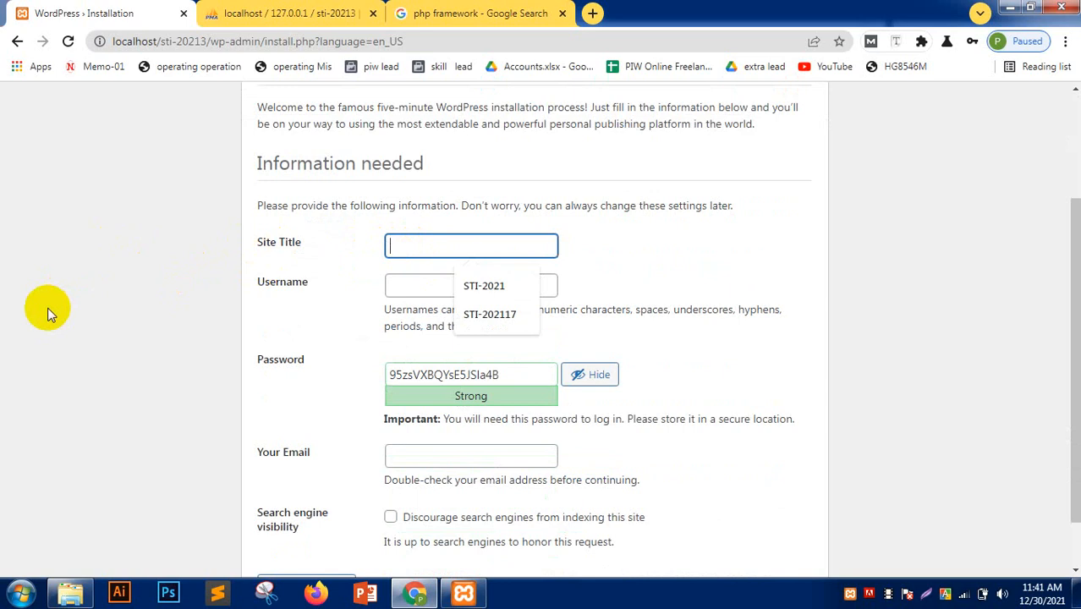
text(Po)
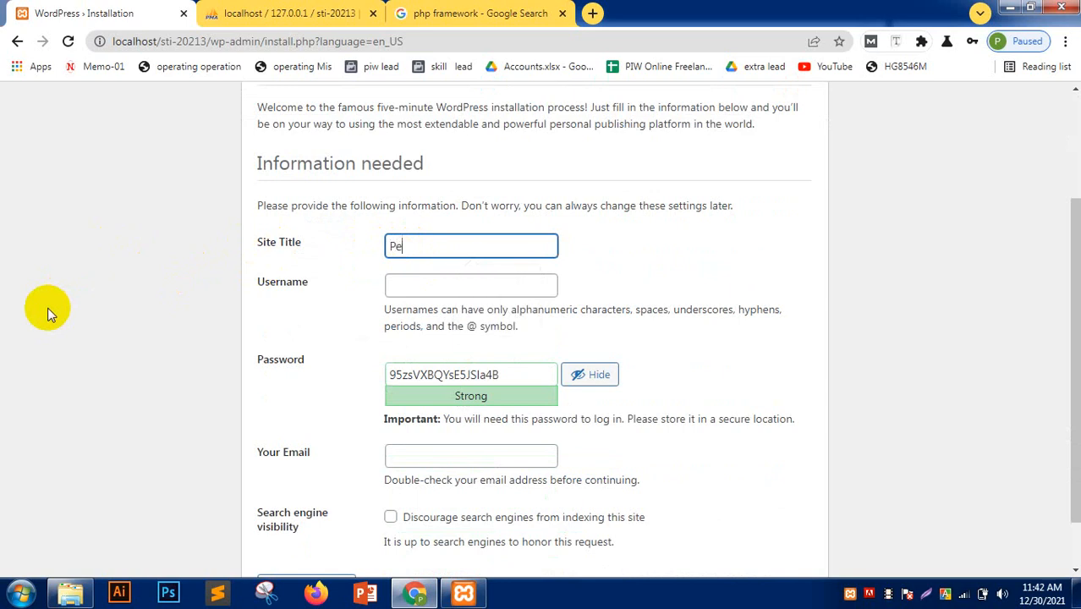
key(BackSpace)
key(BackSpace)
text(S)
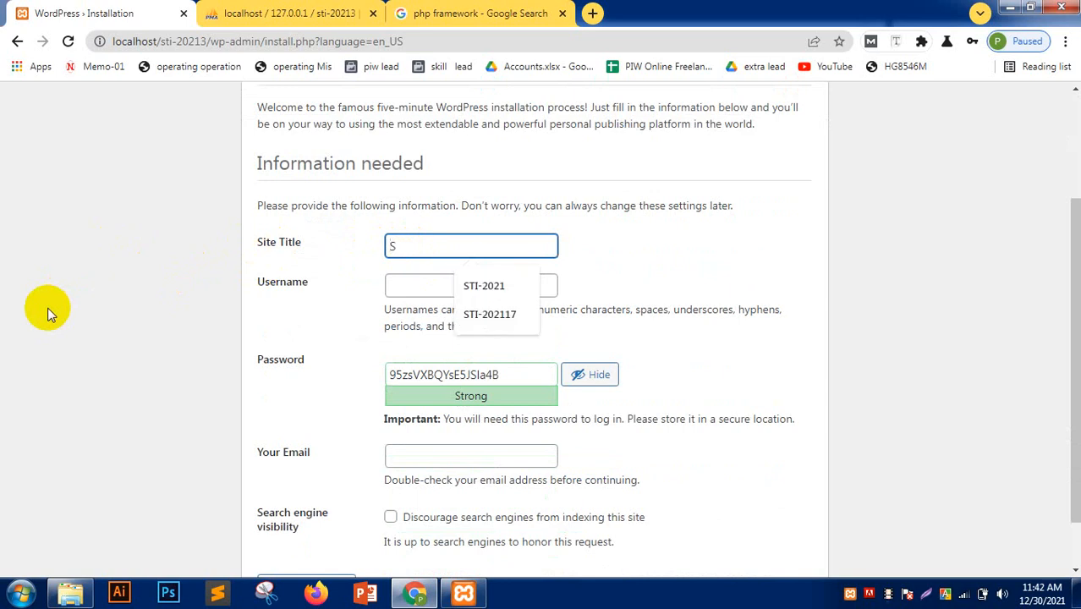
text(kill T)
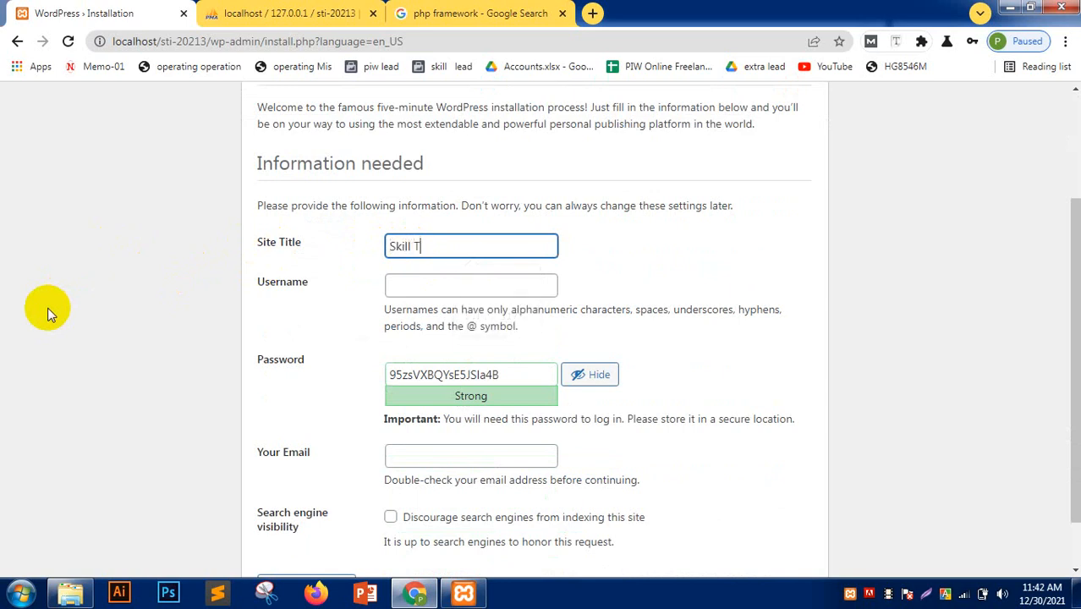
text(hursday Studen)
text(t)
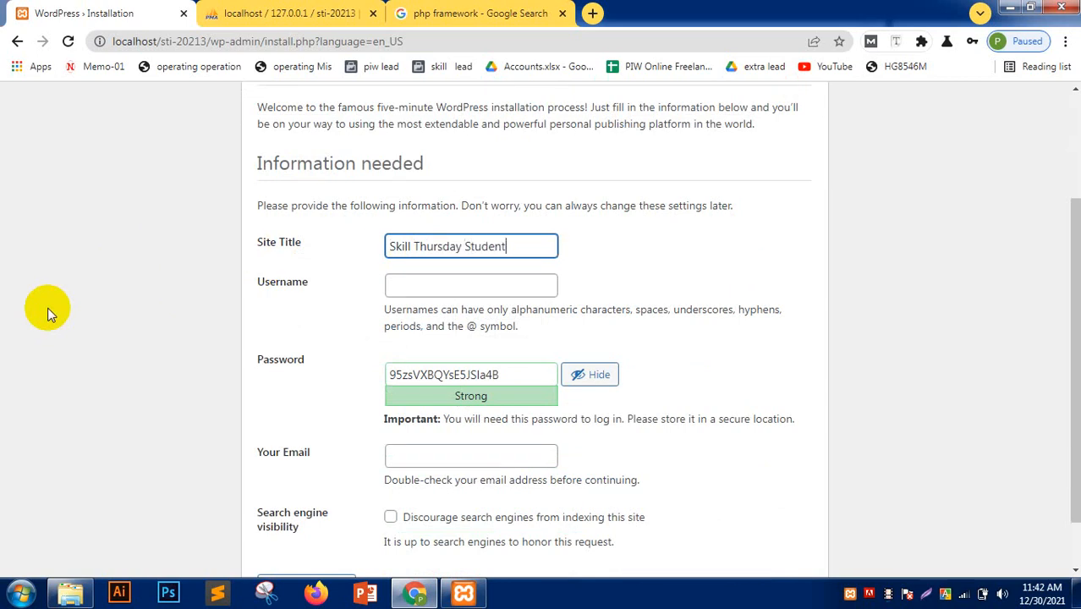
- Paste the admin username and a weak password, confirm it, enter the admin e-mail, and install
key(Tab)
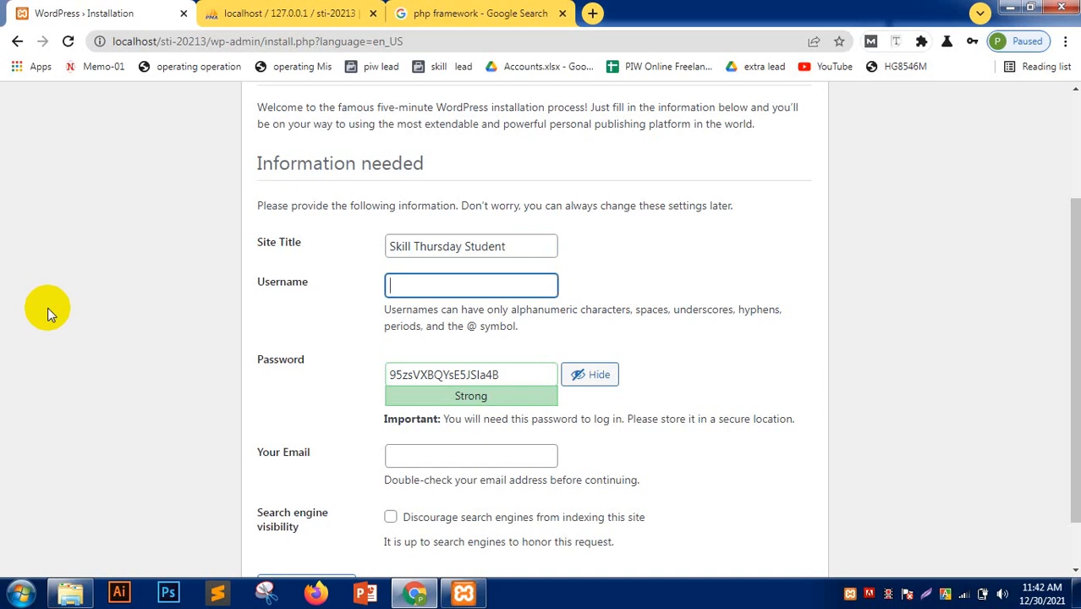
key(ctrl+v)
drag(514, 372, 313, 370)
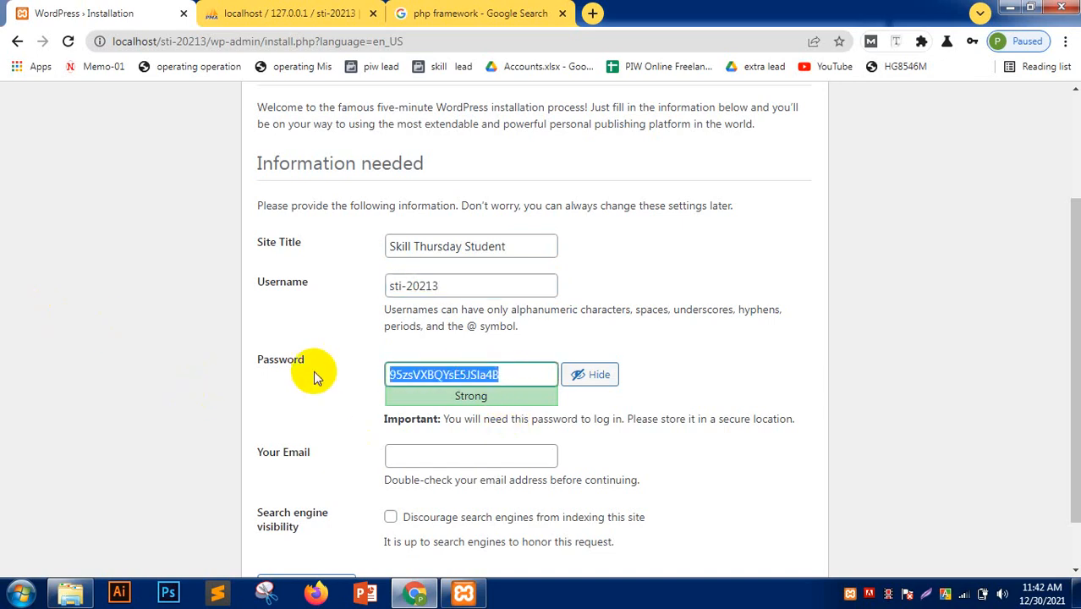
key(ctrl+v)
scroll(214, 360, down, 2)
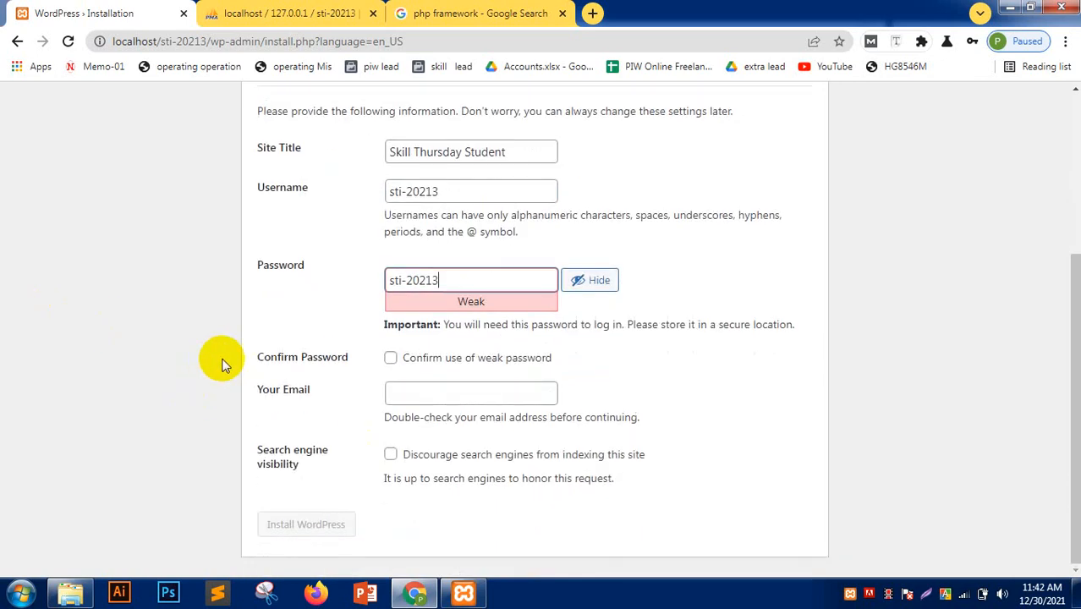
click(390, 358)
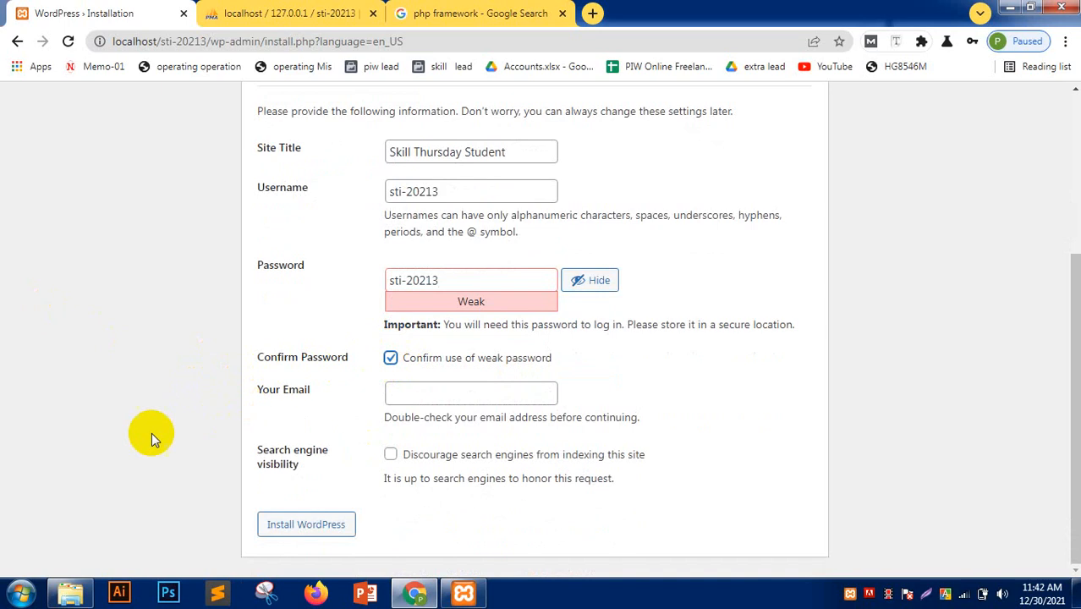
click(453, 391)
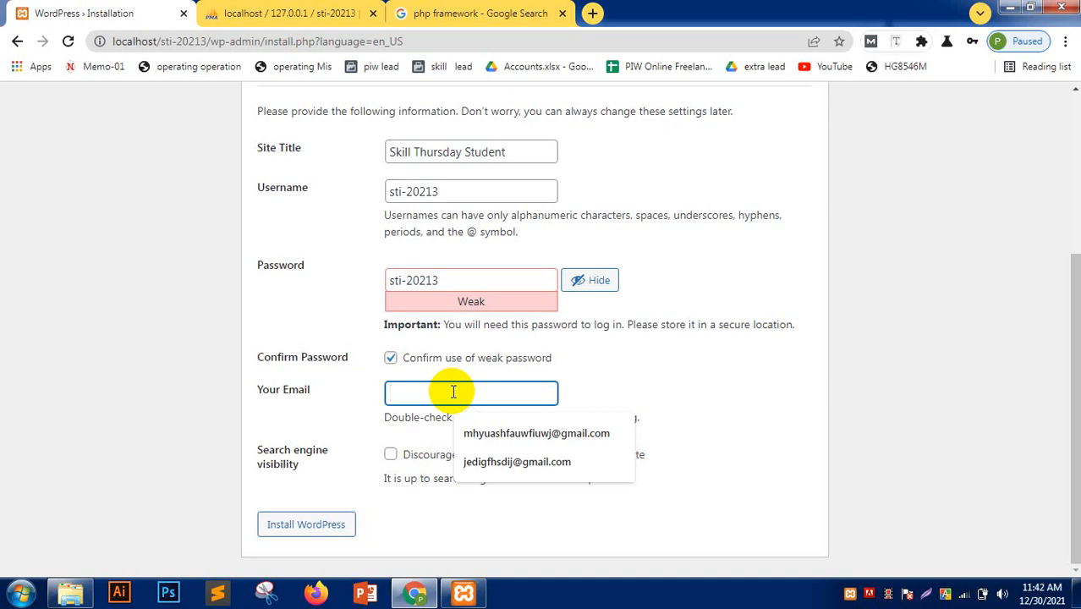
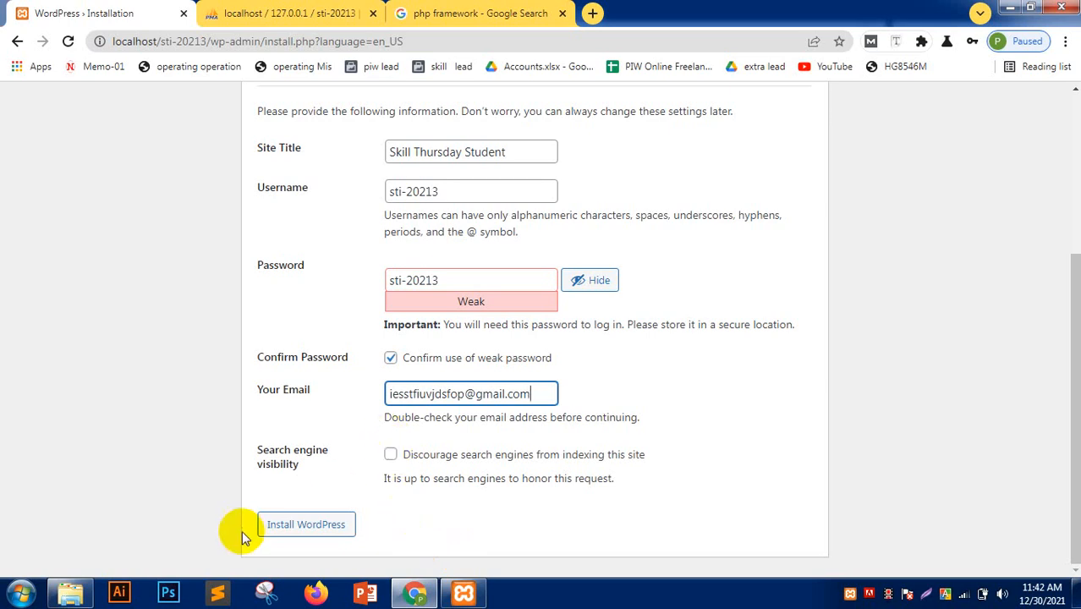
click(308, 522)
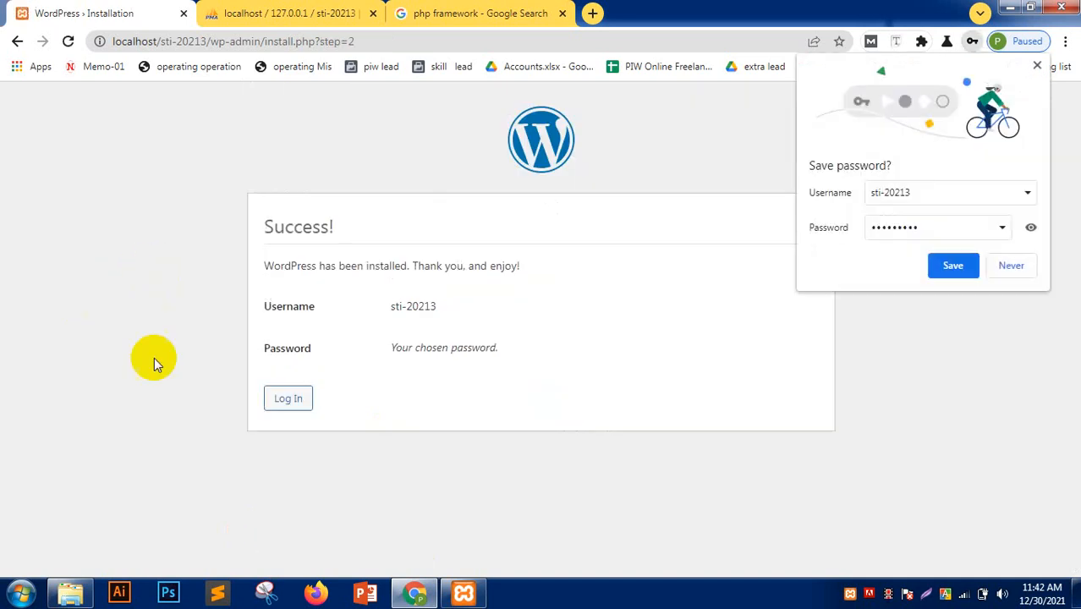
- Save the credentials in Chrome, then log in with Remember Me checked and the password revealed
click(945, 265)
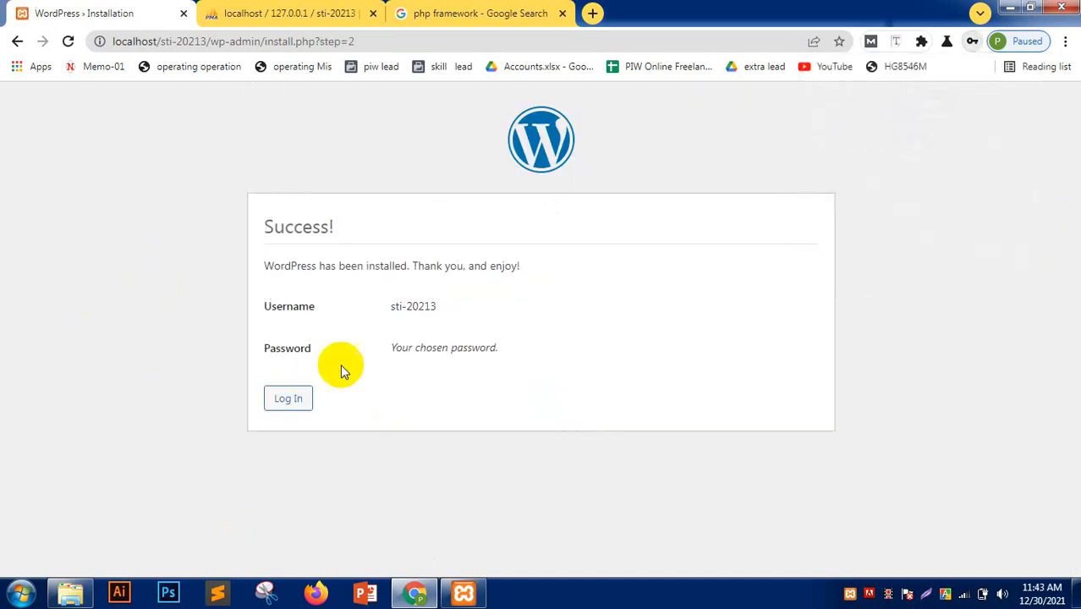
click(274, 409)
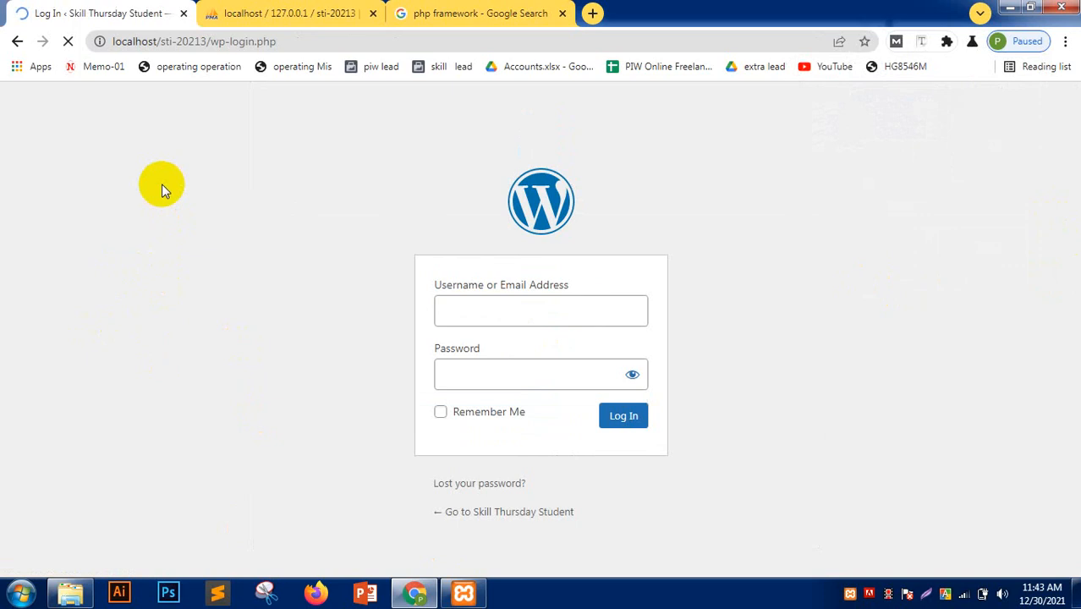
click(441, 413)
click(632, 374)
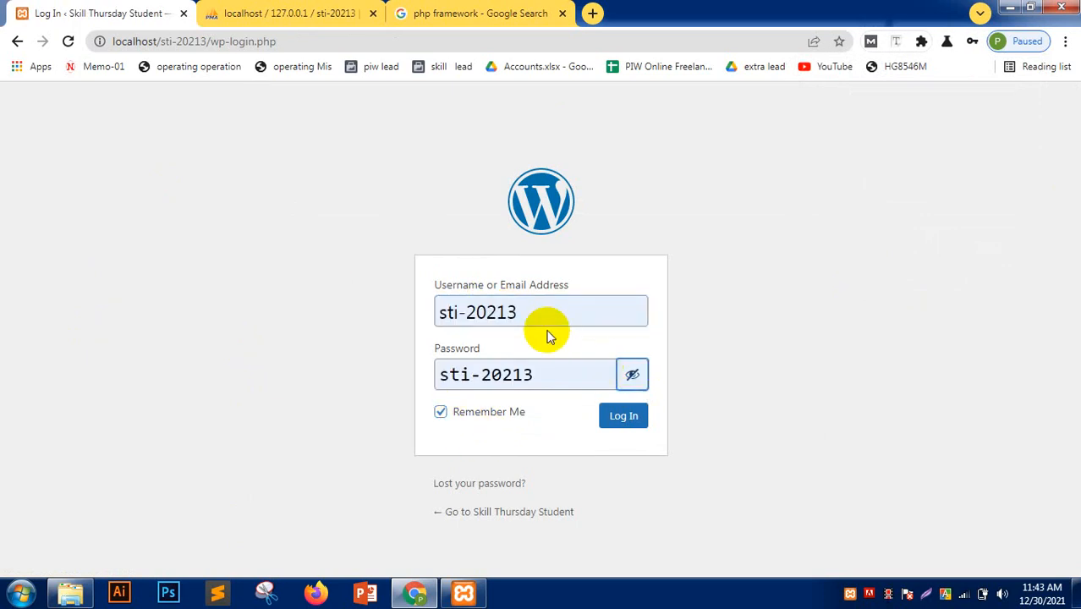
drag(539, 306, 323, 298)
click(324, 298)
drag(565, 369, 111, 362)
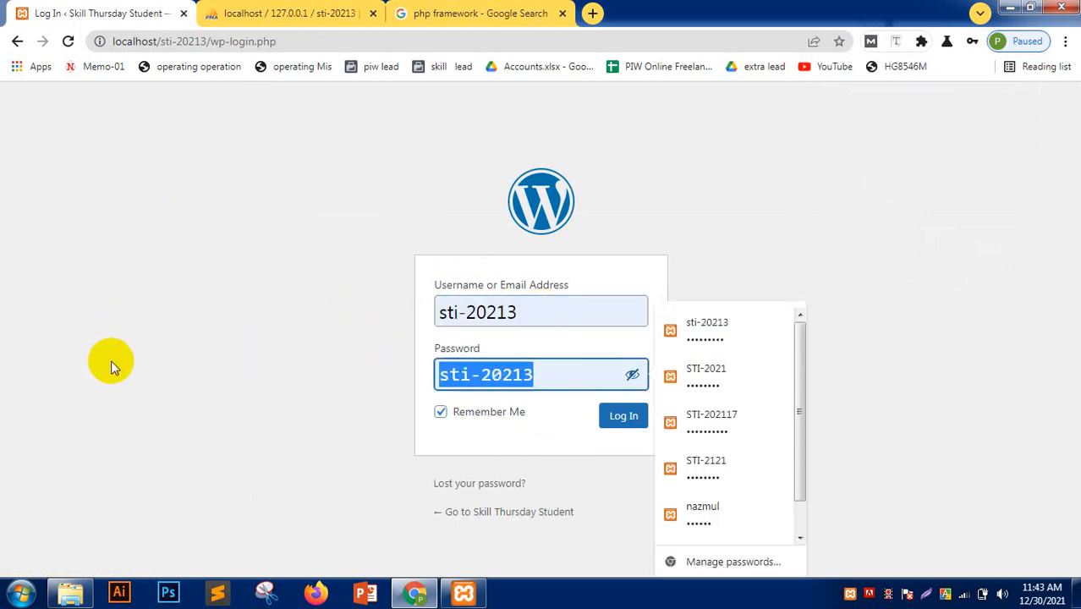
click(111, 361)
click(624, 417)
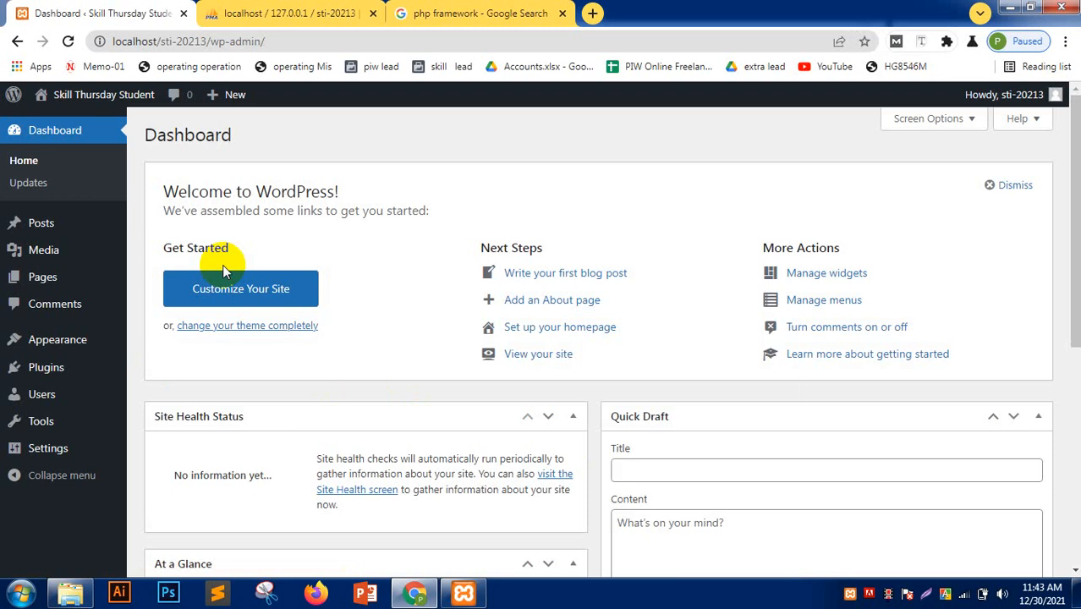
- Open the site's front page in a new tab and close the phpMyAdmin and Google Search tabs
mouse_move(80, 94)
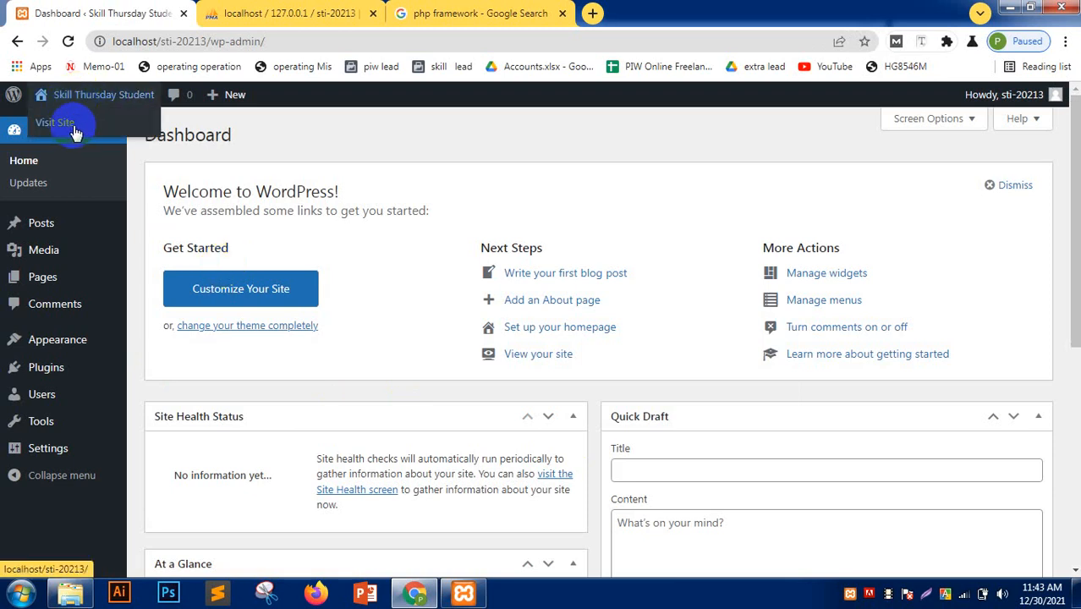
right_click(76, 133)
click(91, 138)
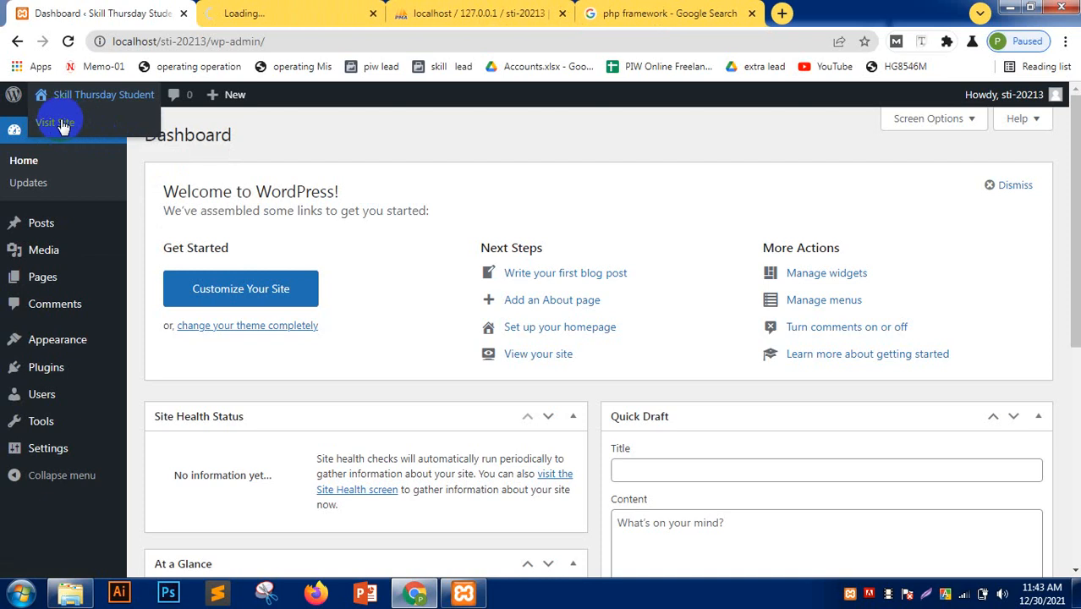
click(563, 12)
click(565, 13)
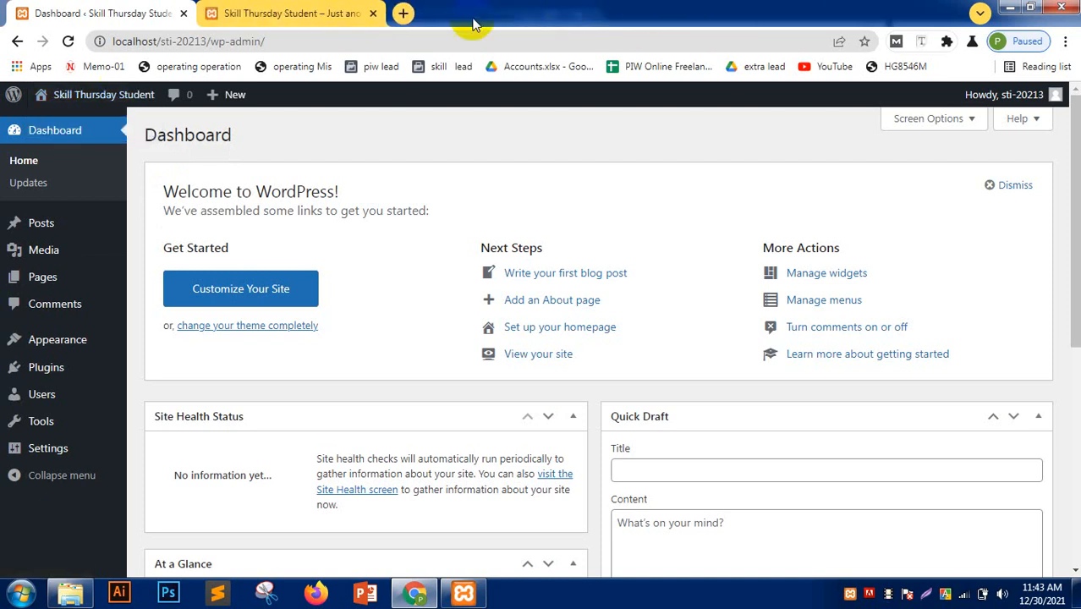
- Scroll through the site's public home page, then return to the Dashboard tab
click(351, 20)
scroll(135, 255, down, 10)
scroll(127, 254, up, 10)
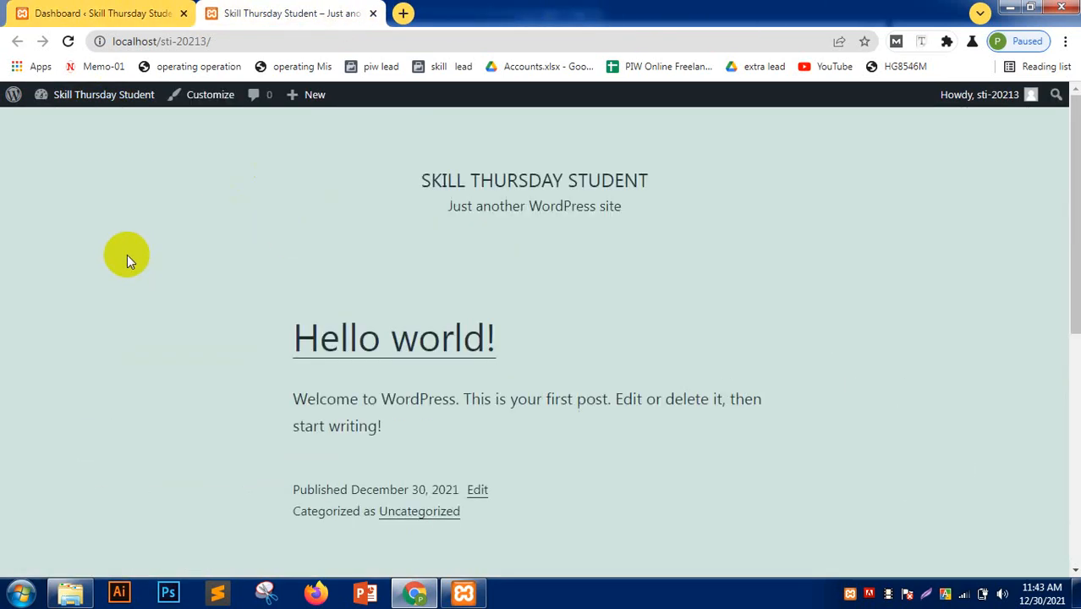
click(249, 39)
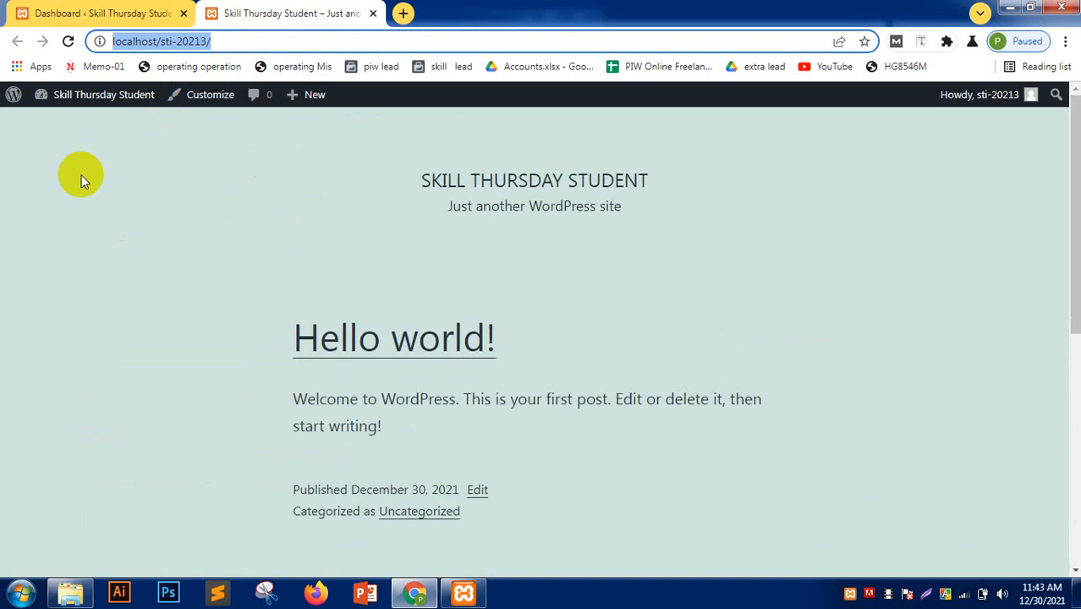
click(48, 231)
scroll(60, 249, down, 10)
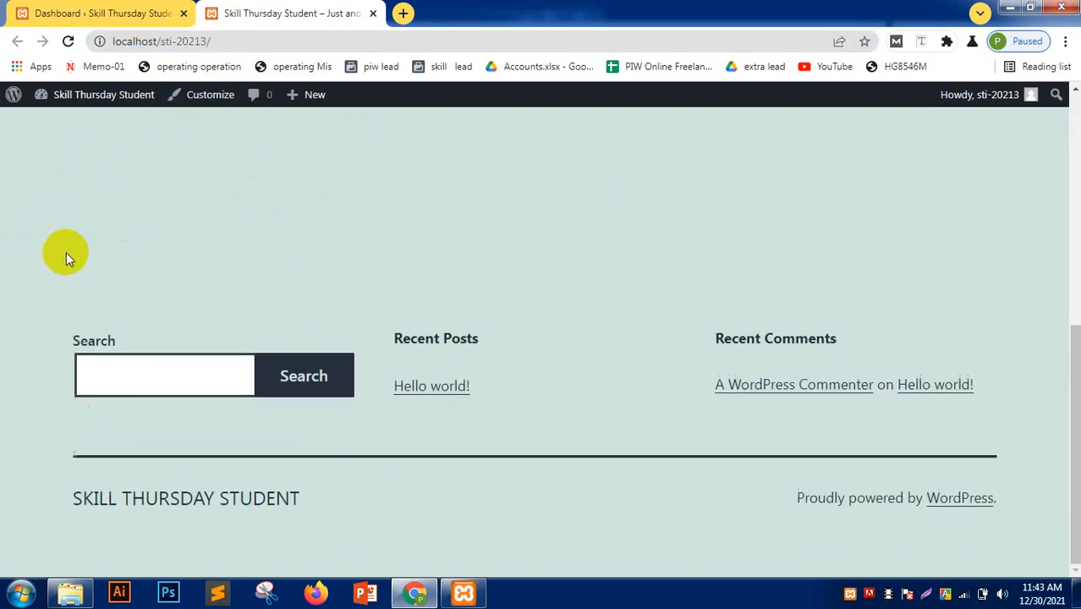
scroll(68, 254, up, 10)
scroll(69, 254, down, 2)
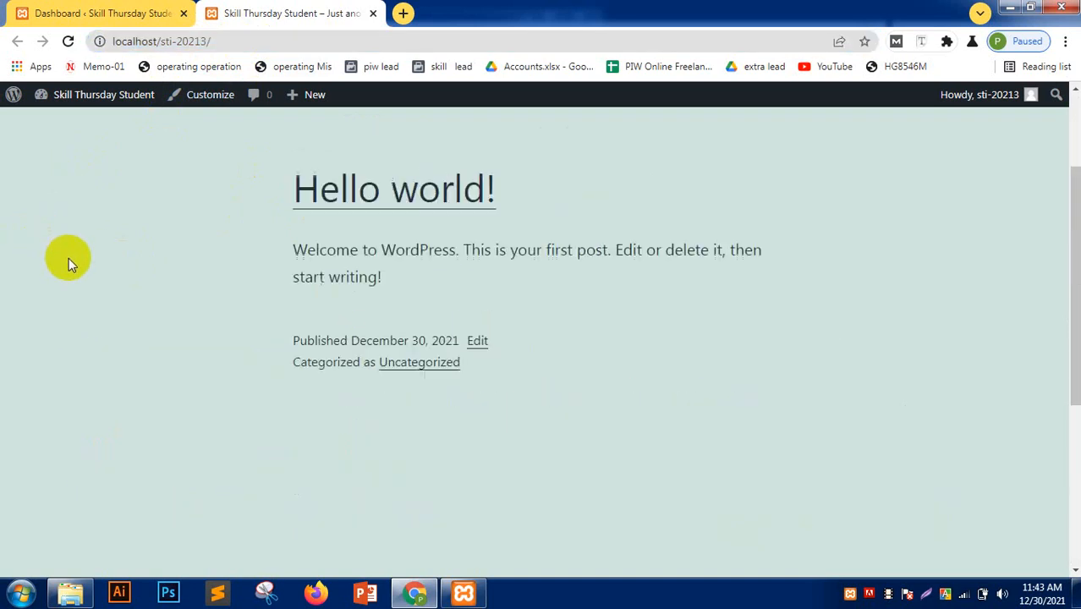
scroll(69, 258, up, 2)
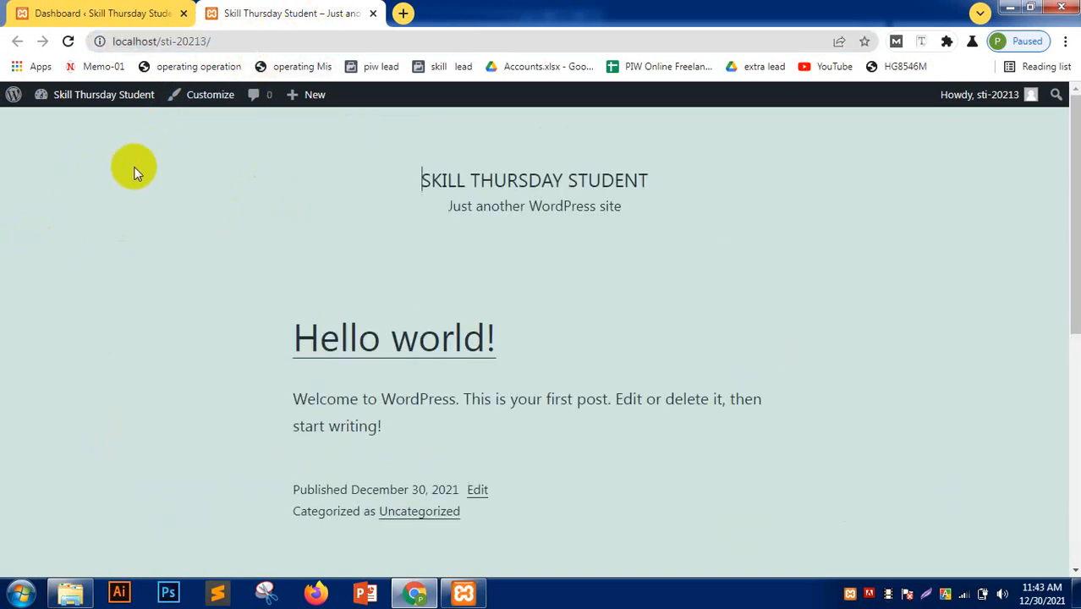
click(25, 12)
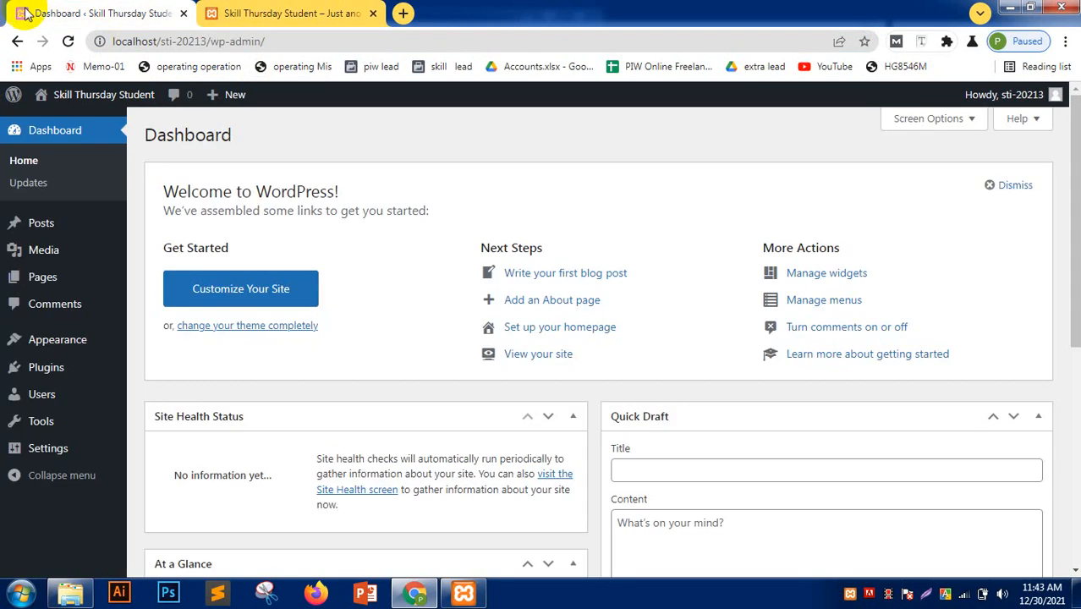
click(271, 13)
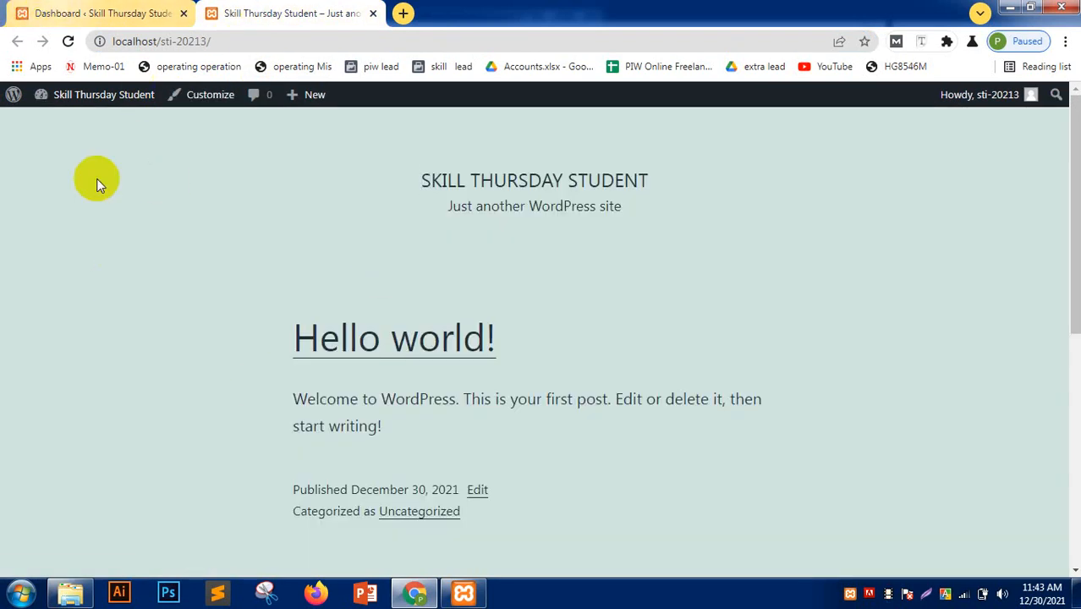
scroll(220, 302, down, 5)
scroll(217, 337, up, 5)
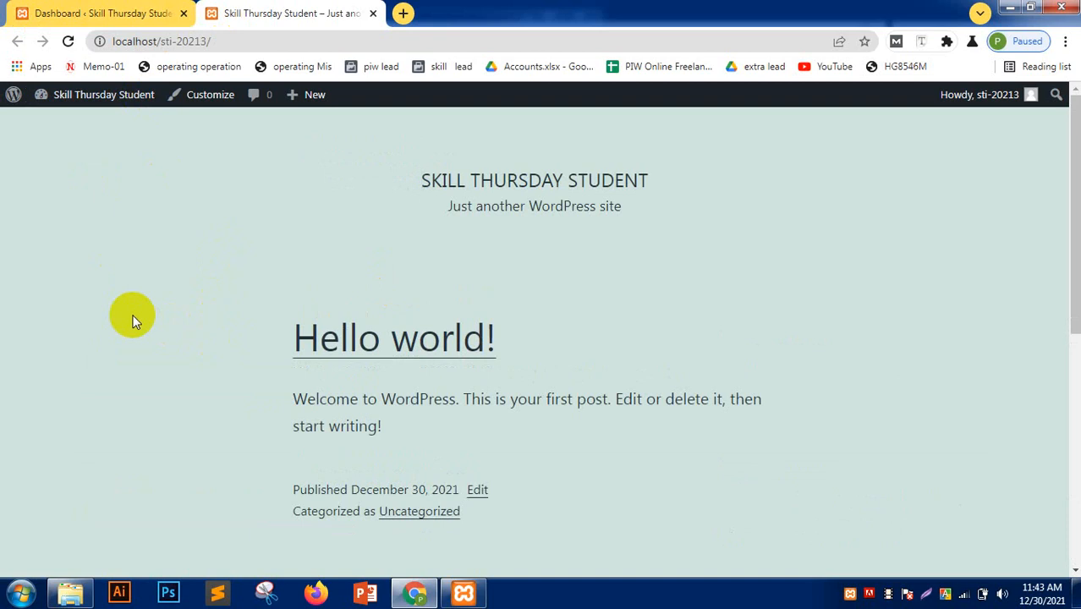
key(ctrl+Tab)
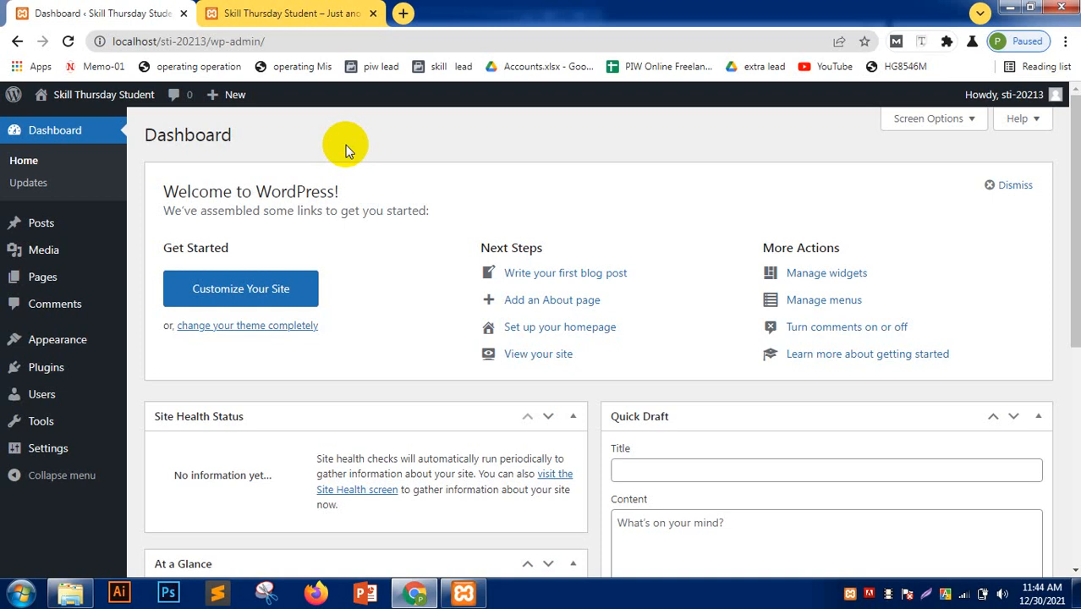
- Check on the Updates page that WordPress 5.8.2 is current, then list all posts
click(43, 184)
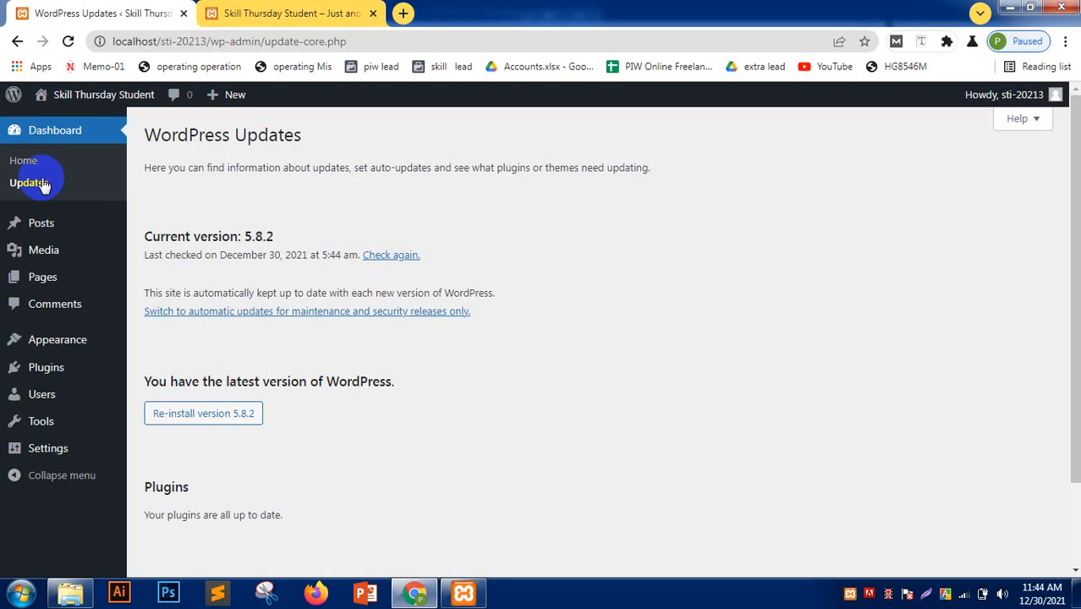
scroll(218, 334, down, 2)
scroll(254, 451, up, 2)
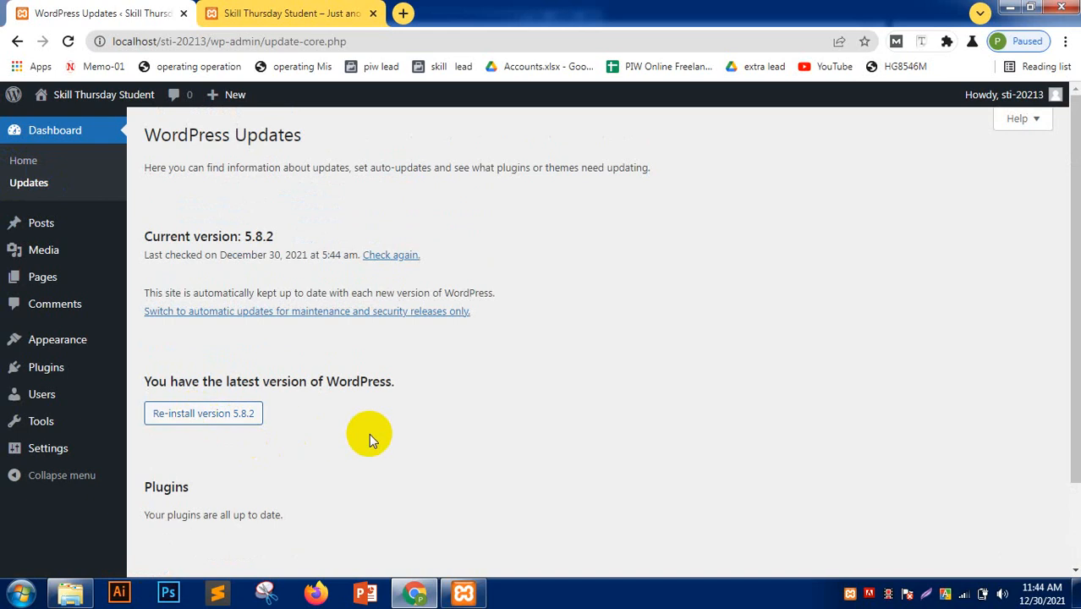
click(44, 225)
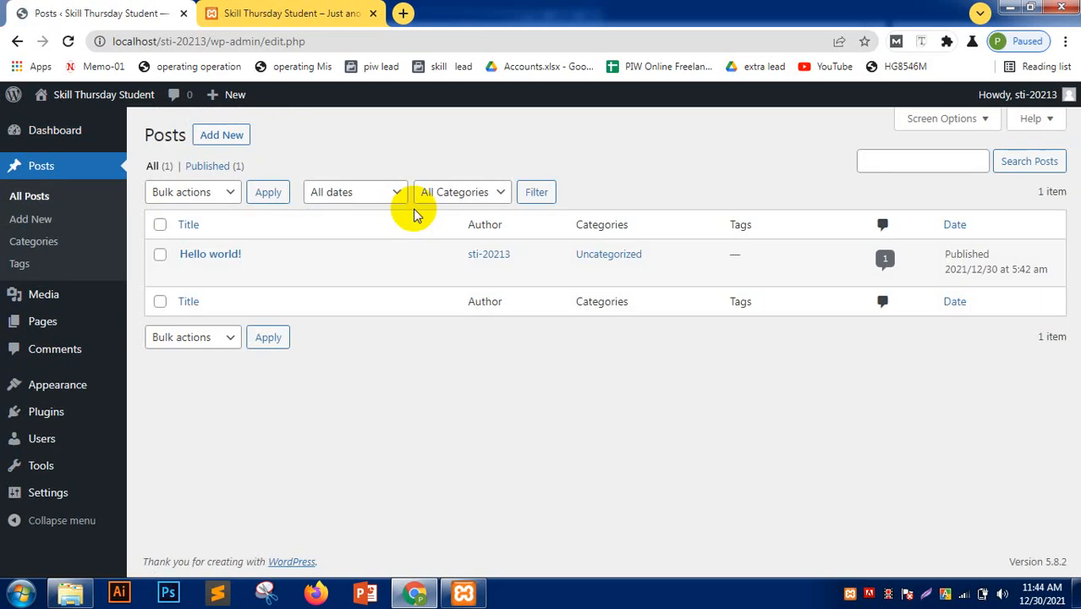
click(241, 11)
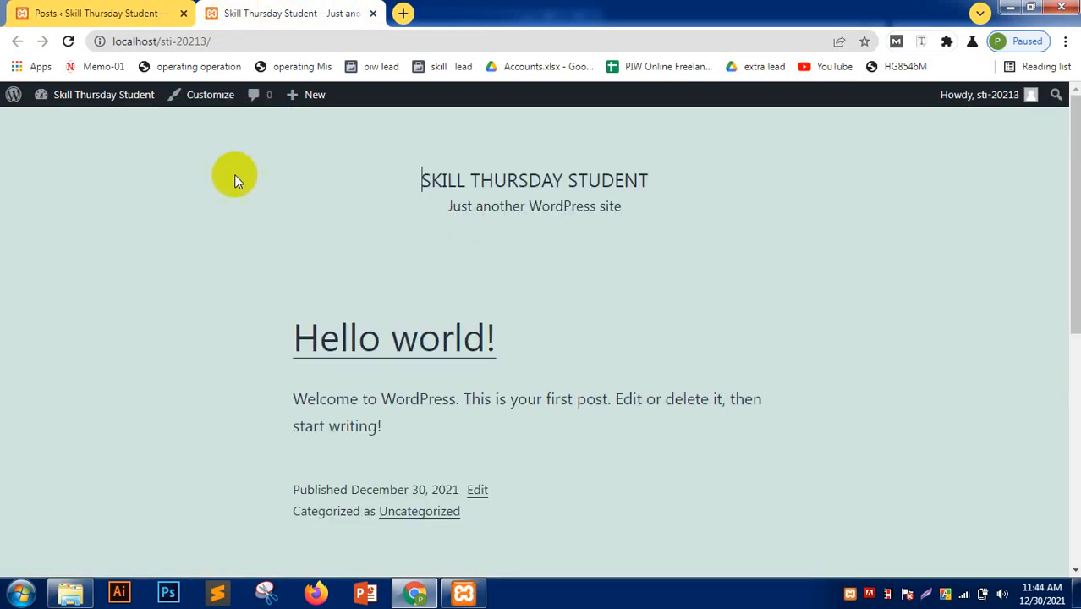
scroll(282, 196, down, 2)
drag(291, 183, 525, 170)
click(306, 241)
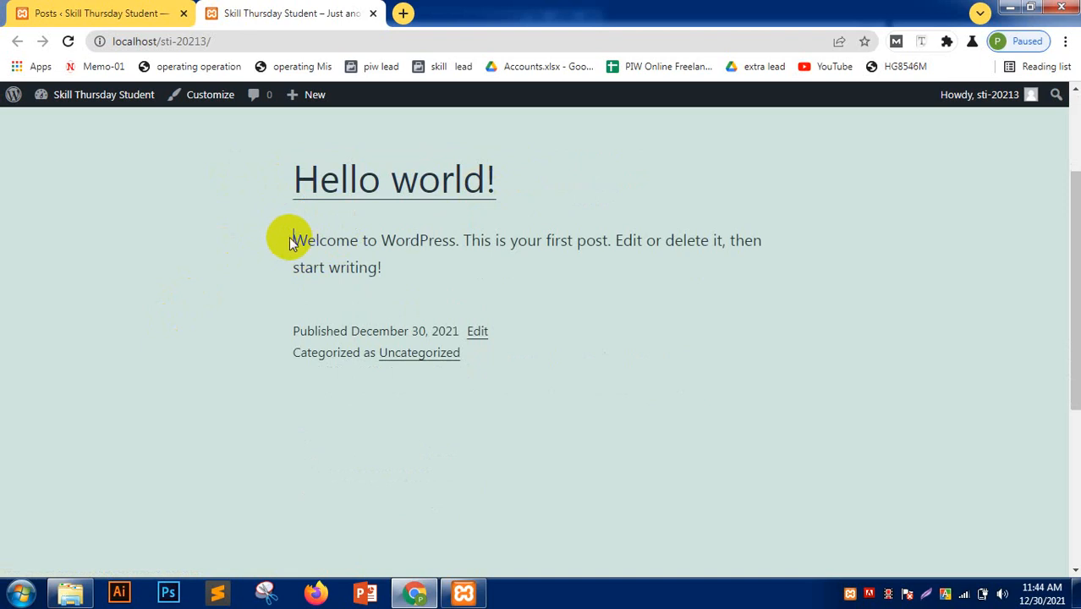
drag(290, 238, 405, 283)
click(424, 276)
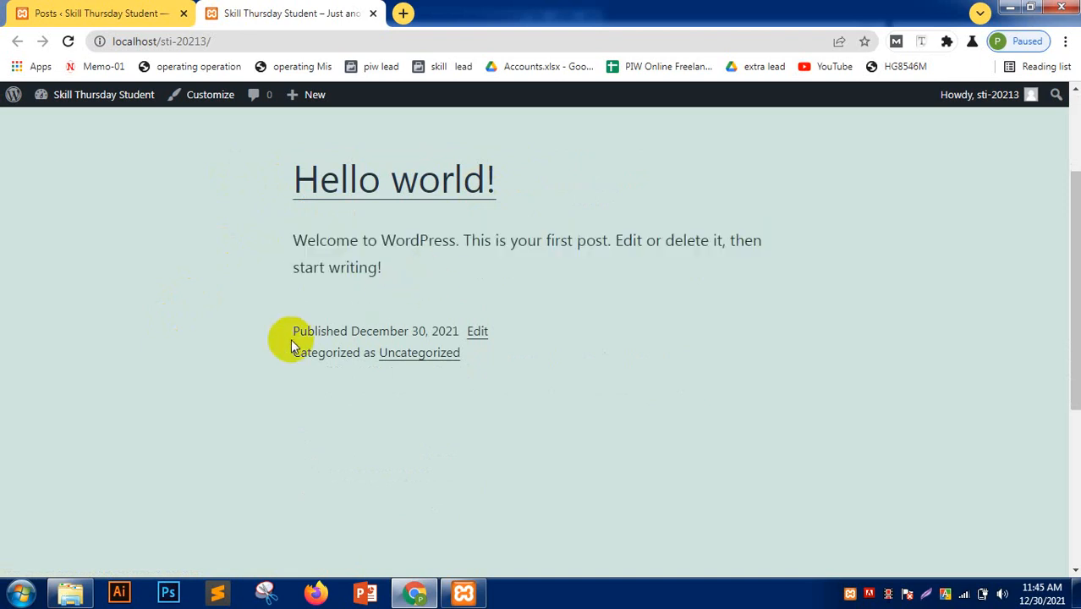
drag(290, 330, 526, 336)
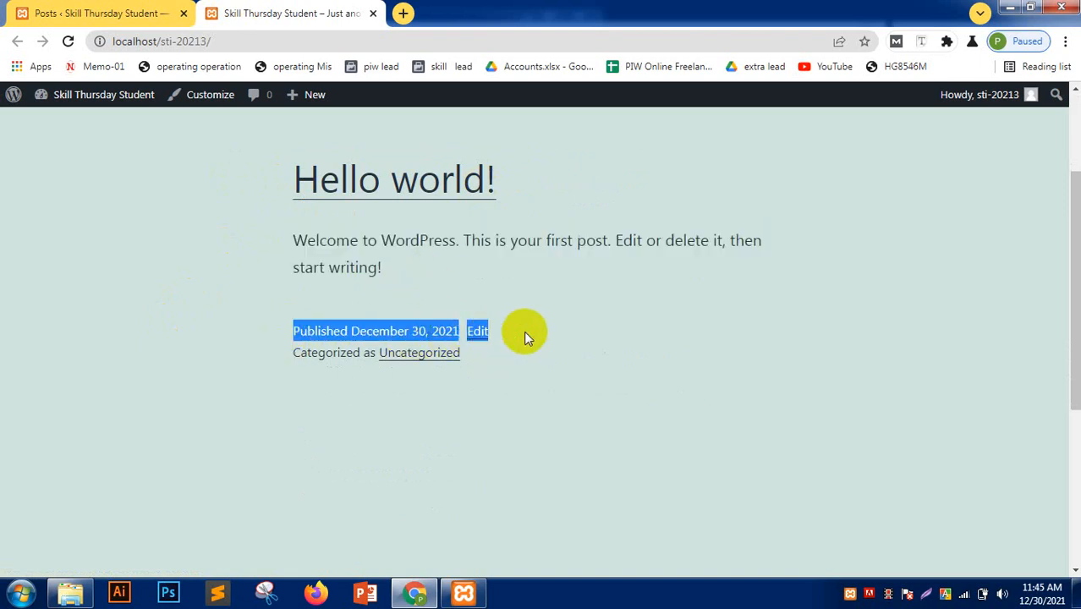
click(528, 337)
click(73, 12)
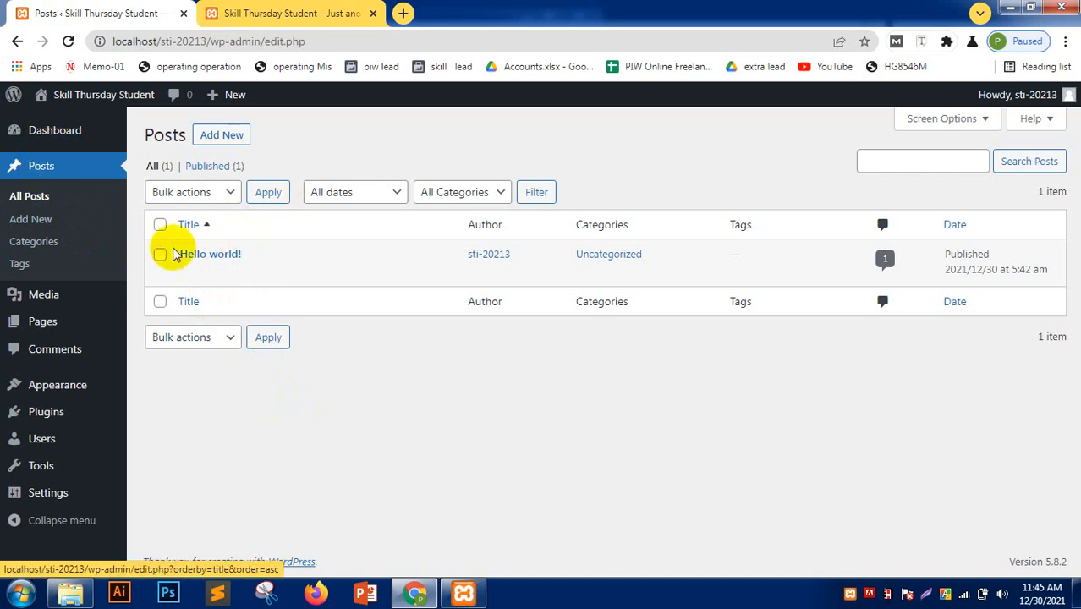
- Select only the 'Hello world!' post in the Posts list and send it to Trash
click(160, 225)
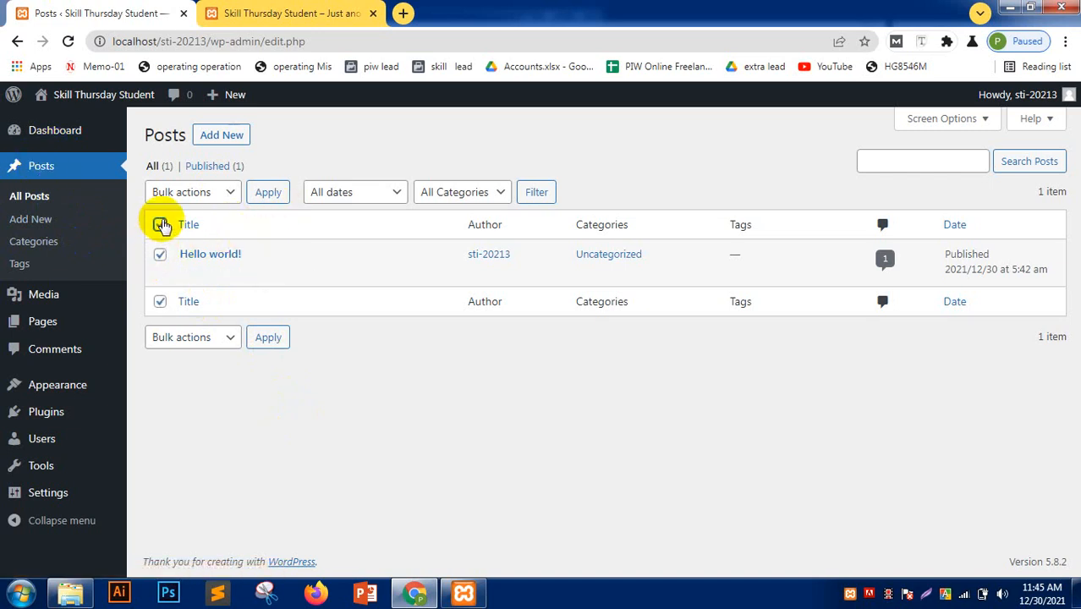
click(161, 225)
click(159, 255)
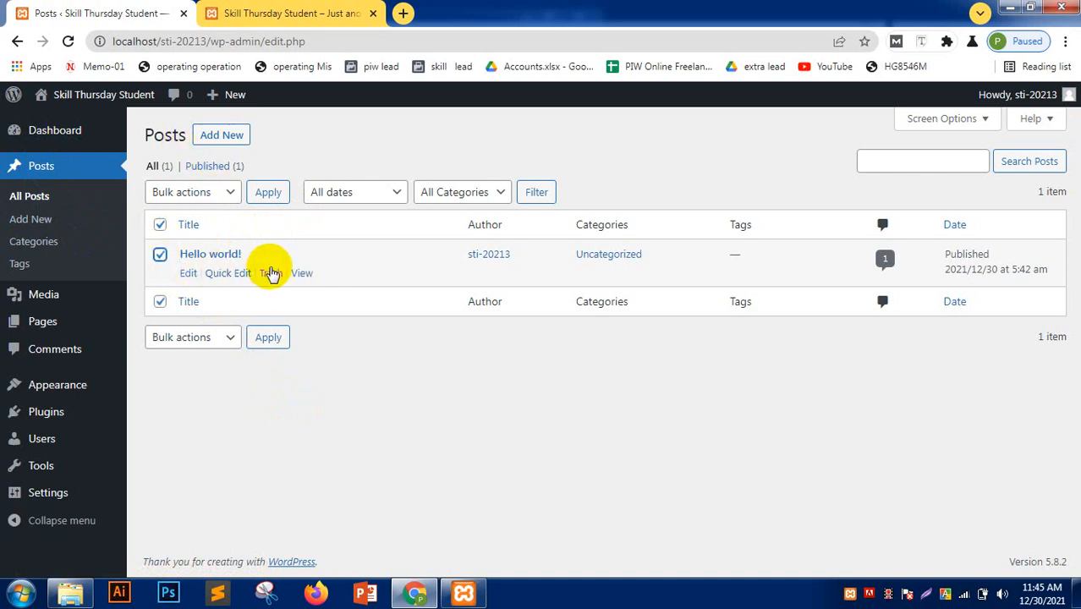
click(272, 275)
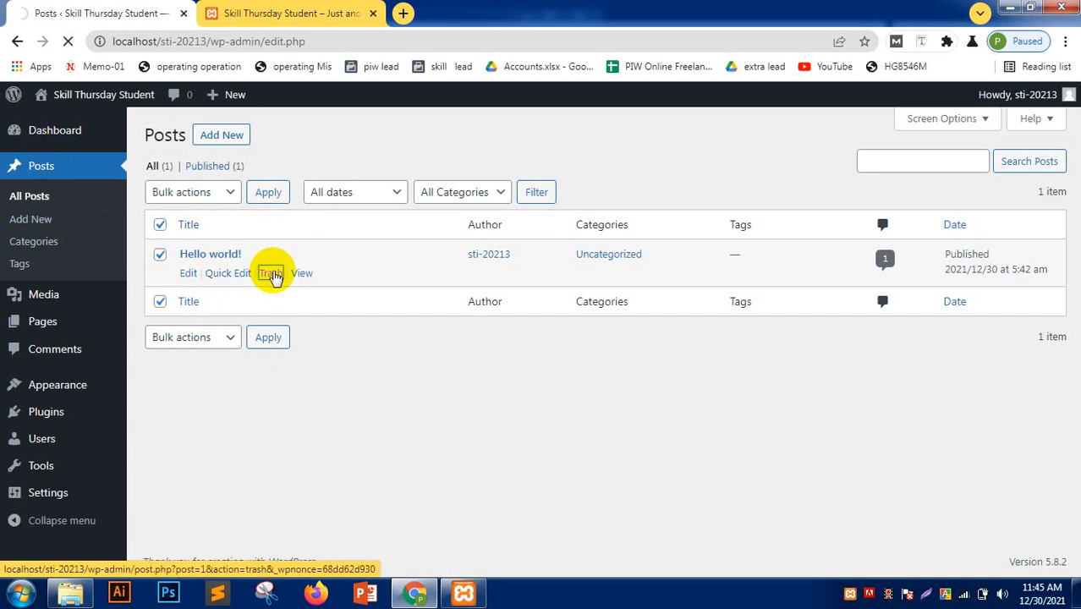
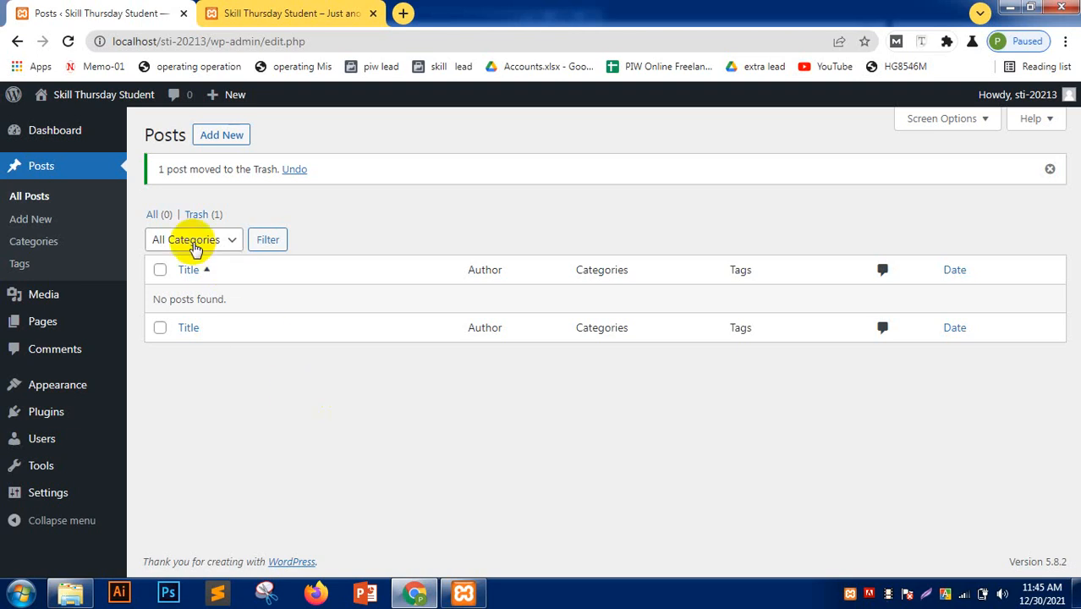
- Permanently delete the trashed 'Hello world!' post via Bulk actions, then view the public site
click(200, 215)
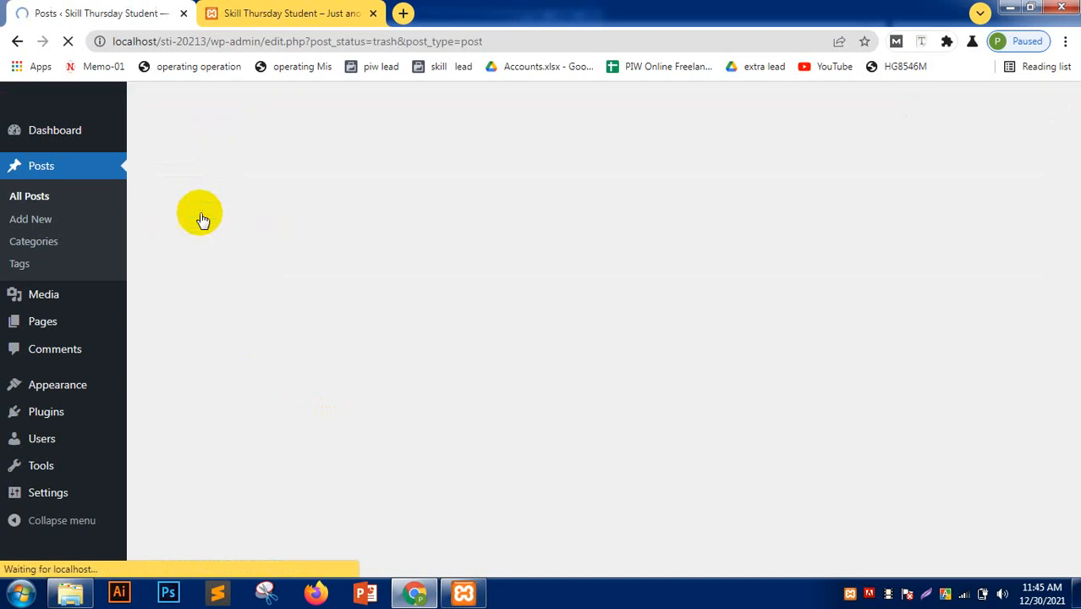
mouse_move(247, 273)
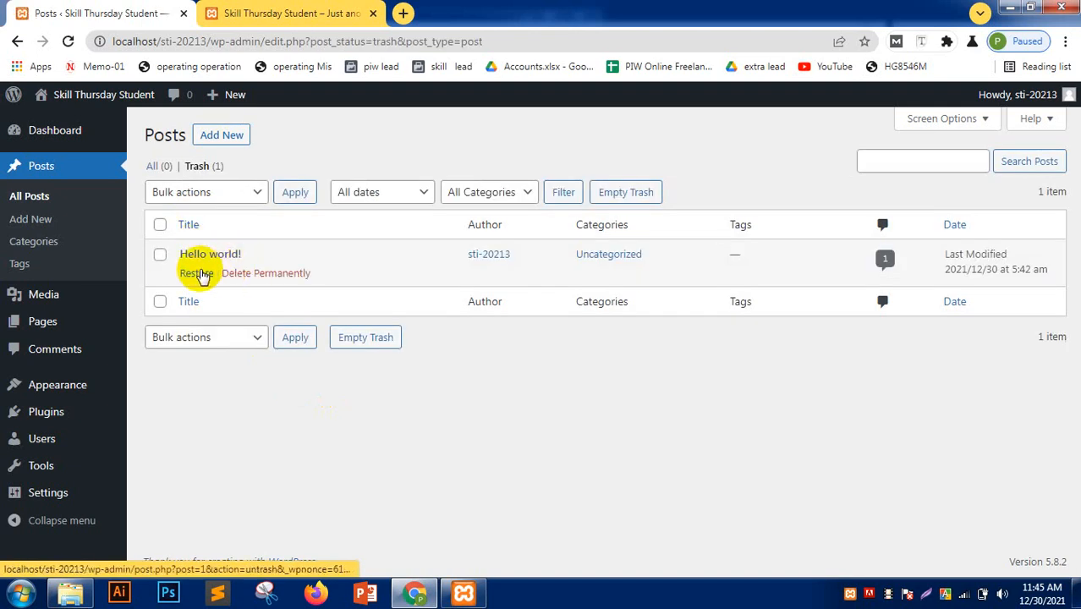
click(160, 225)
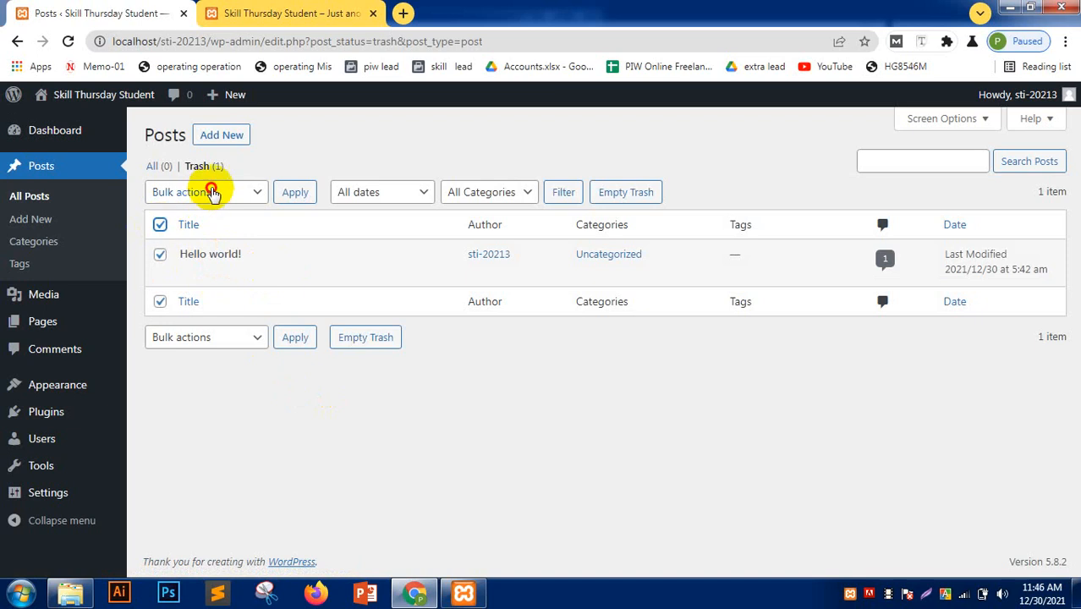
click(213, 192)
click(218, 243)
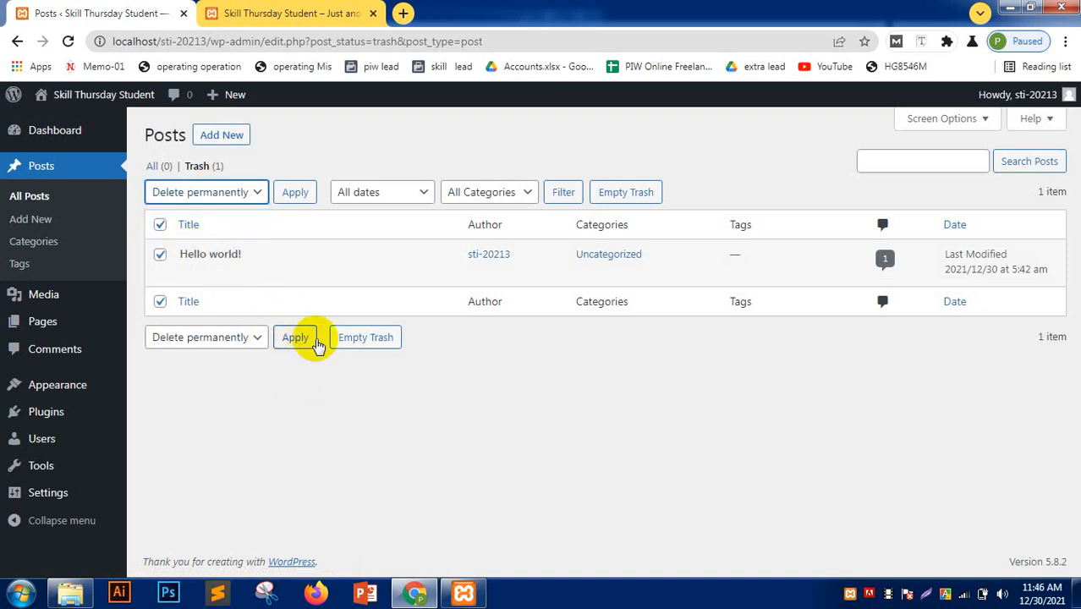
click(292, 338)
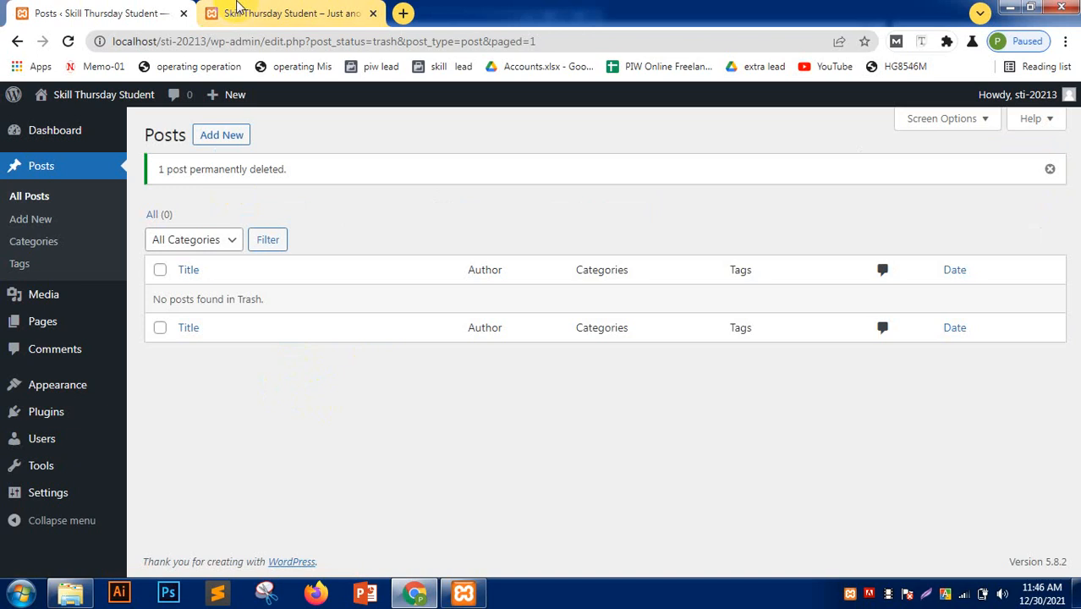
click(241, 12)
click(68, 41)
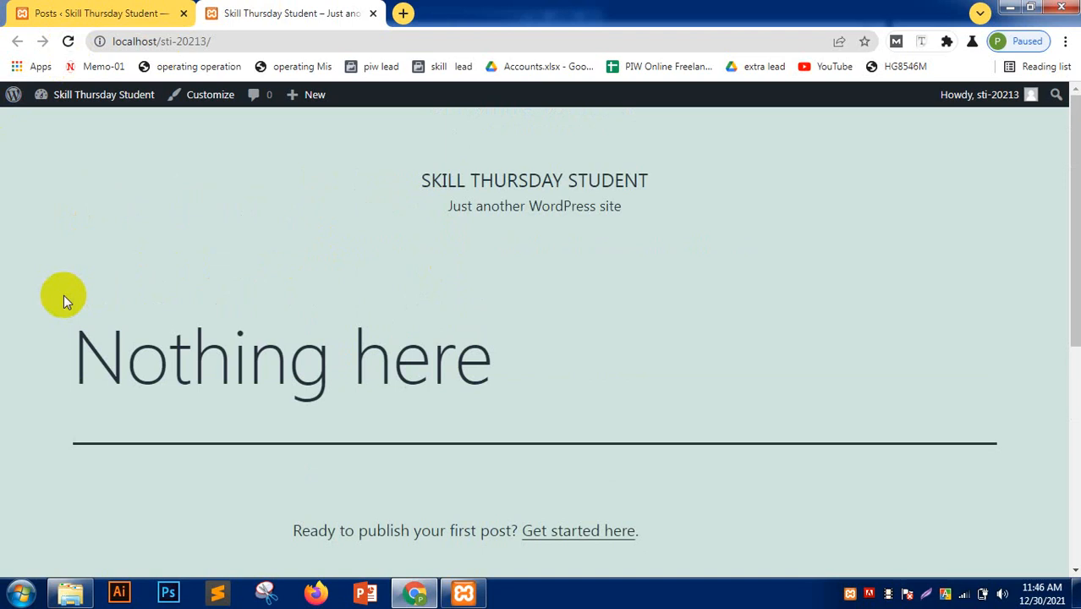
click(40, 12)
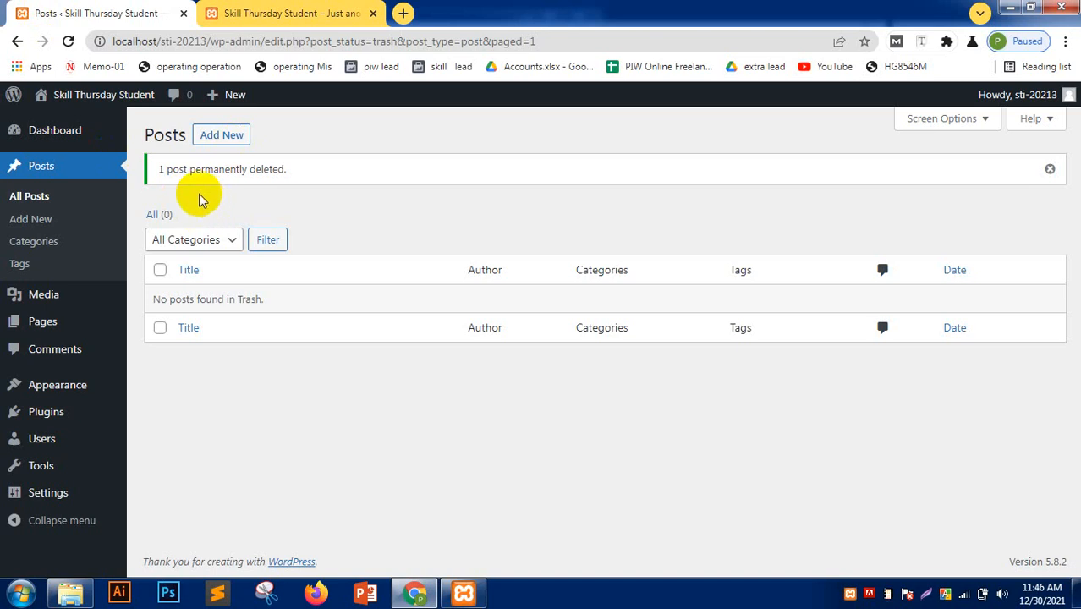
- Start a new post titled 'HTML' and place the caret in its empty body
click(25, 222)
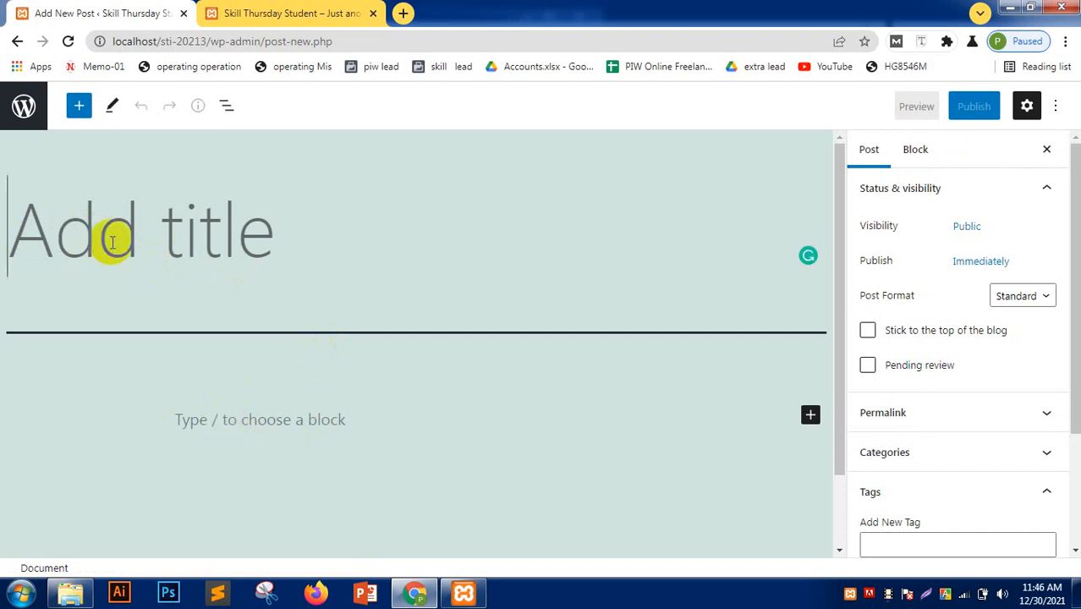
text(HTML)
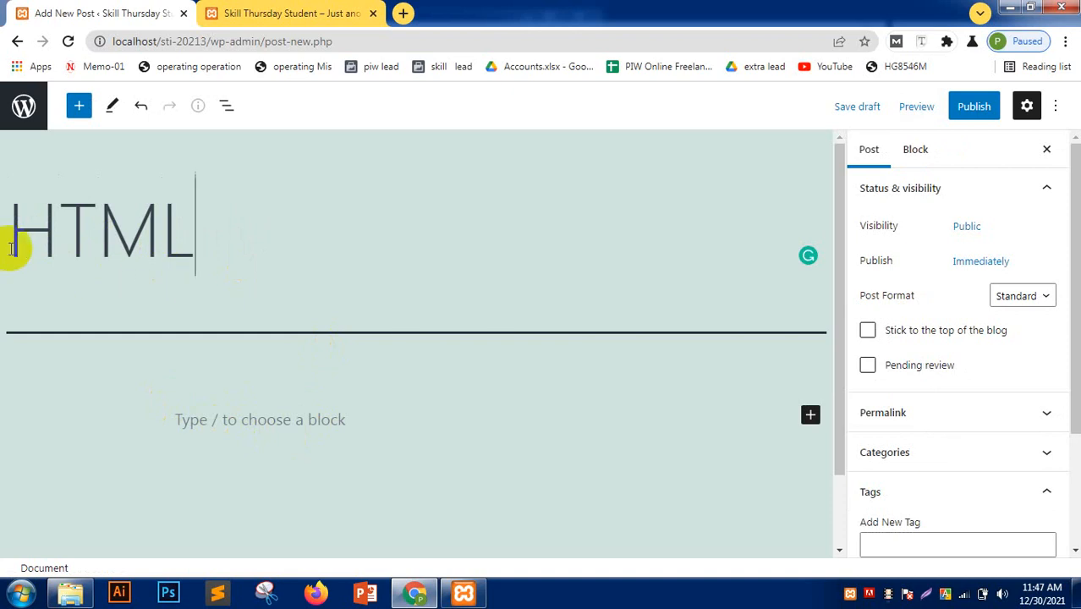
drag(17, 230, 287, 233)
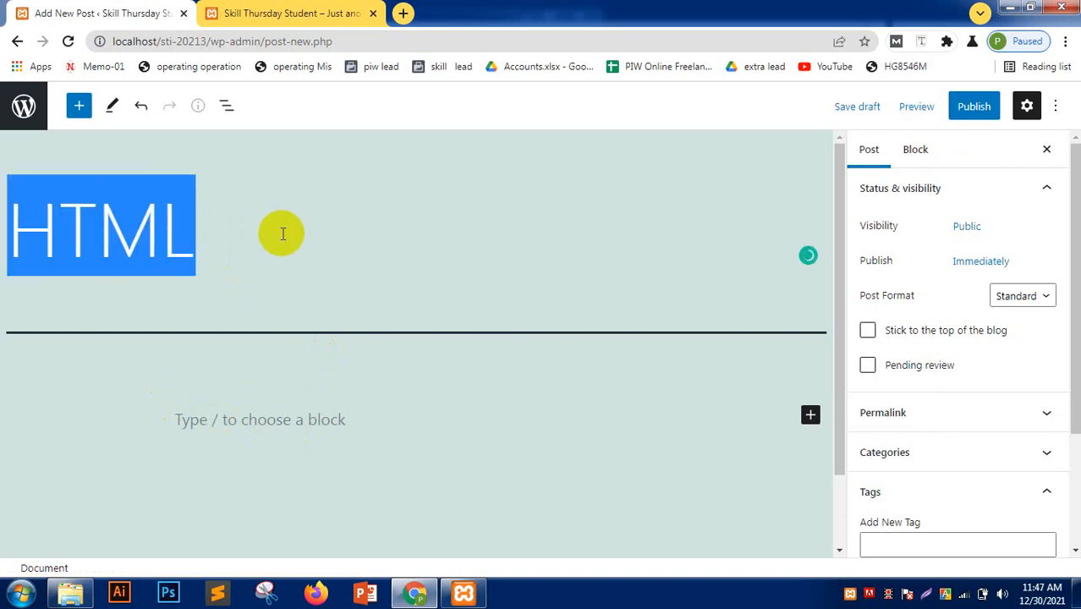
click(430, 268)
scroll(423, 321, down, 1)
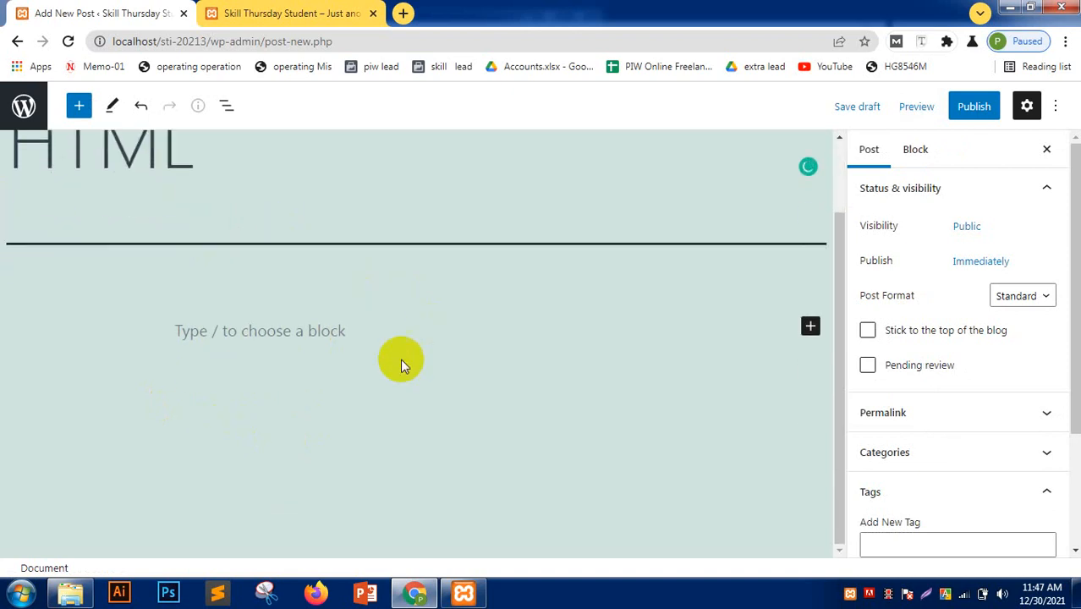
click(314, 331)
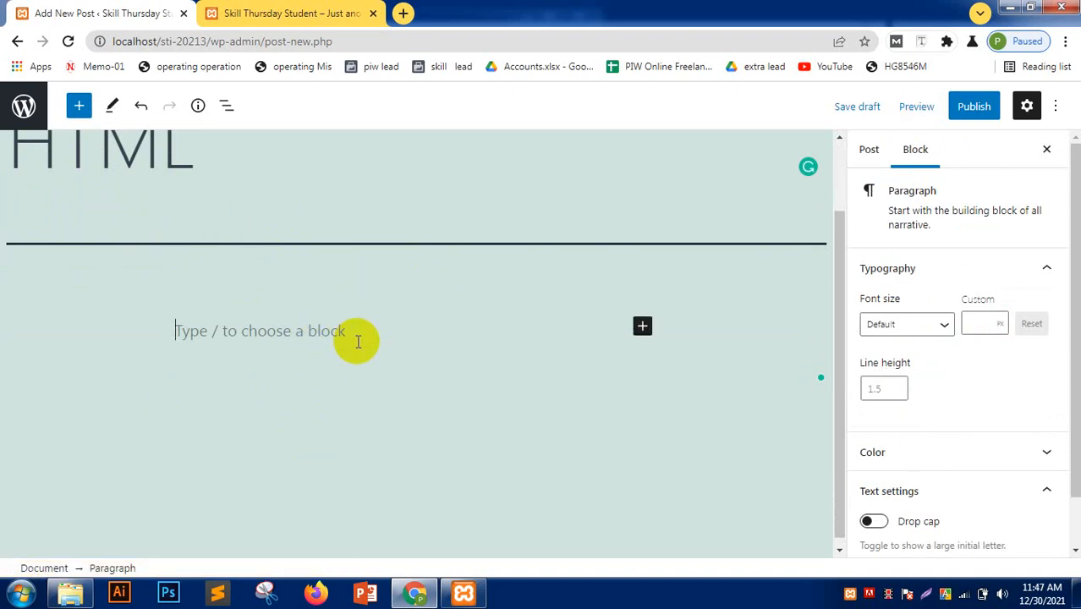
- Drag a Heading block into the post body and type 'Here Is Content Of HTML Elements'
click(80, 108)
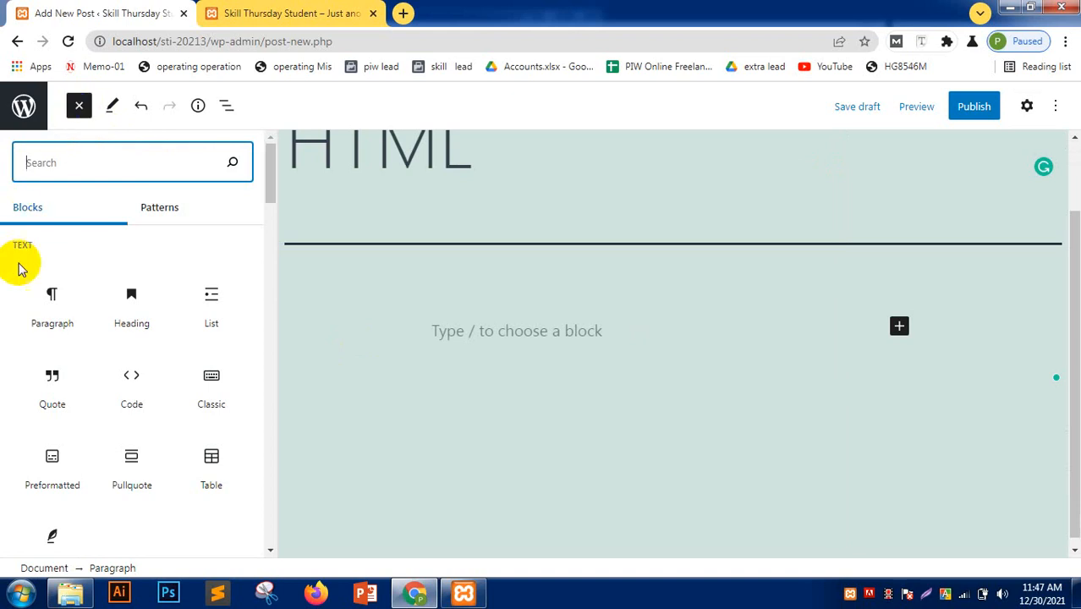
mouse_move(51, 304)
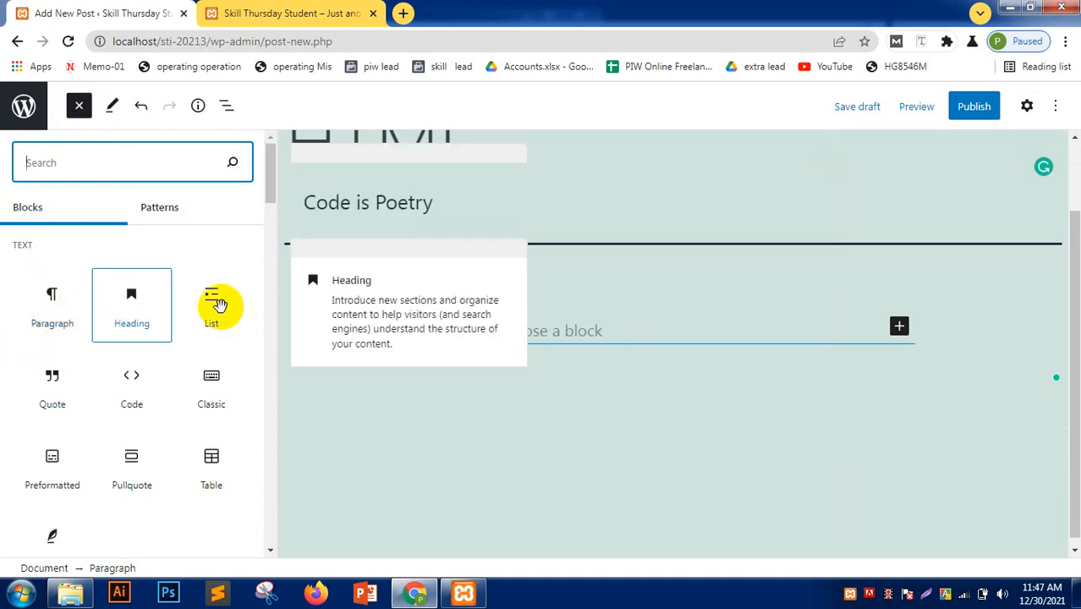
mouse_move(217, 305)
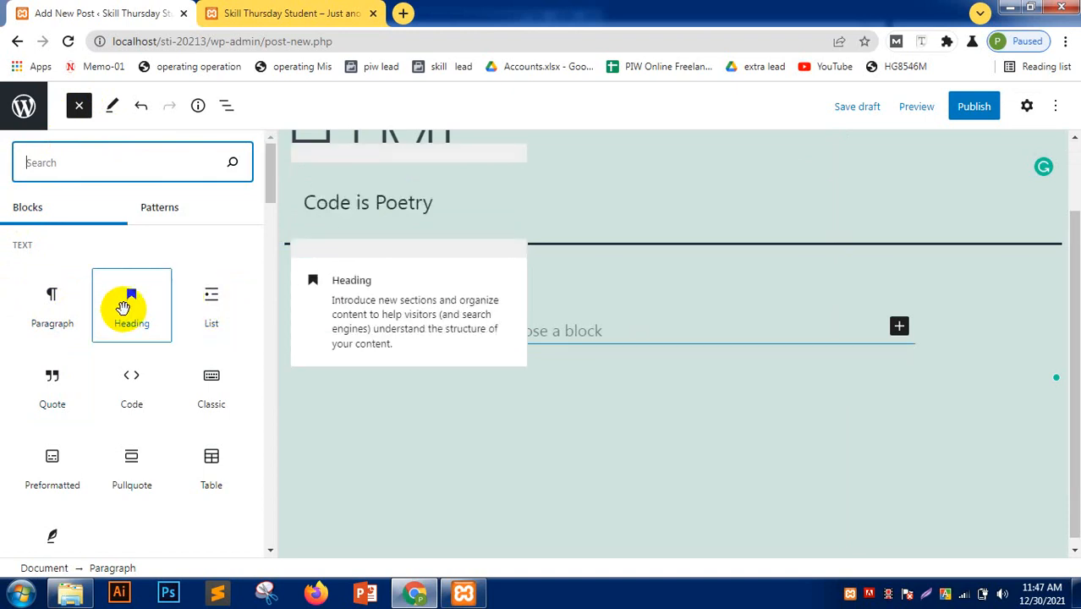
drag(123, 308, 496, 328)
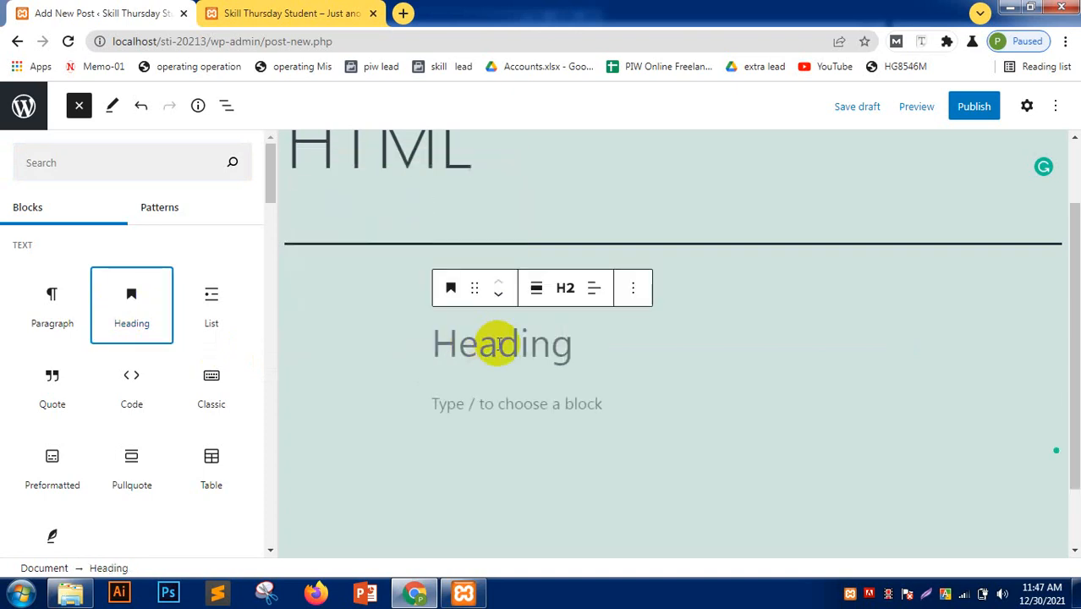
click(479, 343)
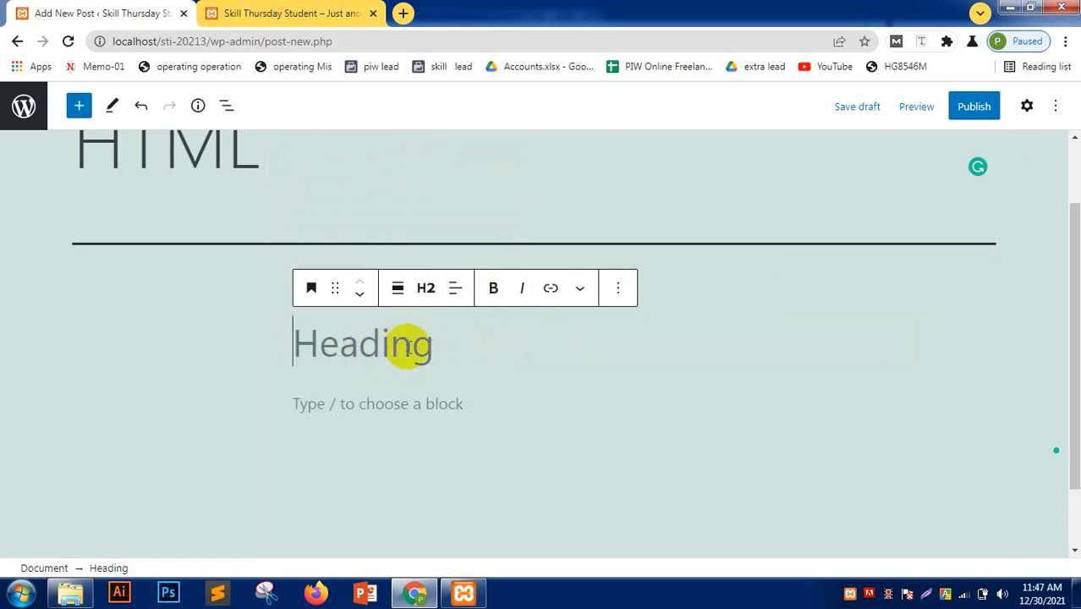
text(C)
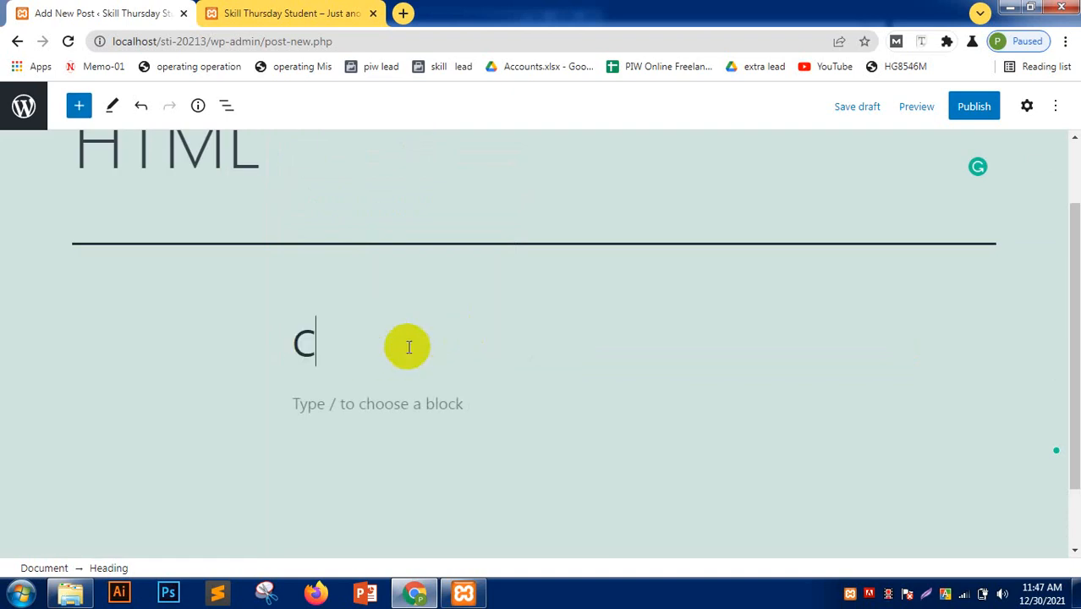
key(BackSpace)
text(Here )
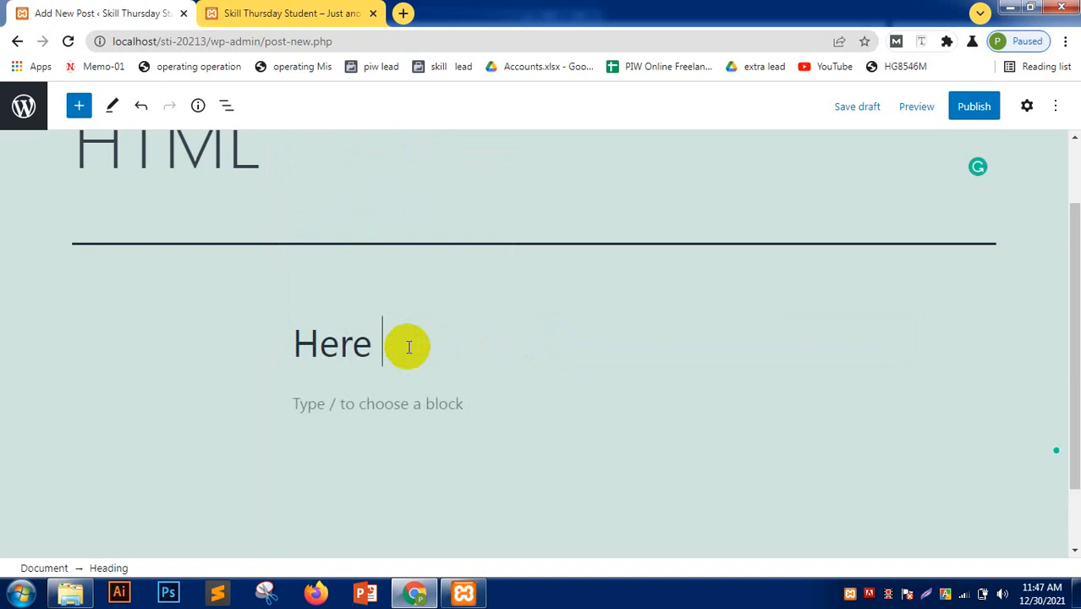
text(Is Content)
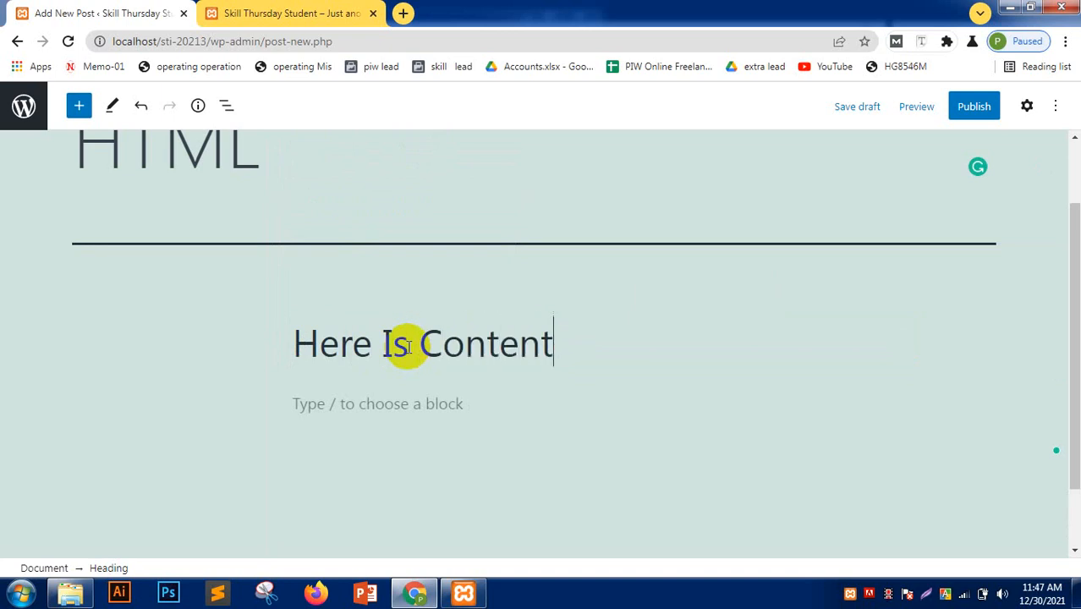
text( Of HT)
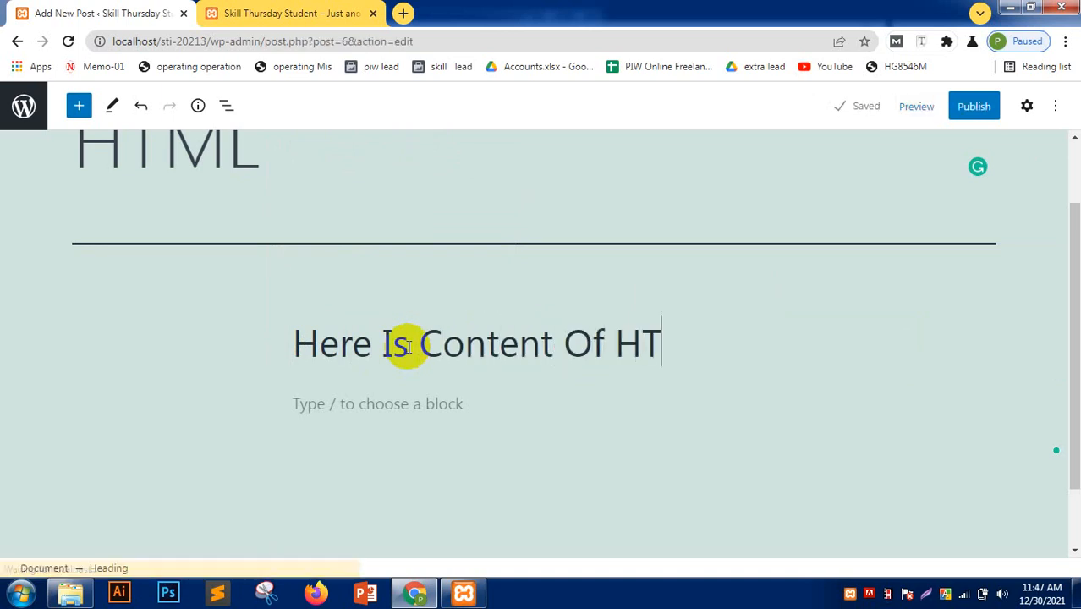
text(ML )
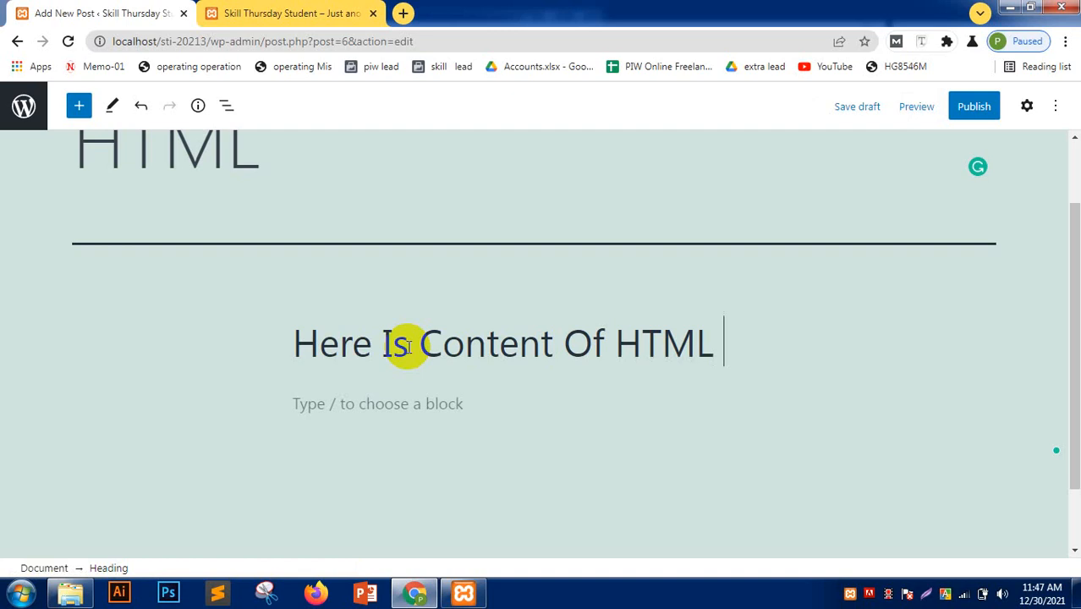
text(Elem)
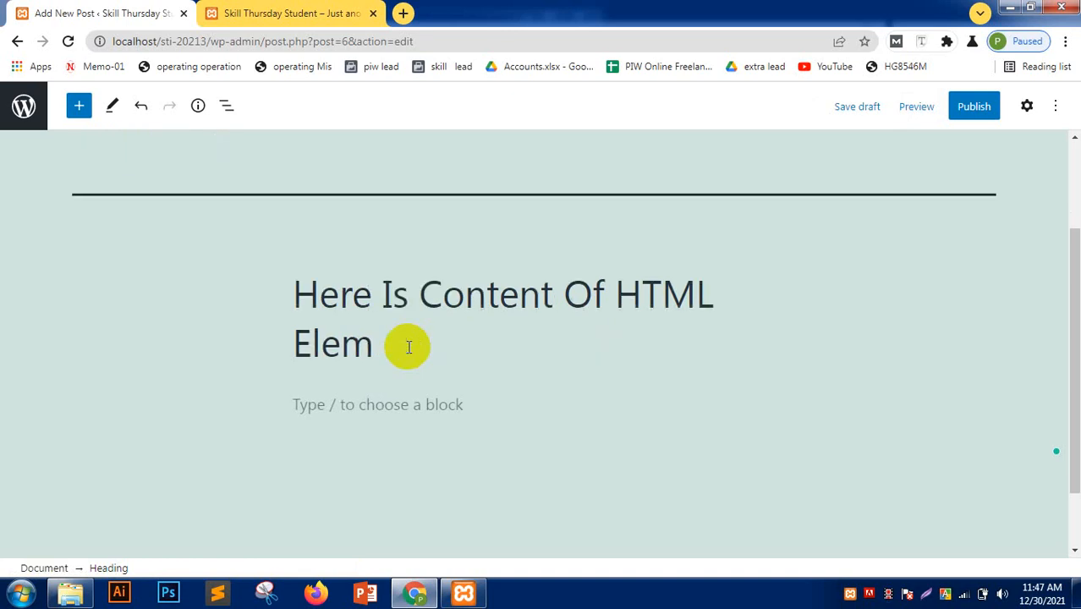
text(ents)
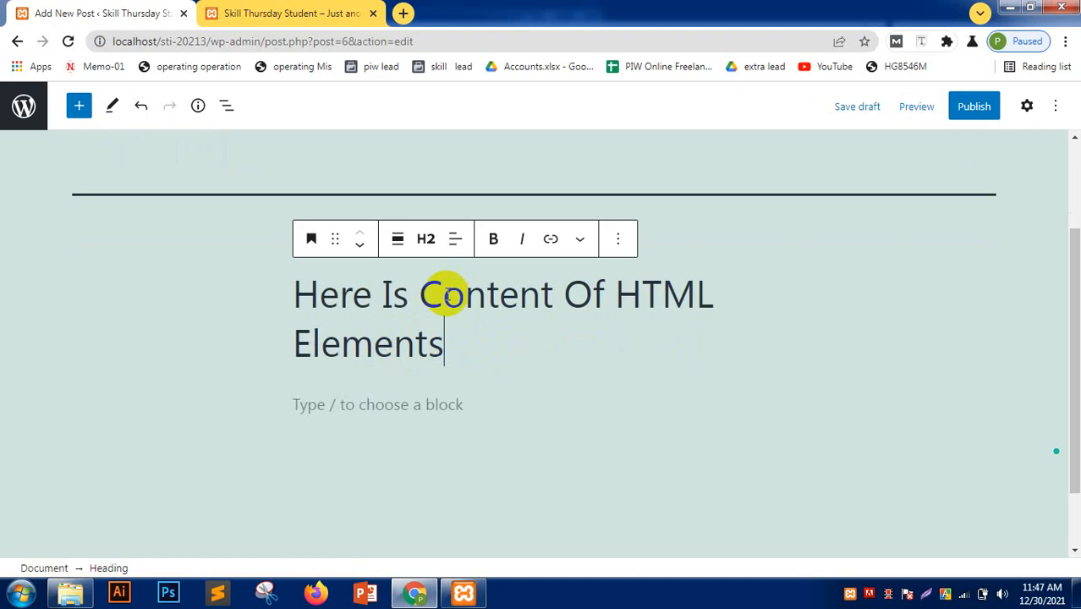
- Set the heading to level H3 and centre its text
click(426, 241)
click(426, 287)
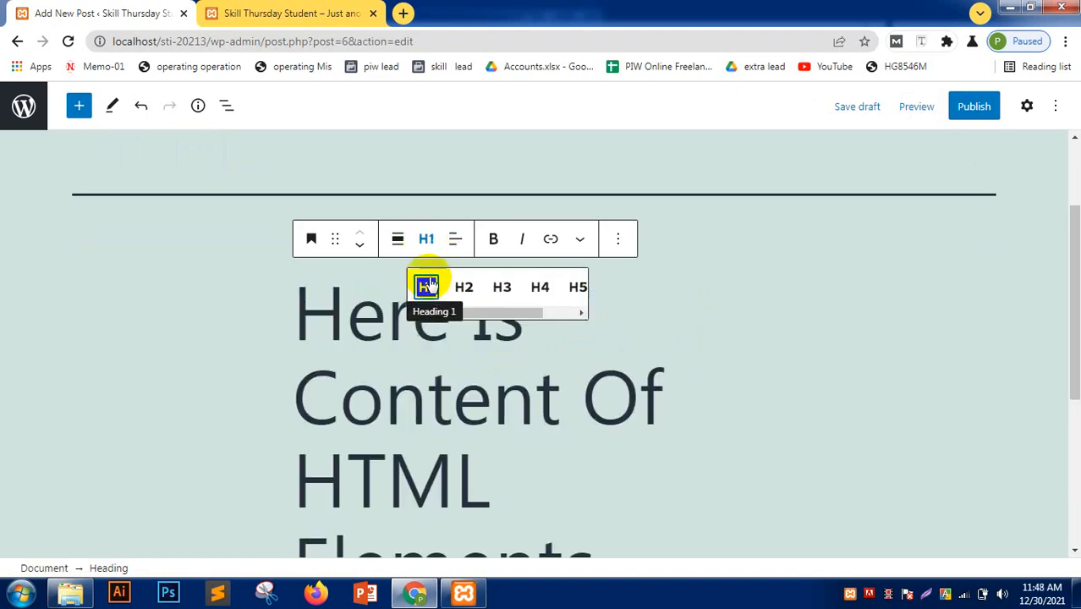
click(430, 243)
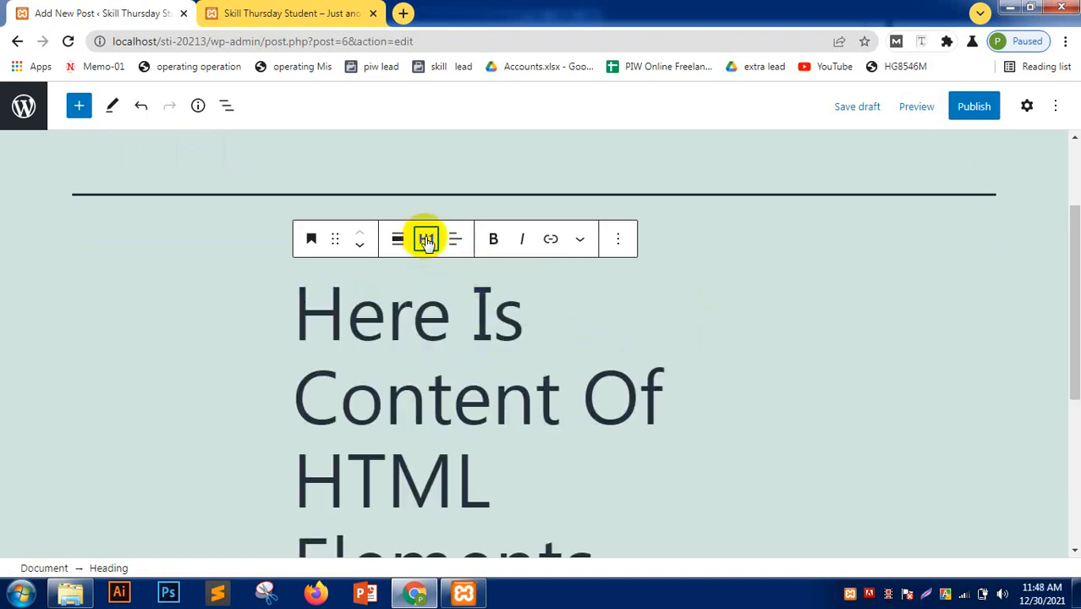
click(426, 239)
click(502, 287)
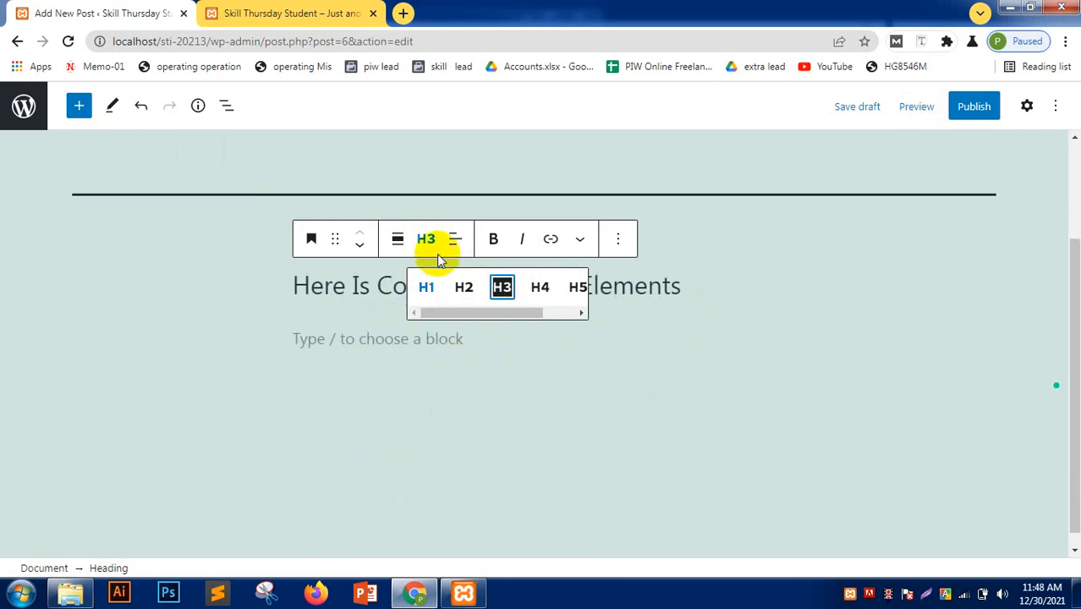
click(456, 239)
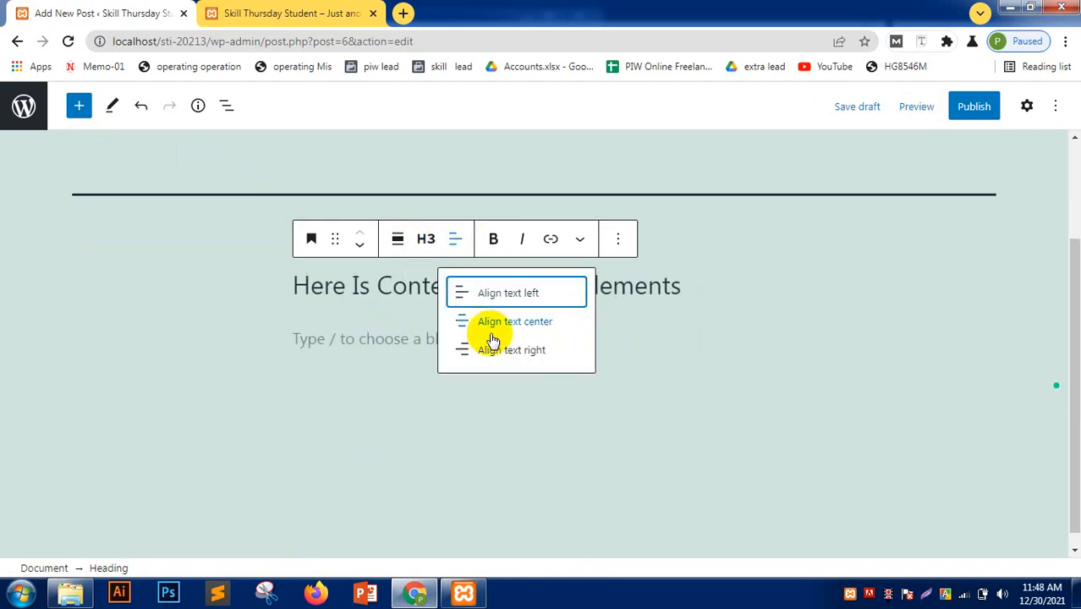
click(518, 321)
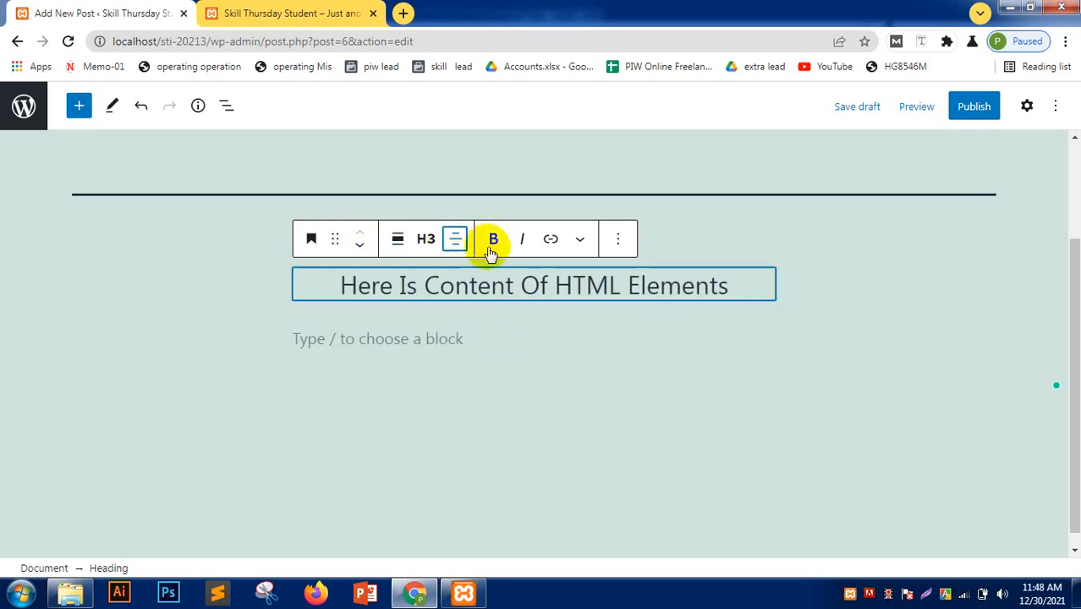
- Make 'HTML' bold and 'Elements' italic in the heading, then select 'Content'
double_click(455, 285)
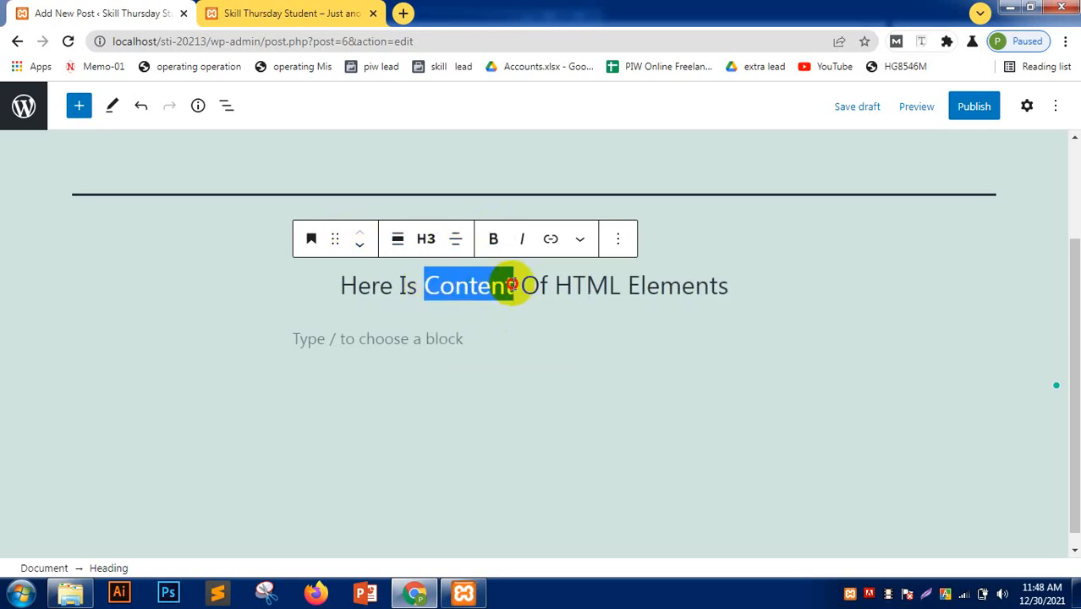
drag(556, 285, 624, 285)
click(495, 240)
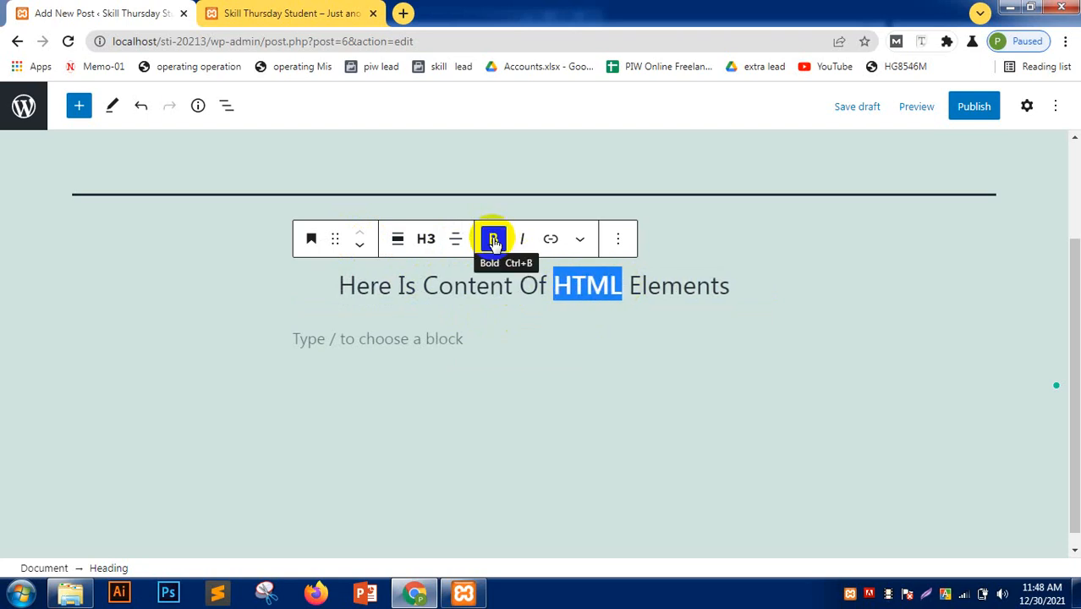
click(526, 328)
click(520, 285)
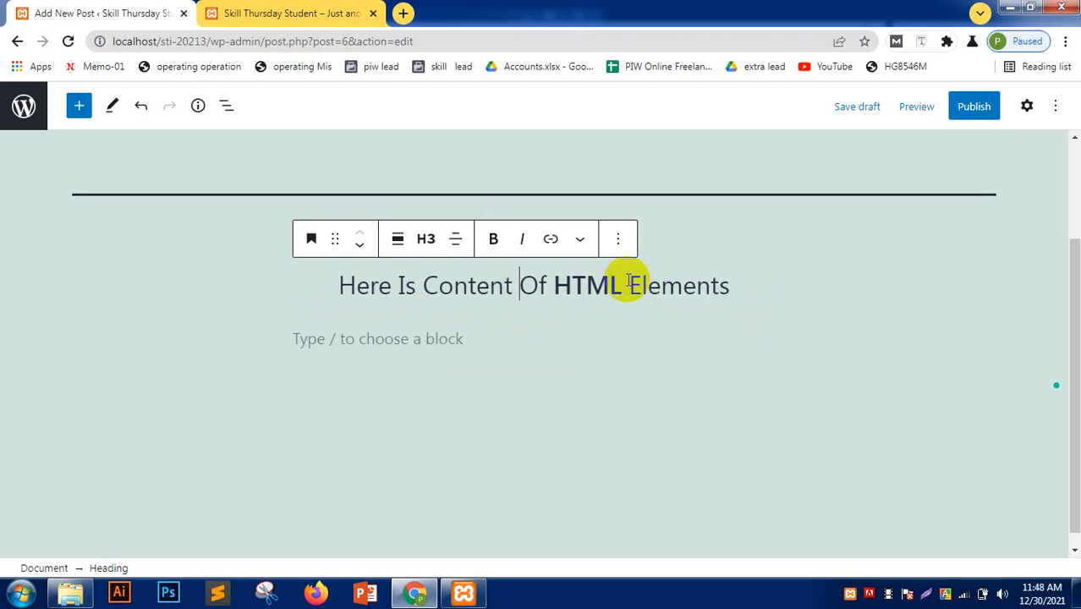
drag(628, 284, 730, 292)
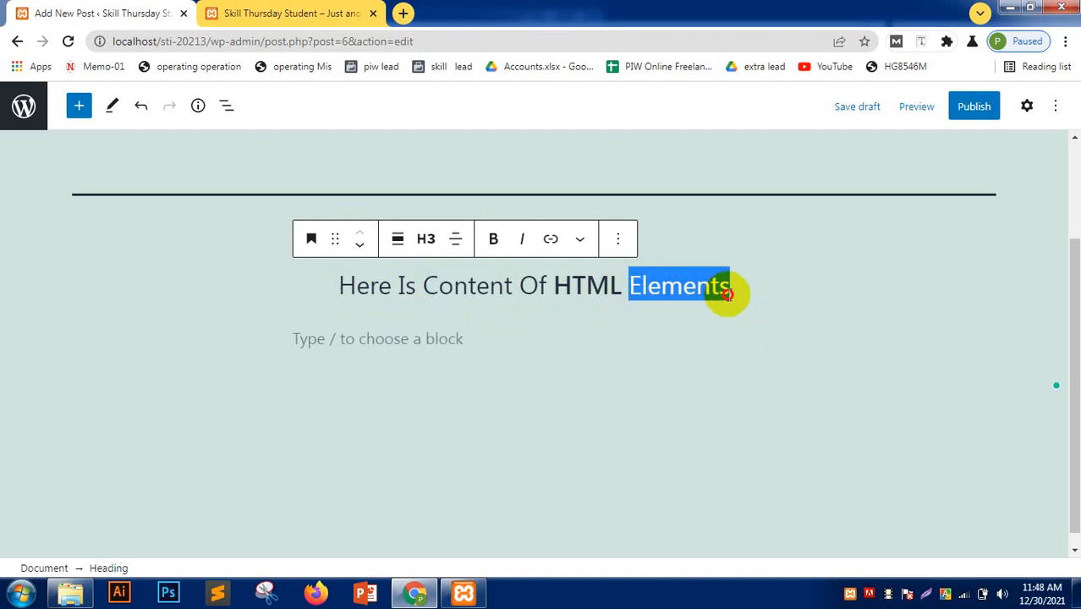
click(520, 239)
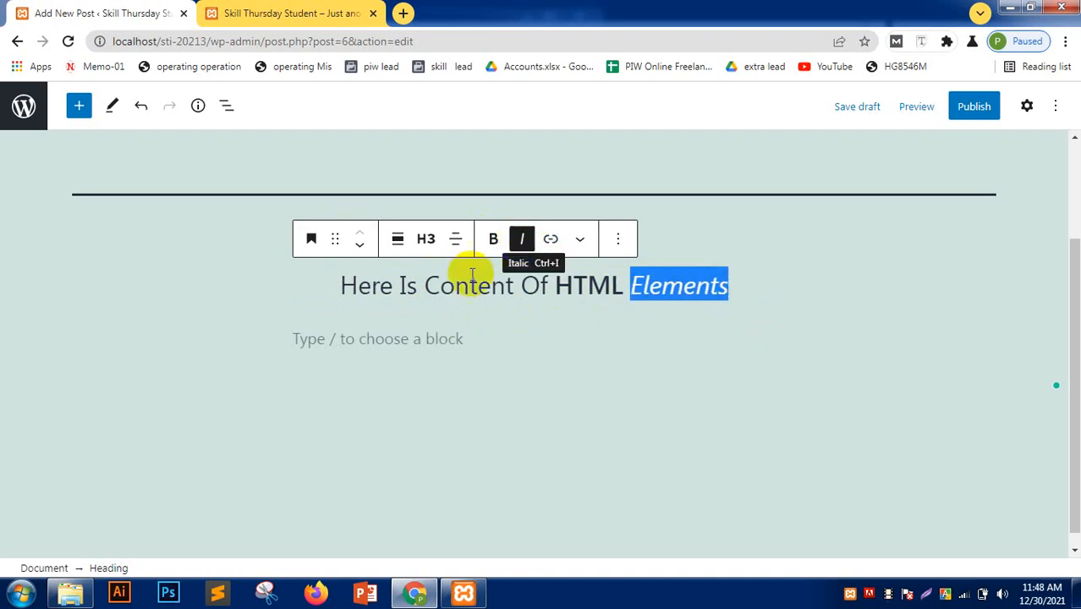
drag(423, 285, 516, 292)
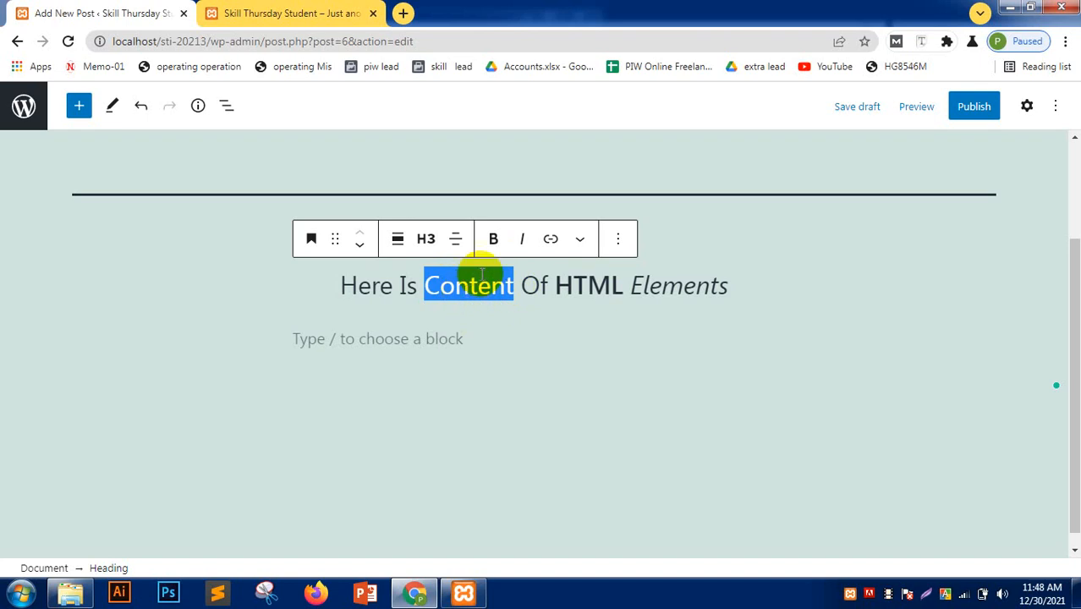
click(556, 237)
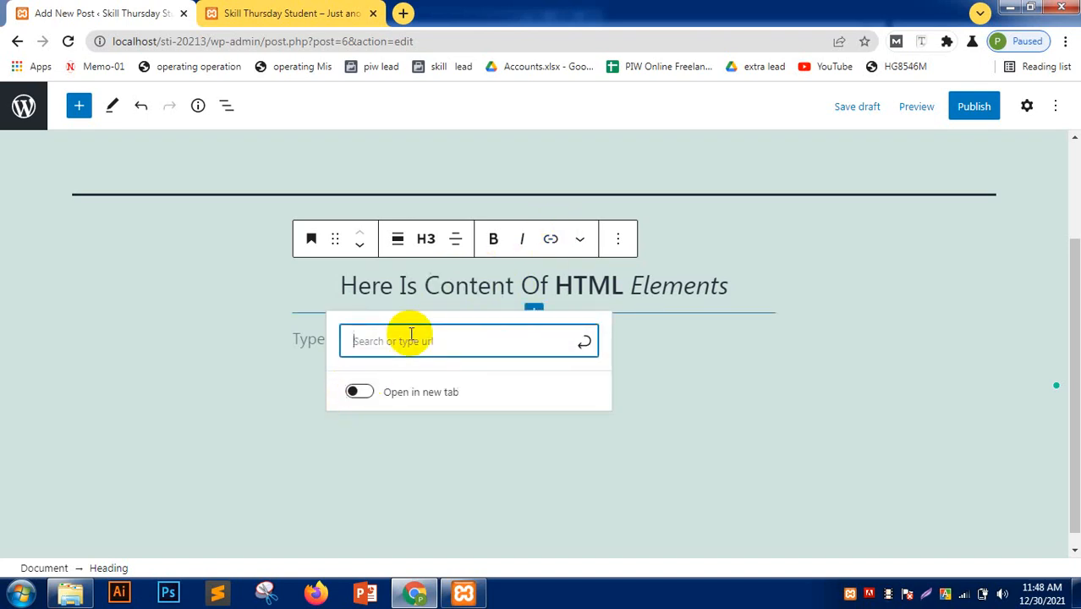
text(https://html.com)
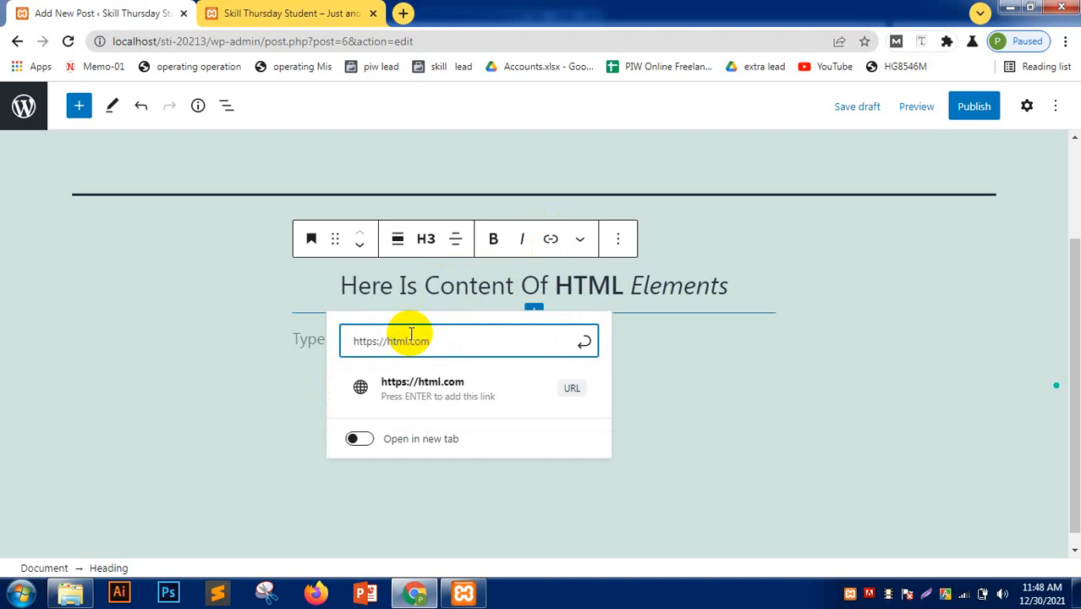
text(/)
click(482, 396)
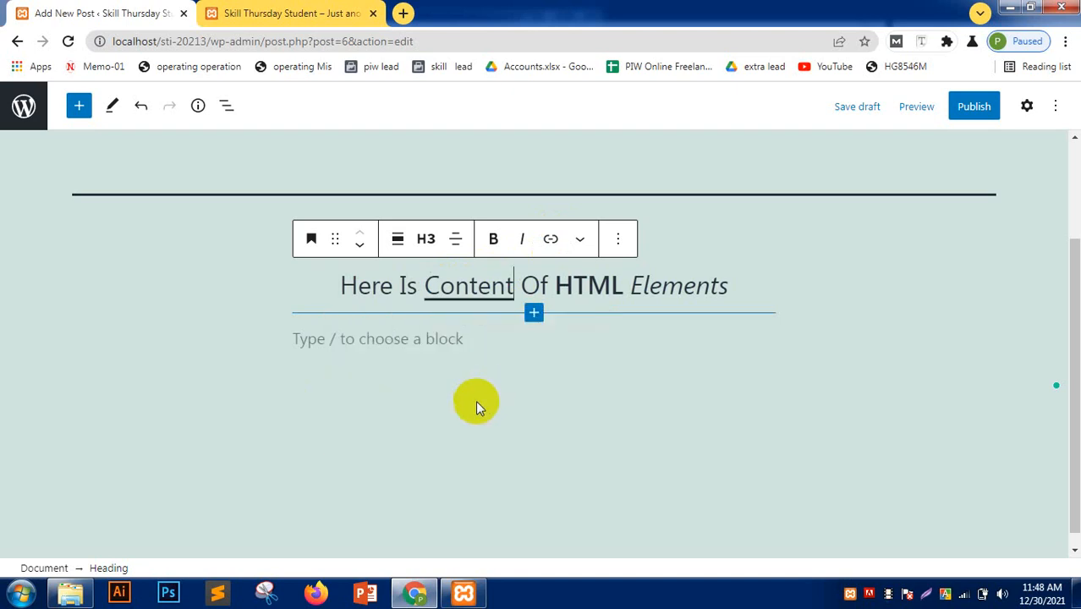
click(549, 240)
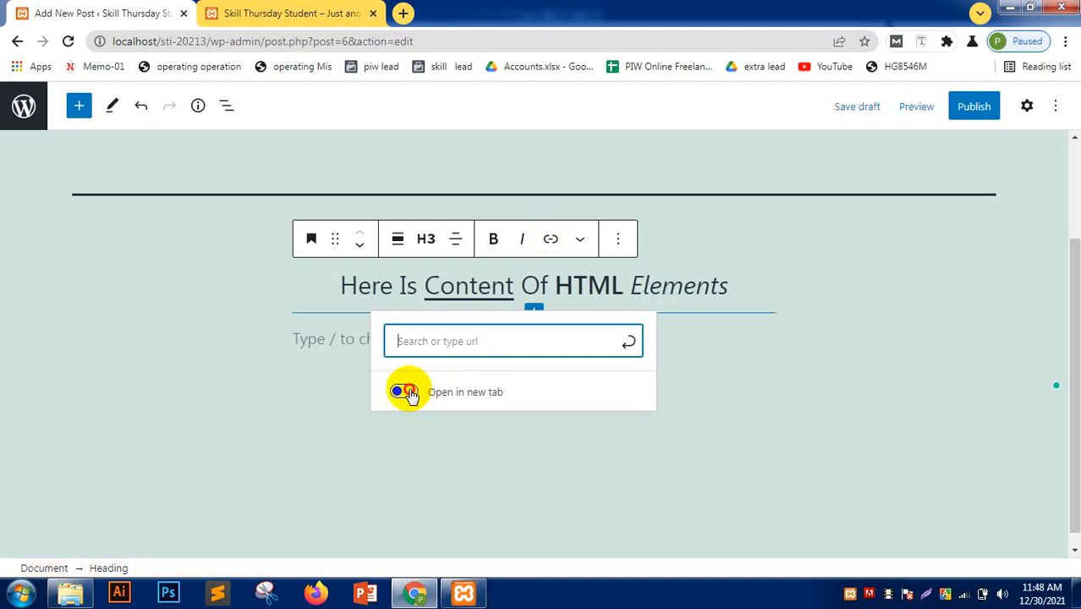
click(406, 392)
click(304, 435)
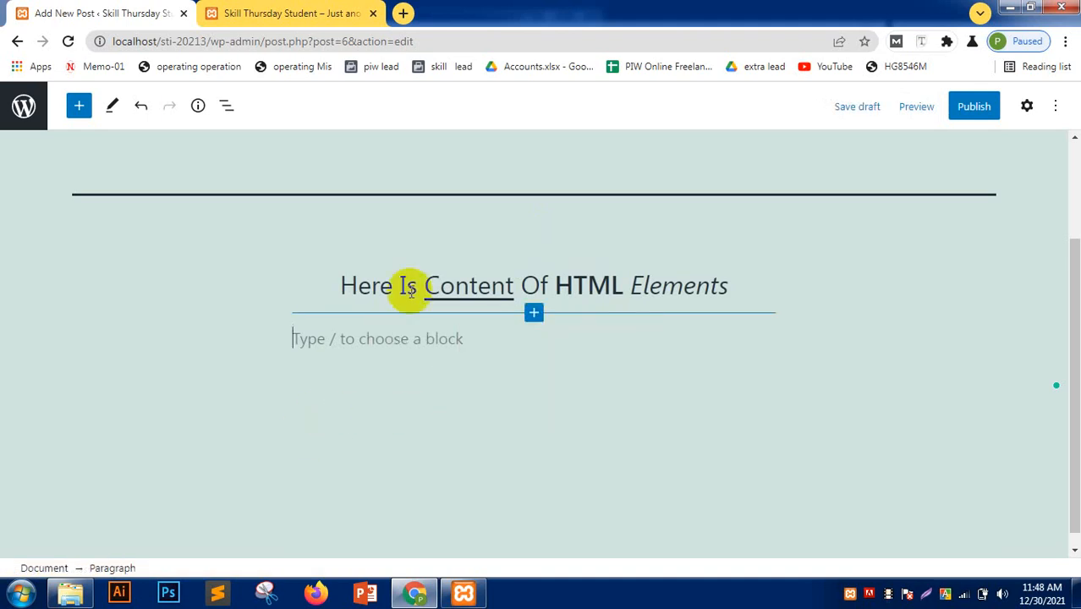
click(379, 280)
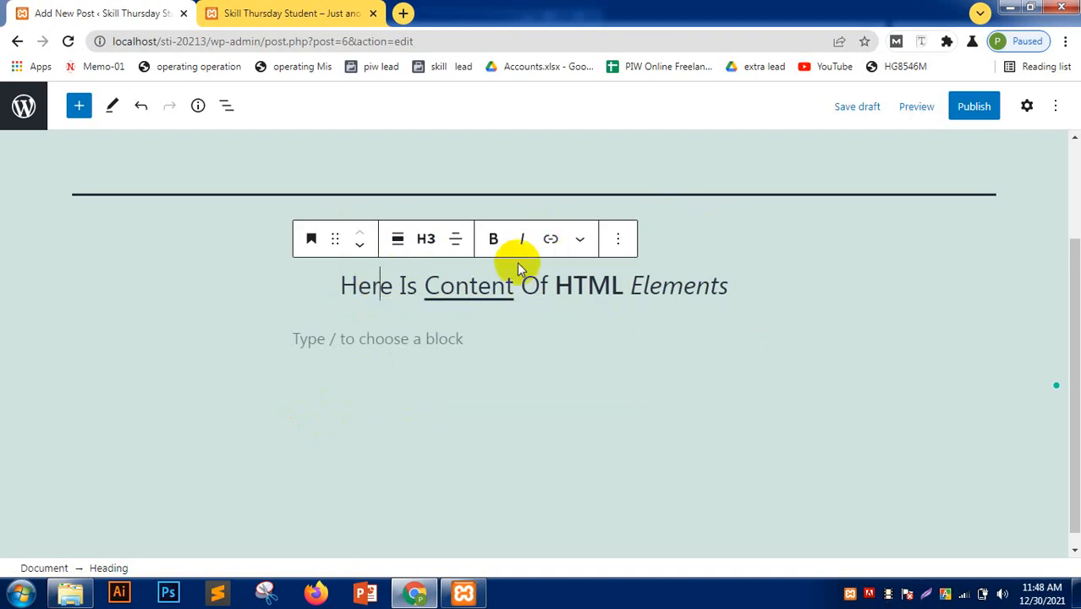
- Try dragging a Paragraph block from the block inserter under the heading
click(361, 344)
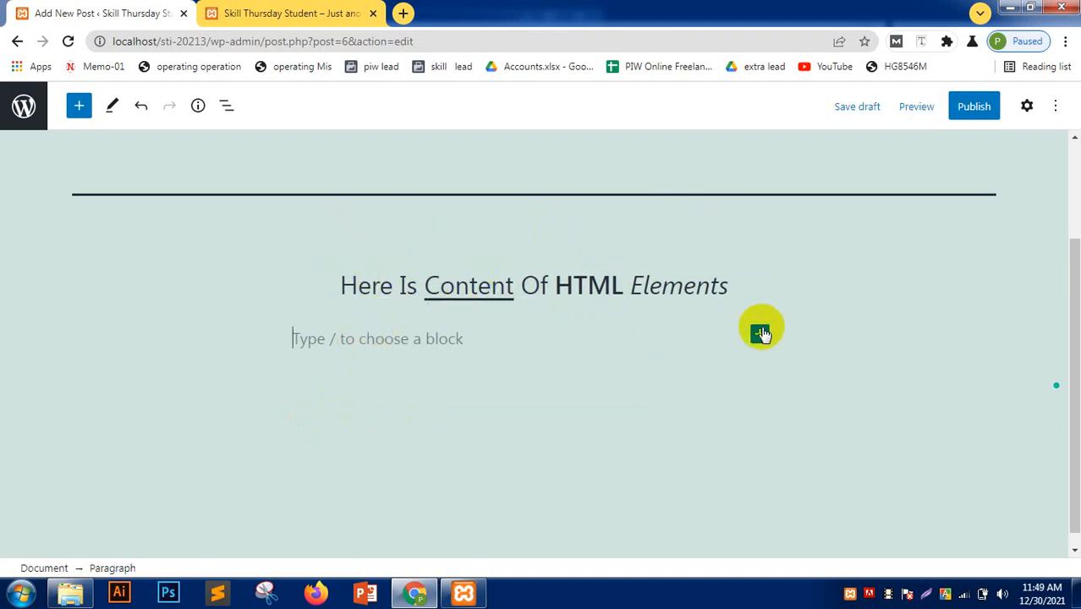
click(756, 331)
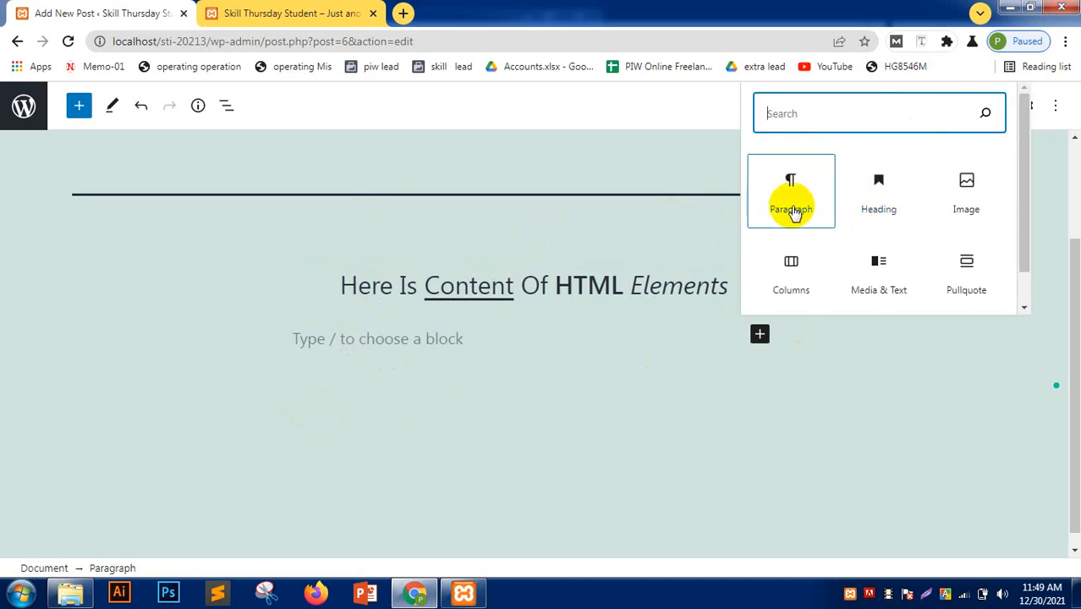
drag(793, 196, 471, 360)
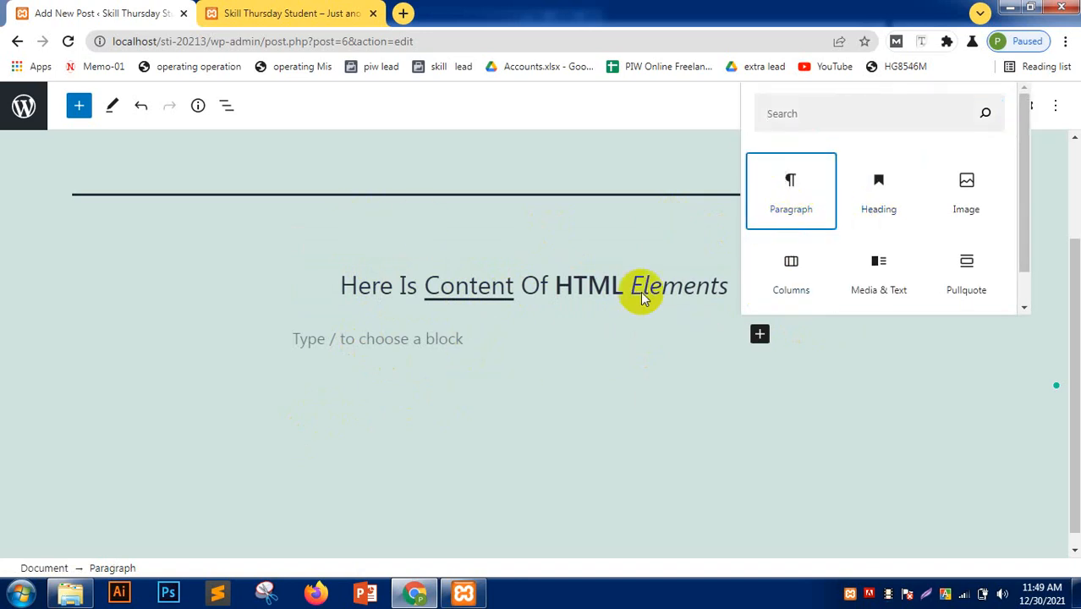
click(811, 197)
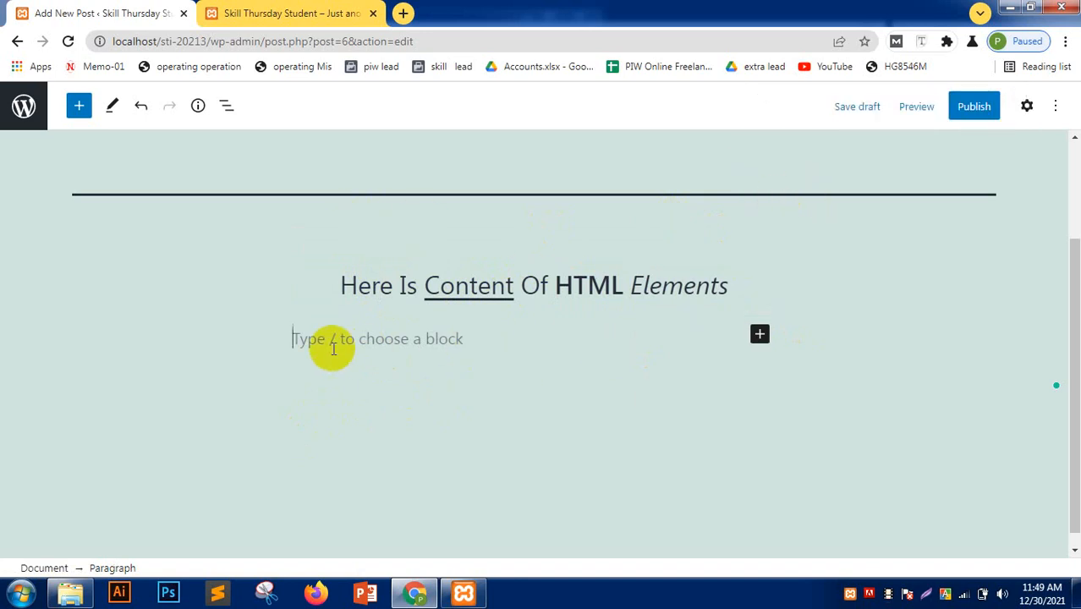
click(79, 104)
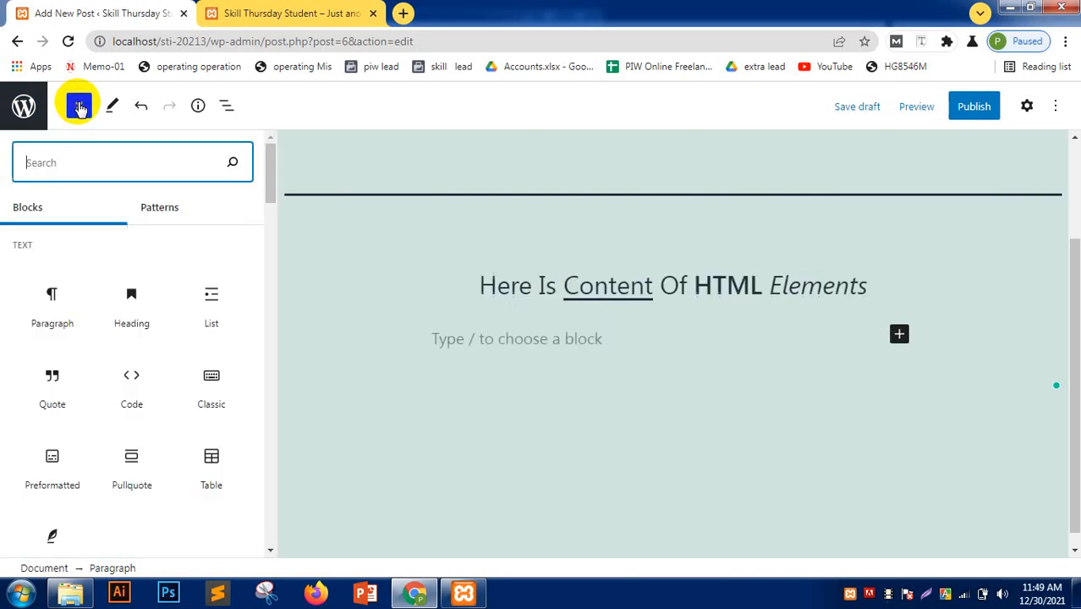
drag(49, 289, 553, 341)
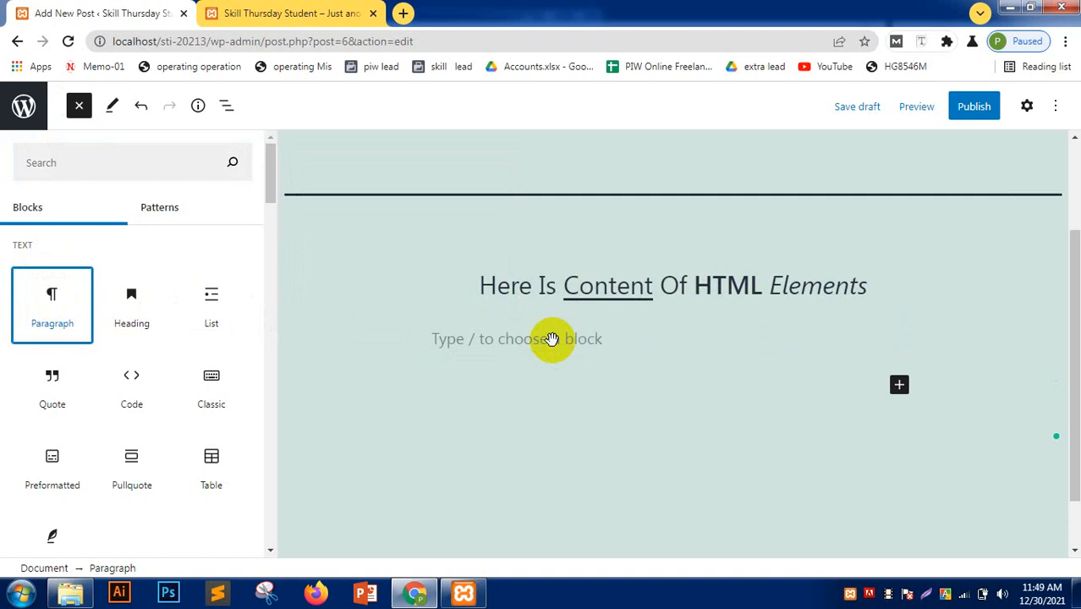
scroll(550, 355, down, 1)
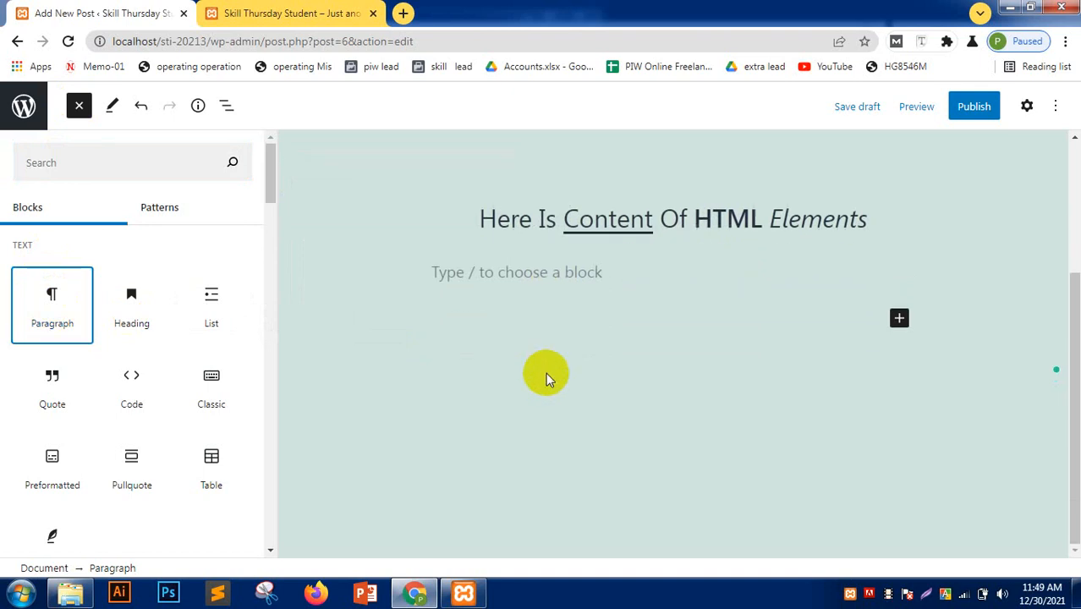
click(510, 270)
- Add a Paragraph block below the heading, tidy the empty paragraphs, and open a new browser tab
click(80, 106)
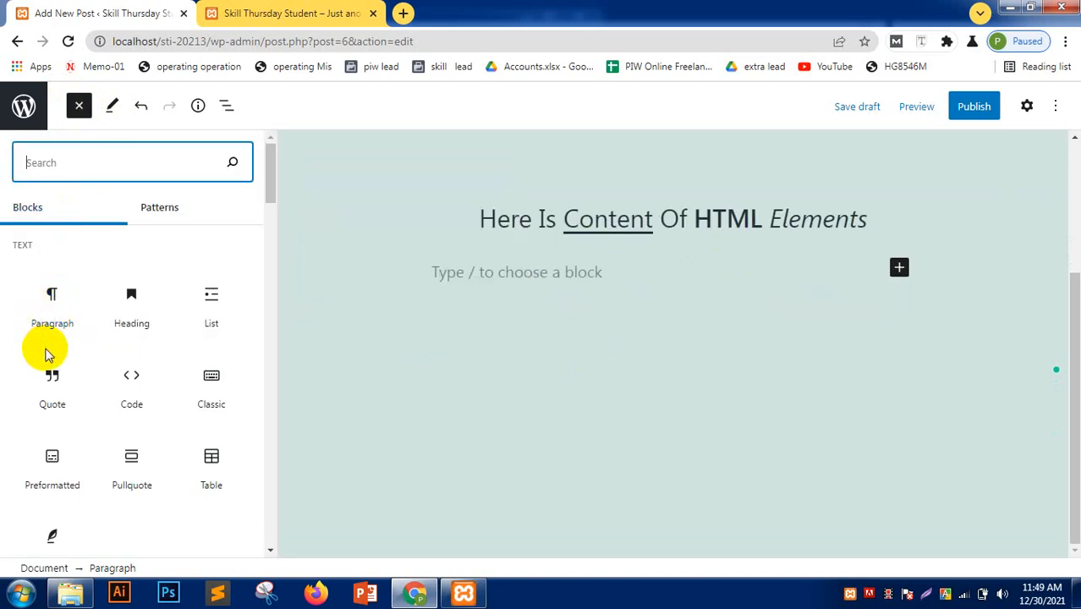
scroll(49, 370, down, 1)
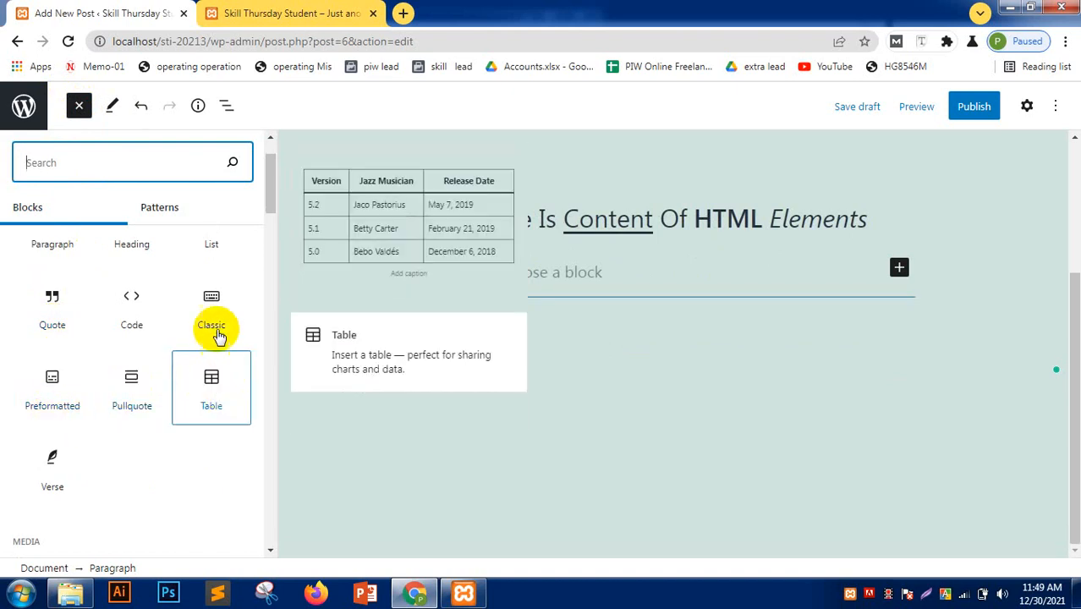
scroll(38, 351, up, 1)
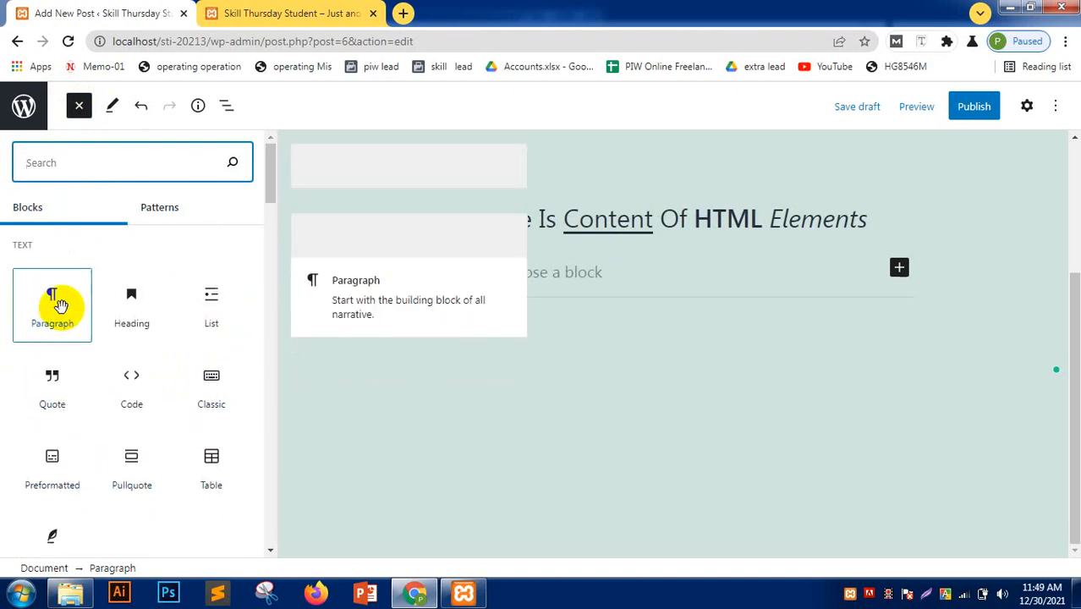
drag(55, 318, 519, 285)
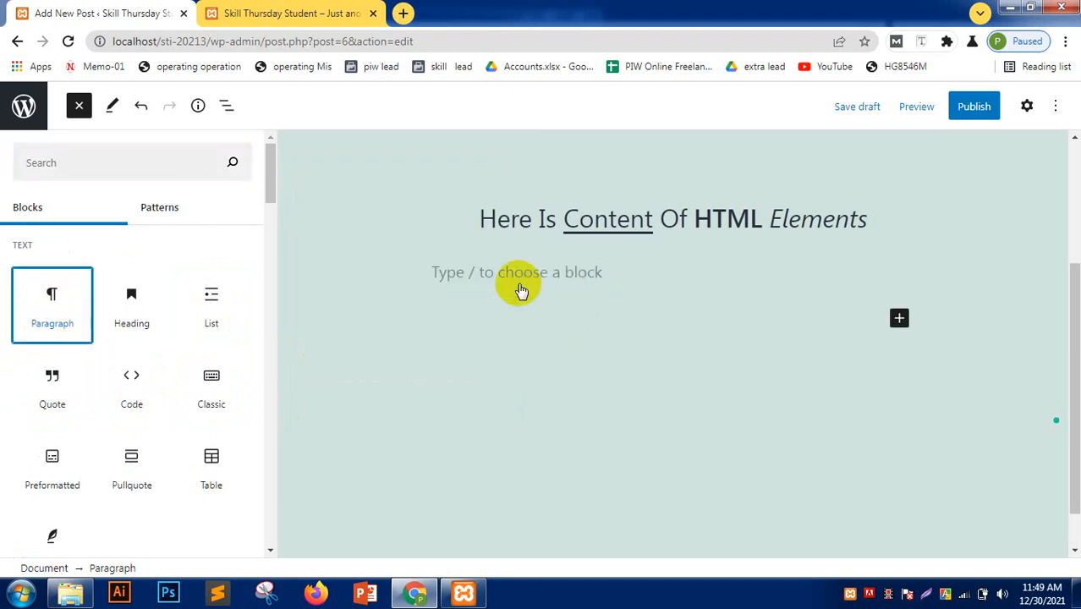
mouse_move(31, 326)
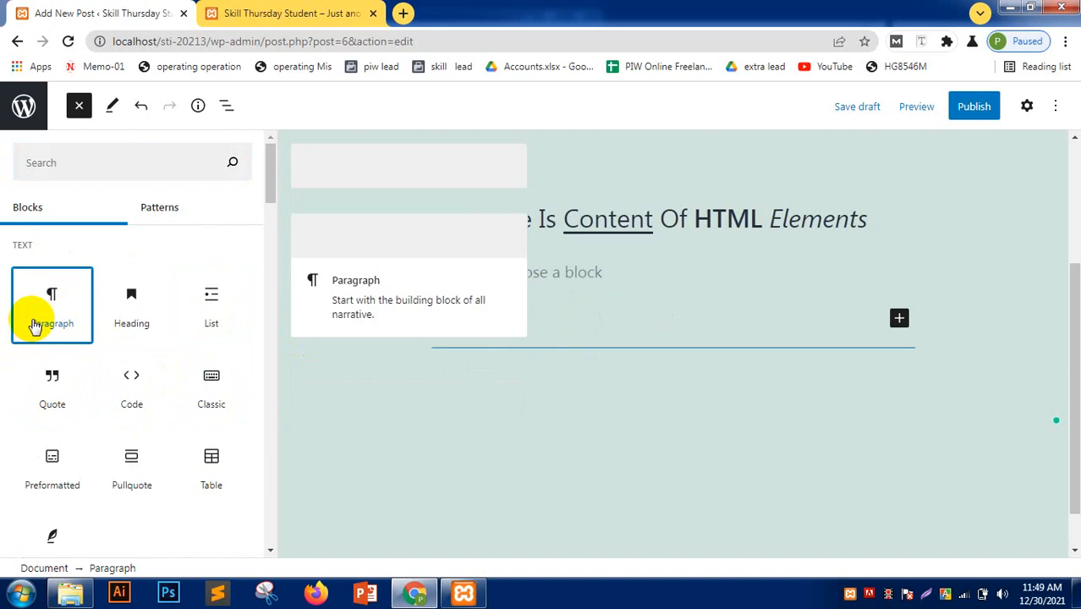
click(536, 277)
key(Return)
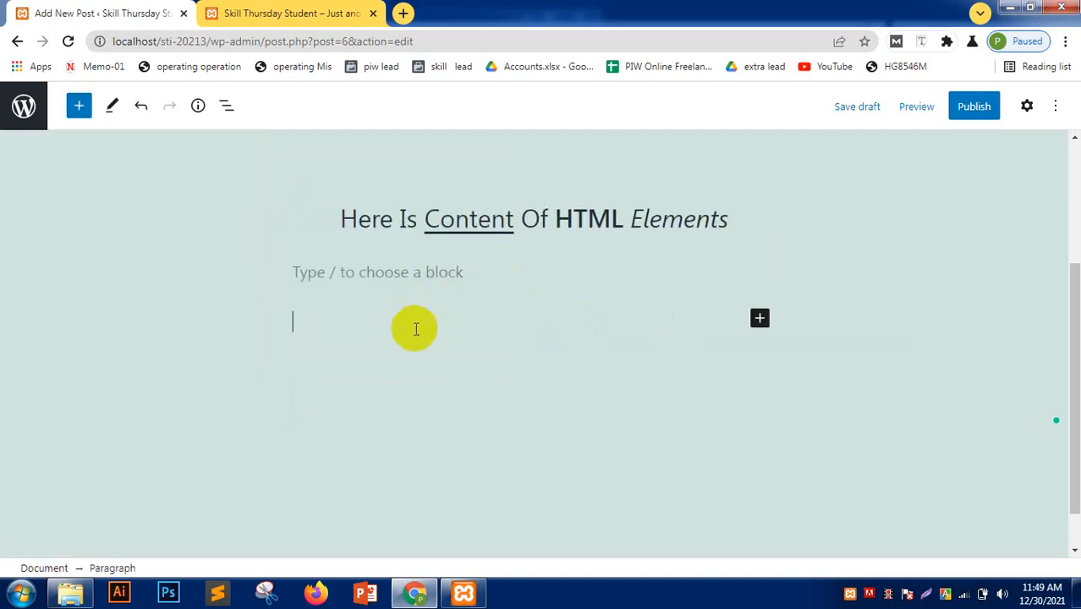
key(BackSpace)
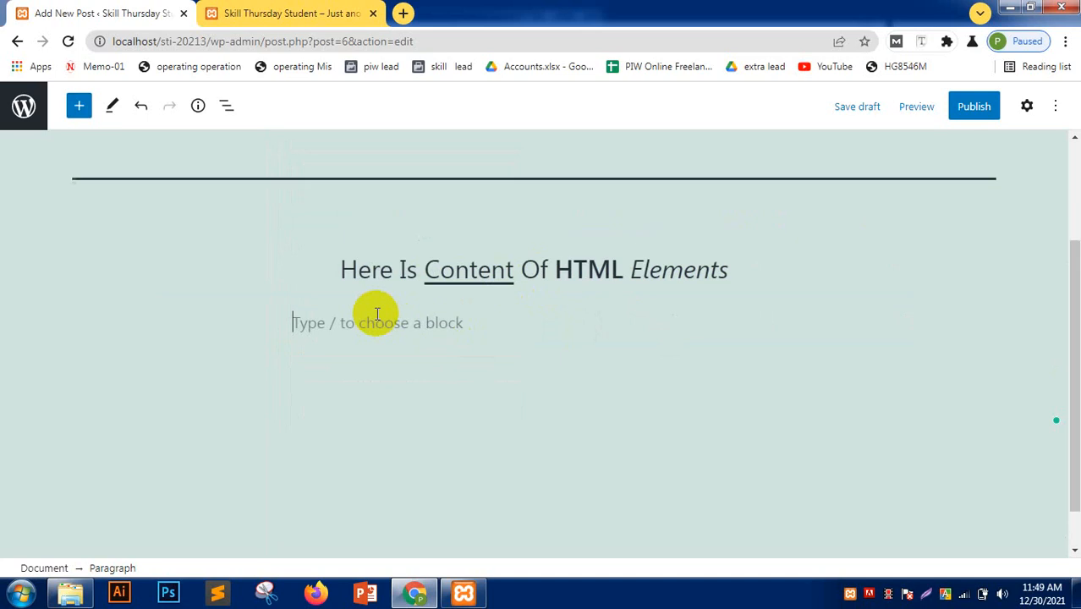
click(369, 316)
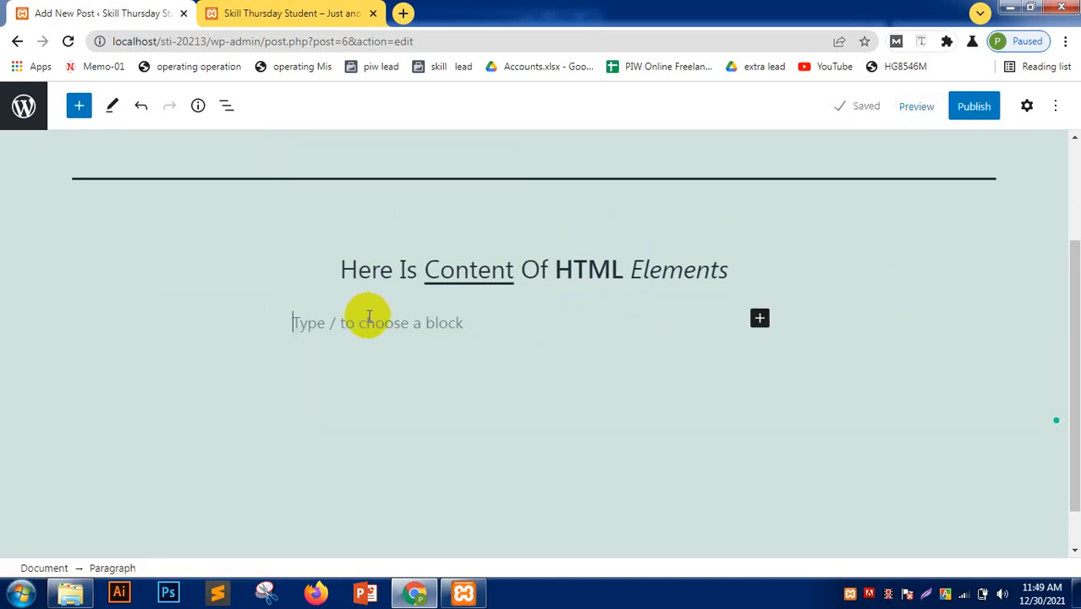
key(Return)
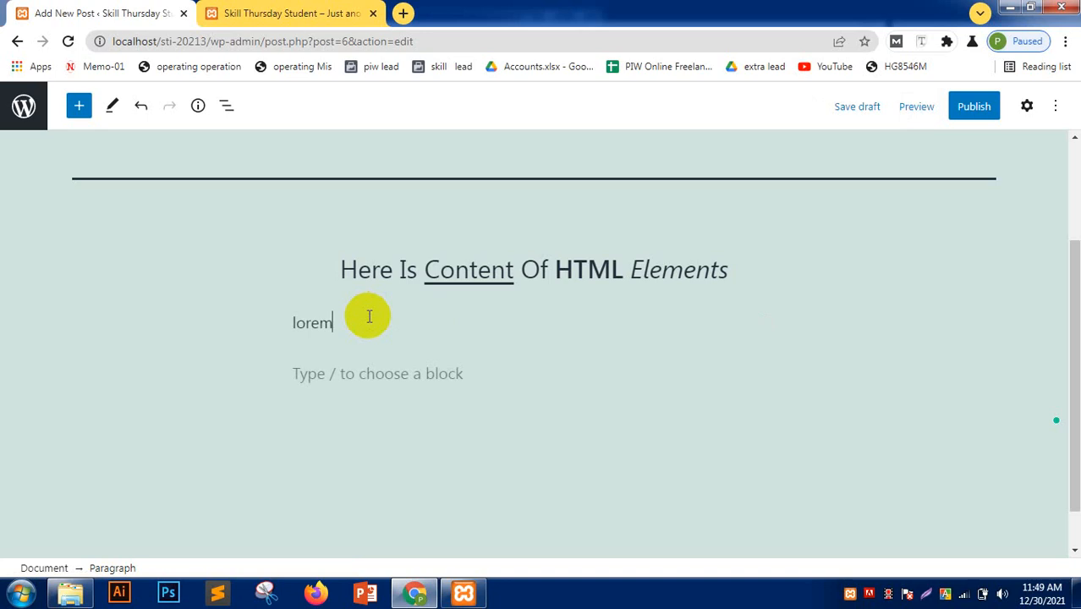
click(404, 14)
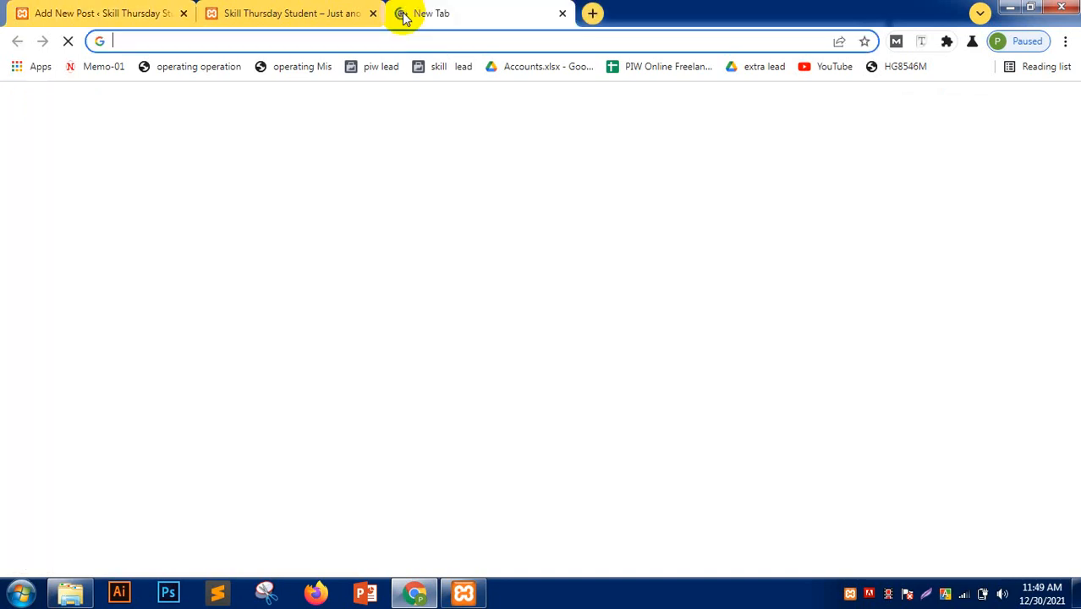
- Search 'lorem ipsum', copy lipsum.com's first Lorem Ipsum paragraph, and return to the post editor
text(lo)
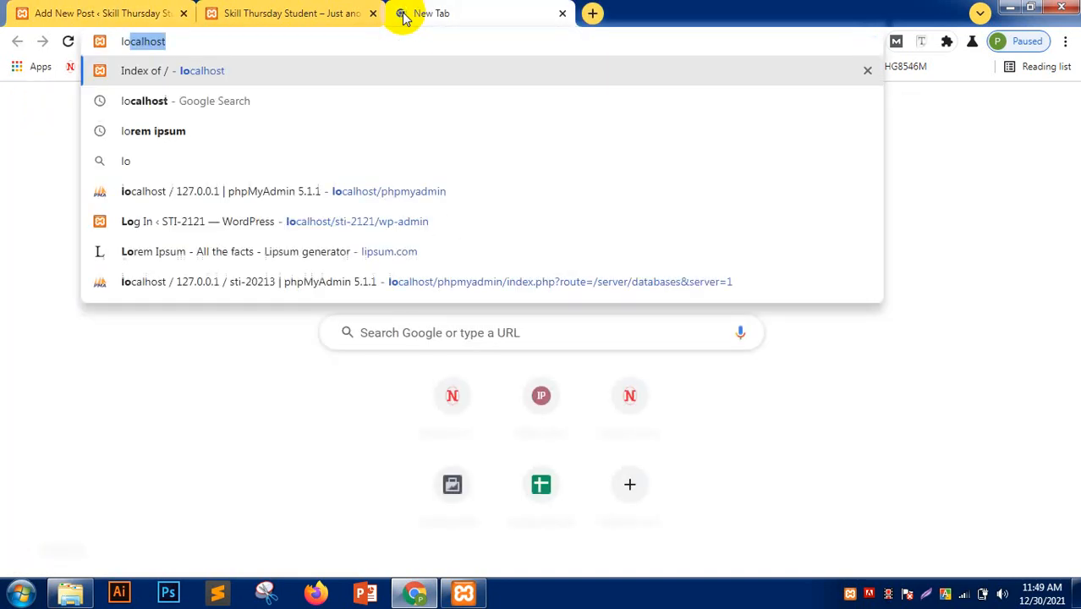
text(rem ipsum)
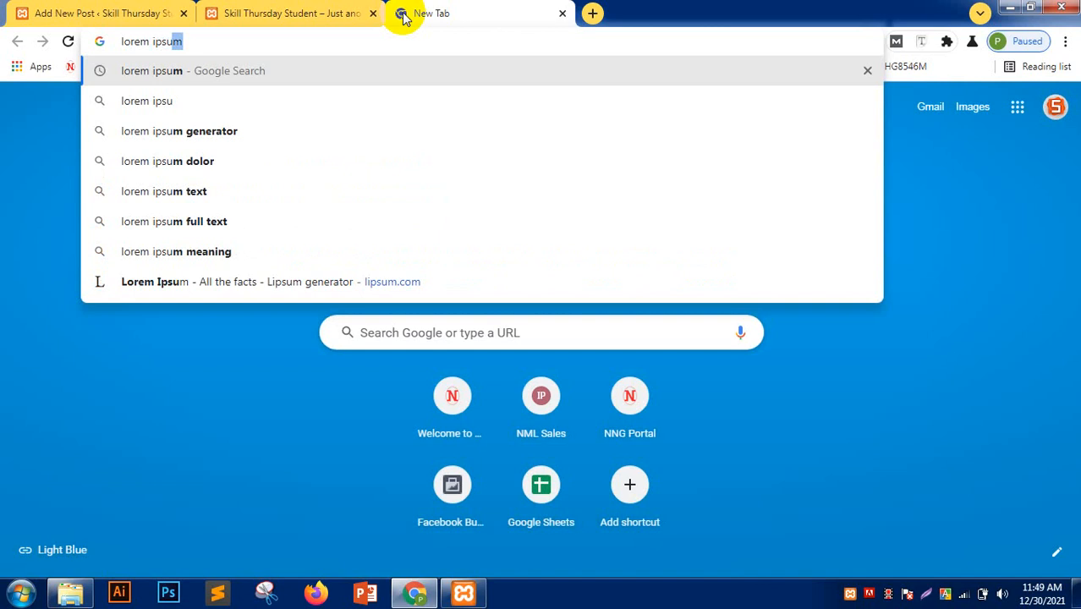
key(Return)
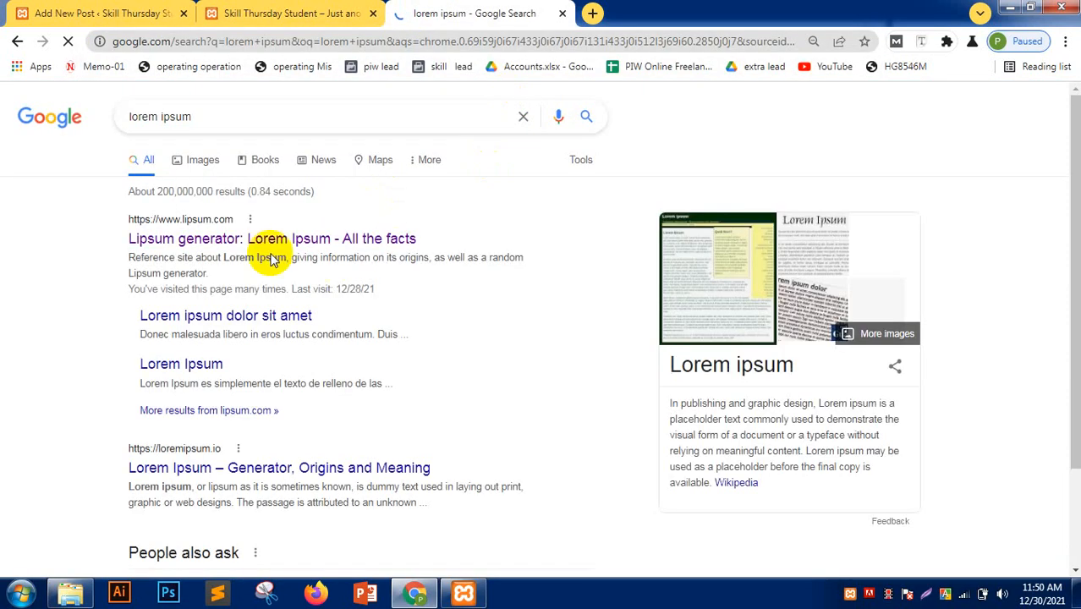
click(257, 240)
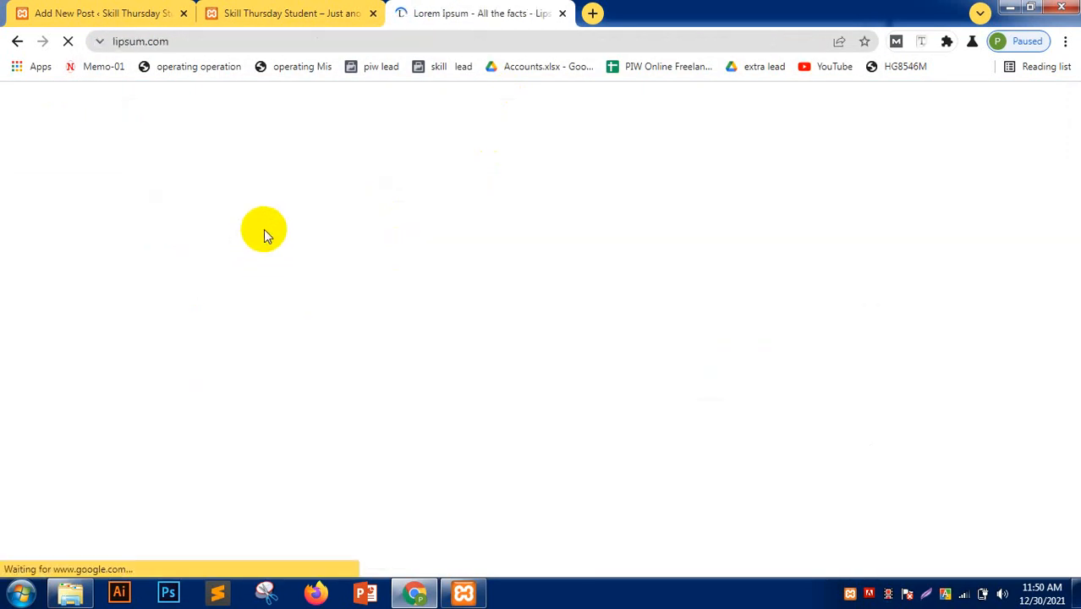
scroll(264, 326, down, 2)
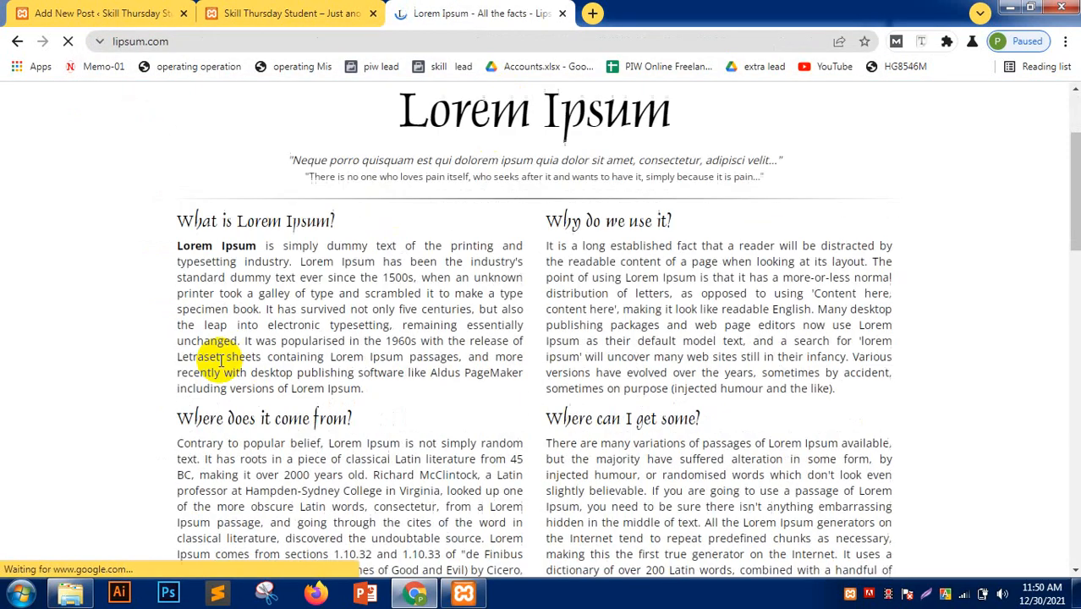
drag(178, 247, 336, 364)
click(337, 364)
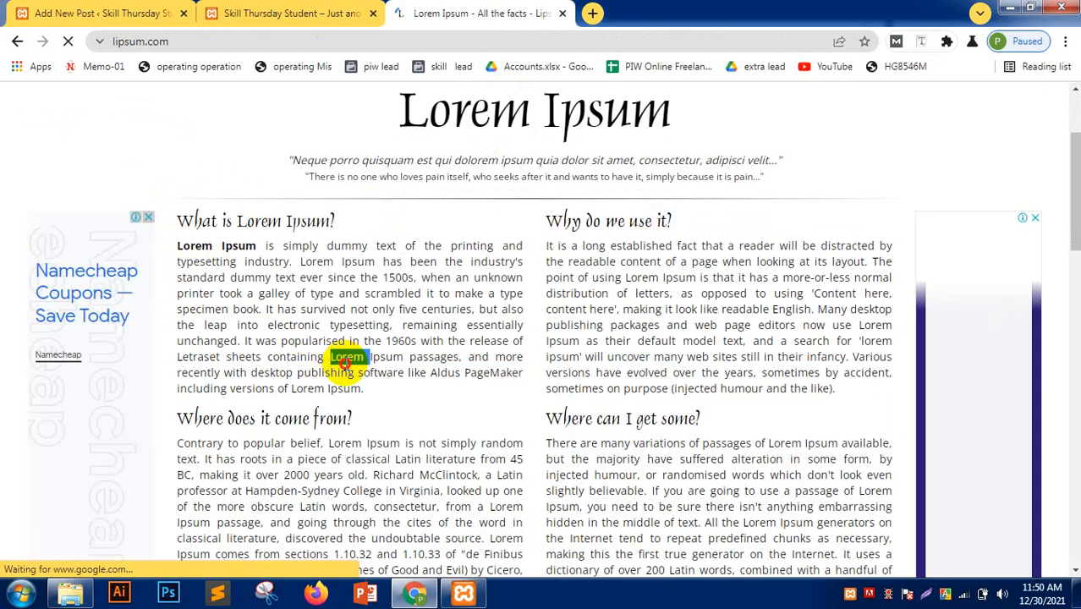
triple_click(346, 362)
key(ctrl+c)
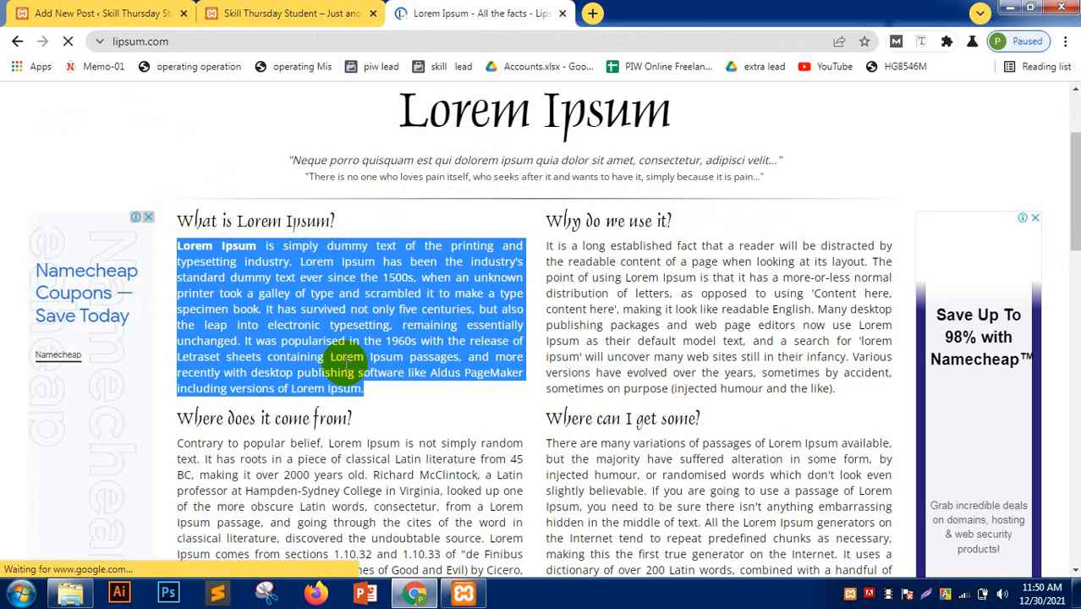
click(314, 9)
click(23, 8)
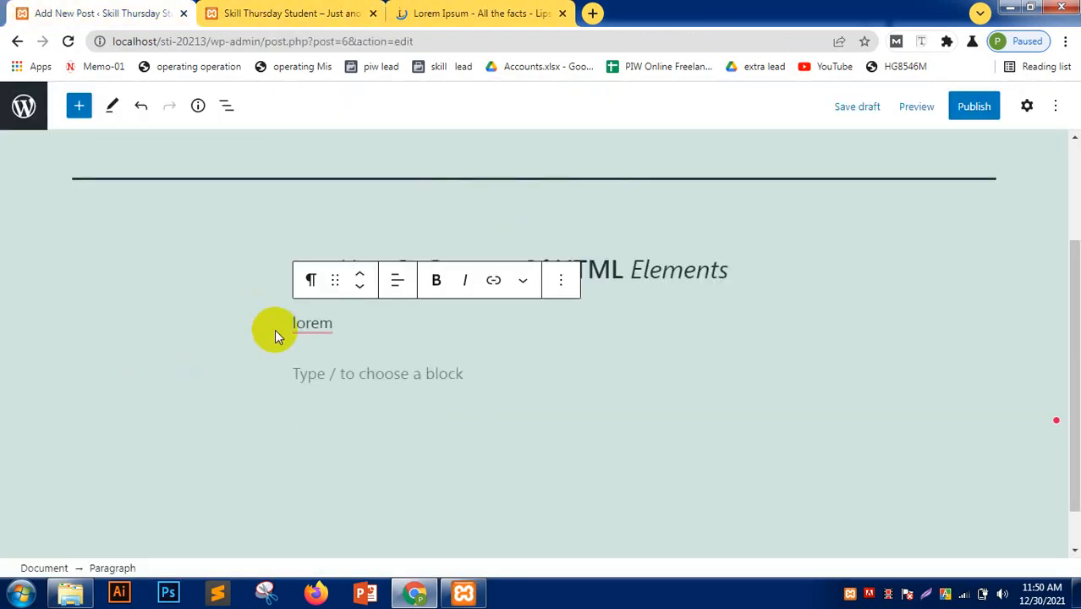
- Replace the placeholder word 'lorem' with the pasted Lorem Ipsum paragraph
double_click(274, 329)
key(ctrl+v)
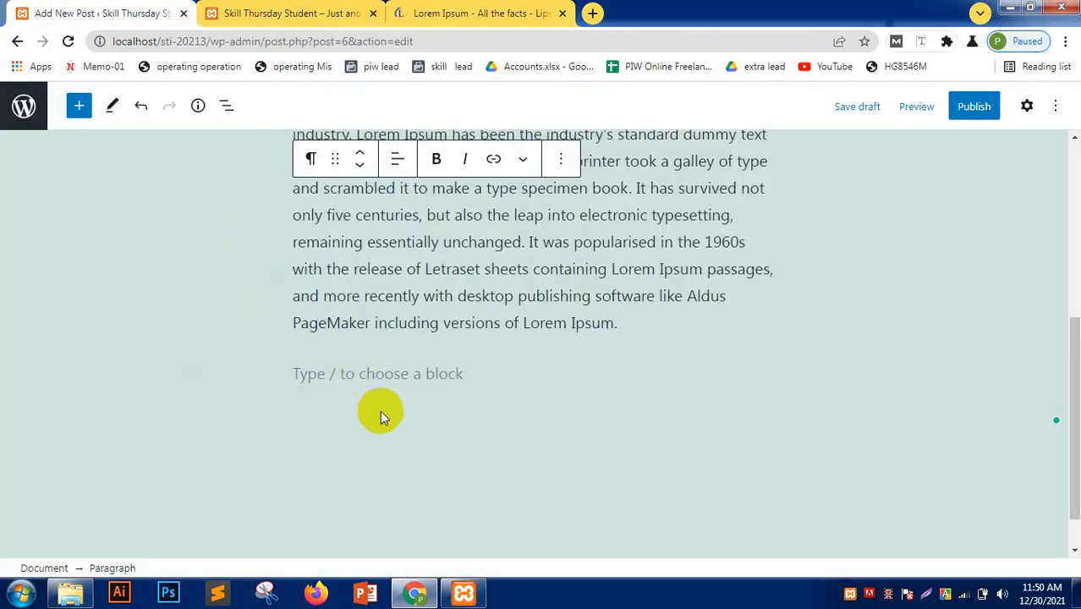
scroll(379, 411, up, 2)
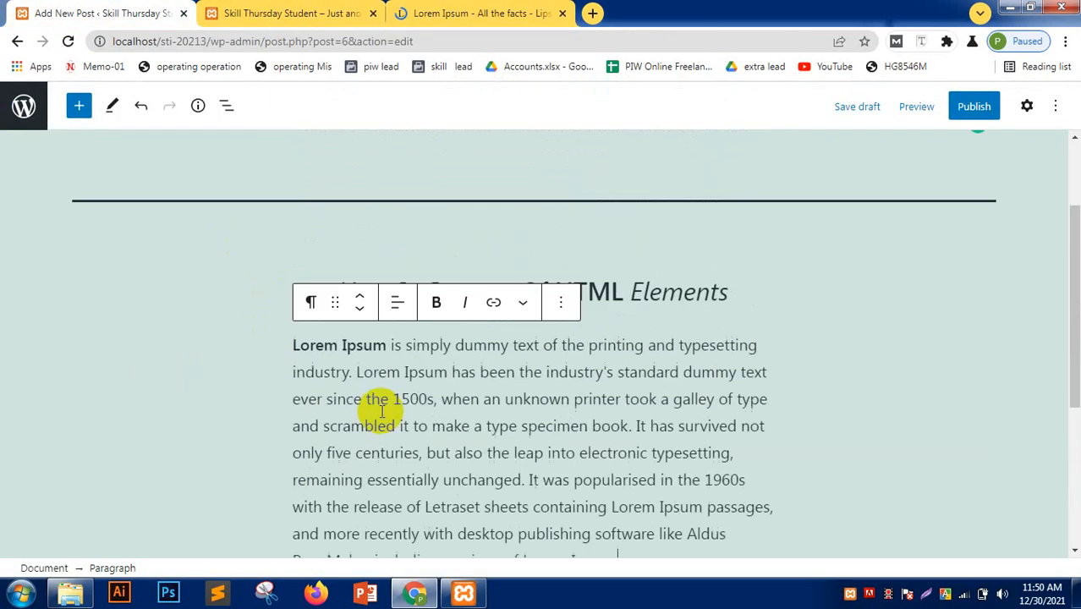
click(267, 385)
click(497, 292)
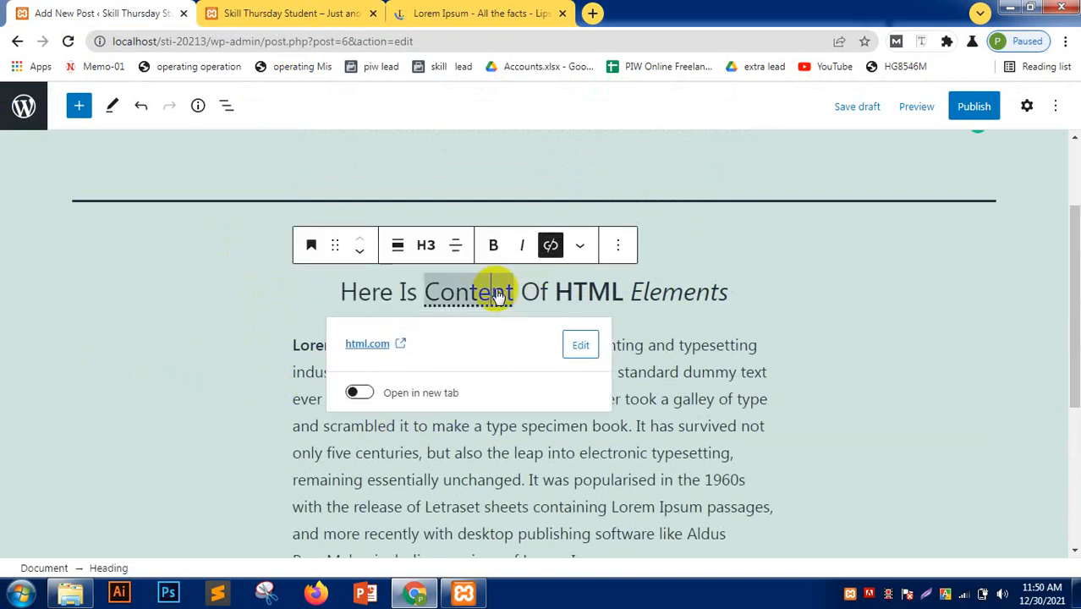
click(455, 426)
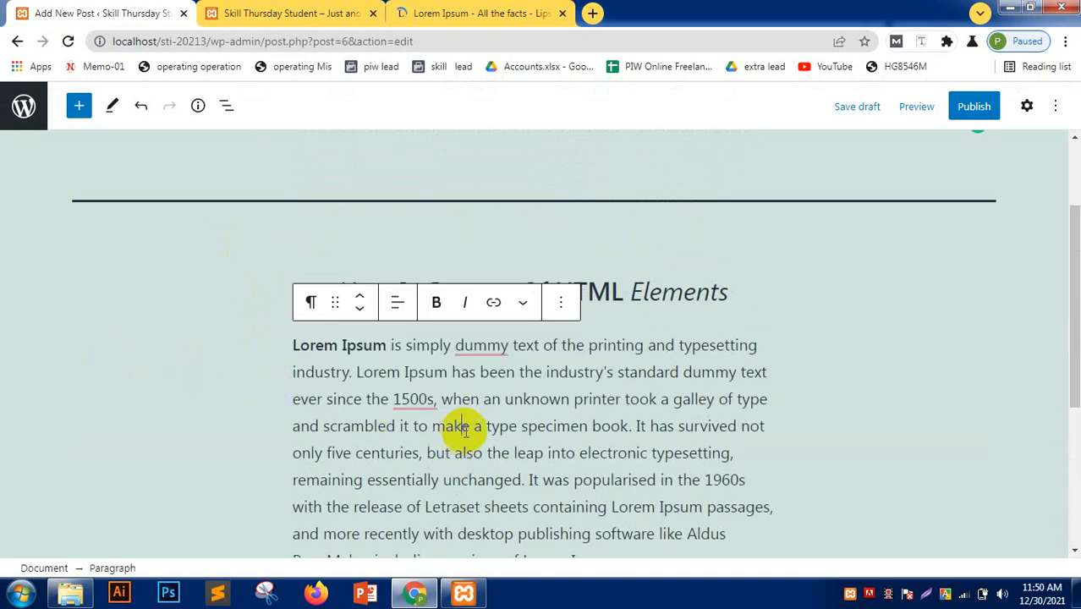
- Right-align the Lorem Ipsum paragraph, keeping it below the heading
click(398, 303)
click(442, 382)
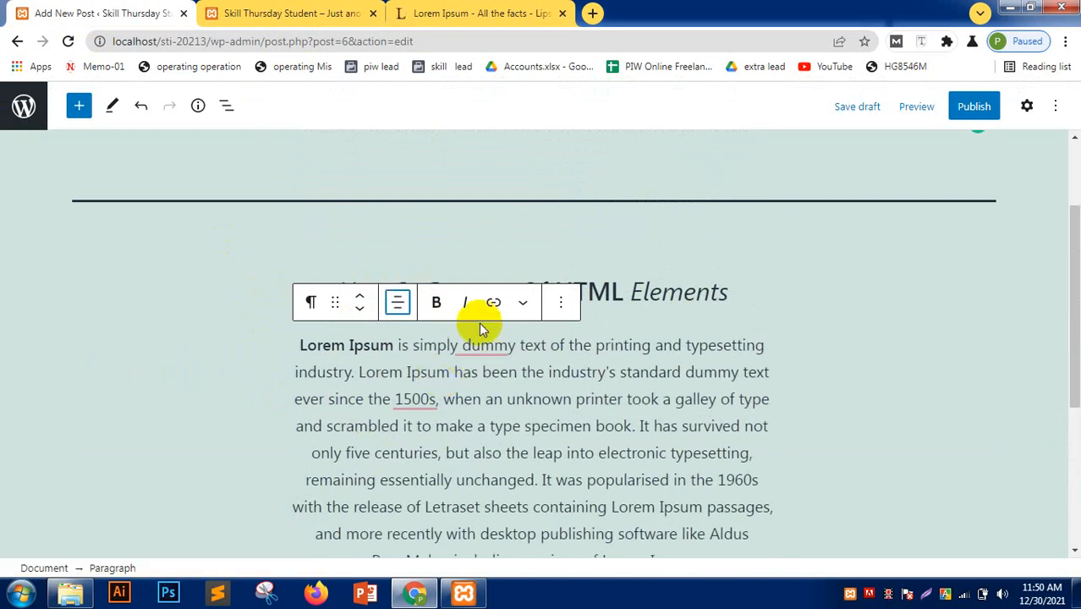
click(398, 303)
click(438, 413)
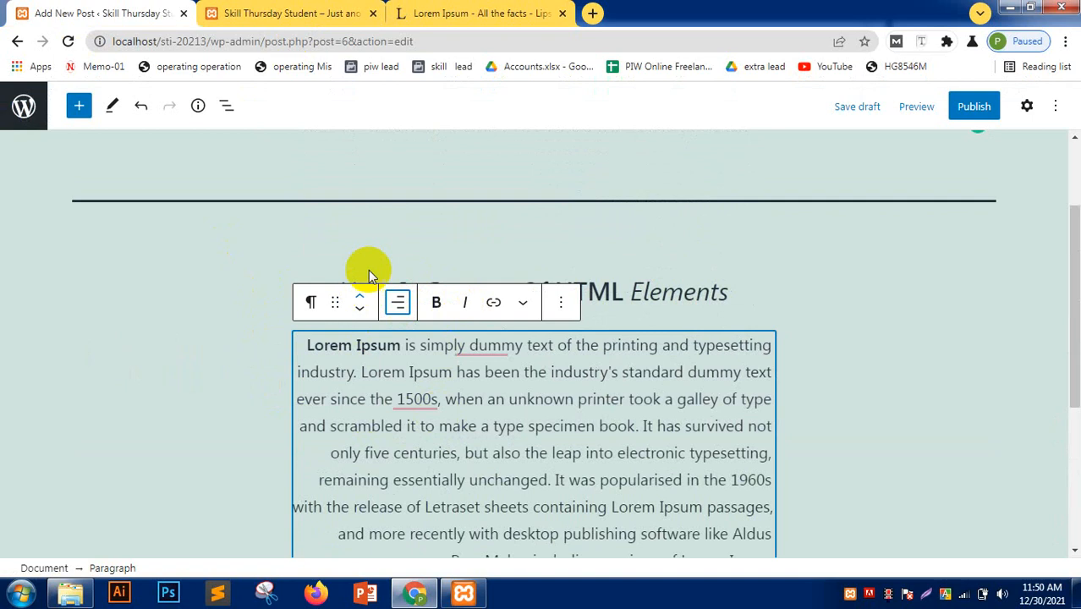
click(359, 294)
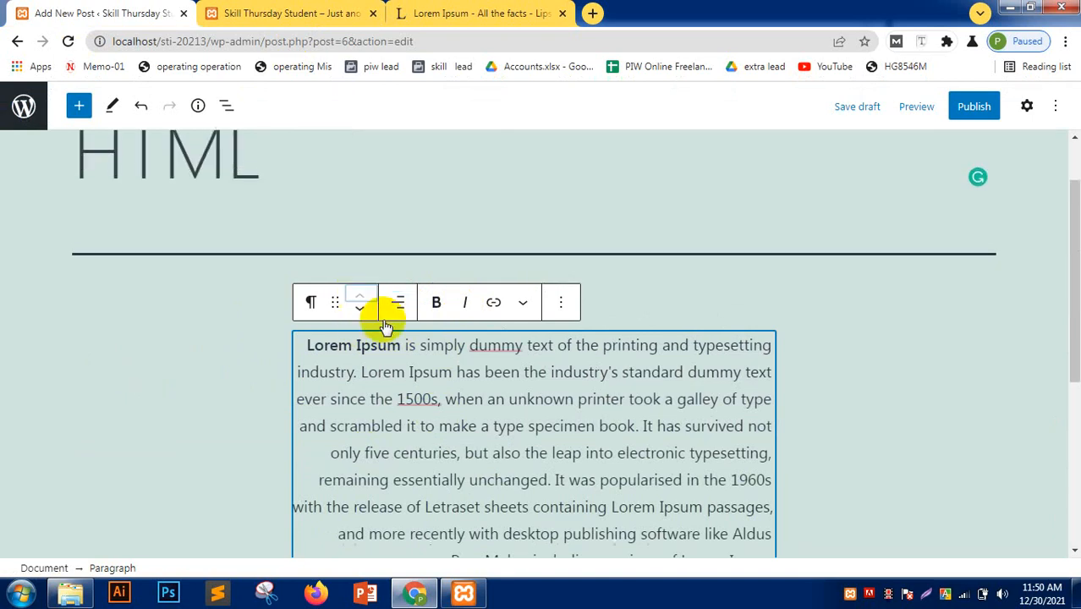
click(358, 310)
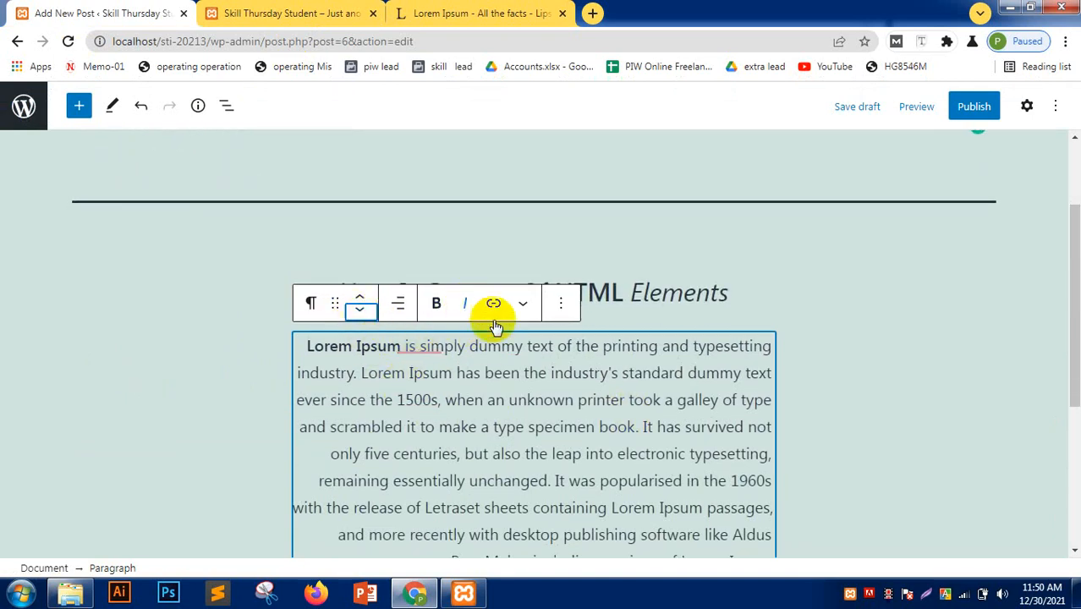
click(523, 305)
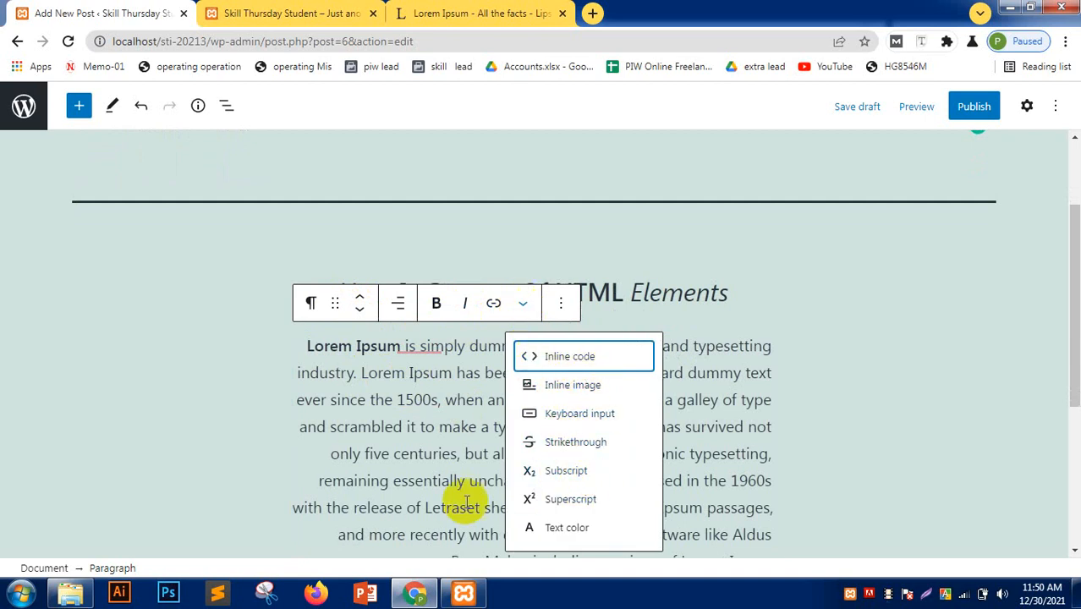
- Change '1500s' to '1500th' and format 'th' as superscript
click(386, 431)
click(440, 400)
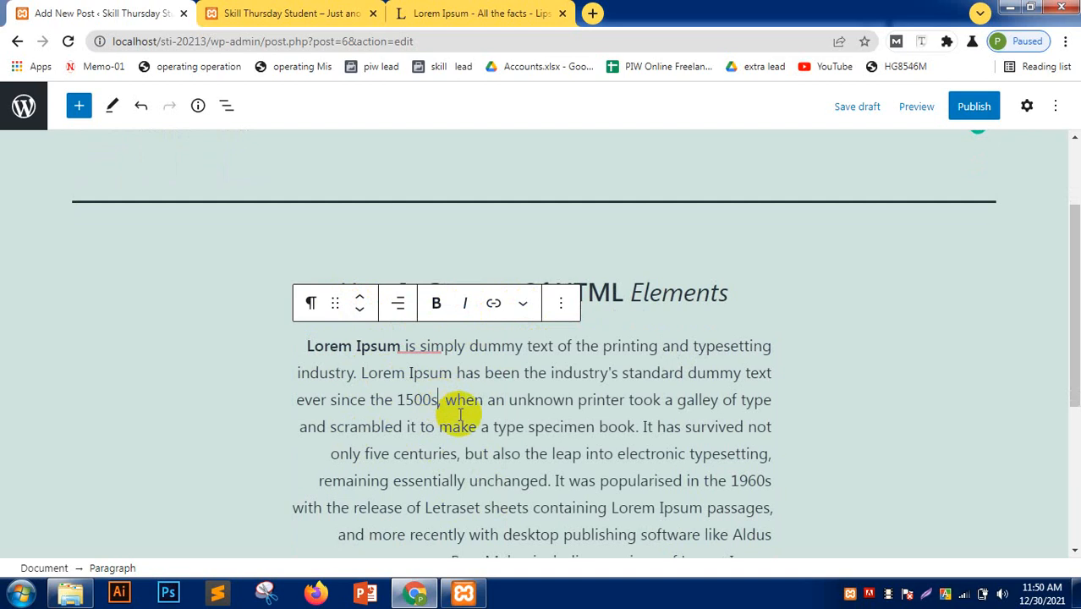
key(BackSpace)
text(th)
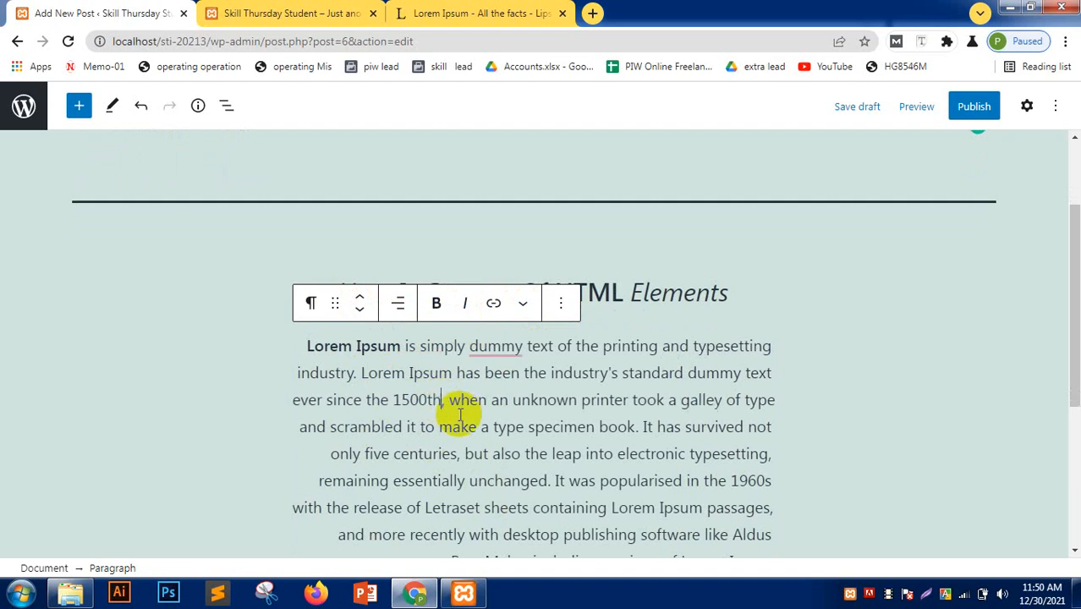
drag(442, 401, 427, 400)
click(522, 303)
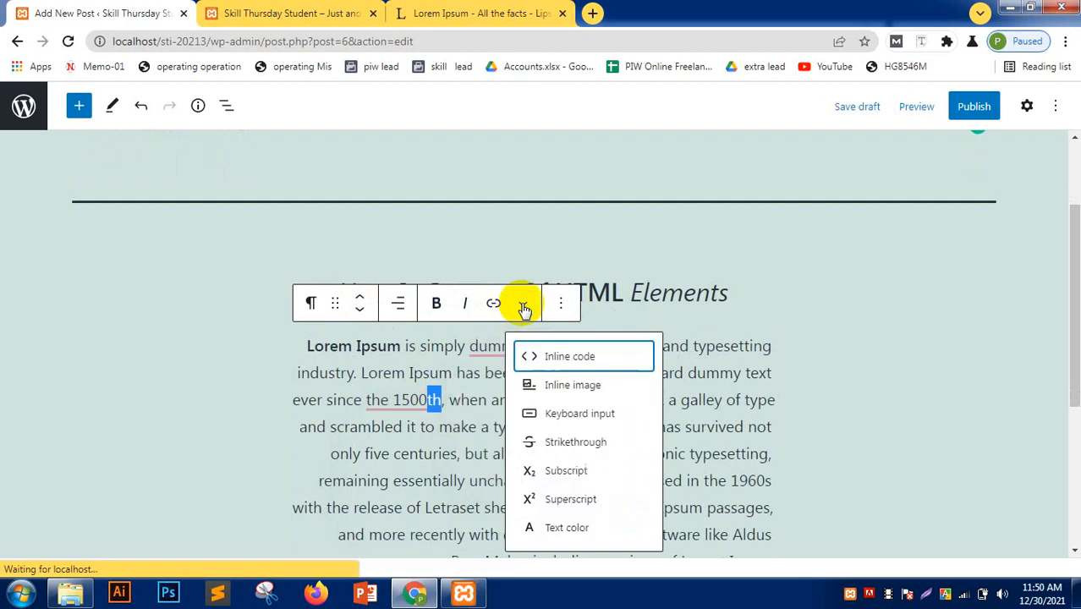
click(578, 468)
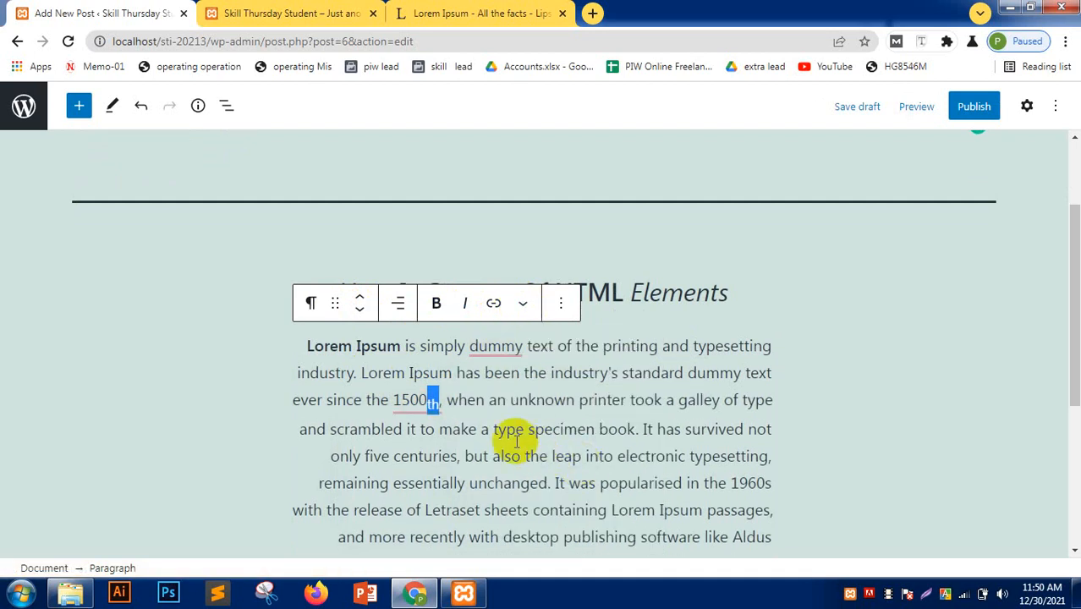
click(524, 303)
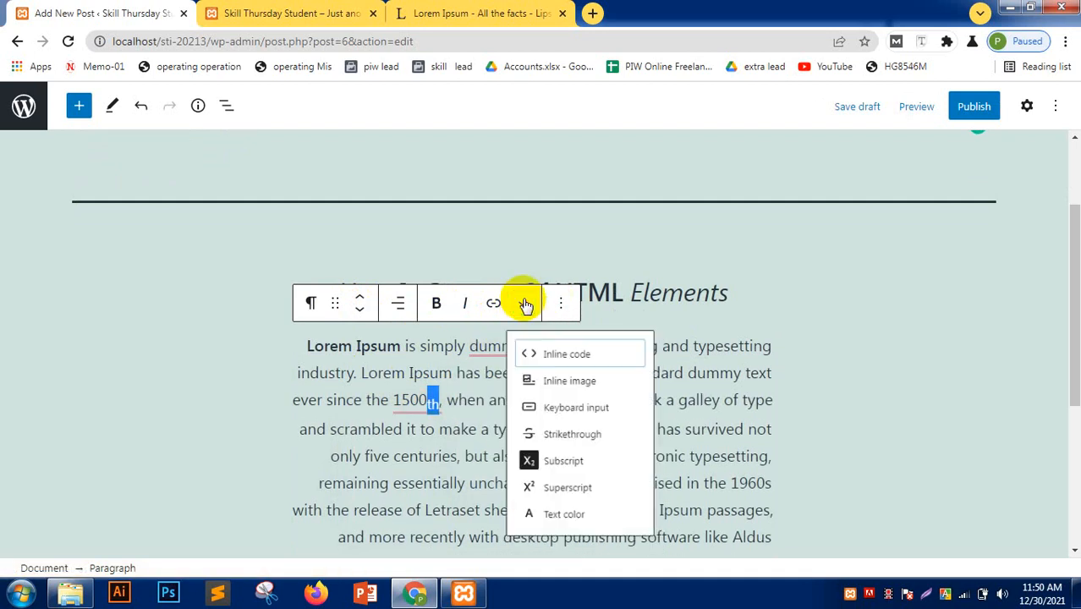
click(572, 498)
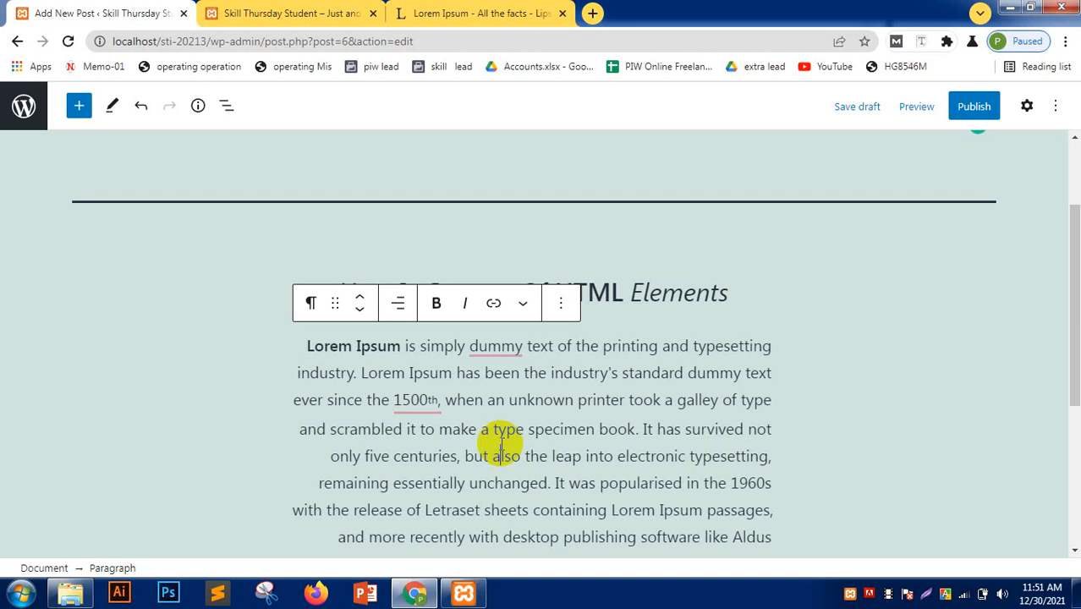
- Accept the suggestion removing the comma after 1500th and reapply superscript to 'th'
mouse_move(440, 399)
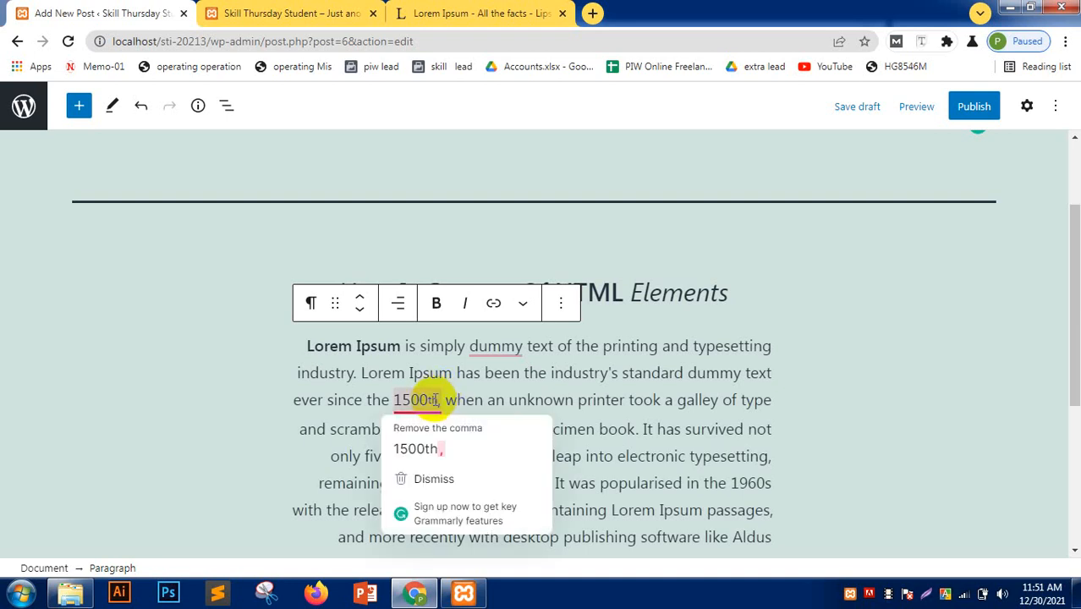
click(417, 448)
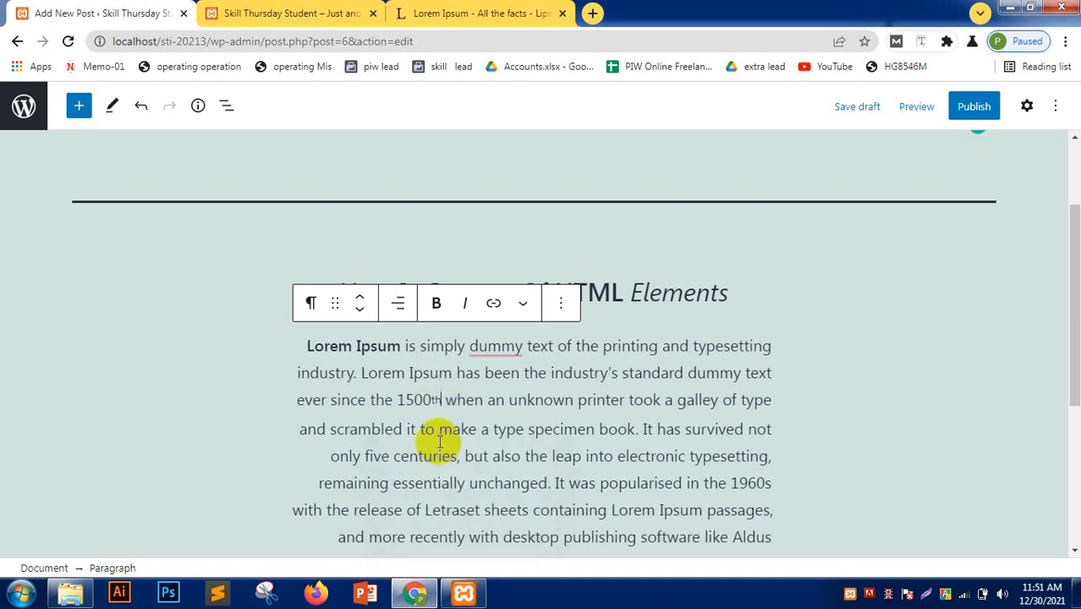
click(436, 400)
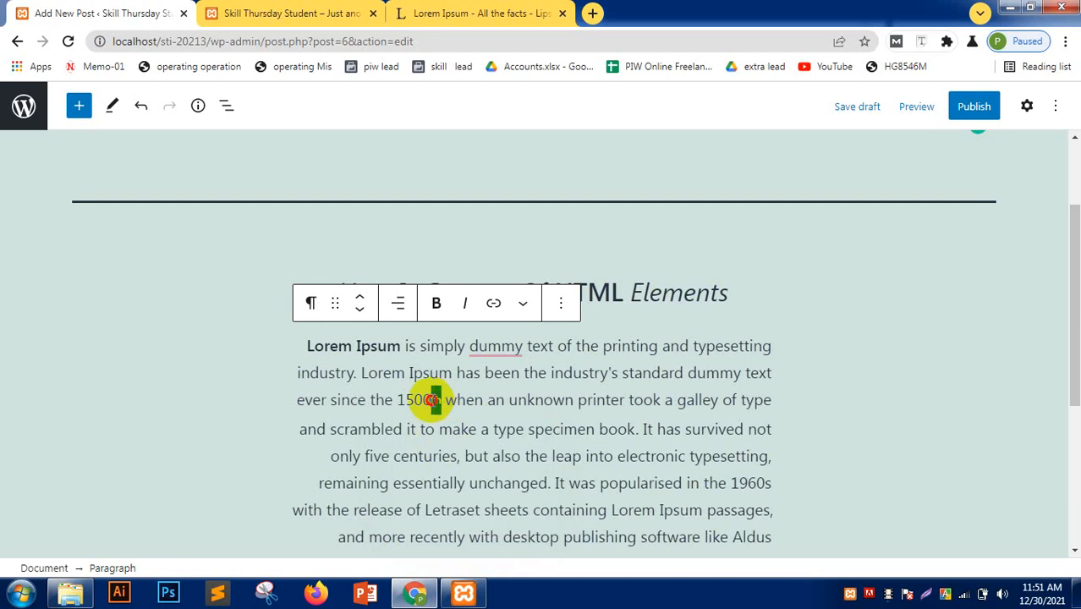
click(523, 305)
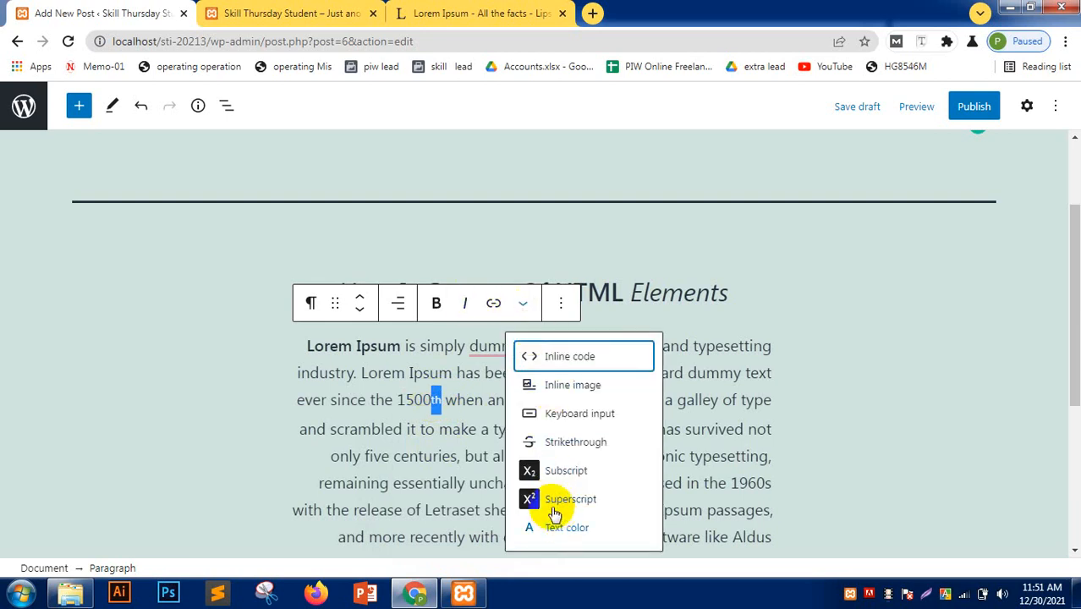
click(558, 500)
click(497, 423)
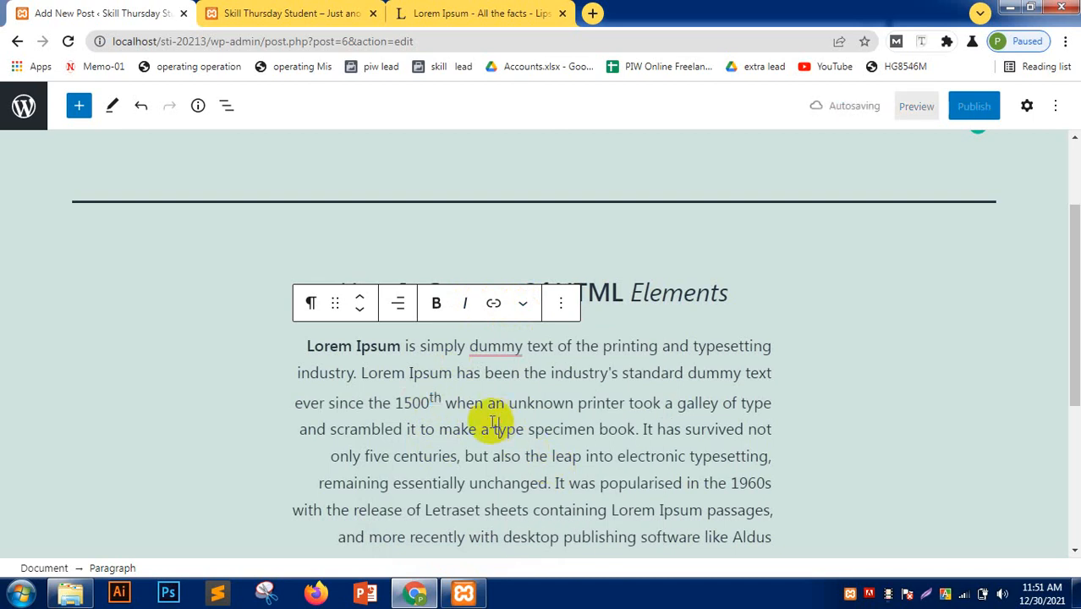
click(559, 304)
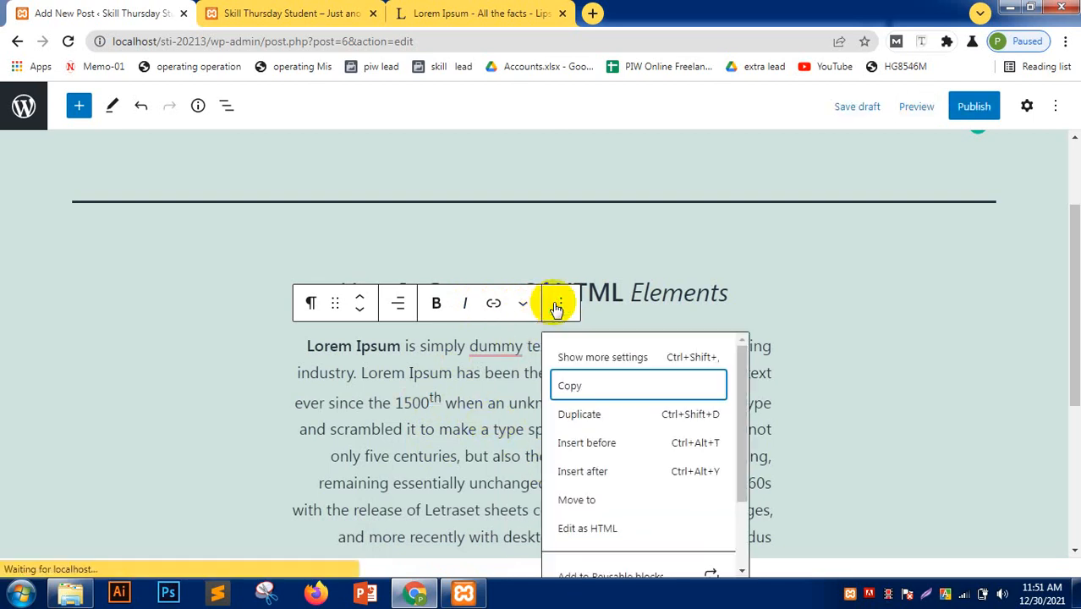
click(474, 456)
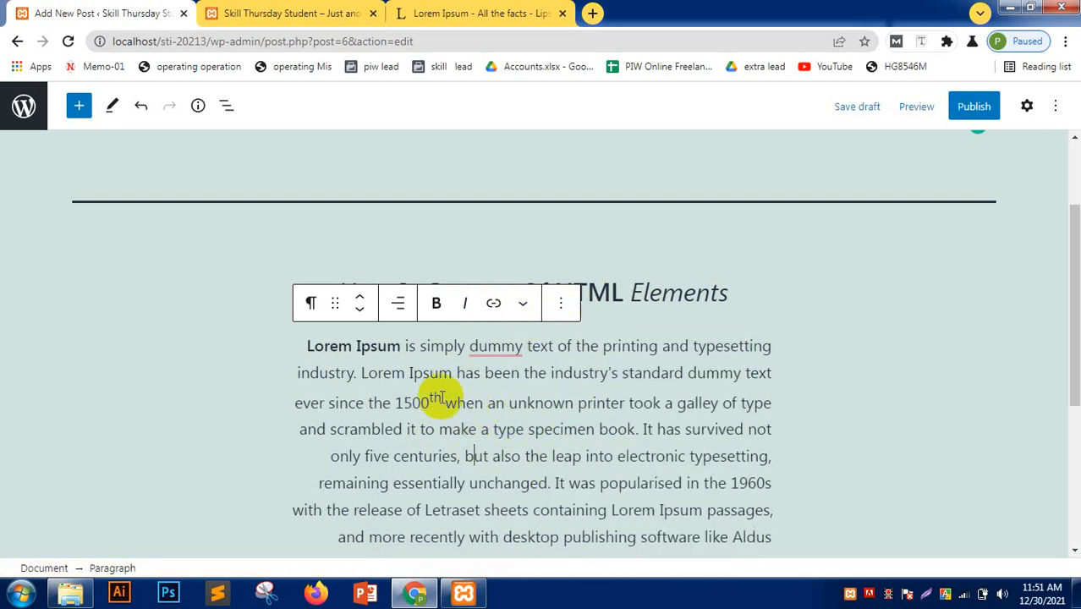
drag(439, 398, 394, 403)
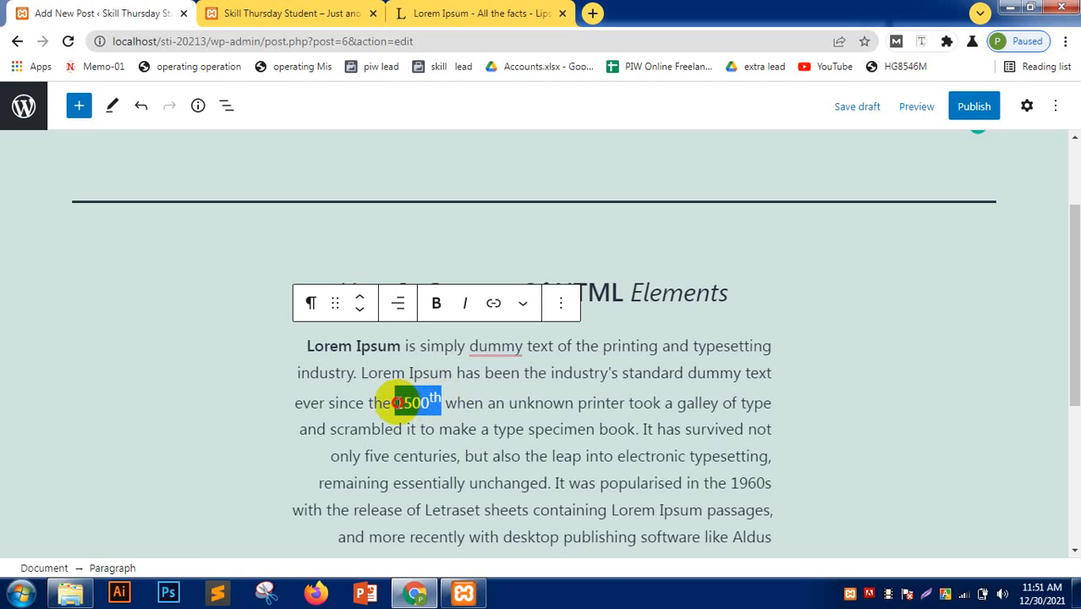
- Set the paragraph's text colour to custom #2f00ff in the block's Color settings
click(1029, 108)
scroll(933, 392, down, 2)
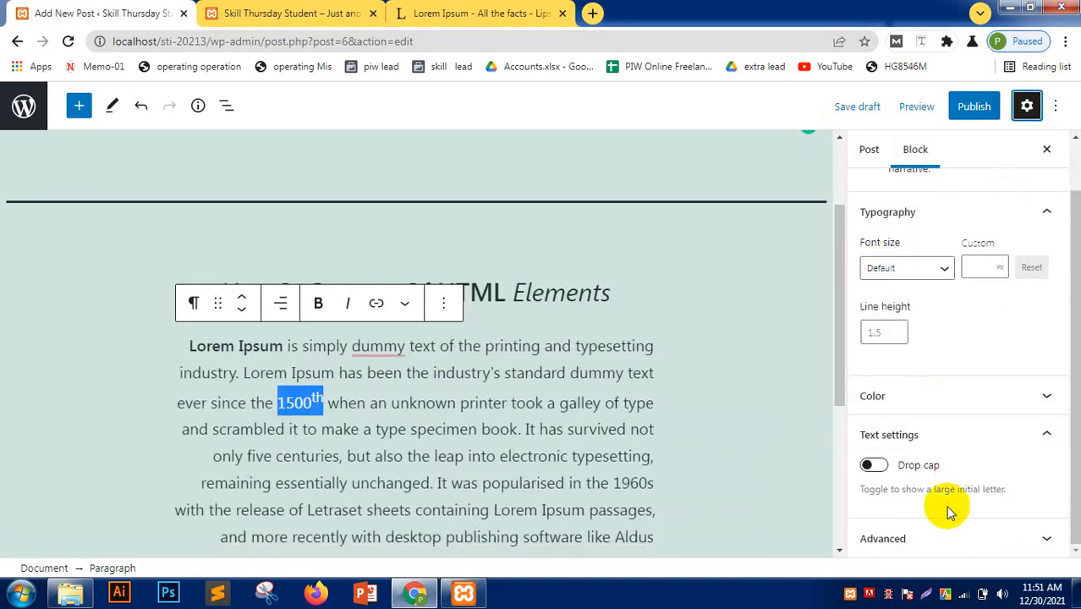
scroll(906, 220, up, 1)
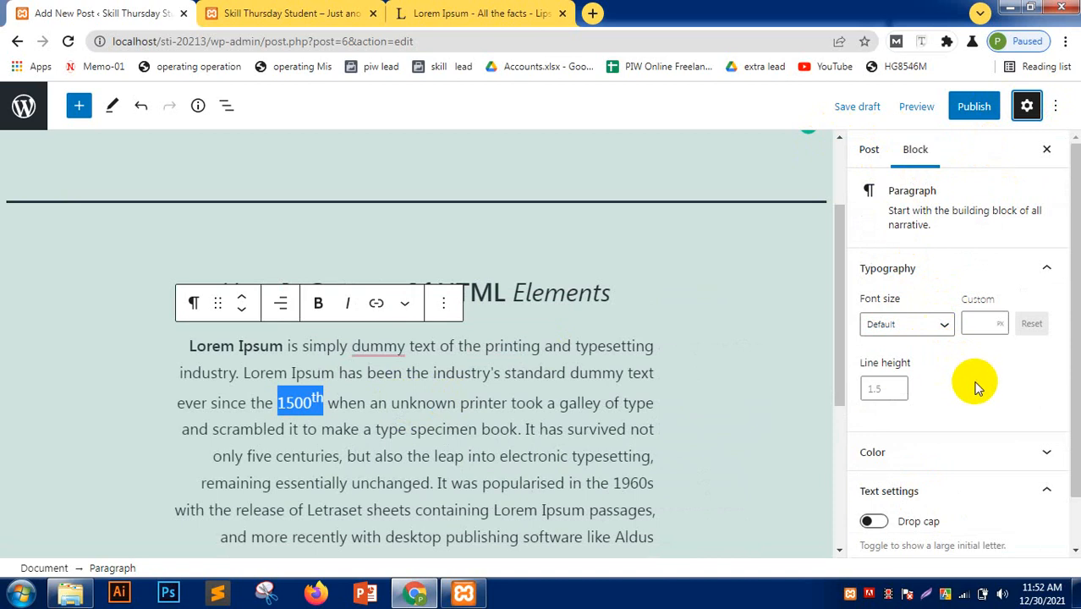
click(965, 449)
scroll(966, 434, down, 5)
scroll(968, 438, up, 1)
scroll(1006, 339, up, 2)
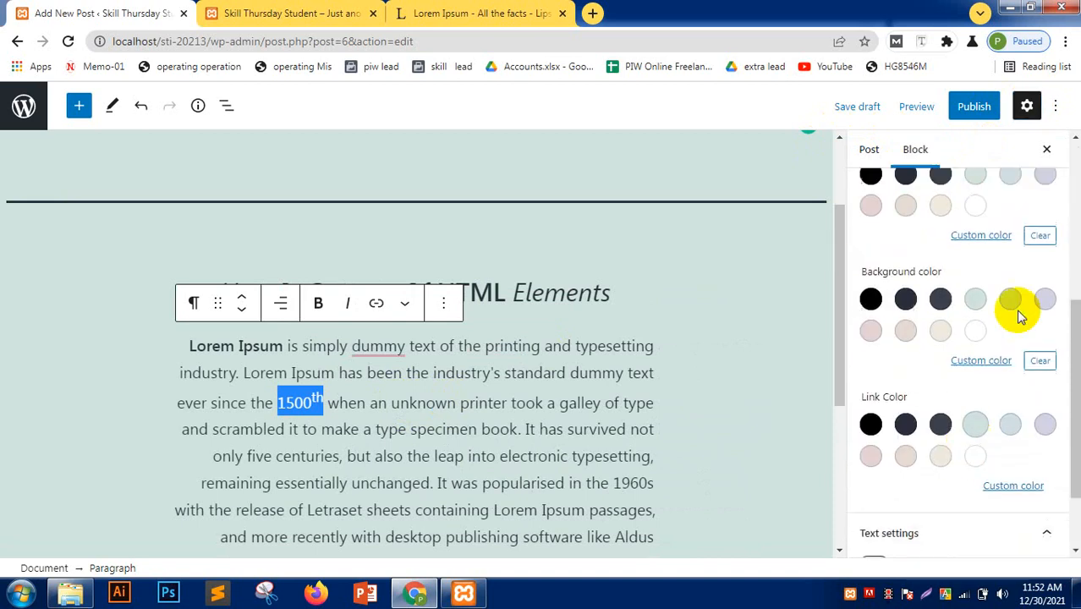
click(984, 297)
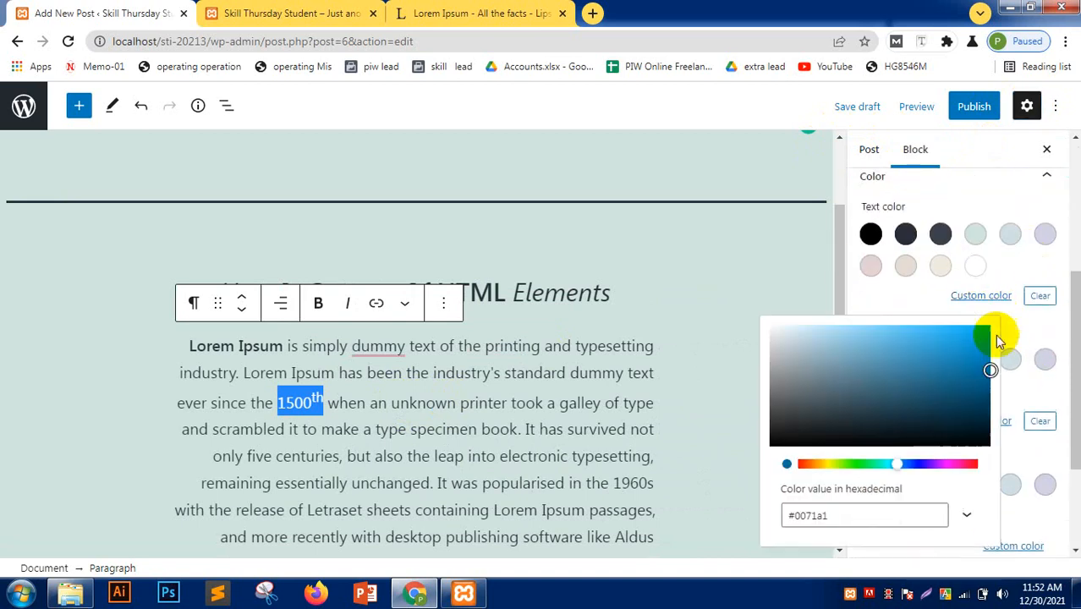
click(923, 464)
drag(957, 343, 992, 323)
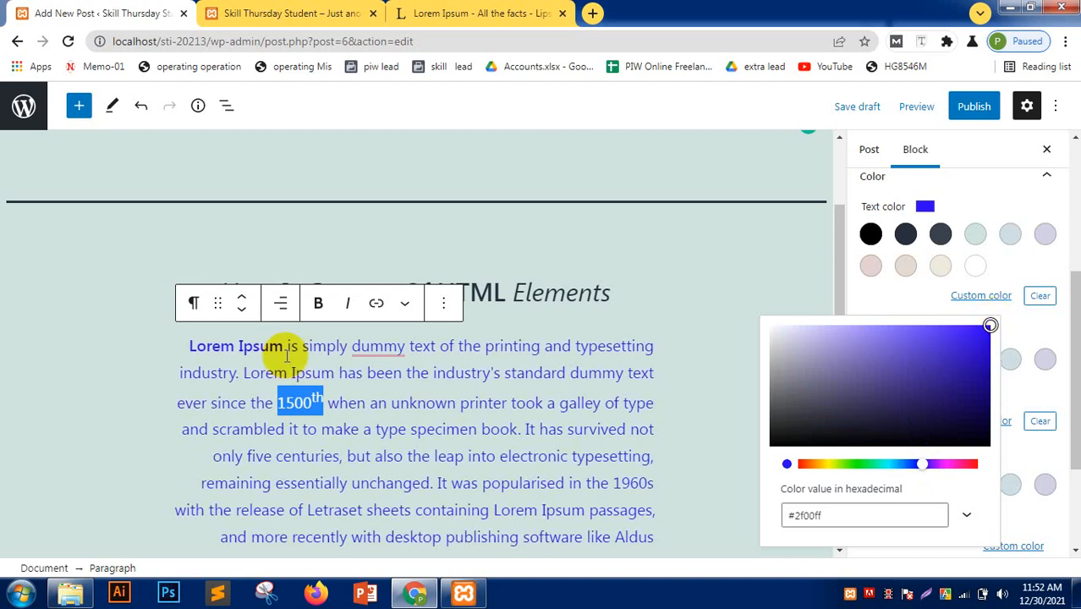
click(81, 347)
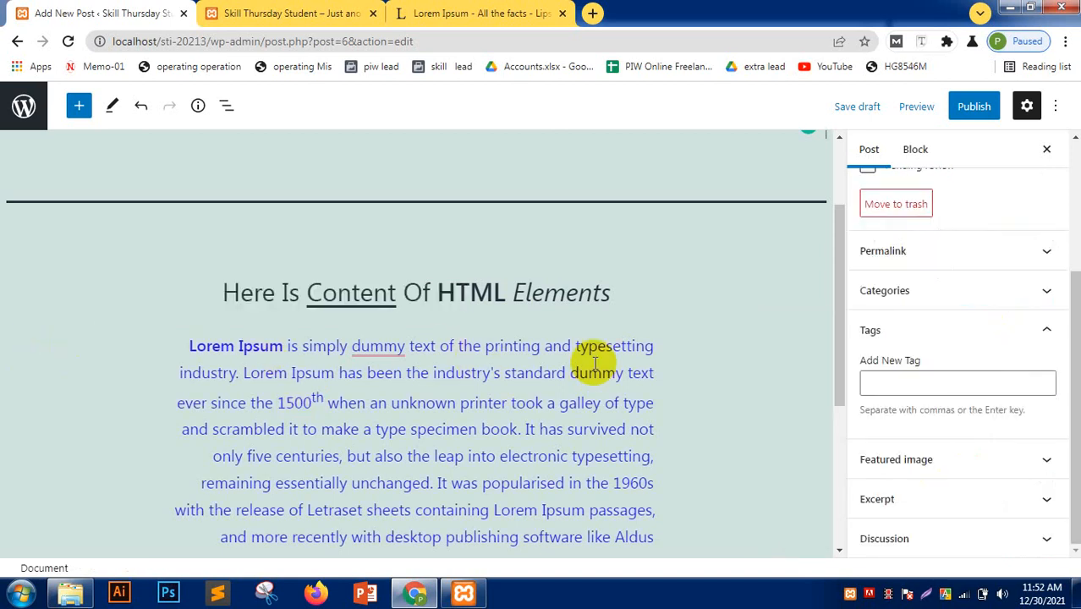
- Save the post as a draft with Ctrl+S and click into the empty block below the paragraph
scroll(656, 350, down, 1)
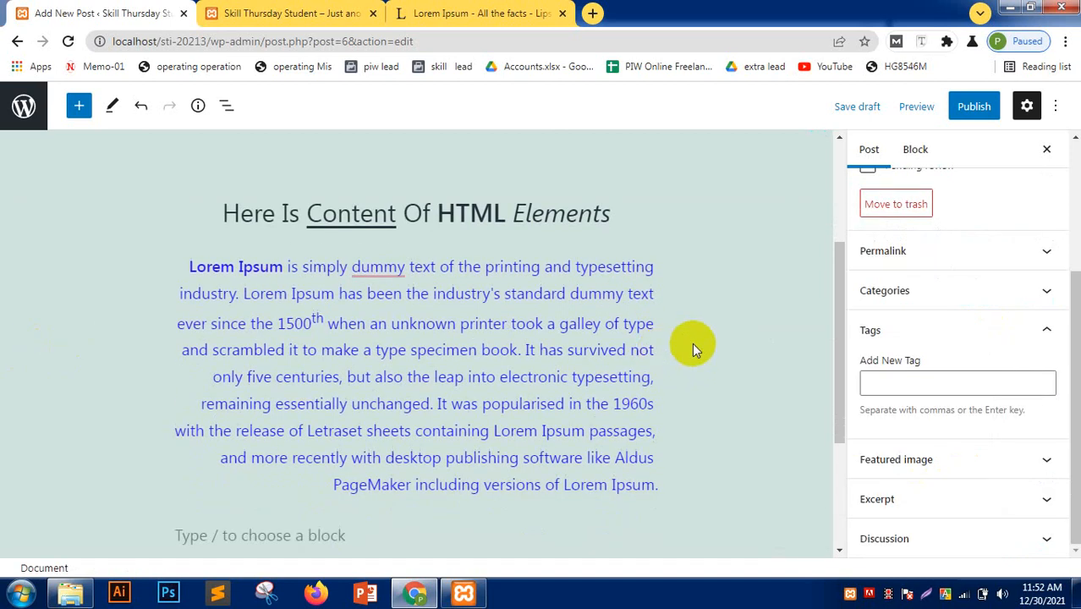
scroll(663, 373, down, 2)
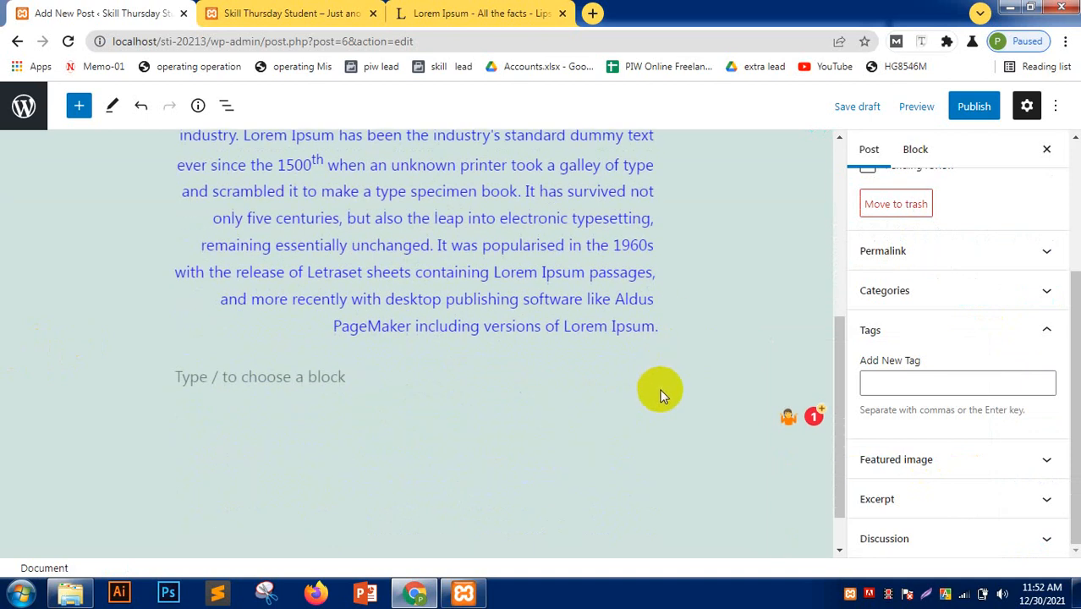
scroll(660, 395, up, 1)
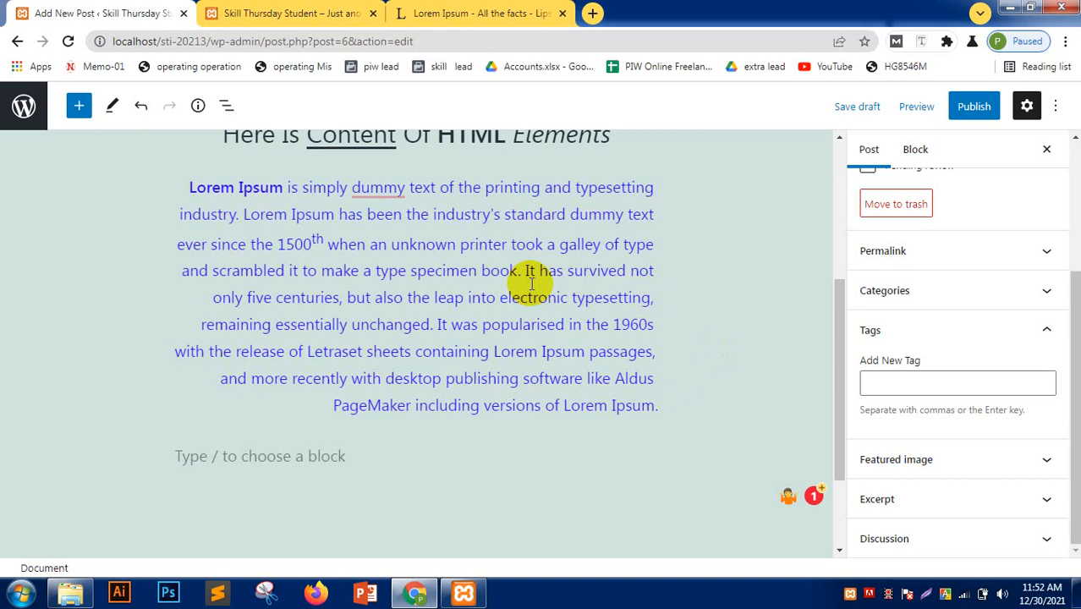
key(ctrl+s)
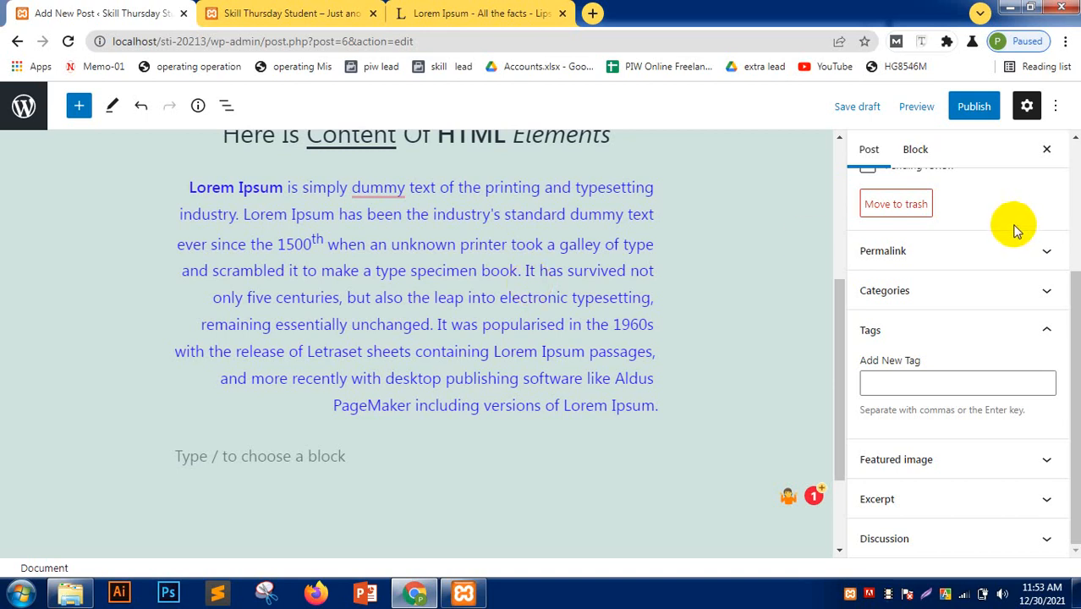
scroll(939, 320, up, 3)
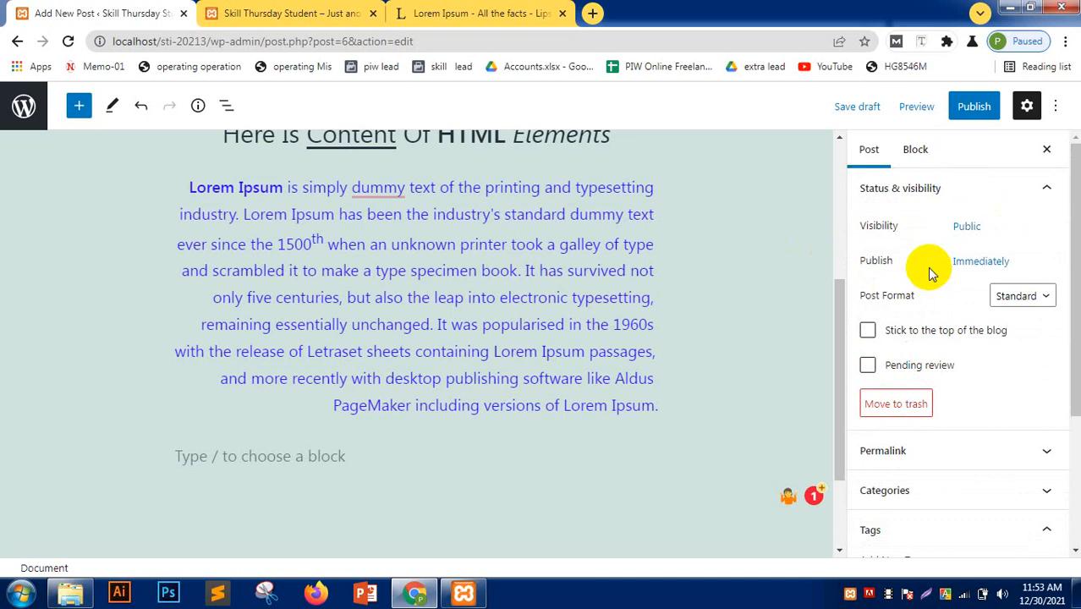
scroll(152, 270, down, 2)
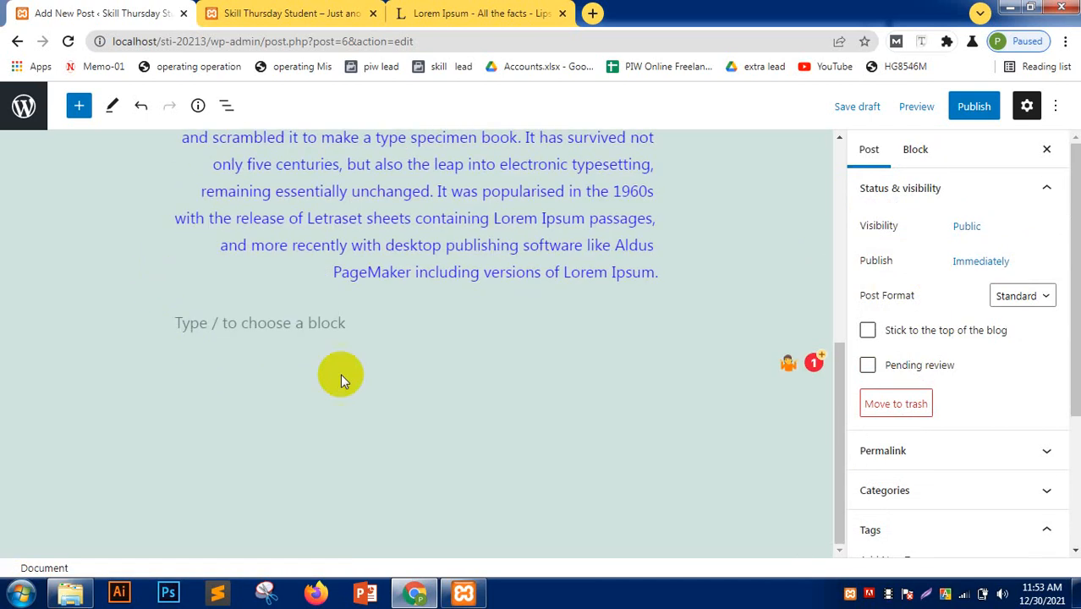
click(309, 323)
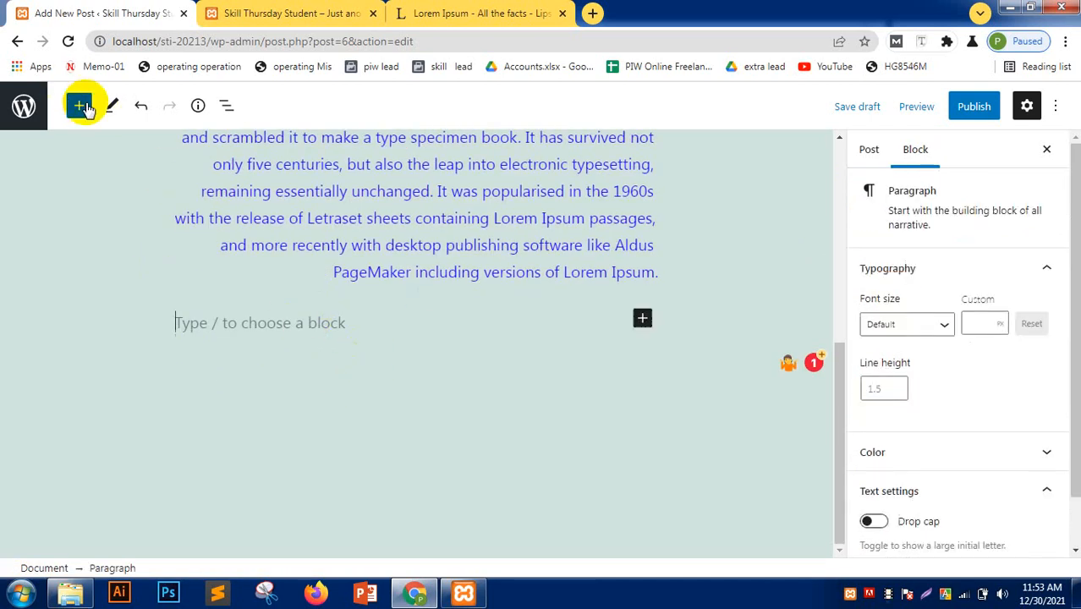
- Insert an Image block below the Lorem Ipsum paragraph
click(78, 105)
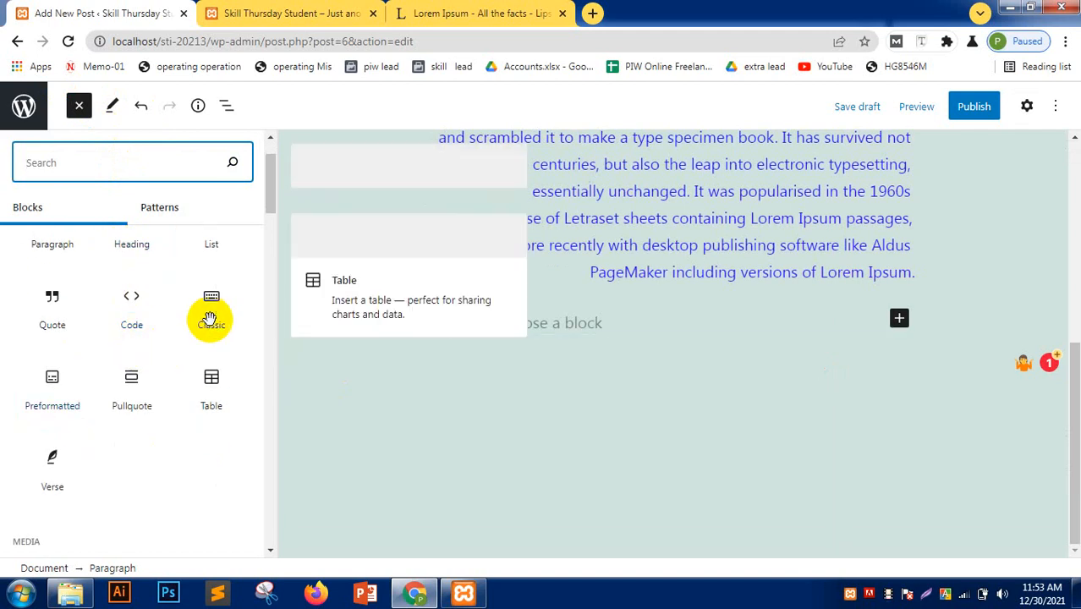
scroll(96, 411, up, 1)
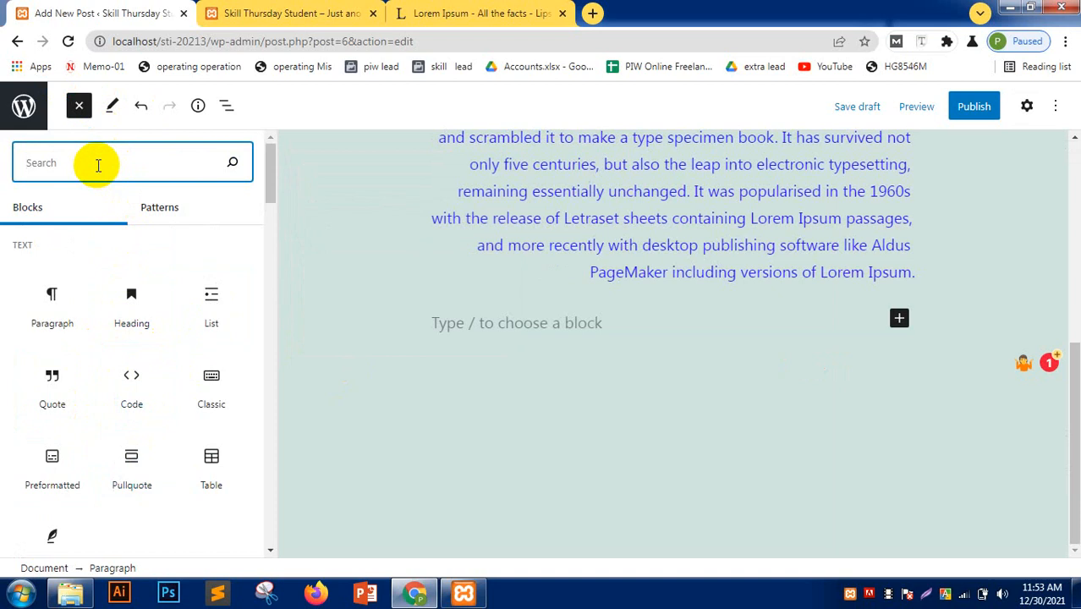
text(image)
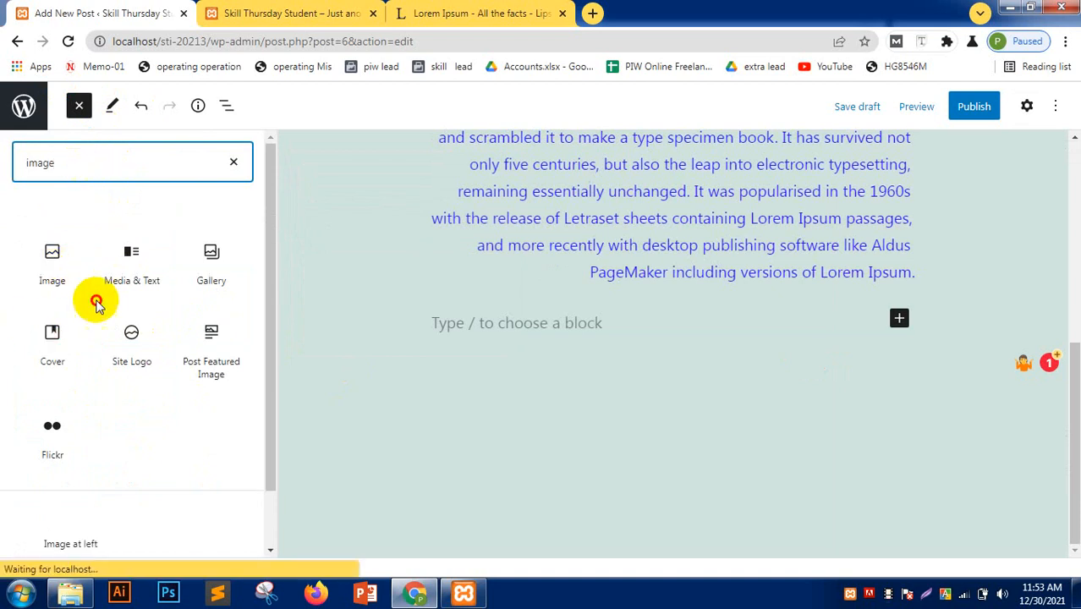
drag(91, 298, 566, 335)
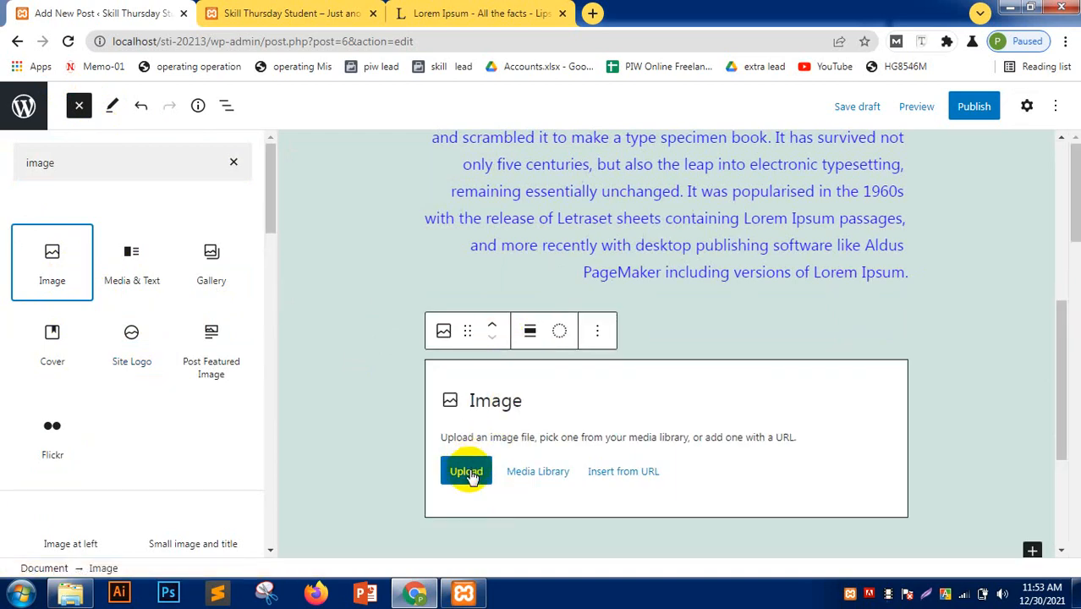
- Upload download.png from the Downloads folder into the Image block
click(472, 478)
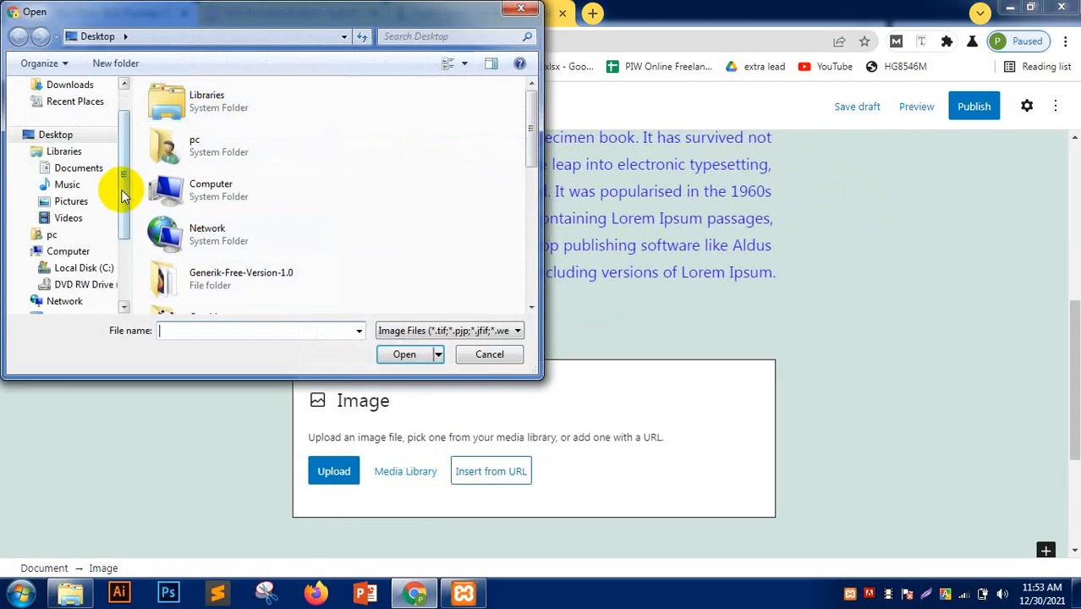
click(528, 10)
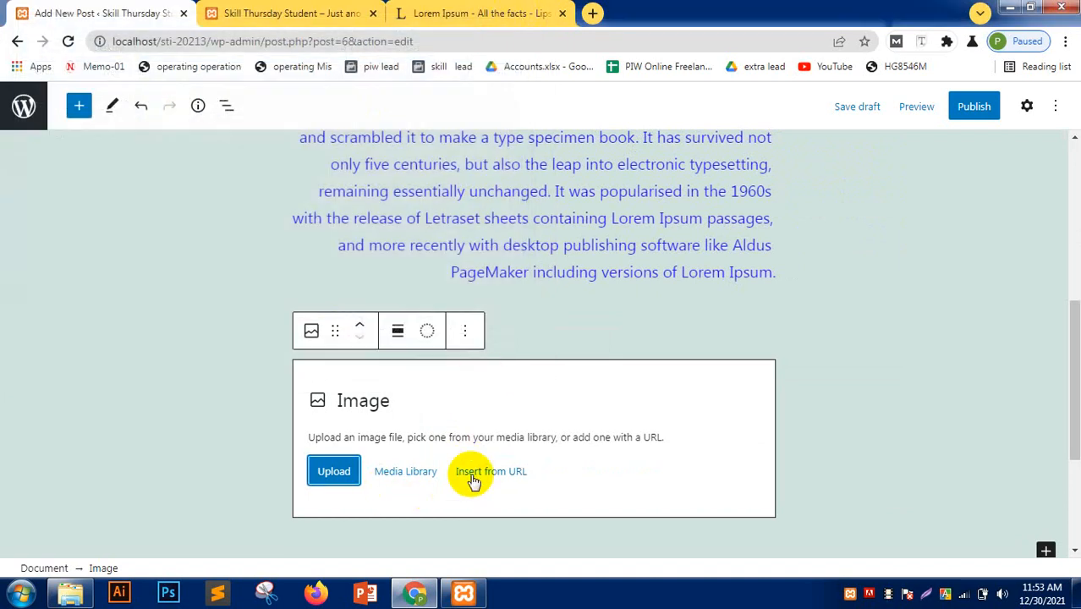
click(405, 475)
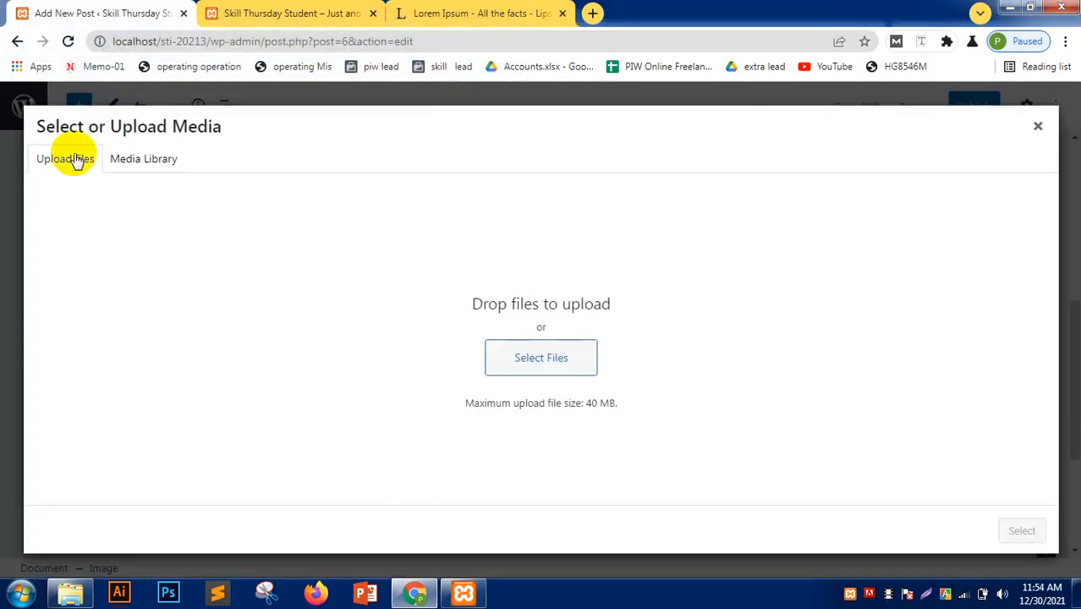
click(133, 158)
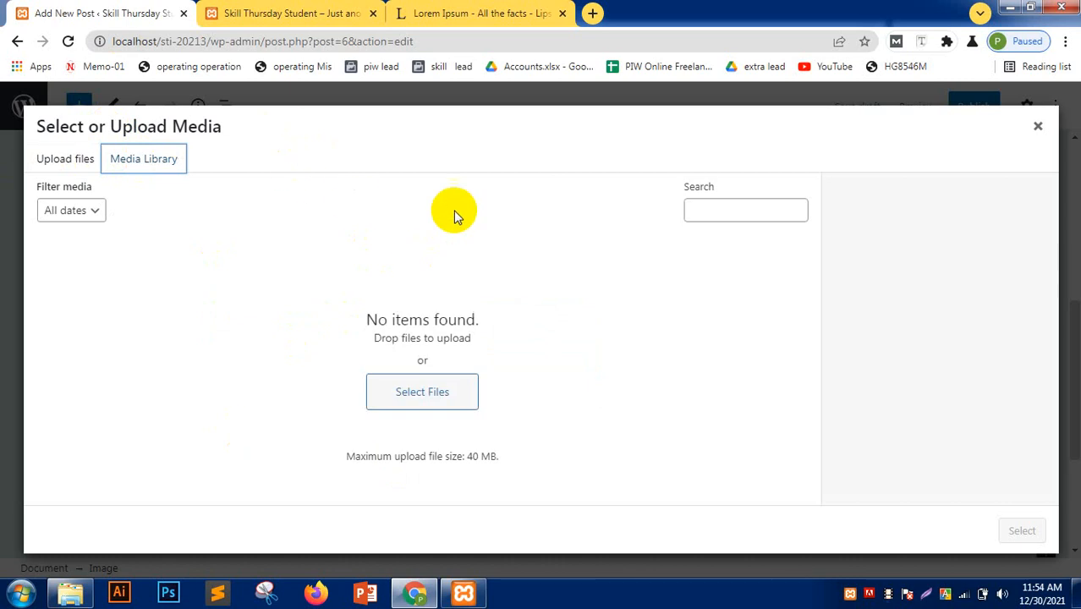
click(1038, 127)
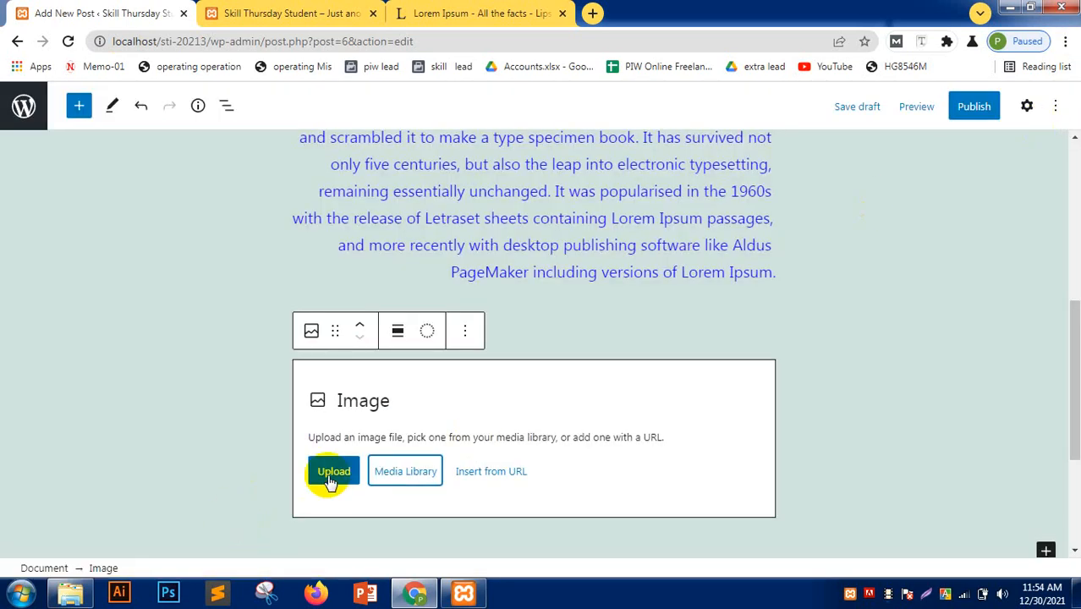
click(330, 474)
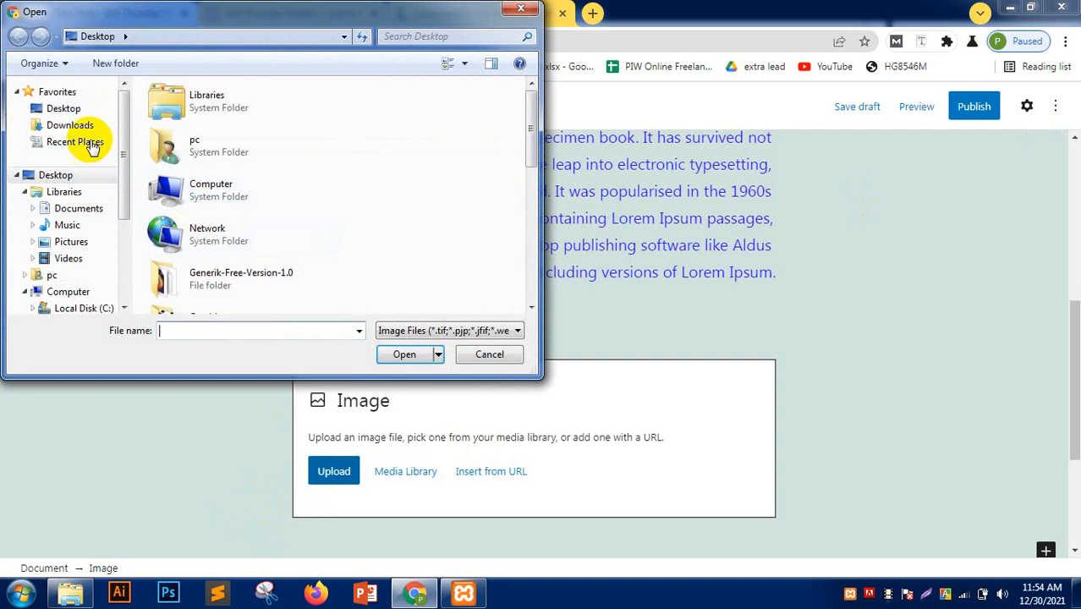
click(71, 125)
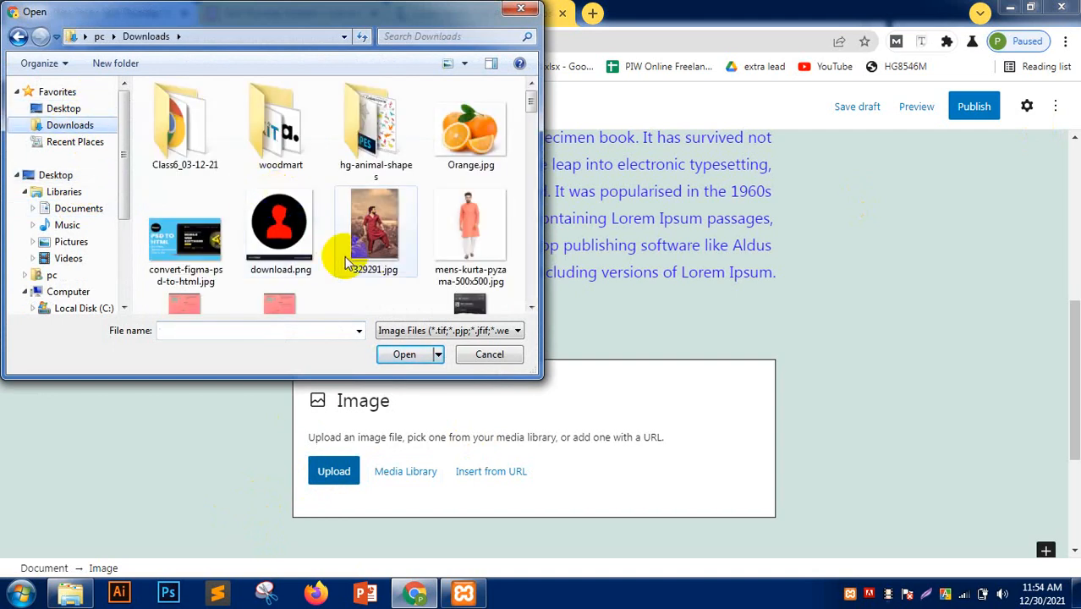
click(382, 230)
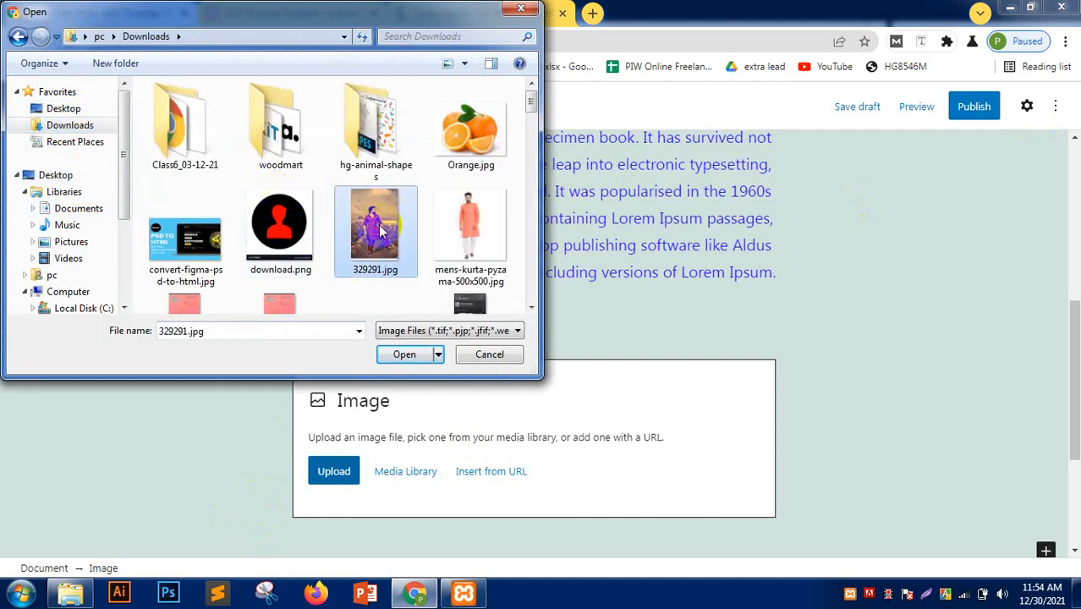
click(279, 227)
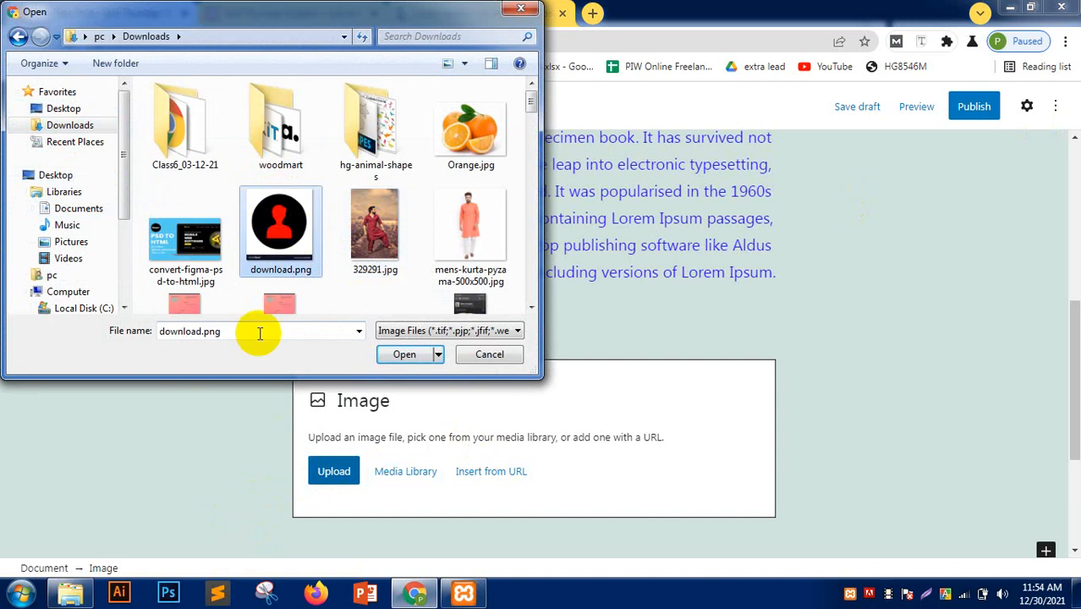
click(405, 355)
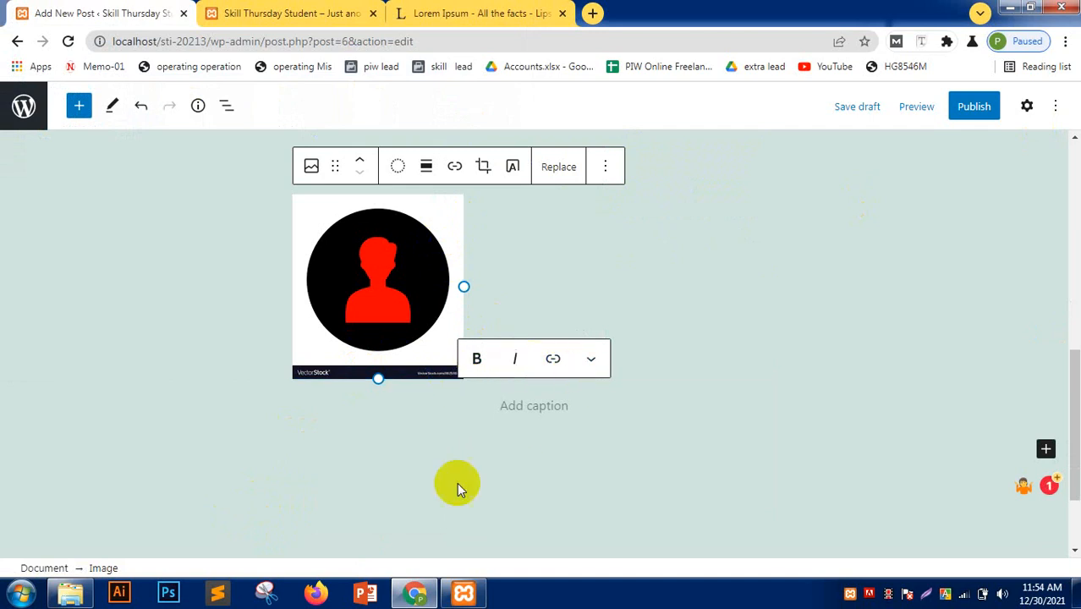
- Widen the download.png image slightly and start cropping it, keeping it upright
click(432, 304)
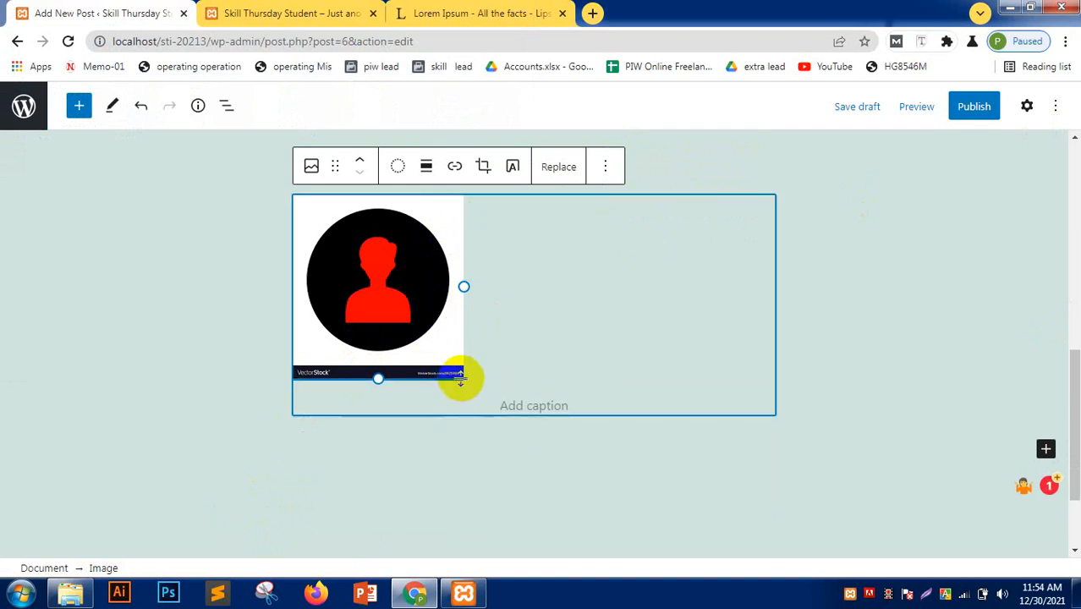
drag(466, 377, 635, 357)
click(493, 166)
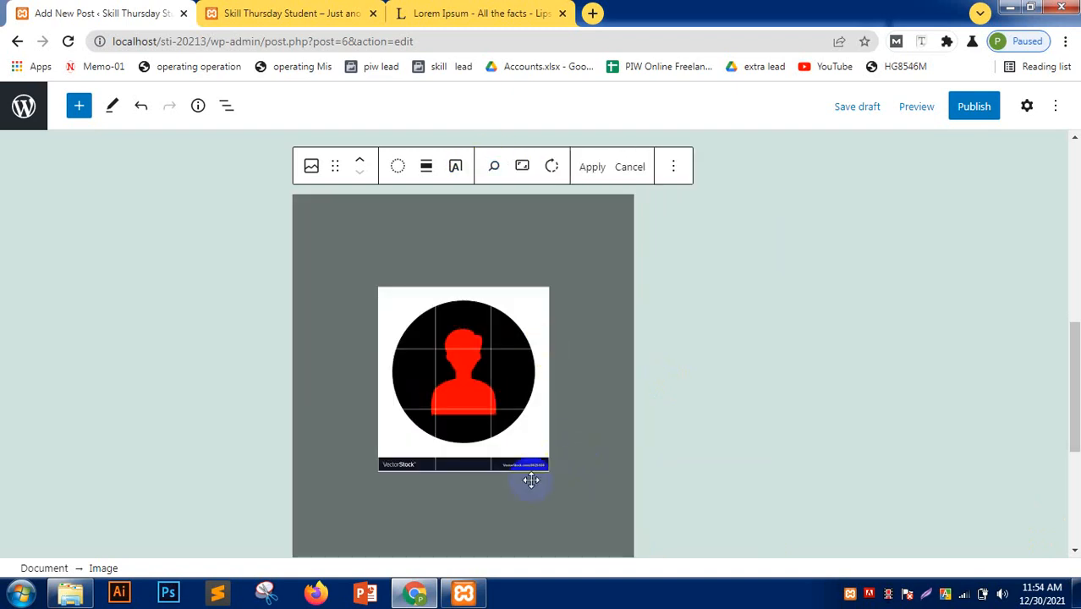
click(552, 167)
click(550, 166)
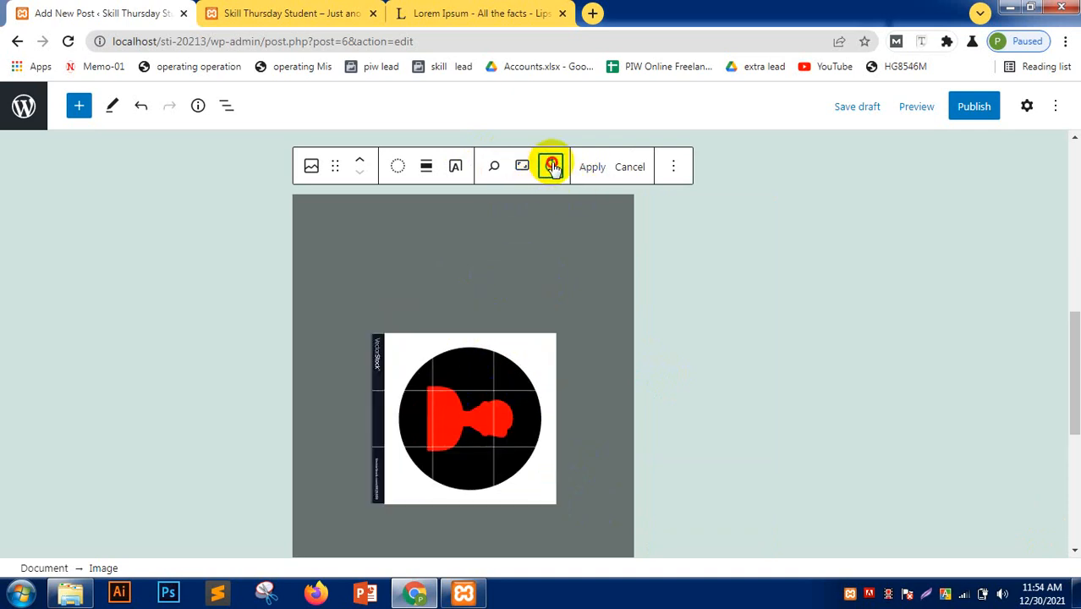
click(551, 166)
click(550, 167)
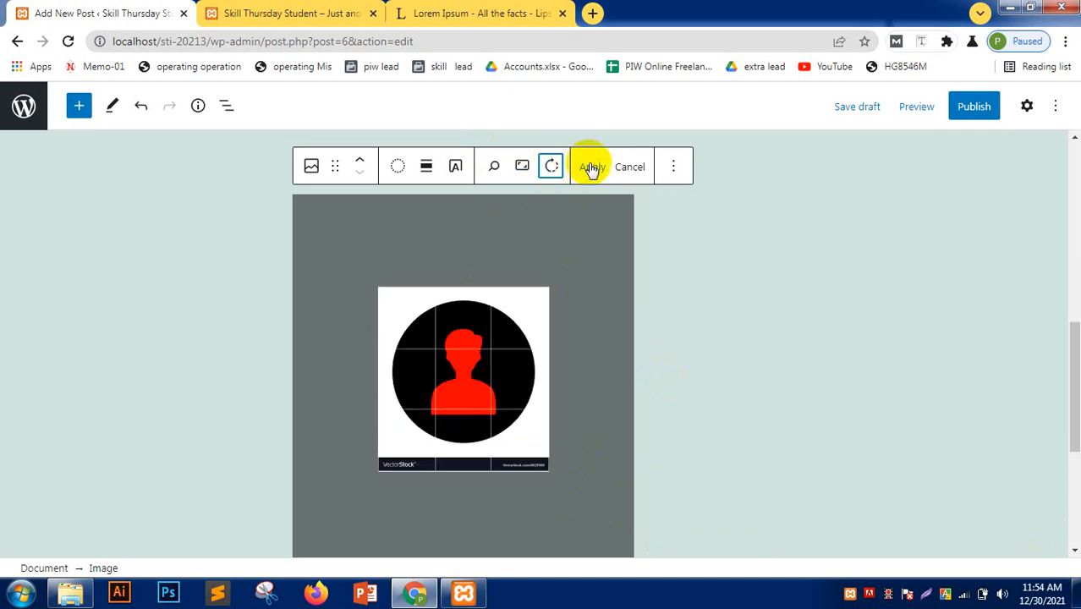
- Crop the image to a Square aspect ratio at 115 zoom and apply it
click(522, 167)
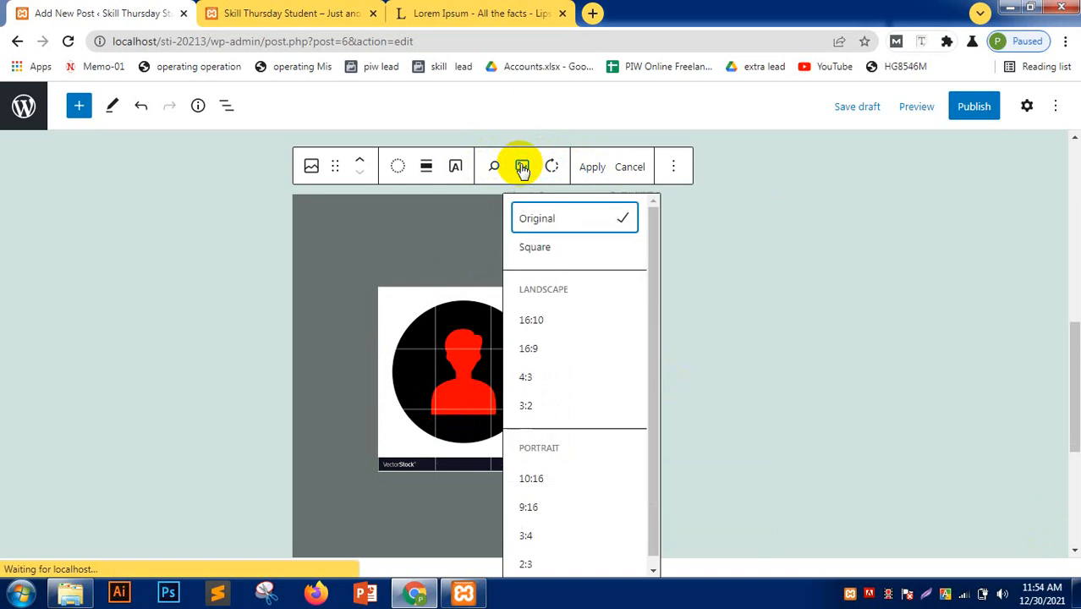
click(550, 249)
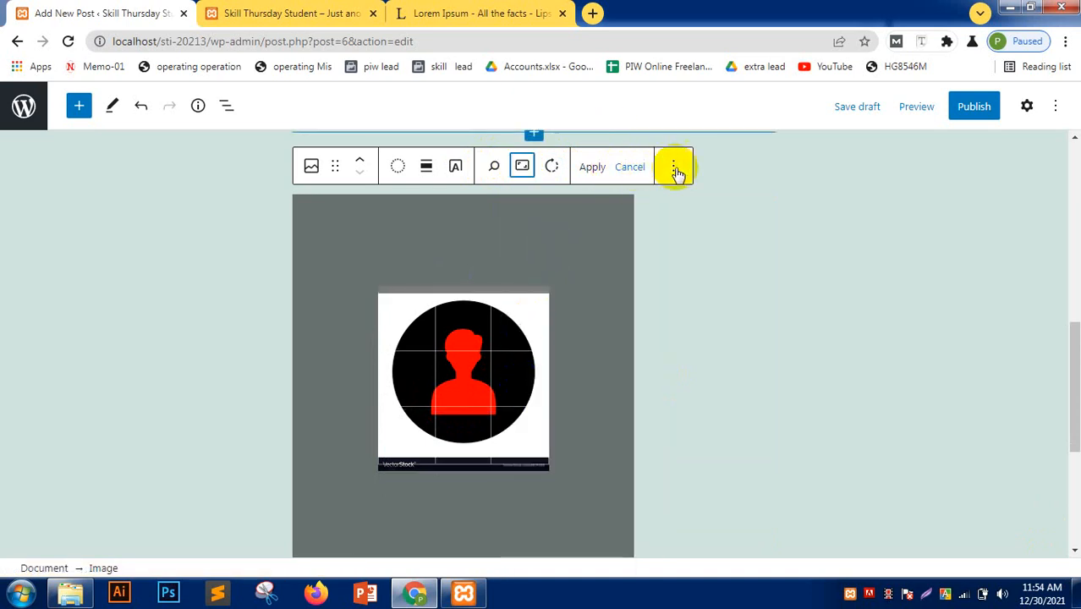
click(495, 169)
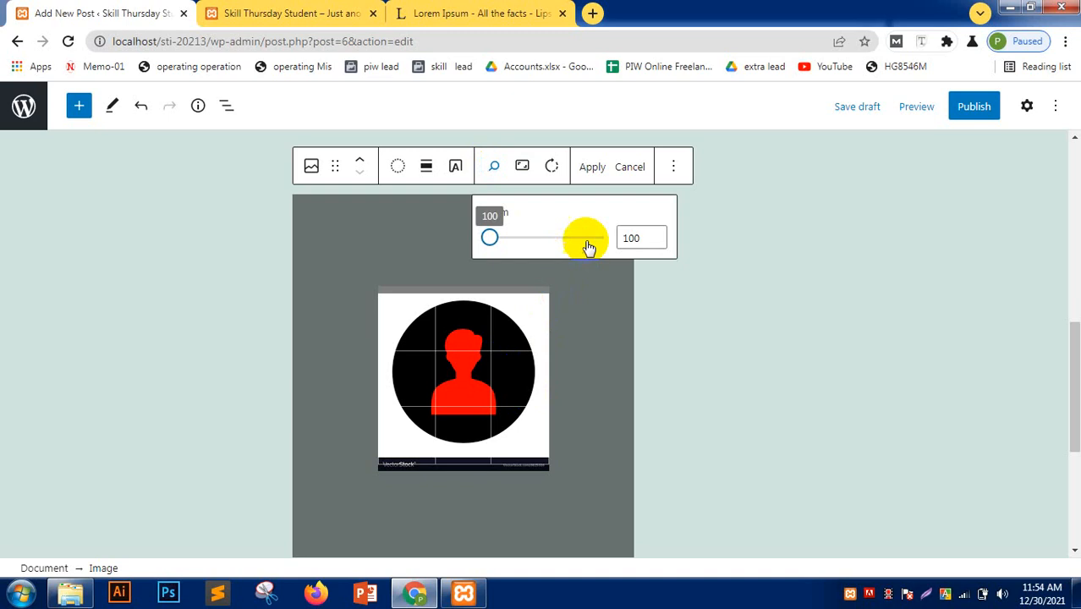
drag(491, 236, 564, 253)
click(593, 170)
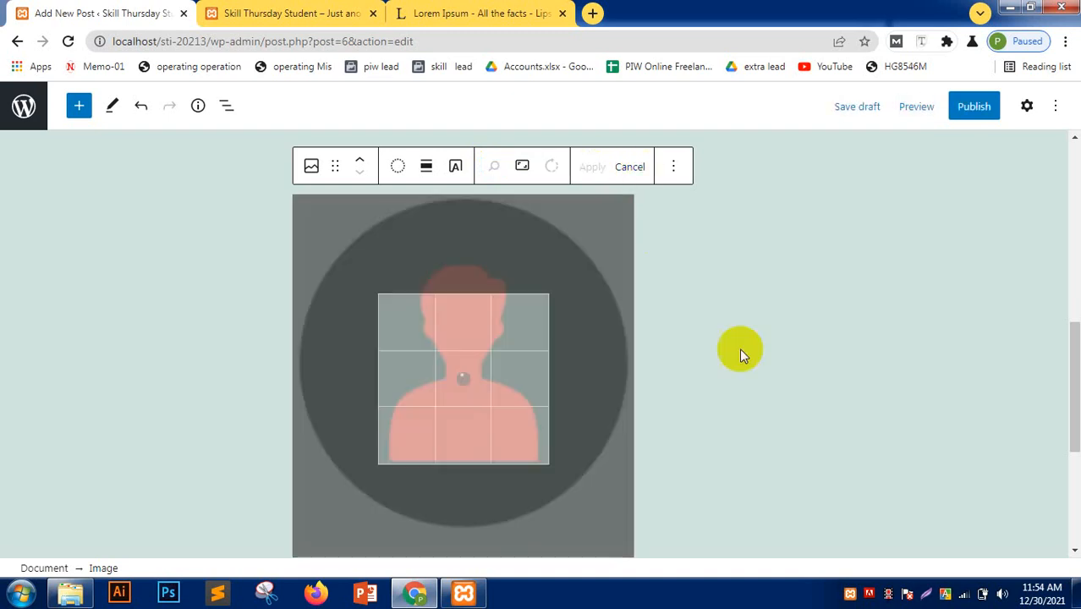
click(759, 352)
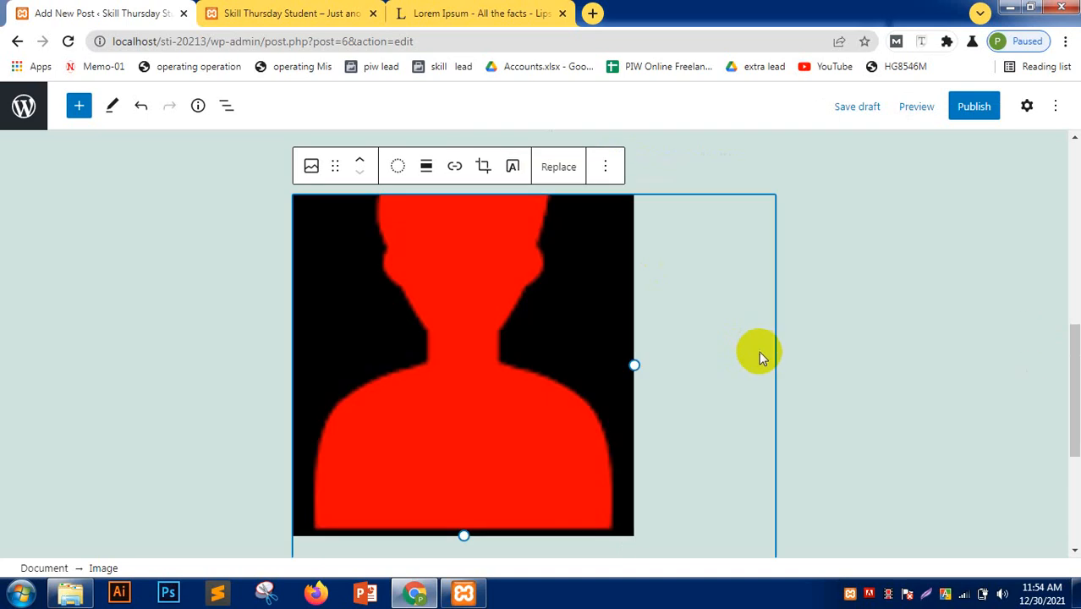
- Center-align the avatar image using the image alignment options
click(1009, 273)
click(561, 326)
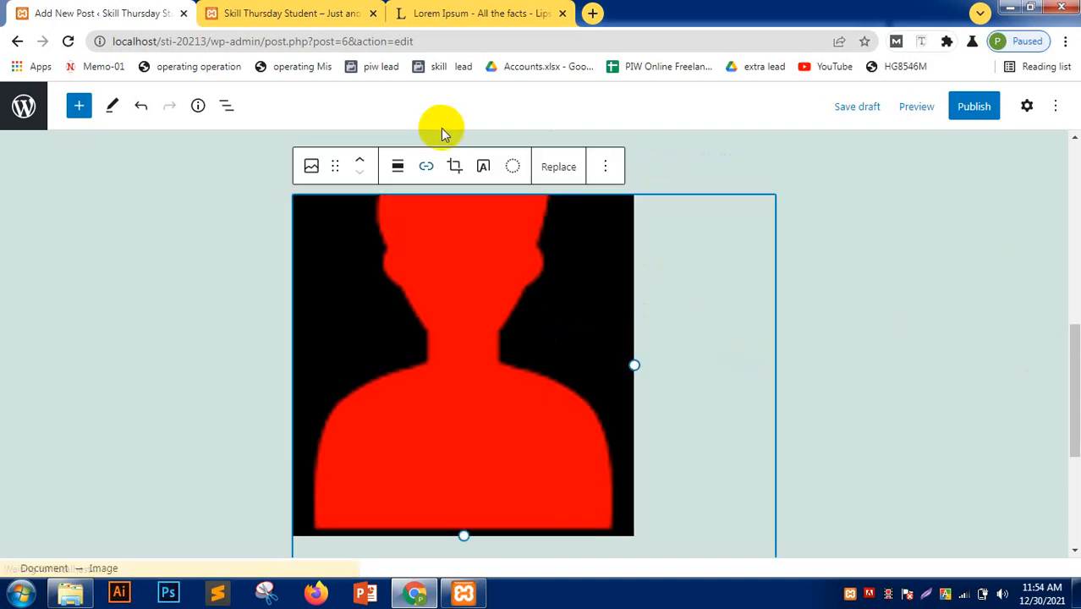
click(427, 167)
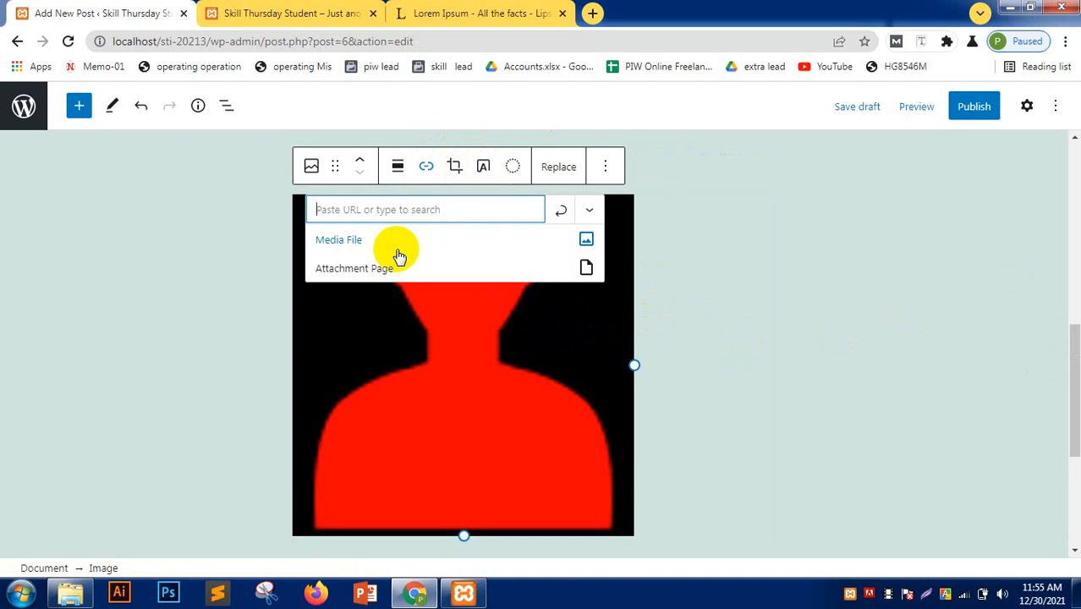
click(398, 166)
click(444, 249)
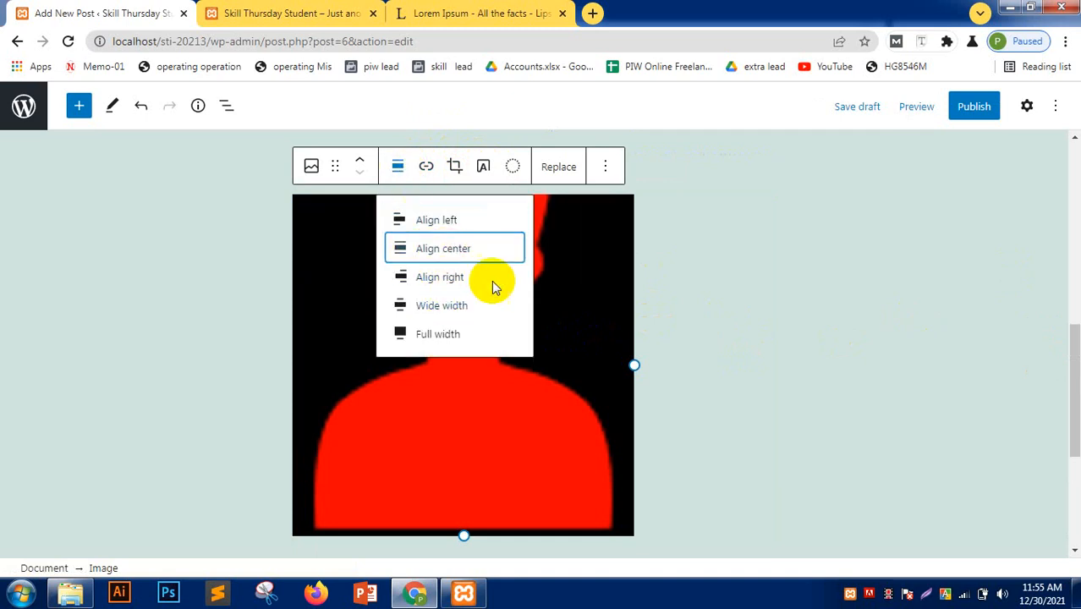
- Add a new empty paragraph block below the image
scroll(752, 398, up, 3)
scroll(750, 382, down, 4)
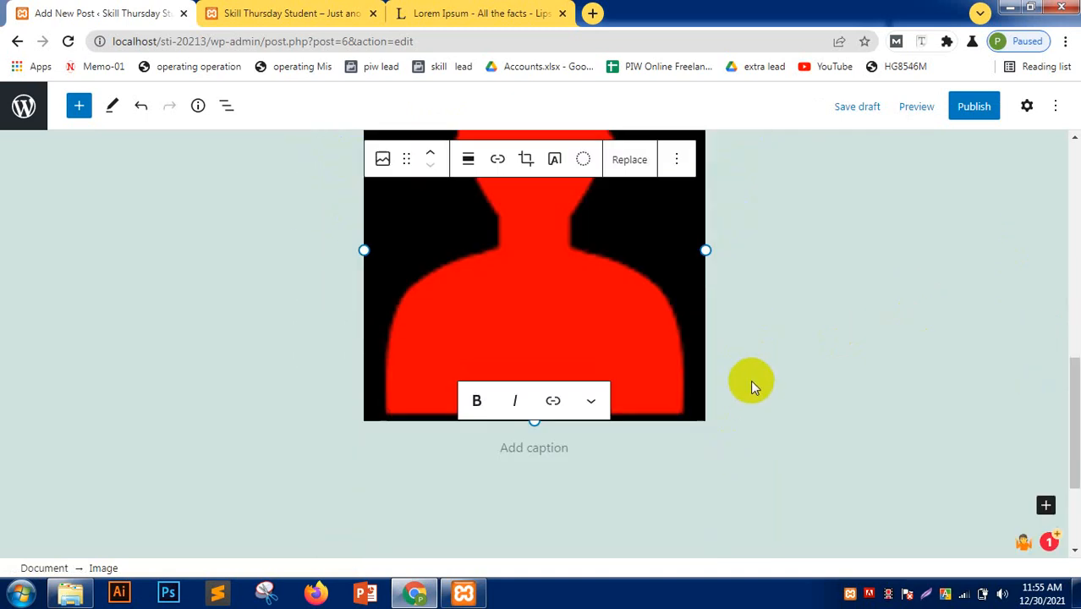
click(676, 159)
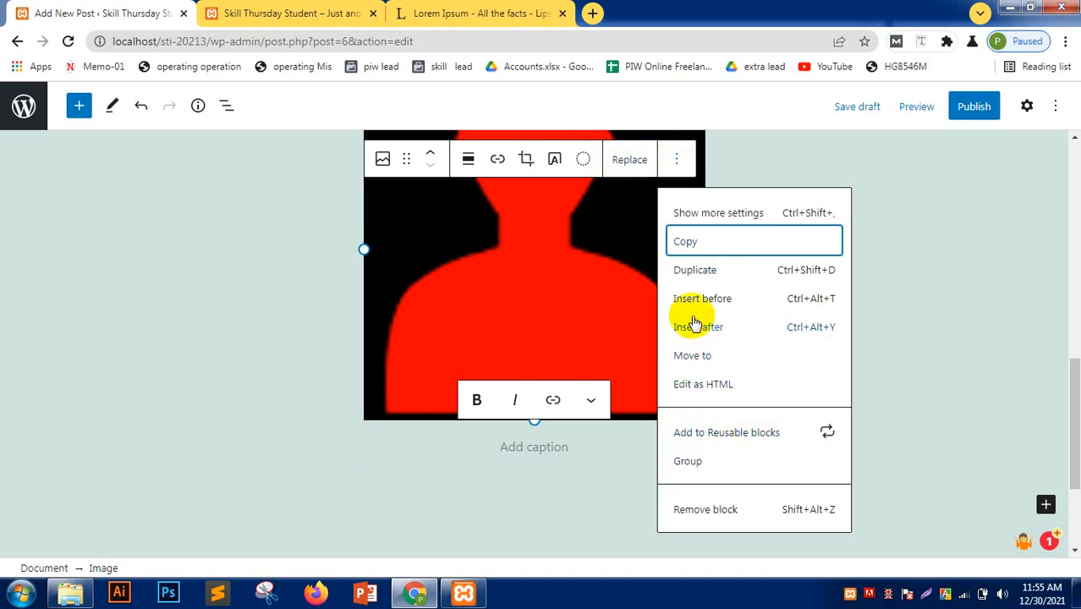
click(158, 342)
scroll(158, 343, up, 4)
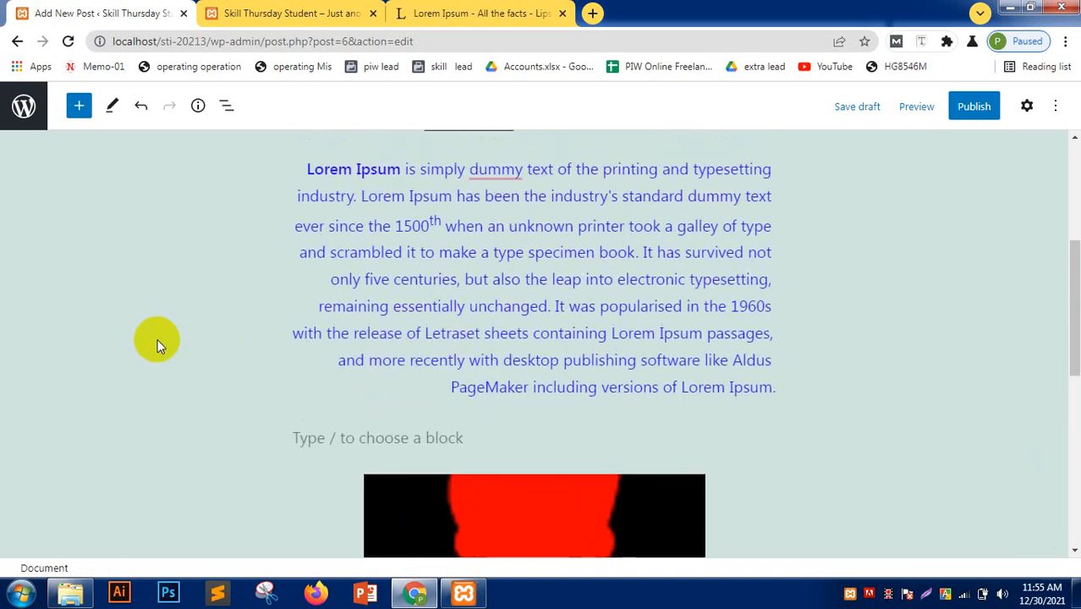
scroll(158, 343, down, 6)
click(445, 330)
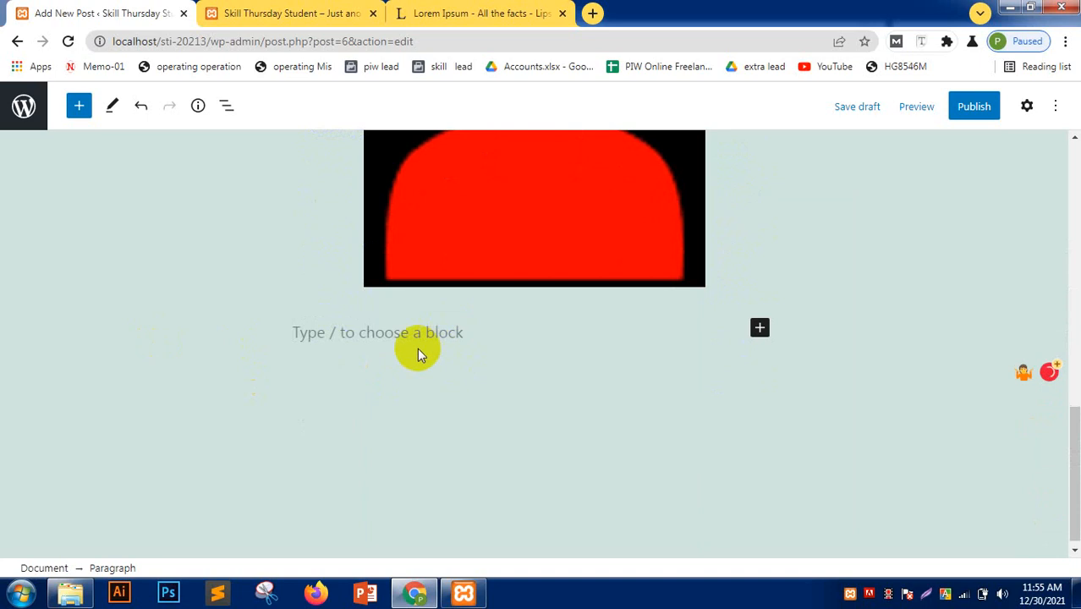
- Insert a Buttons block below the image and label the button SEE MORE
click(78, 107)
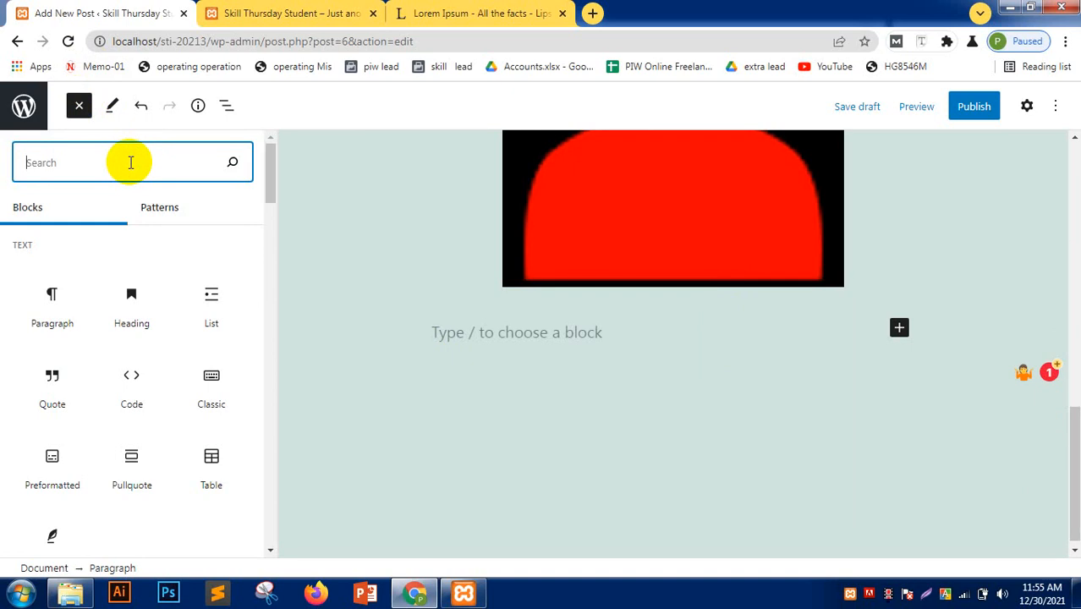
text(button)
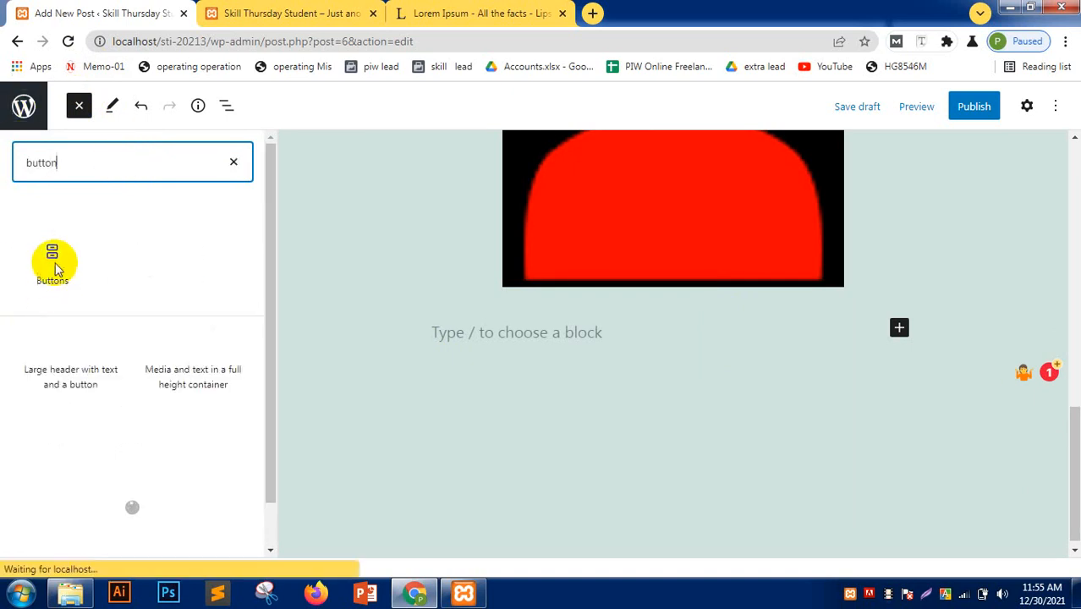
drag(53, 260, 581, 339)
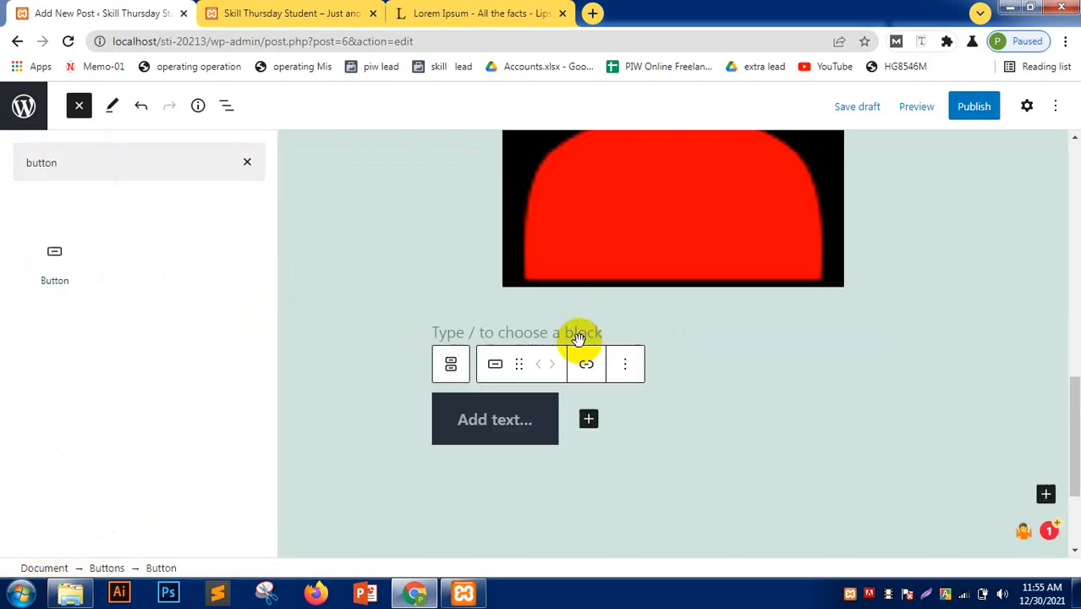
click(499, 428)
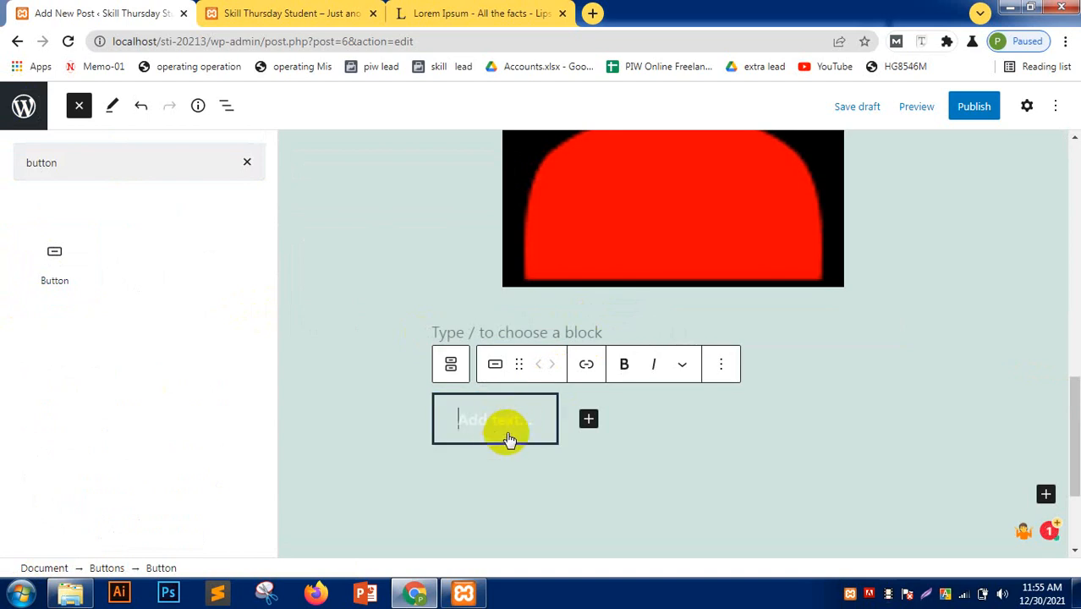
text(SE)
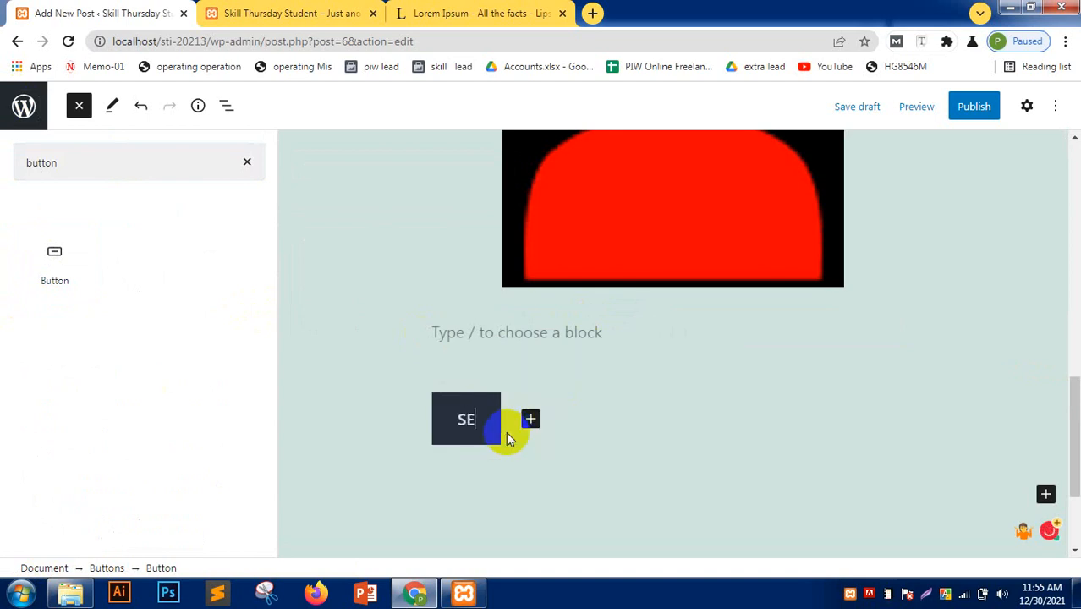
text(E MORE)
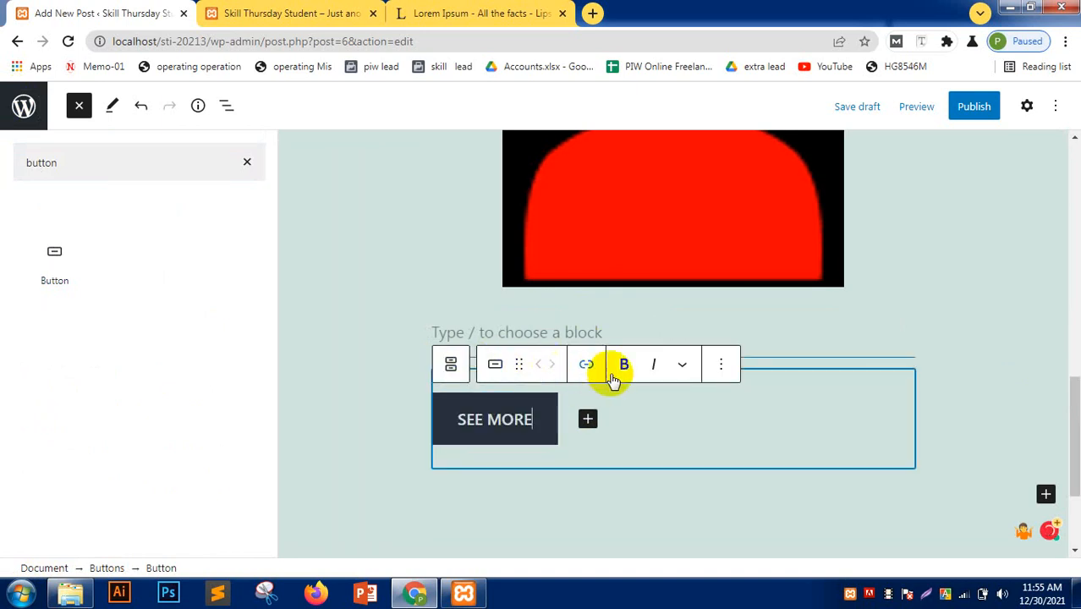
- Make the SEE MORE button label bold
click(586, 364)
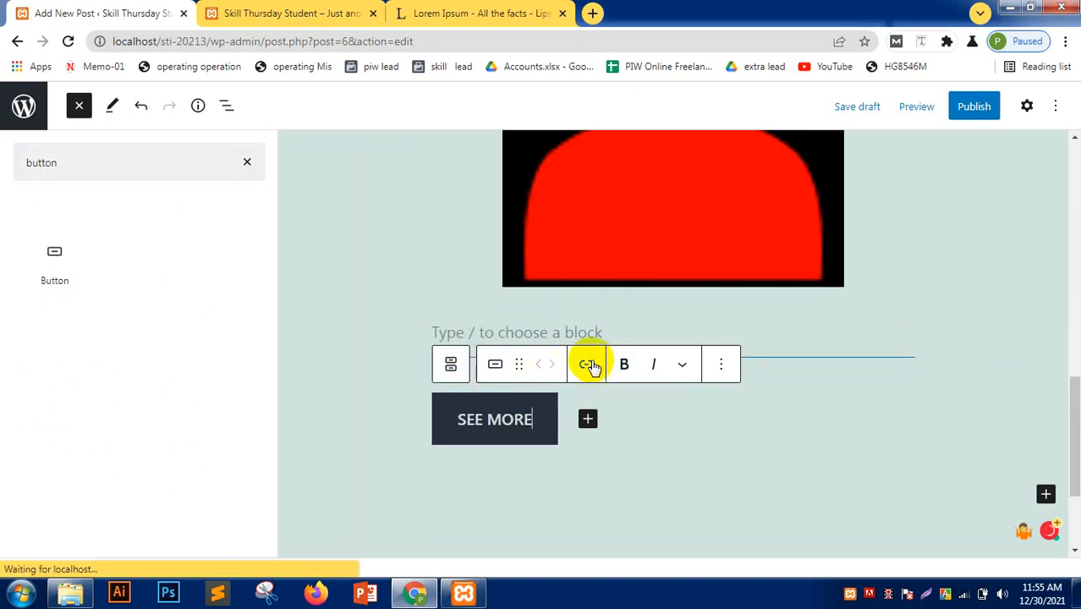
click(489, 430)
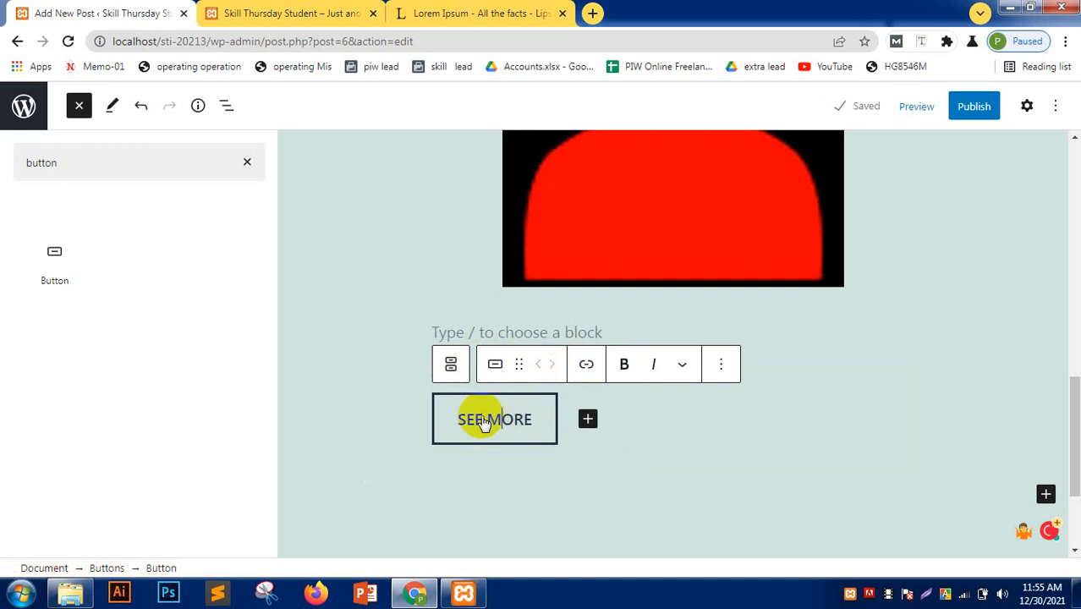
triple_click(496, 424)
click(626, 362)
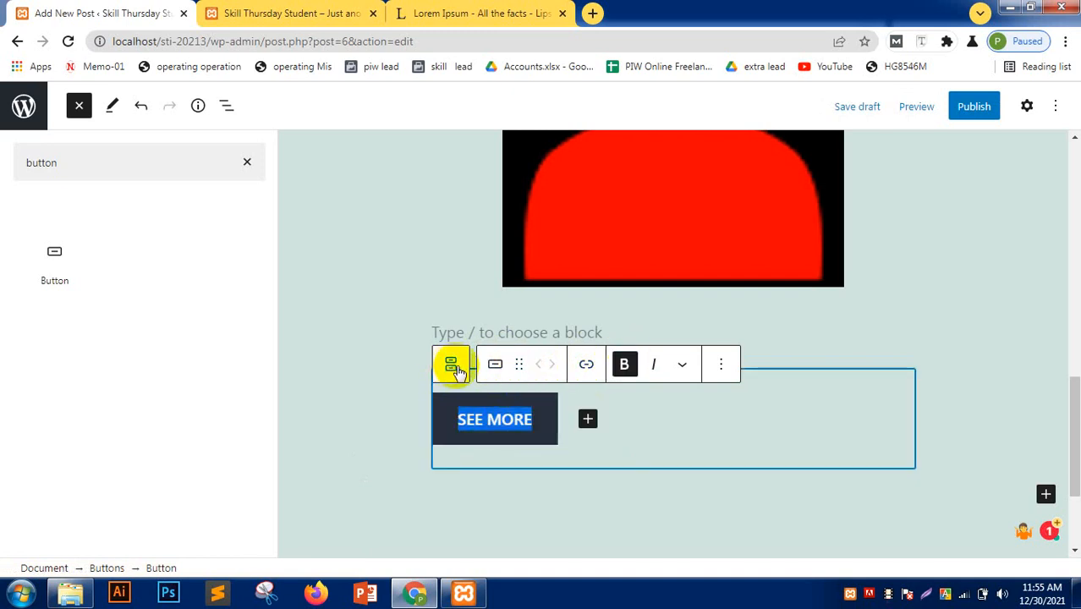
- Give the SEE MORE button the Outline style
click(678, 364)
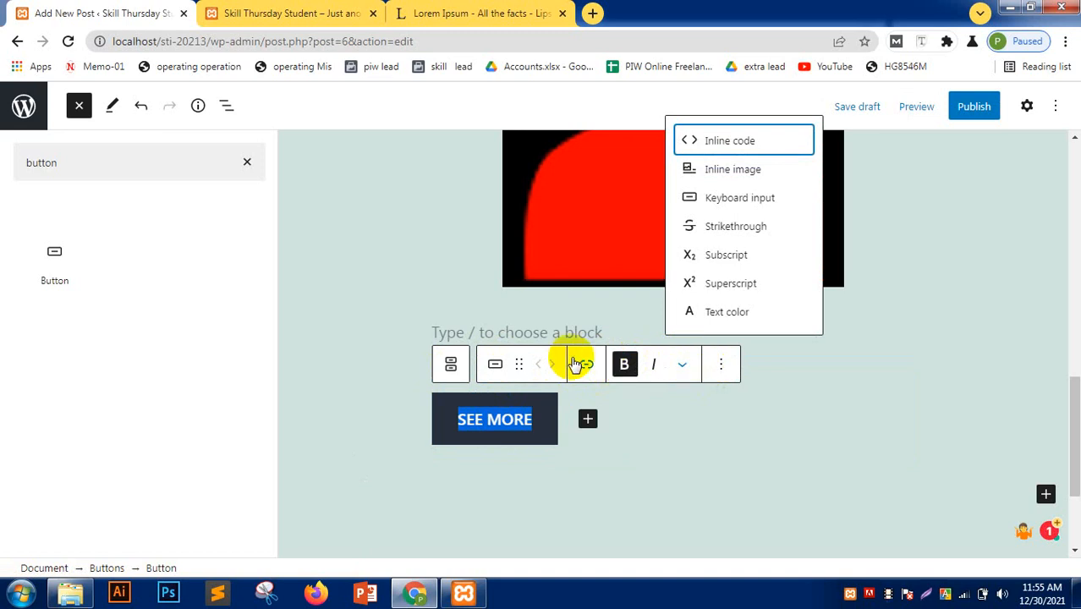
click(519, 363)
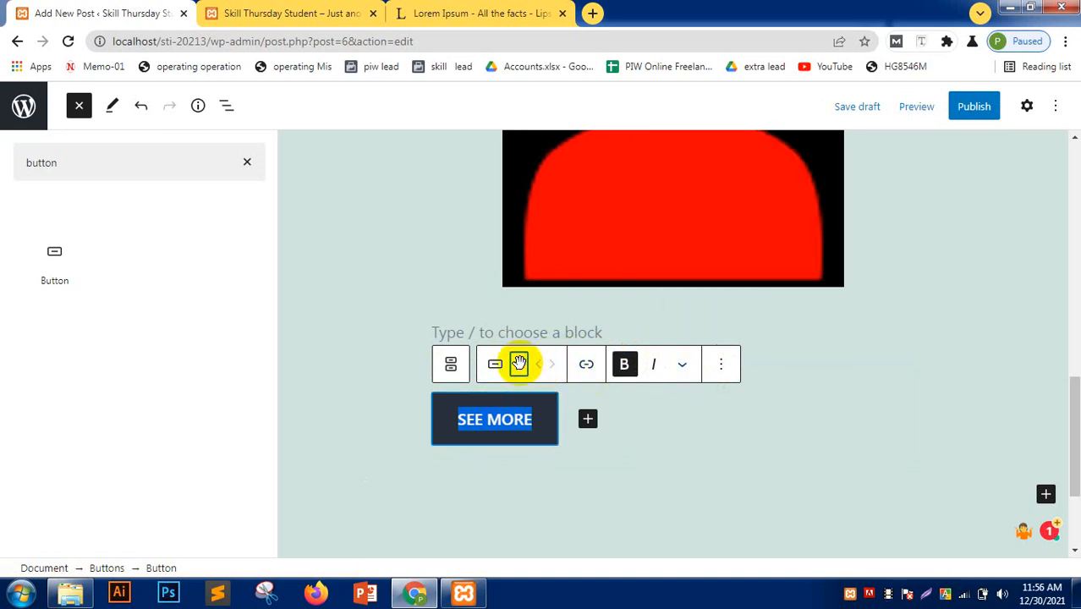
click(493, 367)
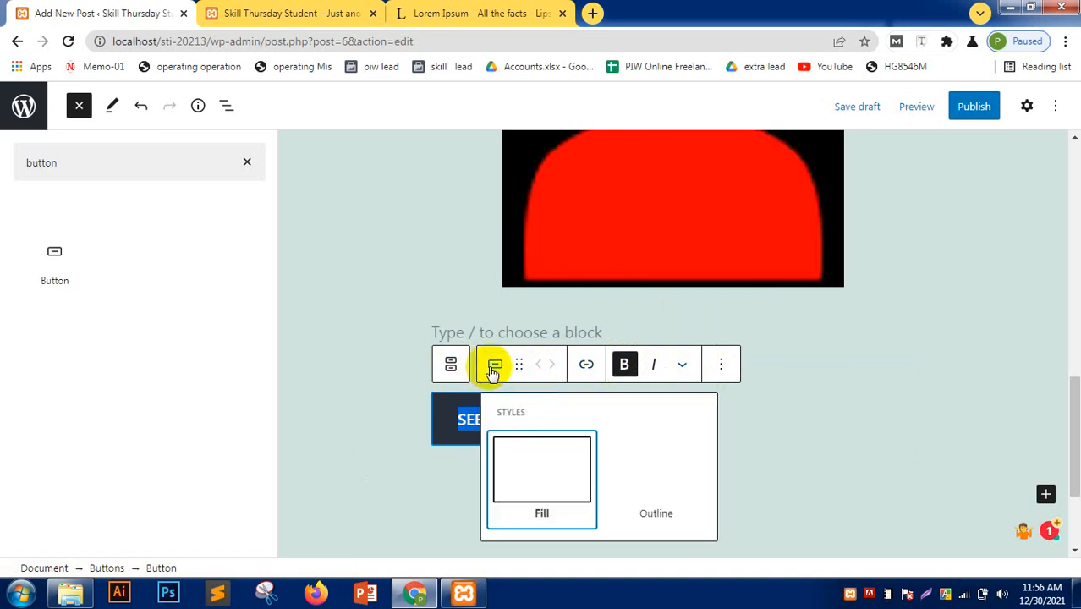
click(637, 461)
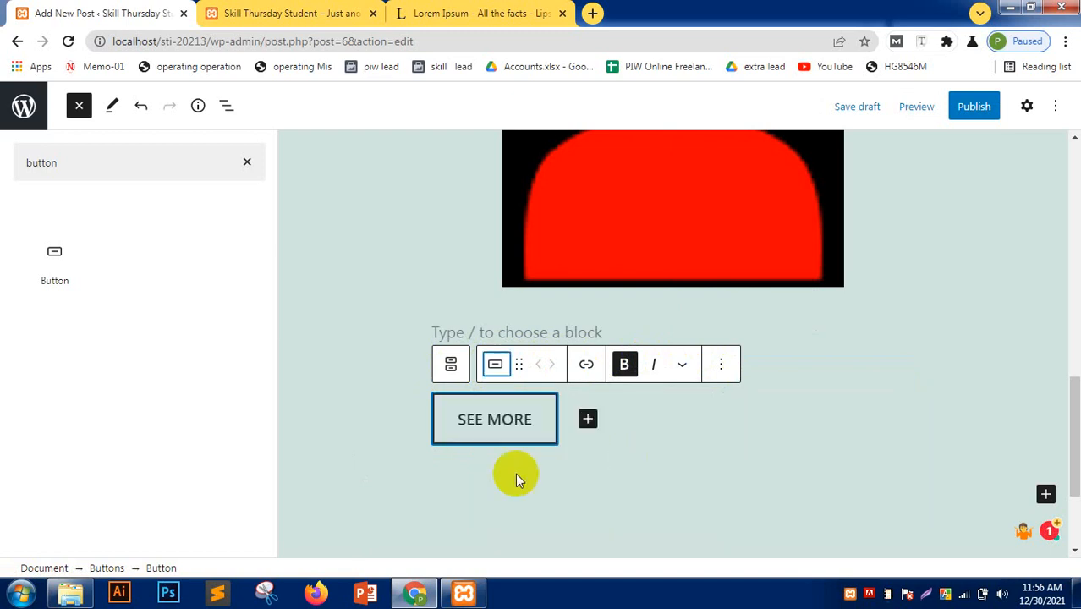
click(604, 389)
- Try full width on the buttons group, then return it to normal width
click(477, 384)
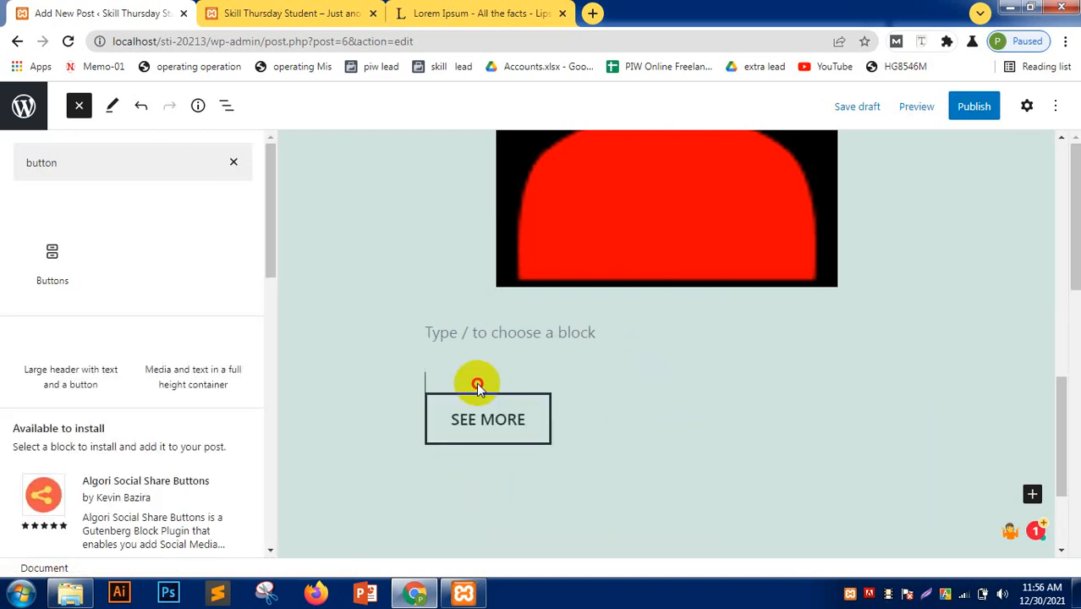
click(486, 412)
click(448, 359)
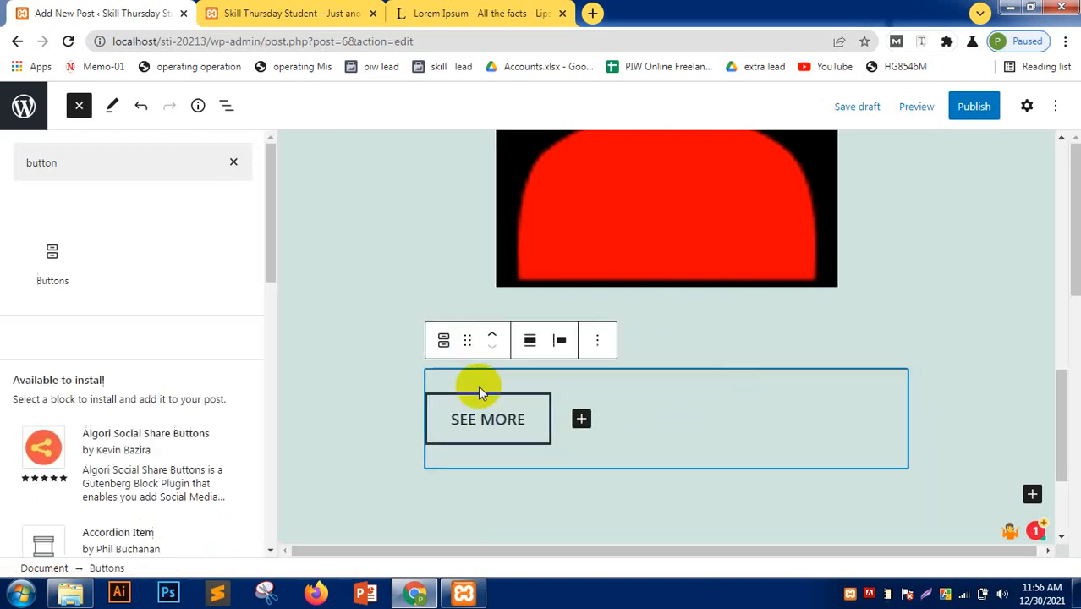
click(533, 345)
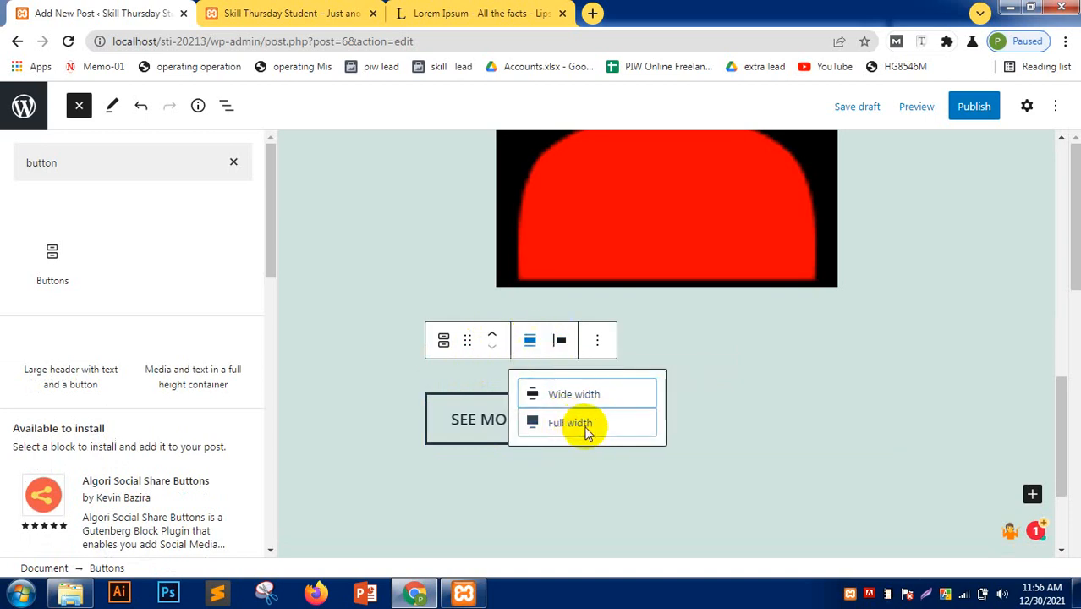
click(582, 425)
click(385, 341)
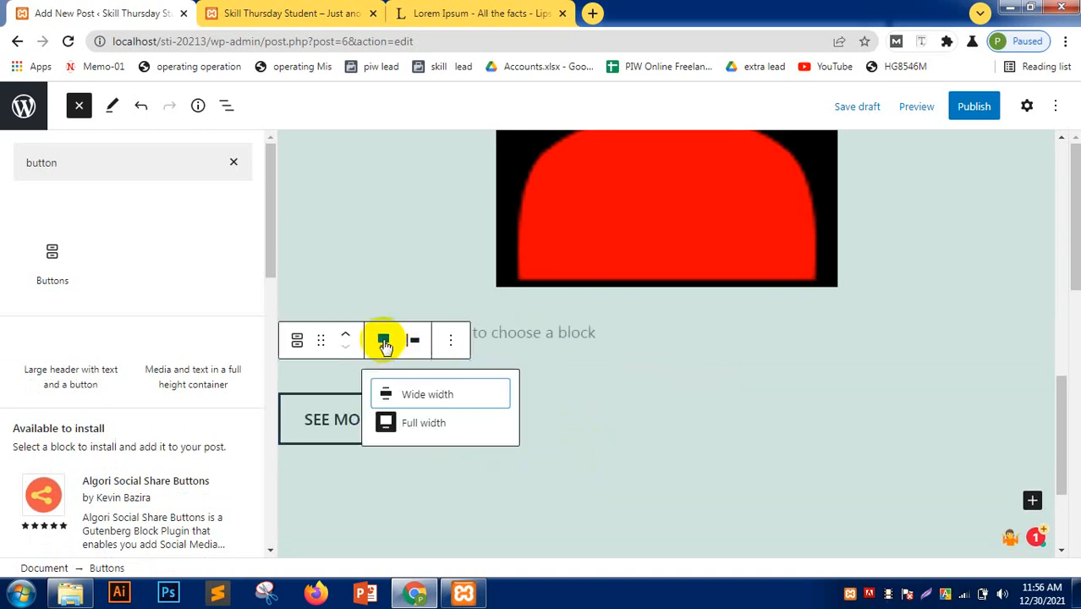
click(430, 425)
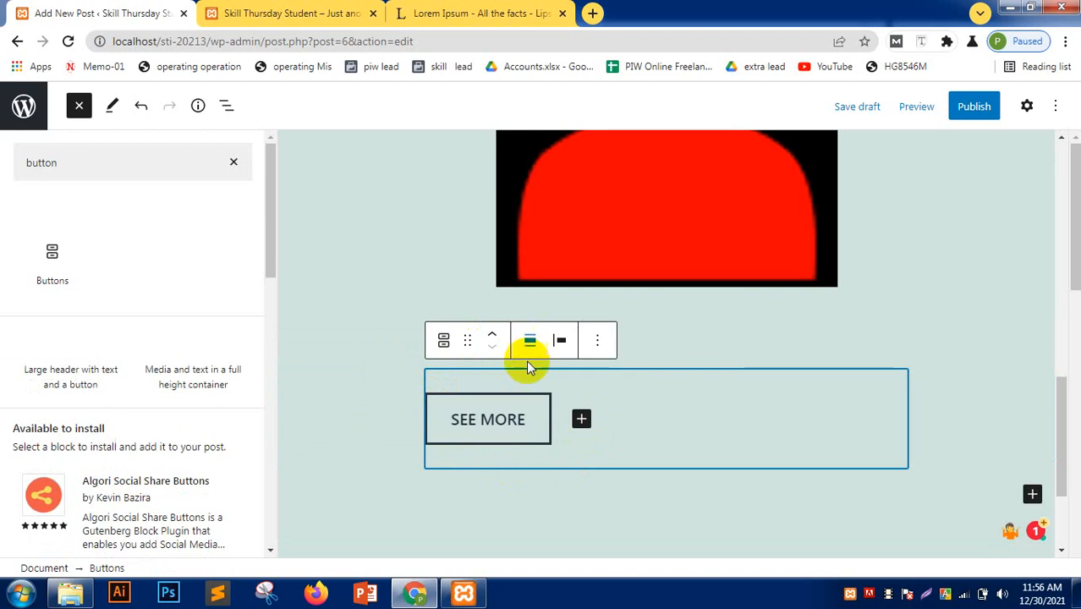
- Insert an empty block before the buttons group
click(597, 340)
click(608, 222)
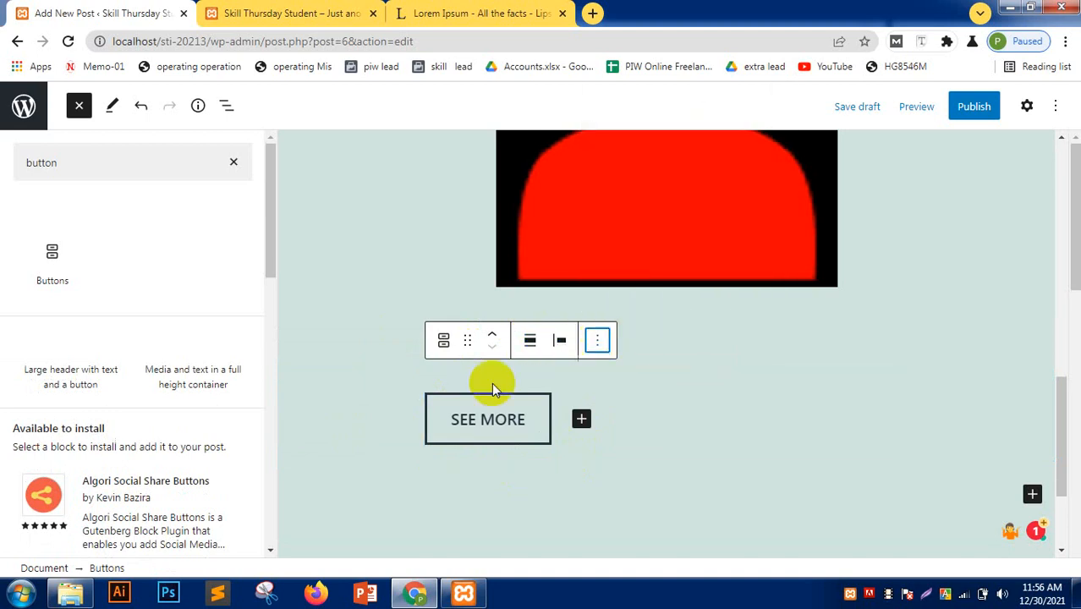
scroll(411, 313, up, 2)
scroll(411, 313, down, 4)
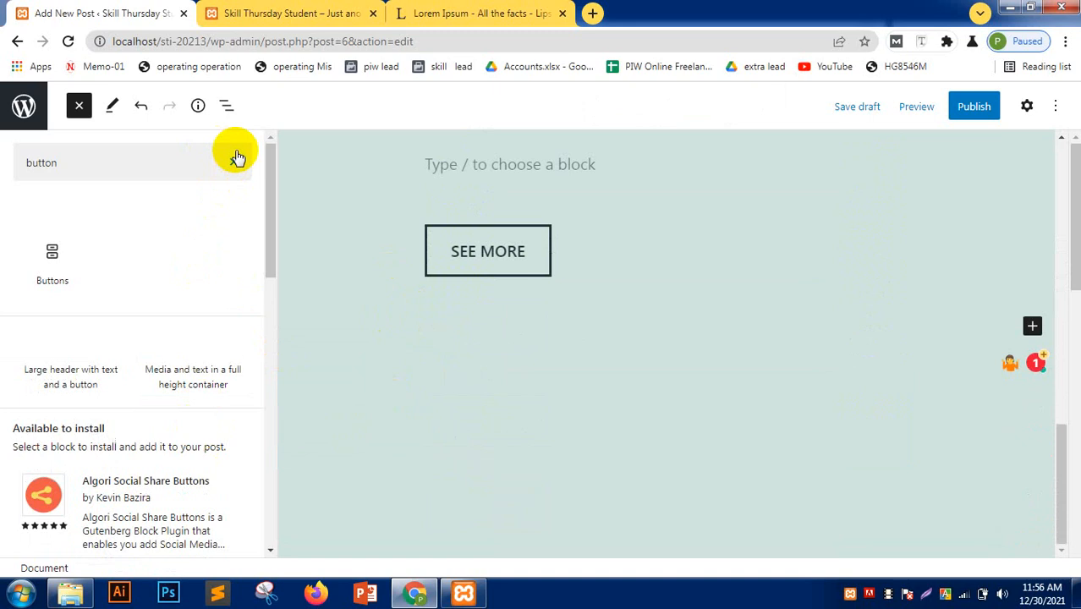
- Add an empty block below the SEE MORE button
click(236, 167)
click(455, 409)
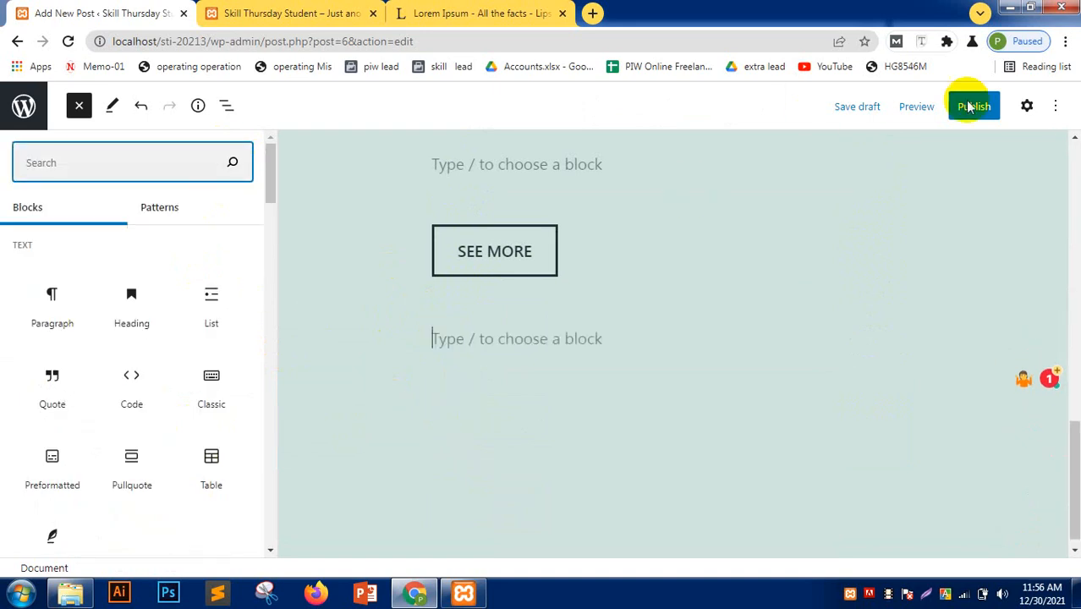
scroll(444, 336, up, 15)
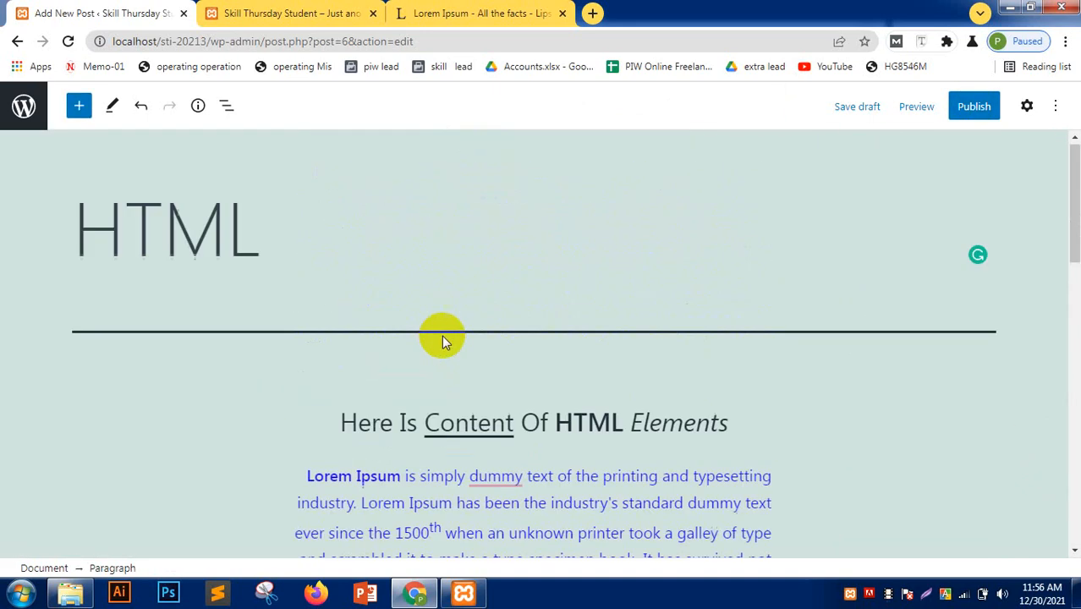
scroll(438, 341, down, 15)
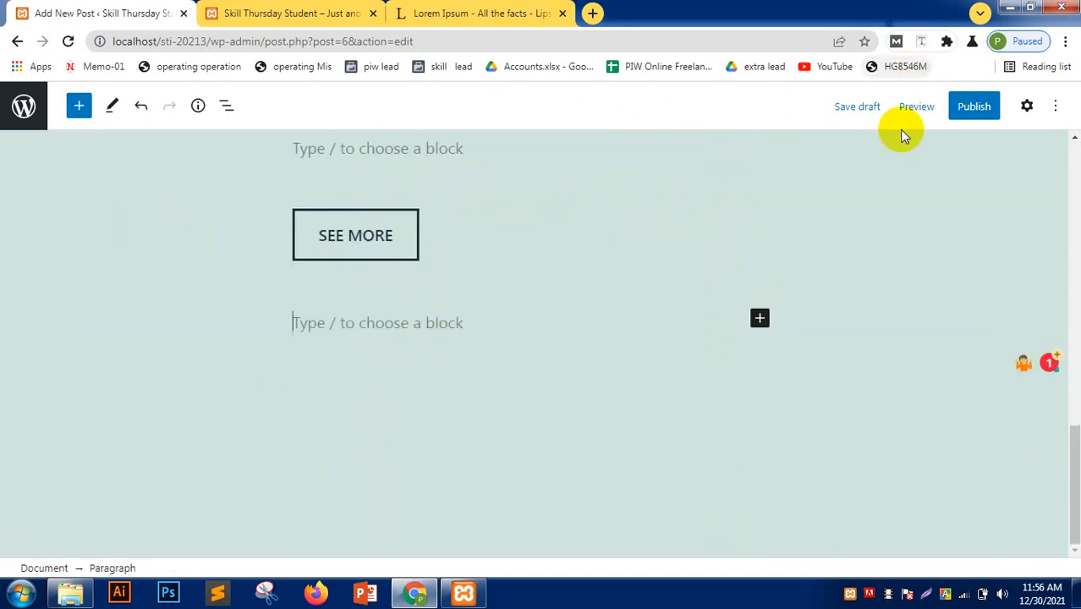
- Preview the HTML post in a new tab, then return to the editor
click(917, 108)
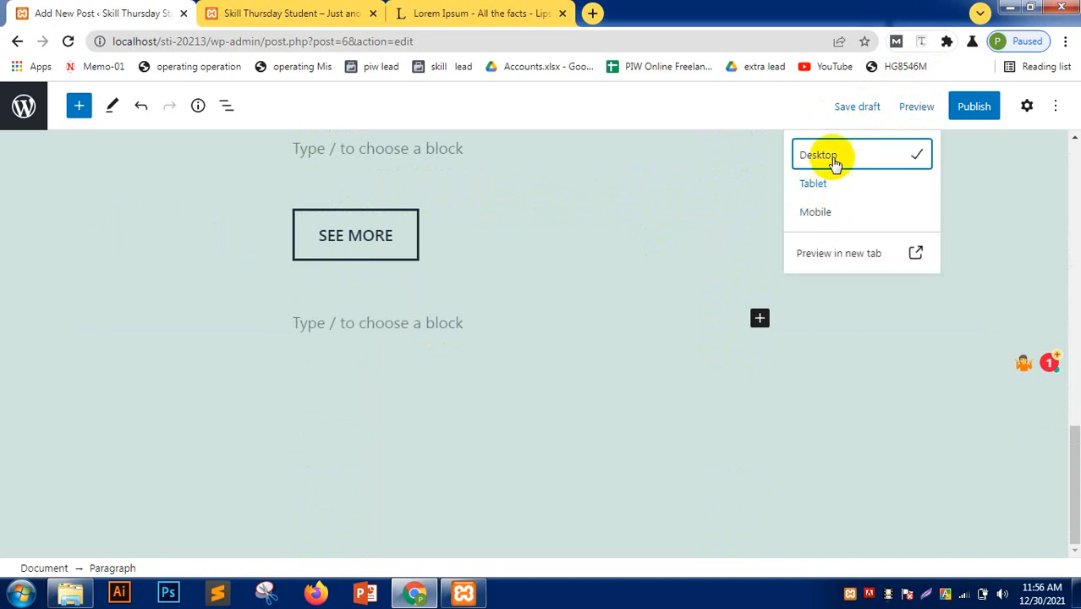
click(839, 253)
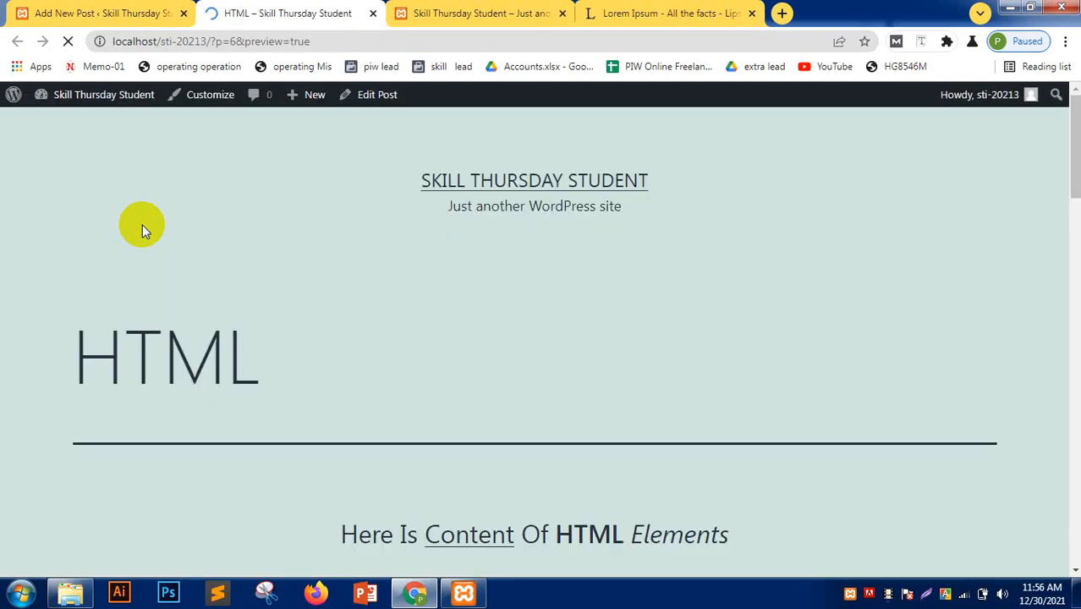
scroll(141, 258, down, 8)
scroll(135, 267, down, 9)
scroll(135, 268, up, 7)
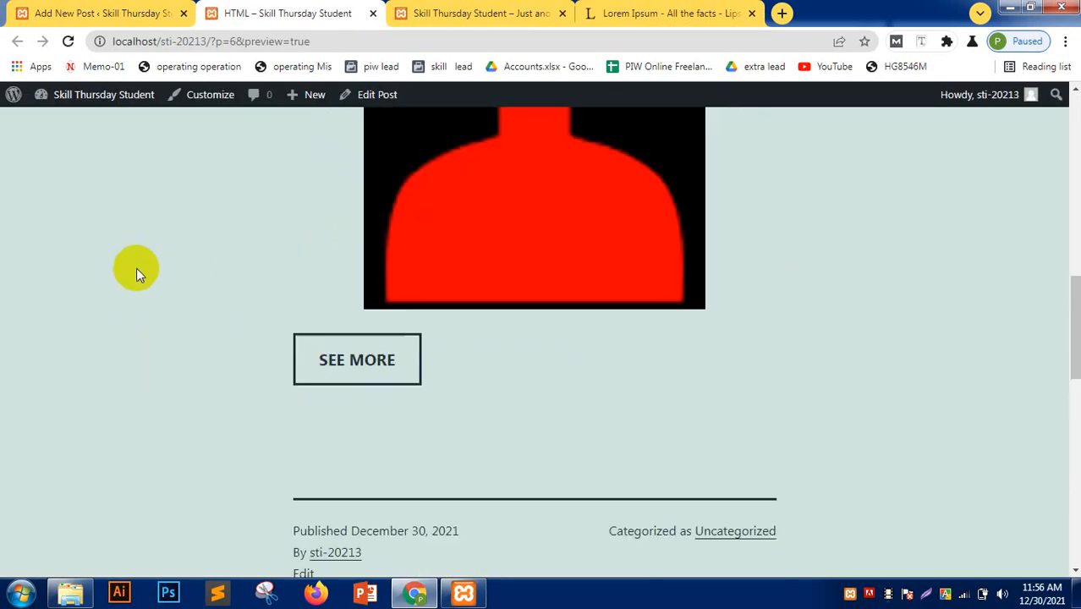
scroll(136, 268, up, 10)
click(169, 12)
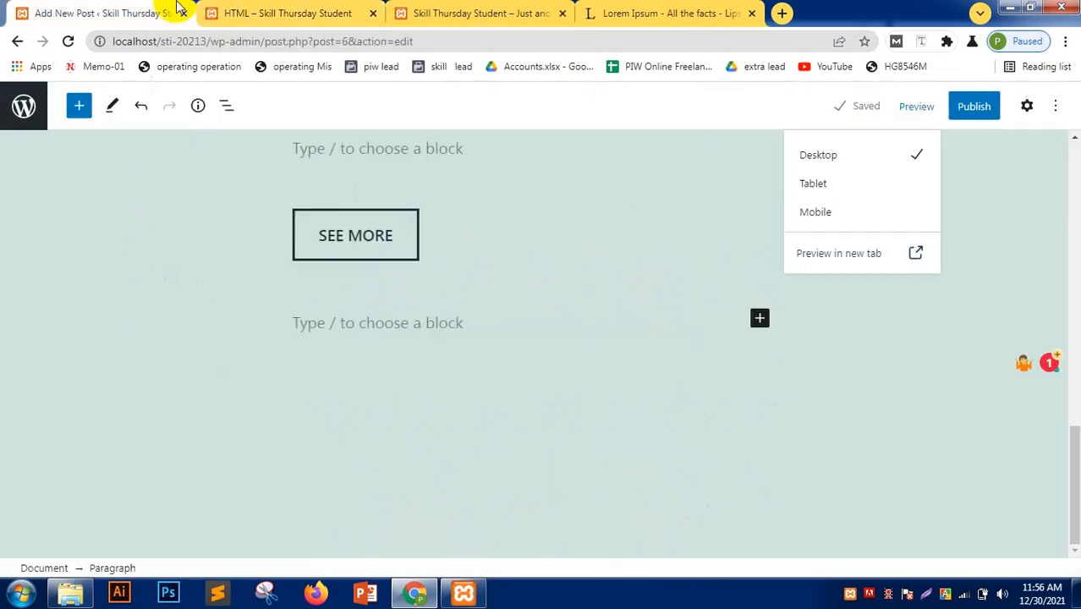
click(975, 110)
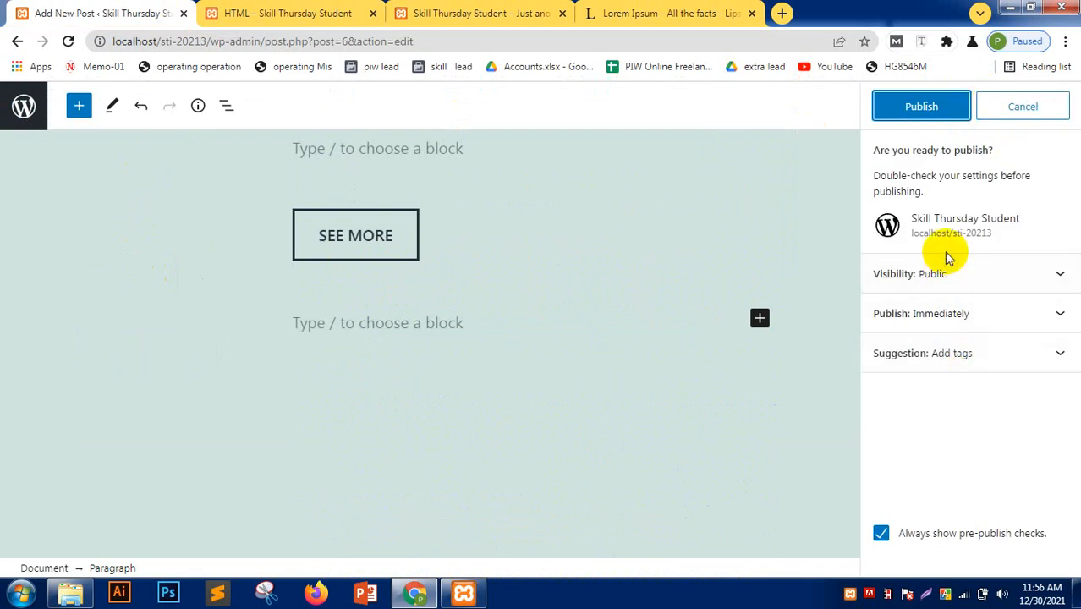
- Publish the HTML post and dismiss the post-publish summary
click(922, 106)
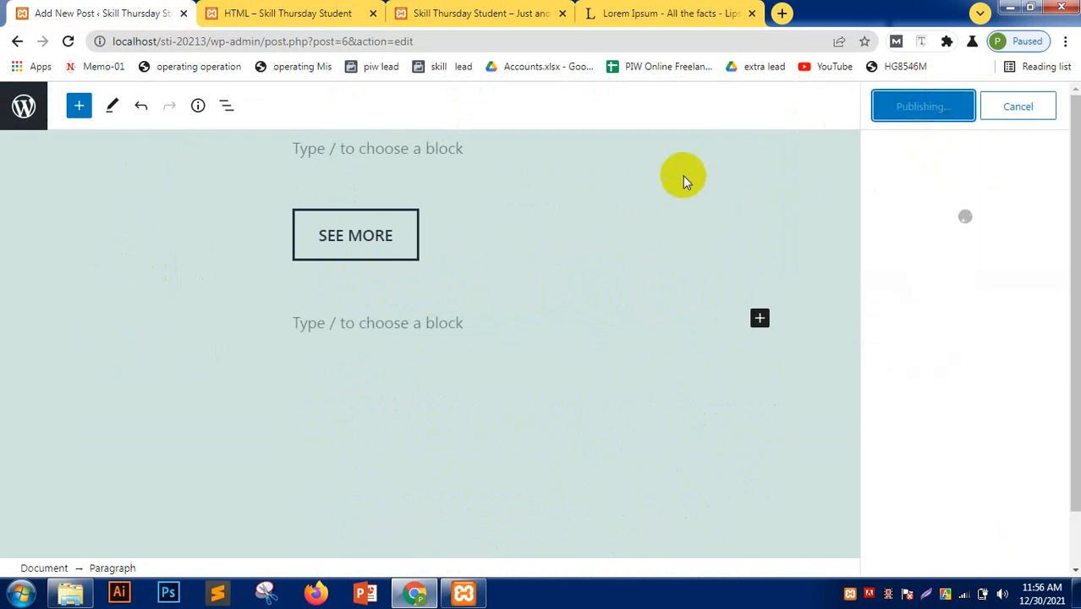
click(1054, 108)
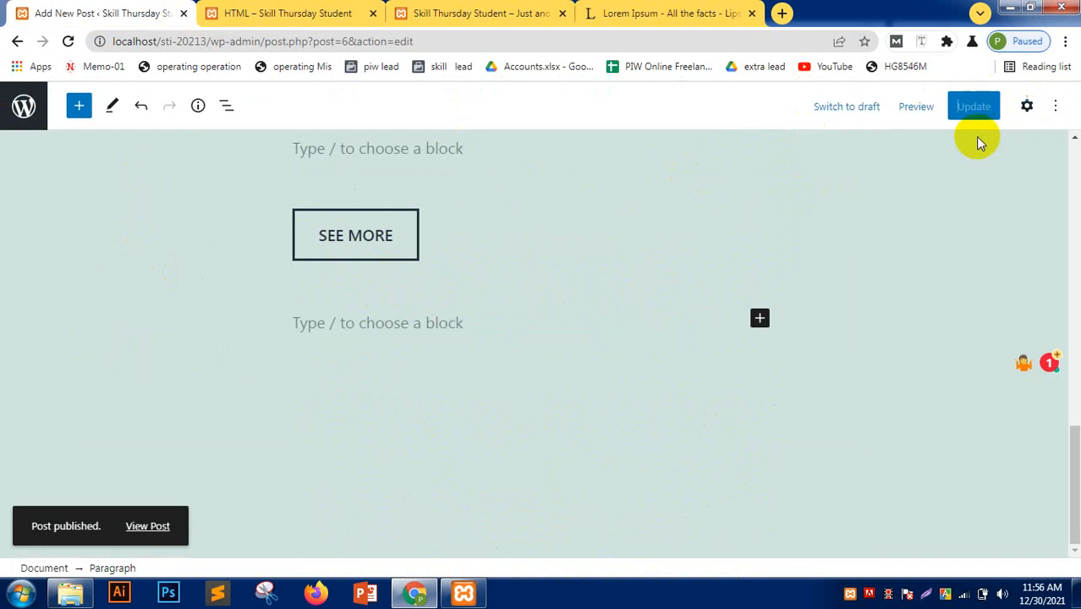
click(1026, 106)
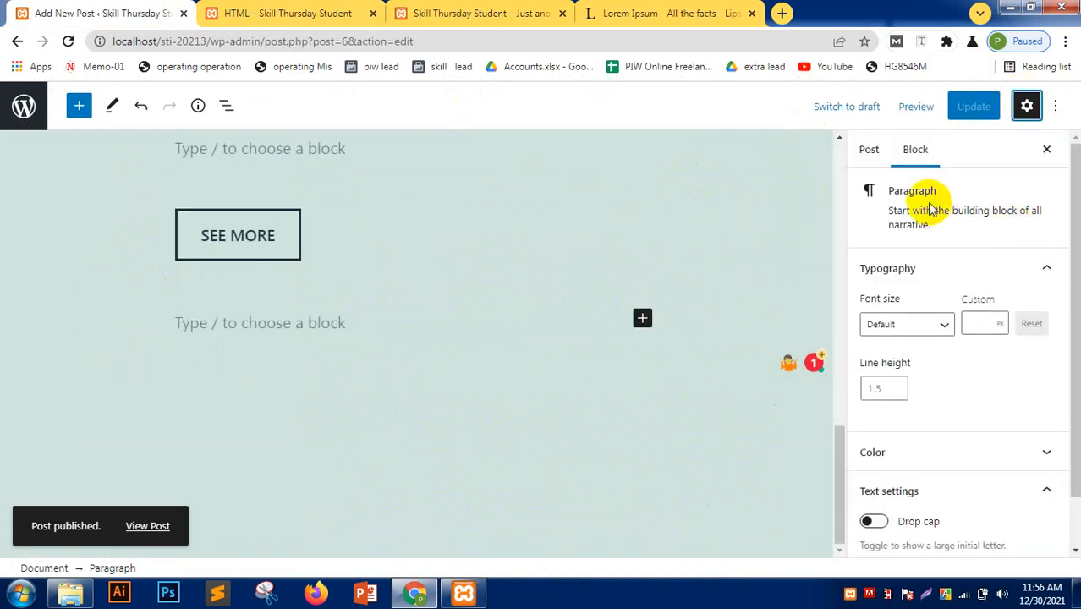
- Show the Post settings in the sidebar and keep visibility set to Public
scroll(920, 292, down, 1)
scroll(905, 254, up, 1)
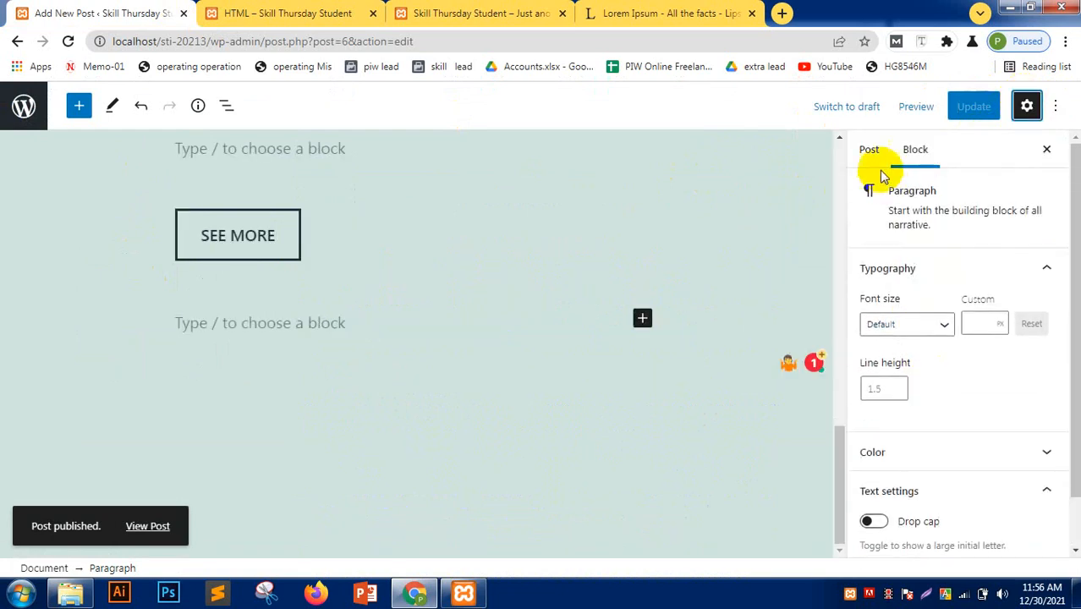
click(872, 151)
click(967, 225)
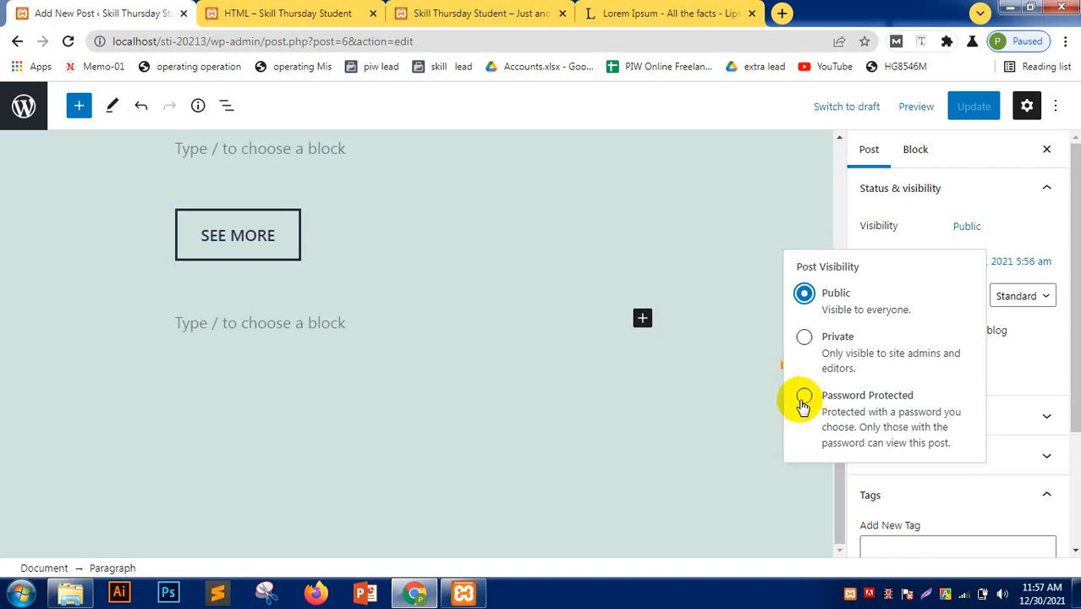
click(805, 294)
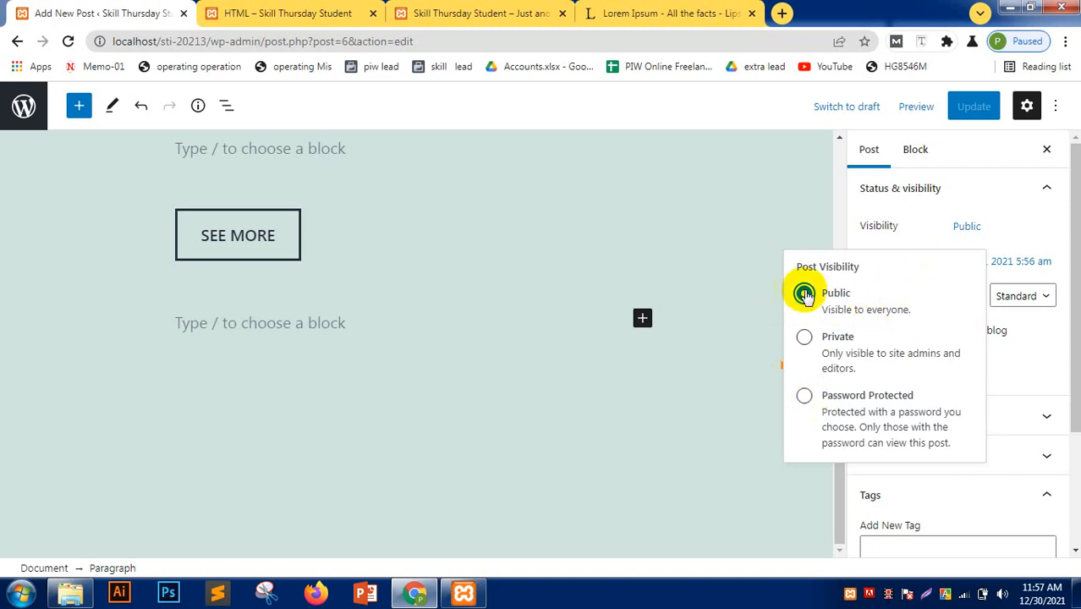
click(867, 199)
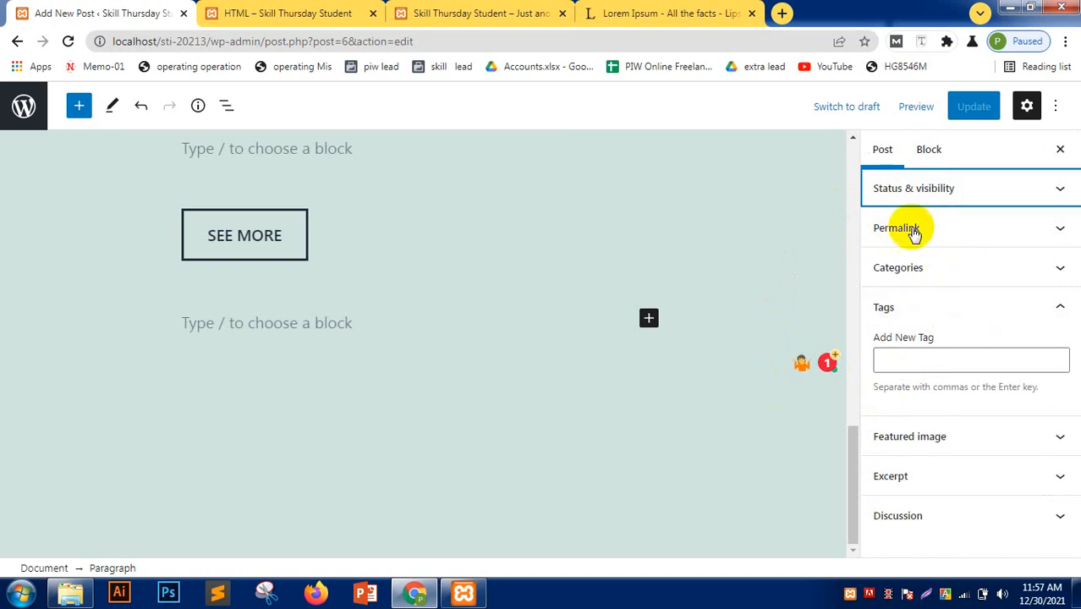
click(919, 185)
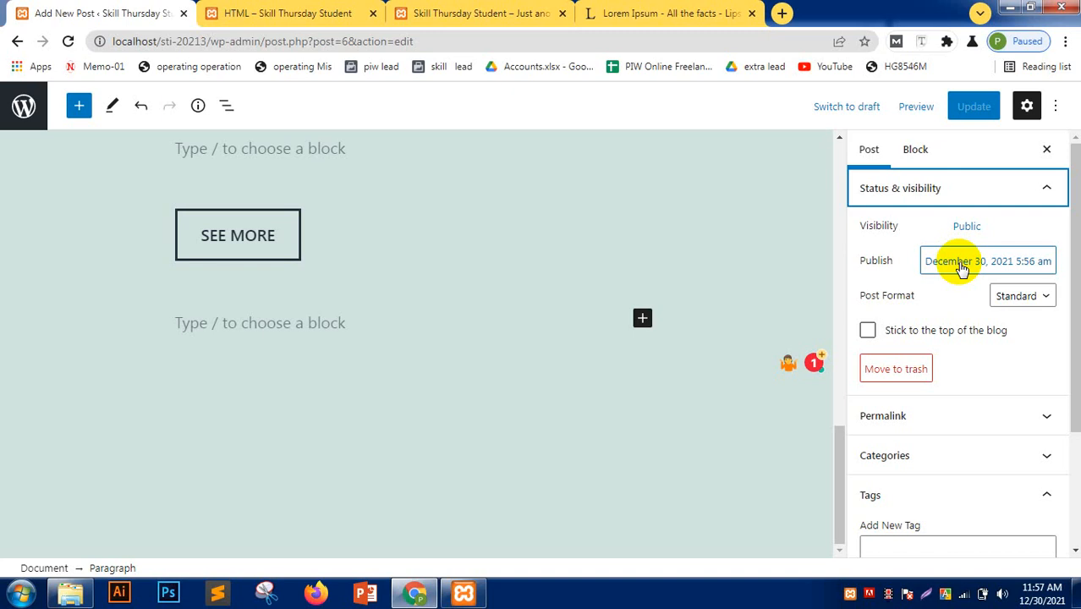
- Expand the Permalink section to check the html slug, then collapse it
scroll(956, 317, down, 2)
click(917, 258)
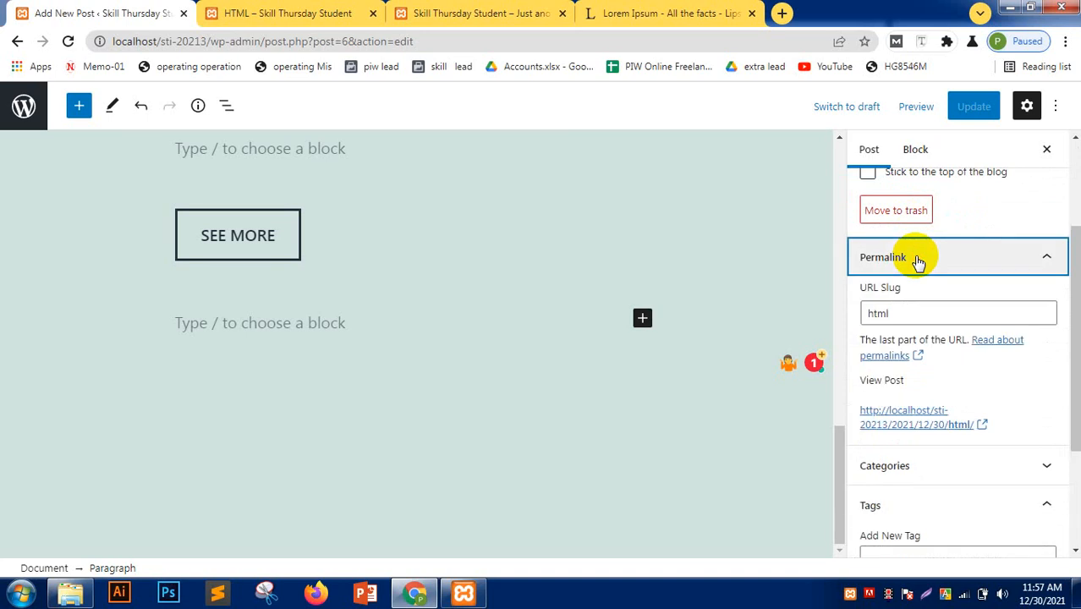
click(917, 258)
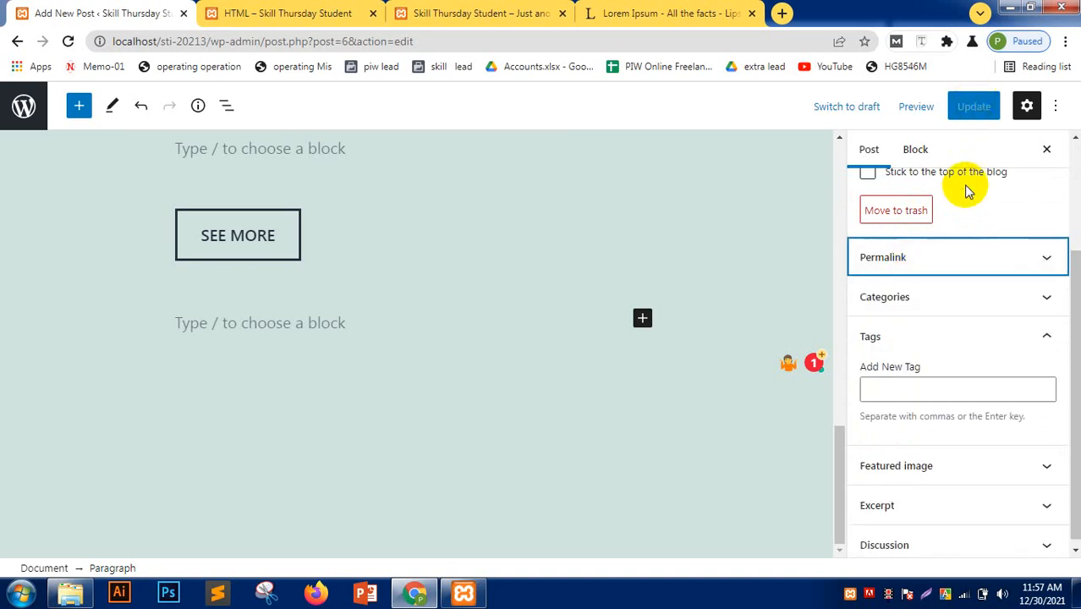
- Close the outdated HTML preview and reload the site's home page
click(285, 12)
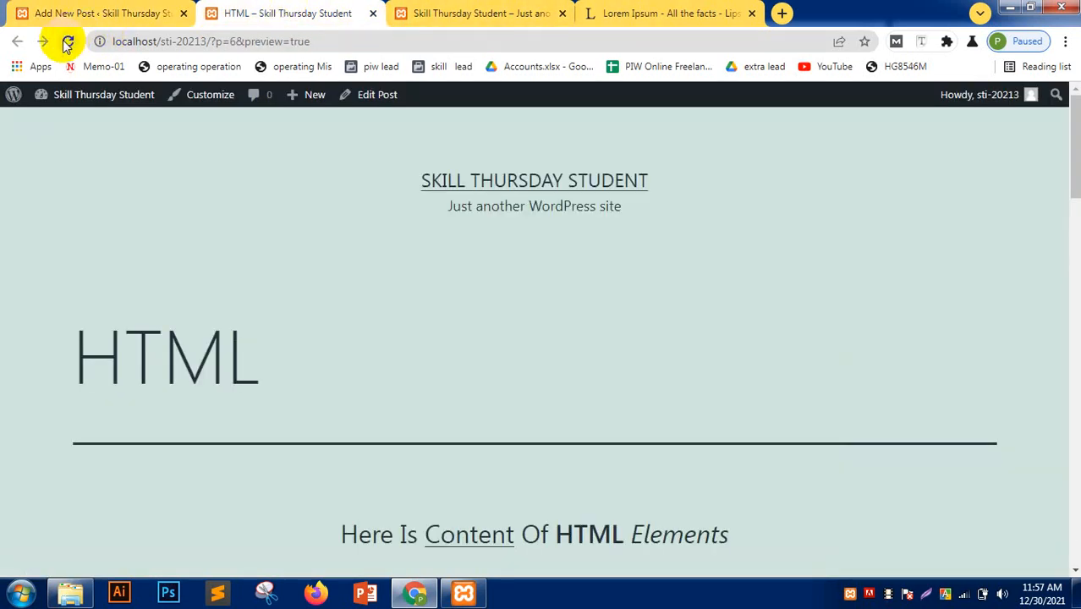
click(441, 7)
click(68, 41)
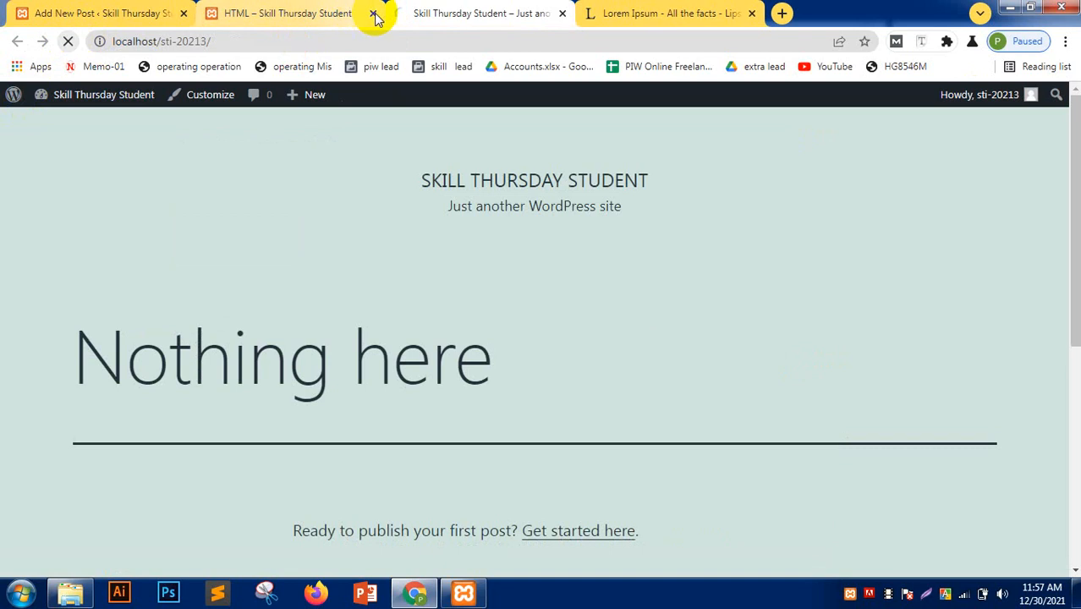
click(373, 13)
scroll(4, 330, down, 10)
scroll(3, 347, up, 10)
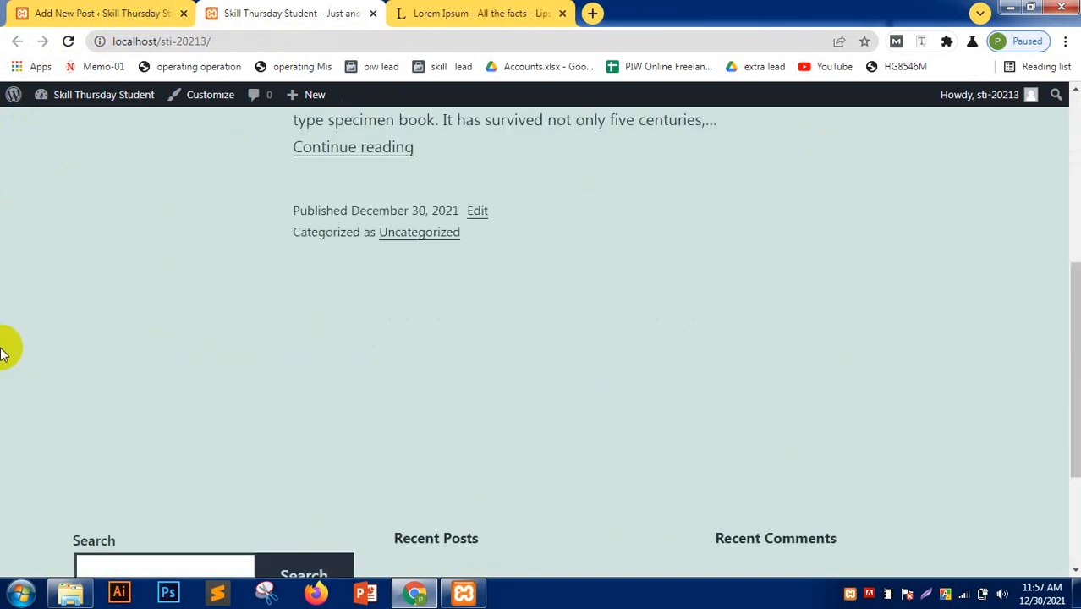
scroll(7, 356, down, 5)
scroll(8, 355, up, 5)
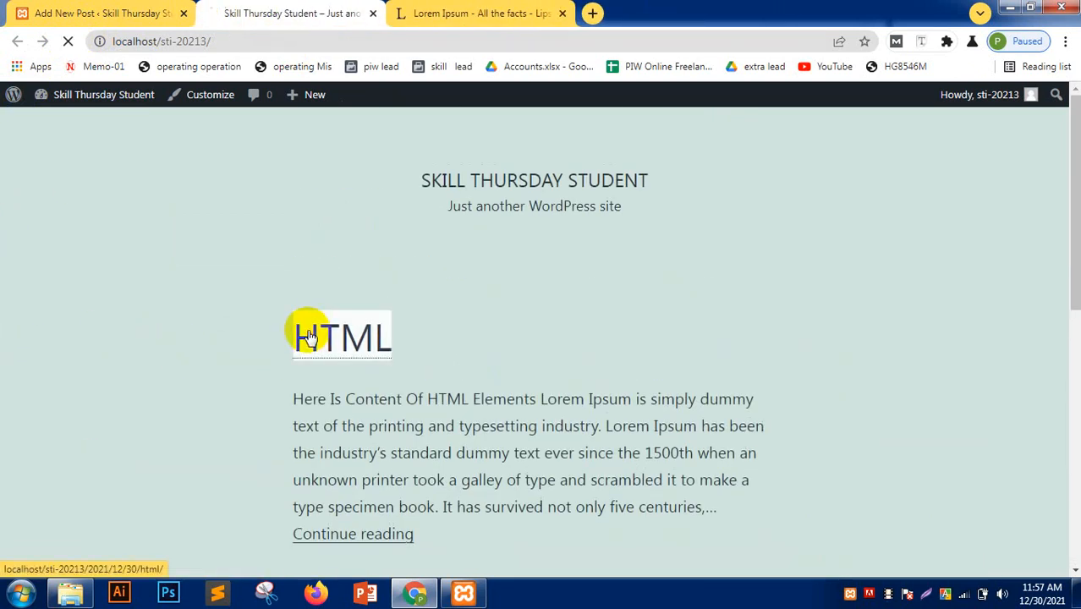
- Open the HTML post, follow its Content link to html.com, and come back
click(289, 333)
scroll(69, 283, down, 6)
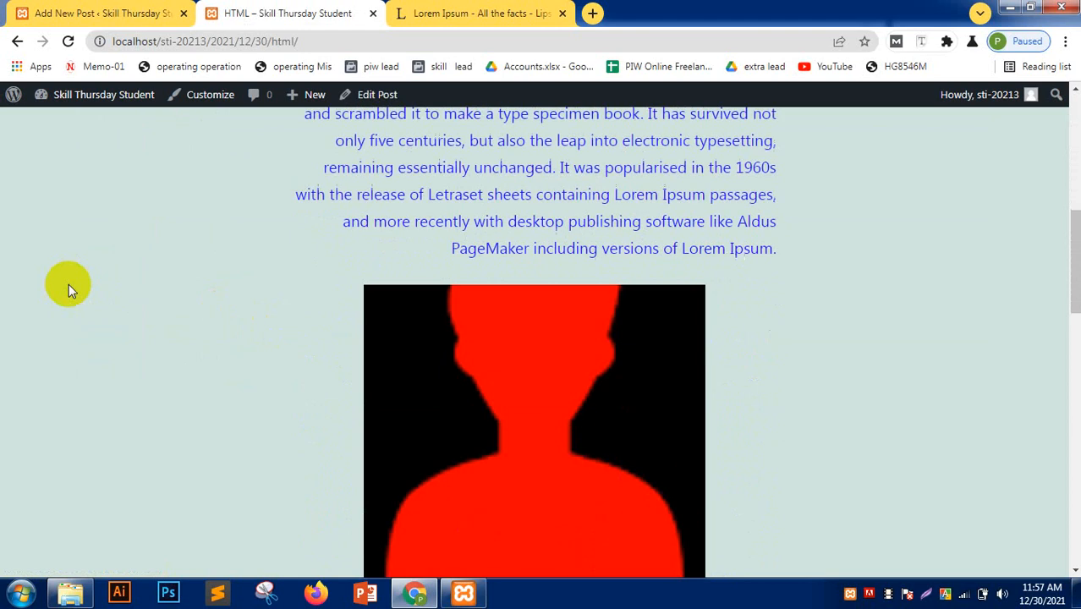
scroll(68, 283, up, 3)
triple_click(422, 213)
click(302, 349)
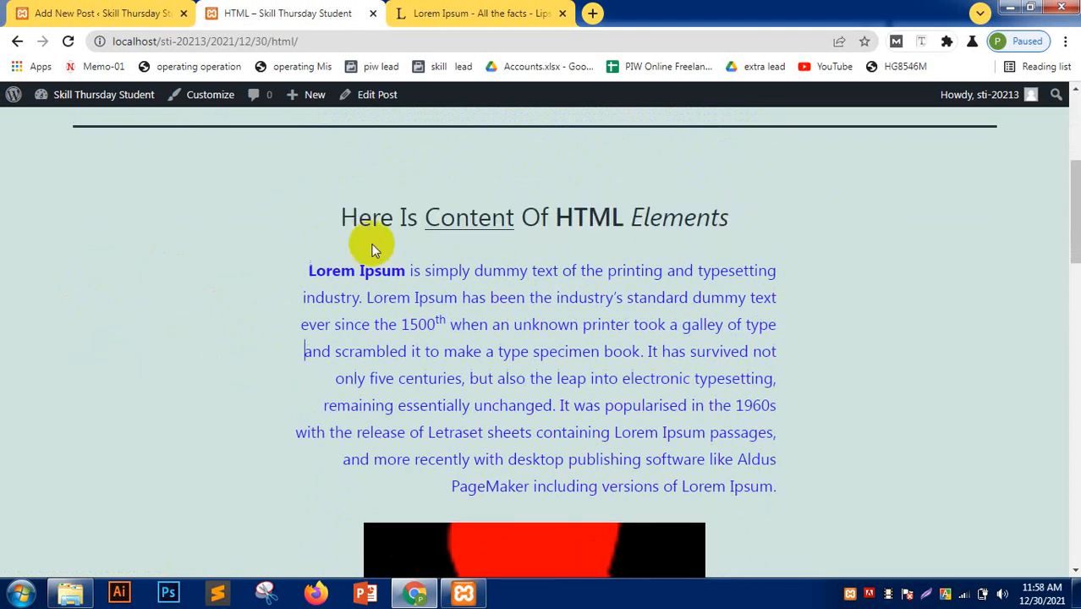
click(450, 218)
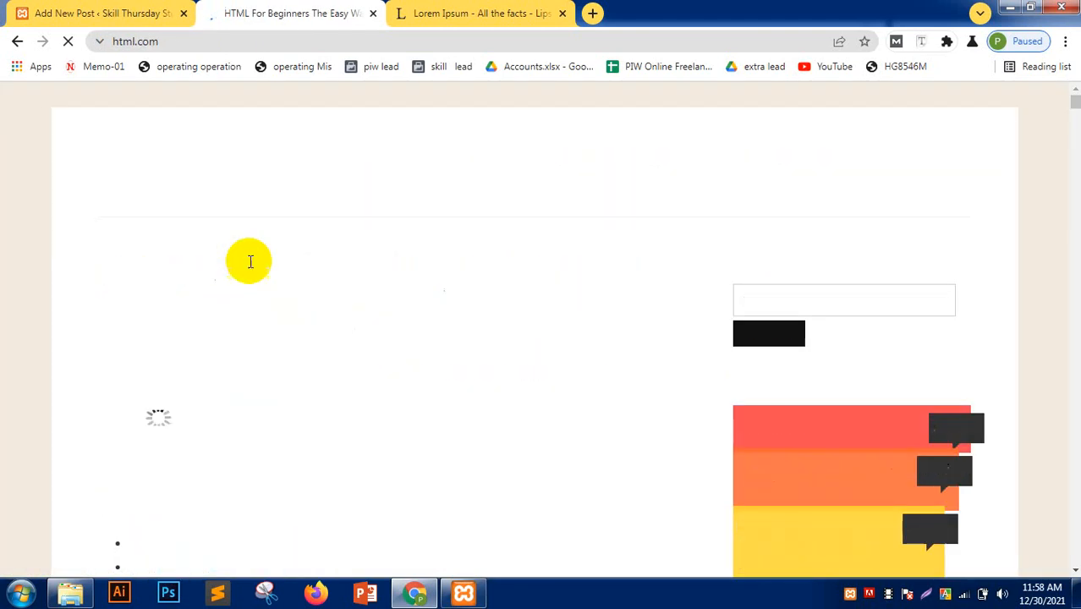
click(17, 42)
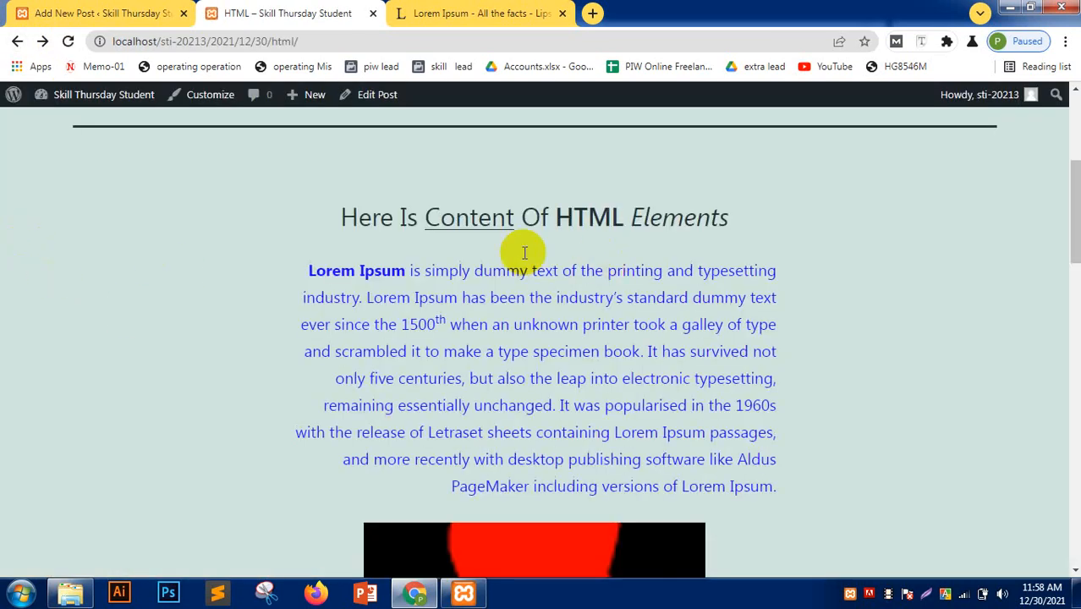
- Inspect the live post's full web address, then return to the post editor
scroll(155, 400, down, 3)
drag(419, 402, 275, 362)
scroll(178, 381, down, 3)
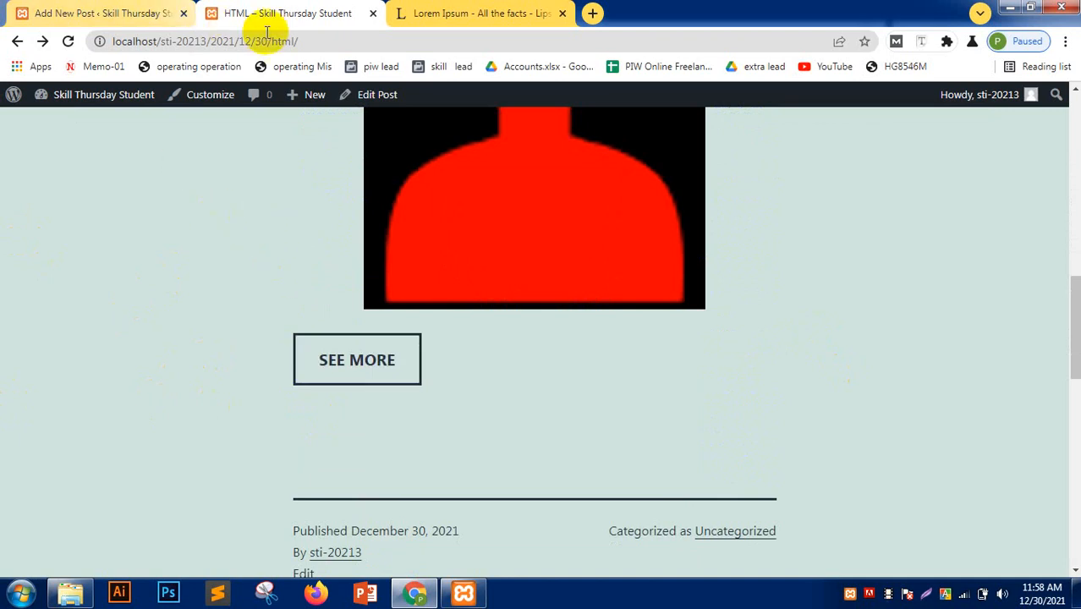
drag(322, 49, 176, 47)
click(93, 124)
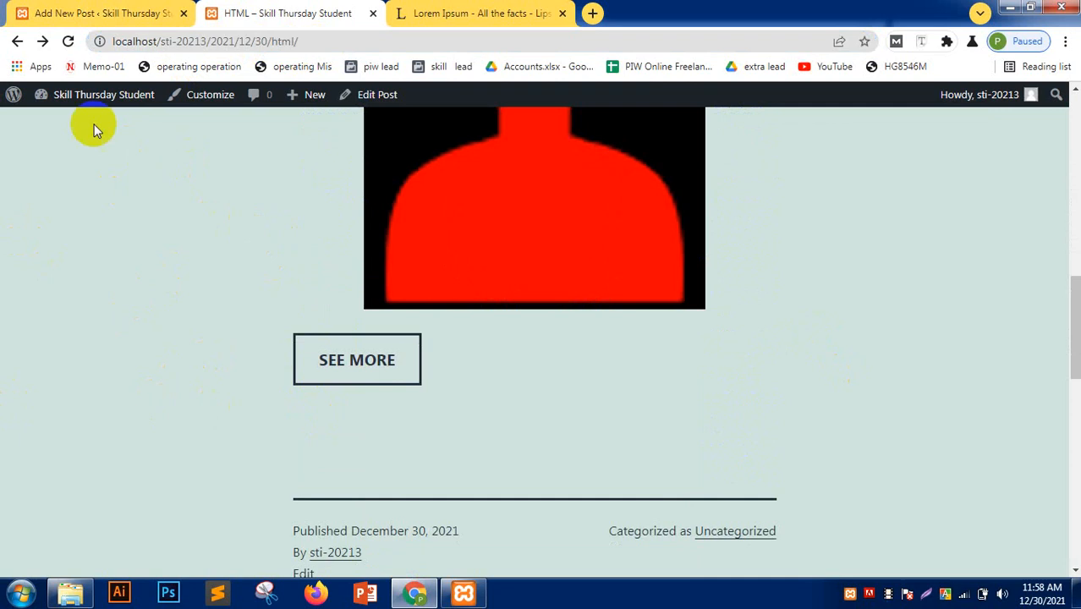
click(110, 44)
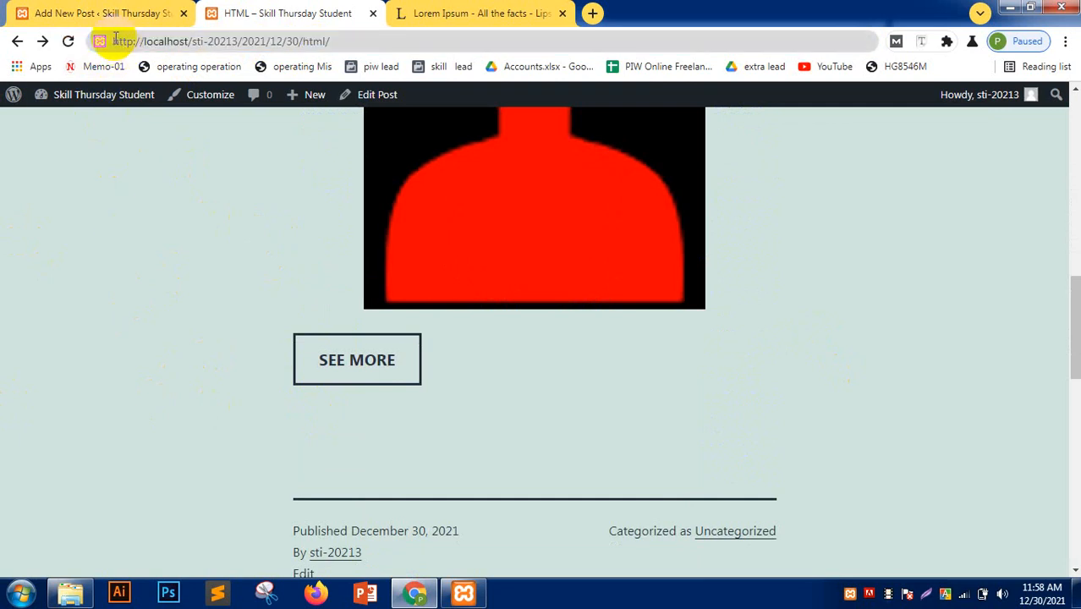
drag(110, 42, 244, 43)
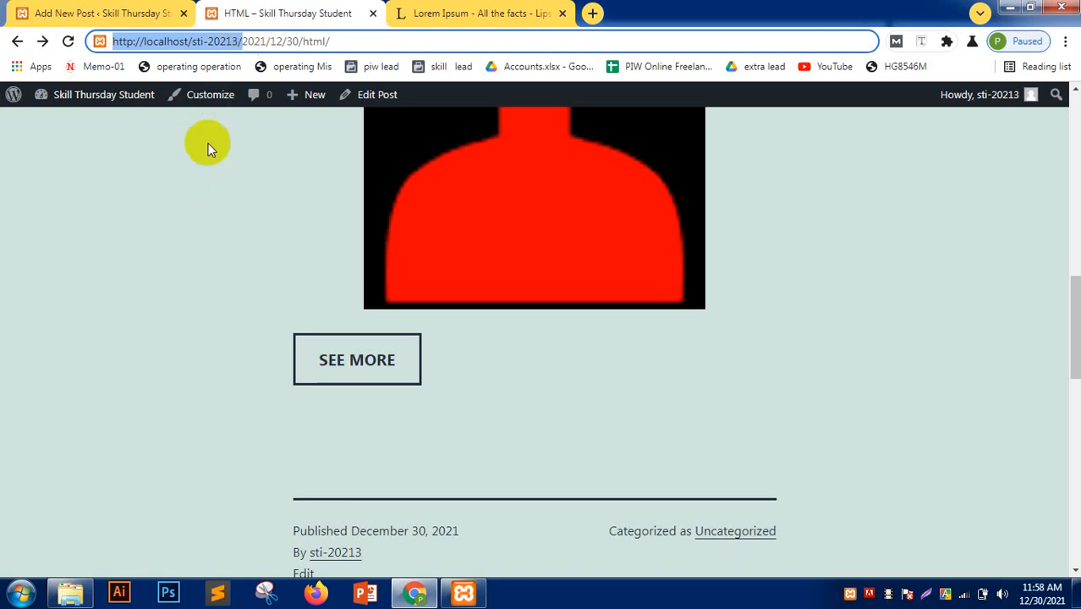
scroll(264, 271, up, 5)
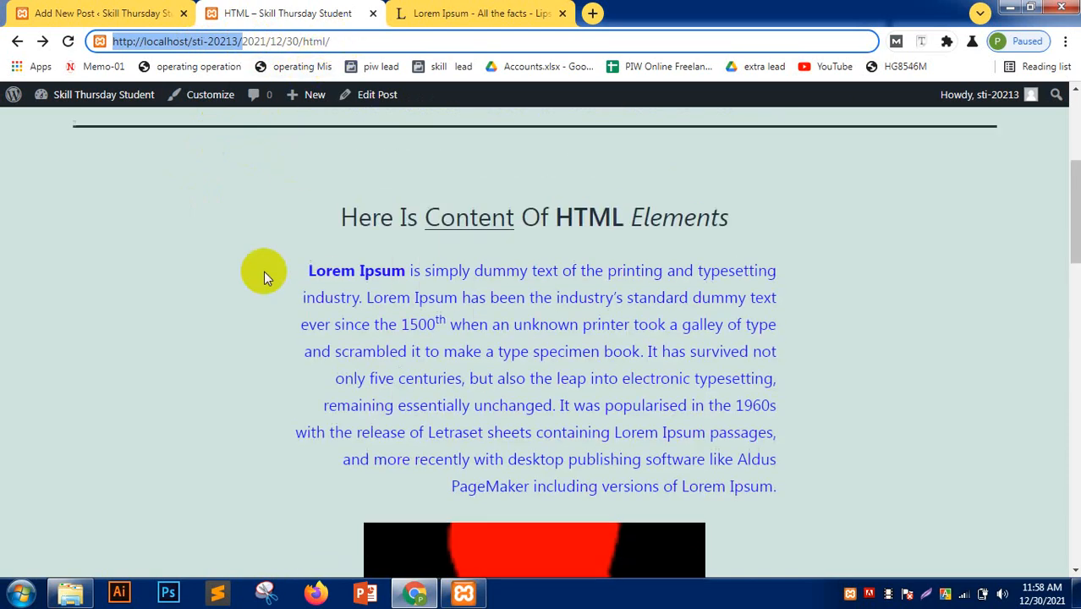
scroll(264, 271, up, 4)
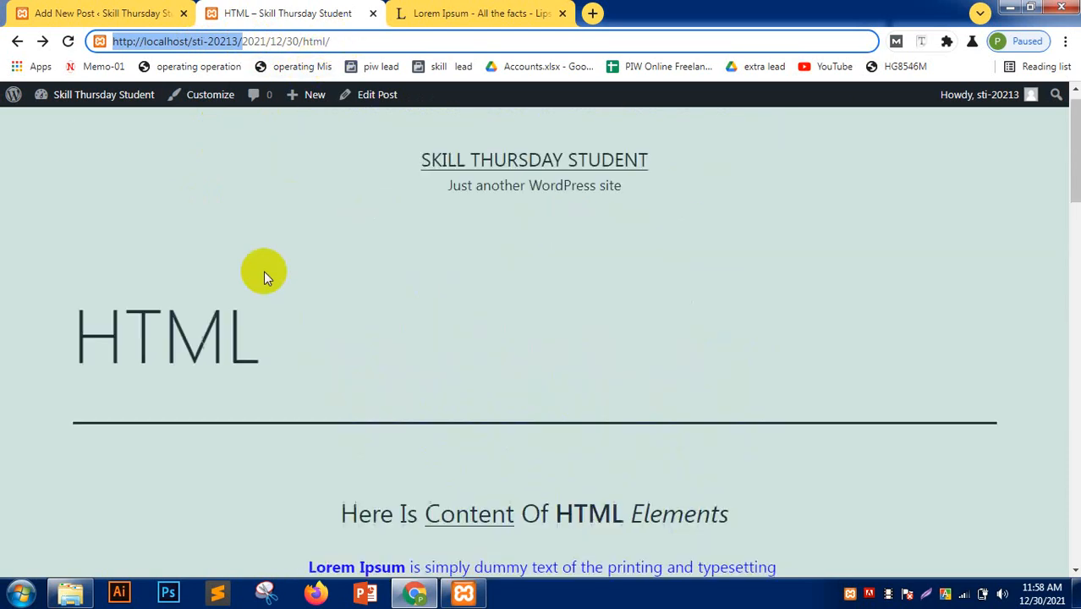
click(335, 350)
click(156, 12)
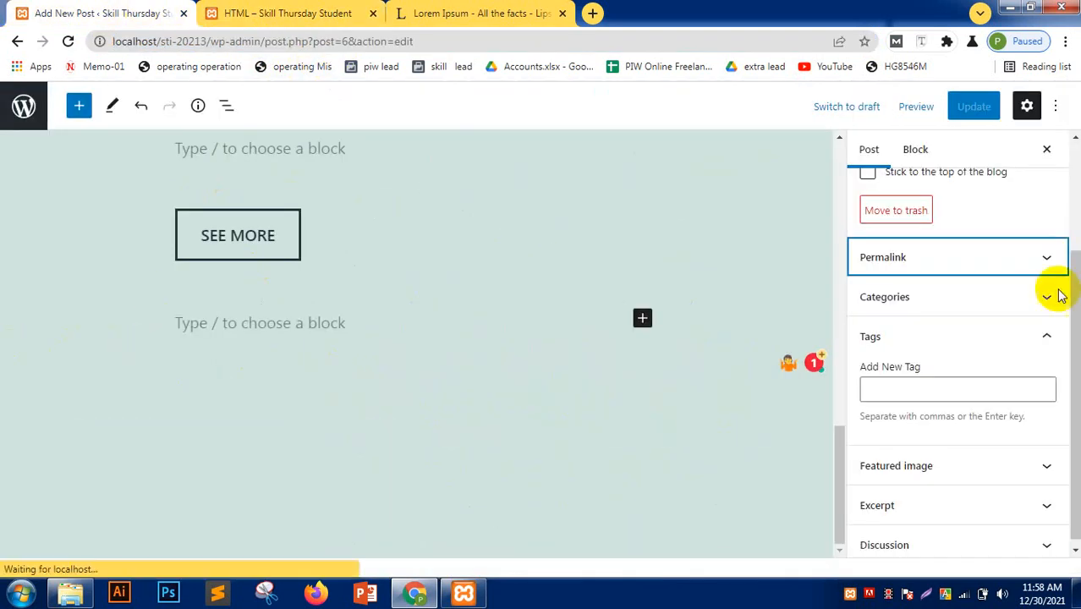
- Recheck the post's permalink slug and open the admin posts list in a new tab
click(951, 255)
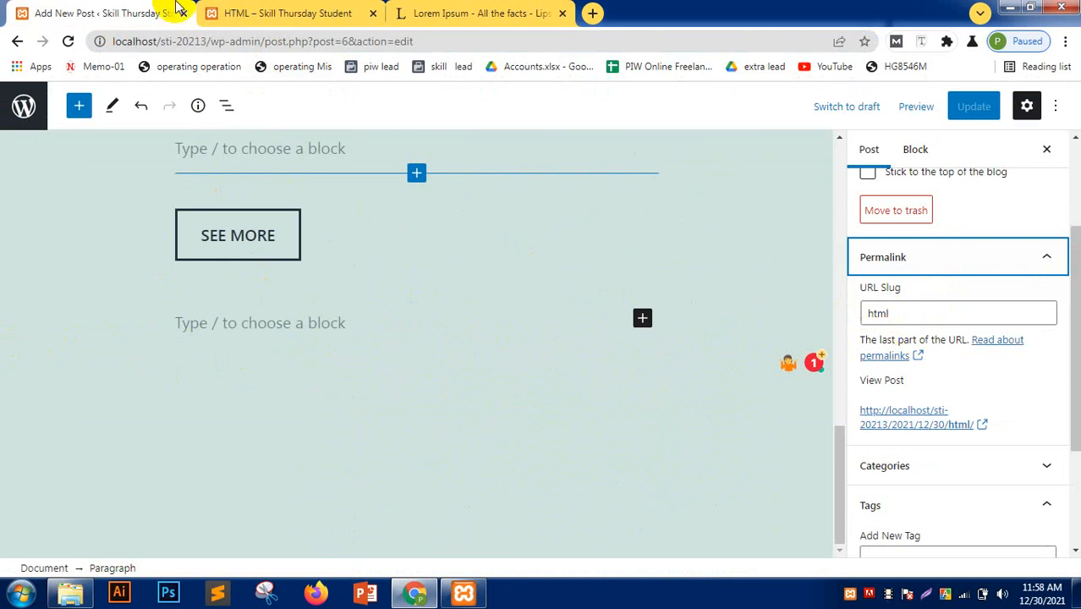
click(29, 109)
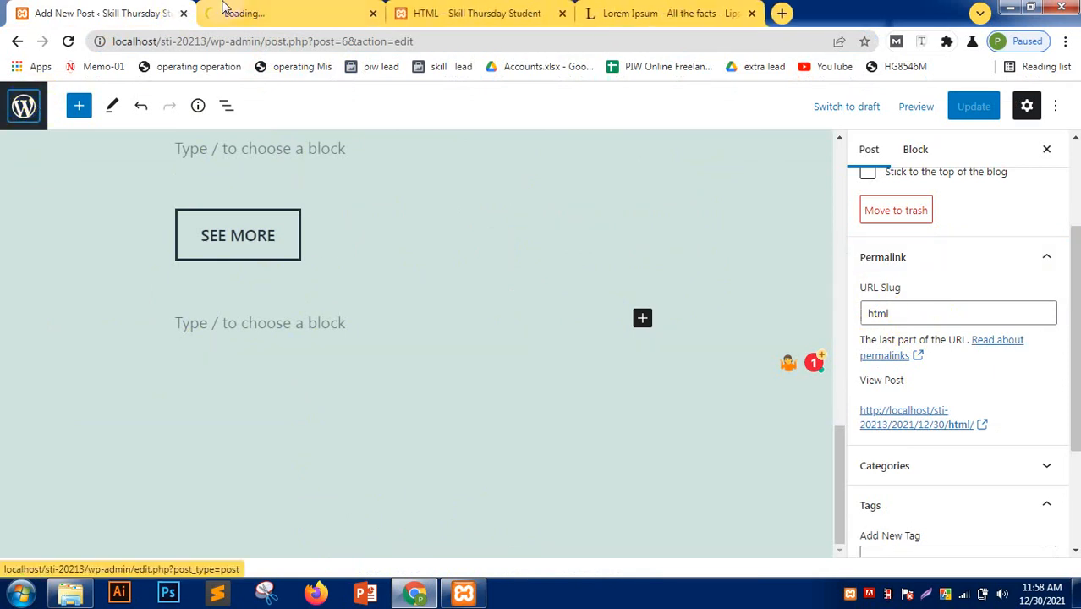
right_click(79, 103)
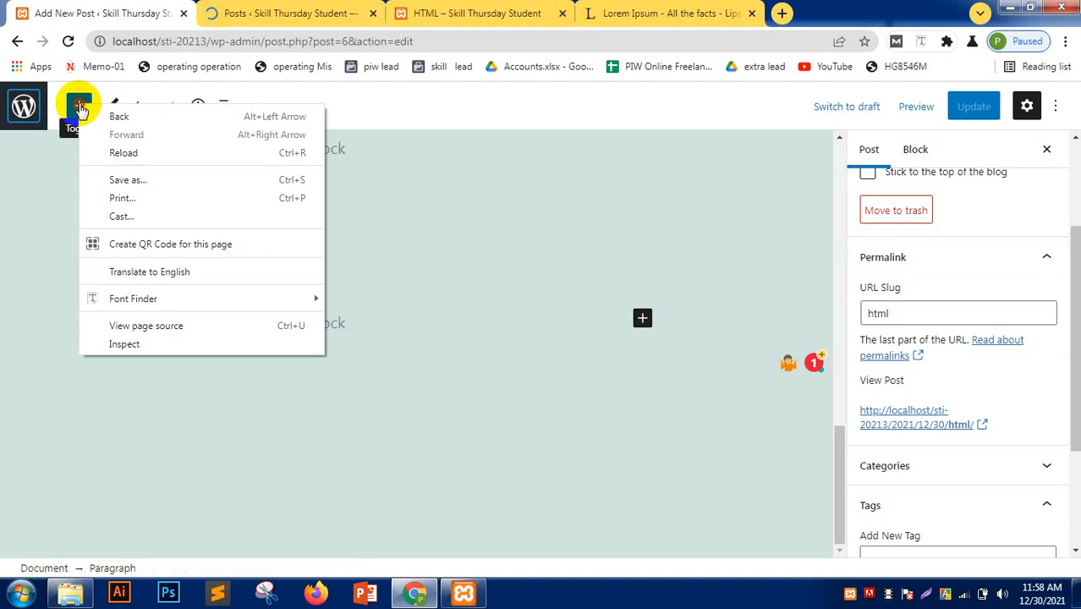
key(Escape)
drag(306, 7, 96, 10)
mouse_move(51, 499)
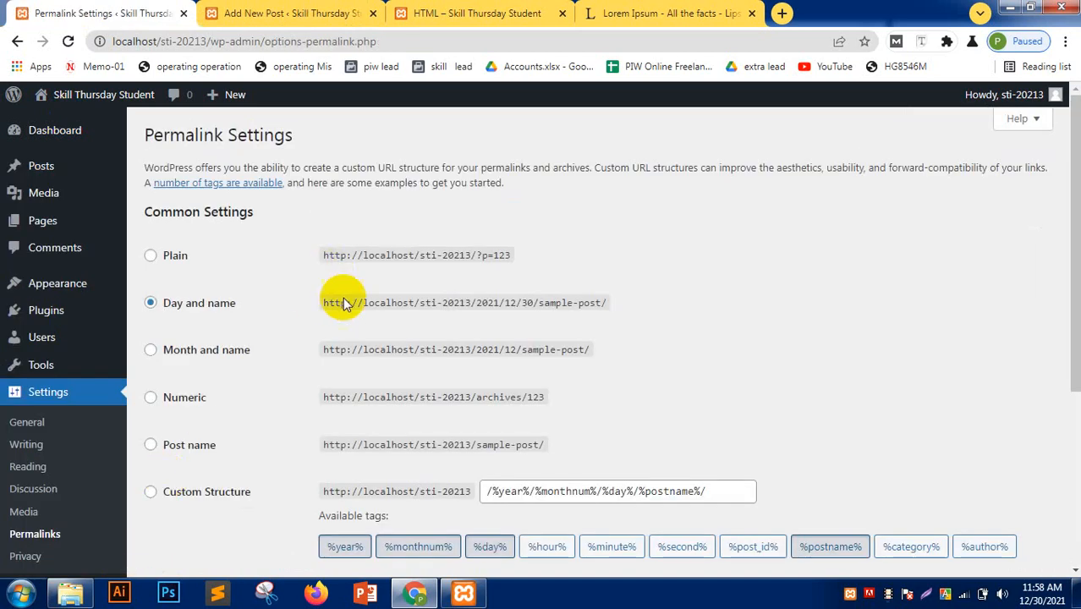
- Switch the Permalink Settings structure from Day and name to Post name
scroll(343, 314, down, 1)
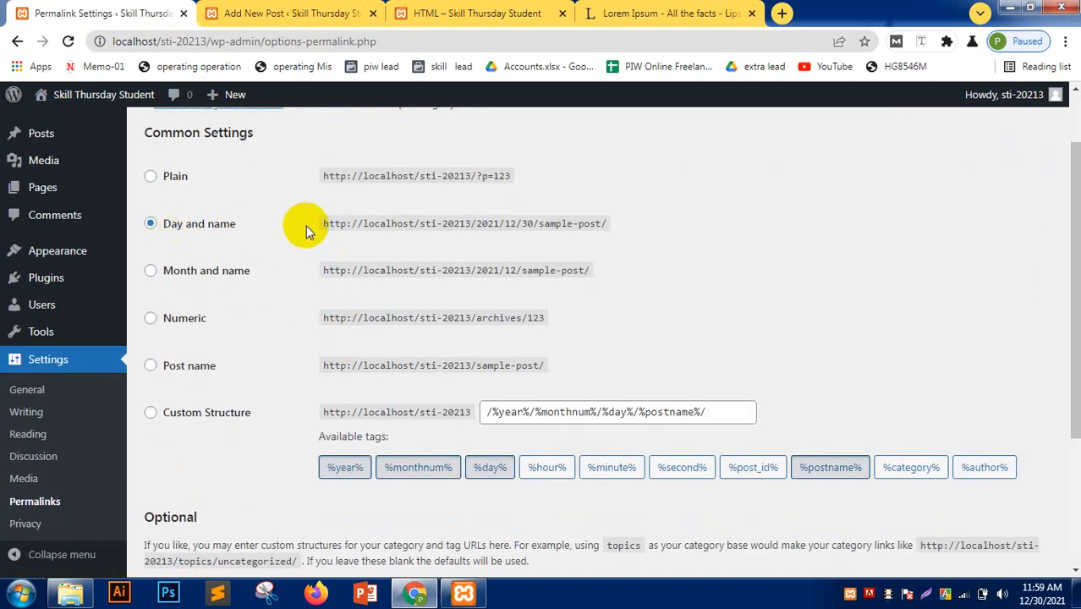
drag(322, 224, 639, 222)
click(646, 282)
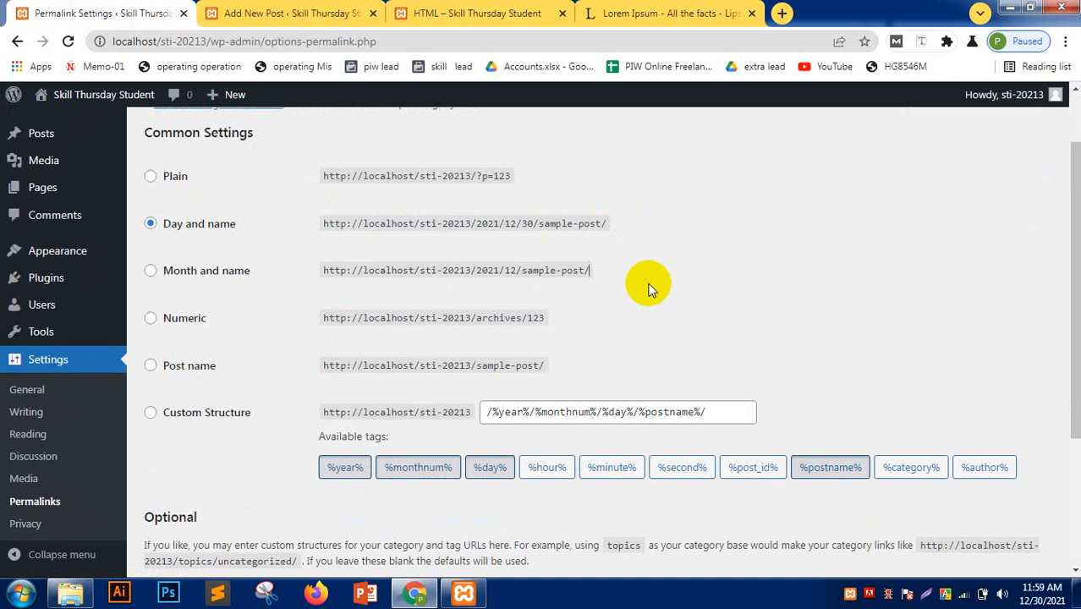
click(151, 367)
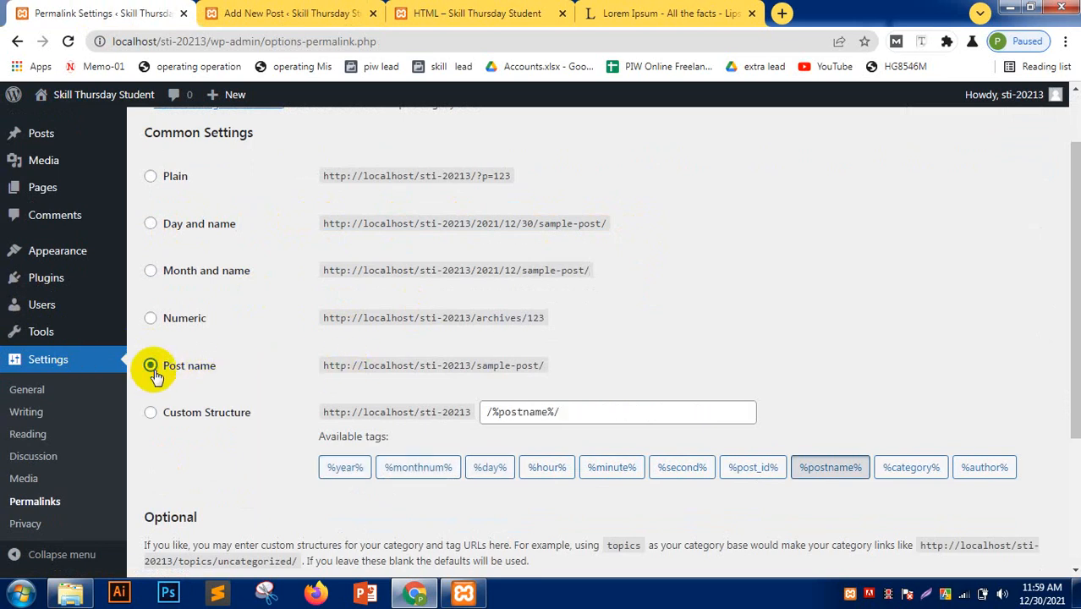
scroll(325, 353, down, 3)
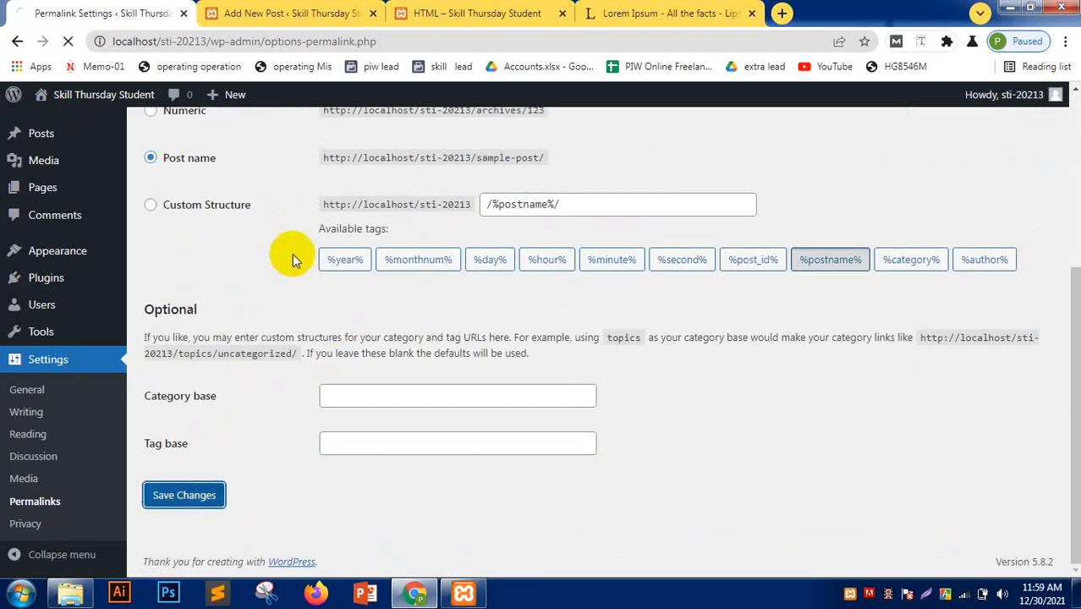
- Reload the HTML post and reopen it from the home page at its /html/ address
click(279, 12)
click(456, 4)
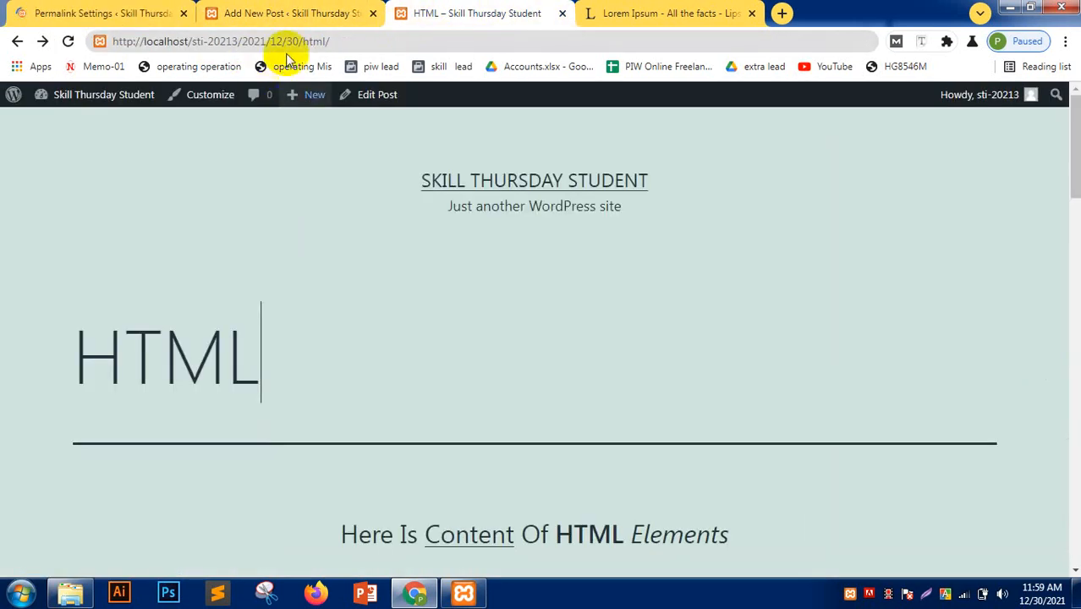
click(80, 7)
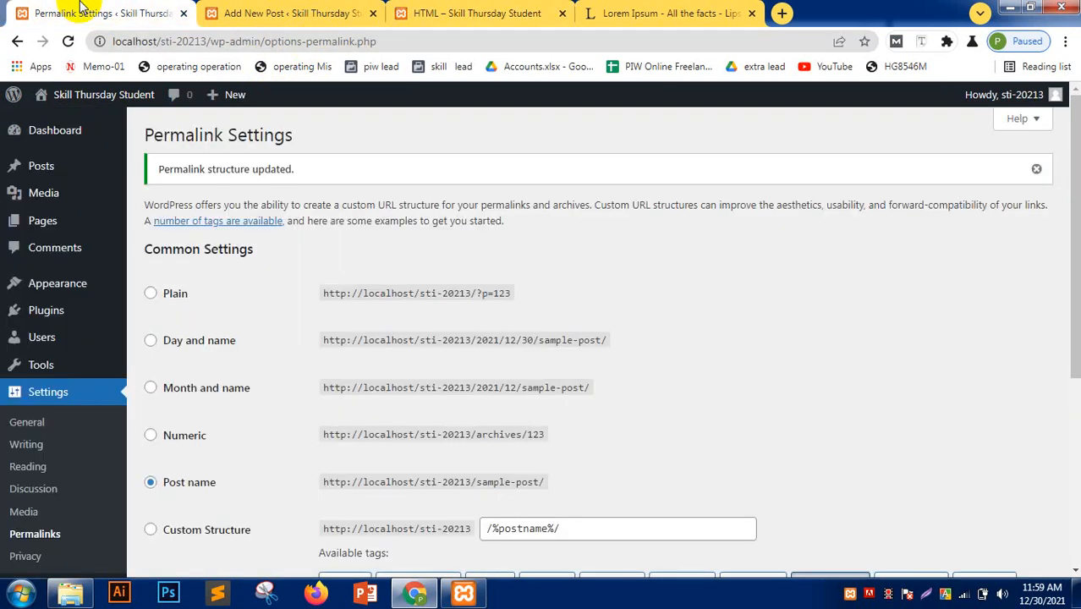
click(440, 10)
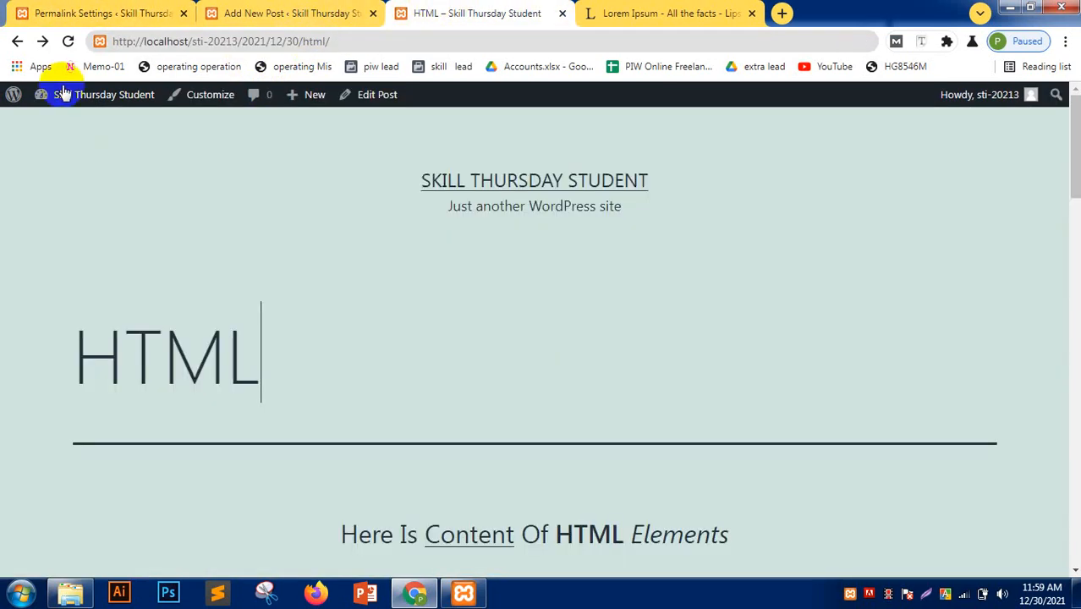
click(68, 41)
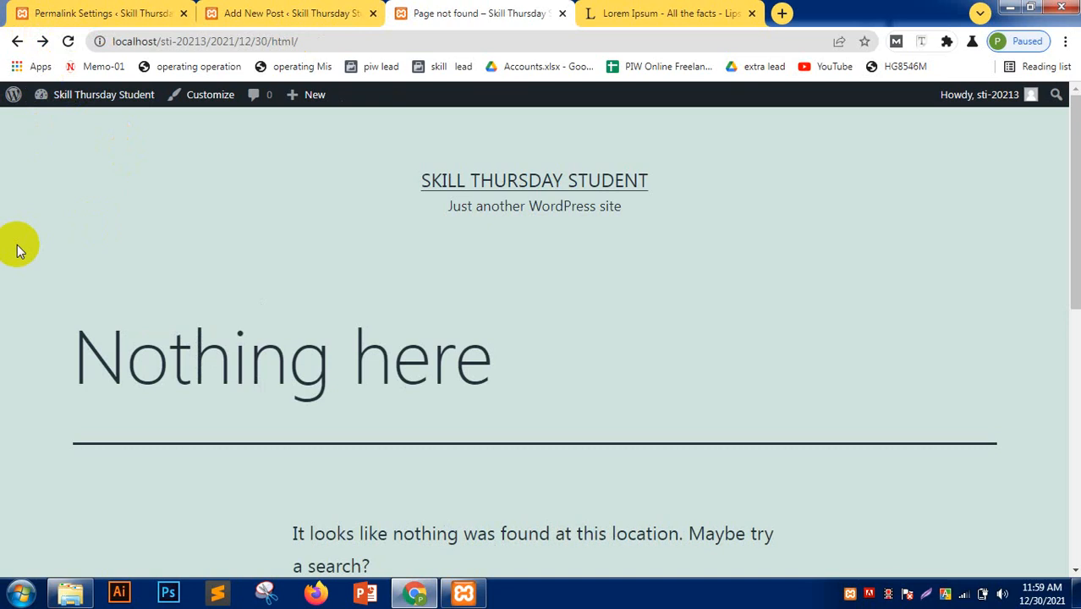
click(507, 181)
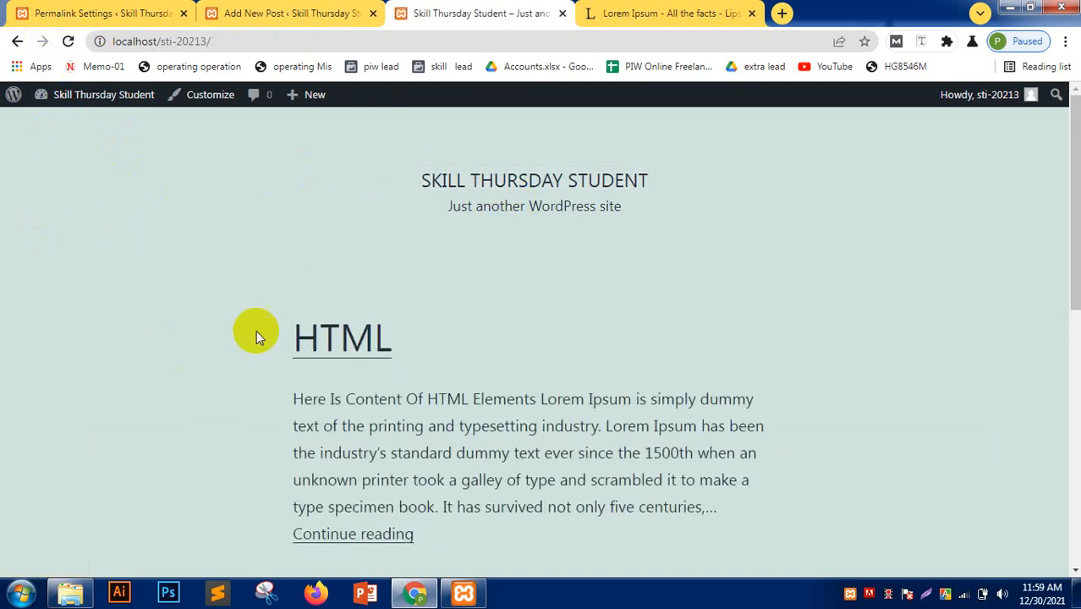
click(337, 335)
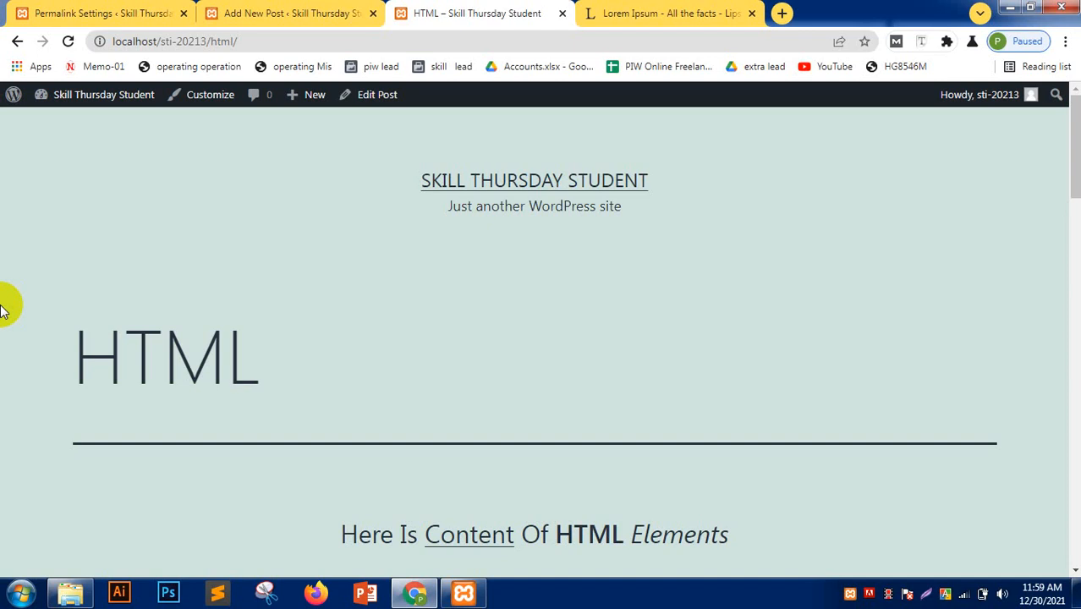
- Close the Add New Post editor tab, leaving Permalink Settings in front
click(254, 13)
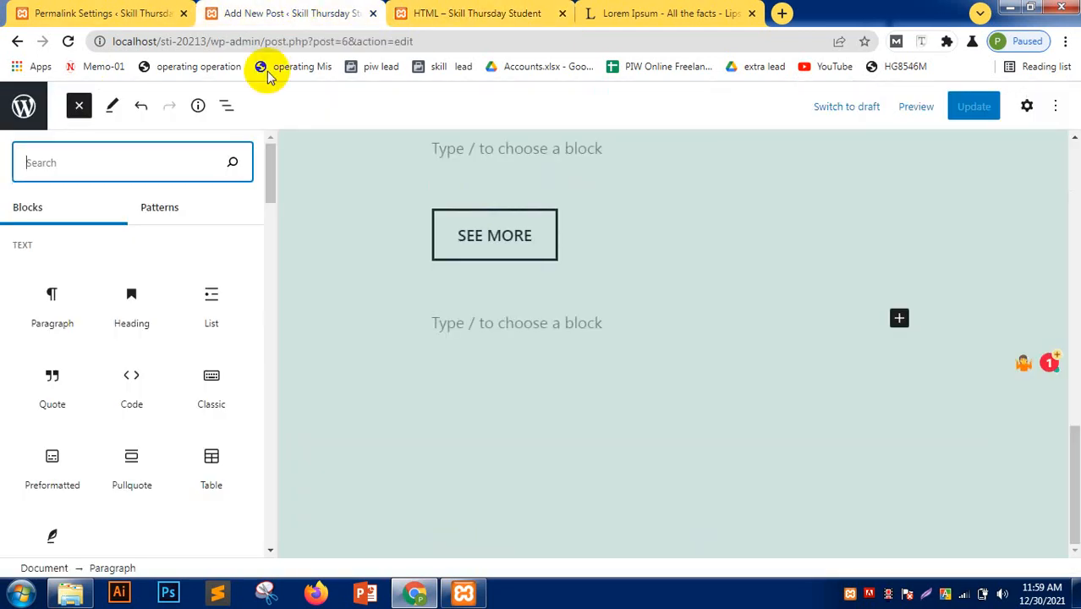
click(159, 13)
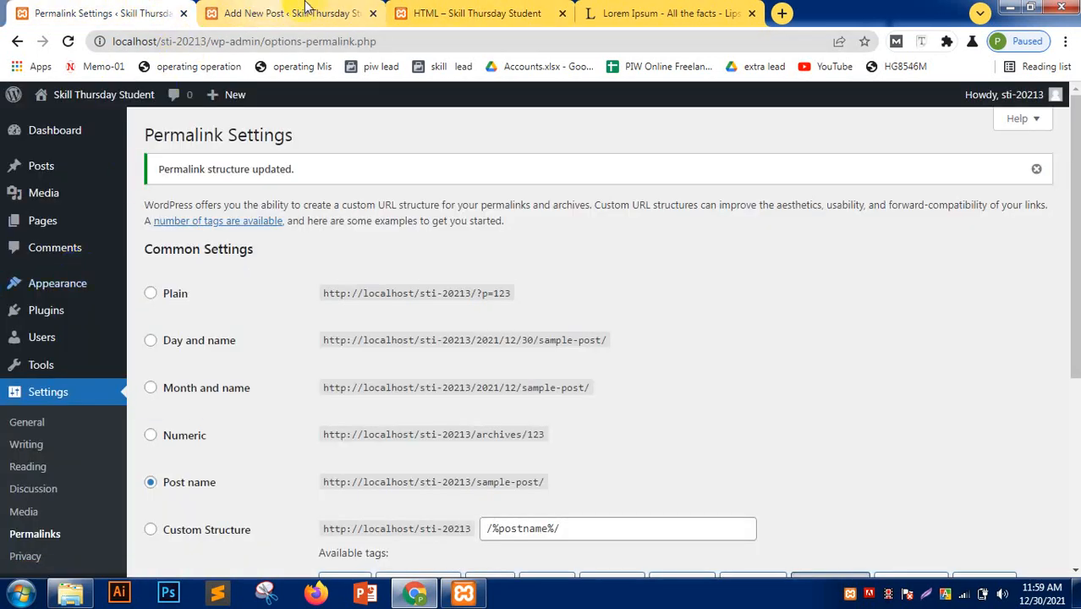
click(292, 12)
click(373, 12)
click(127, 13)
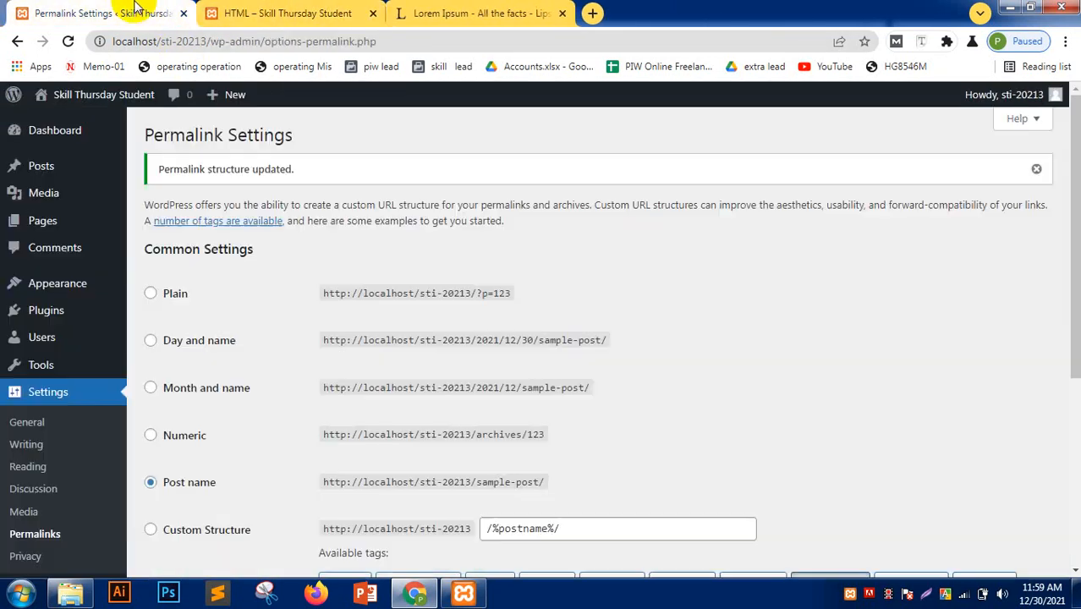
- Add an html category on the Posts > Categories page
mouse_move(84, 170)
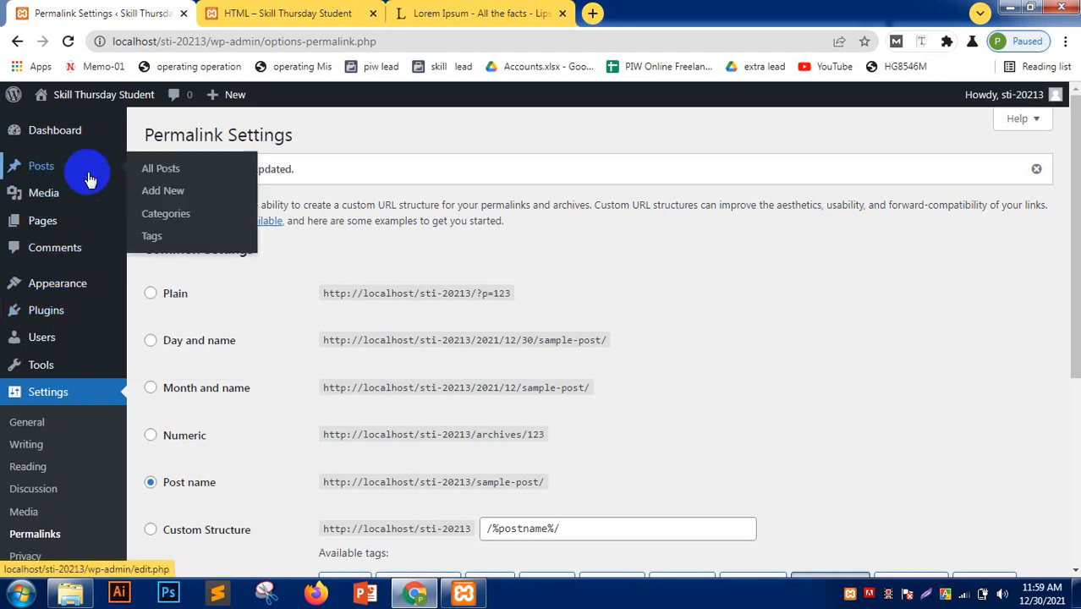
click(166, 217)
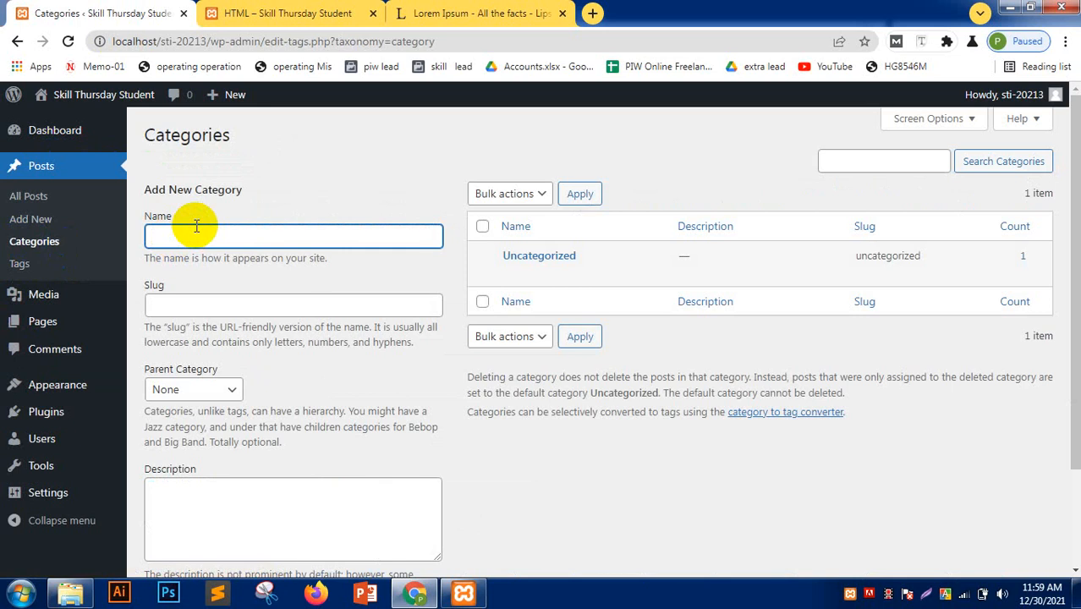
scroll(193, 355, down, 3)
click(191, 494)
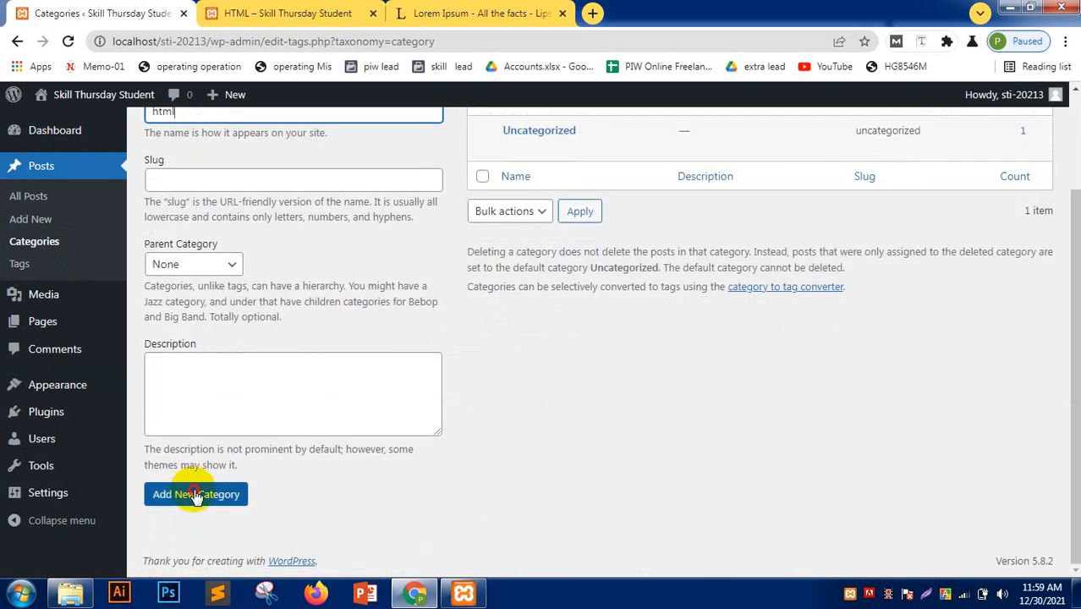
- Add css and bootstrap as two more categories
scroll(254, 362, up, 2)
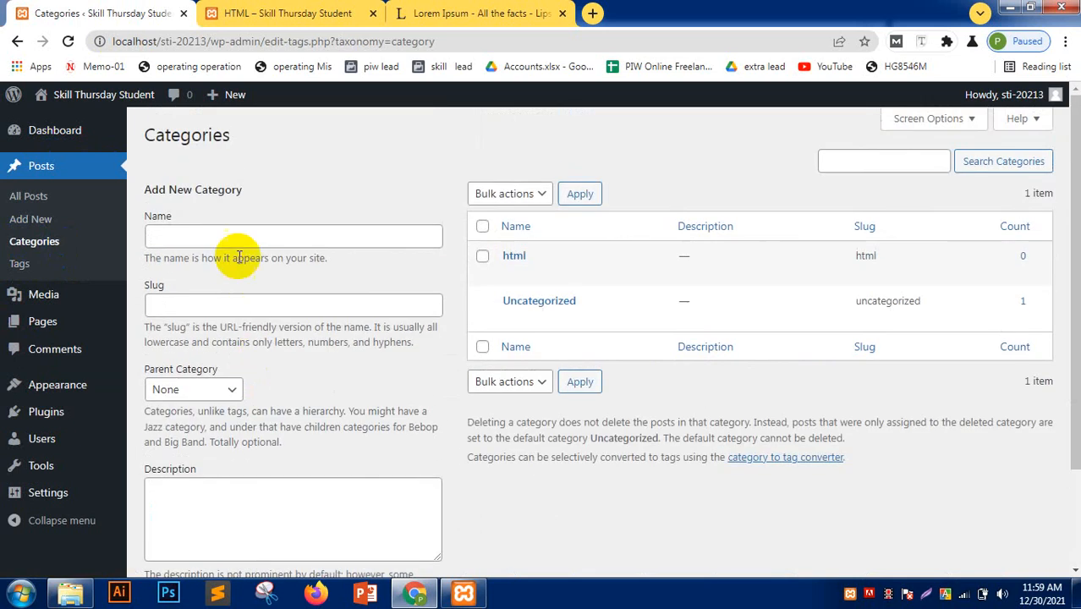
click(237, 234)
text(css)
scroll(277, 478, down, 3)
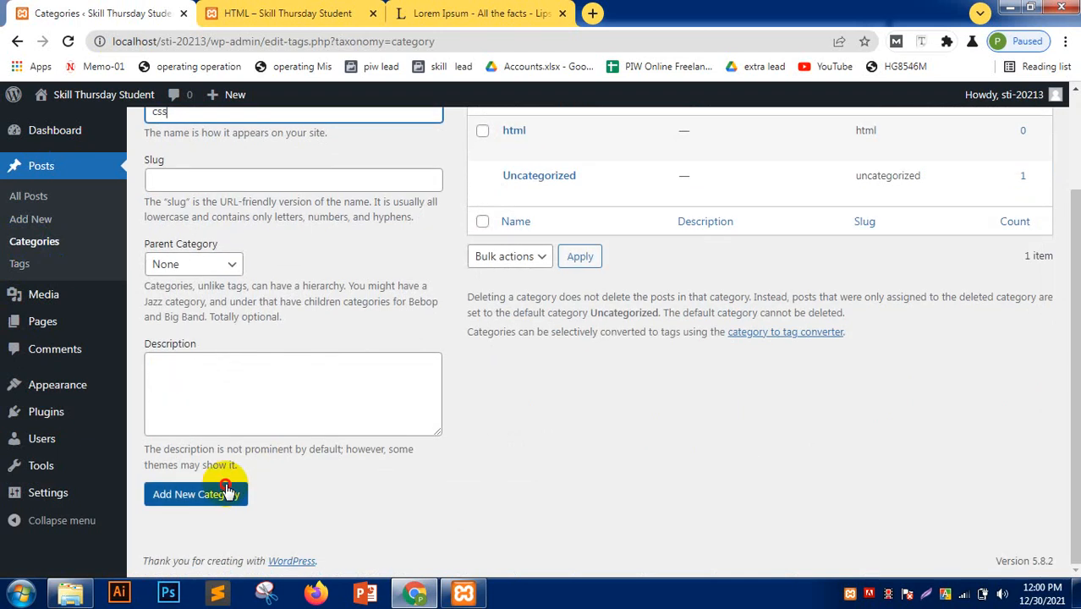
click(229, 494)
scroll(252, 314, up, 3)
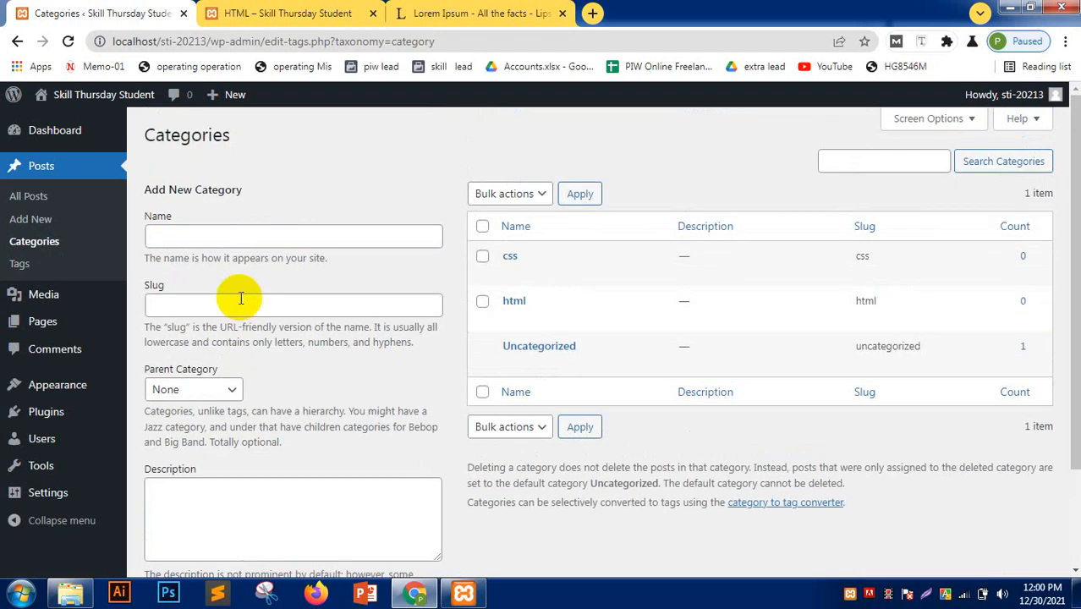
click(240, 234)
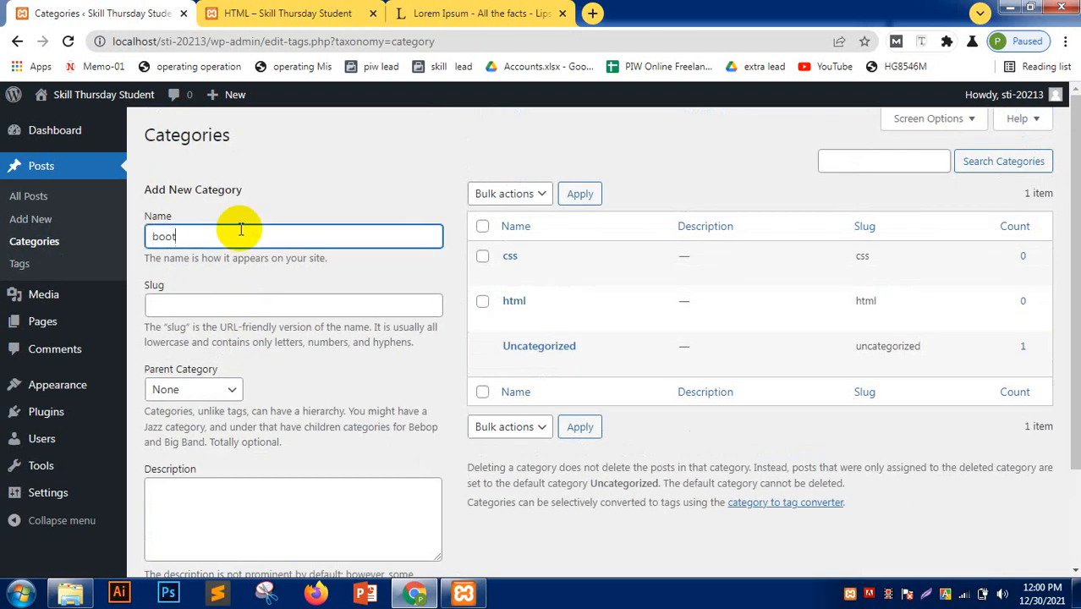
scroll(279, 364, down, 3)
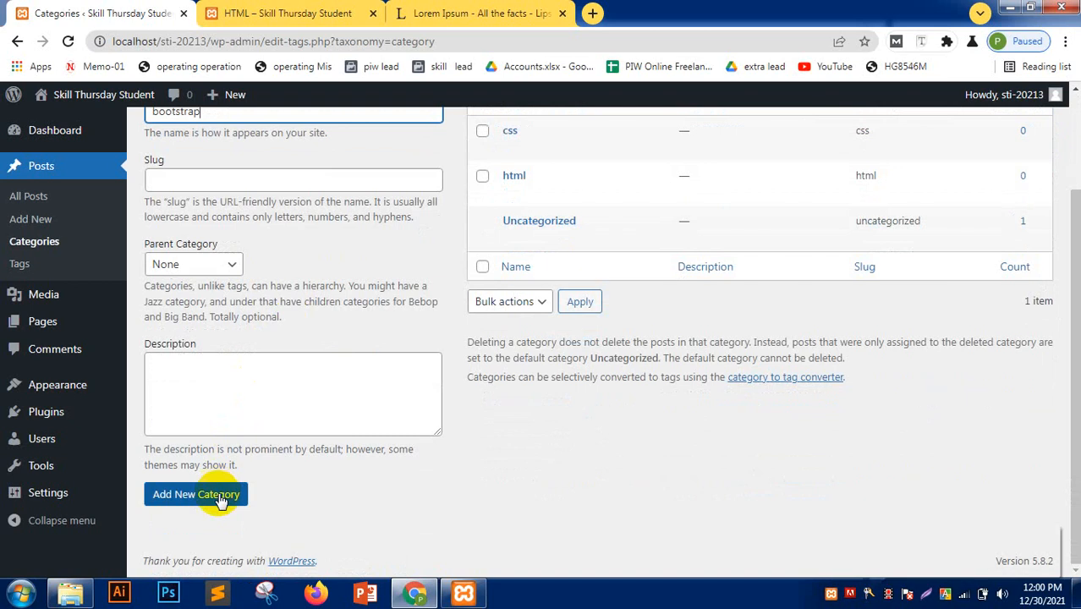
click(217, 494)
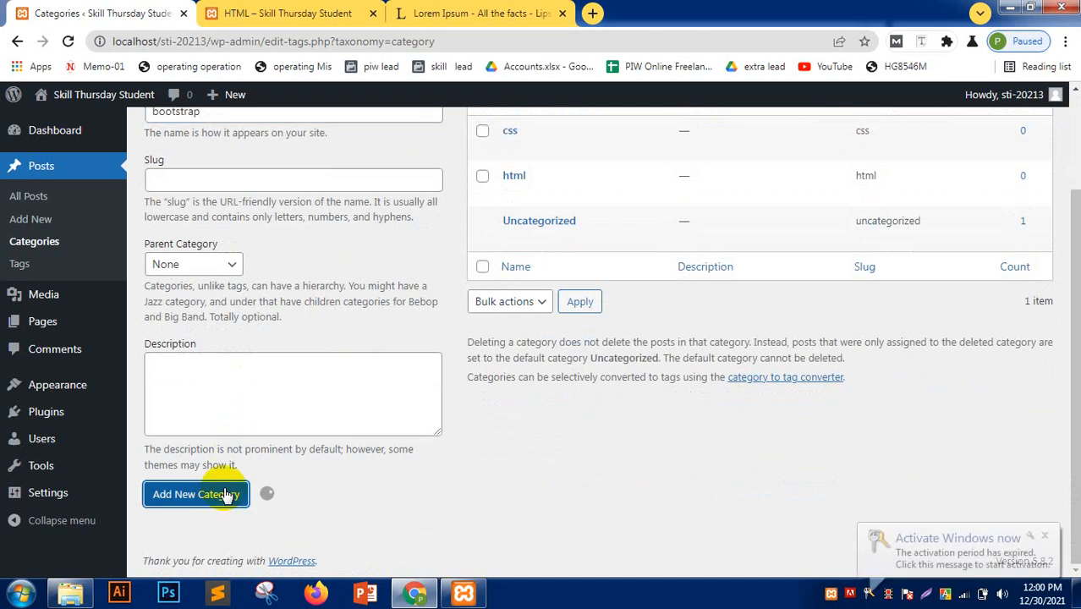
- Glance at the published HTML post, then go to the All Posts list
click(285, 12)
scroll(274, 307, down, 2)
click(152, 12)
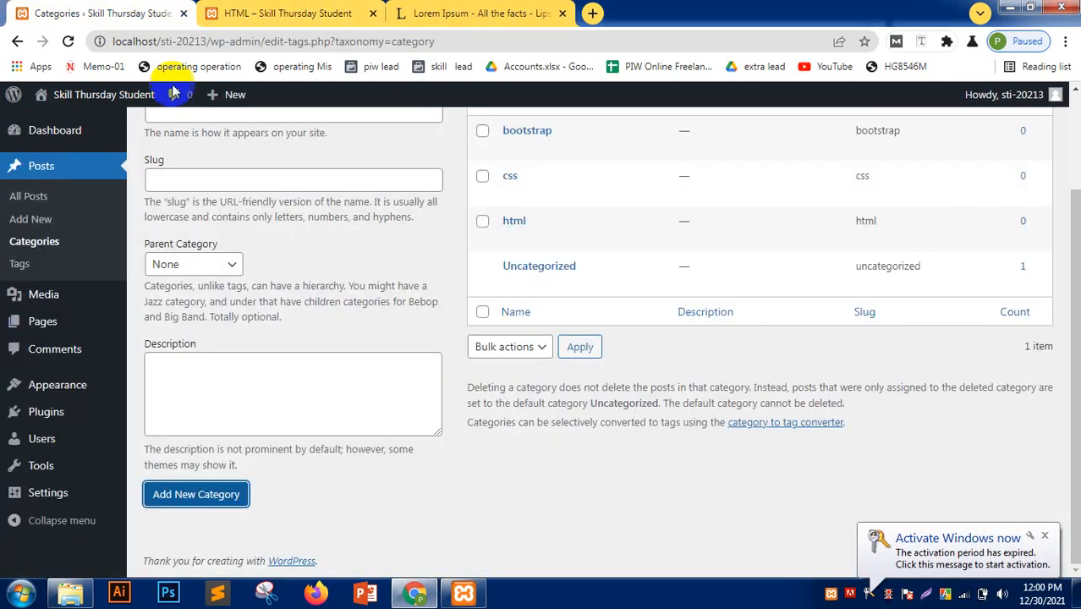
click(49, 205)
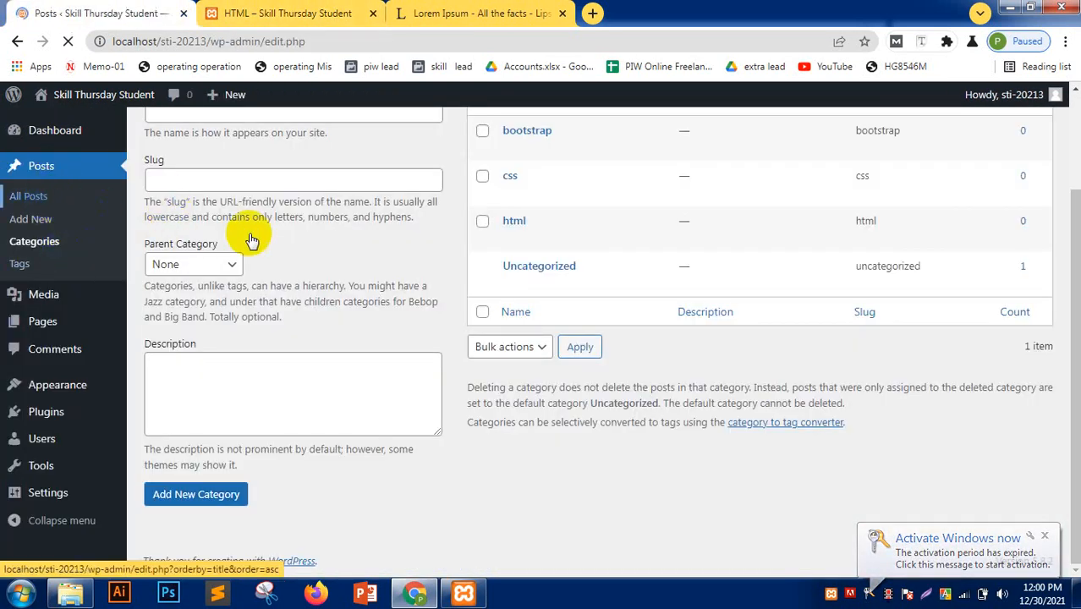
- Open the HTML post in the editor and file it under html instead of Uncategorized
ctrl+click(188, 272)
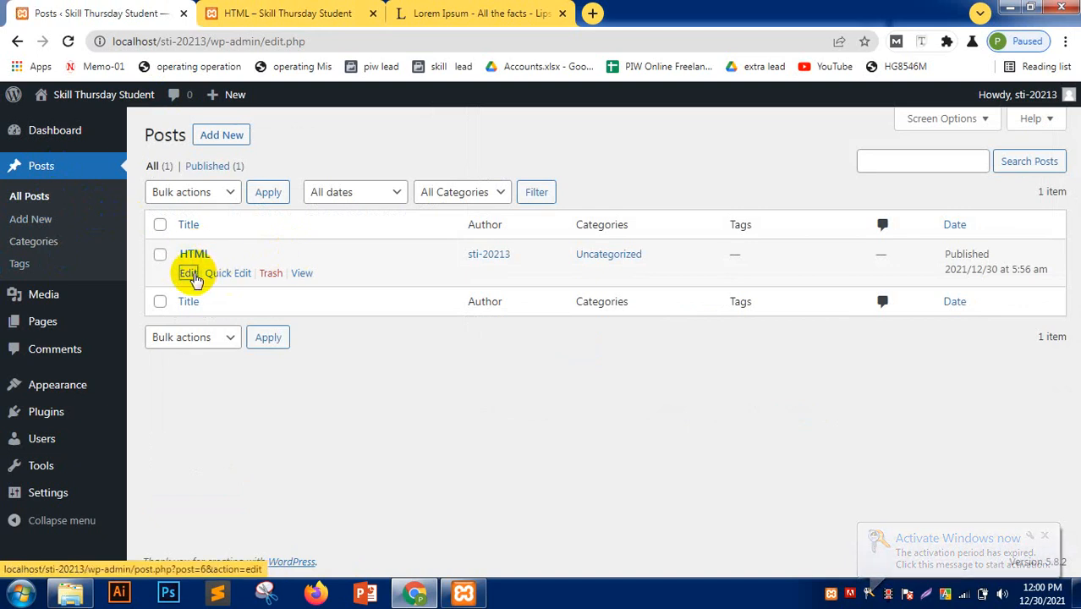
click(288, 13)
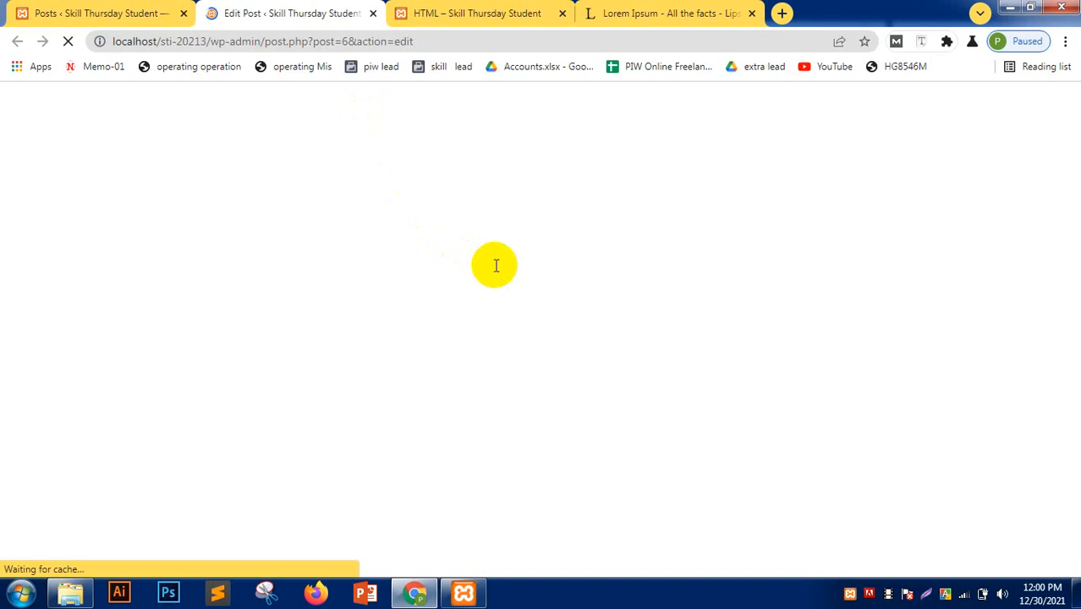
scroll(533, 325, down, 6)
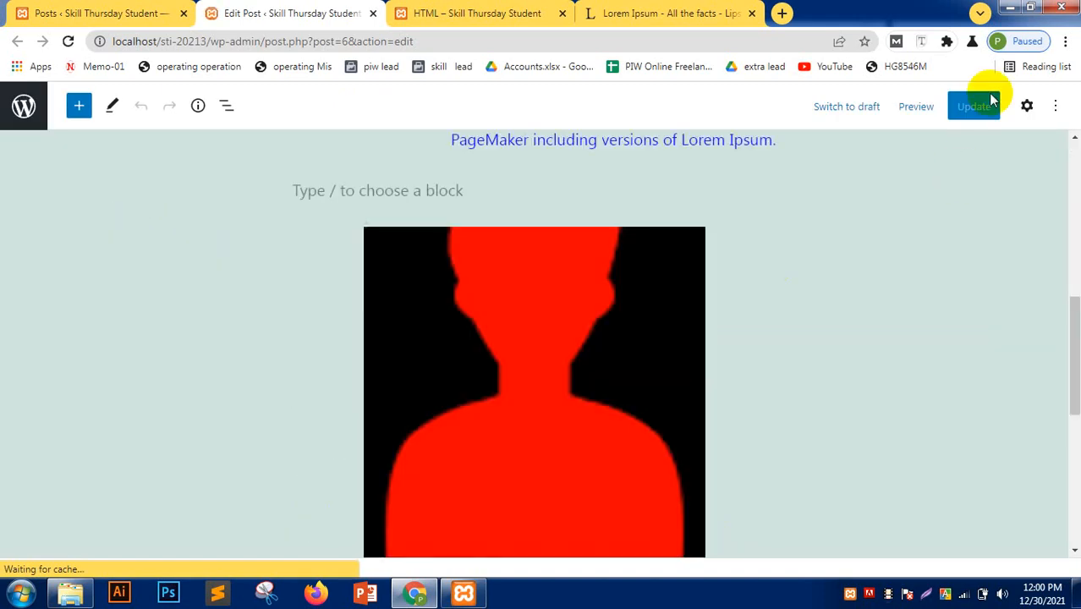
click(1026, 106)
scroll(925, 369, down, 2)
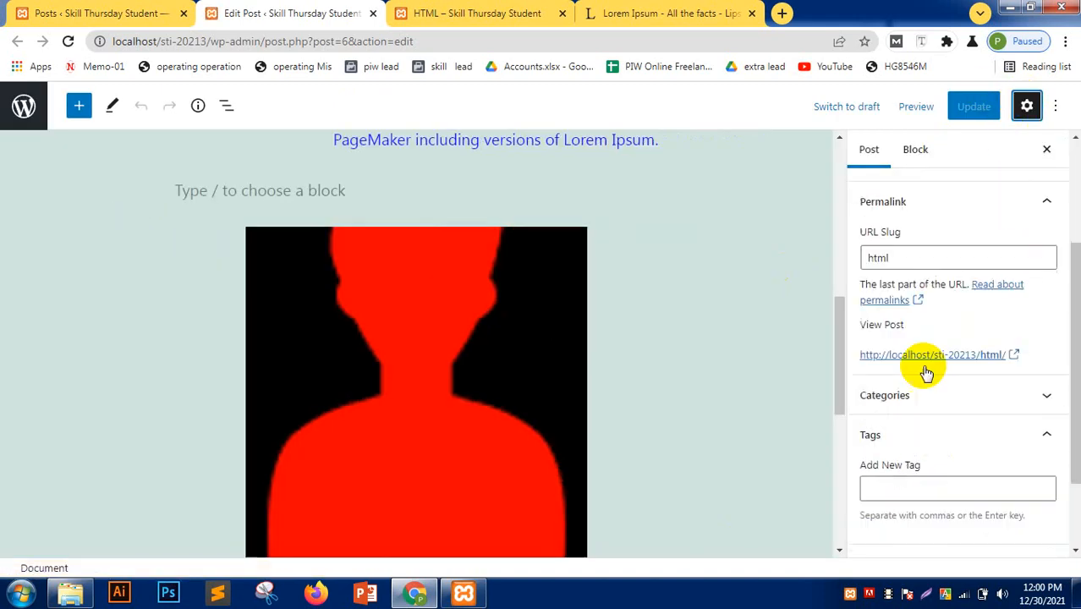
scroll(917, 362, up, 2)
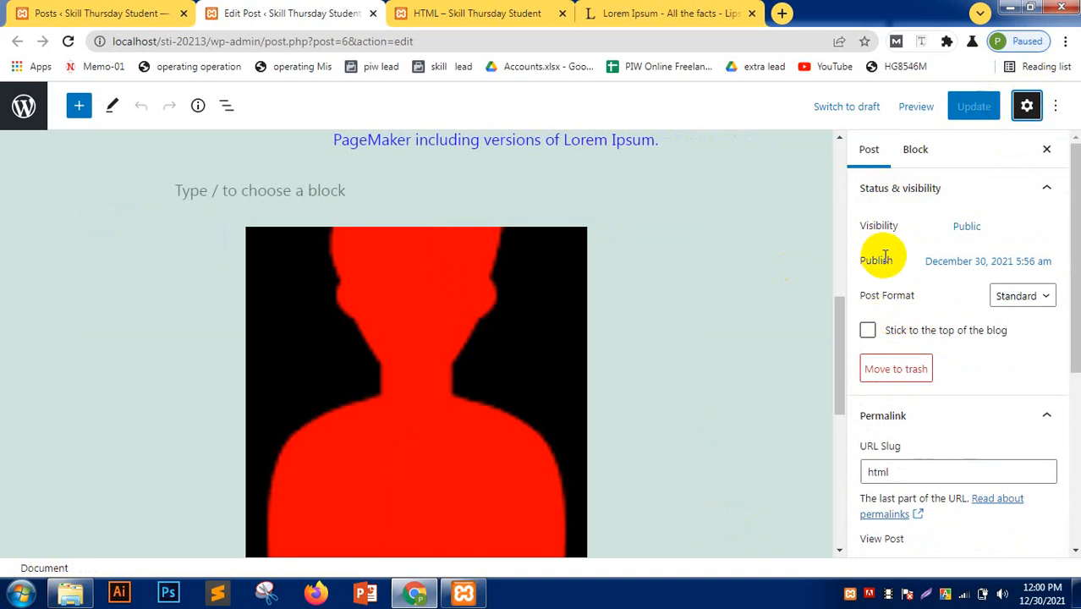
scroll(924, 367, down, 3)
scroll(925, 394, down, 2)
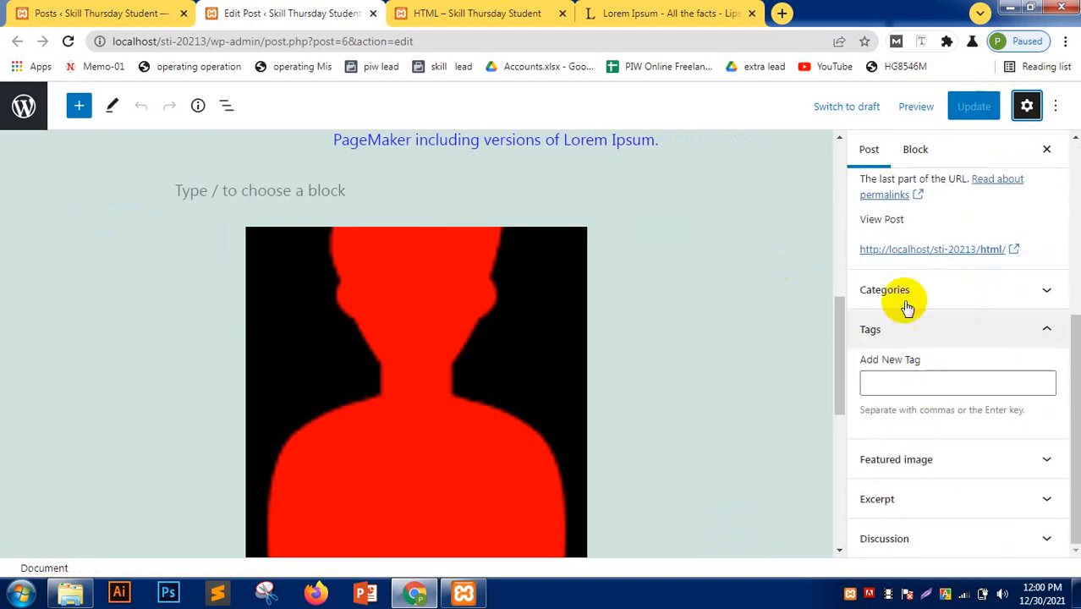
click(905, 291)
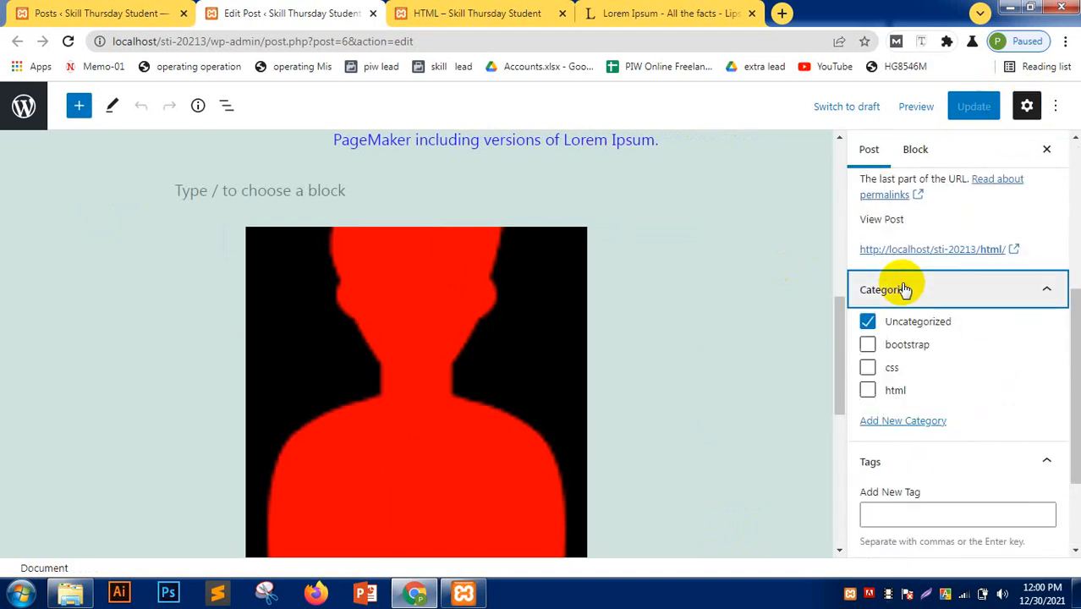
click(867, 322)
click(868, 390)
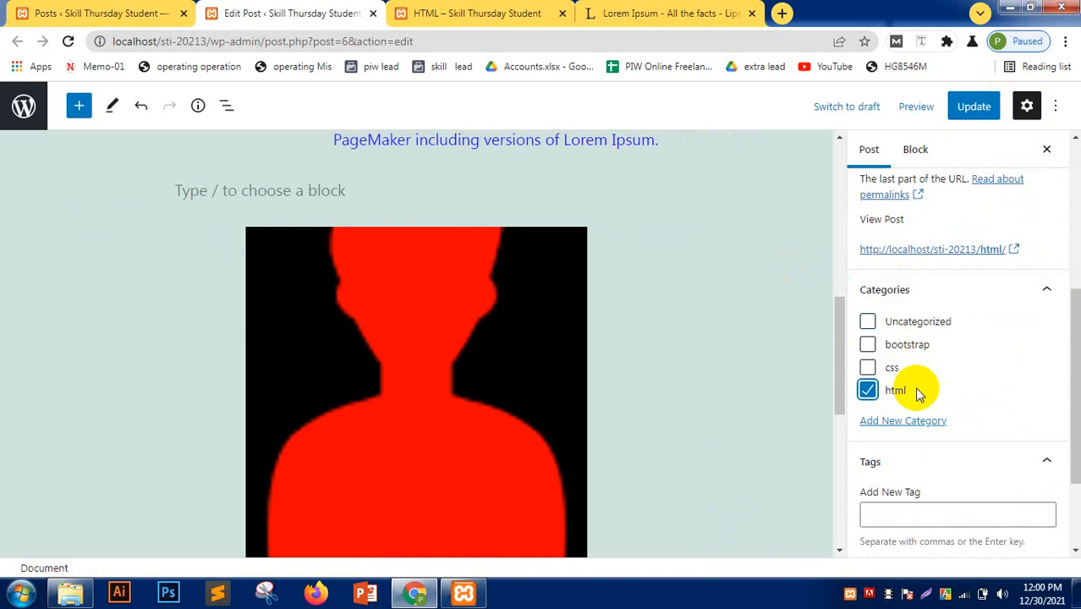
- Tag the post with html, css and web design
scroll(917, 391, down, 2)
click(890, 330)
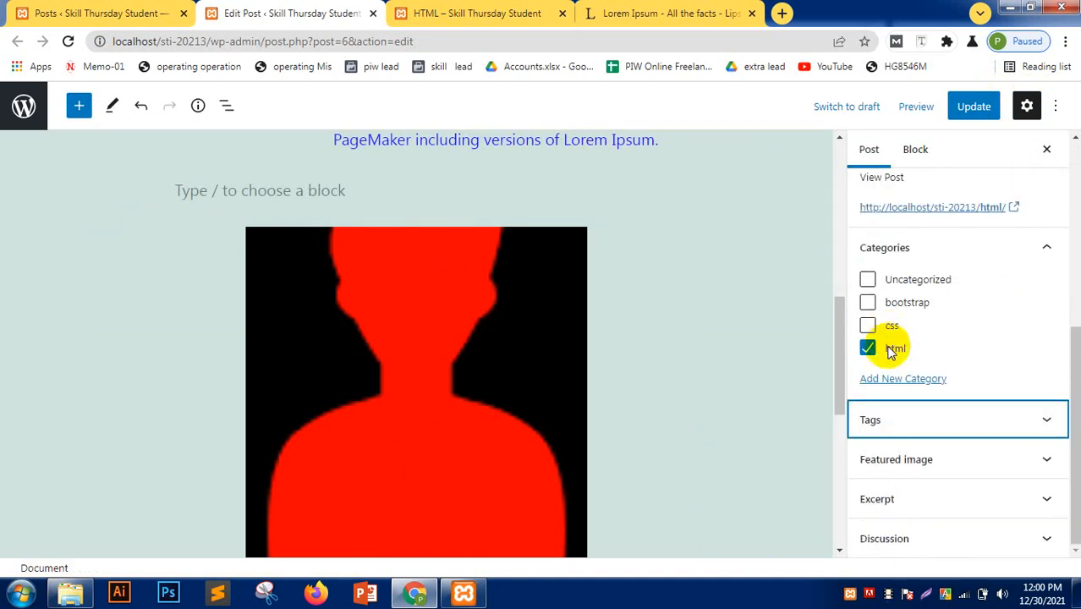
click(909, 418)
click(906, 385)
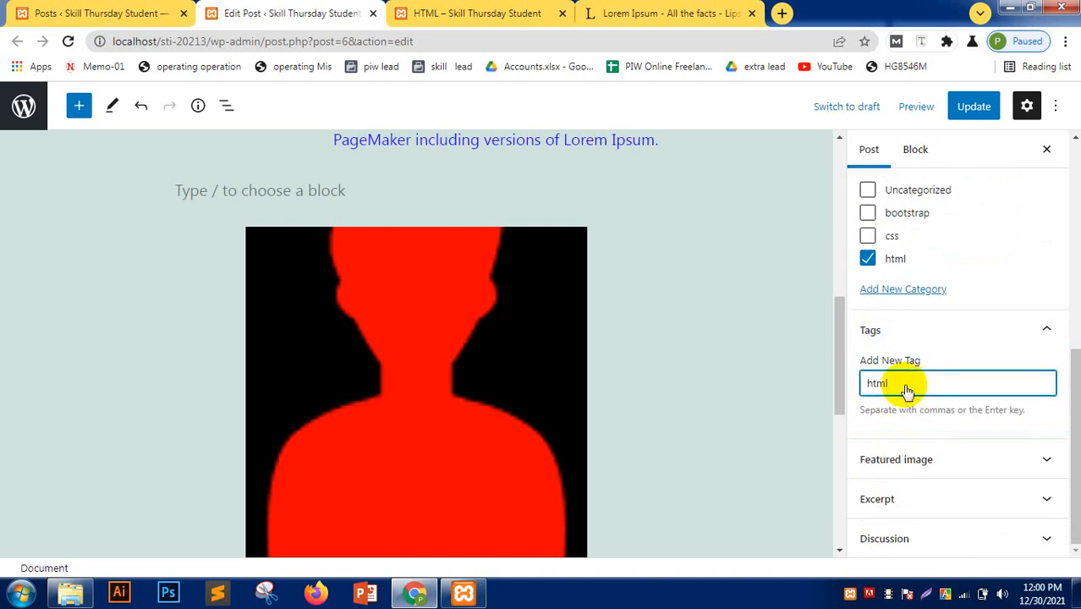
text(html)
key(Return)
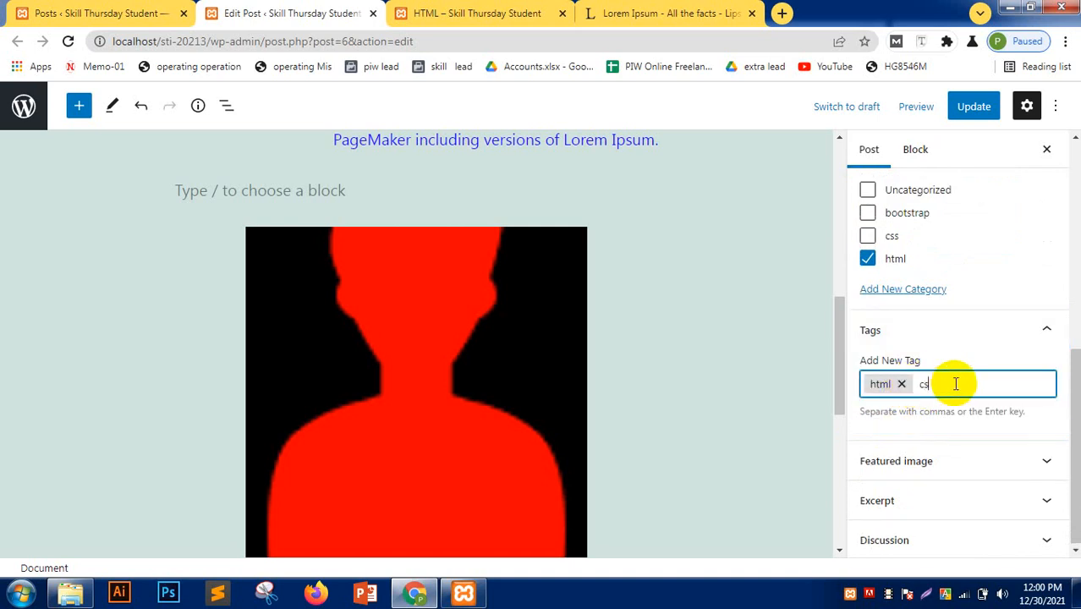
text(css)
key(Return)
text(we)
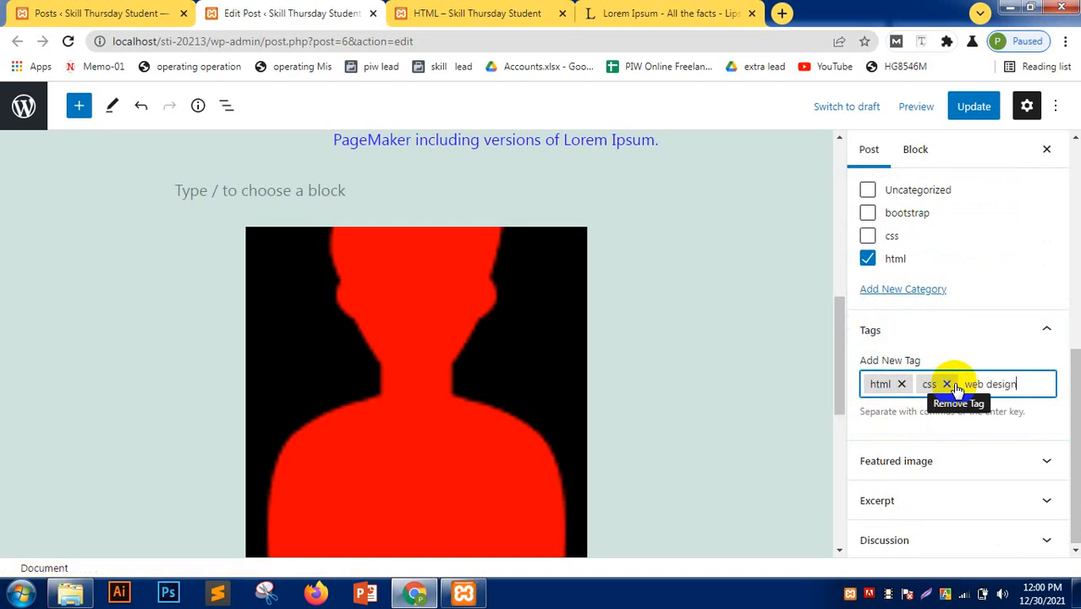
text(b design)
key(Return)
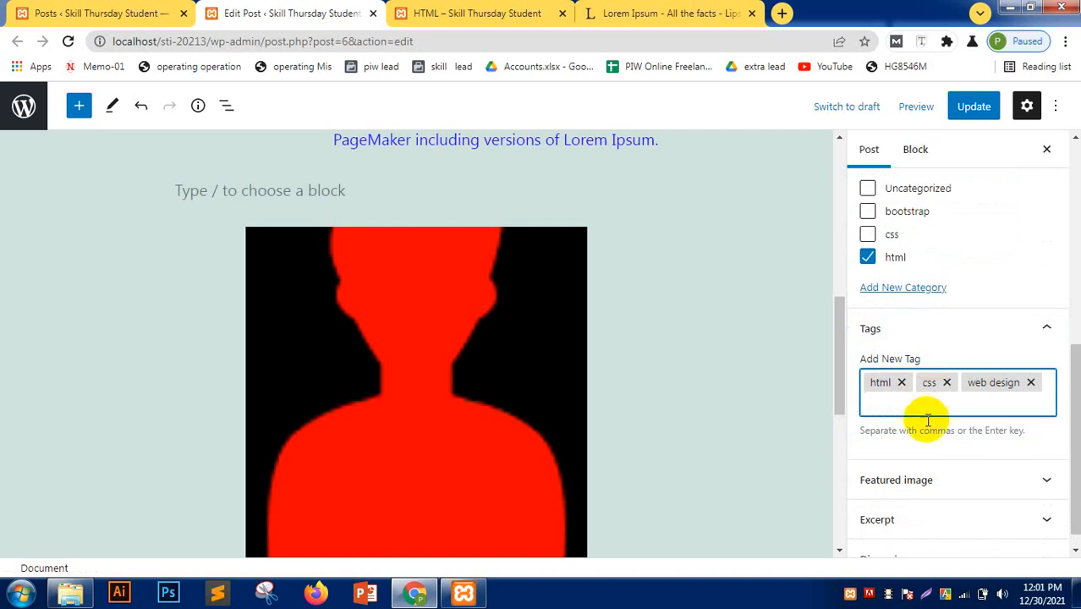
- Update the post to save the changes and return to its live page
scroll(923, 457, down, 1)
click(918, 461)
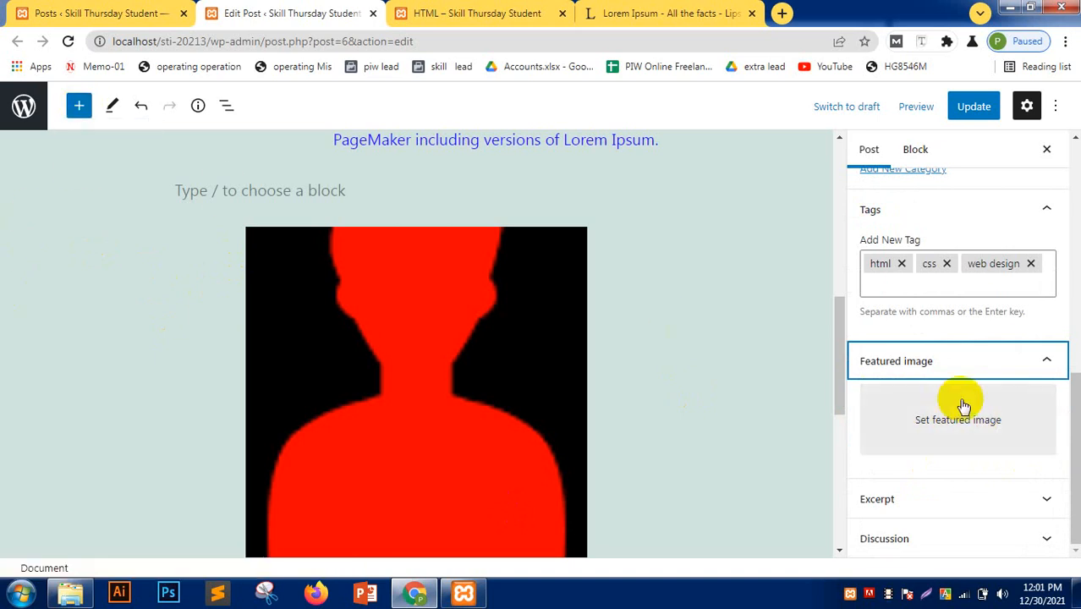
scroll(943, 427, up, 10)
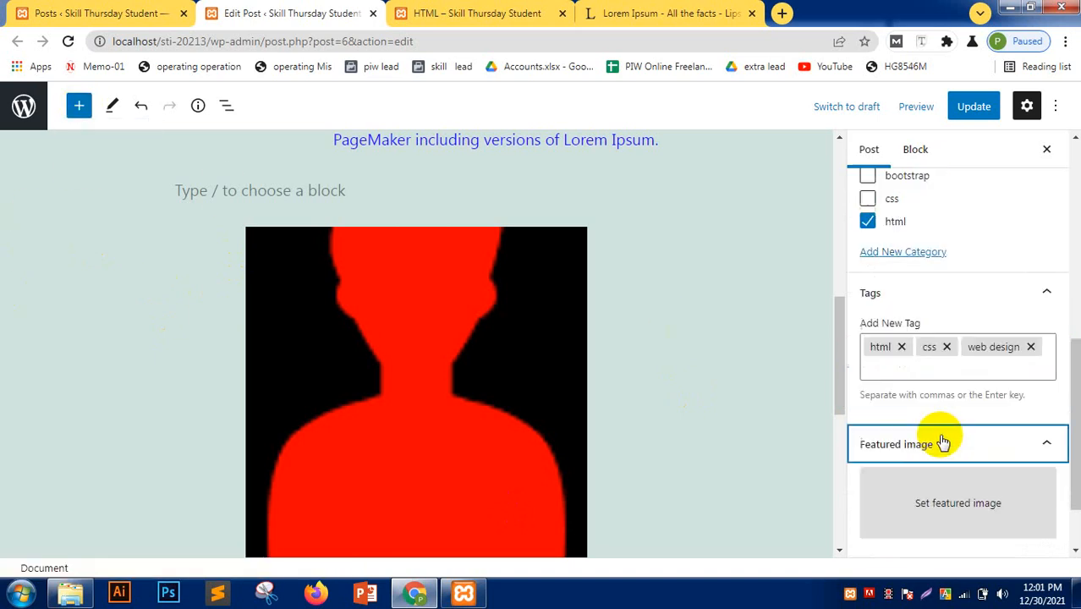
click(915, 154)
click(876, 157)
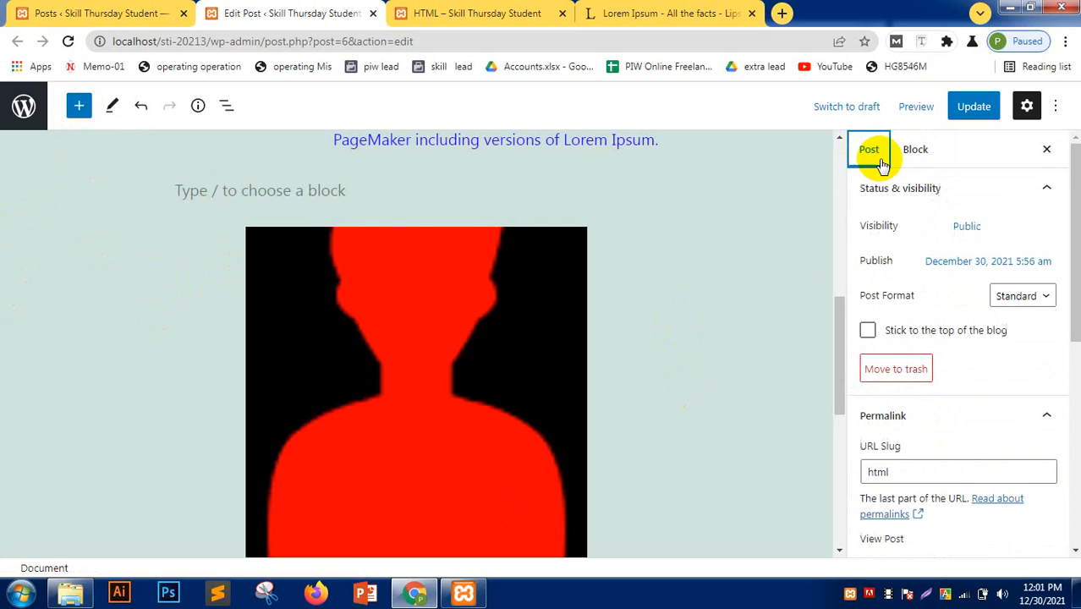
scroll(953, 333, down, 10)
scroll(956, 336, up, 10)
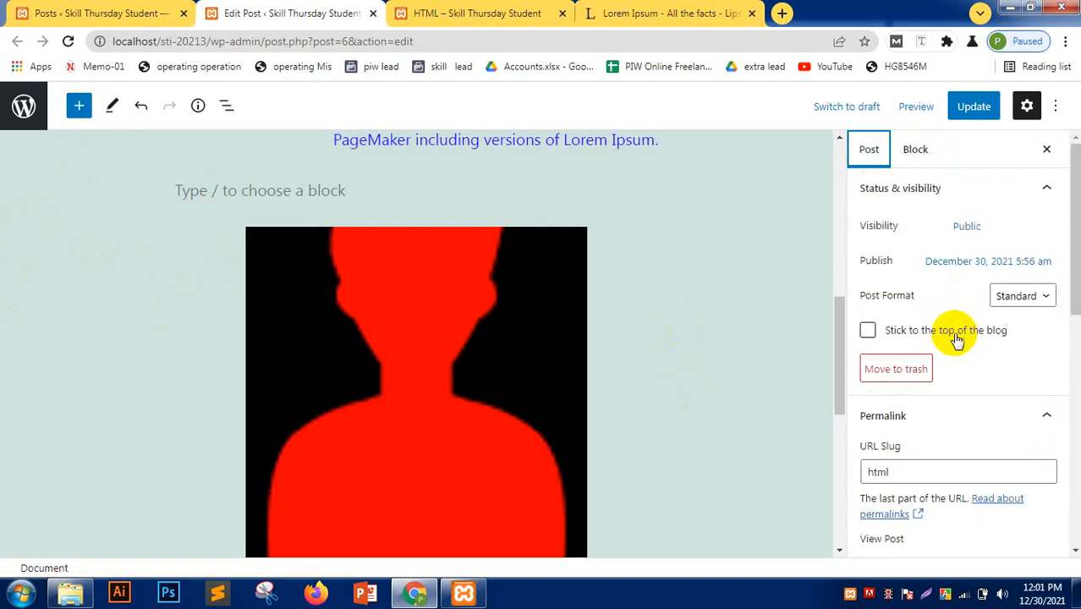
click(978, 102)
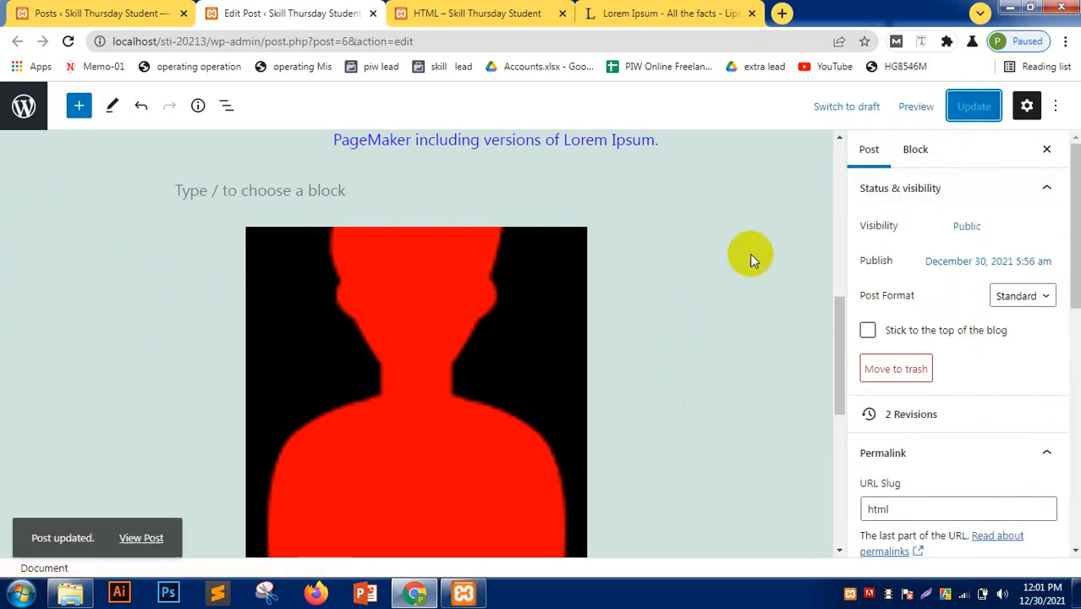
click(423, 12)
- Reload the live HTML post page to confirm the new tags
click(67, 41)
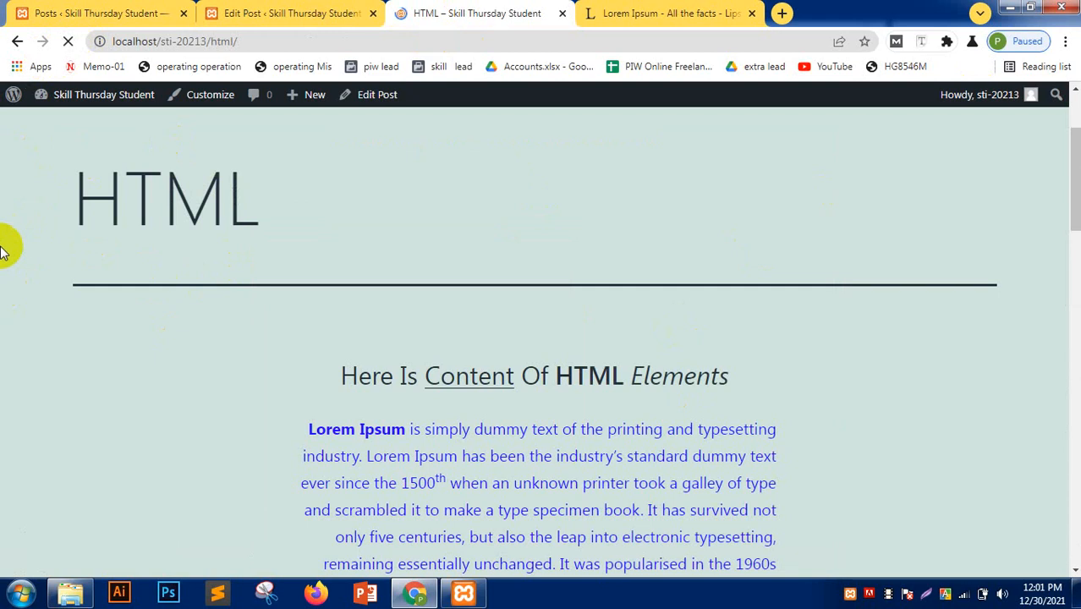
click(294, 13)
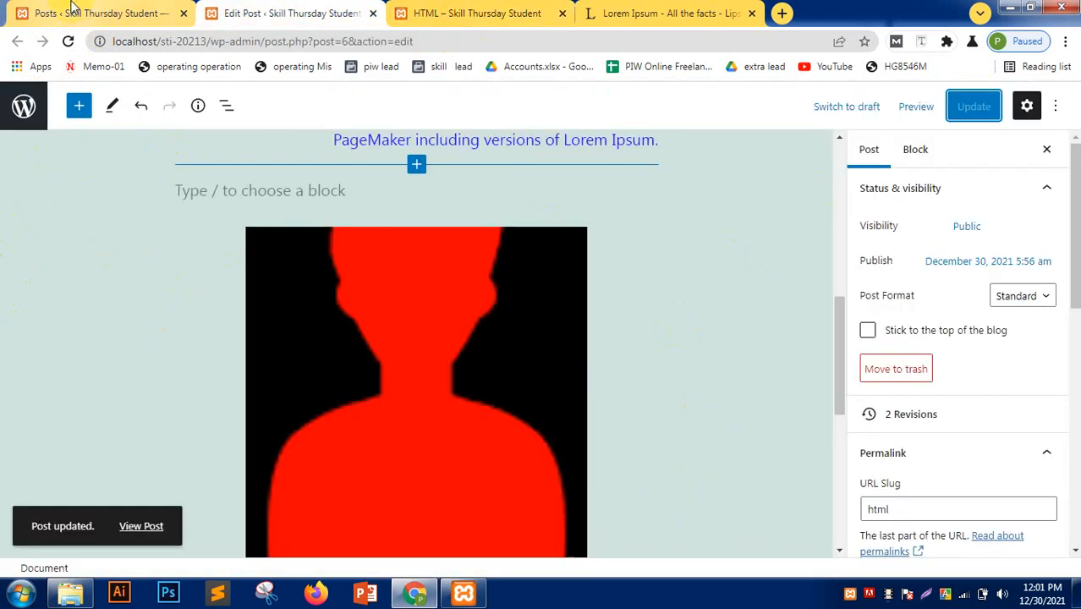
click(80, 12)
- Inspect the html category in Posts > Categories, then open All Posts
click(45, 251)
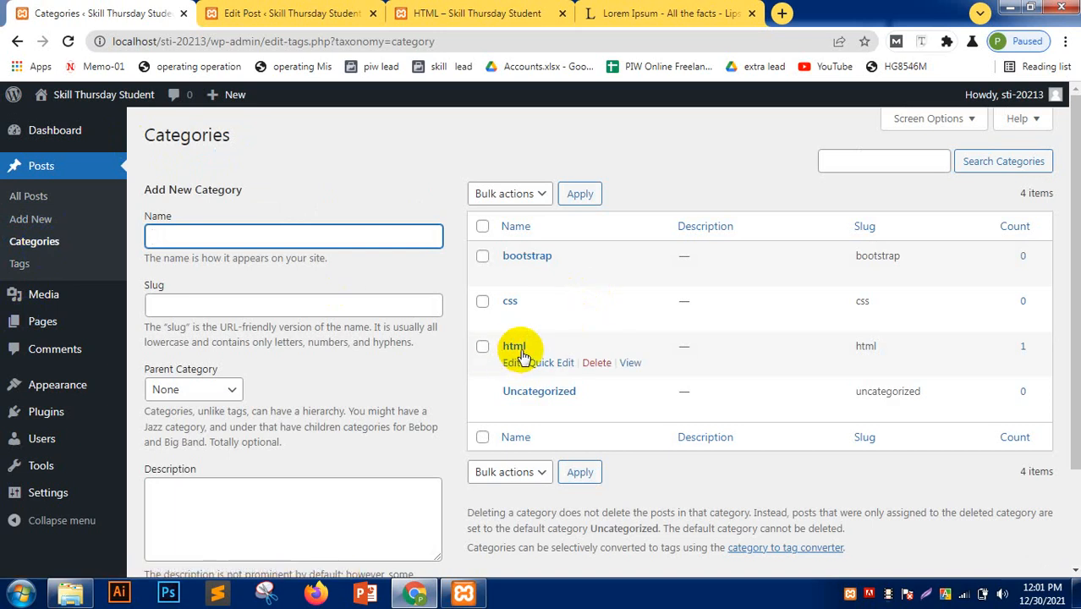
click(513, 346)
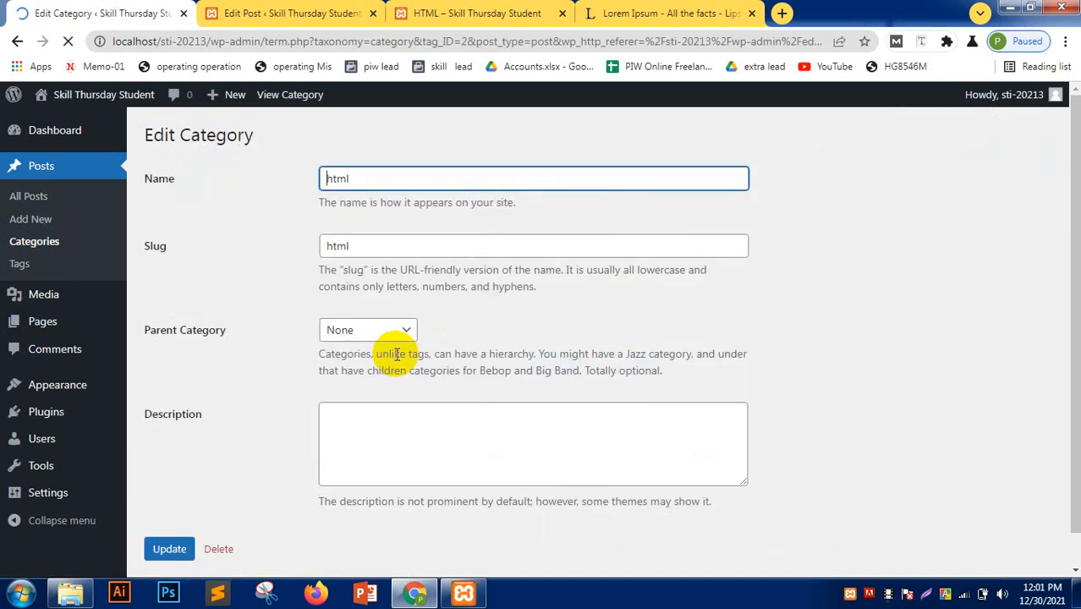
scroll(304, 362, down, 1)
scroll(304, 364, up, 1)
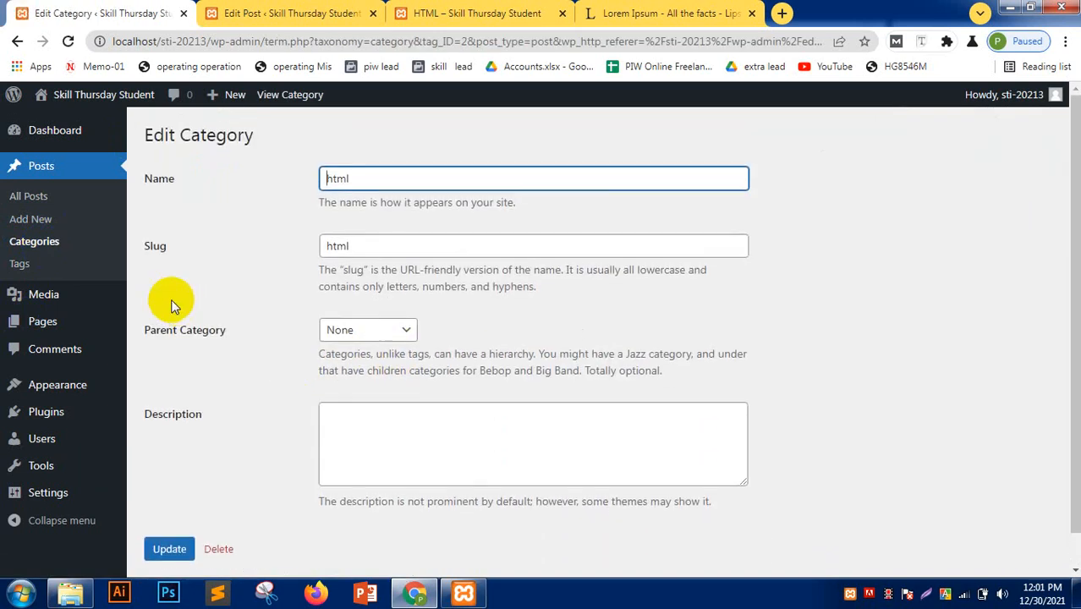
click(32, 242)
click(32, 200)
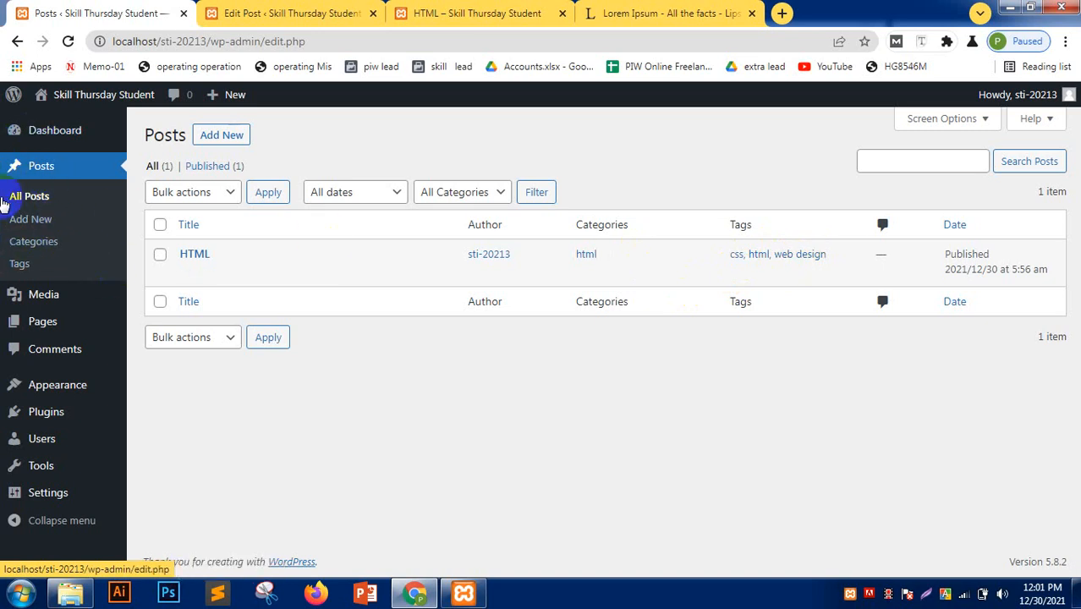
- Browse the Media library's red silhouette image, then the Pages and Comments lists
click(47, 303)
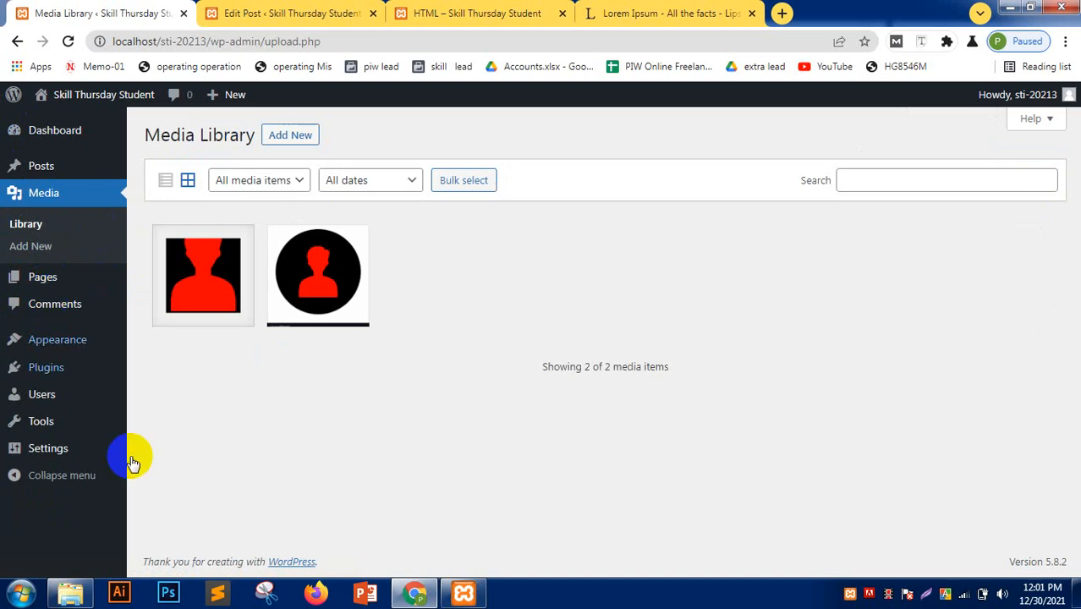
click(230, 284)
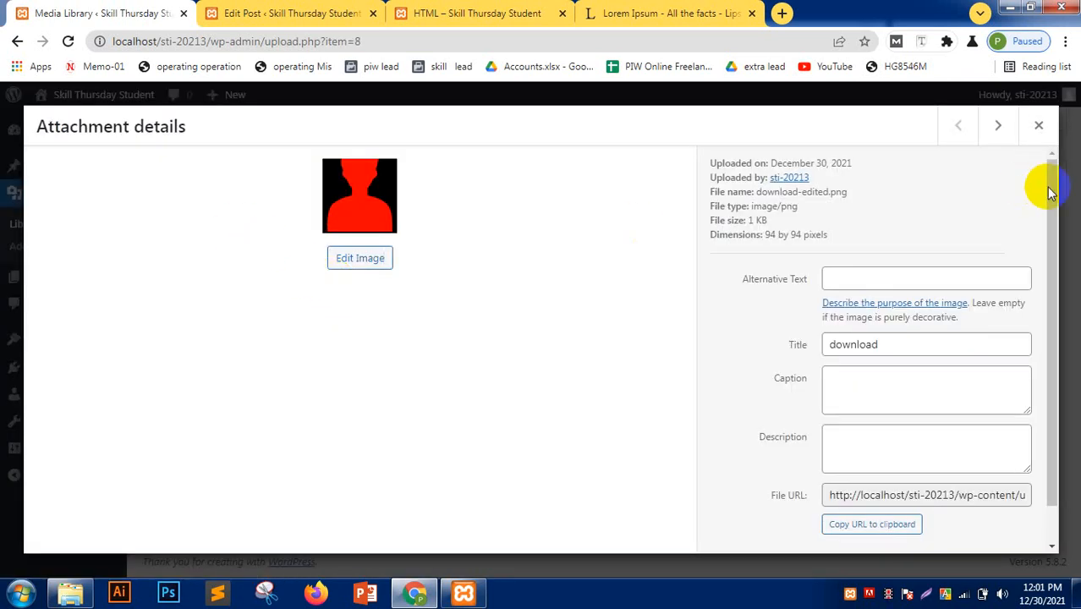
click(1039, 125)
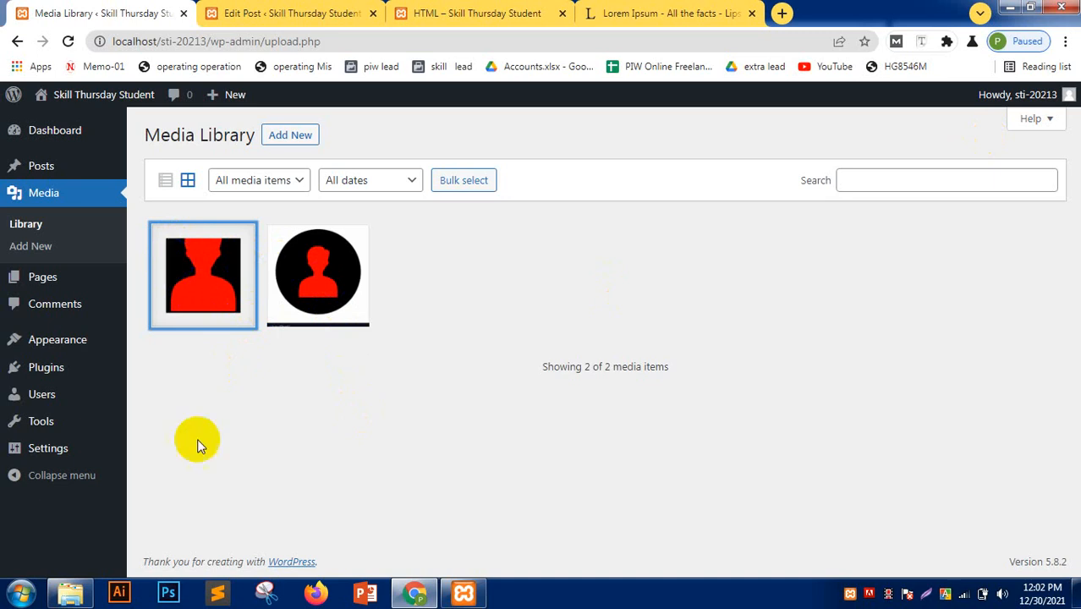
click(42, 278)
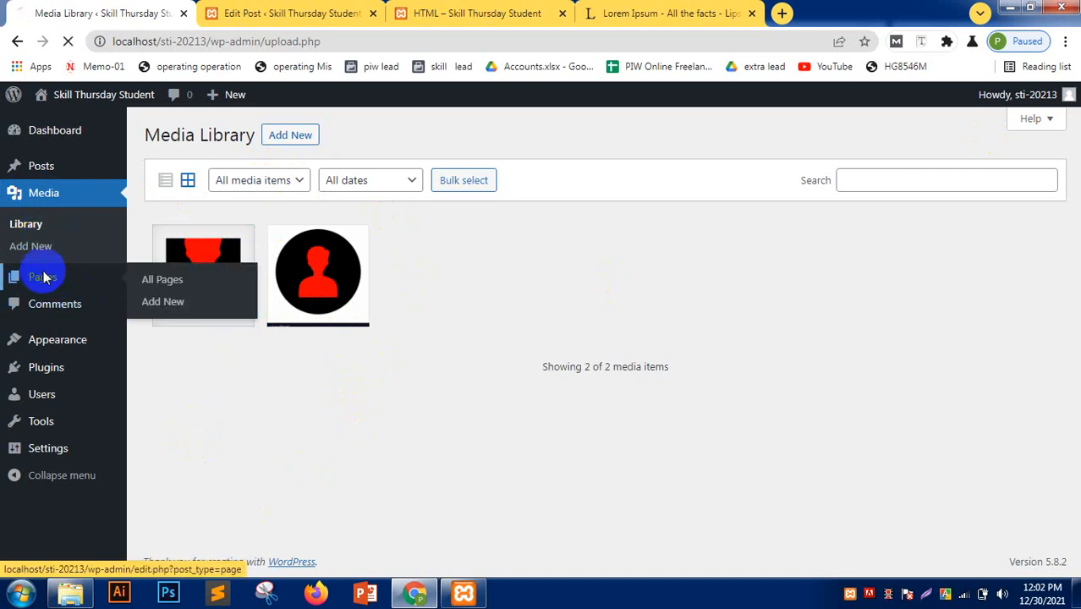
click(58, 305)
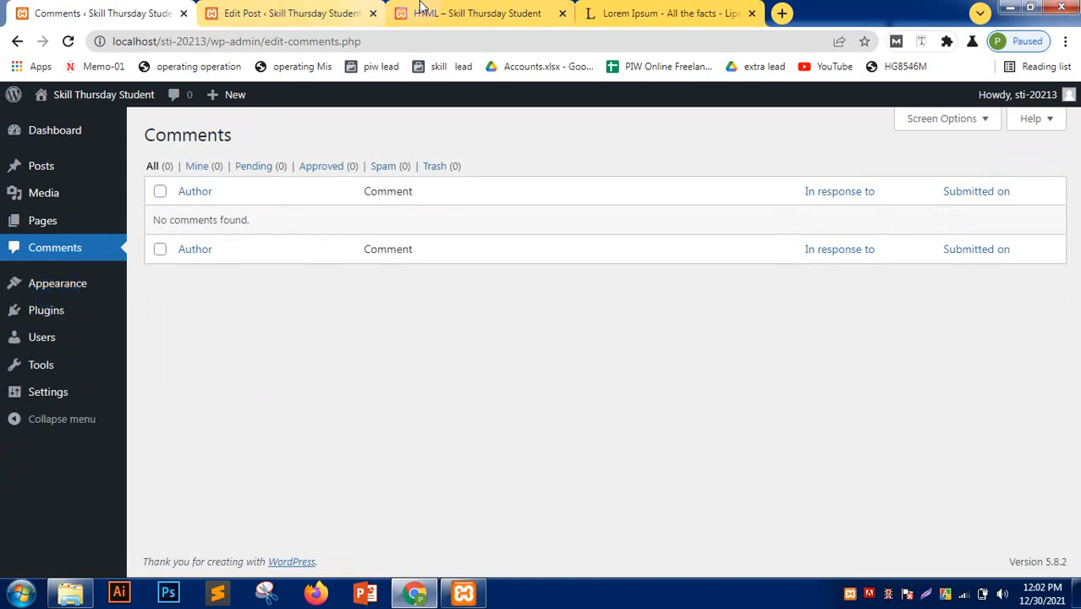
- Close the post editor tab and load the site's home page, selecting its address
click(347, 13)
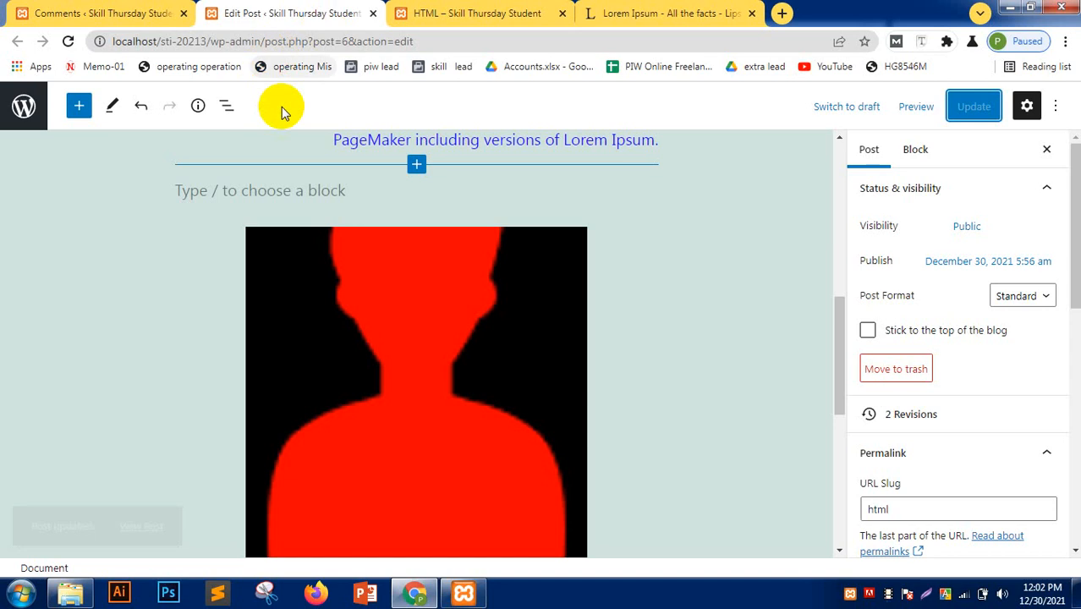
click(374, 12)
scroll(434, 244, up, 2)
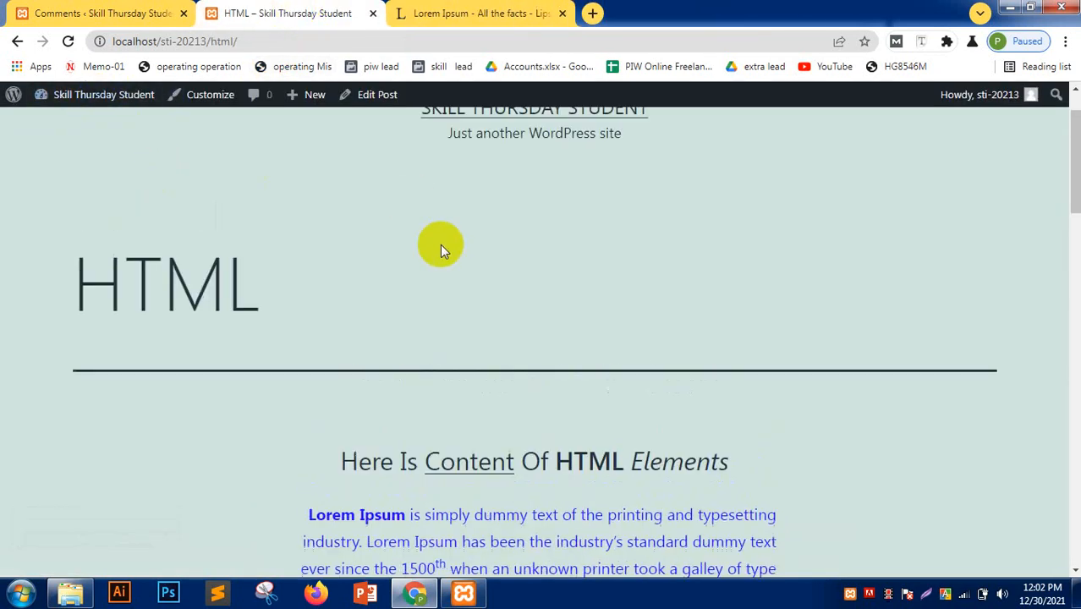
click(458, 178)
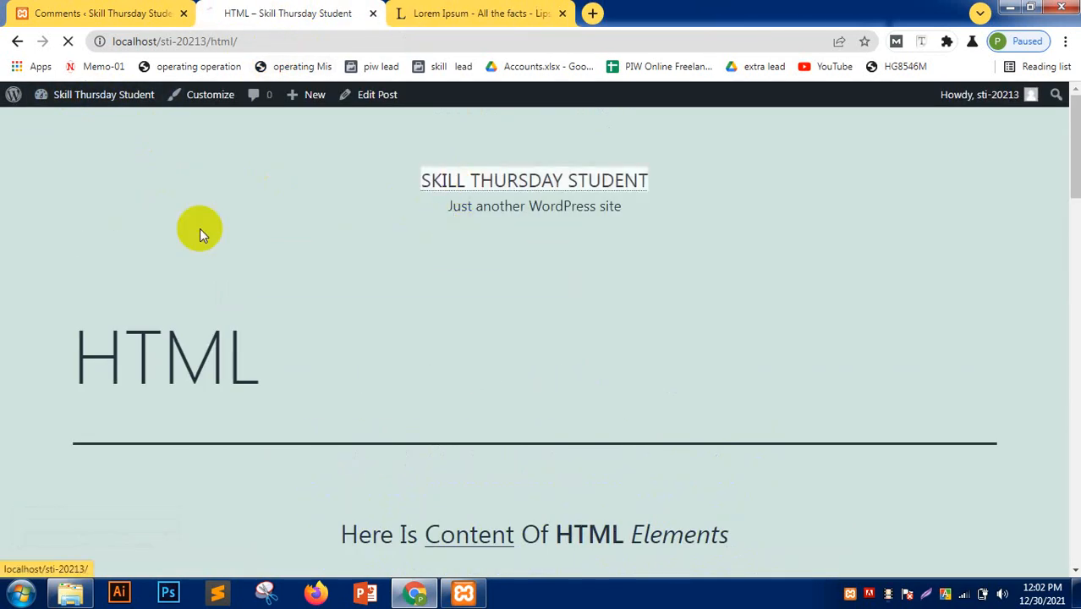
click(267, 42)
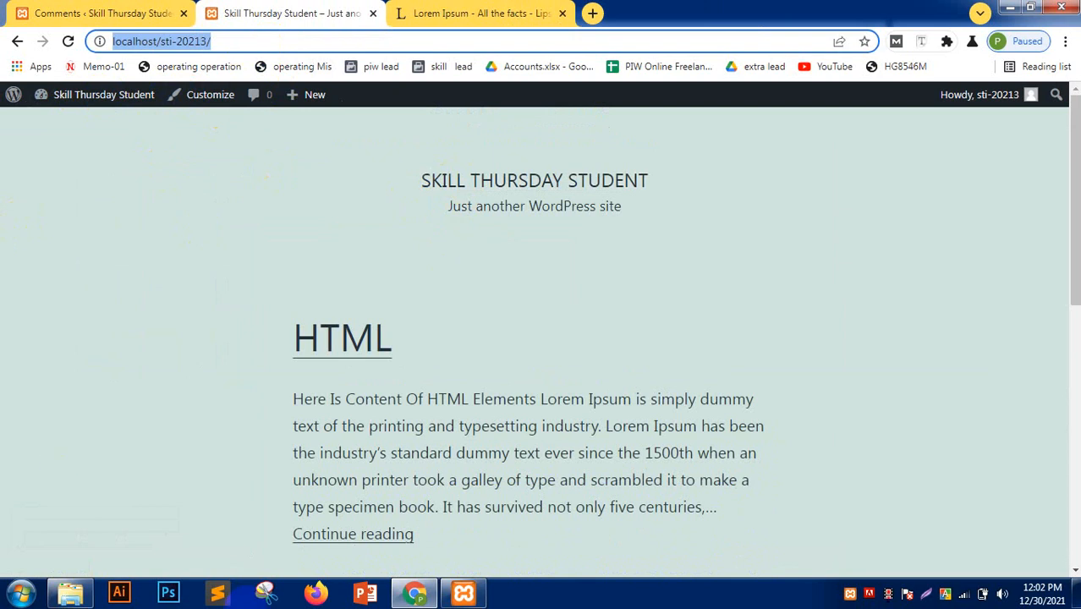
- Open the site in a private window as a visitor and go to the HTML post
key(ctrl+c)
key(ctrl+shift+n)
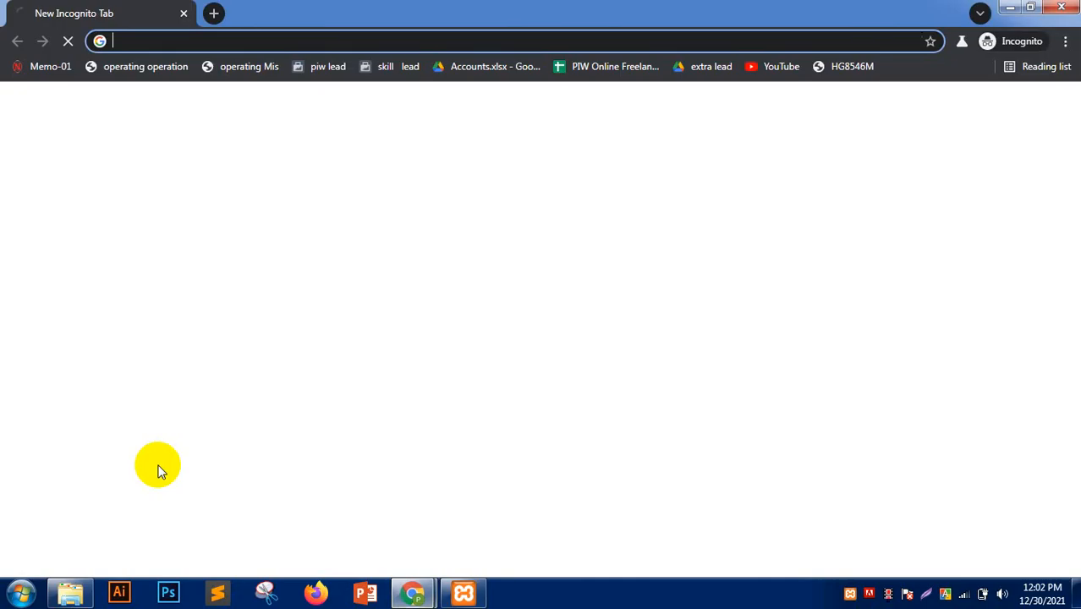
key(ctrl+v)
key(Return)
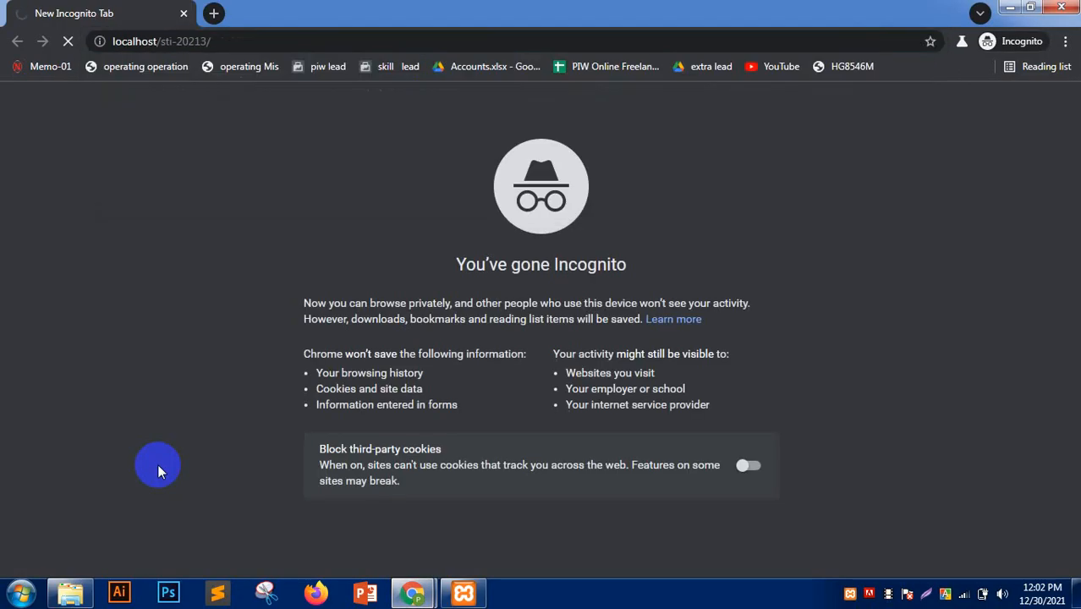
scroll(197, 272, down, 2)
scroll(197, 272, up, 2)
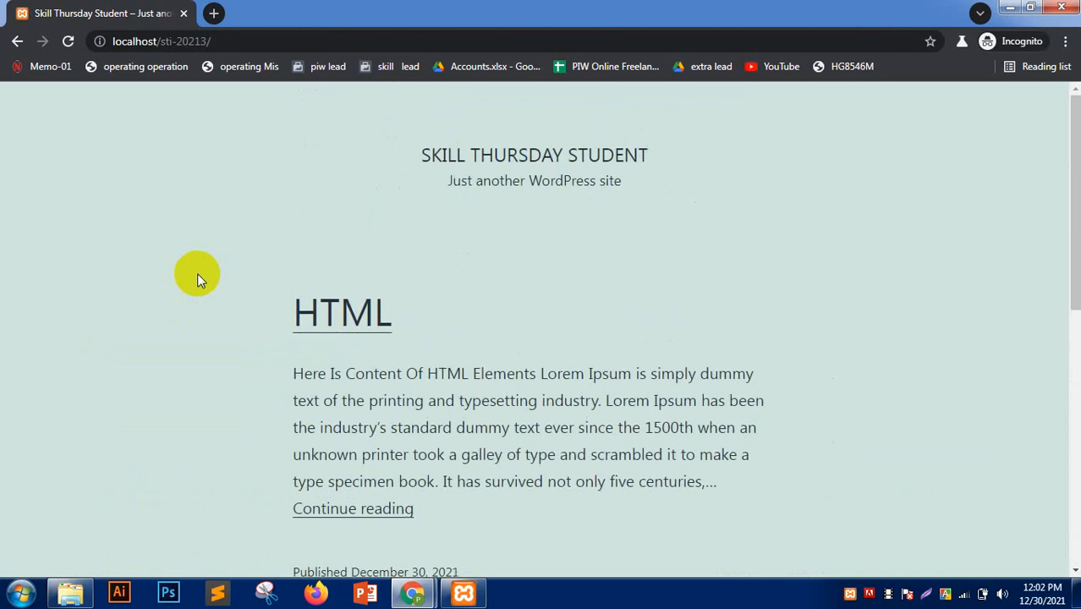
click(352, 310)
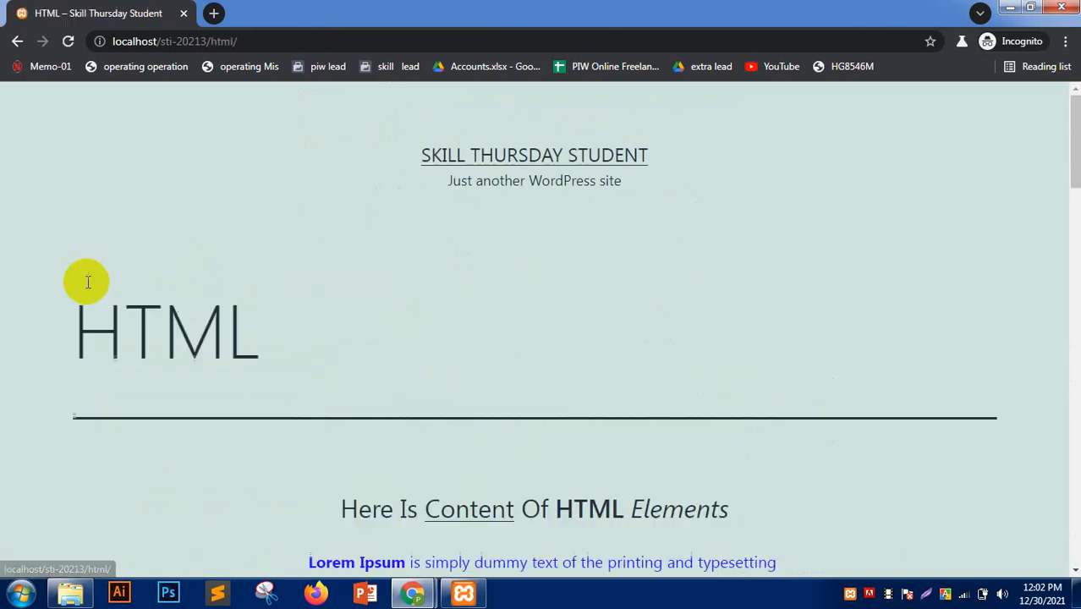
- Write the comment 'apnar company valo nah', enter the commenter's name and email, and submit
scroll(91, 283, down, 15)
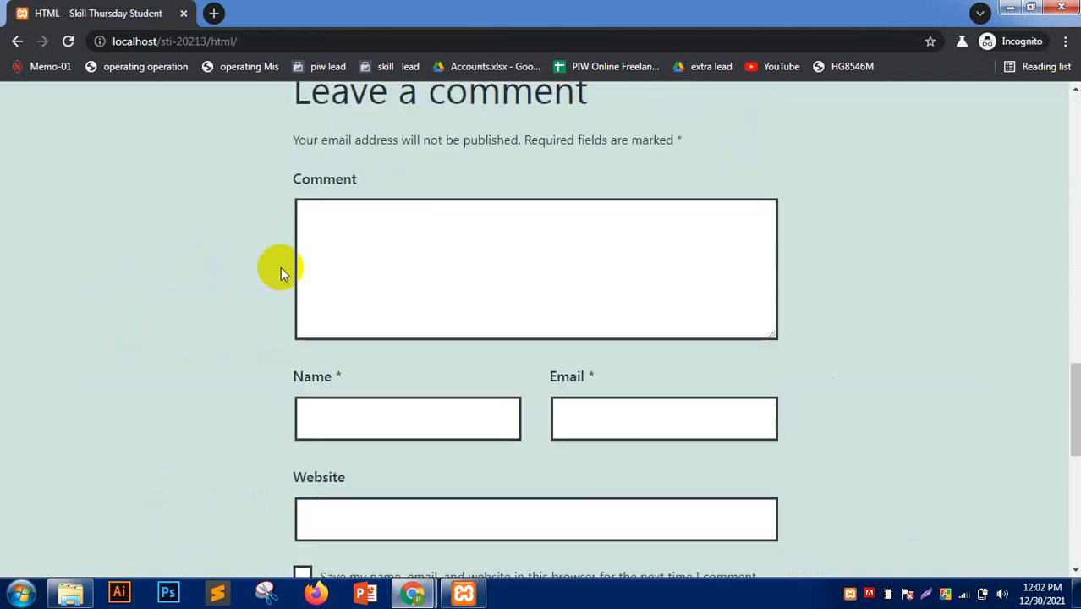
click(385, 214)
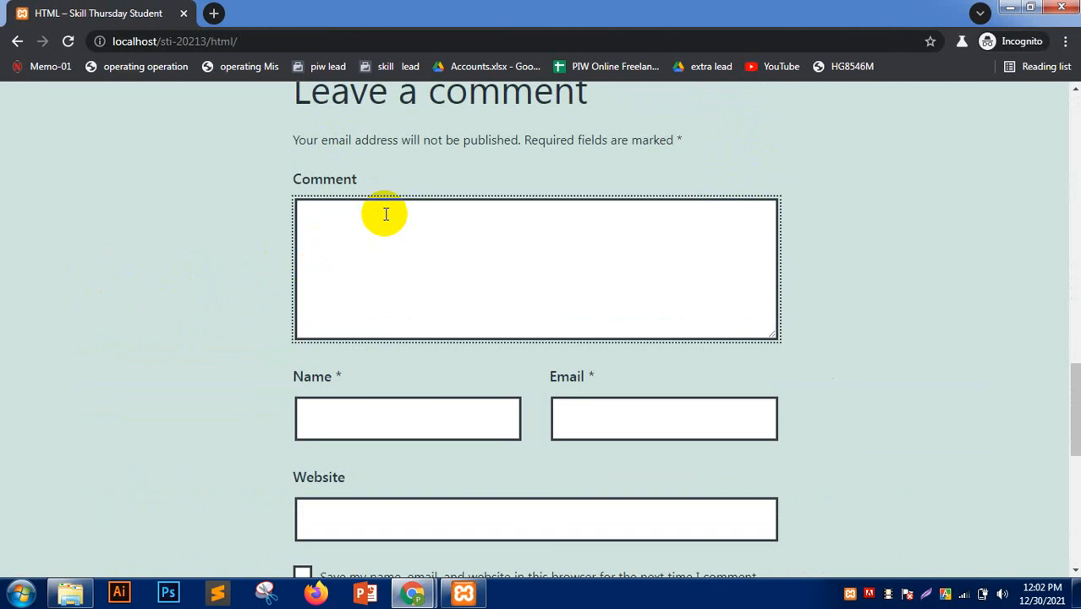
text(apnar company )
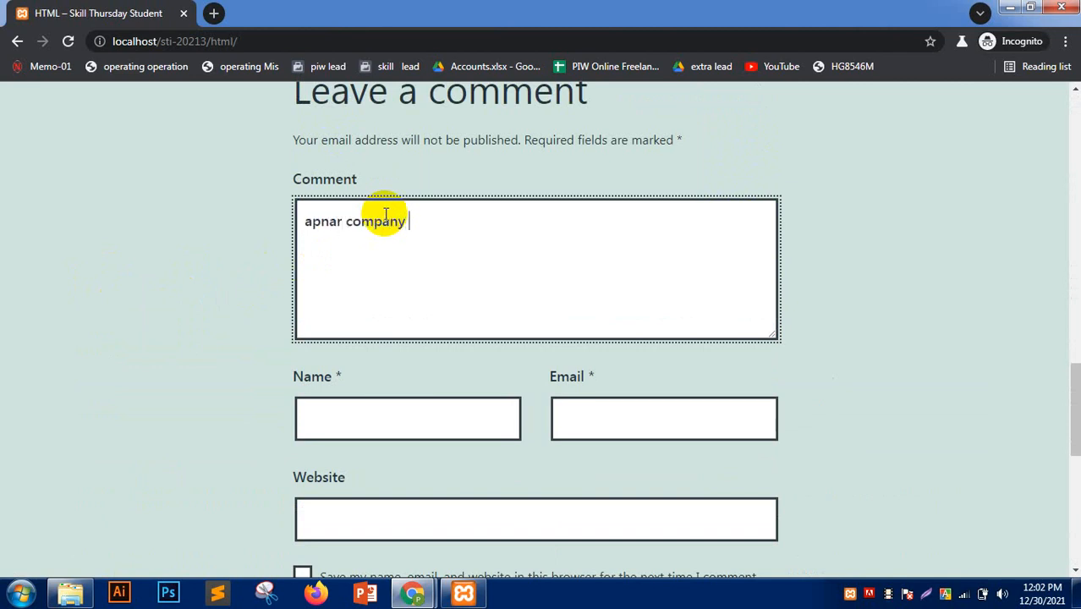
text(valo nah.)
scroll(385, 214, down, 2)
click(362, 258)
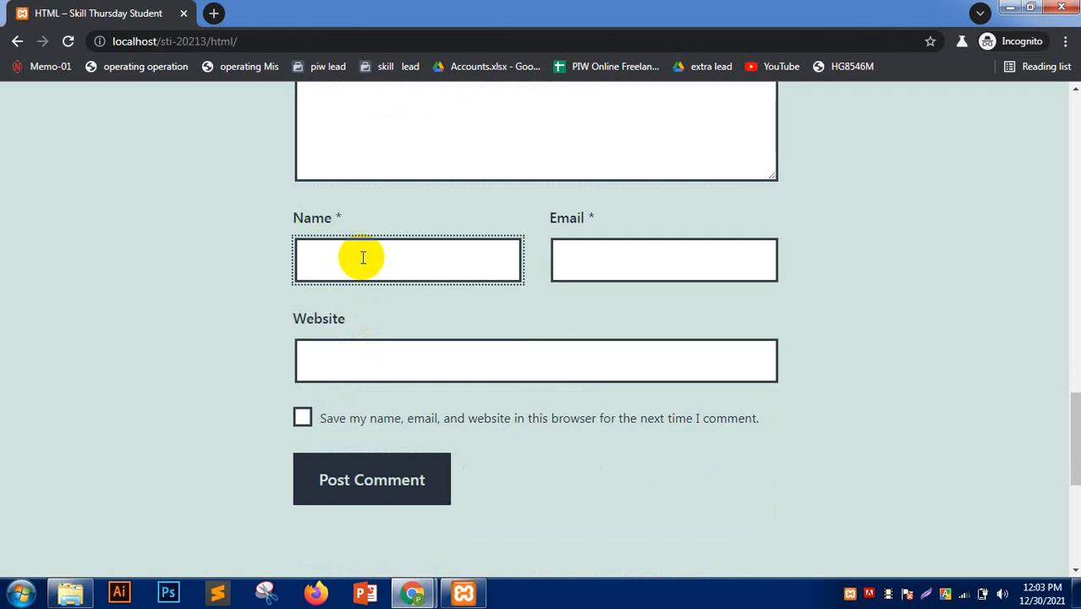
text(sobuj)
key(Tab)
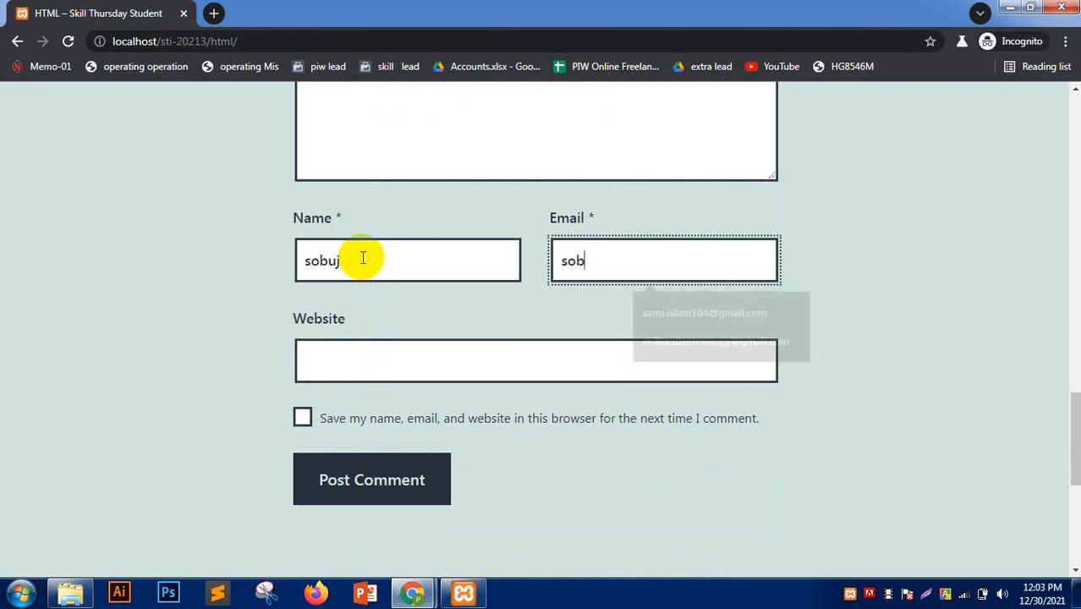
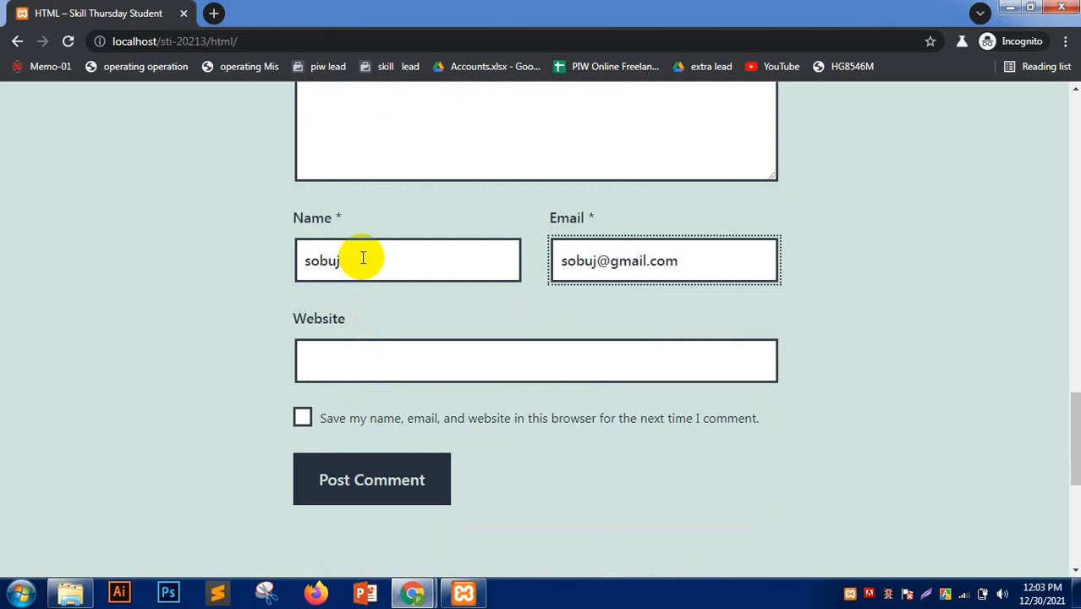
click(326, 360)
click(186, 373)
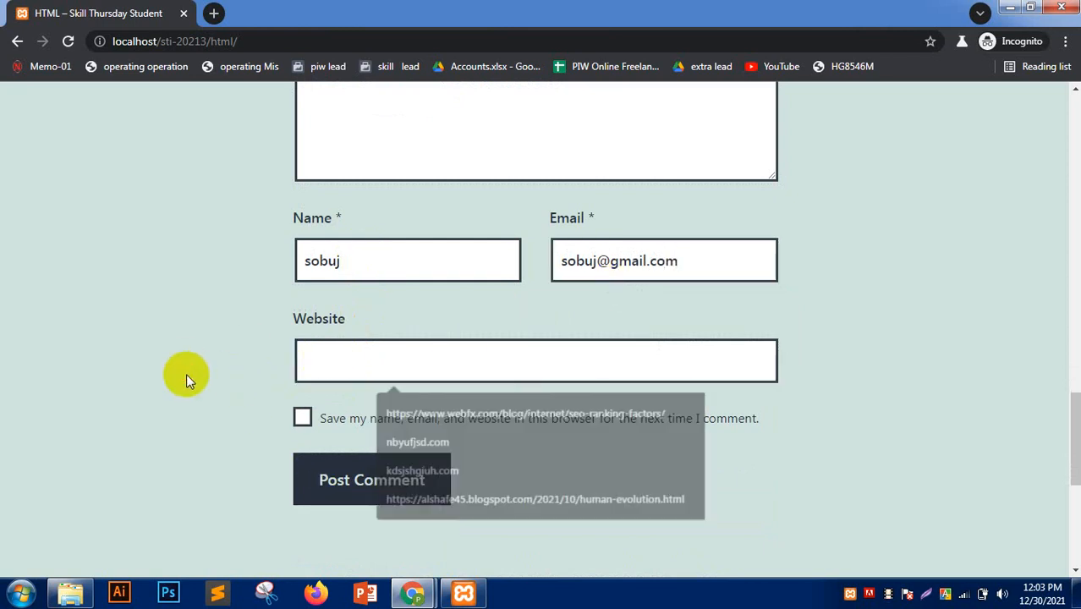
click(346, 482)
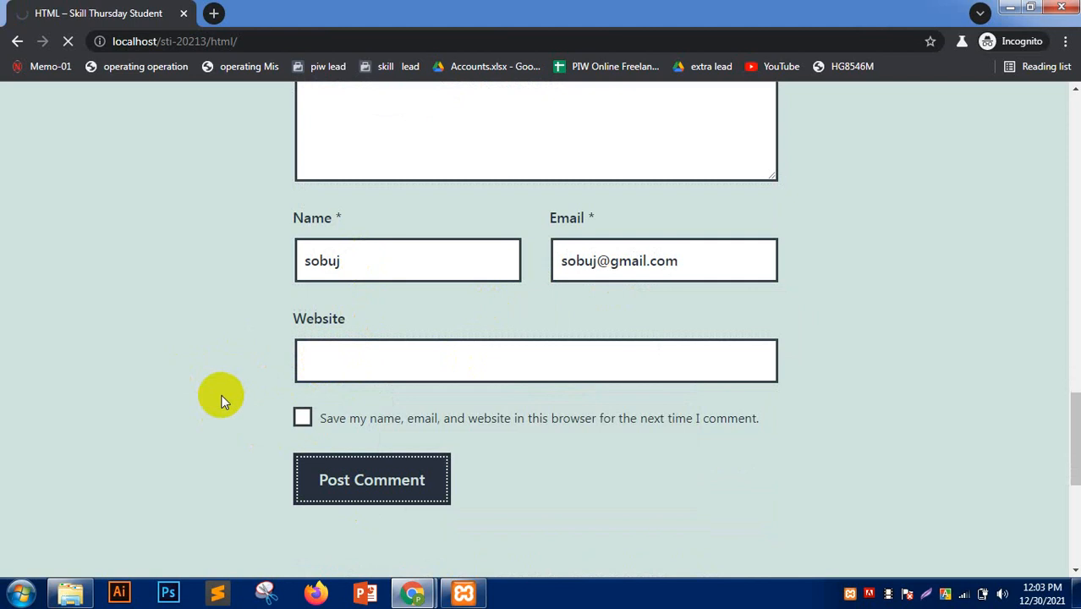
scroll(416, 394, up, 1)
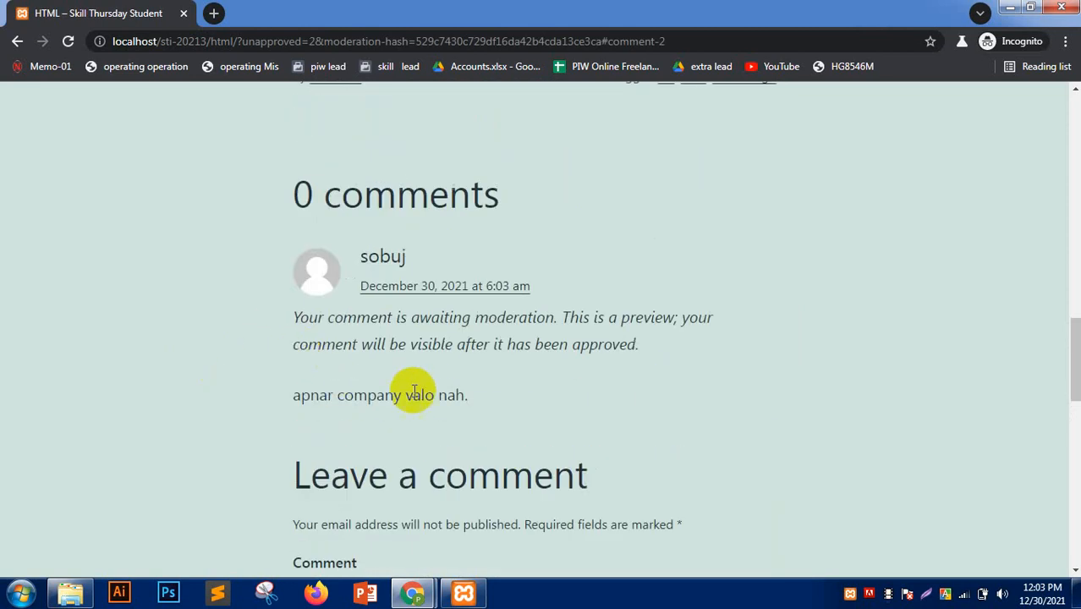
- Refresh the admin Comments page so the visitor's pending comment appears
drag(497, 389, 200, 402)
click(171, 379)
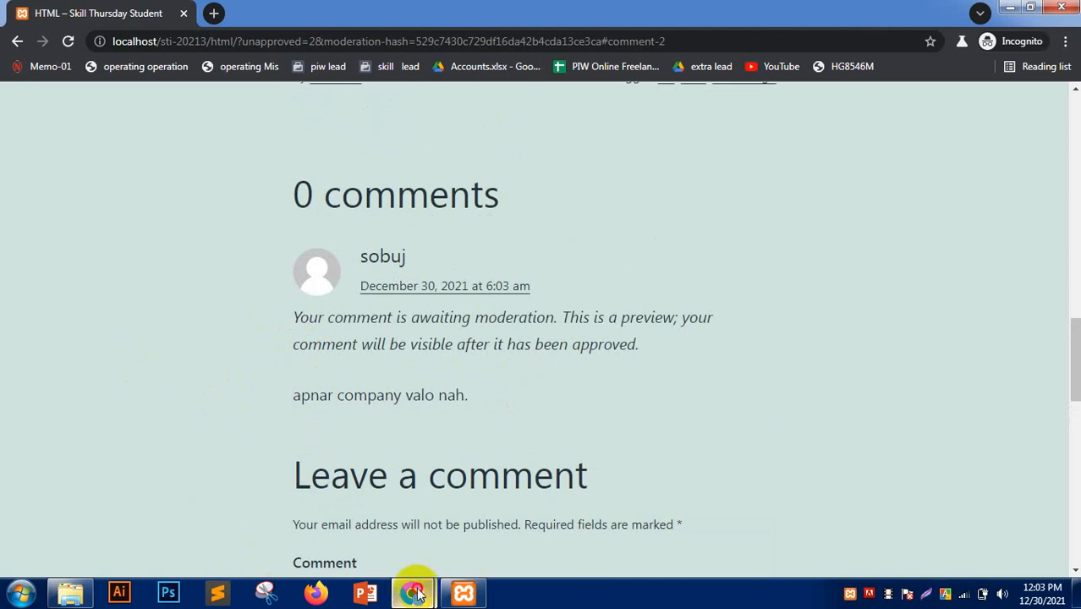
mouse_move(414, 591)
click(357, 515)
click(103, 12)
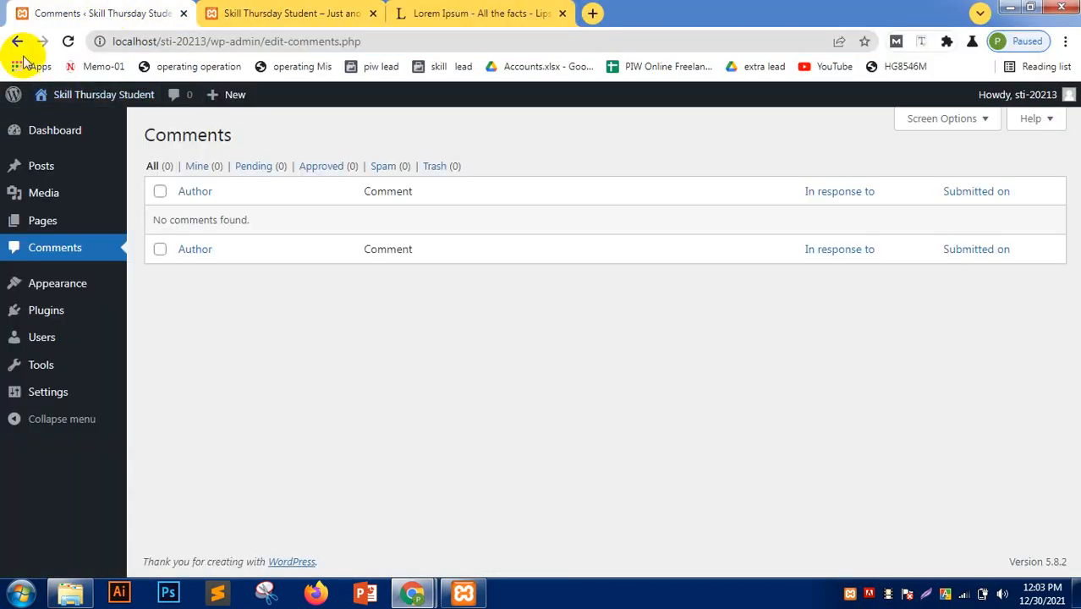
click(67, 40)
click(62, 254)
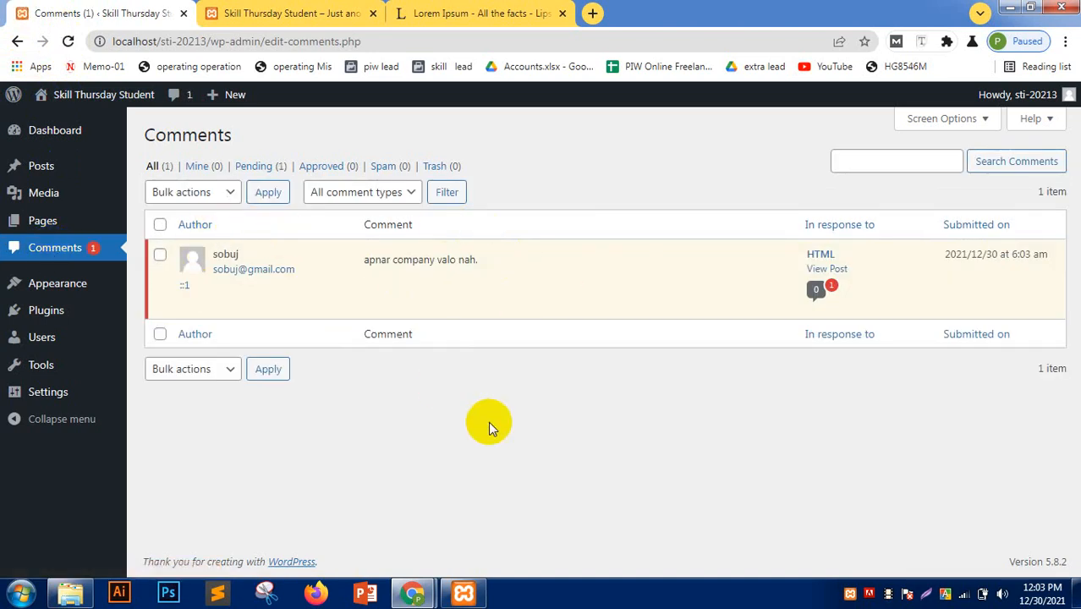
- Glance at the visitor's post page, then return to the admin comments list
mouse_move(308, 270)
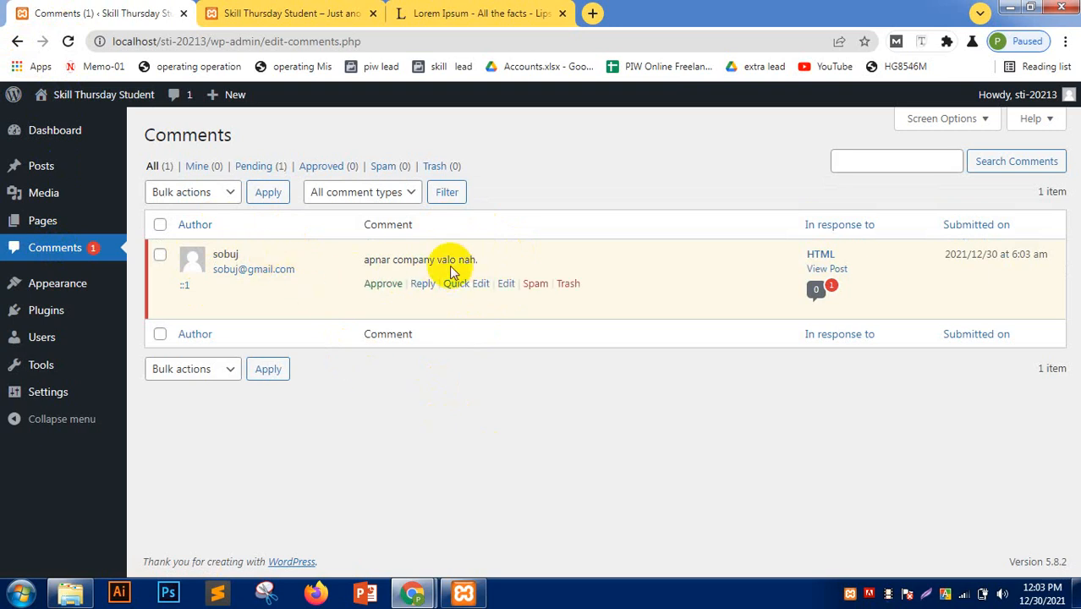
click(413, 591)
click(495, 512)
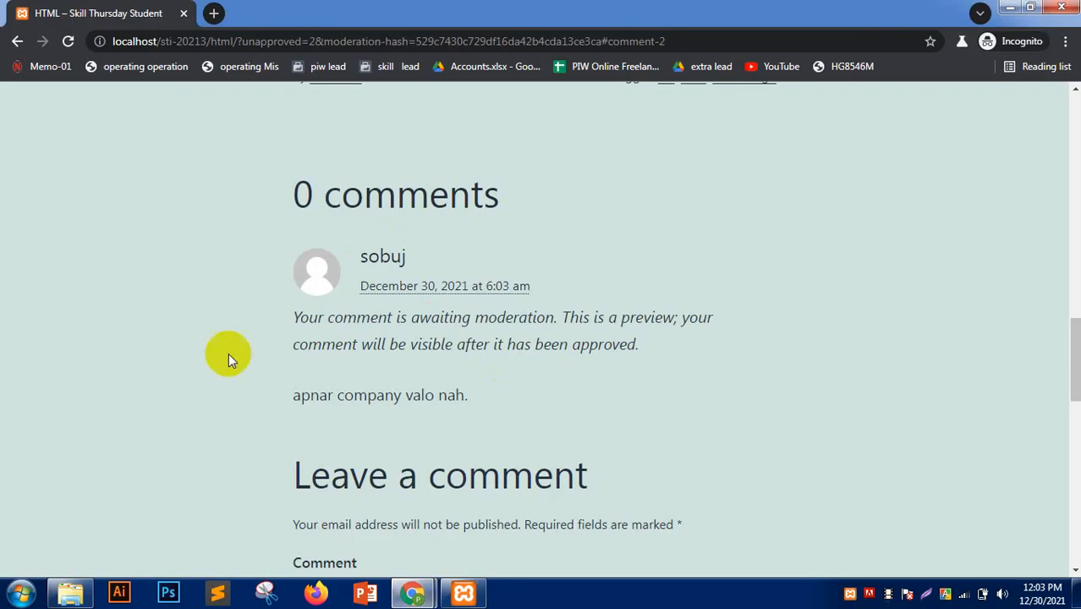
scroll(86, 409, down, 5)
scroll(87, 409, up, 4)
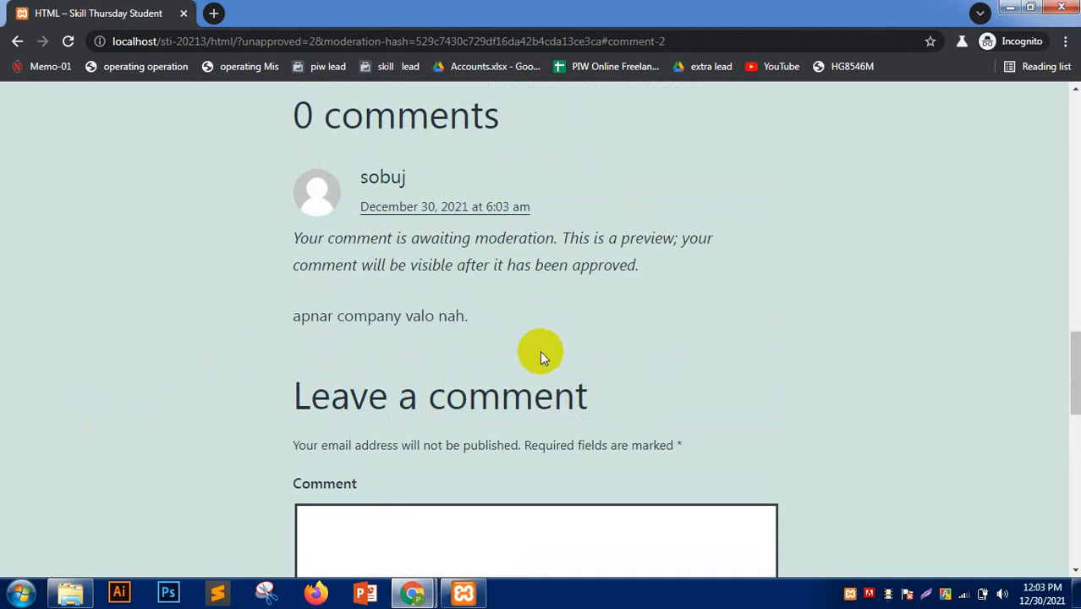
mouse_move(414, 591)
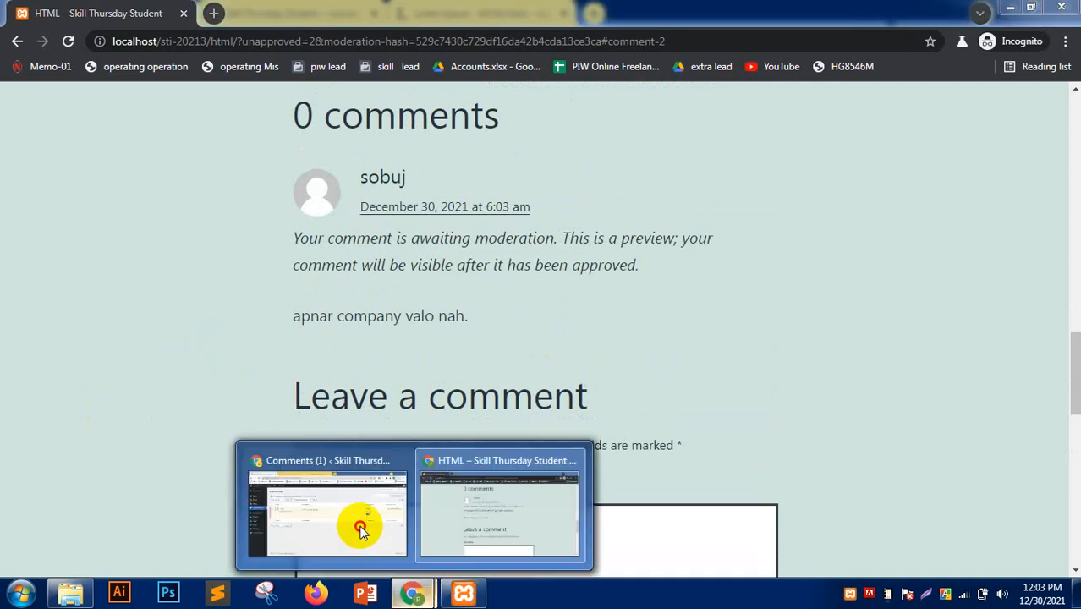
click(361, 529)
mouse_move(386, 289)
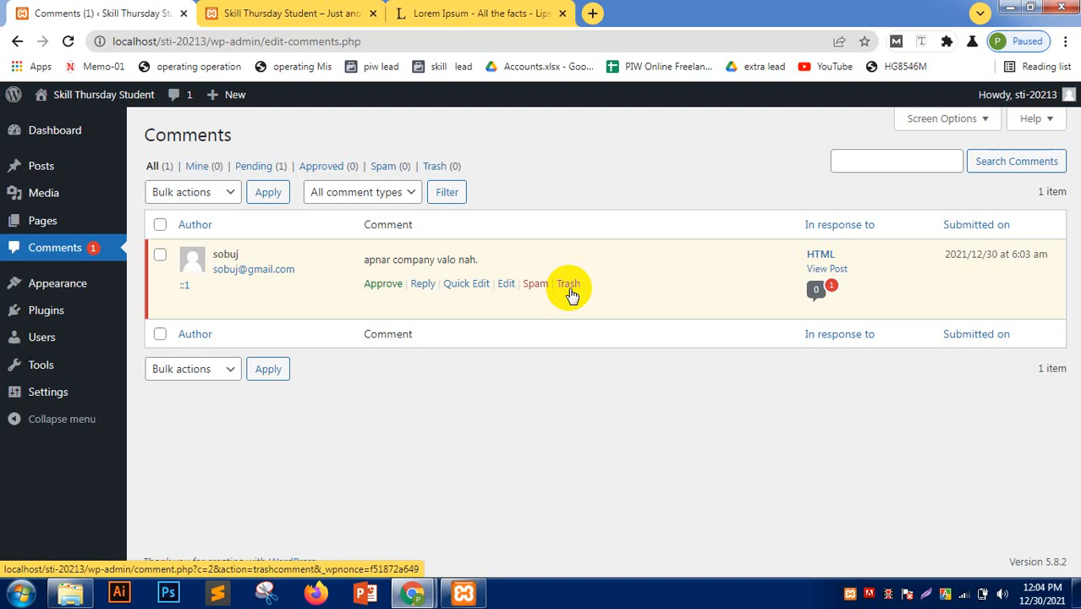
- Start a reply to the pending comment reading 'apni keno mittha kotha bolsen'
click(422, 284)
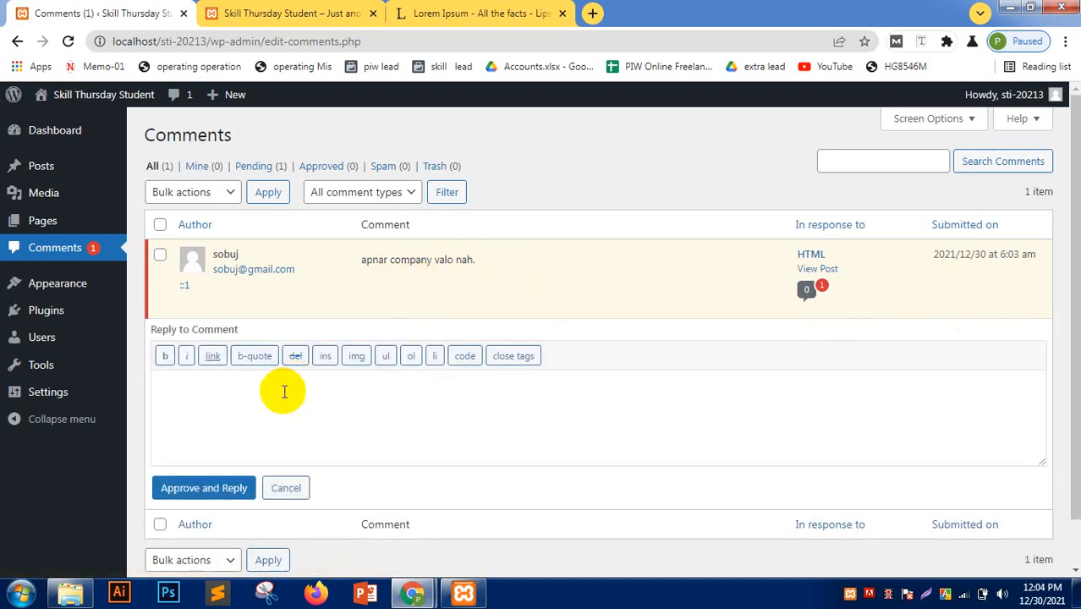
text(apni keno m)
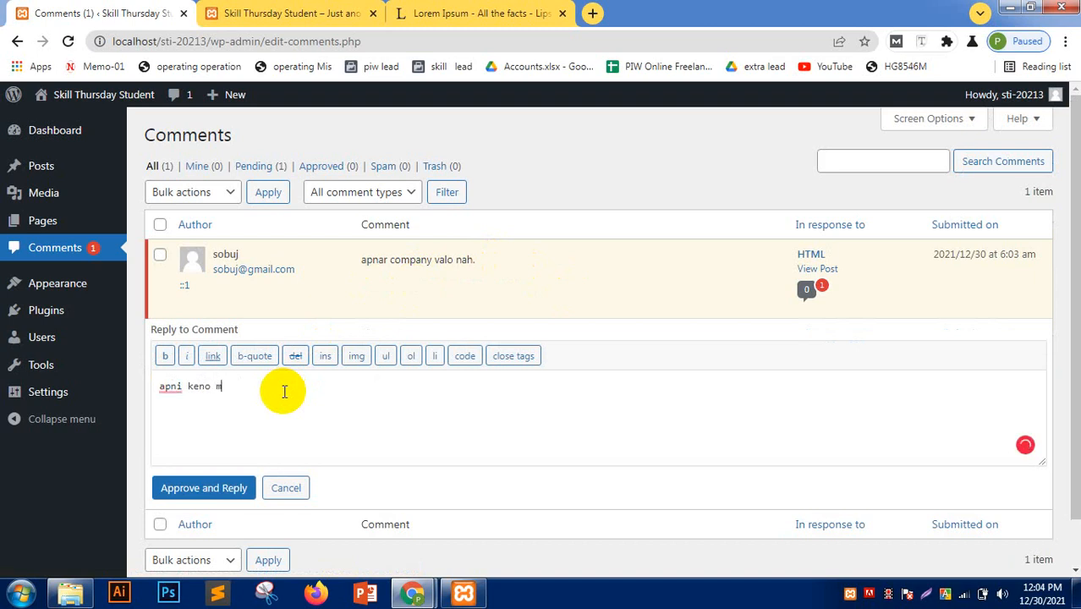
text(ittha kotha bolsen)
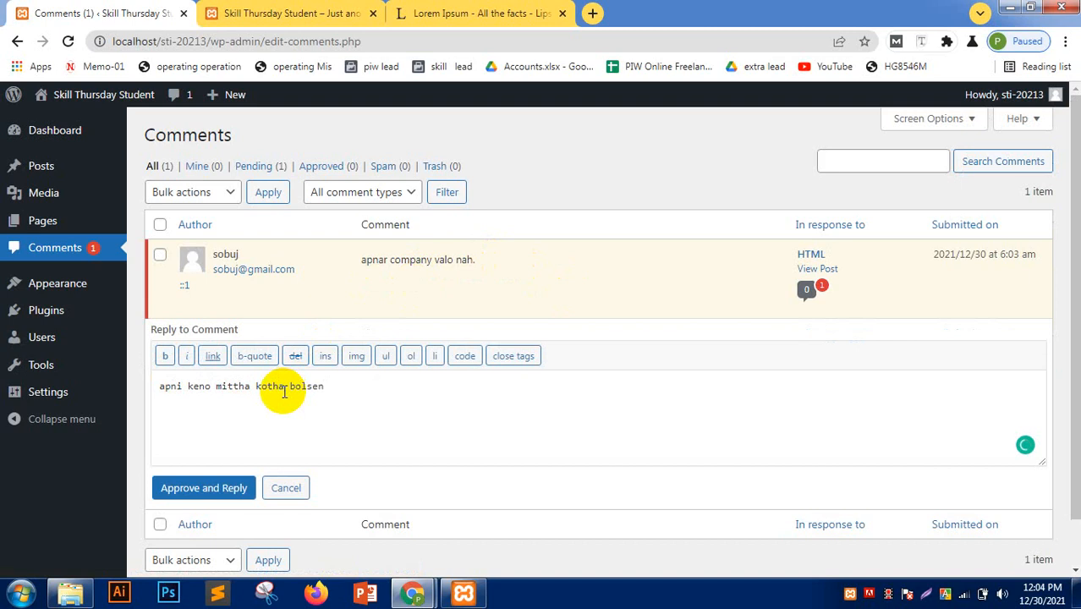
drag(321, 386, 158, 399)
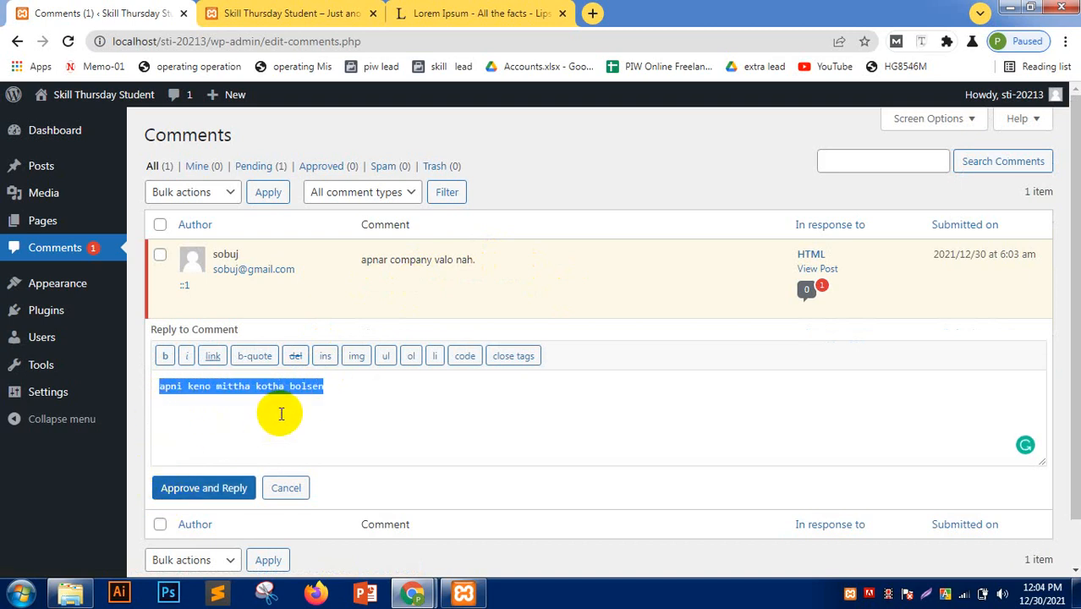
drag(324, 386, 256, 390)
click(213, 355)
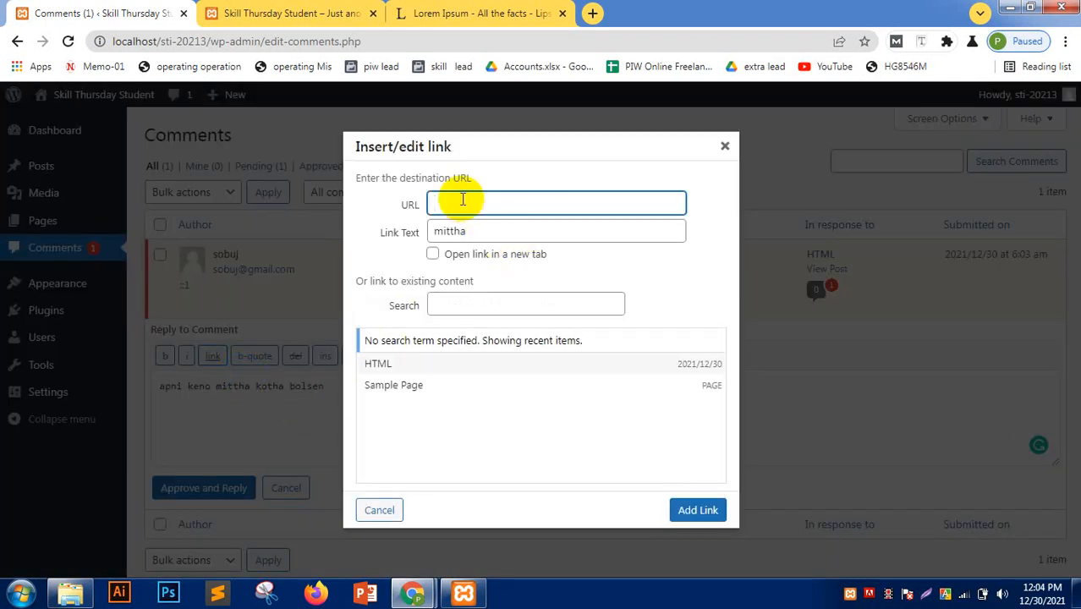
text(https)
text(://l)
text(tmirajulkh)
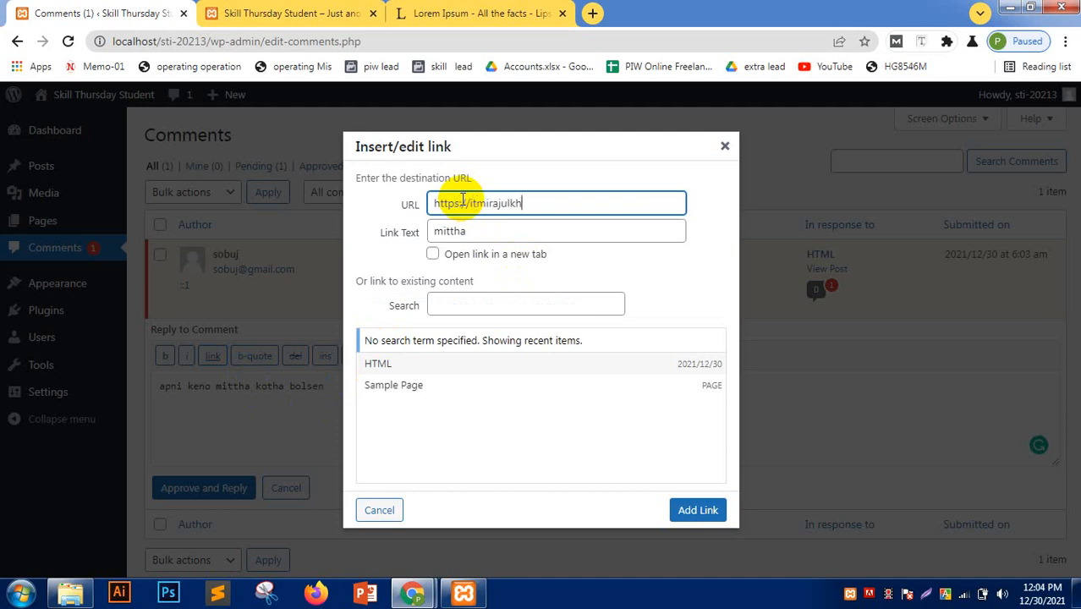
text(an.com/)
click(694, 512)
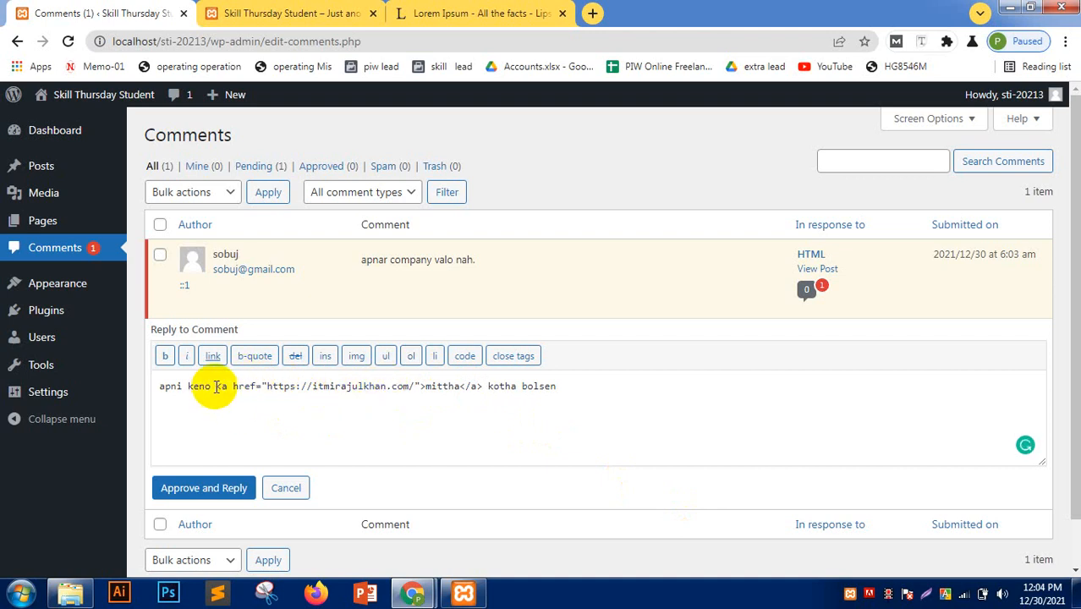
drag(216, 386, 466, 389)
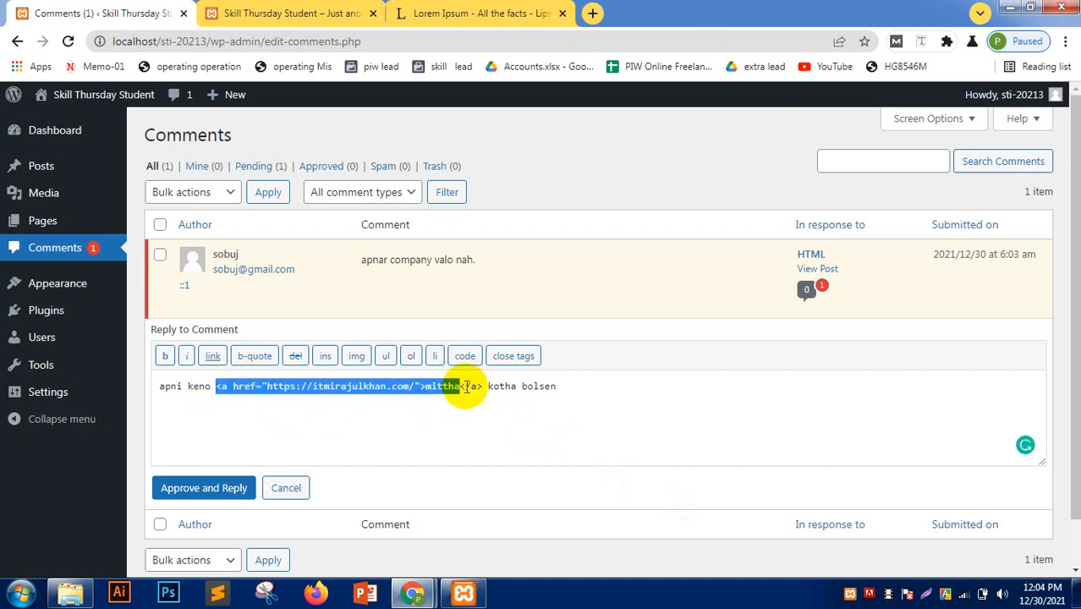
click(376, 442)
click(212, 491)
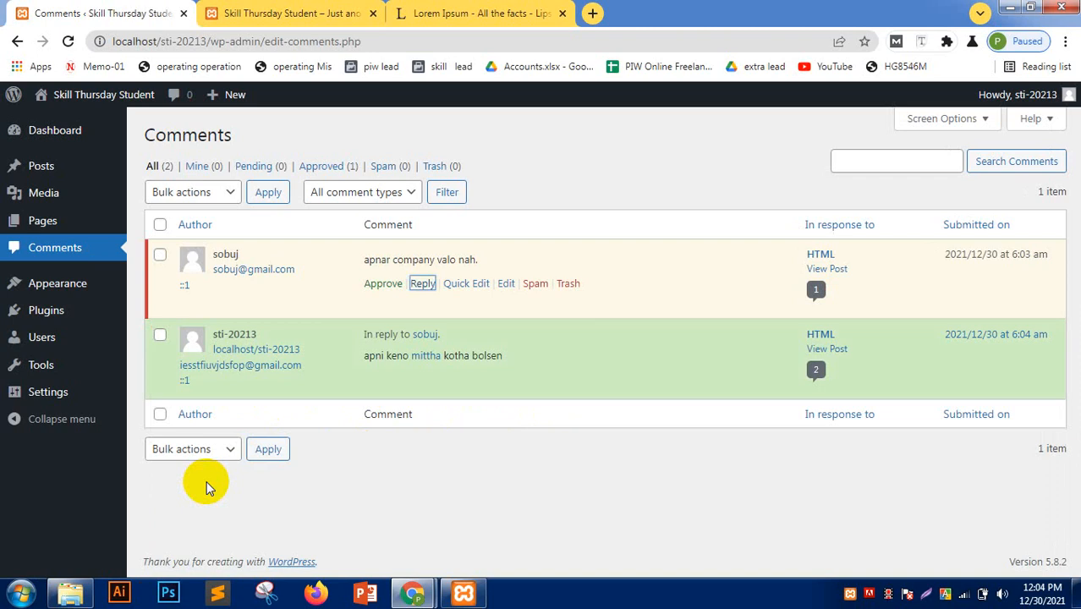
- Check the admin reply on the visitor's post page and try its mittha link
mouse_move(417, 598)
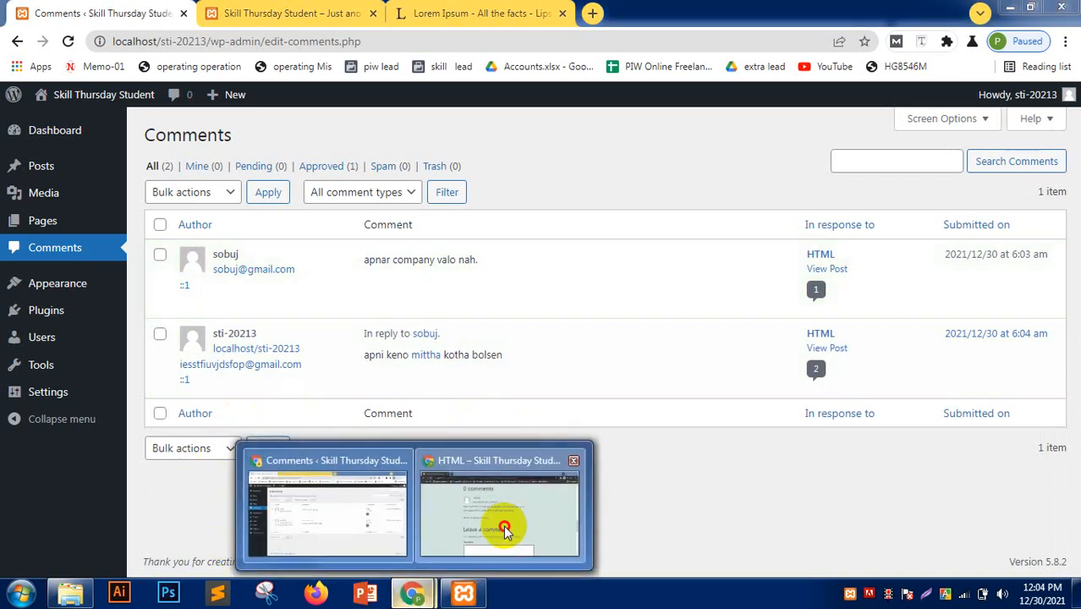
click(502, 527)
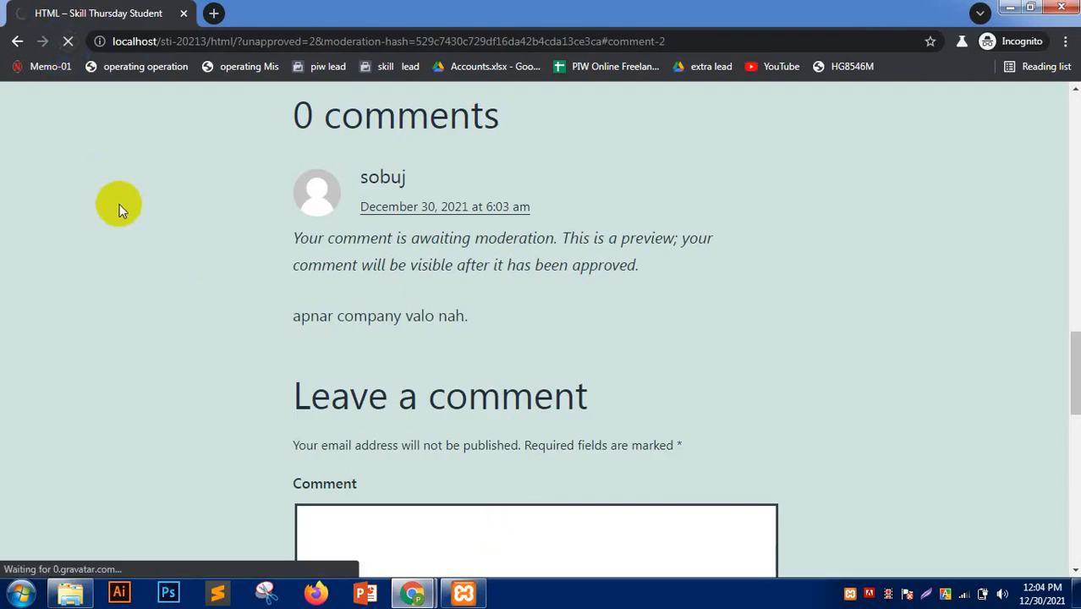
scroll(112, 202, down, 2)
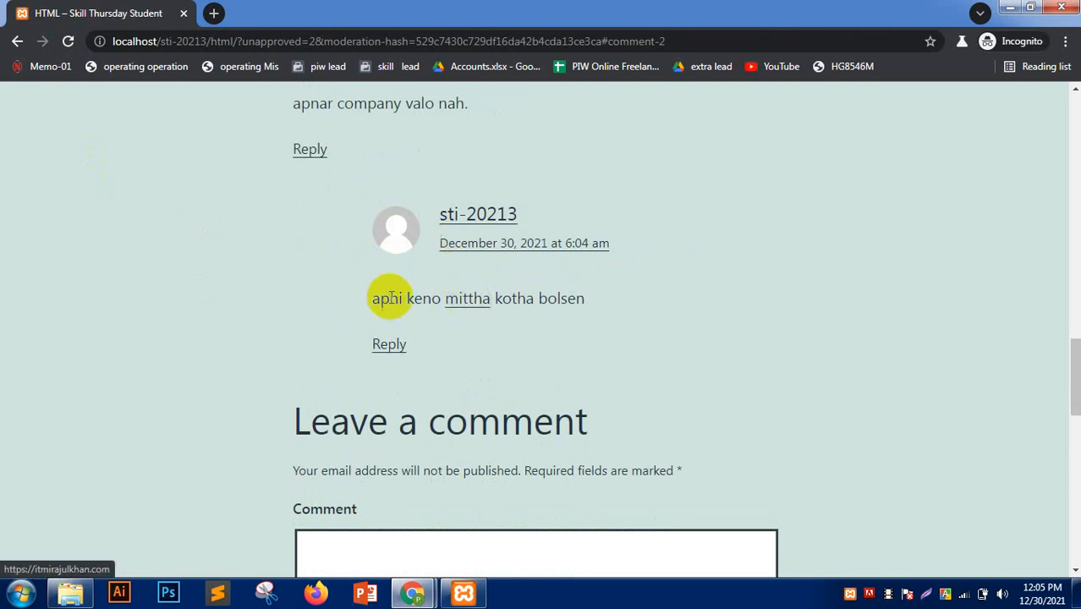
drag(374, 298, 646, 299)
click(462, 302)
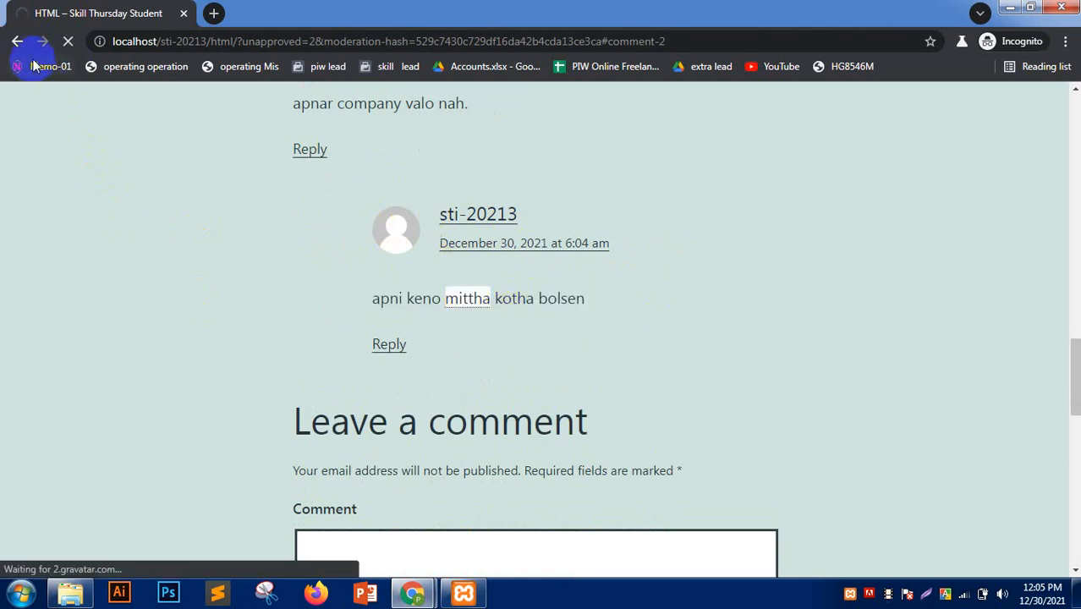
click(69, 44)
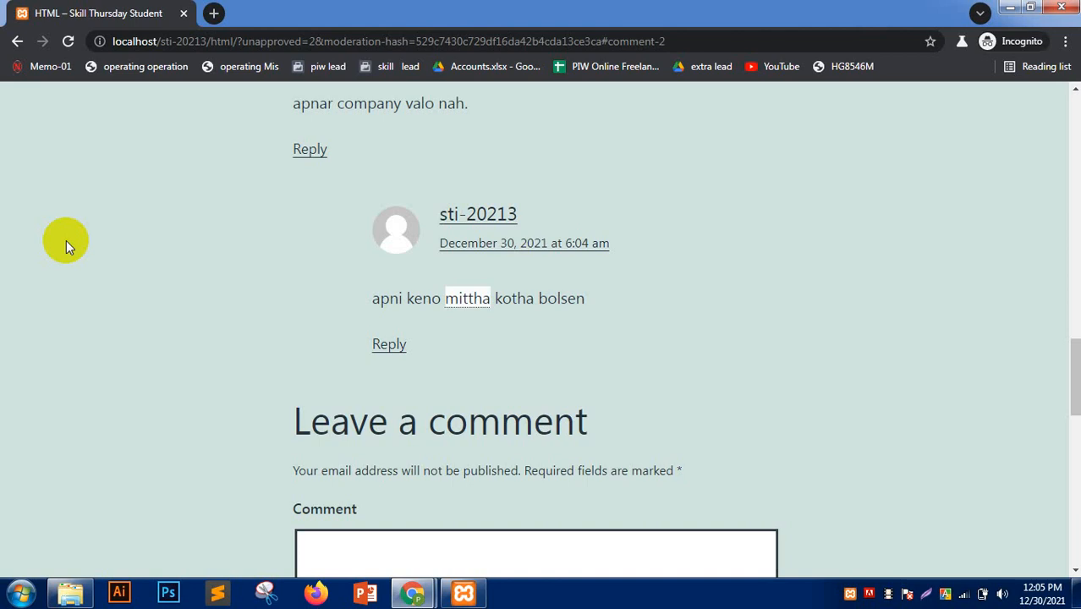
- Close the incognito comment window and go to the All Users list in the admin
click(66, 240)
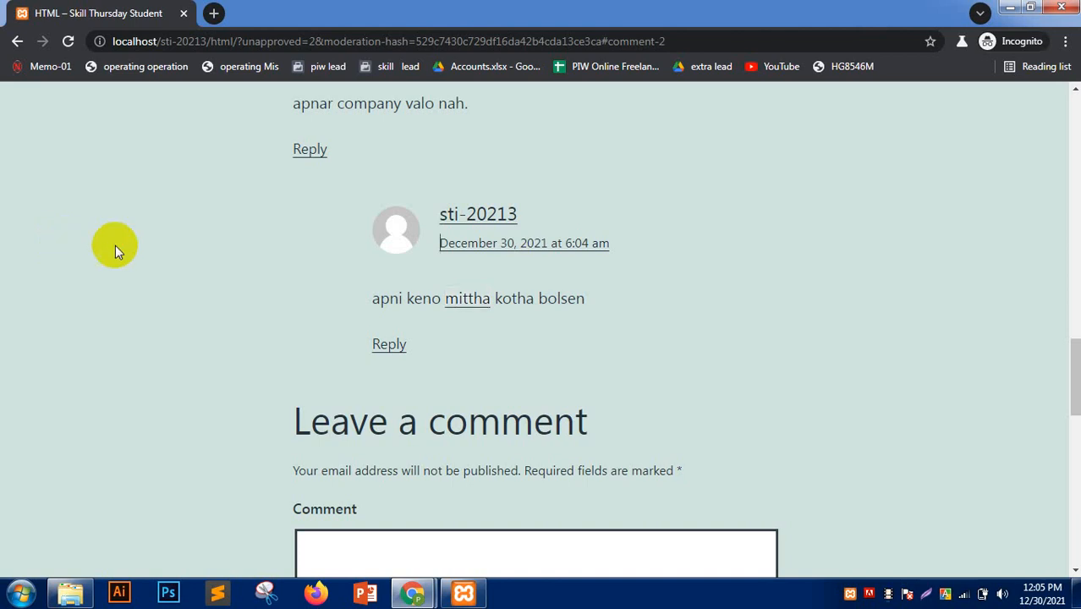
click(1060, 7)
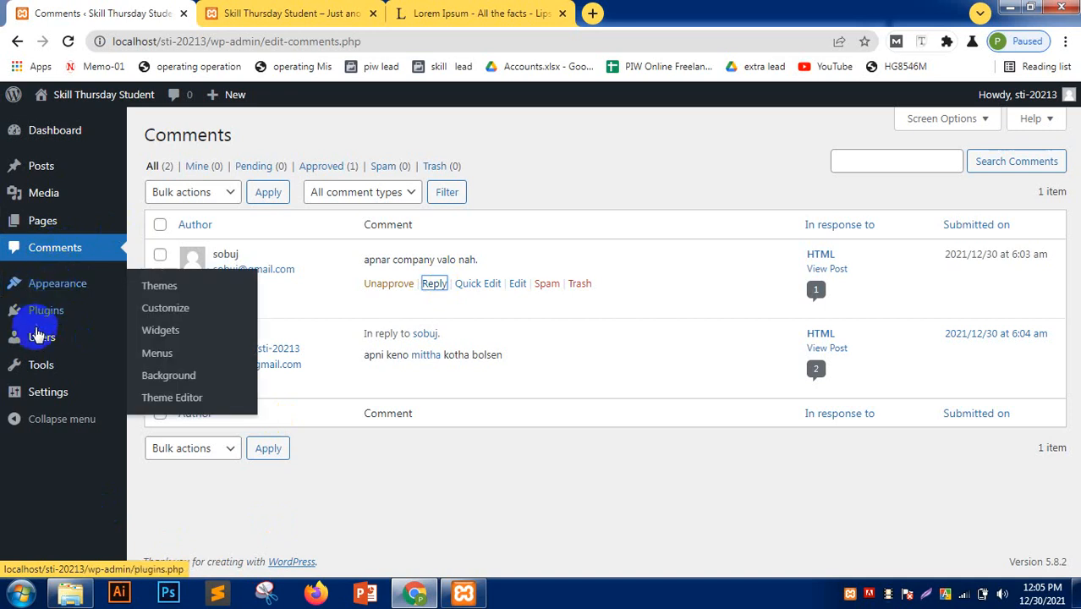
mouse_move(42, 315)
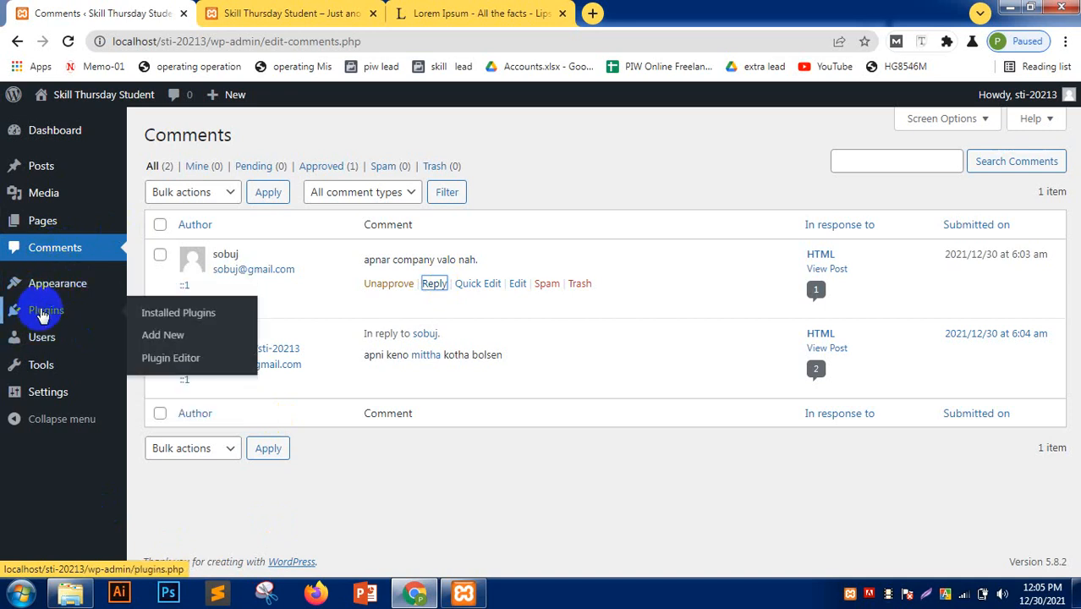
click(51, 339)
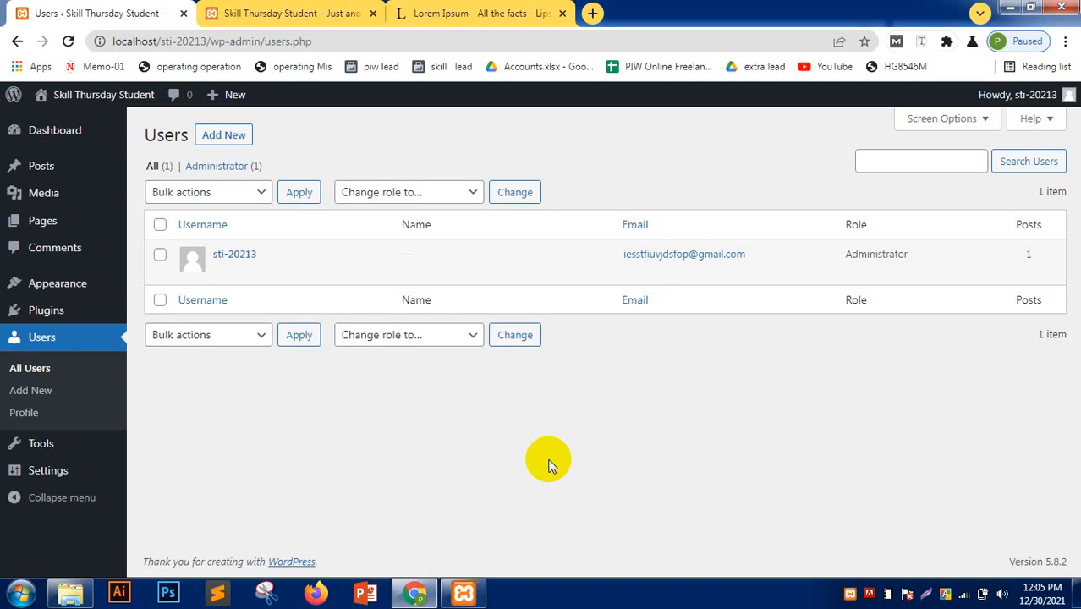
- Start a new user account from the Users page with Add New
key(Tab)
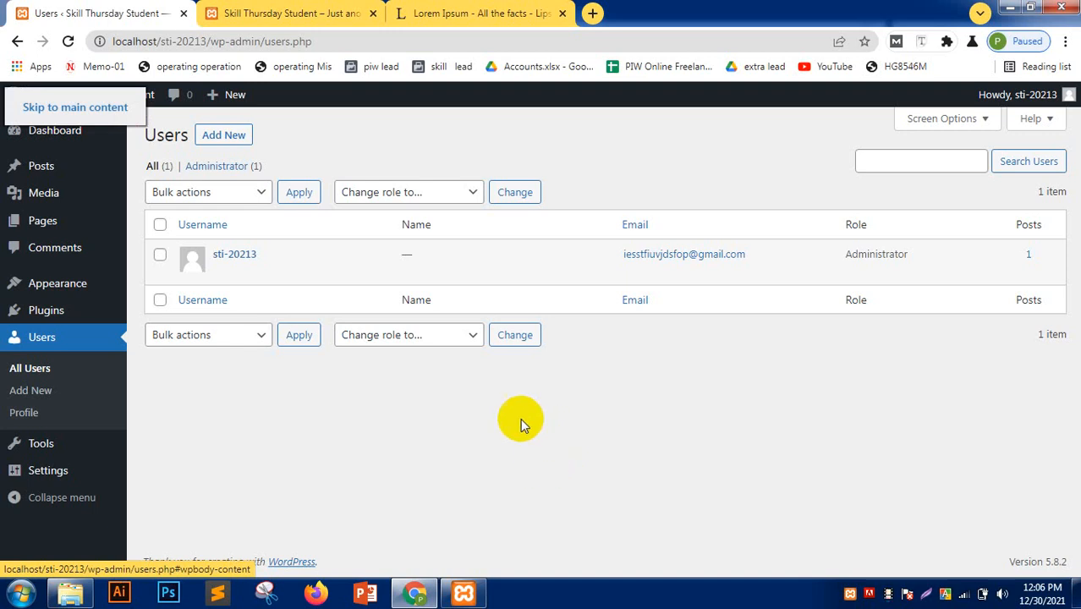
click(224, 137)
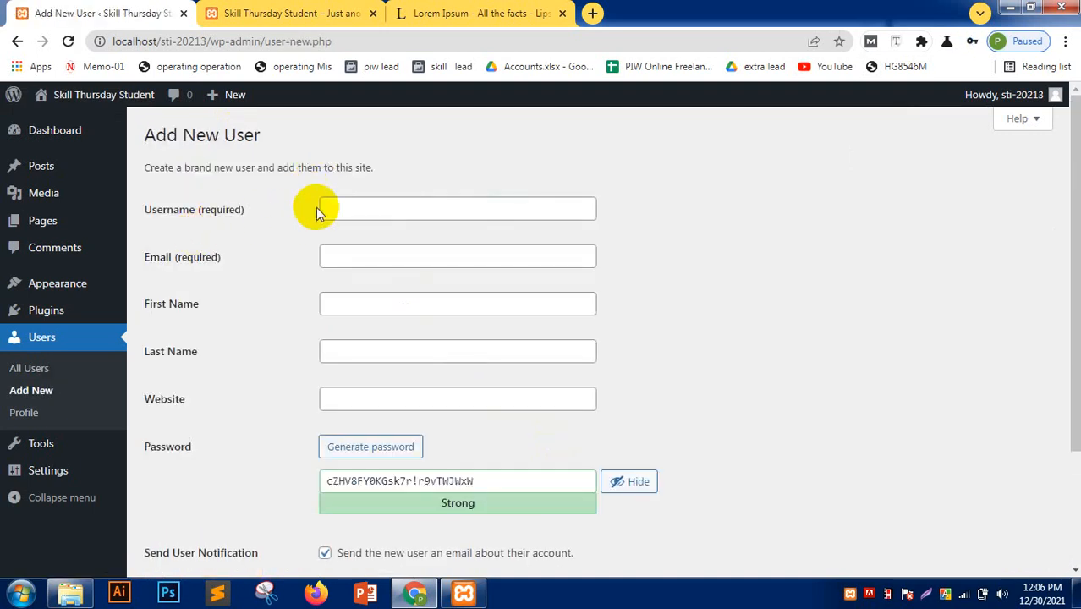
- Enter the new user's username, e-mail address, first name and last name
click(348, 205)
text(mahfuz)
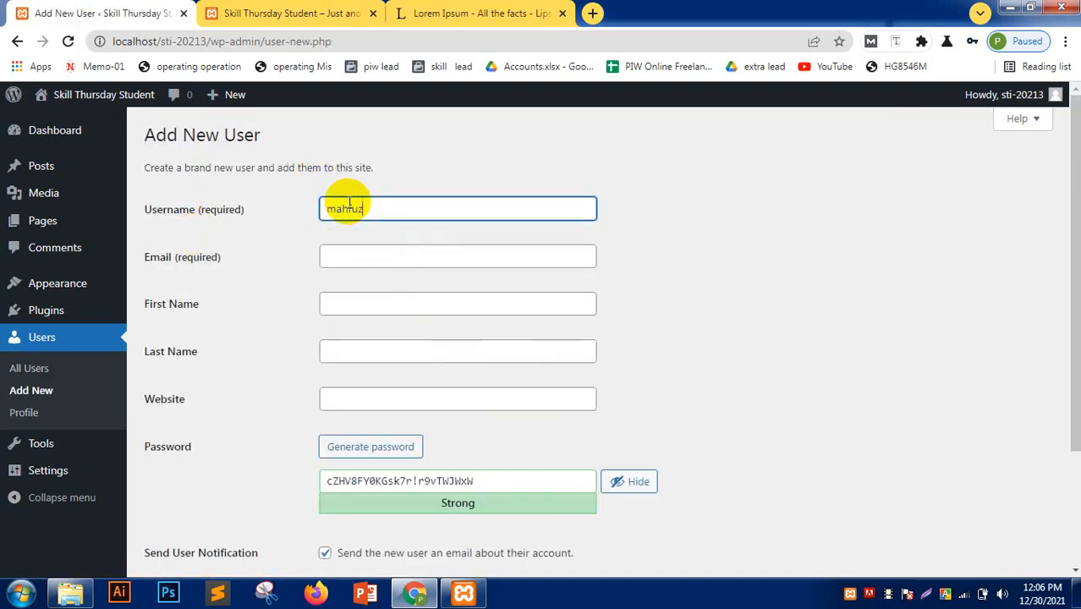
key(Tab)
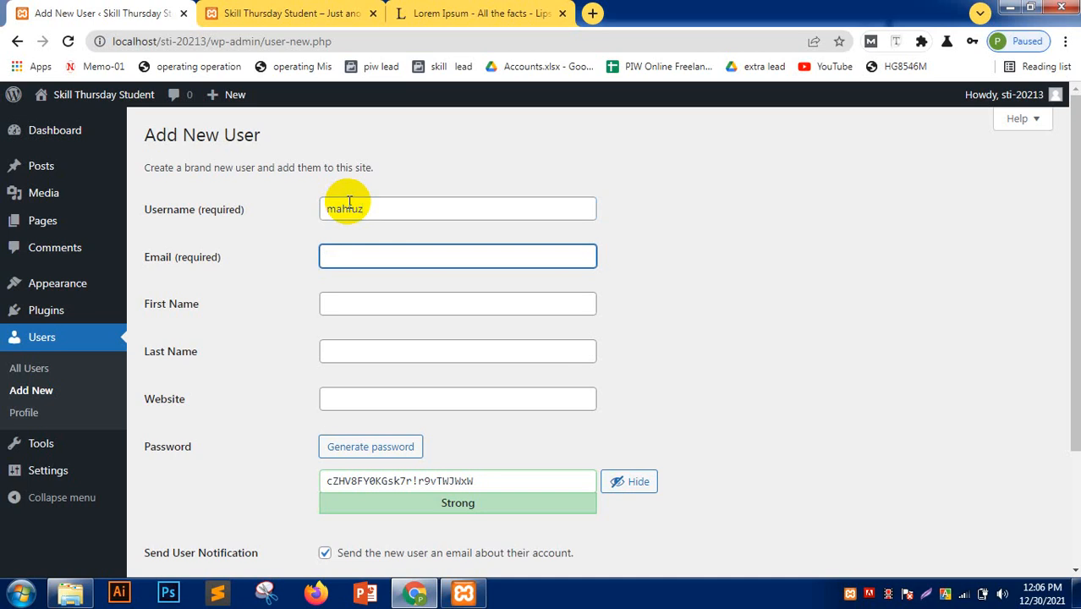
key(Tab)
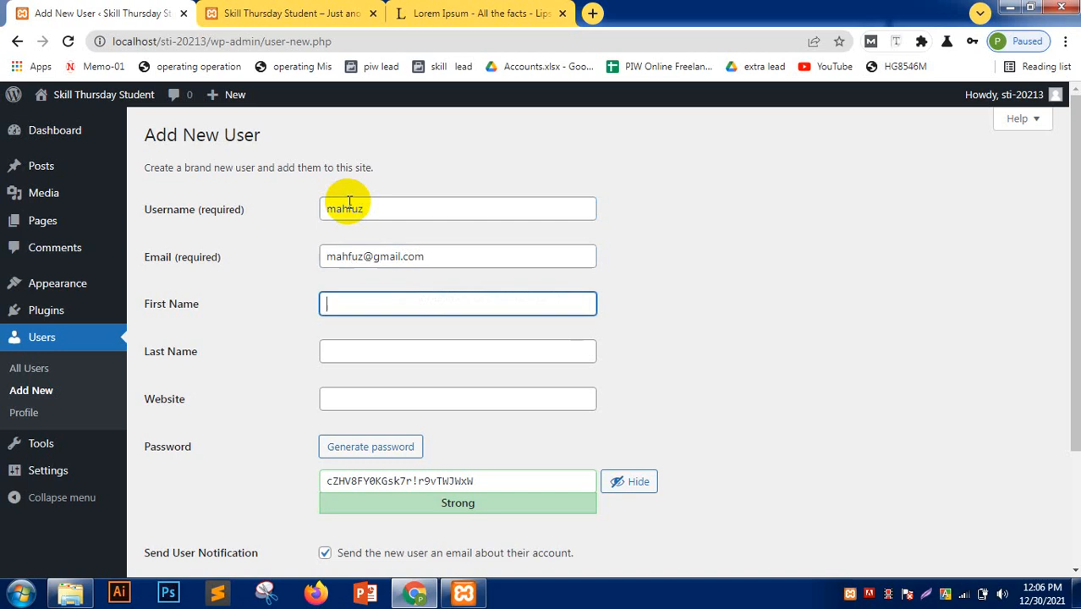
key(Tab)
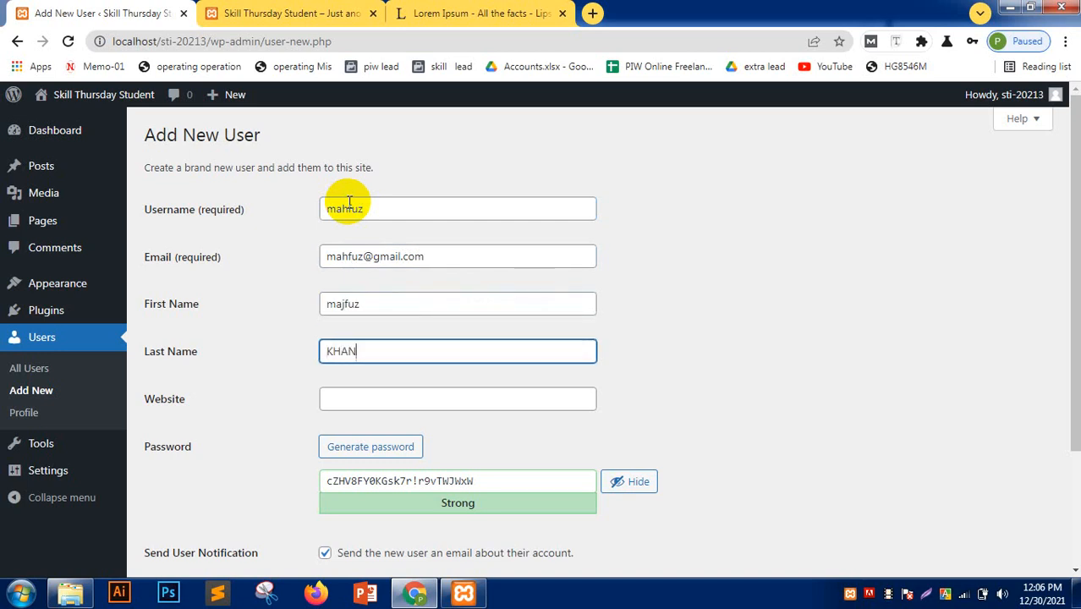
key(Tab)
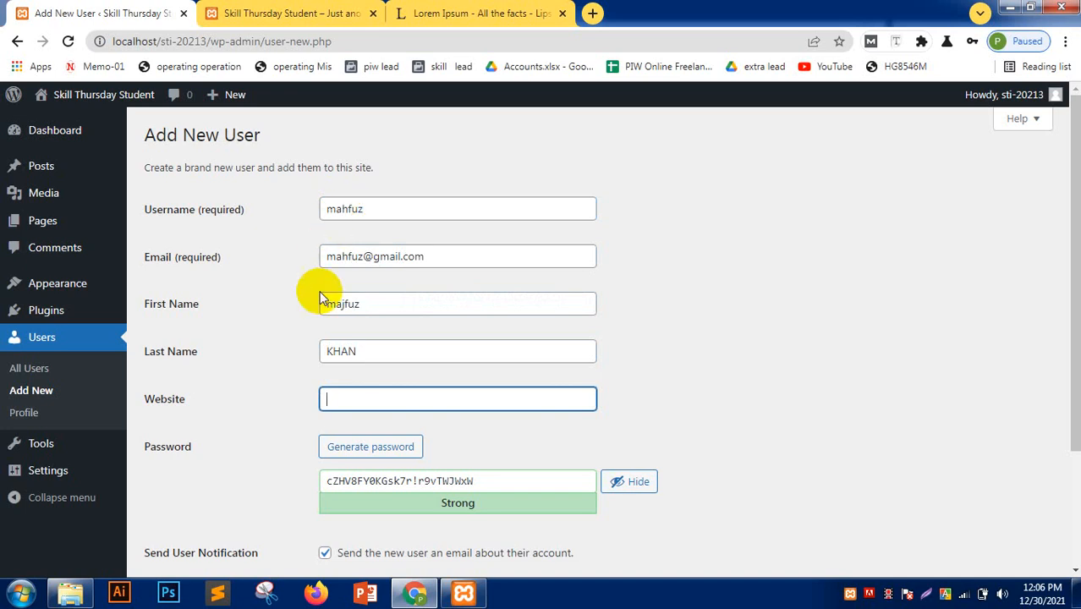
- Replace the generated password with the username and confirm use of the weak password
click(380, 220)
drag(380, 220, 318, 210)
key(ctrl+c)
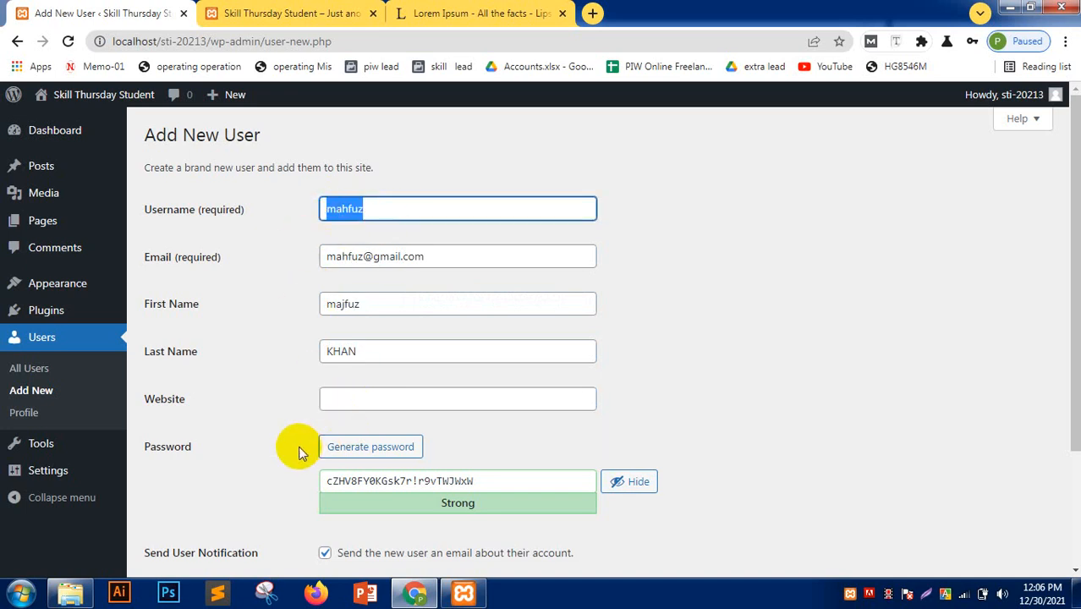
drag(474, 482, 256, 474)
key(ctrl+v)
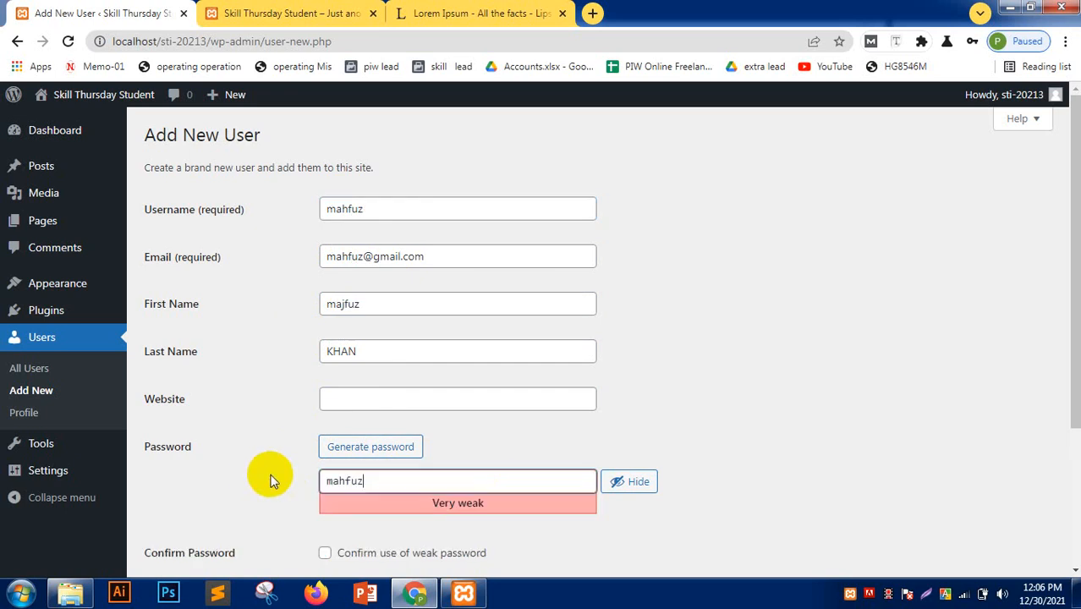
scroll(507, 451, down, 3)
click(325, 352)
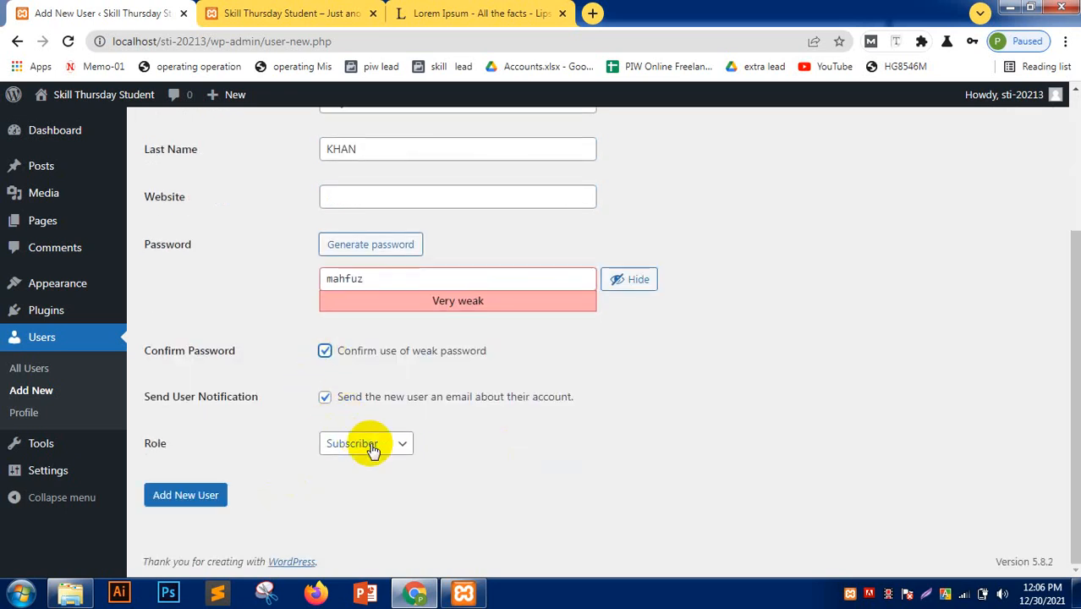
- Give the user the Editor role, create the account, and decline saving the password
click(370, 445)
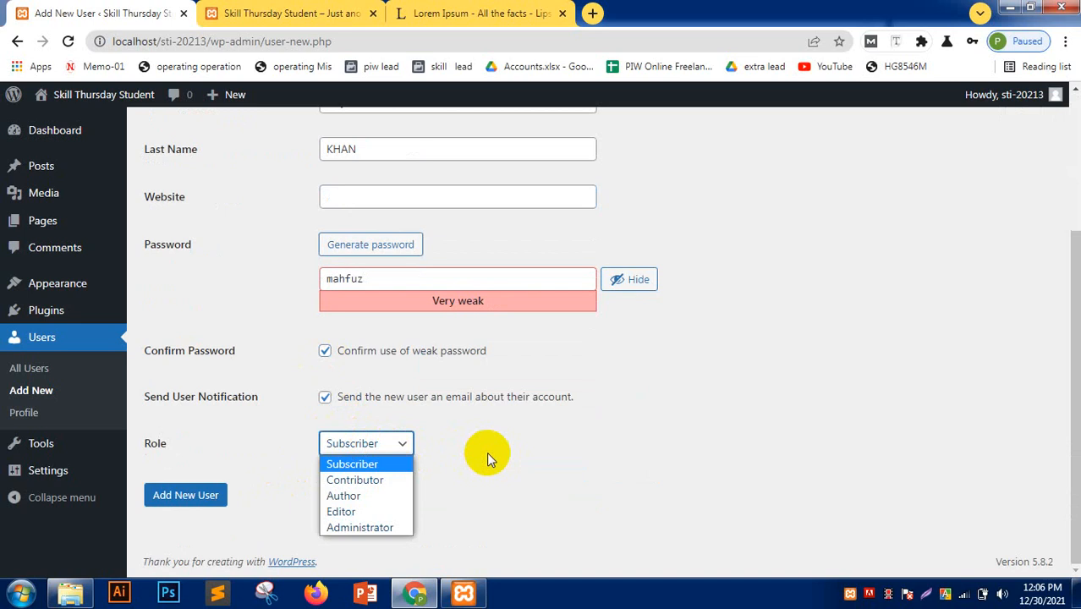
click(341, 514)
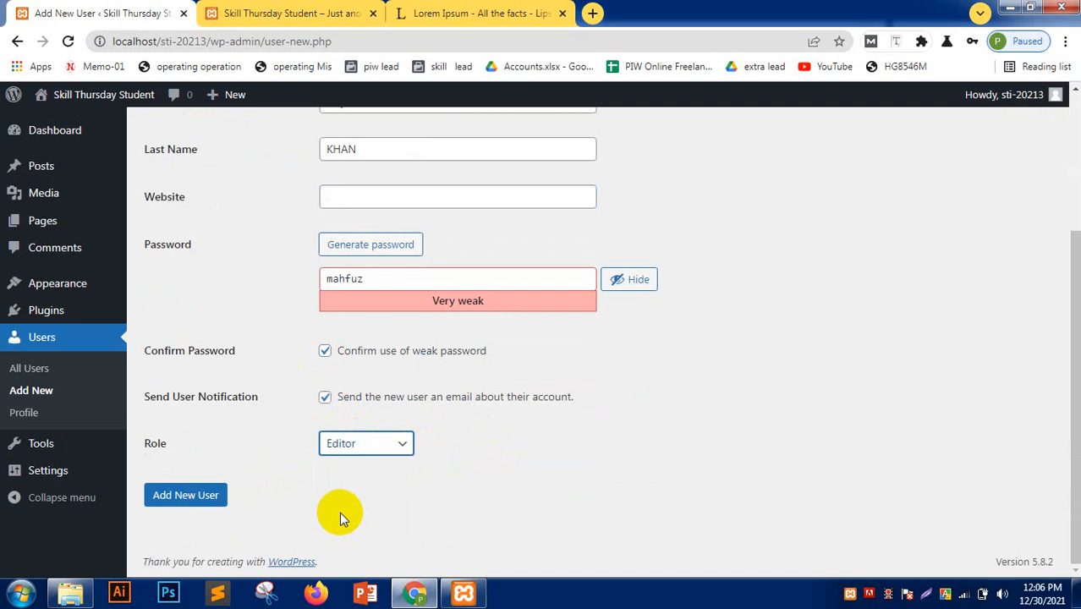
click(186, 497)
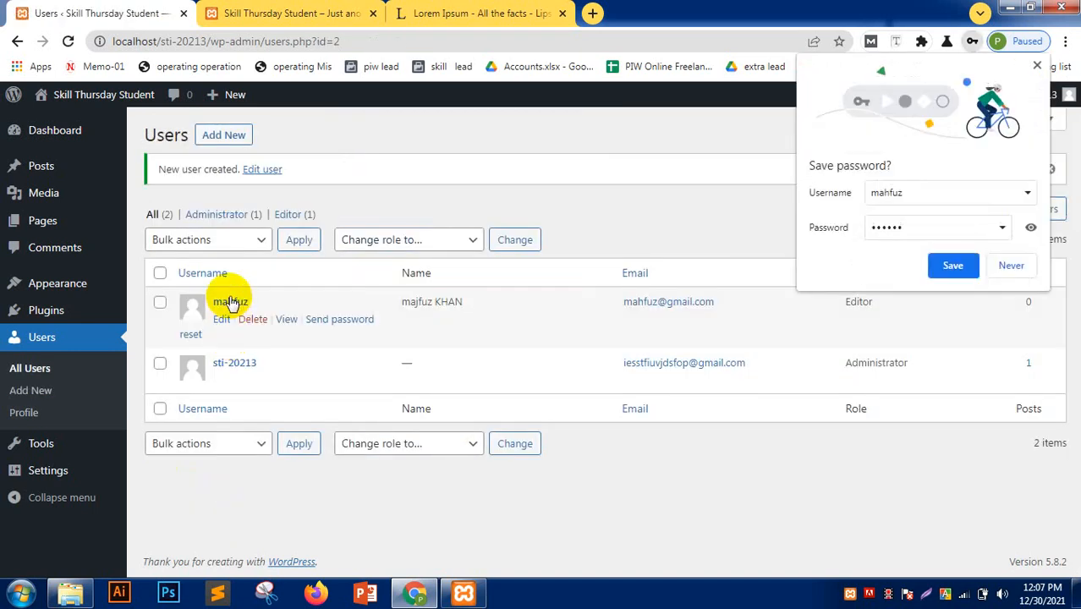
click(1009, 263)
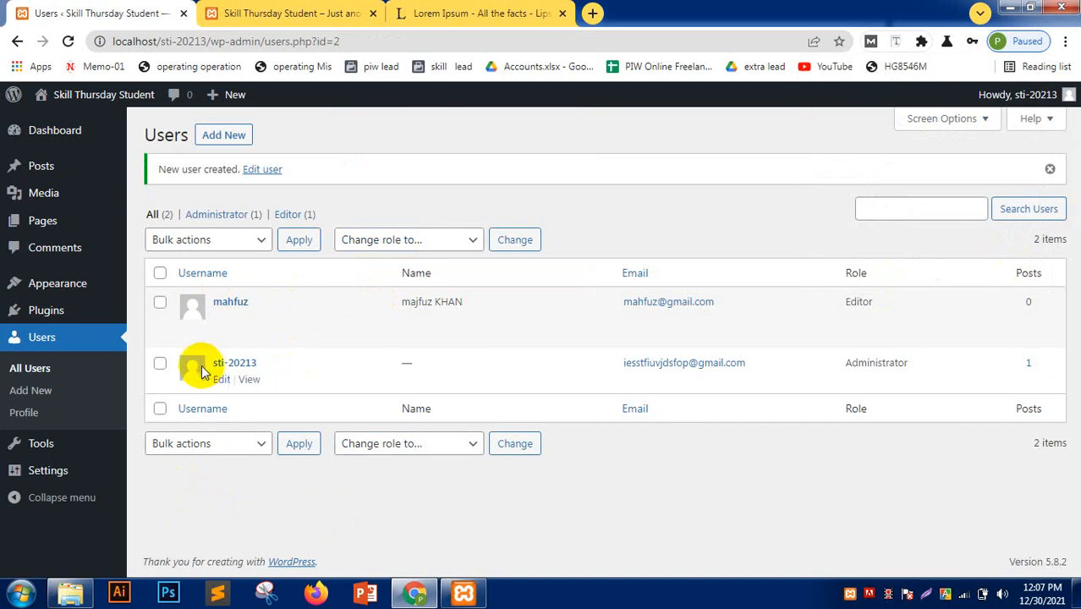
key(ctrl+shift+n)
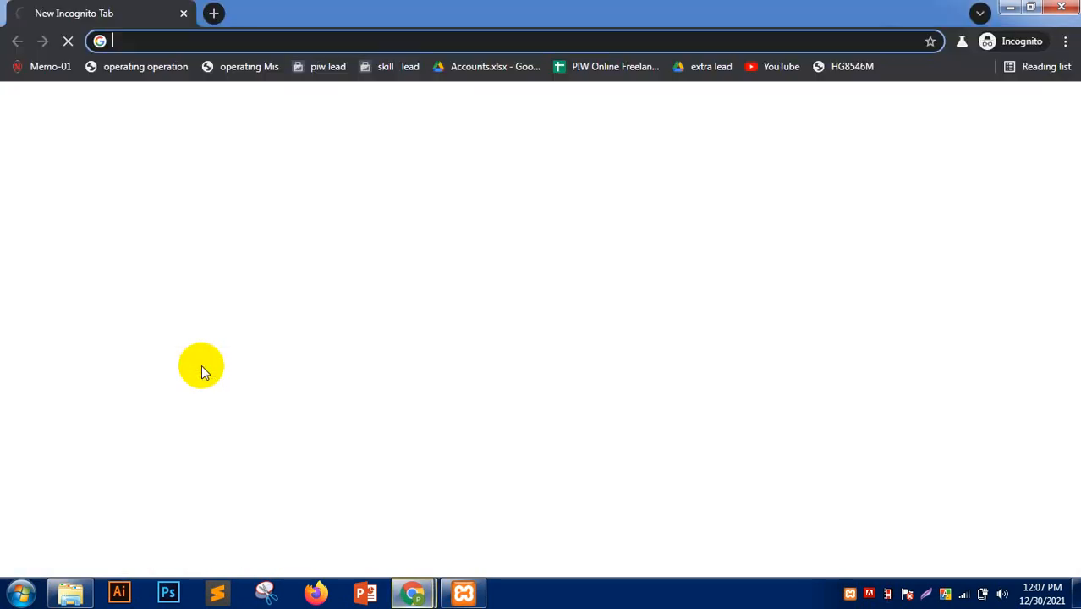
- Load localhost/sti-20213 in the private window, then go to its wp-admin login page
text(mahfuz)
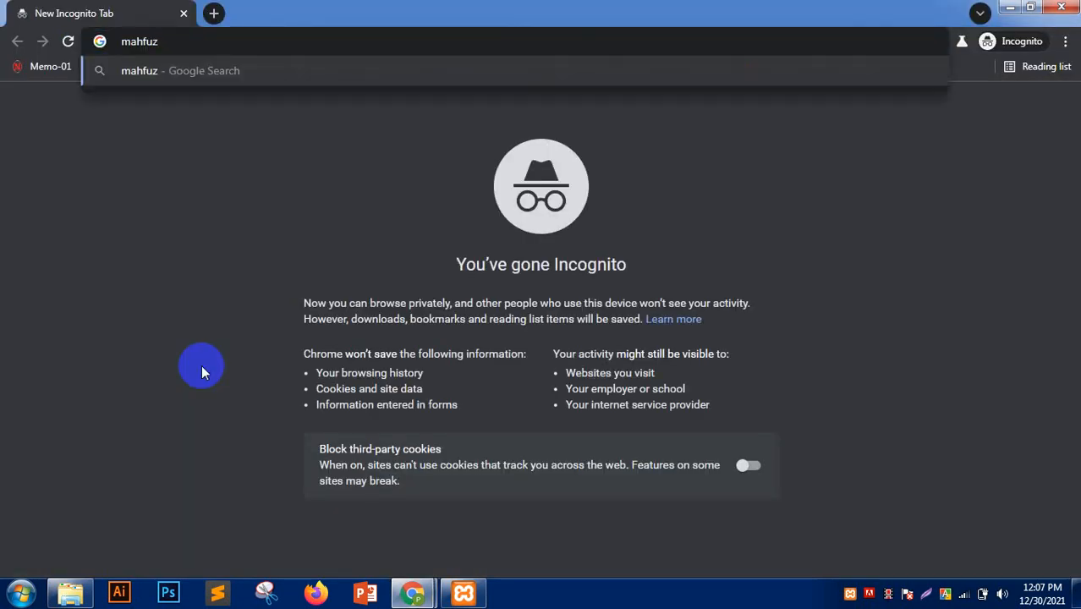
key(BackSpace)
key(BackSpace)
key(BackSpace)
key(BackSpace)
key(BackSpace)
key(BackSpace)
text(loc)
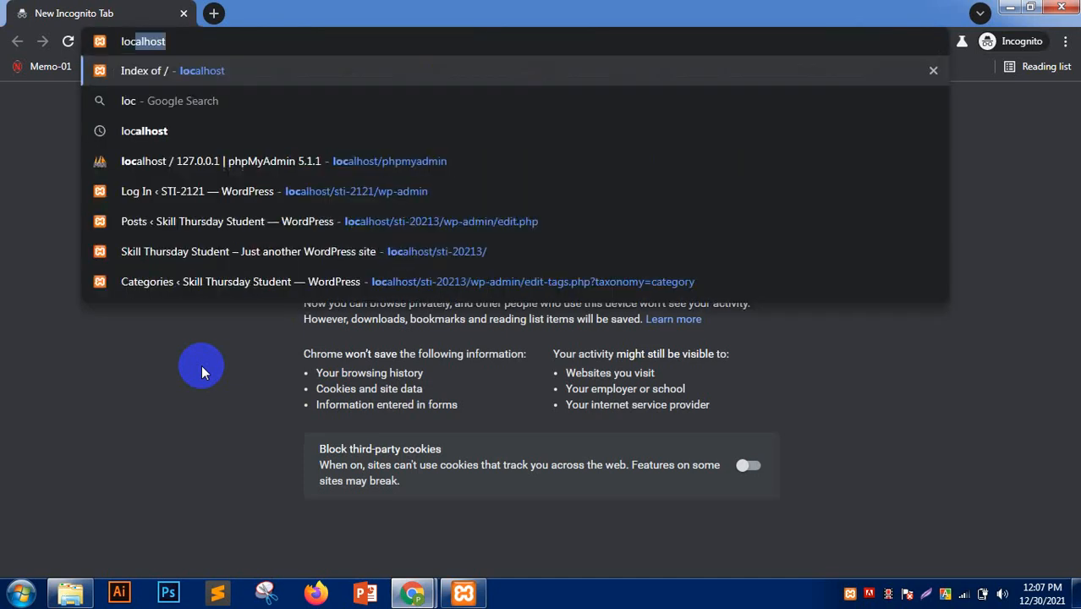
text(alhost/)
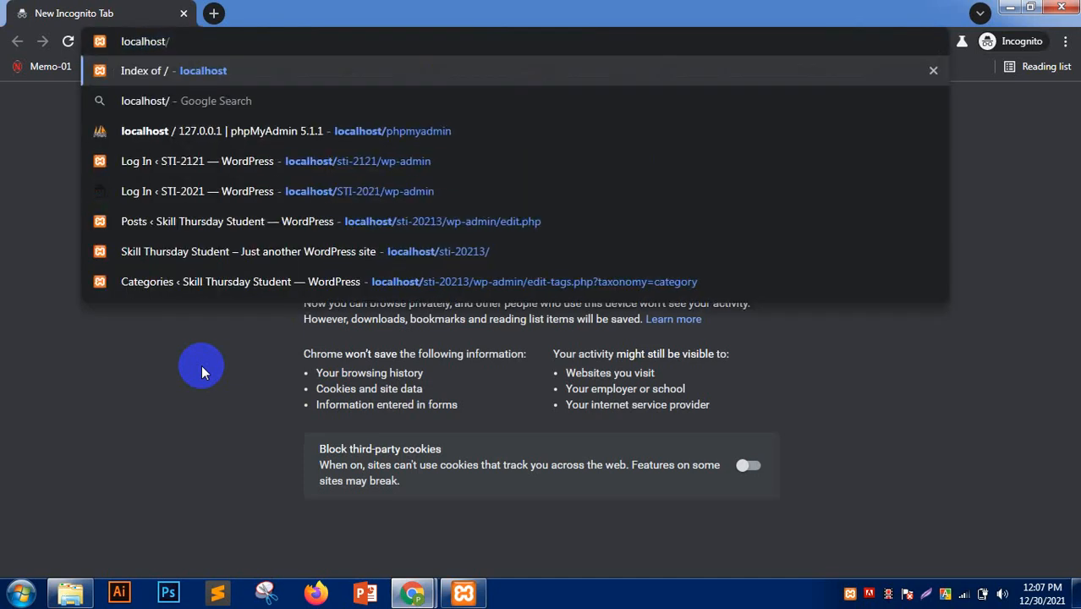
text(sti-20213)
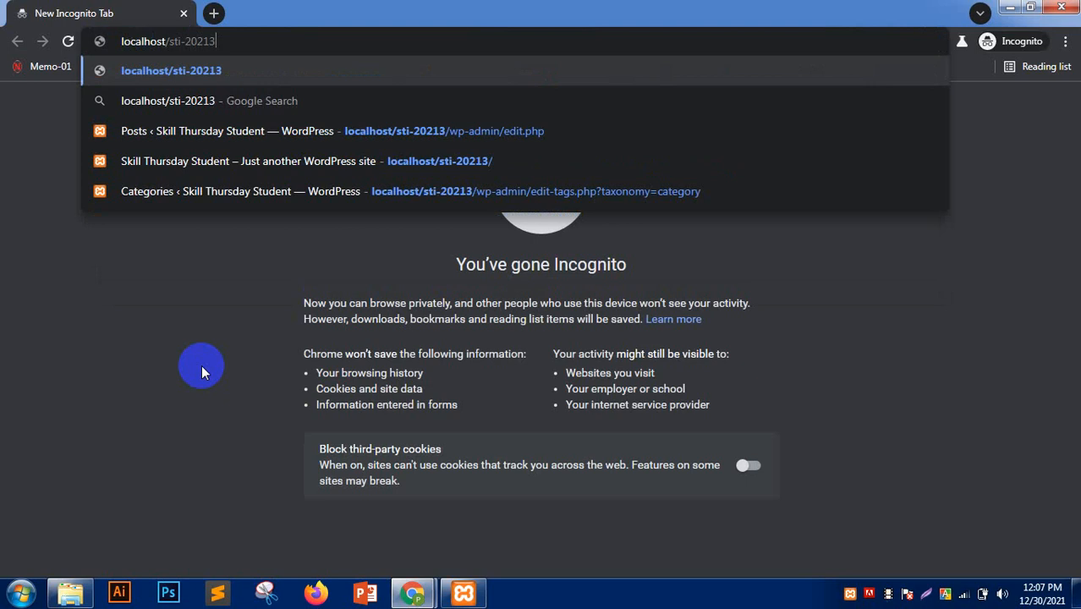
key(Return)
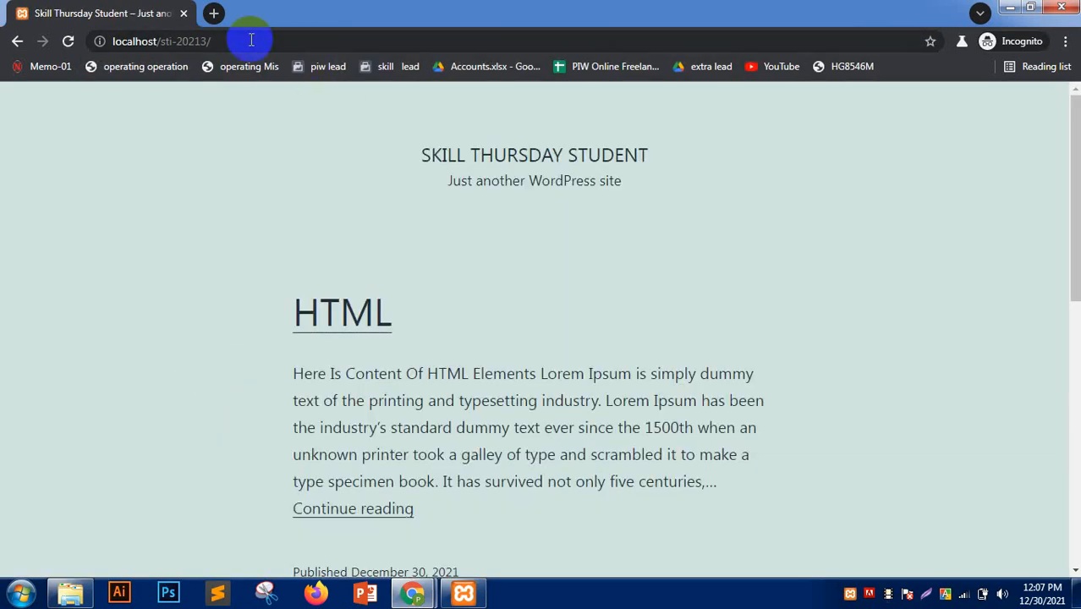
click(250, 39)
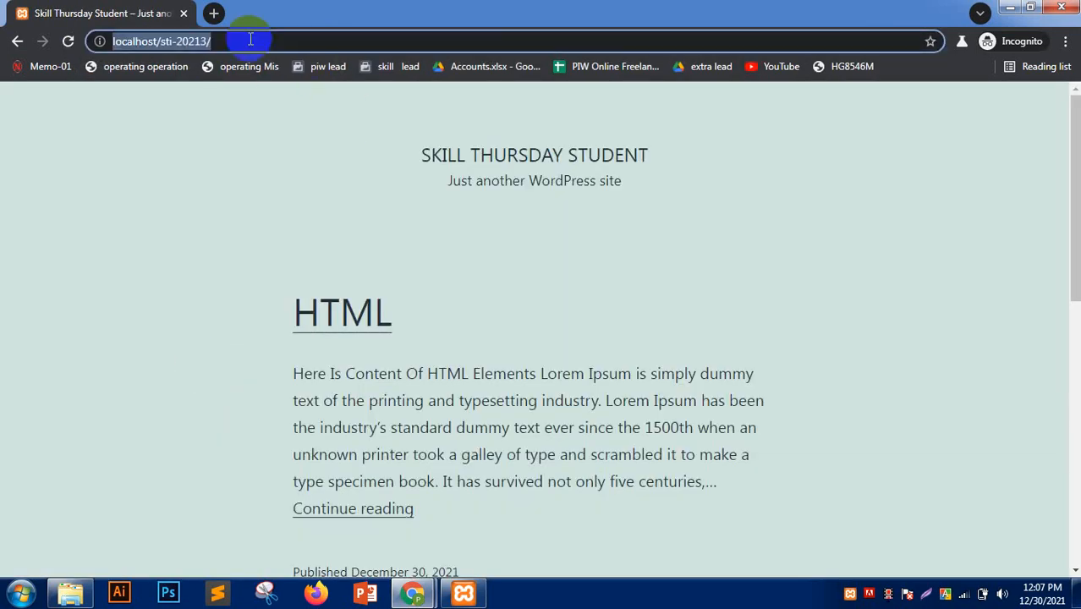
click(250, 40)
text(wp)
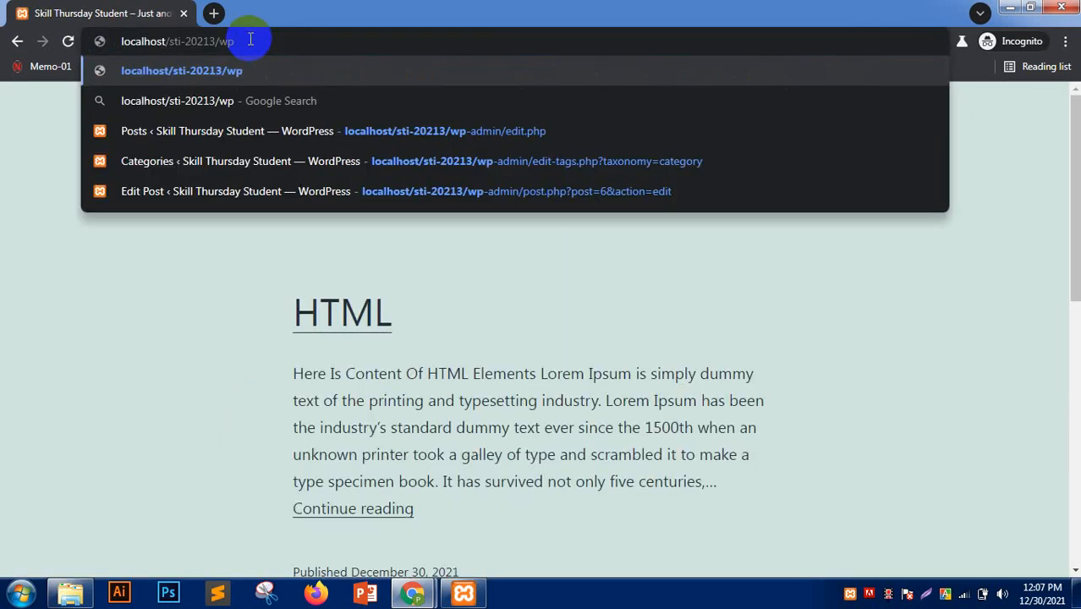
text(-admin)
key(Return)
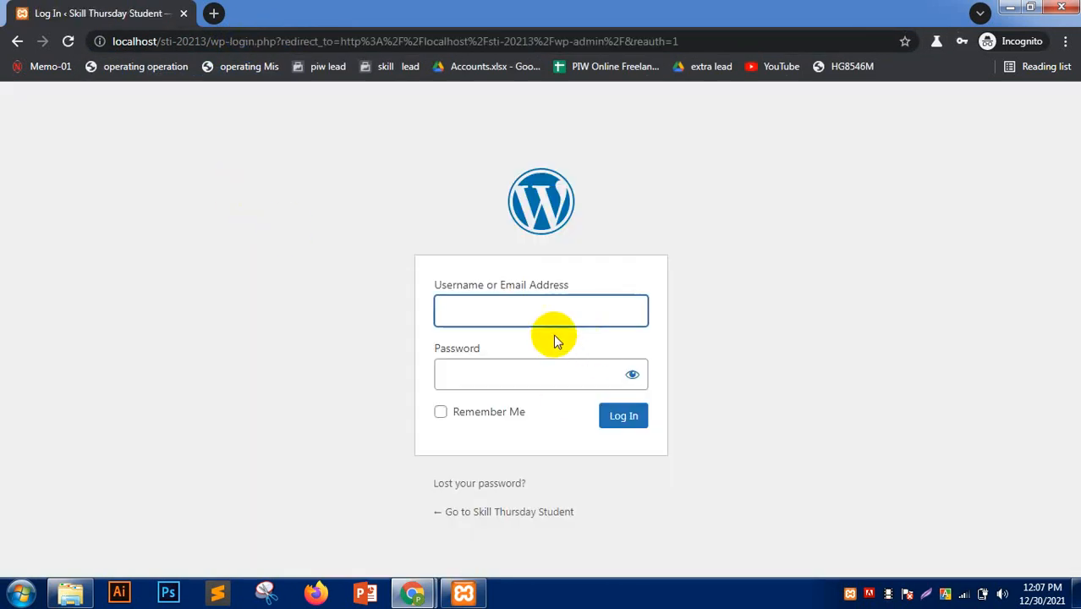
- Log in with the new Editor user's username and password
click(519, 311)
text(maf)
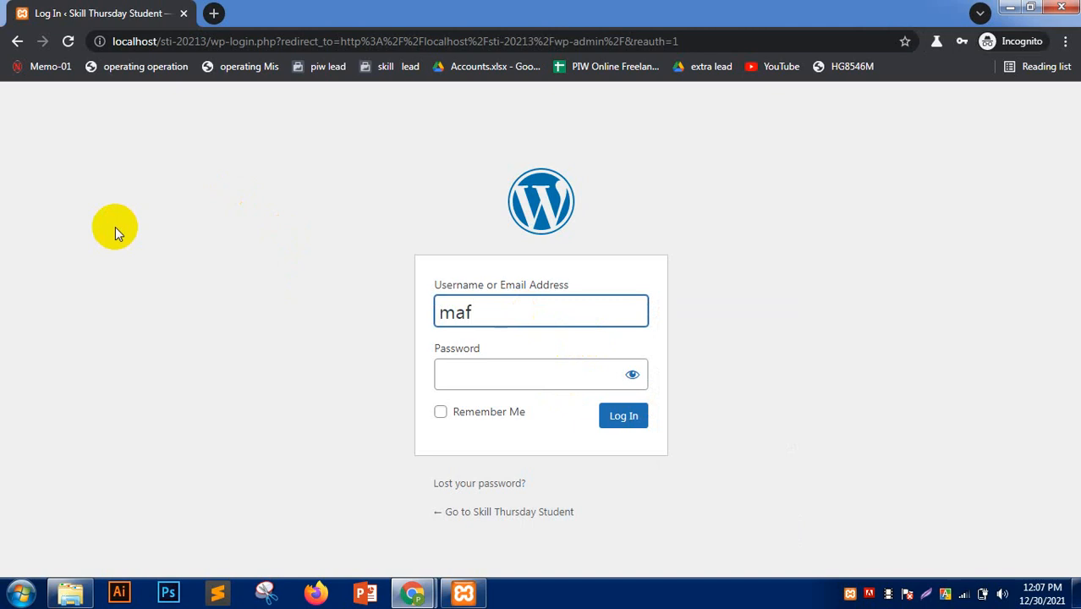
key(BackSpace)
text(hfuz)
key(ctrl+a)
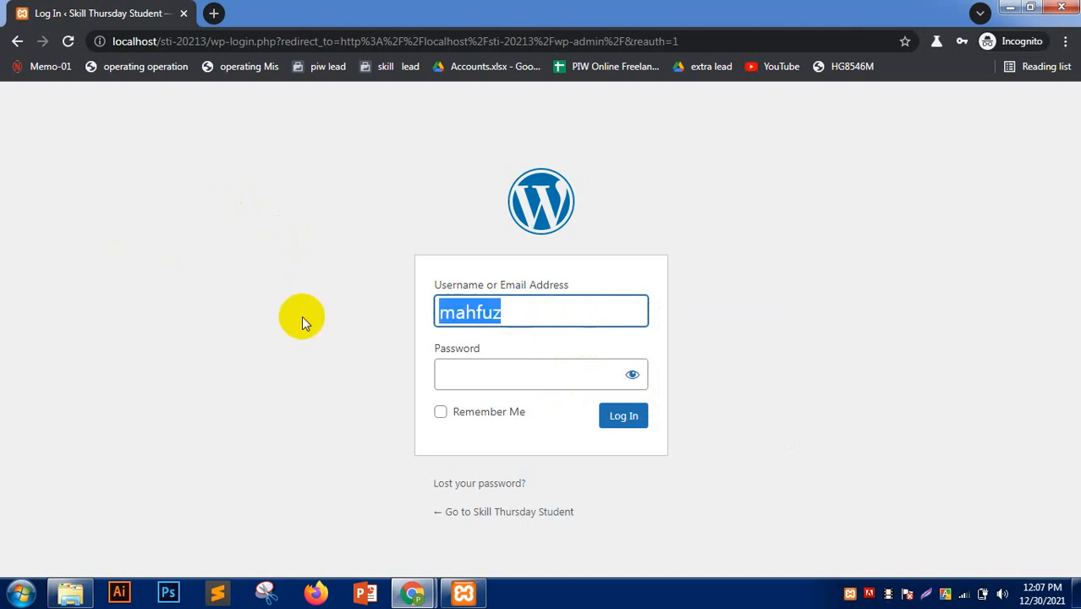
click(479, 372)
text(123456)
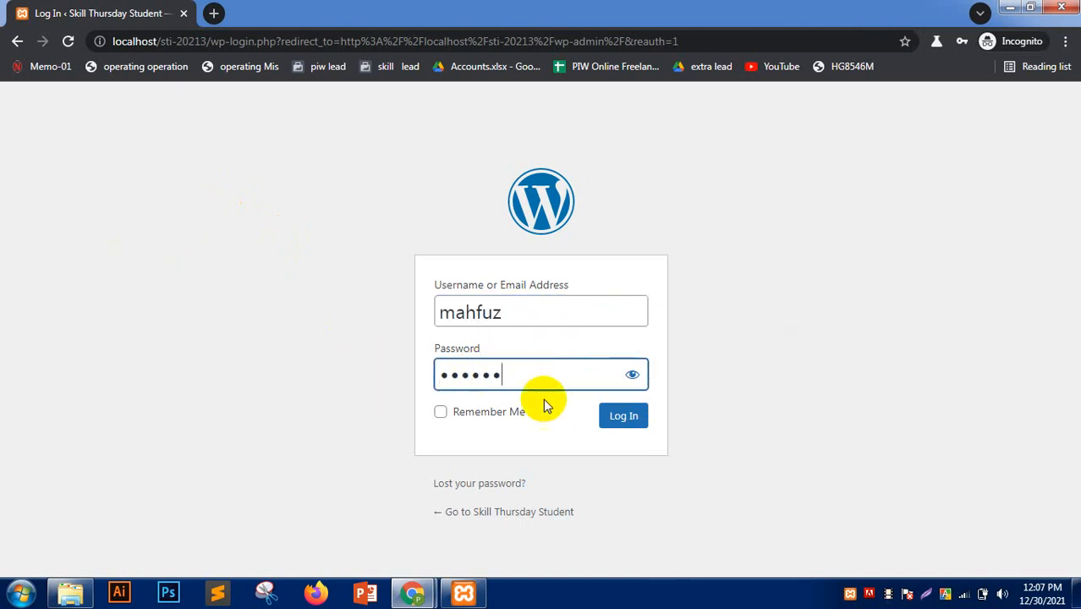
click(625, 416)
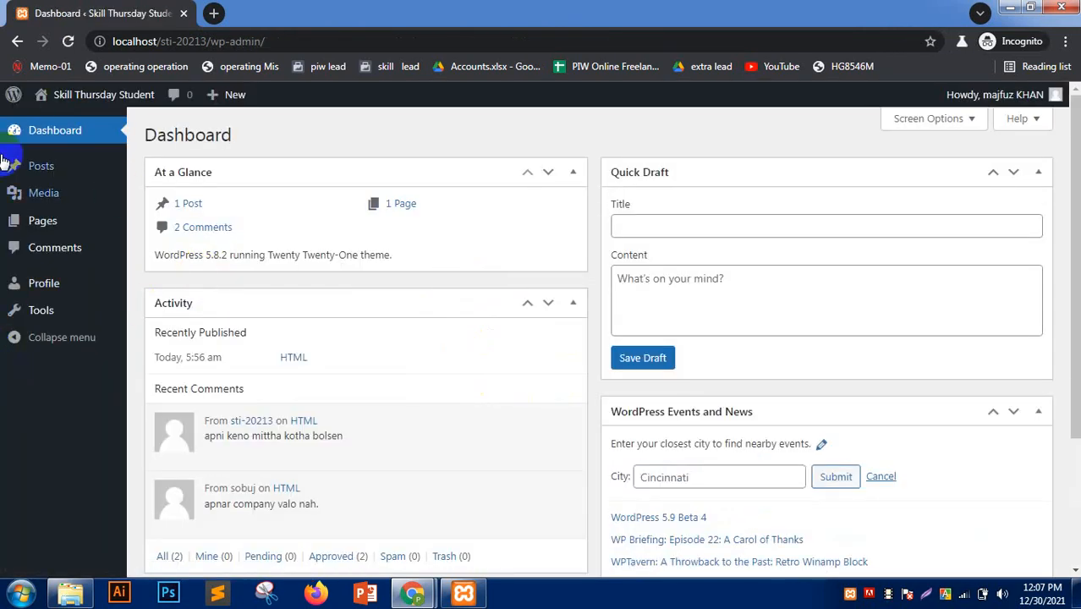
- Compare the administrator's Users list with the Editor's reduced dashboard across both windows
mouse_move(413, 594)
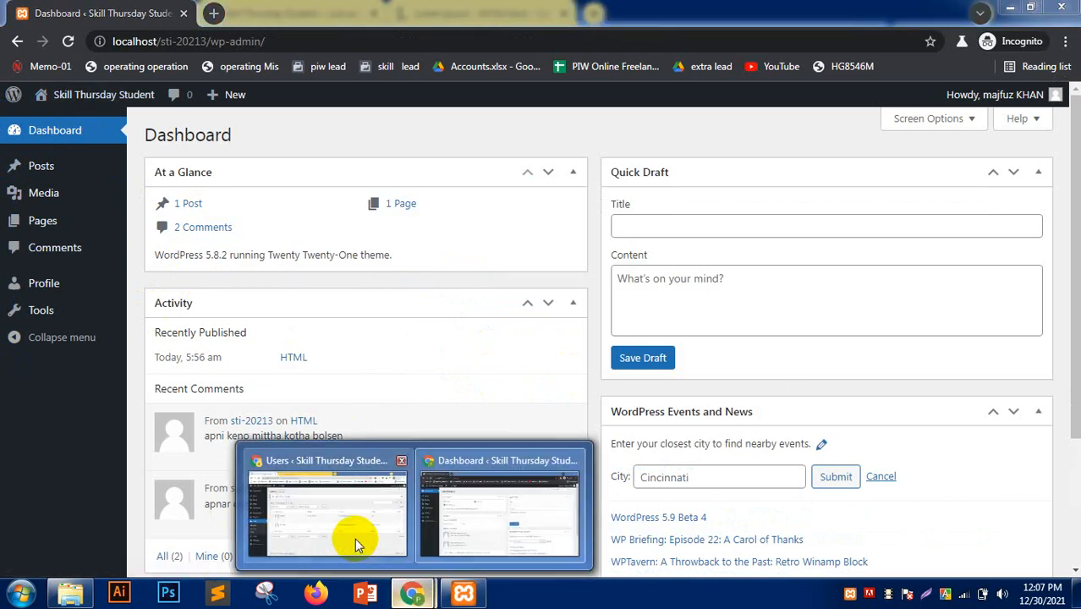
click(357, 541)
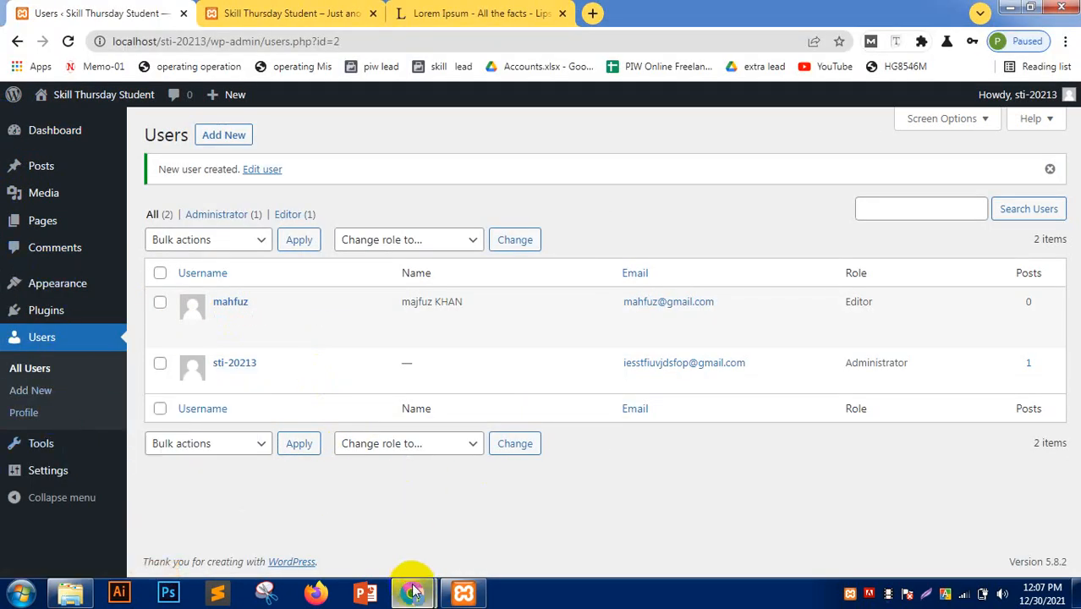
mouse_move(413, 594)
click(504, 516)
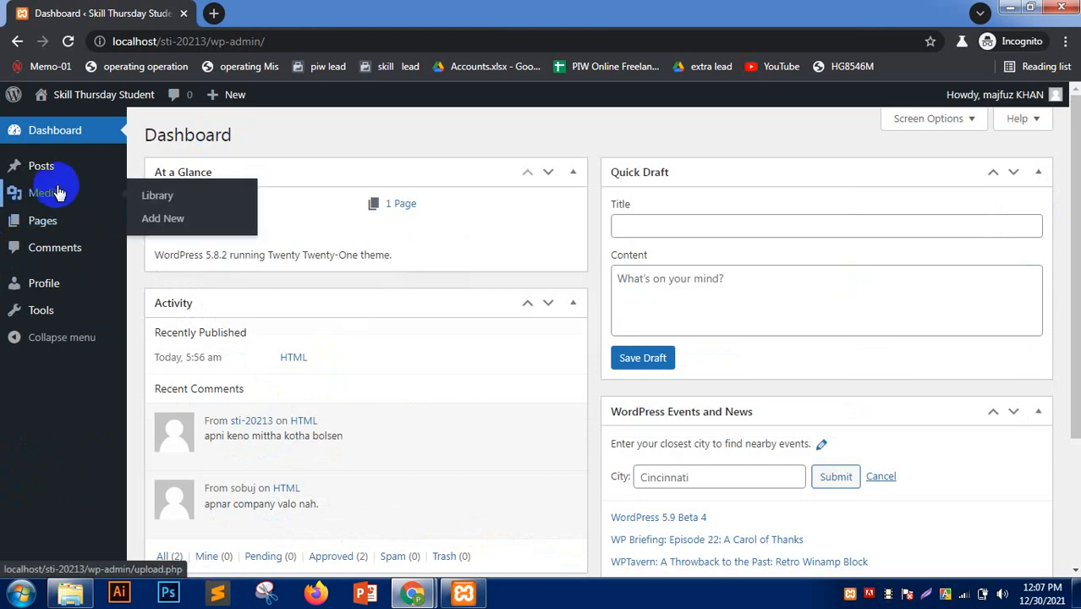
mouse_move(56, 232)
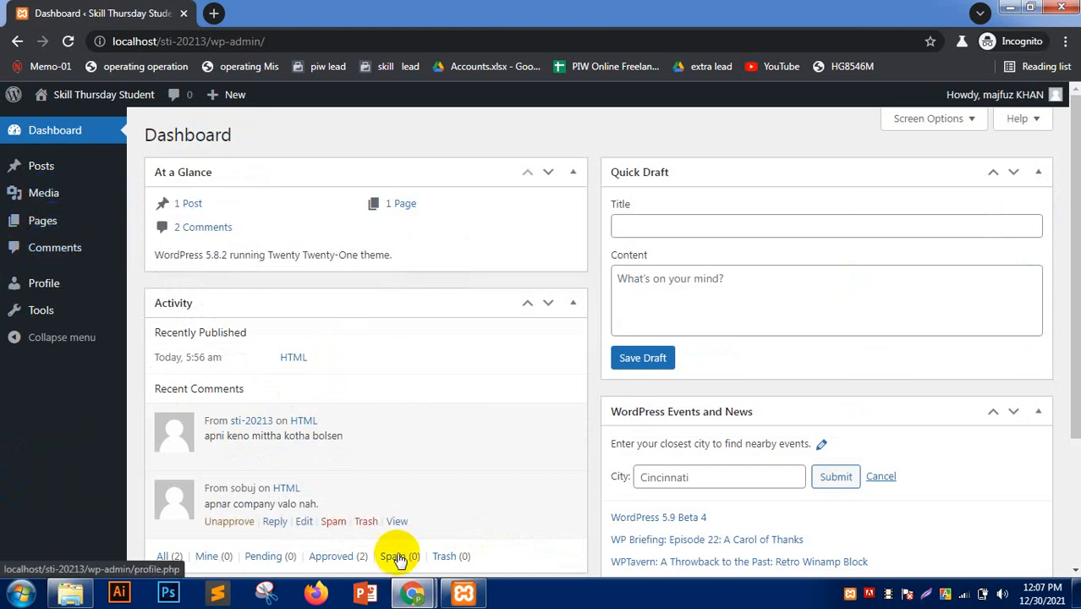
mouse_move(412, 593)
click(328, 524)
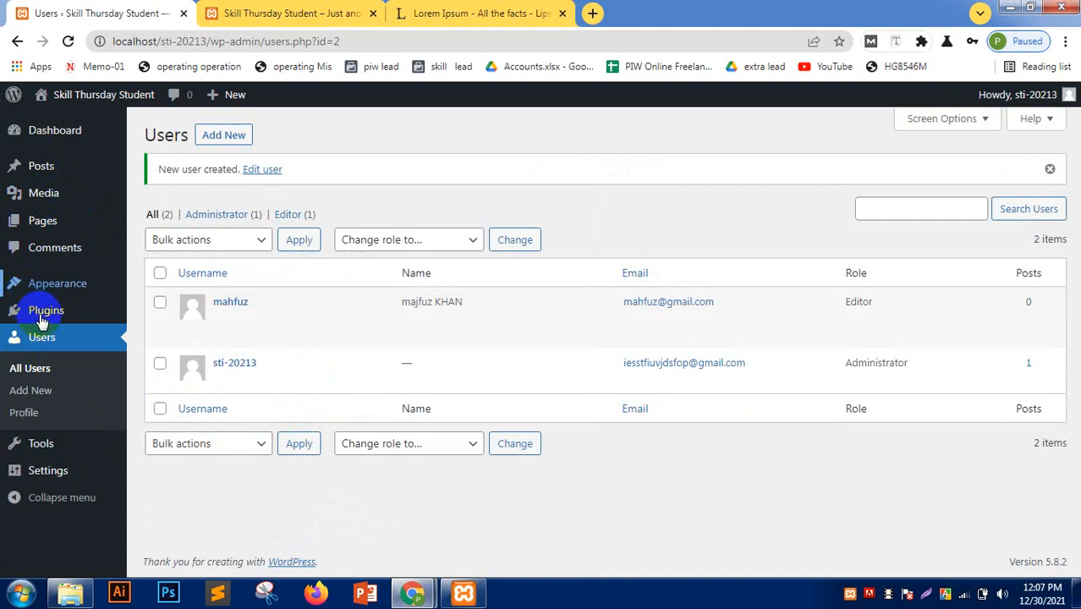
mouse_move(24, 285)
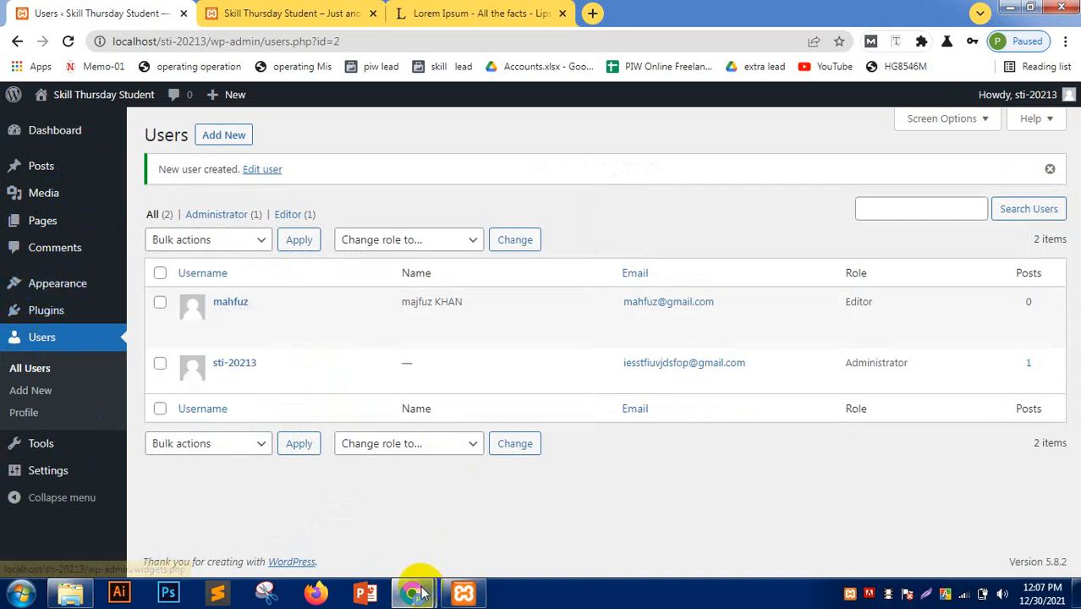
mouse_move(412, 593)
click(490, 529)
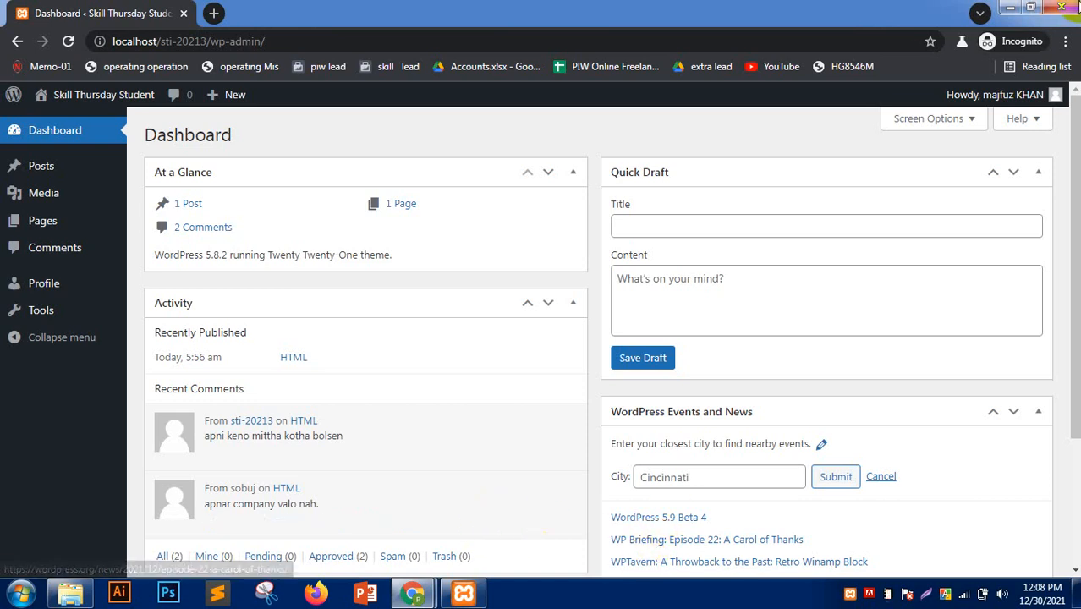
- Close the incognito Editor window and open Settings > General as administrator
click(1062, 7)
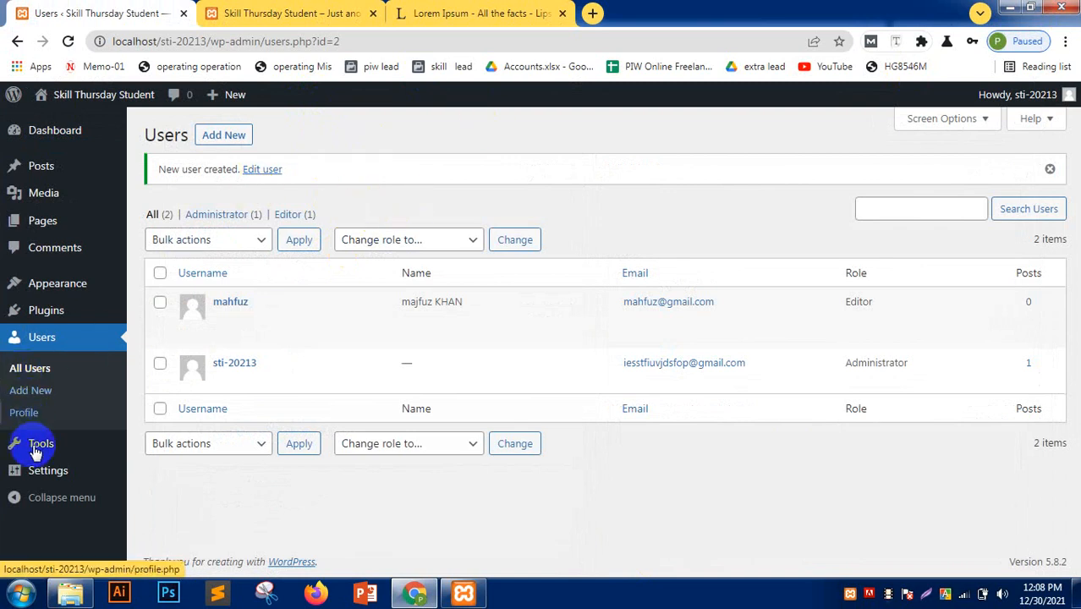
mouse_move(39, 453)
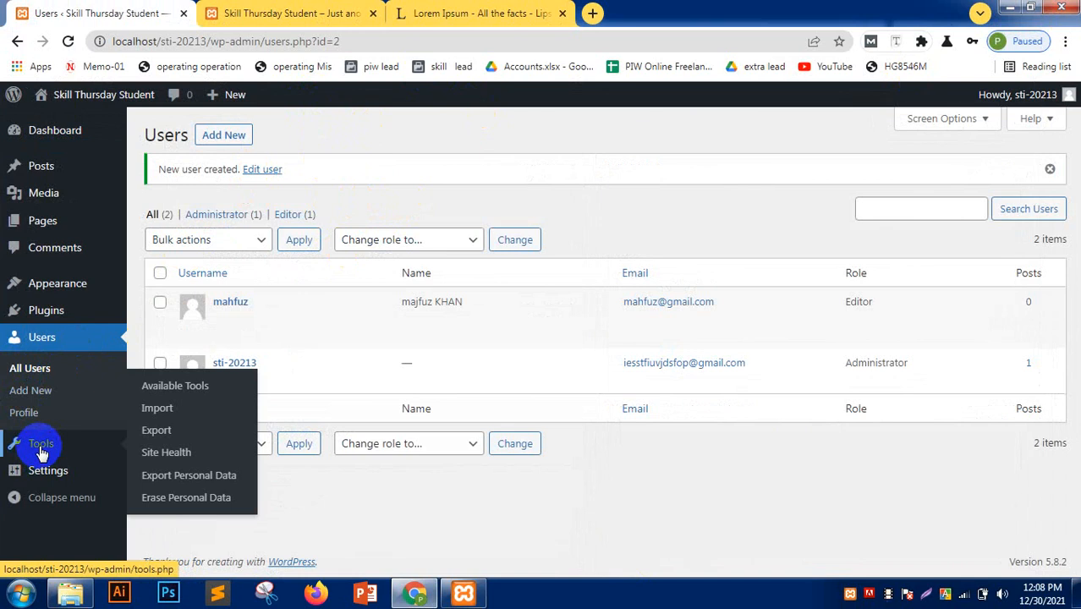
click(46, 471)
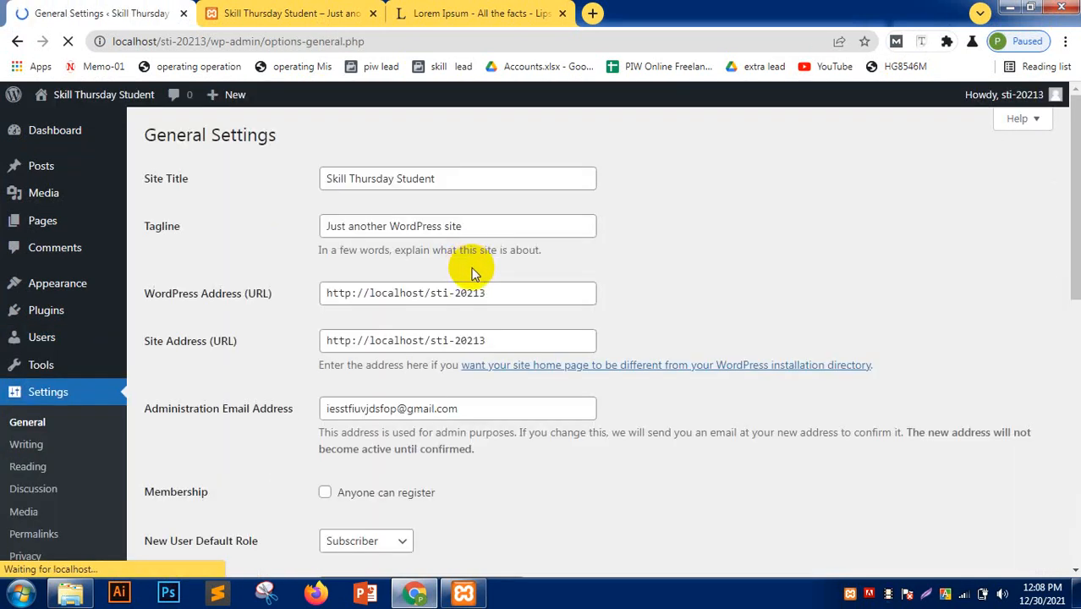
- Match the front page's site title and 'Just another WordPress site' tagline to their settings fields
click(292, 12)
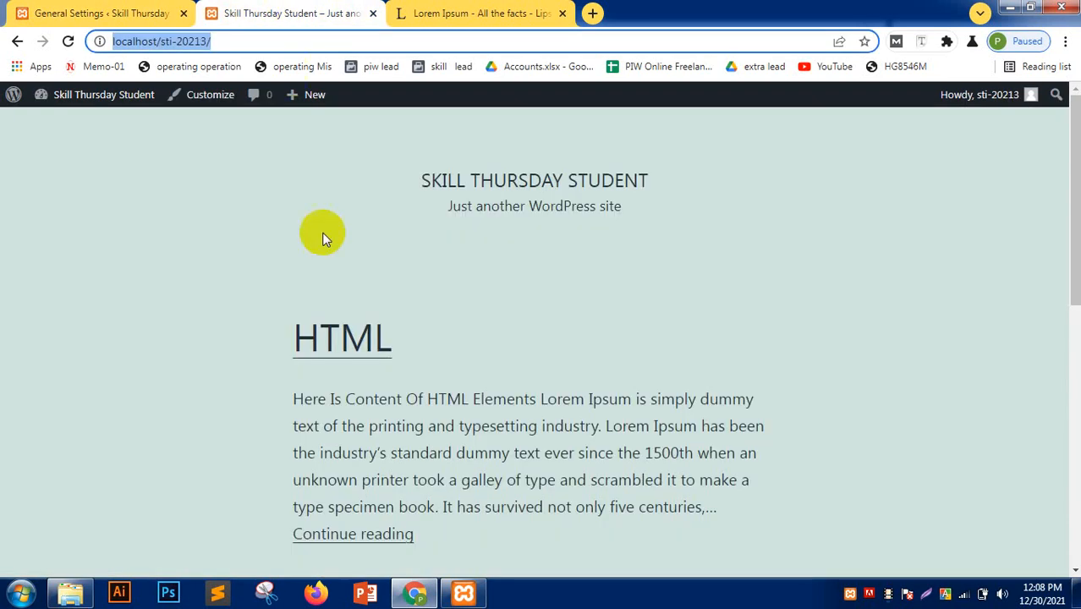
drag(417, 178, 691, 172)
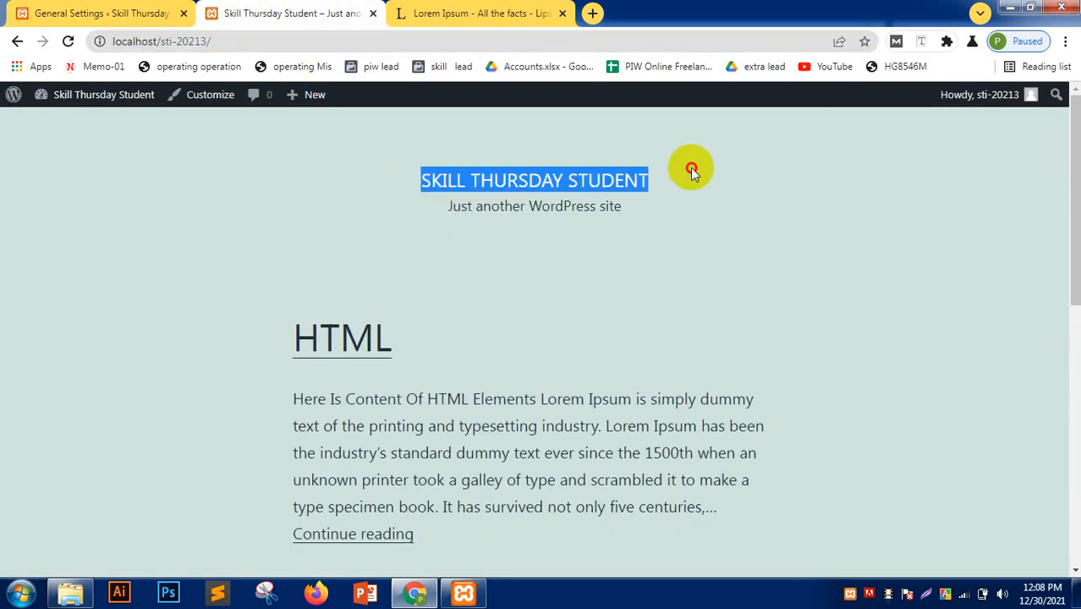
click(337, 205)
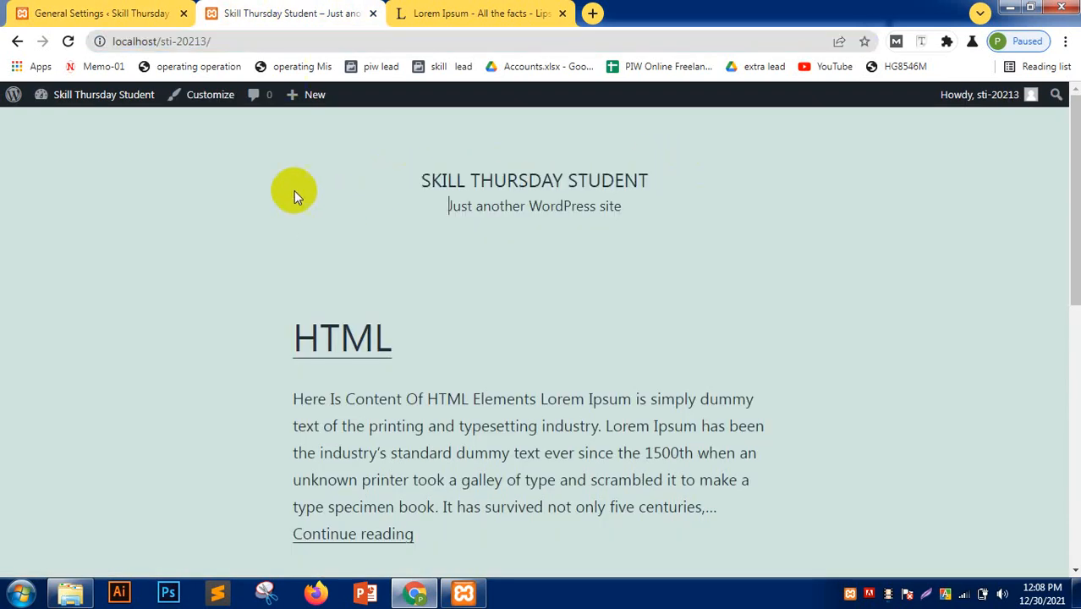
click(65, 9)
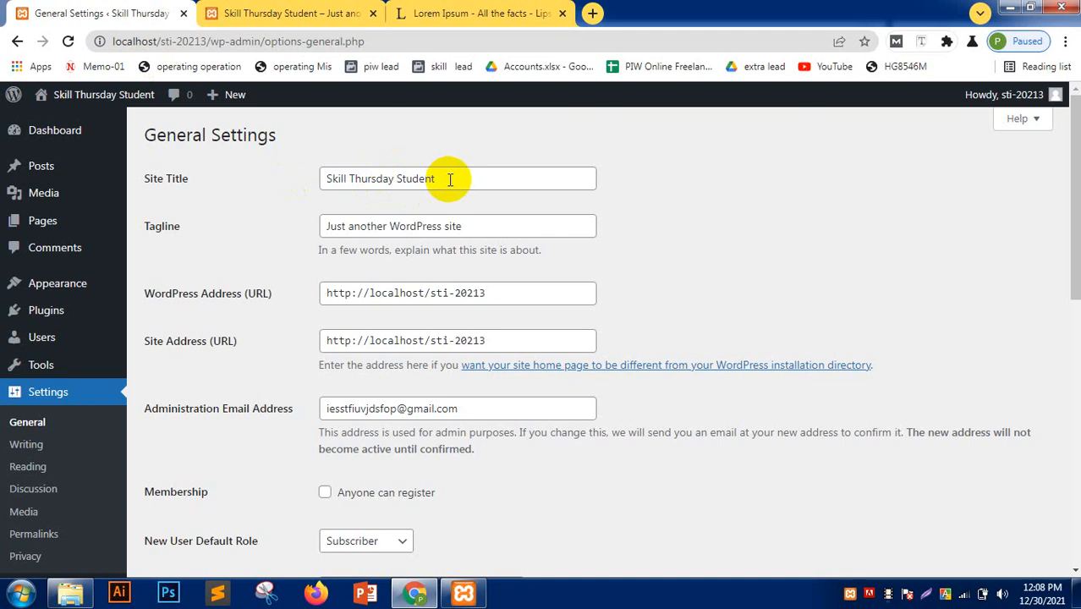
drag(450, 179, 254, 181)
click(266, 208)
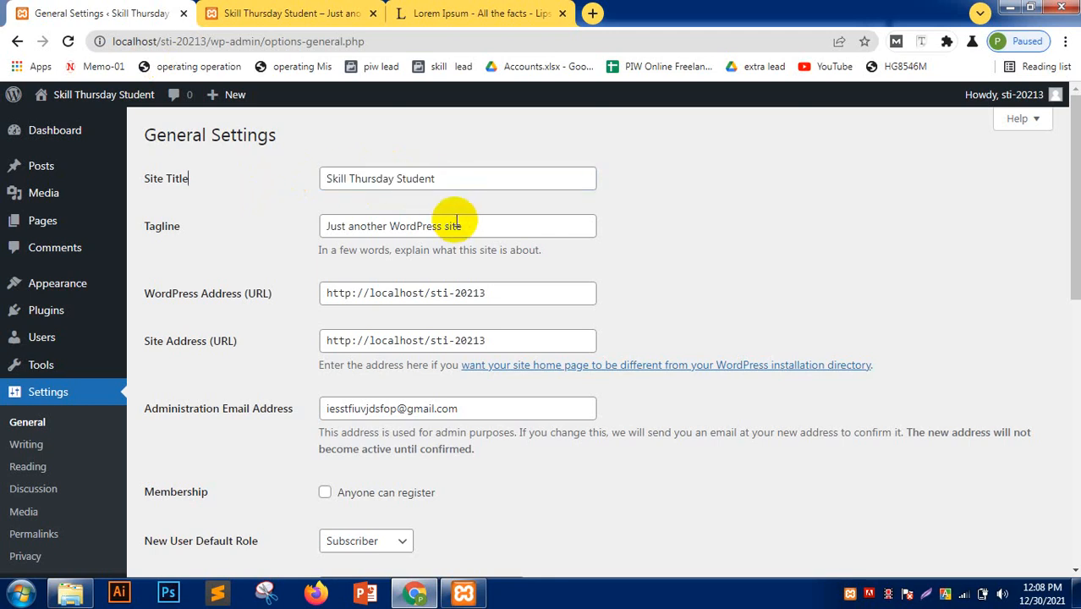
click(274, 7)
drag(439, 208, 662, 211)
click(135, 13)
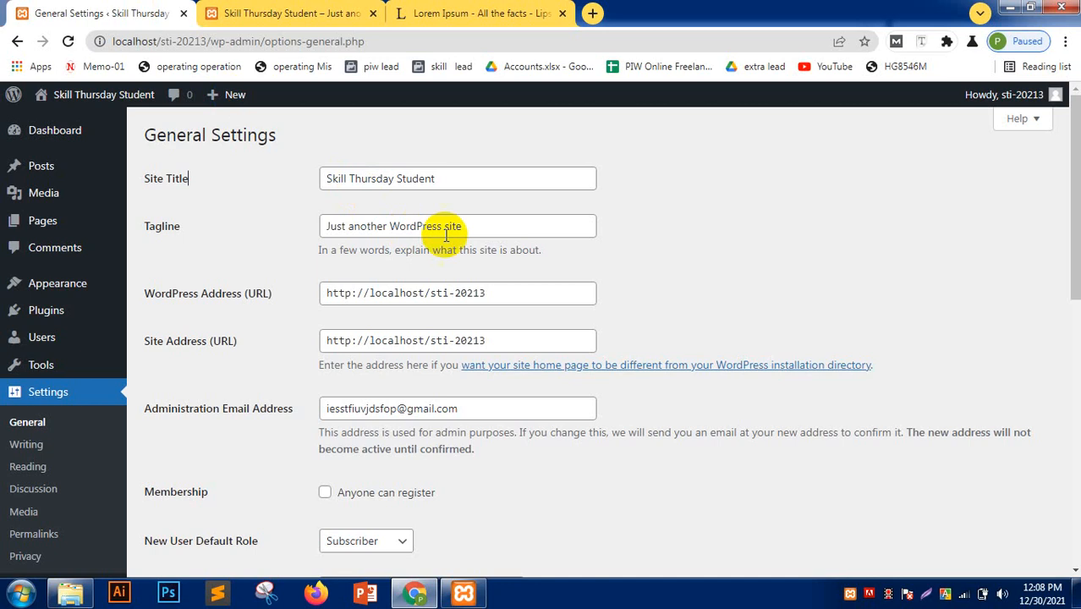
- Replace the tagline with 'Polapain Pare Nah' and save the settings
drag(463, 227, 204, 226)
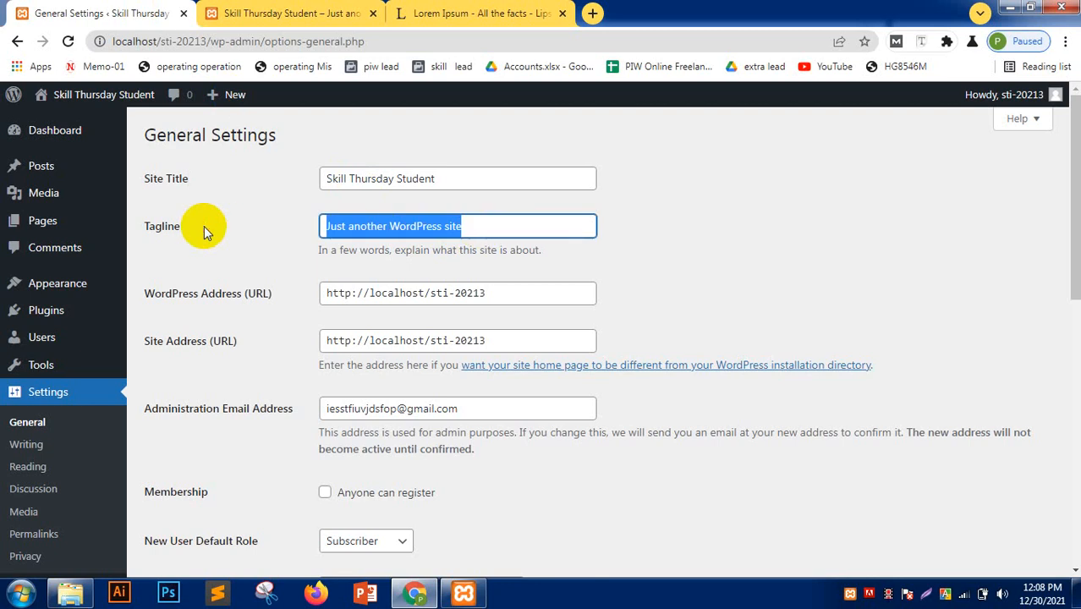
text(Polap)
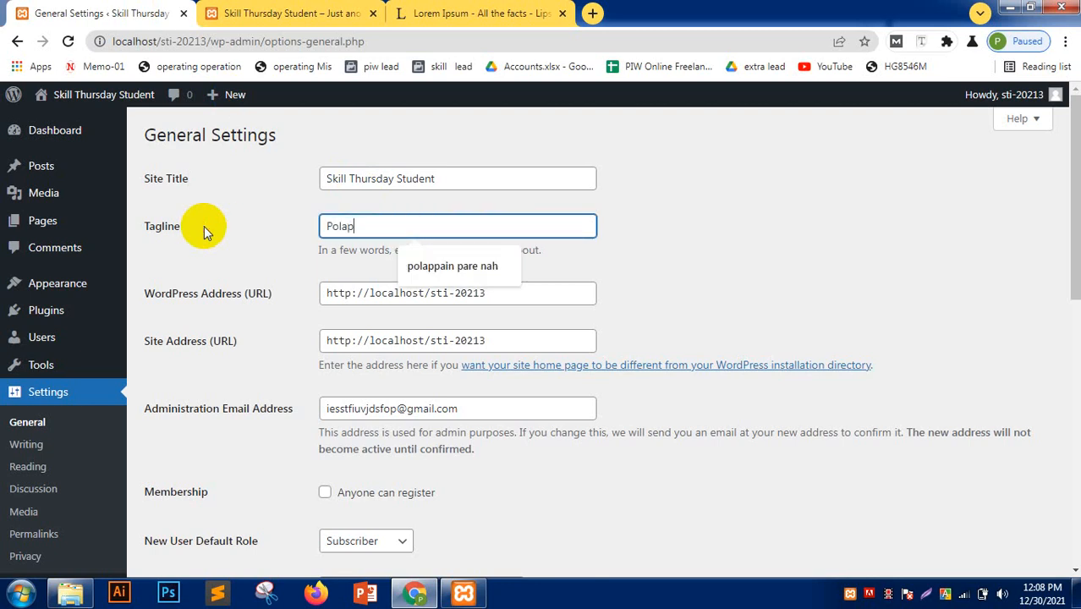
text(ain Par)
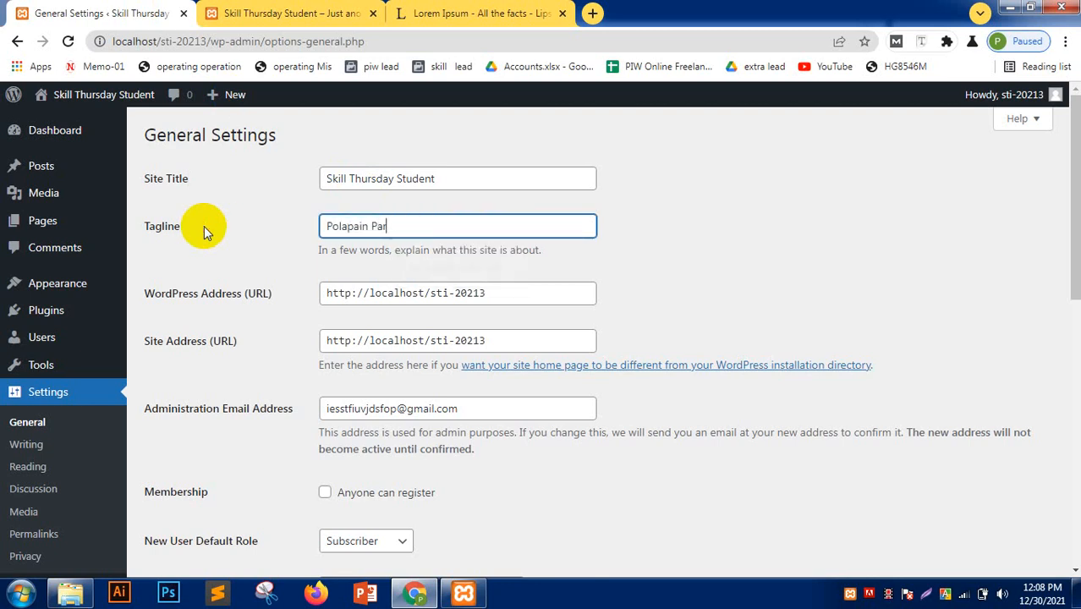
text(e Nah)
scroll(370, 313, down, 4)
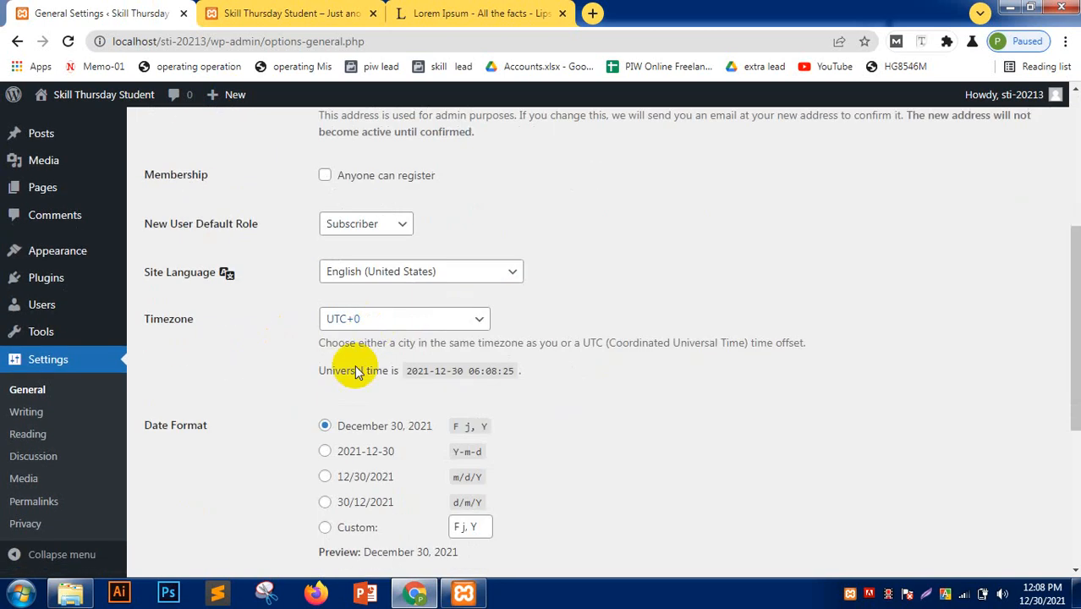
scroll(338, 229, down, 5)
click(200, 495)
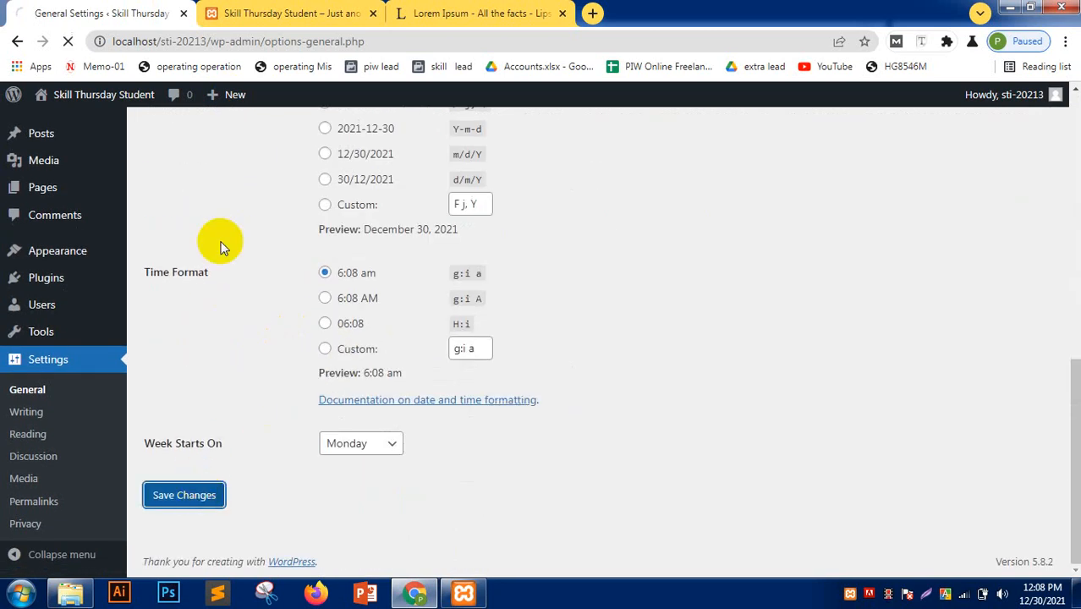
- Reload the front page and verify it now shows the tagline 'Polapain Pare Nah'
click(275, 10)
click(89, 11)
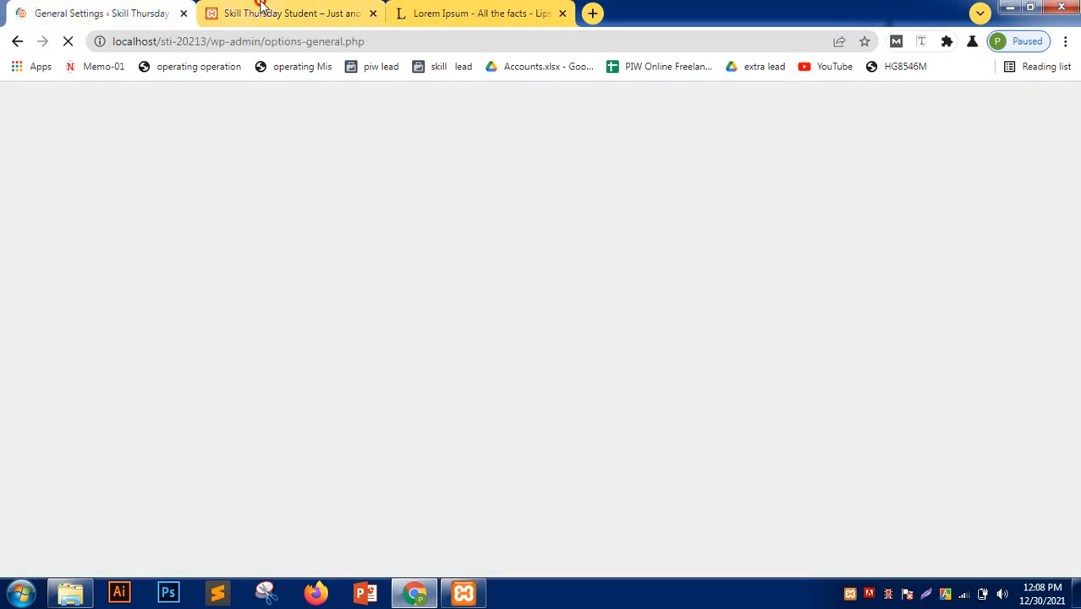
click(254, 10)
click(67, 41)
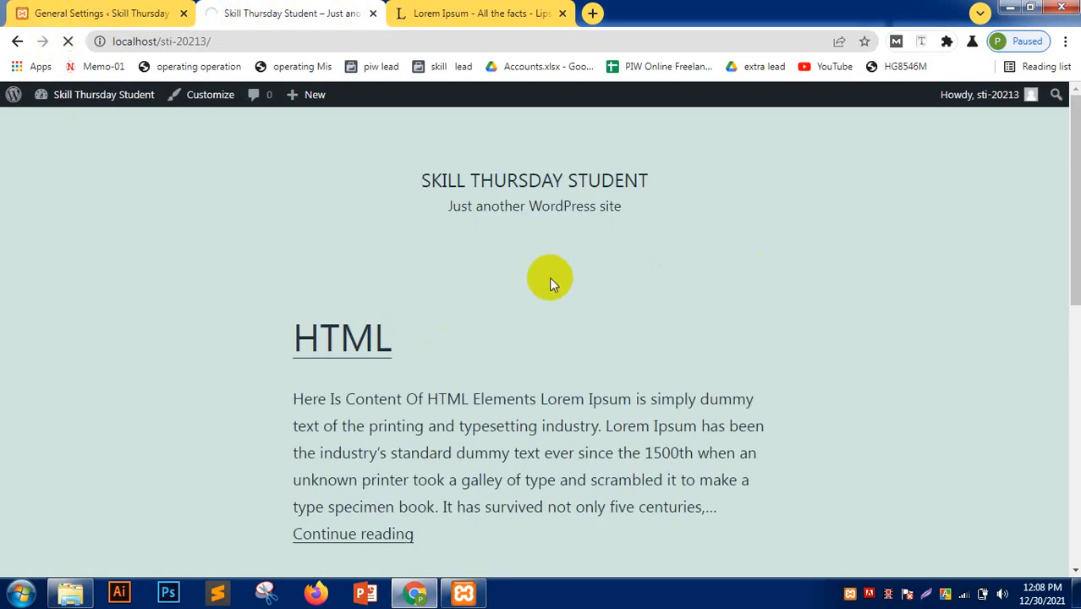
click(402, 181)
drag(402, 180, 682, 218)
click(615, 218)
click(510, 205)
drag(510, 206, 348, 226)
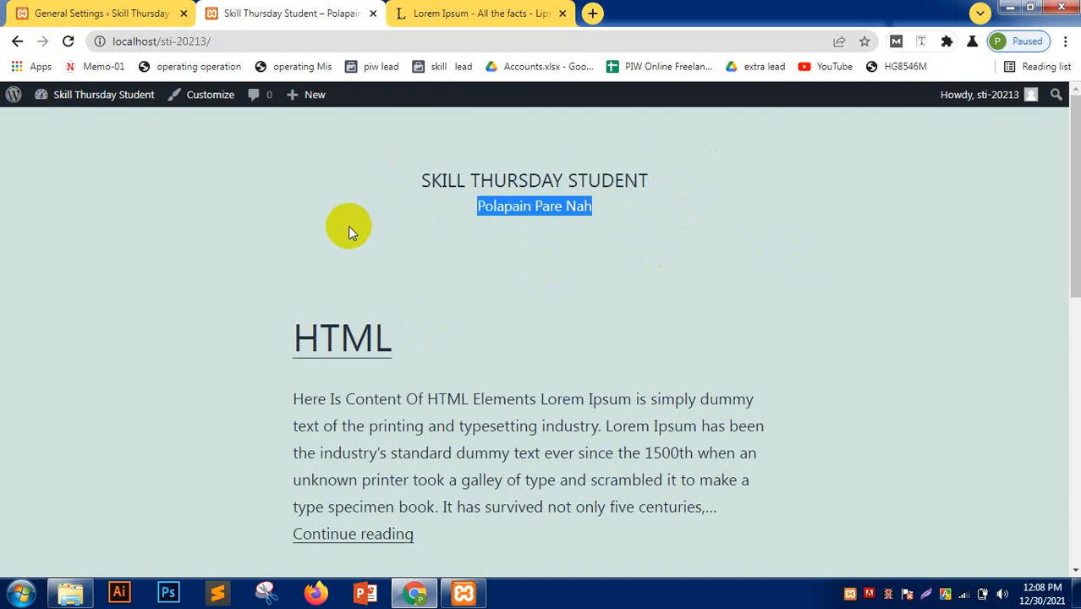
click(207, 203)
click(91, 4)
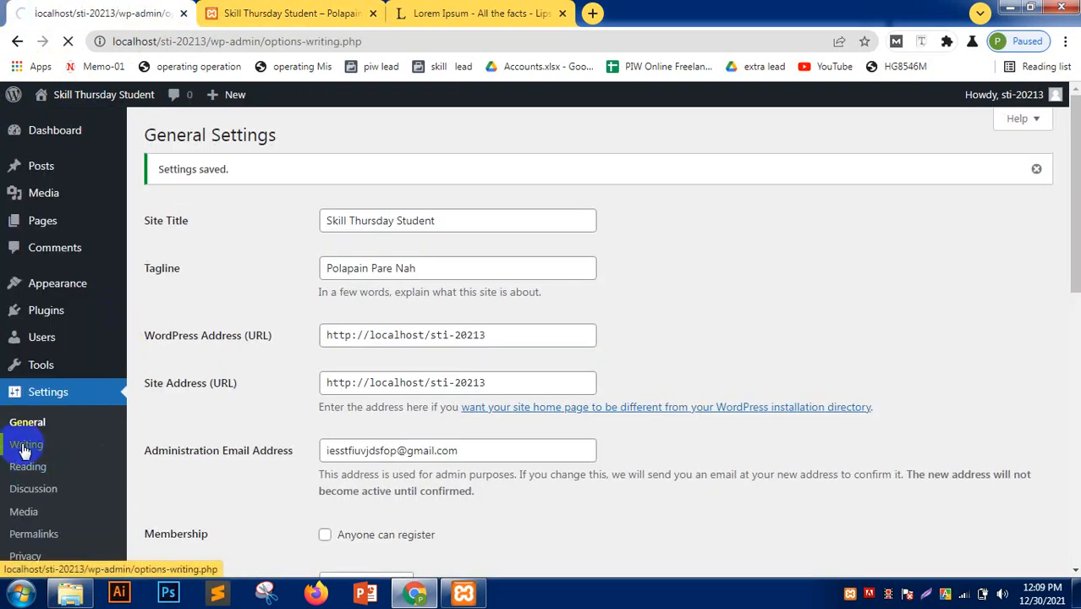
- Review Writing settings, keeping default category Uncategorized and default post format Standard
scroll(343, 178, down, 1)
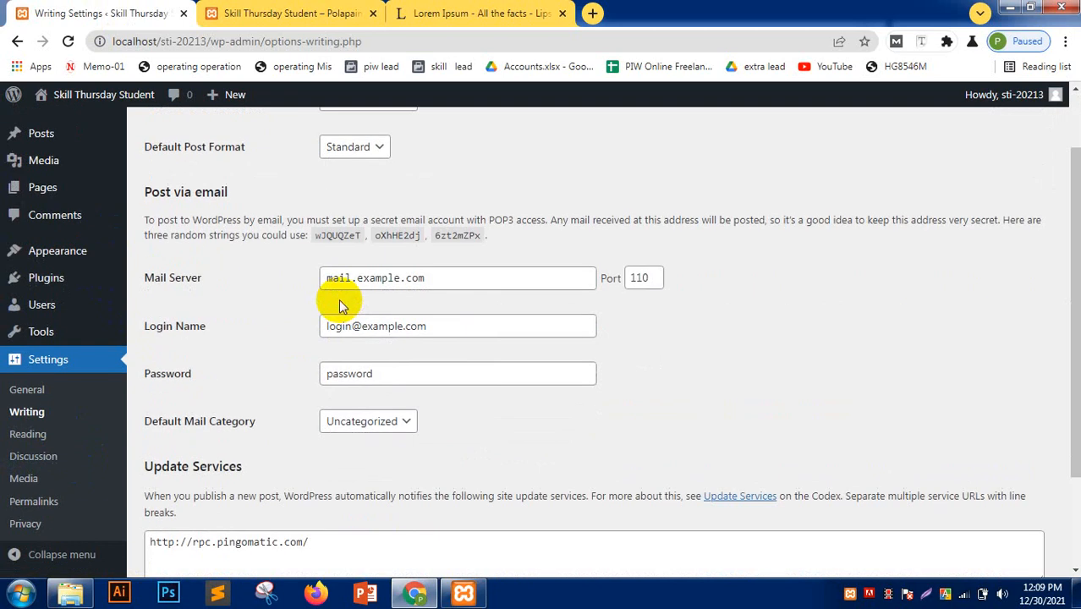
scroll(341, 305, up, 1)
click(379, 178)
click(455, 207)
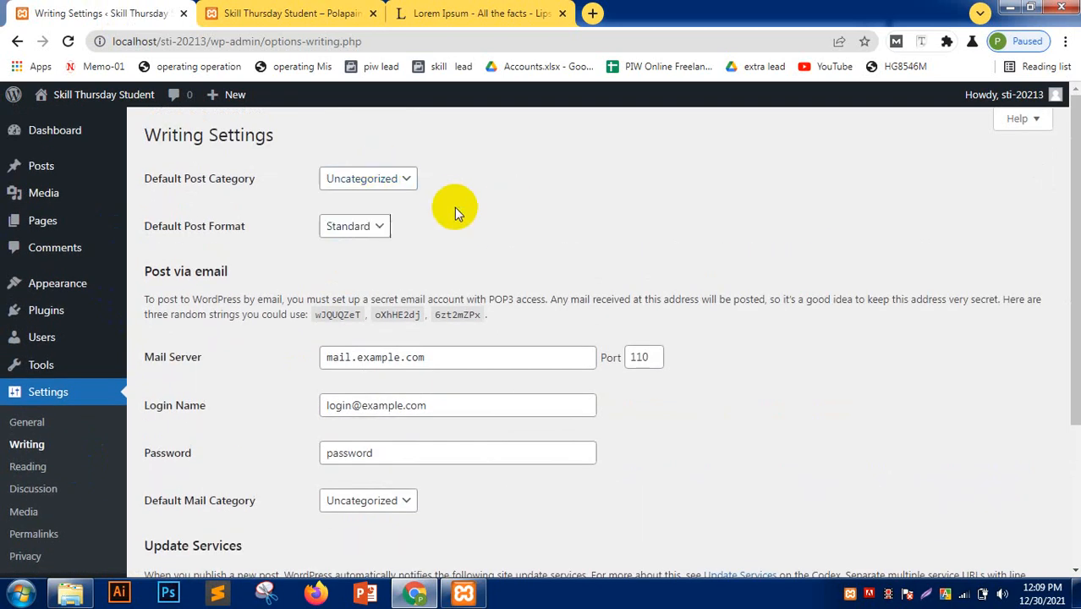
click(383, 225)
click(492, 222)
- In Reading settings, set Your homepage displays to A static page
click(30, 467)
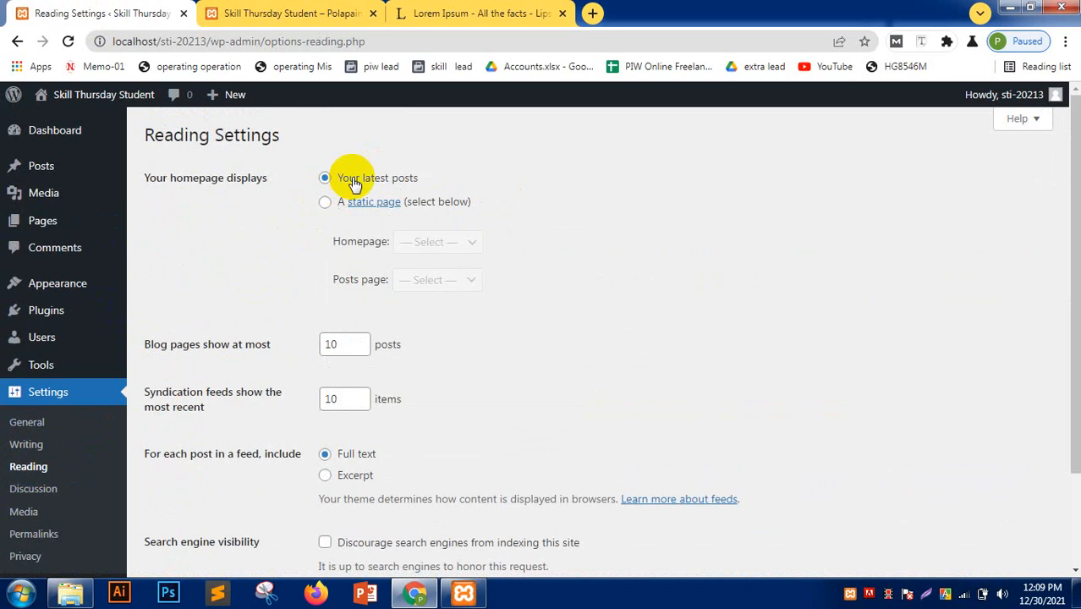
drag(431, 176, 338, 181)
click(324, 204)
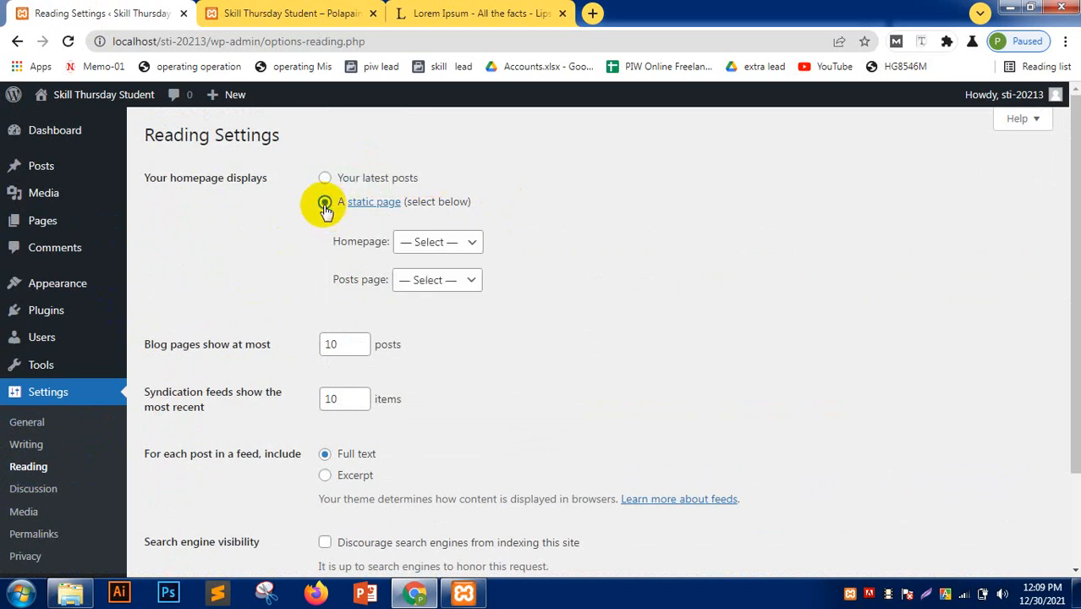
click(461, 242)
click(526, 249)
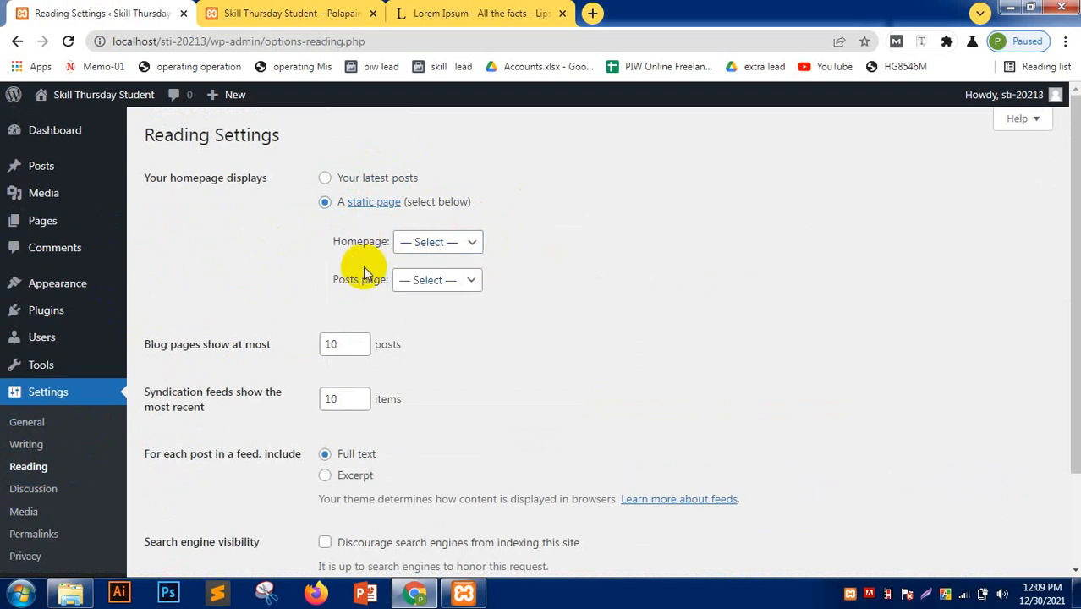
drag(356, 246, 374, 245)
drag(327, 273, 380, 276)
click(611, 256)
- Create and publish a page titled HOME, then return to the Pages list
mouse_move(51, 231)
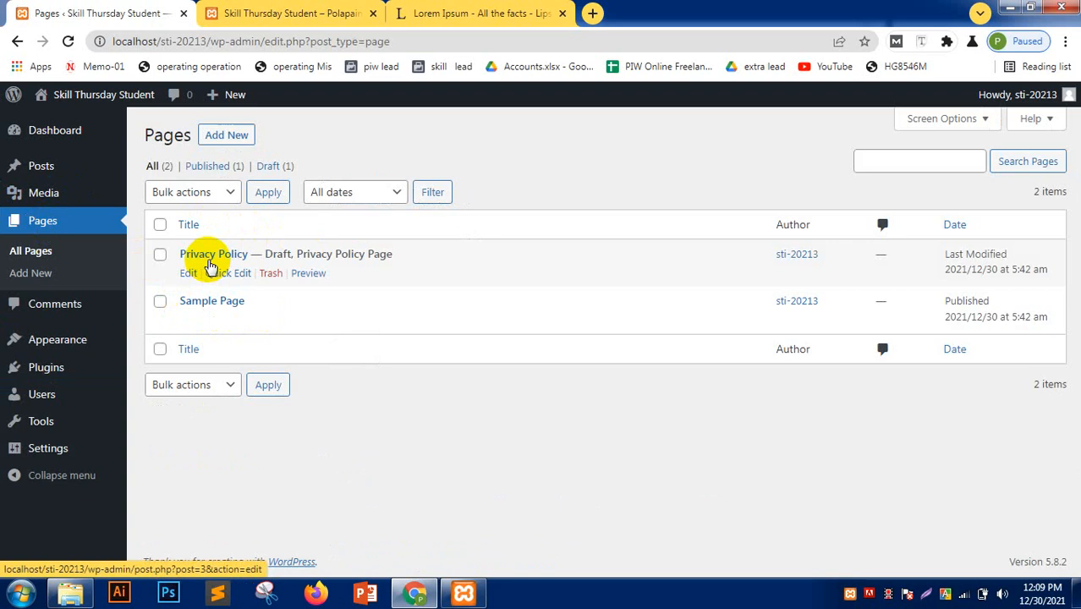
middle_click(222, 138)
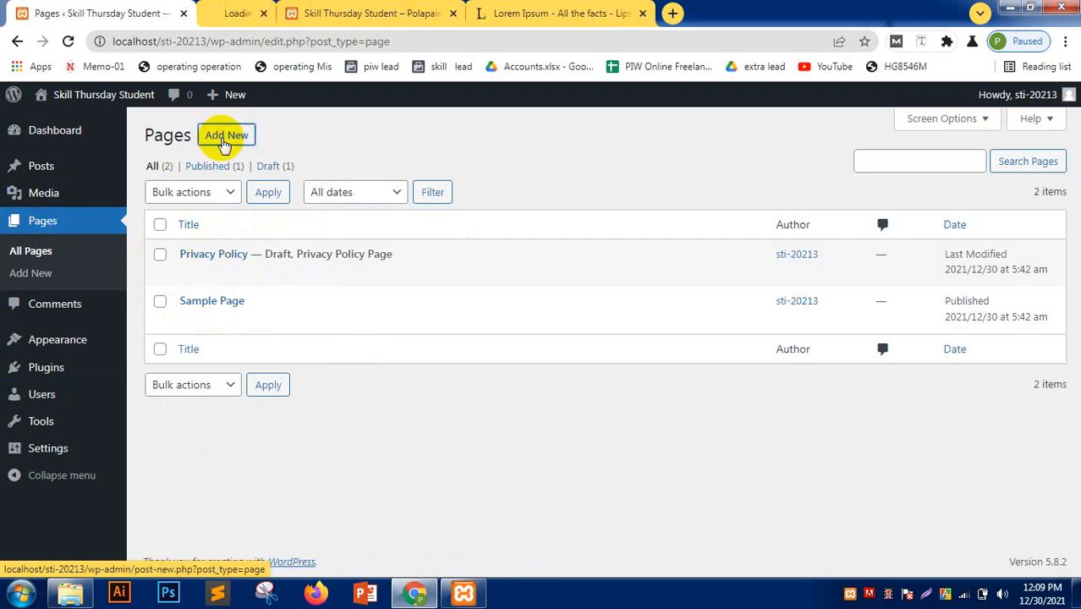
click(254, 10)
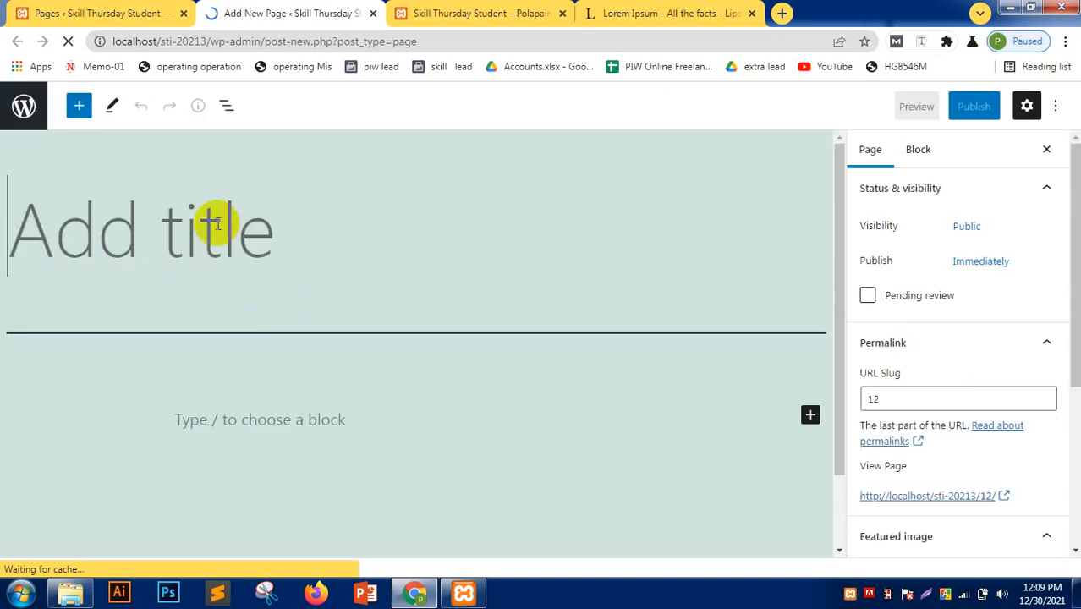
text(HO)
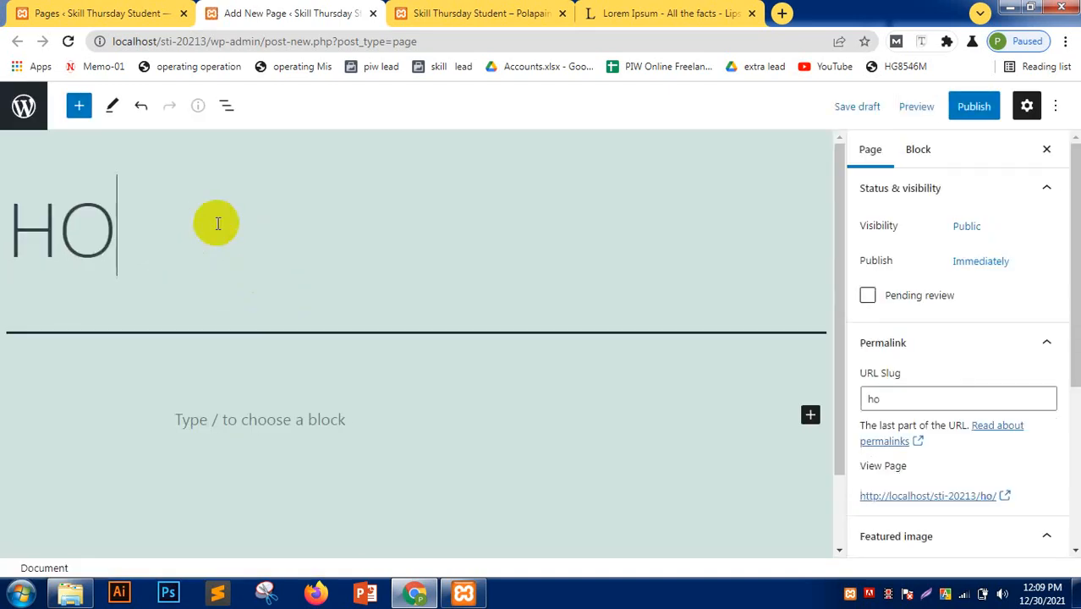
text(ME)
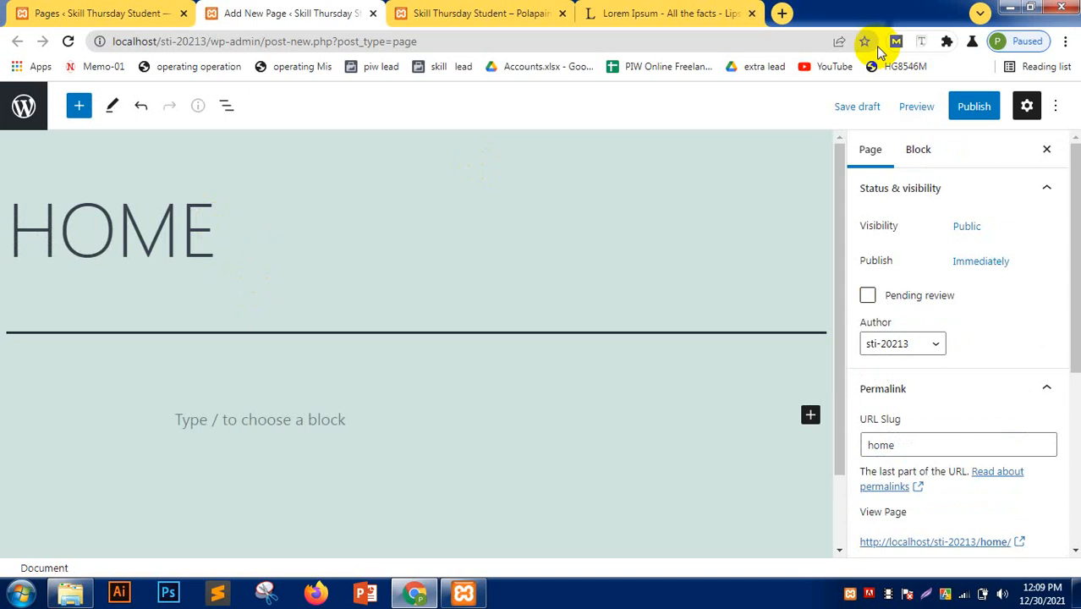
click(974, 106)
click(897, 106)
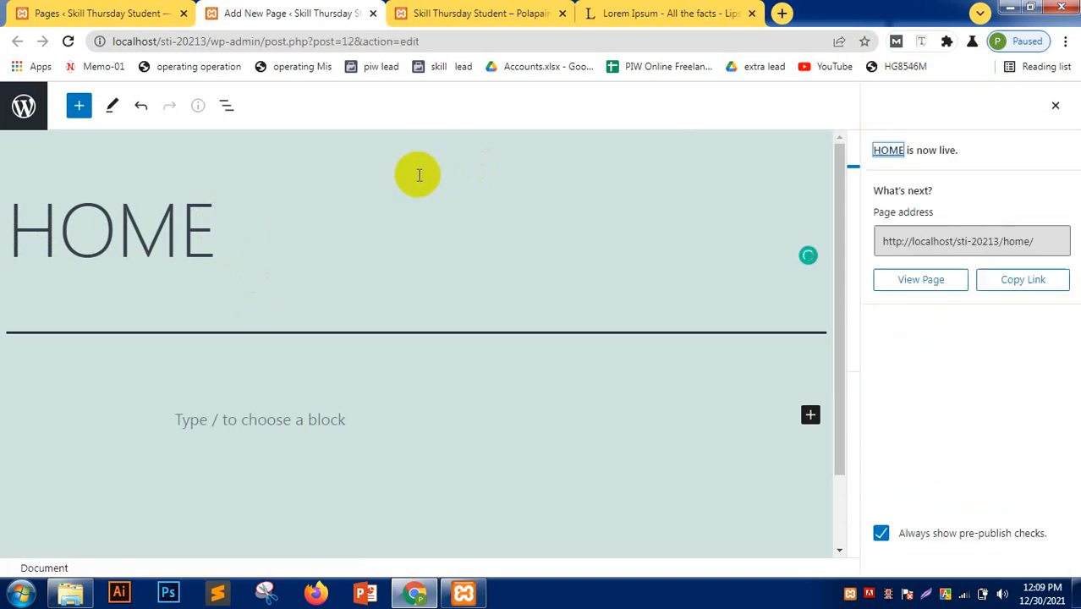
click(132, 12)
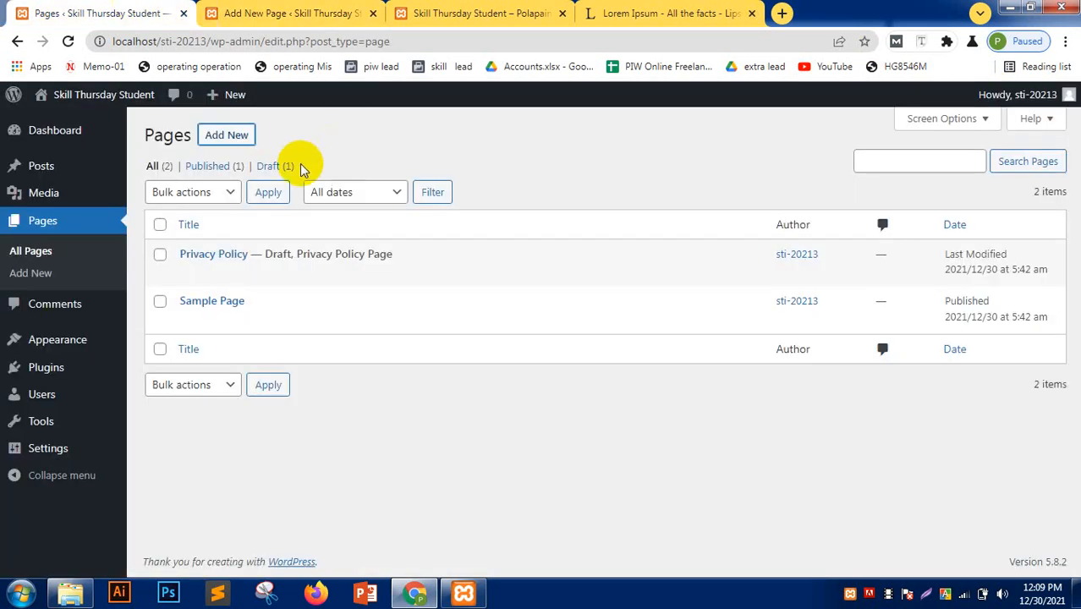
ctrl+click(225, 134)
click(353, 13)
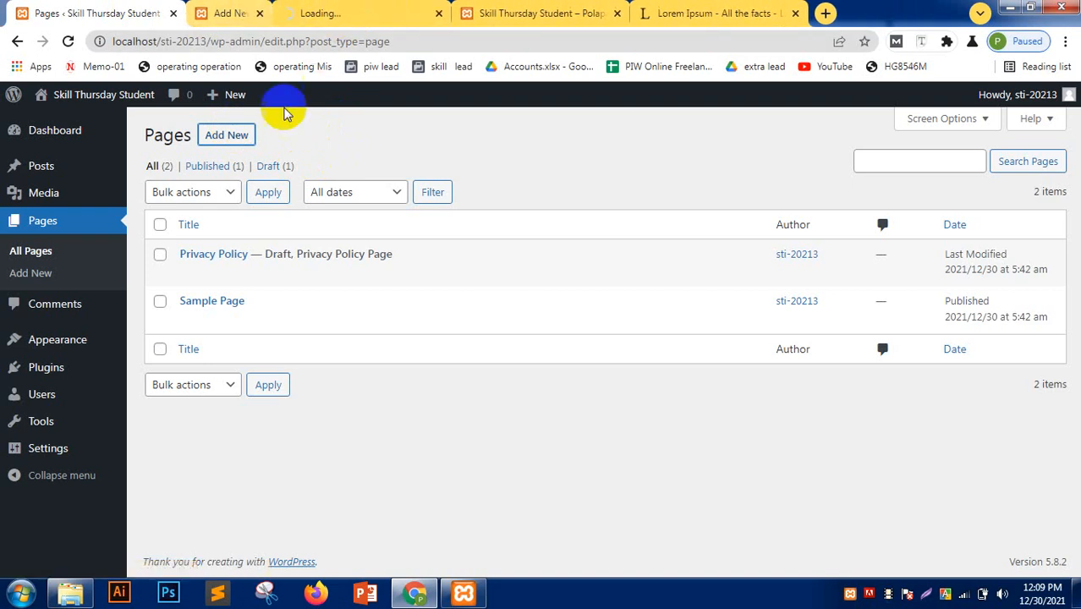
- Create and publish a page titled ABOUT
click(219, 9)
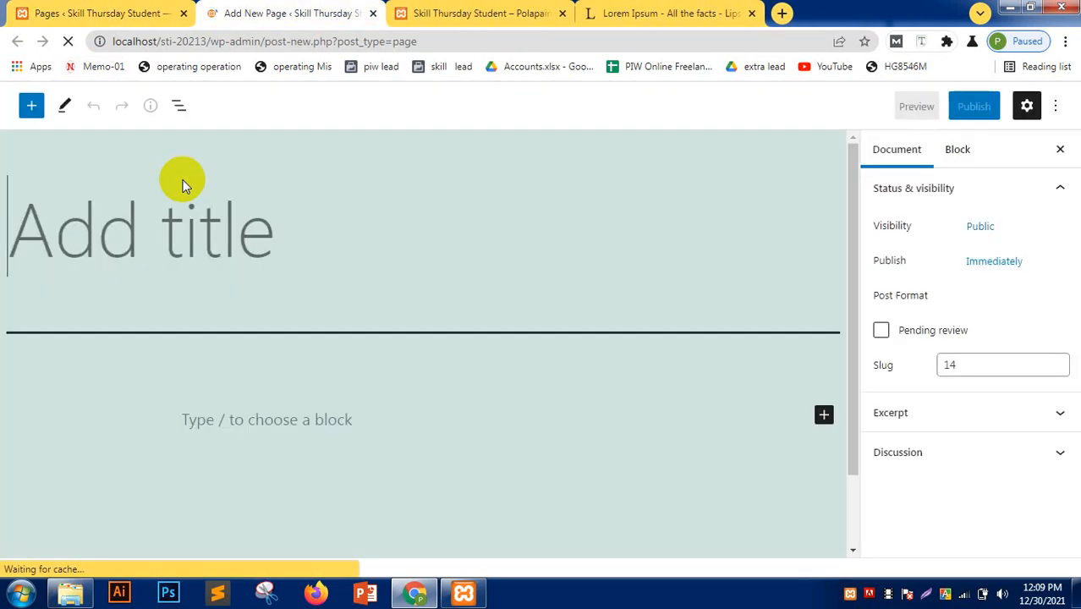
text(Abbout)
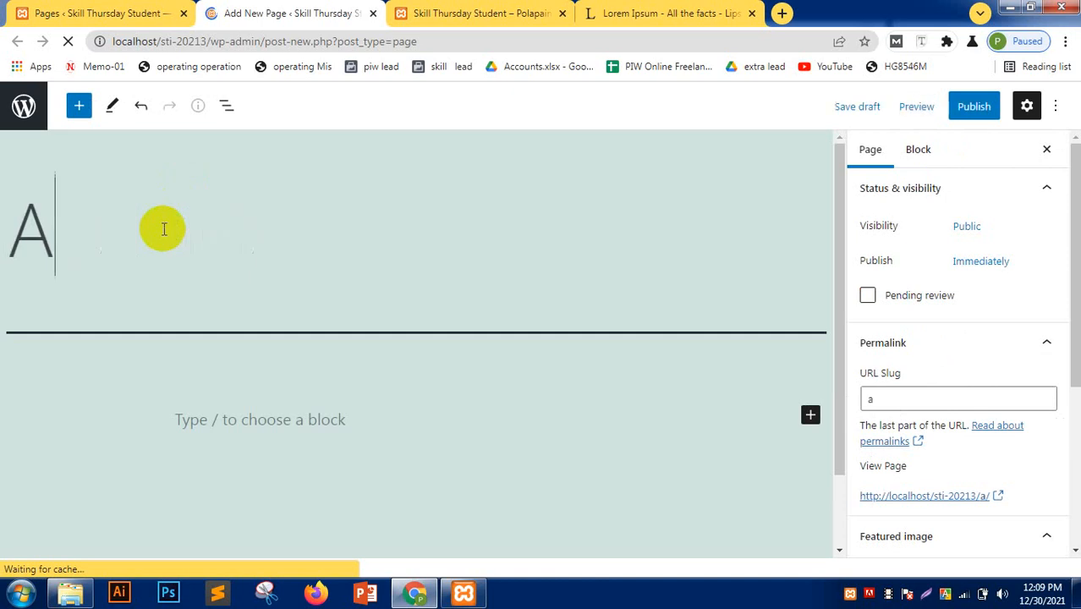
key(BackSpace)
key(BackSpace)
key(BackSpace)
key(BackSpace)
key(BackSpace)
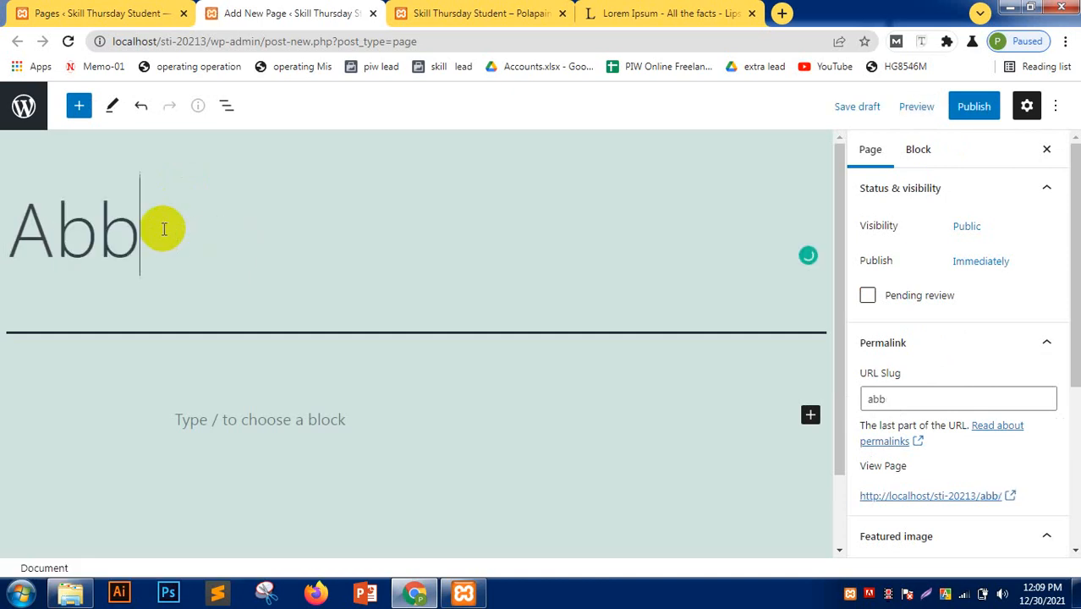
text(BOUT)
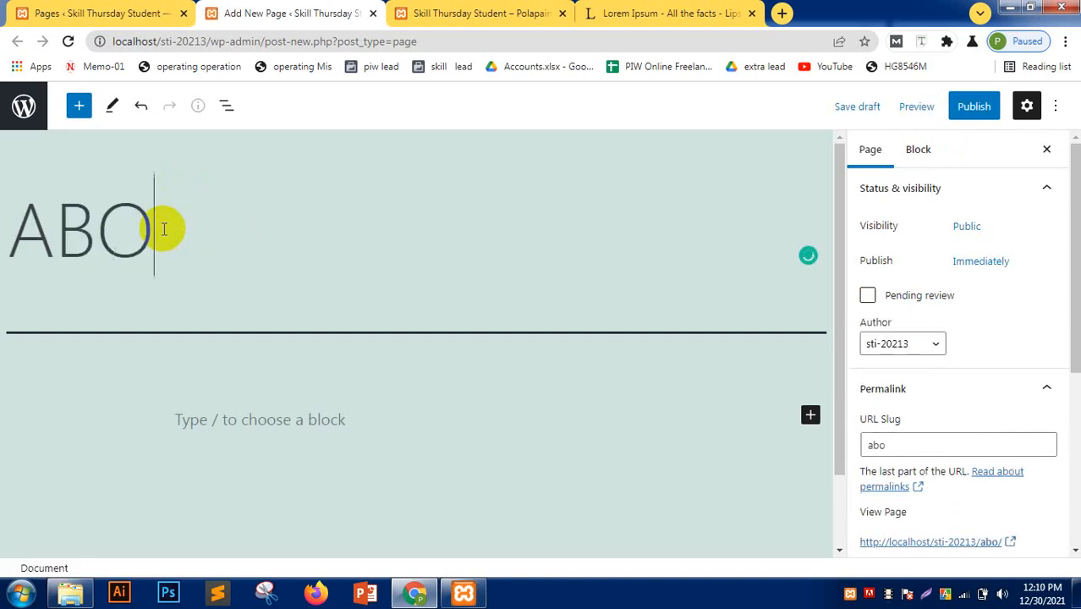
click(973, 106)
click(954, 108)
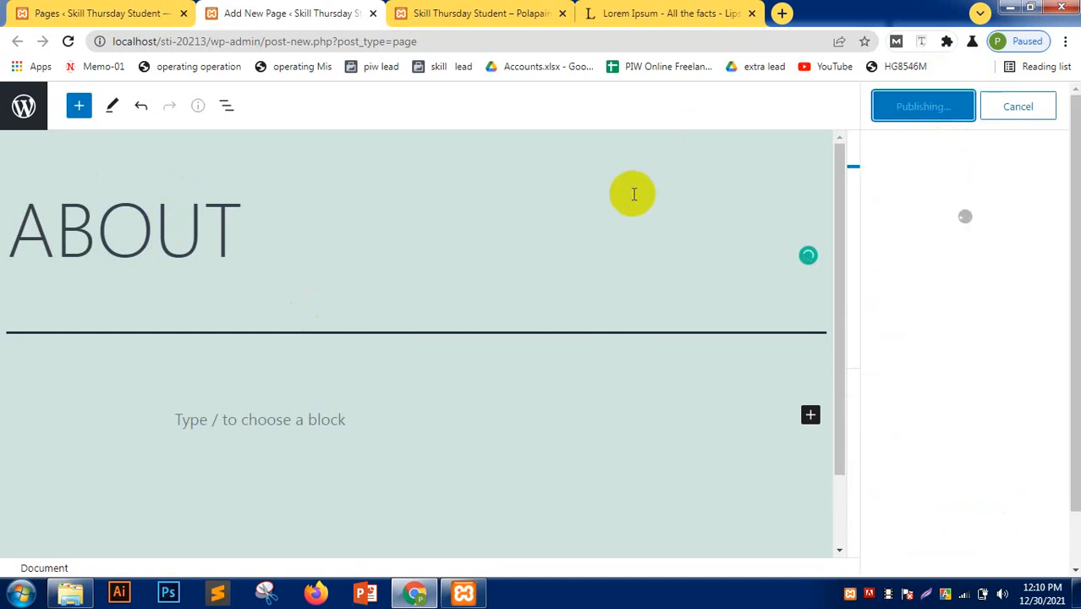
click(140, 15)
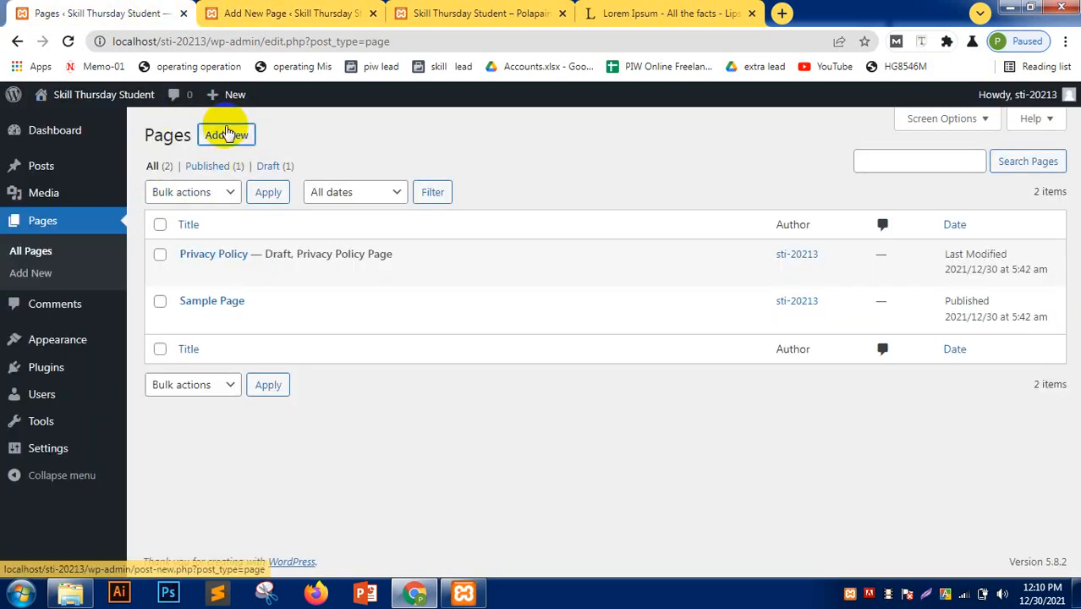
middle_click(227, 134)
click(353, 14)
- Publish a page titled BLOG and reload the Pages list to show all three pages
click(272, 15)
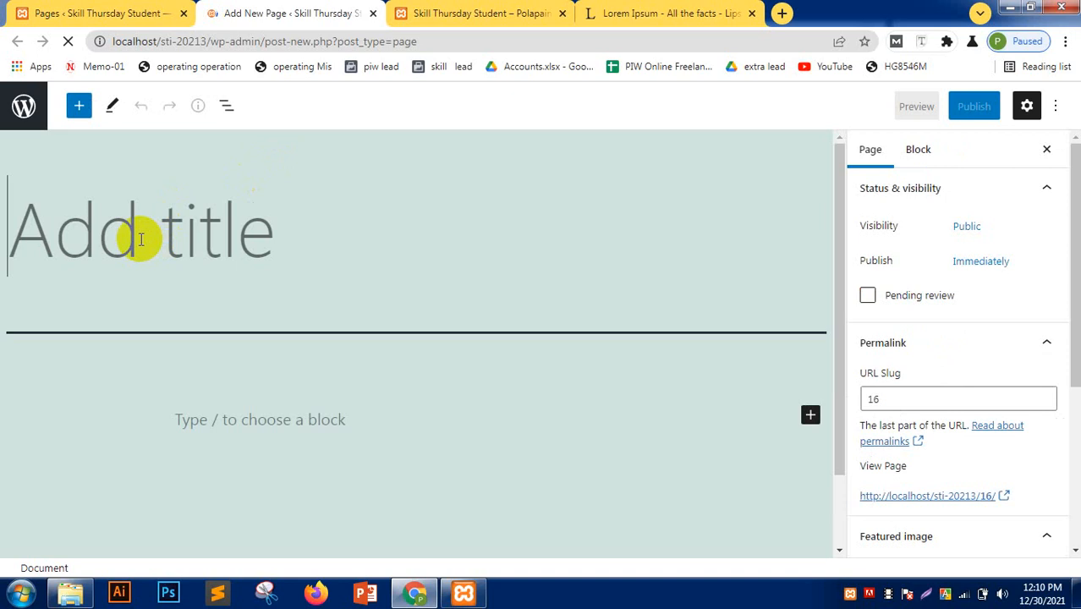
text(BLOG)
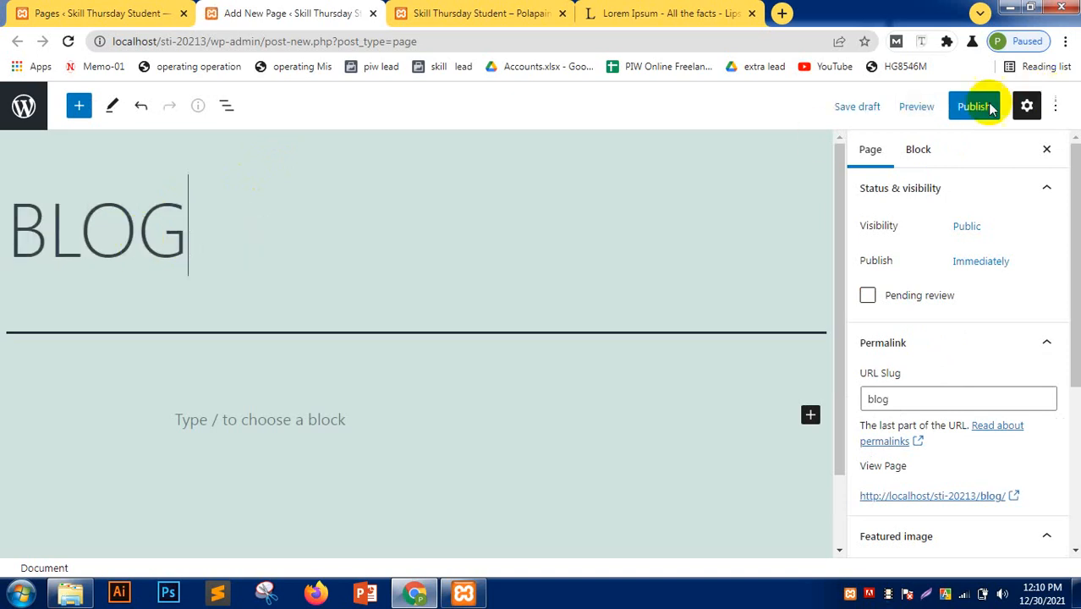
click(978, 110)
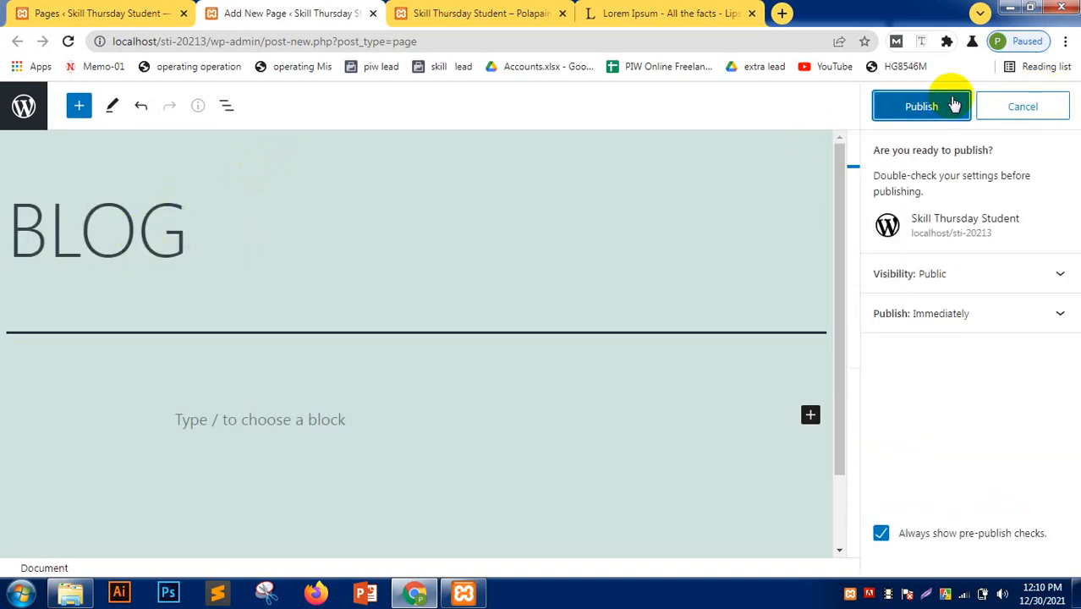
click(953, 104)
click(97, 12)
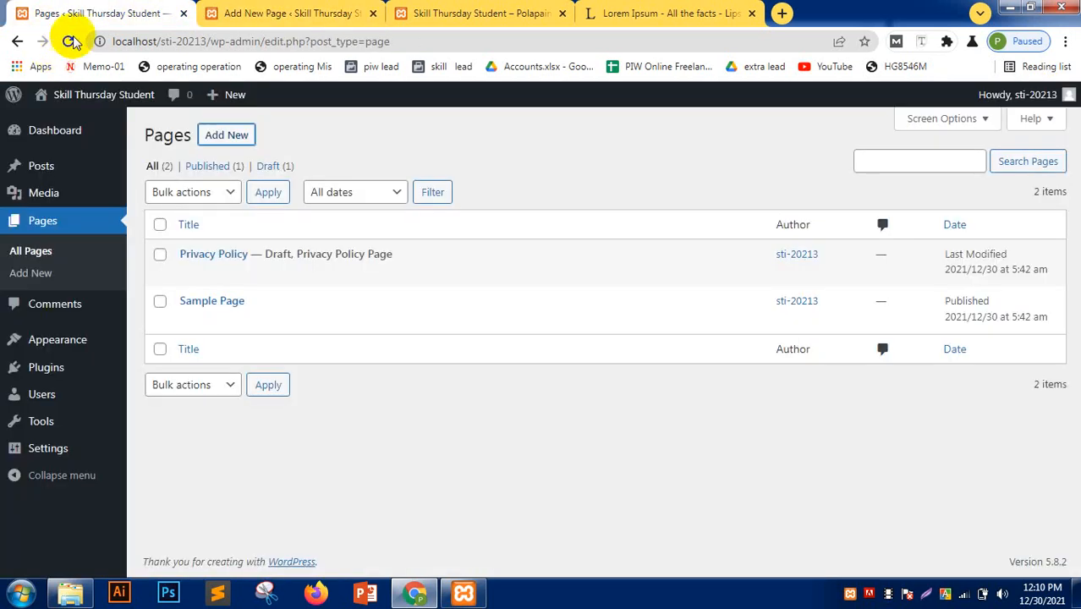
click(68, 40)
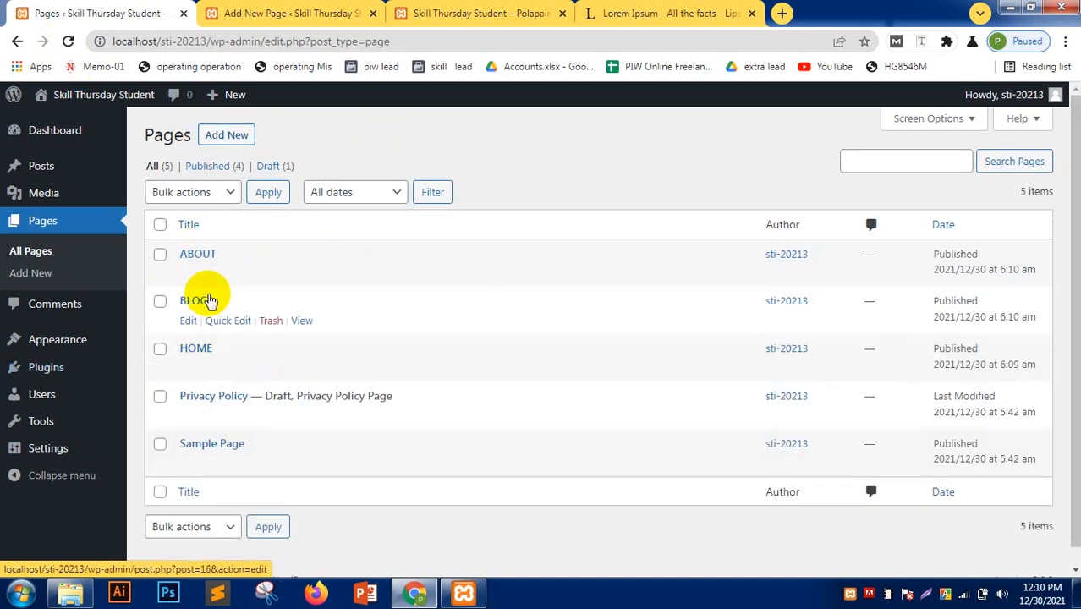
click(373, 12)
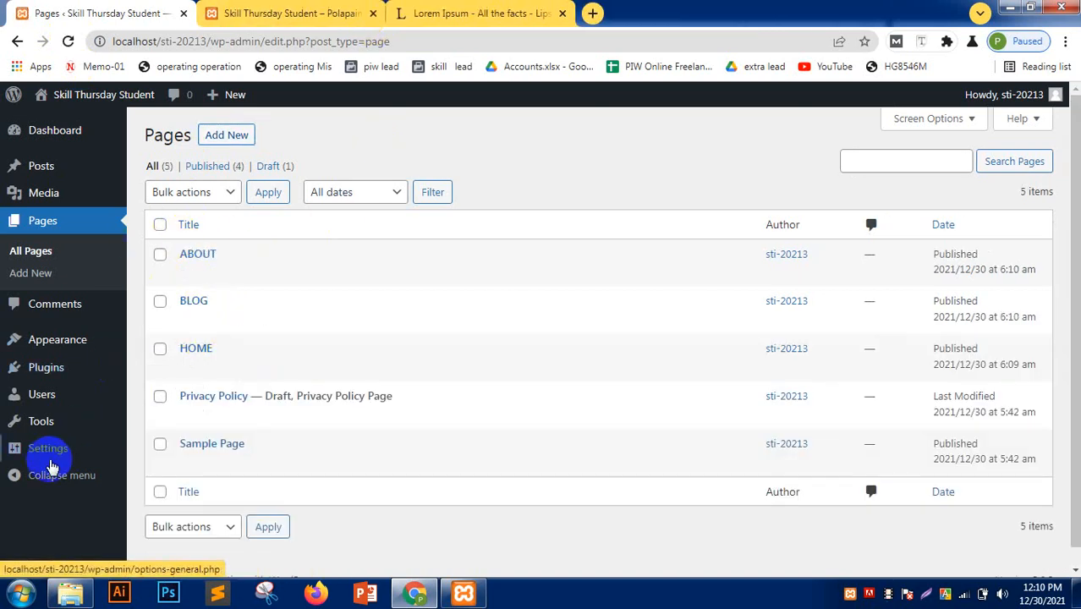
- In Reading settings, choose a static front page: HOME as homepage, BLOG as posts page
mouse_move(44, 453)
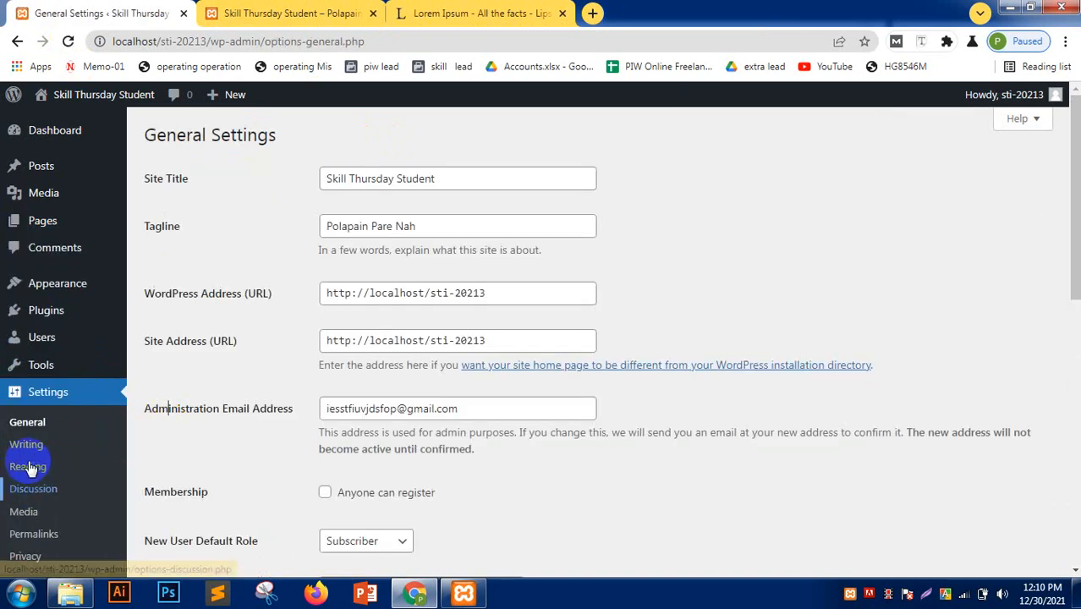
click(28, 466)
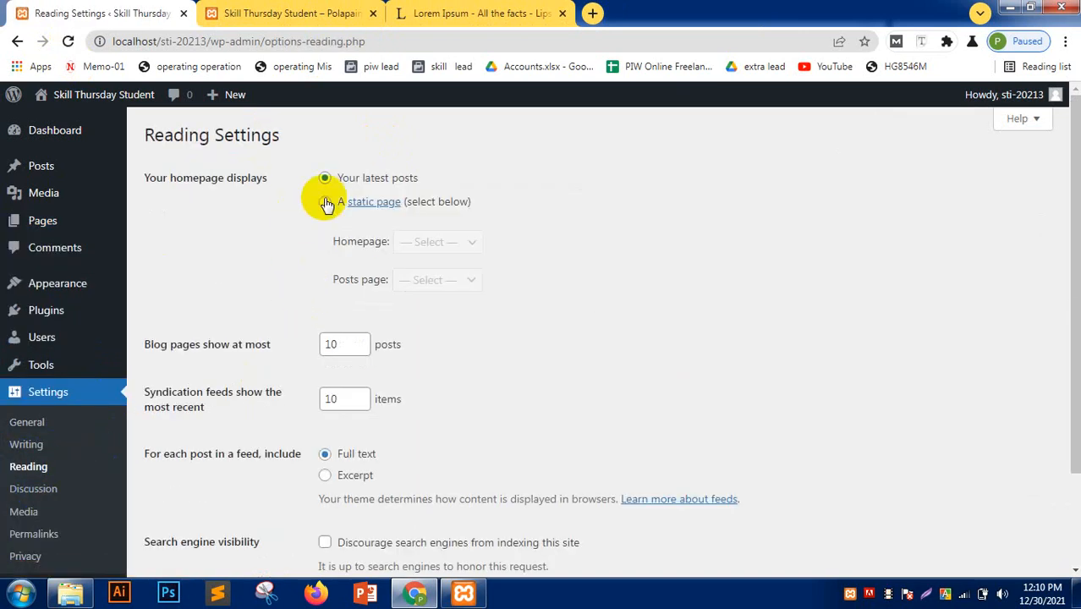
click(325, 201)
click(423, 243)
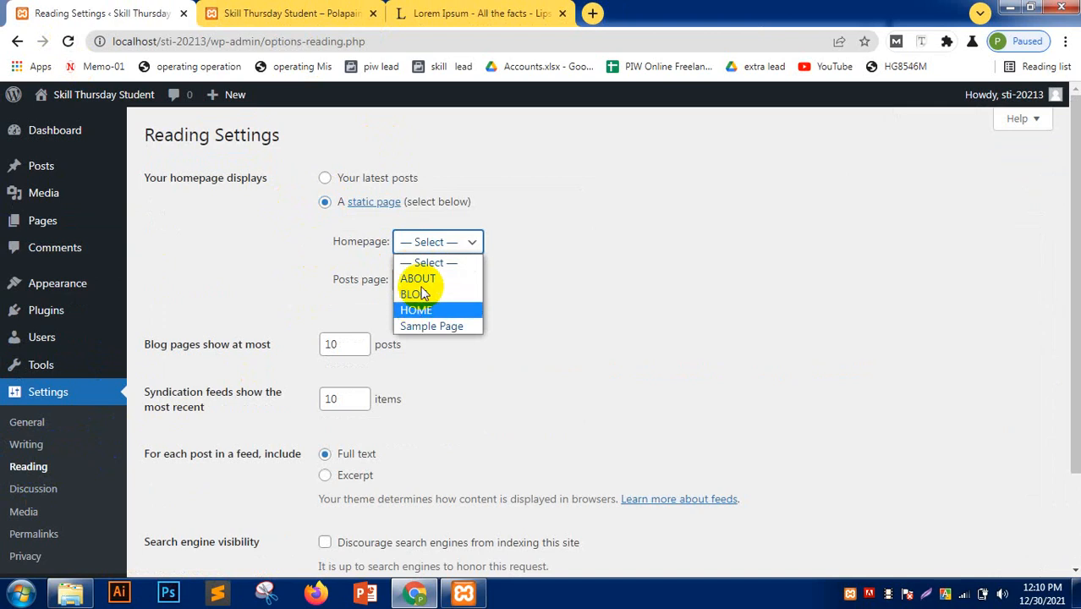
click(417, 310)
click(439, 284)
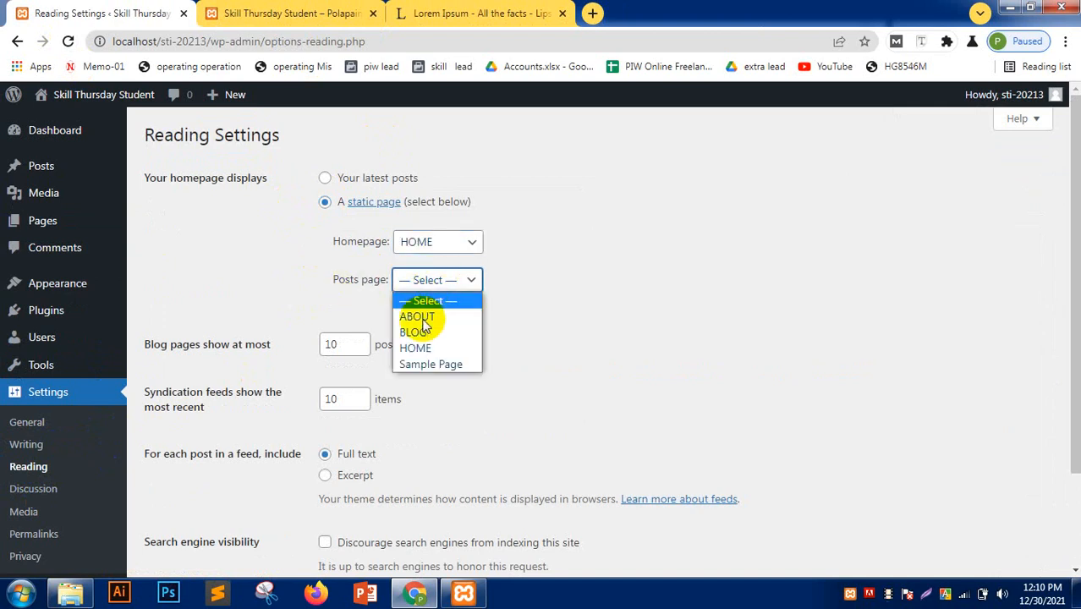
click(412, 328)
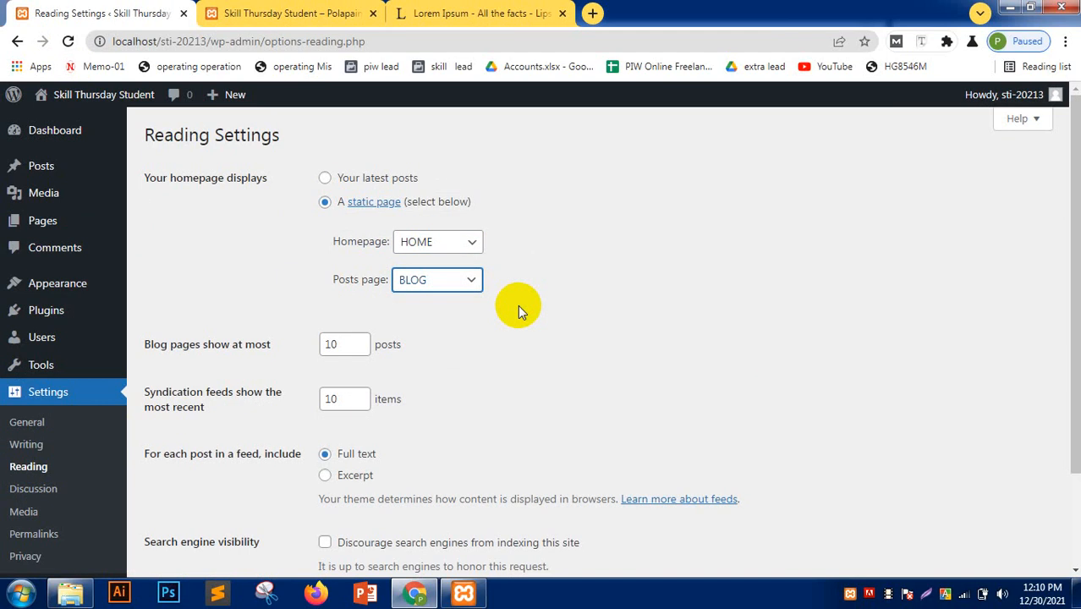
- Check the live front page, then save the reading settings
click(238, 15)
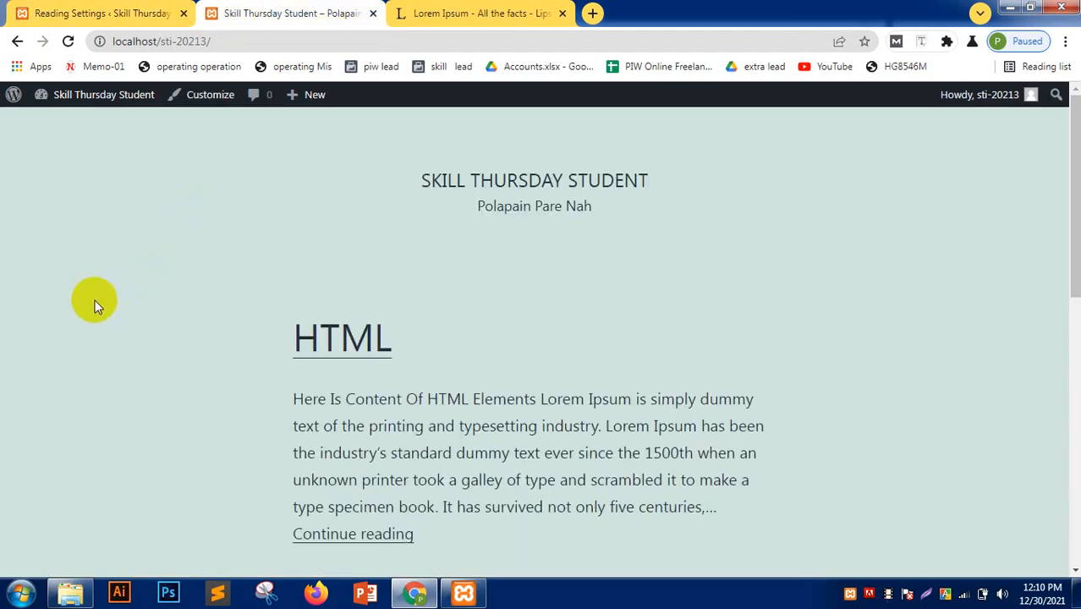
click(42, 10)
scroll(301, 259, down, 3)
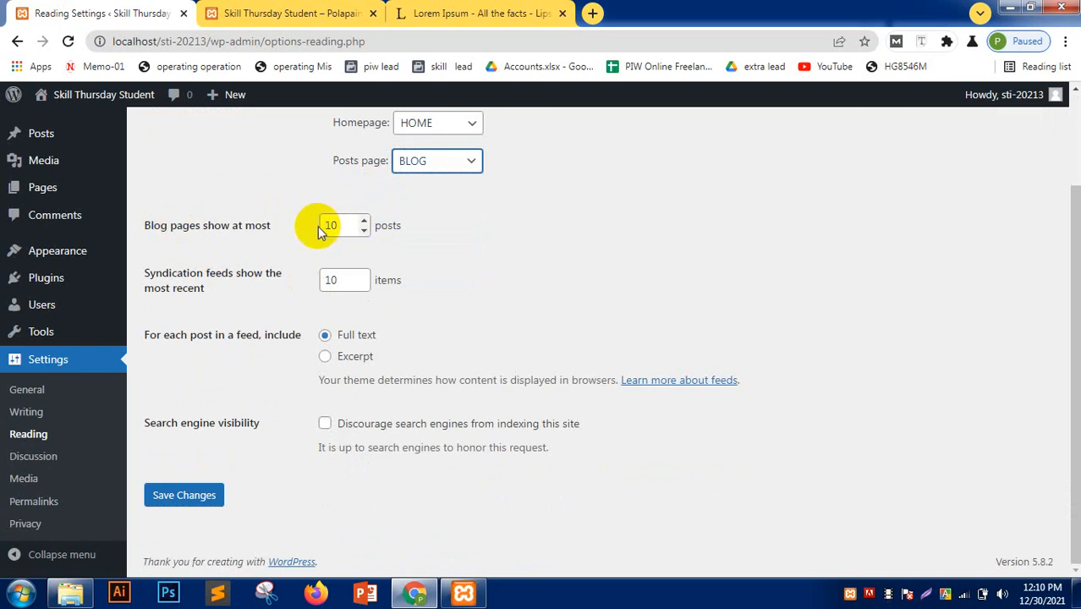
click(208, 501)
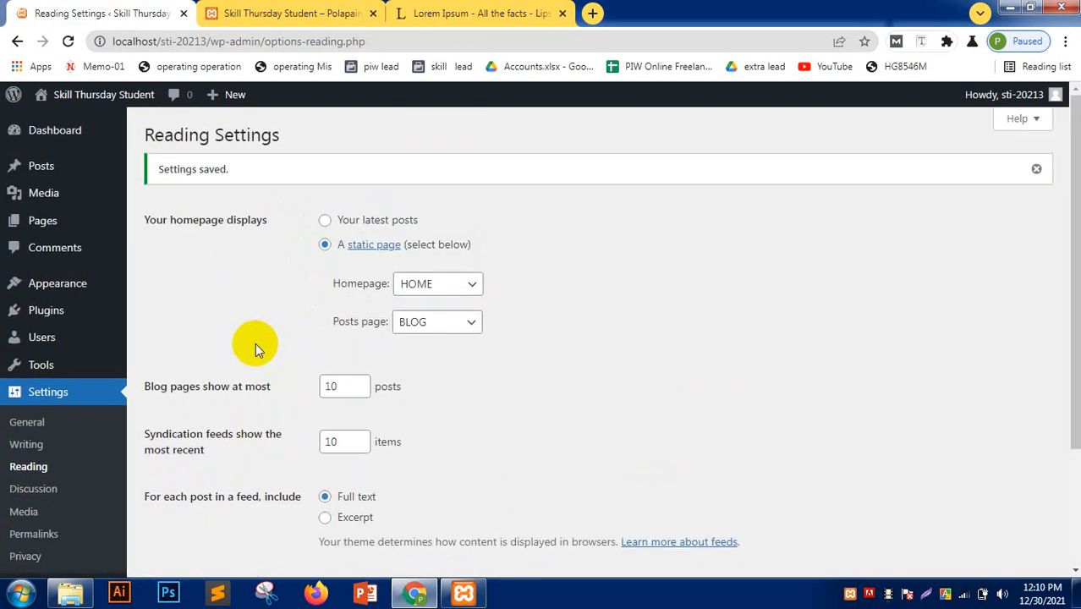
scroll(258, 349, down, 3)
click(43, 462)
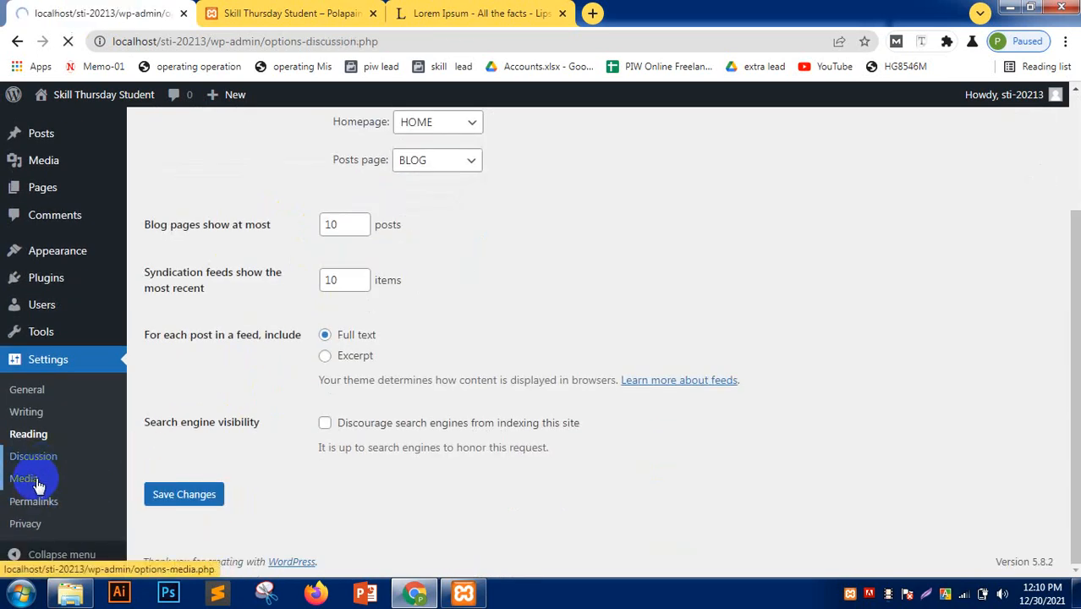
- Reload the Skill Thursday Student front page so it shows the static HOME page
scroll(81, 461, down, 3)
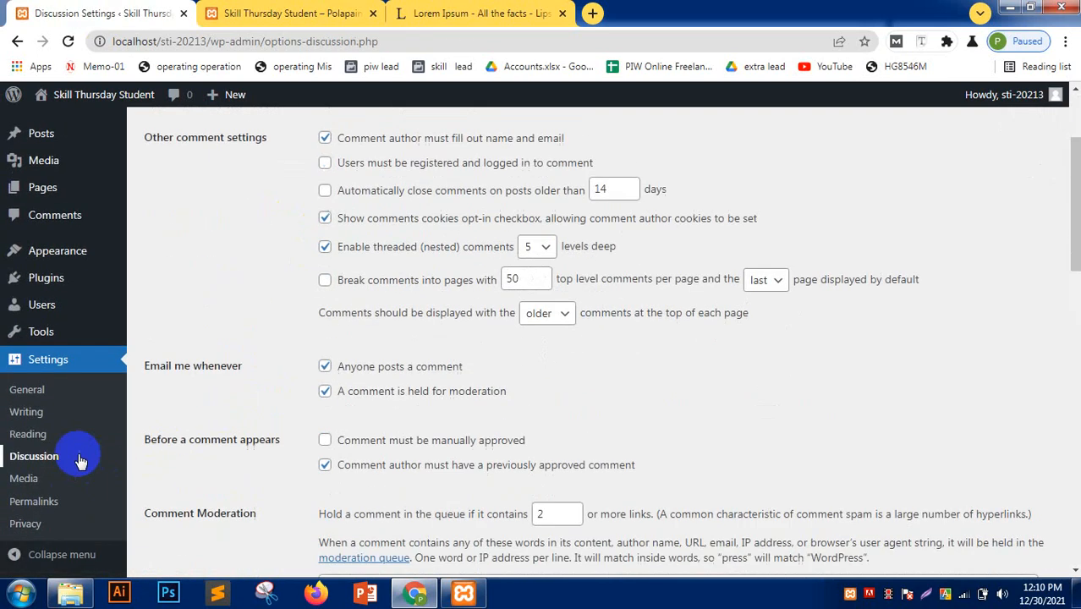
click(24, 478)
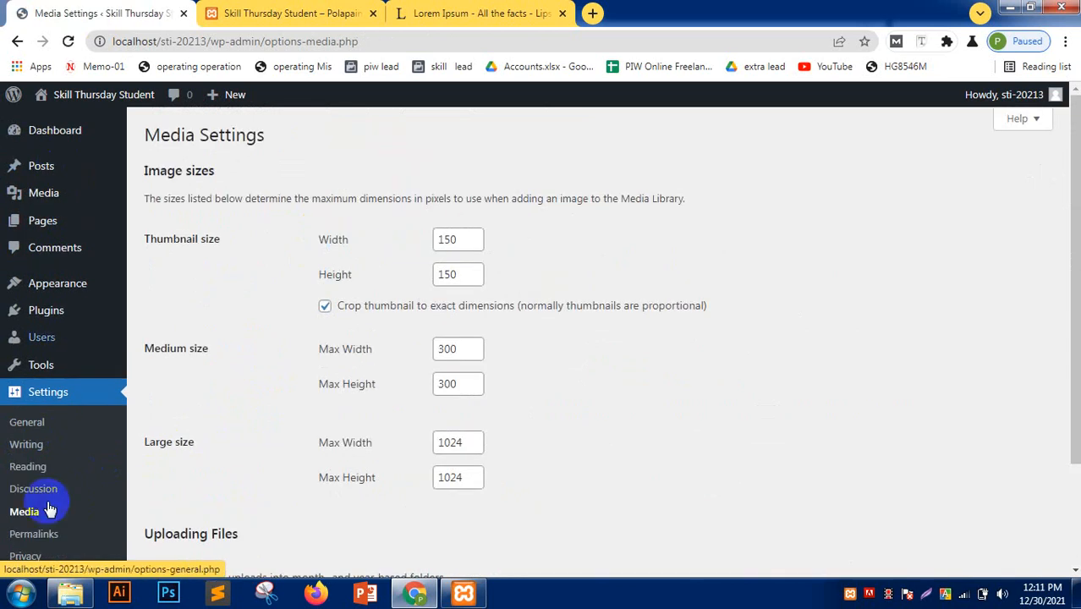
scroll(25, 541, down, 5)
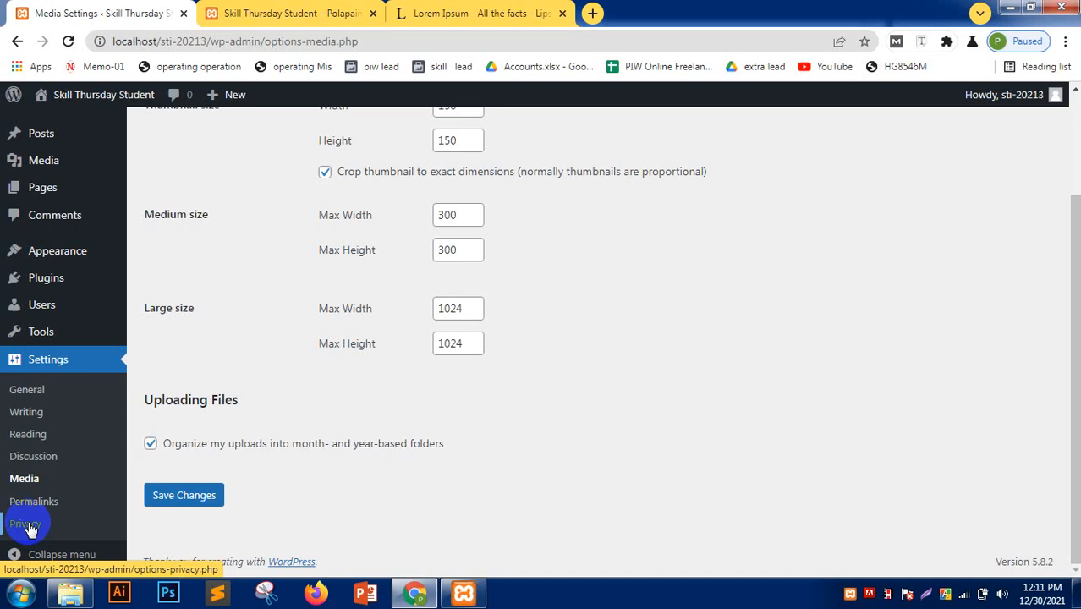
click(289, 13)
click(69, 44)
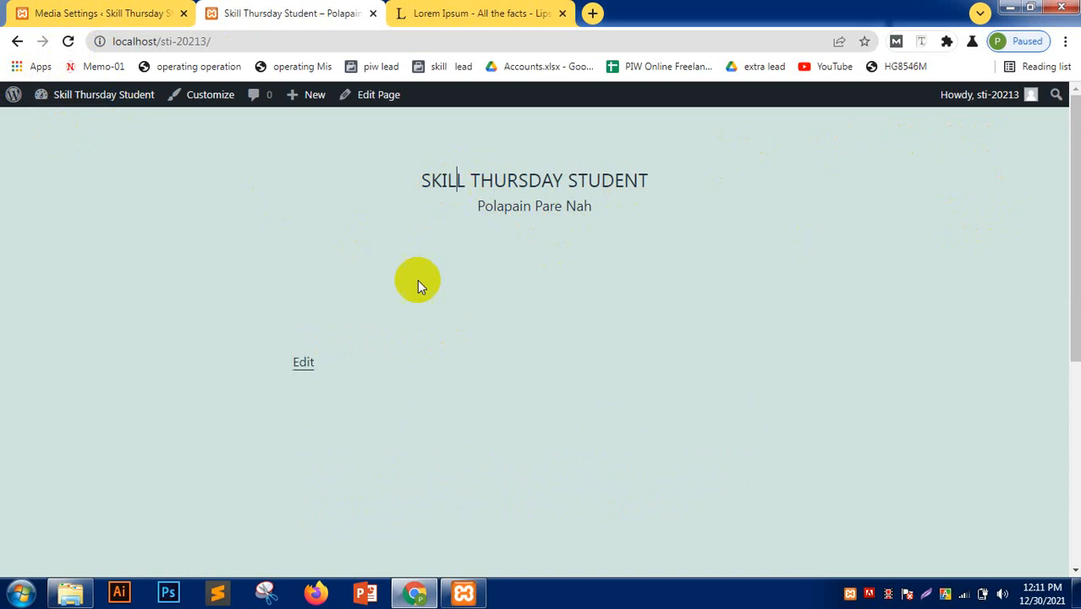
scroll(423, 304, down, 5)
scroll(429, 327, up, 5)
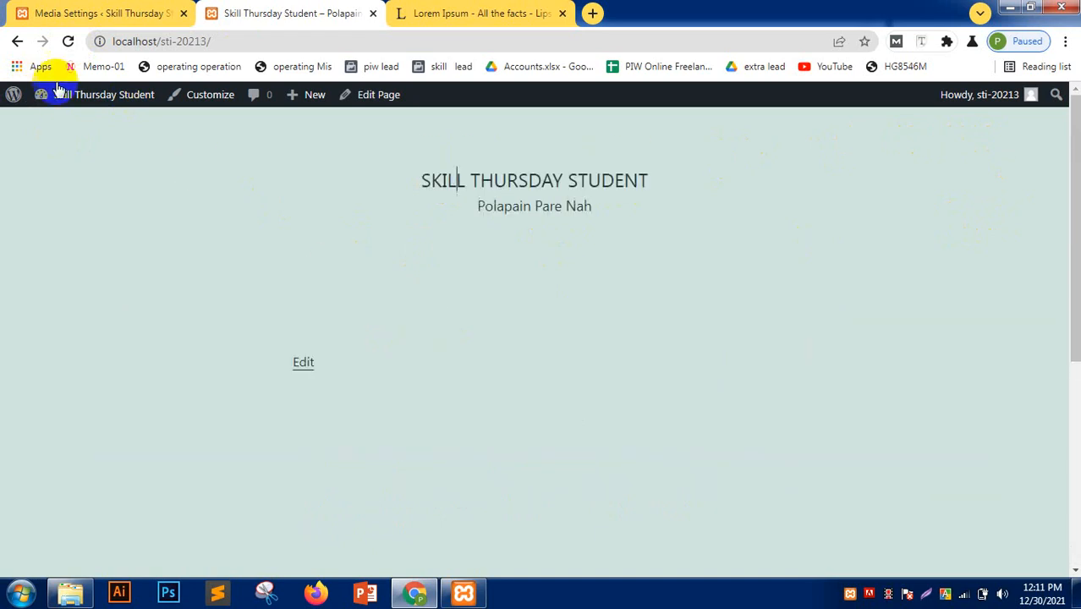
click(260, 38)
click(263, 38)
text(home)
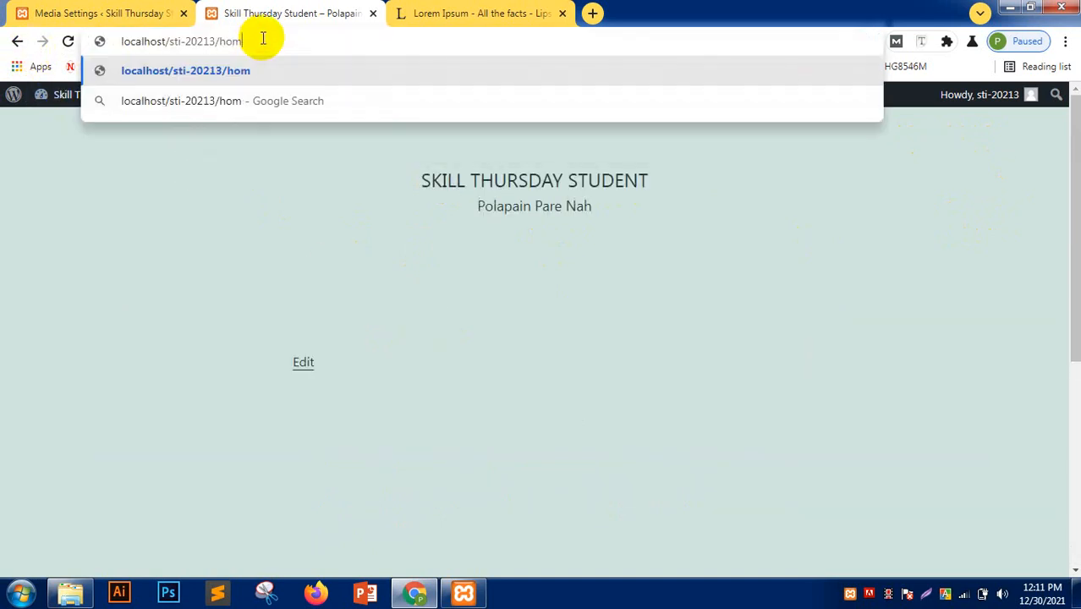
key(Return)
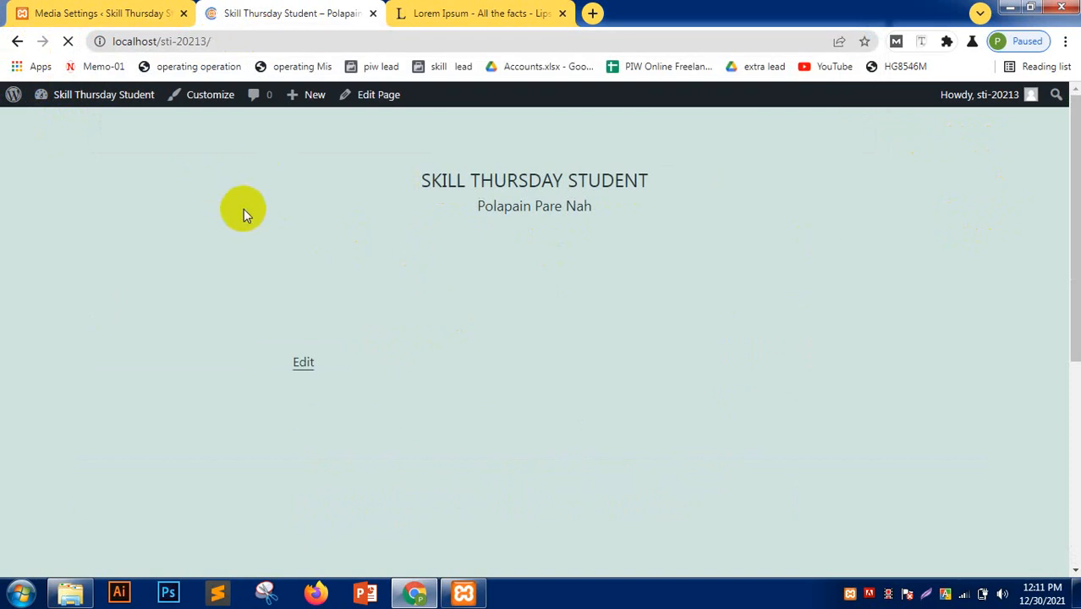
scroll(145, 269, down, 5)
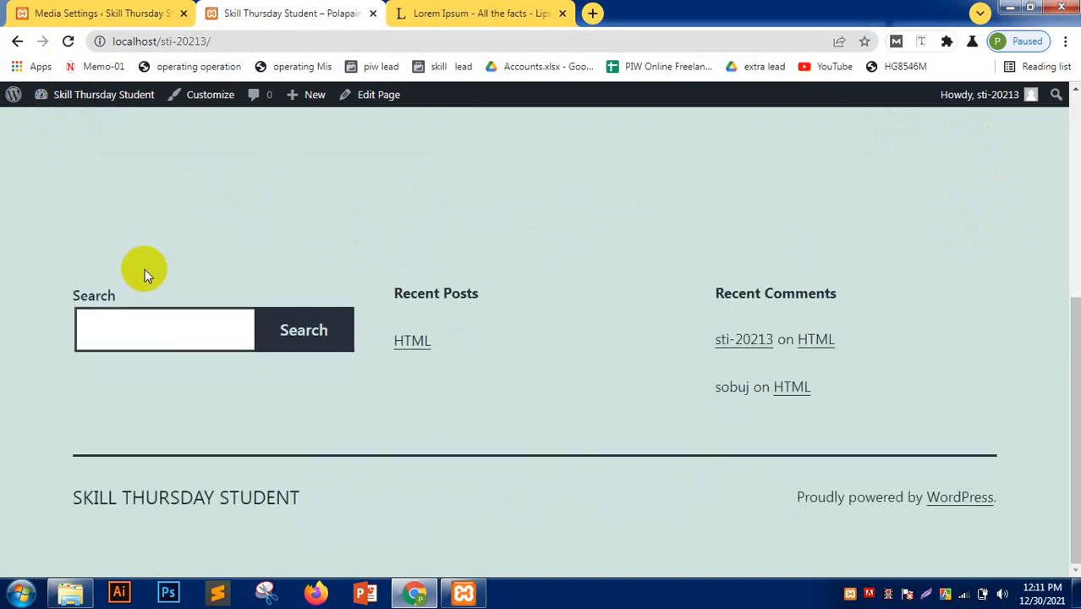
scroll(145, 269, up, 5)
click(478, 180)
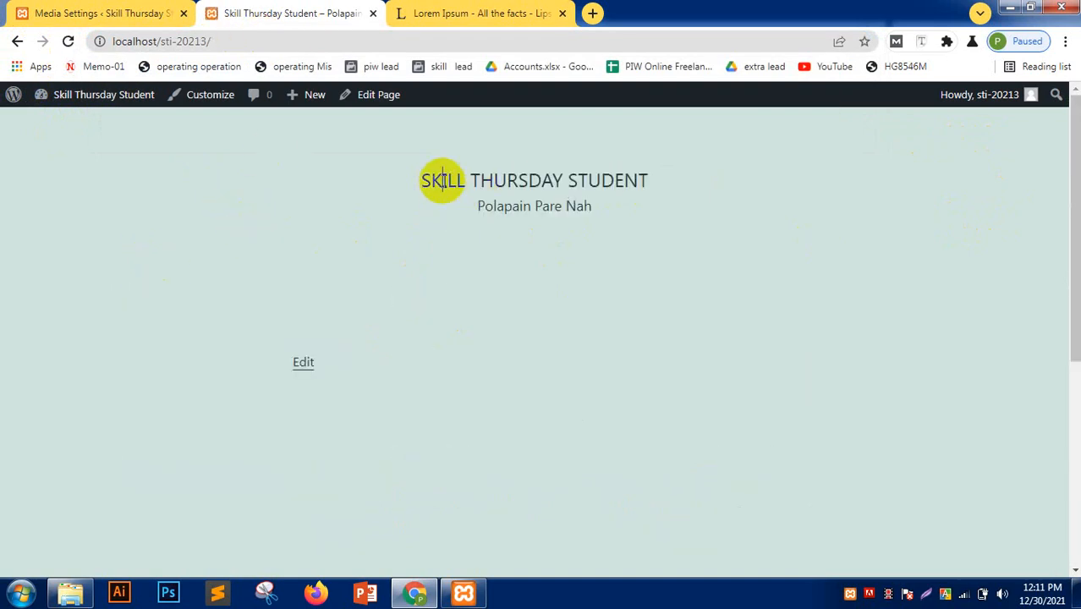
click(503, 205)
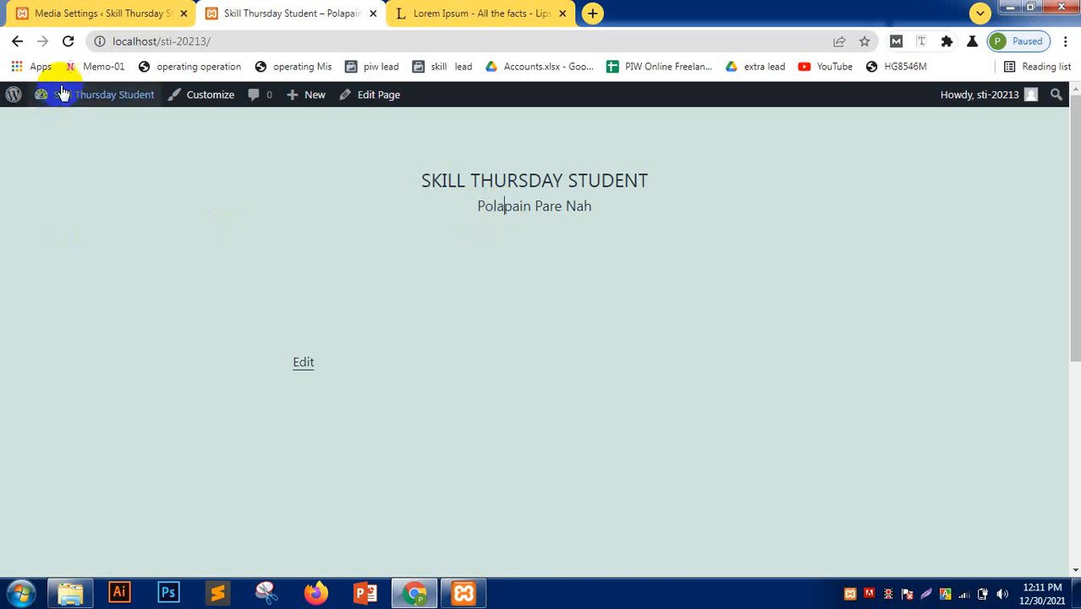
click(74, 15)
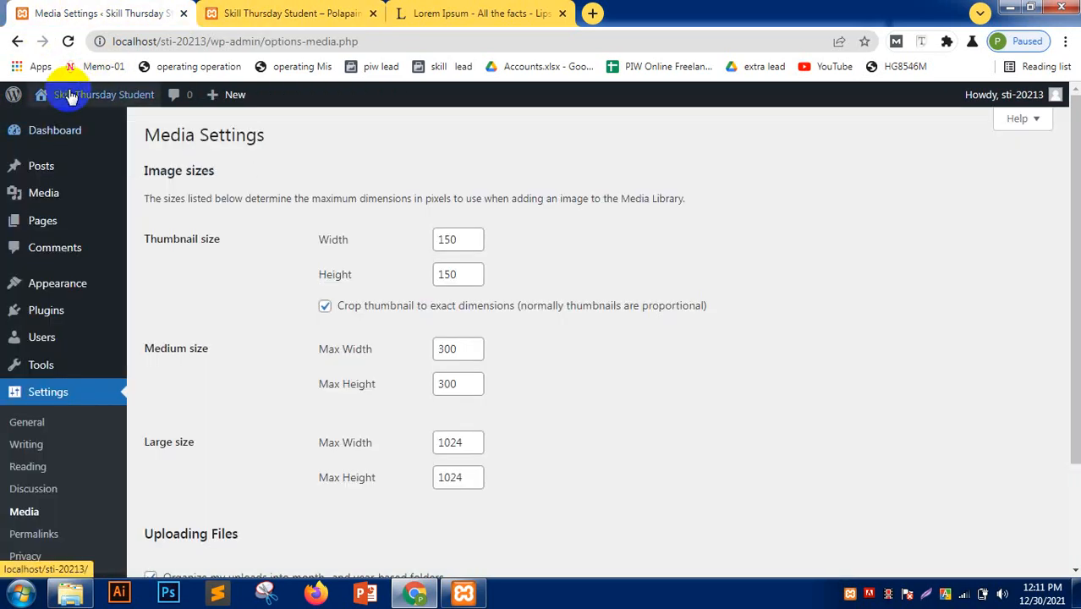
mouse_move(71, 97)
right_click(74, 129)
click(110, 132)
click(453, 12)
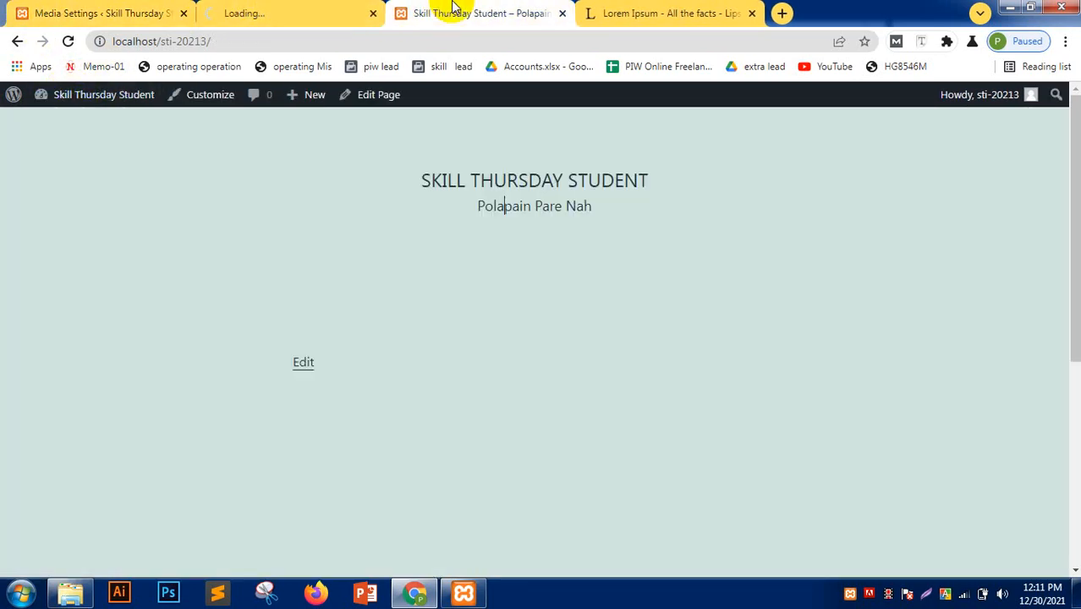
click(559, 16)
click(330, 18)
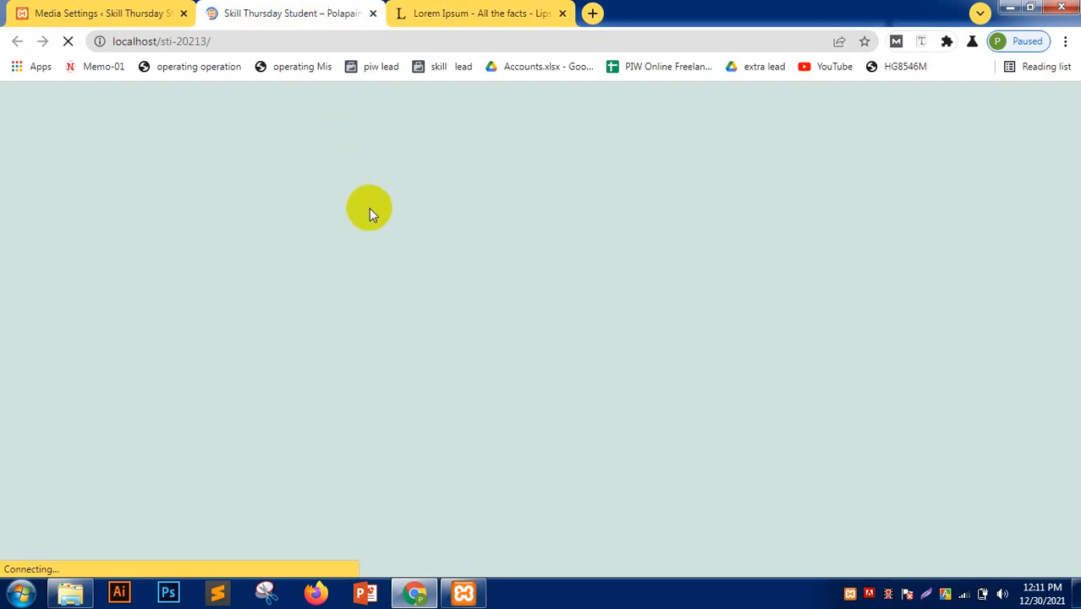
scroll(306, 280, down, 1)
scroll(305, 280, up, 1)
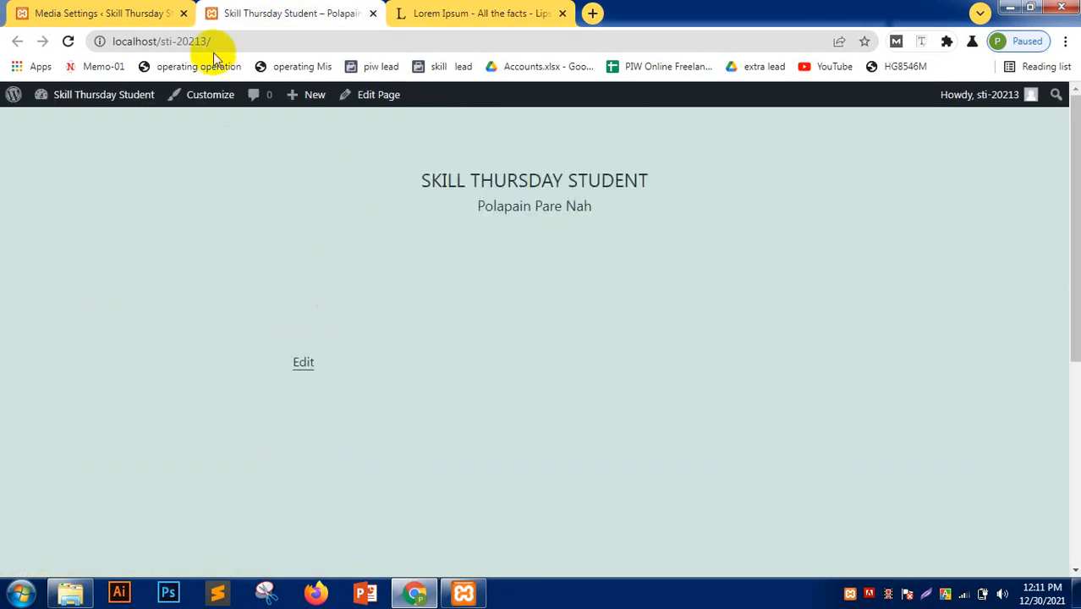
click(213, 41)
click(213, 40)
text(bl)
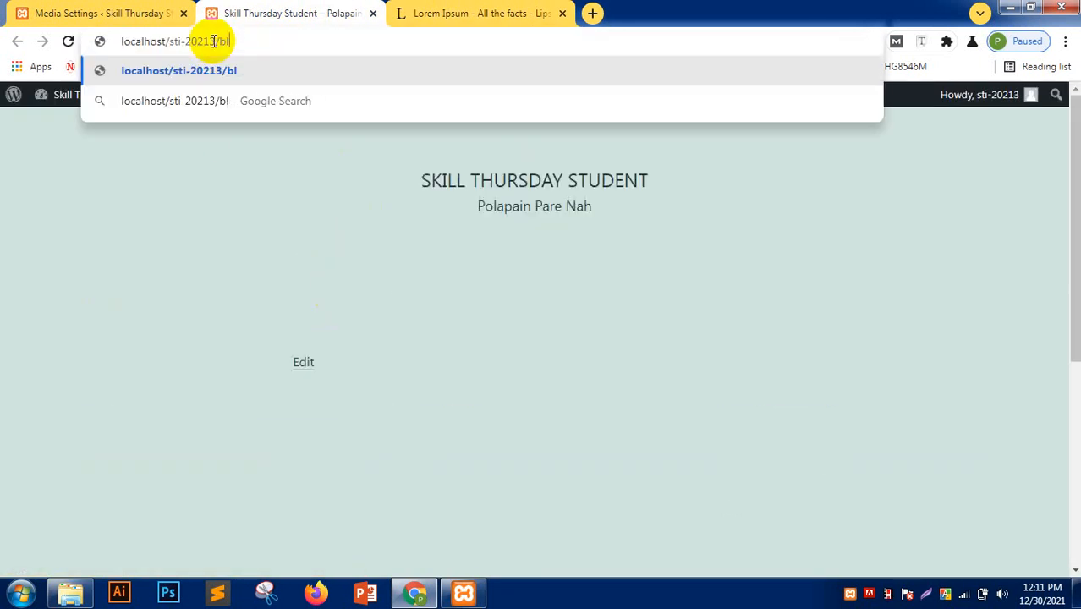
text(og)
key(Return)
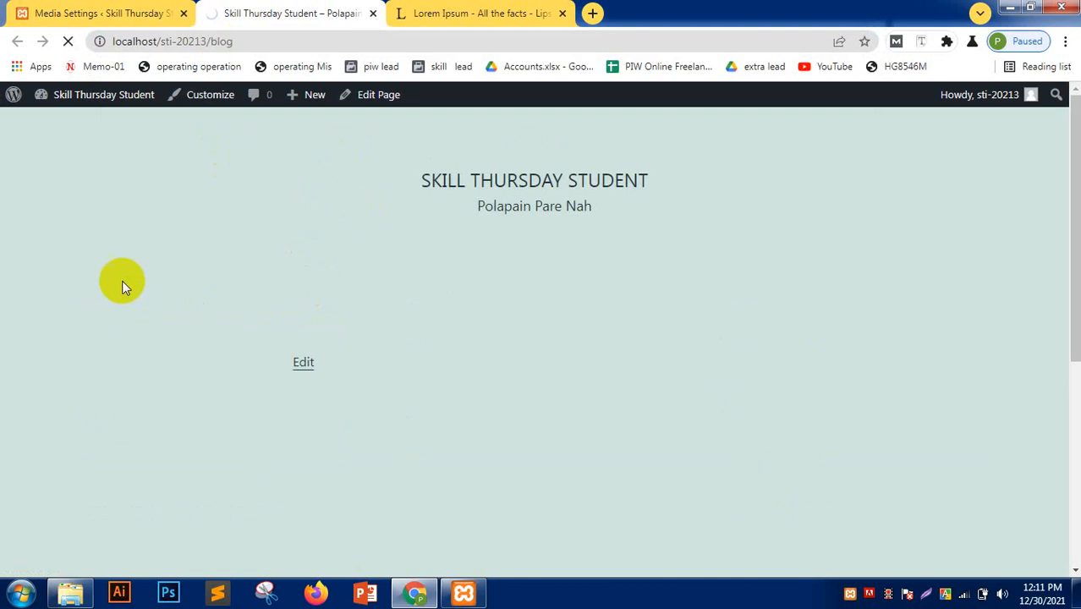
scroll(114, 291, down, 5)
scroll(114, 291, up, 5)
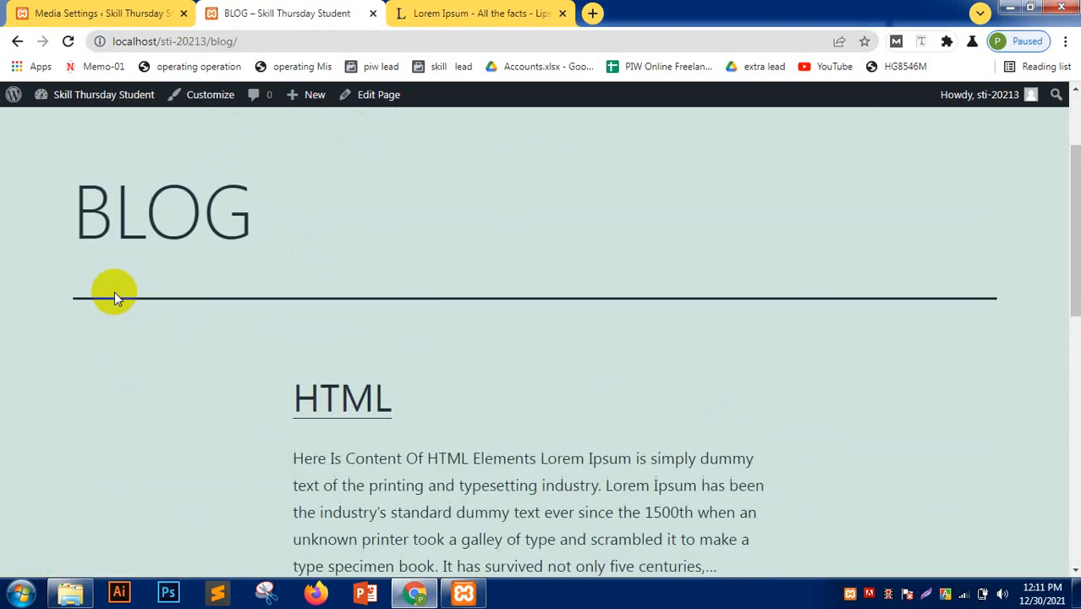
scroll(175, 321, down, 3)
scroll(115, 335, up, 5)
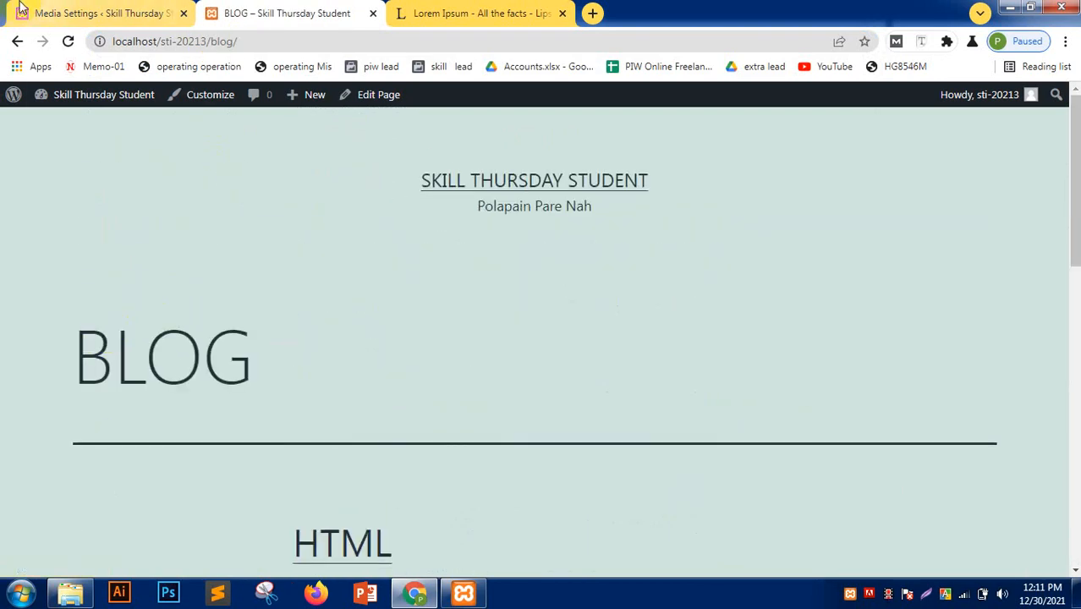
click(15, 42)
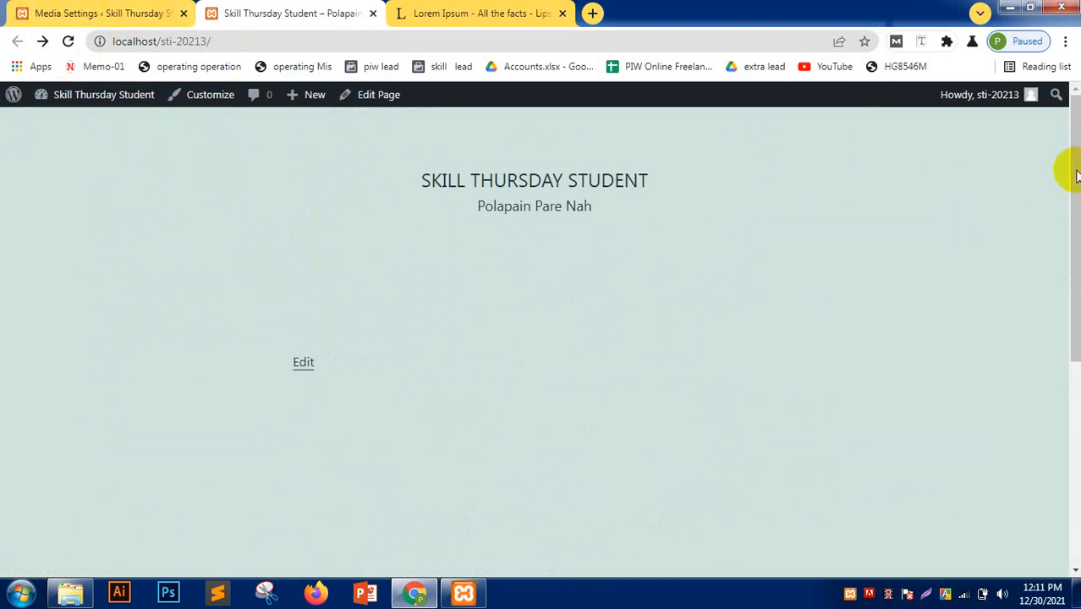
- Under Appearance > Menus, create 'Primary Menu' with the Primary menu location ticked
click(53, 12)
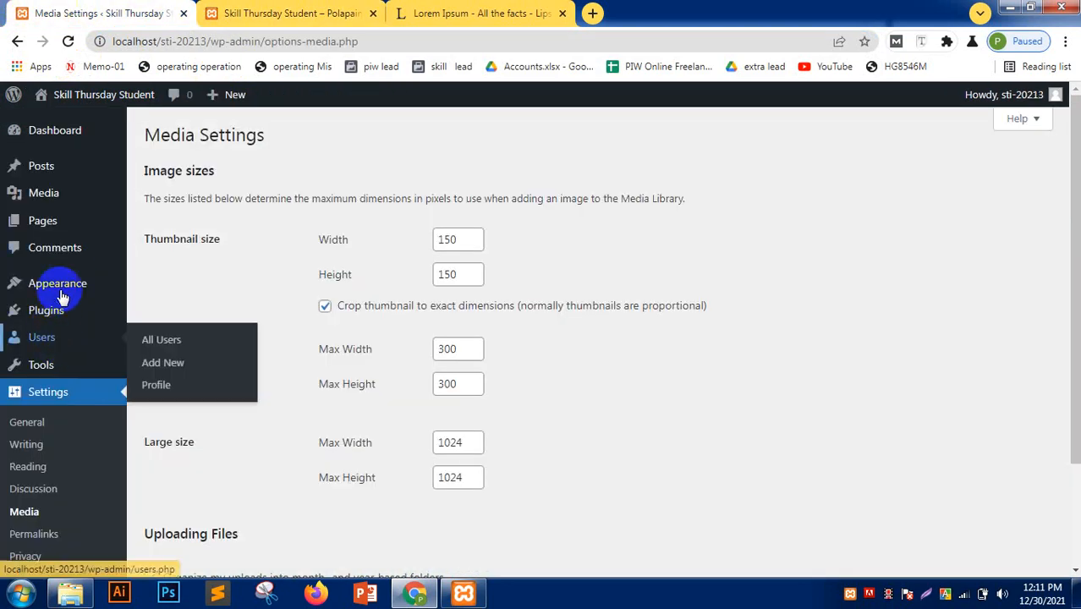
mouse_move(64, 283)
click(154, 353)
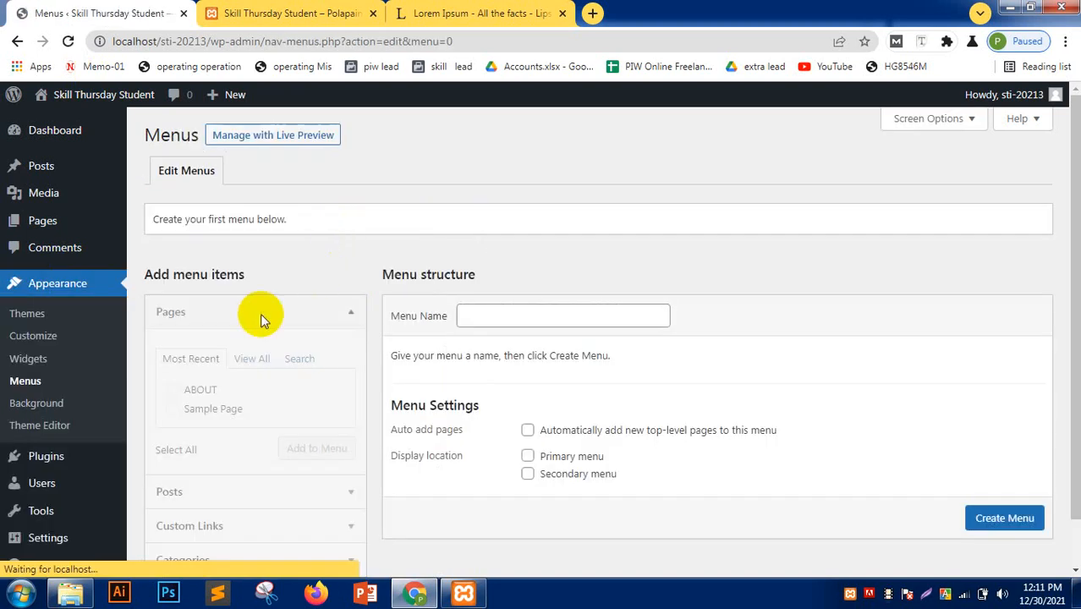
scroll(261, 318, down, 1)
click(488, 261)
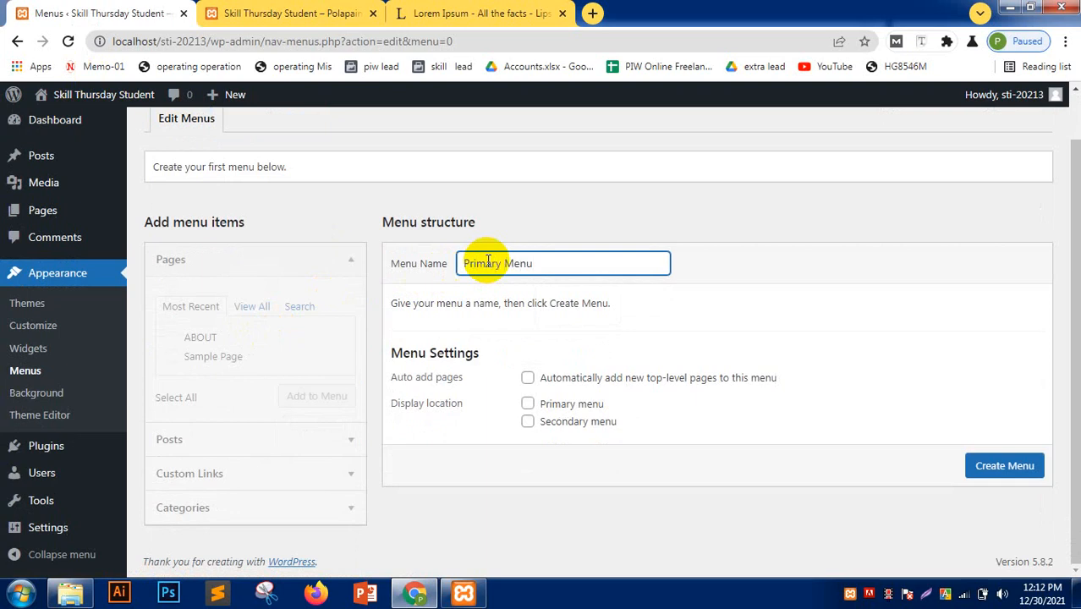
click(528, 403)
click(1019, 466)
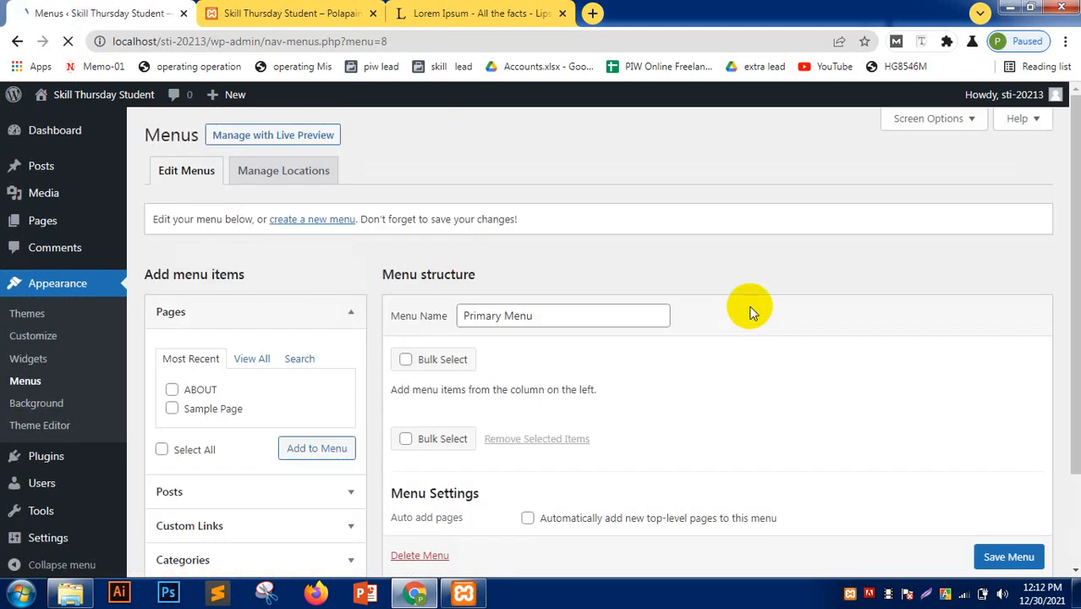
scroll(203, 406, down, 1)
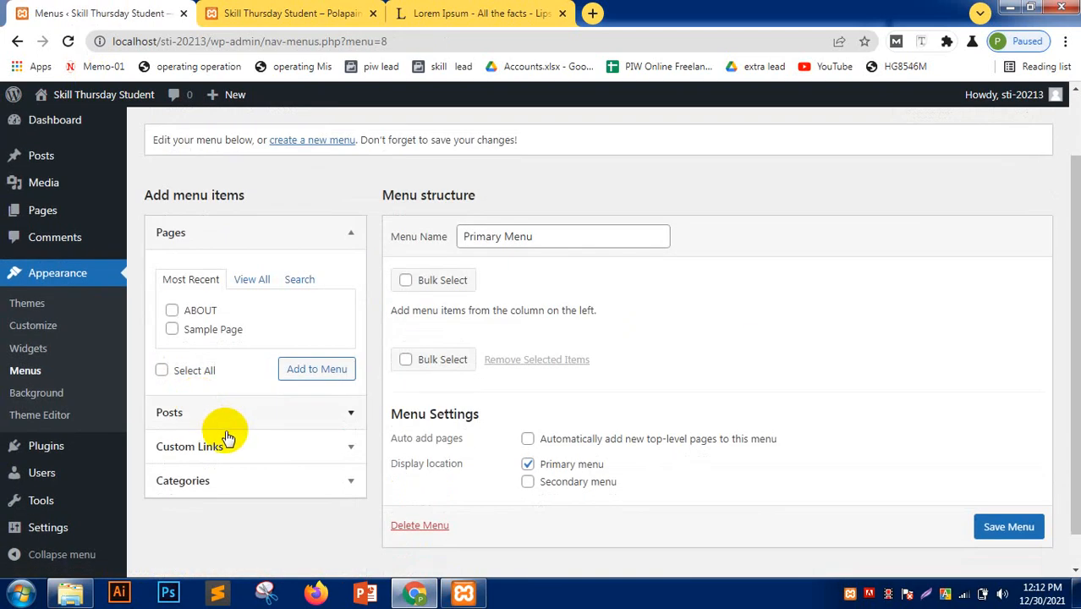
- From the View All pages list, add HOME, BLOG and ABOUT to the Primary Menu
click(173, 310)
click(172, 330)
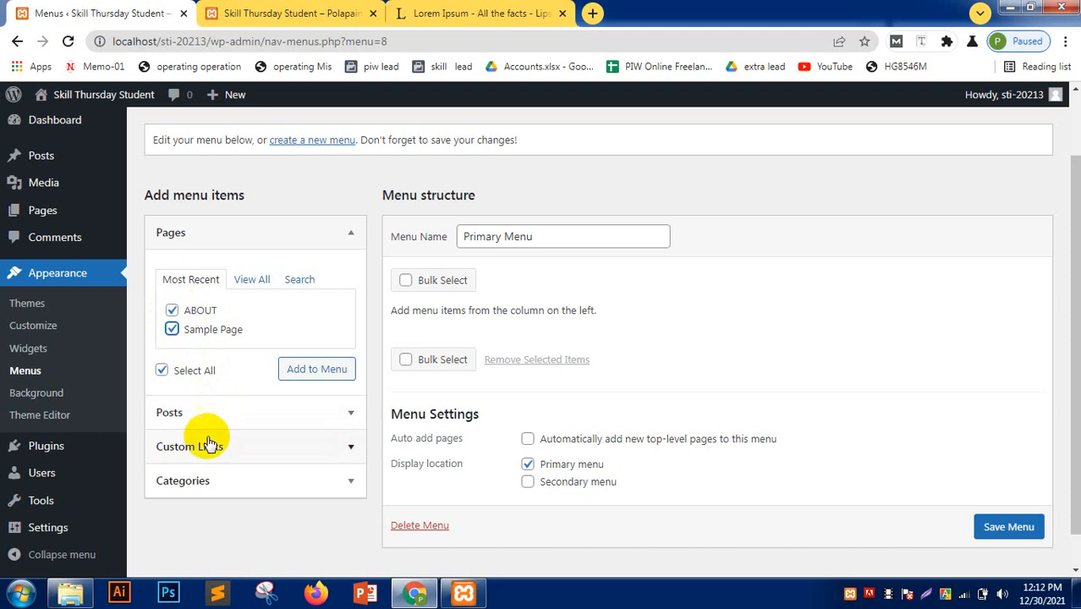
click(247, 284)
click(173, 310)
click(172, 329)
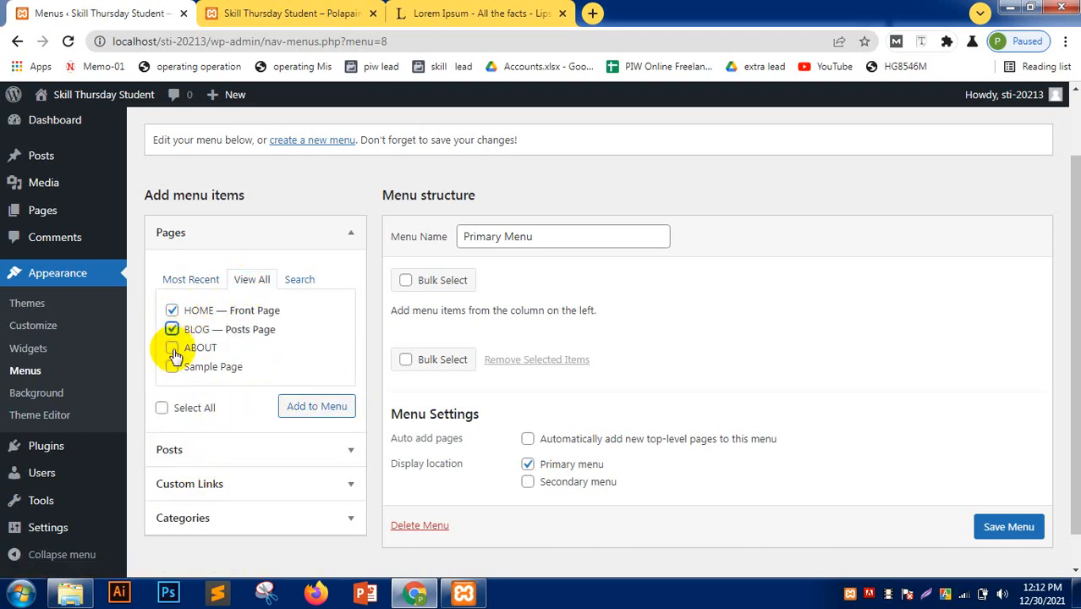
click(173, 348)
click(172, 367)
click(191, 281)
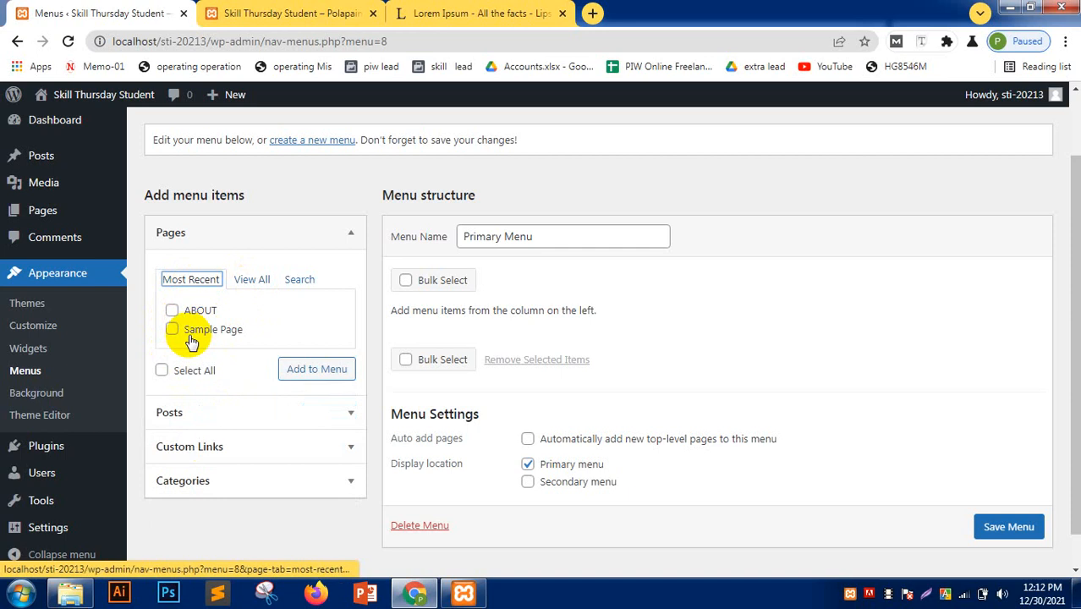
click(251, 285)
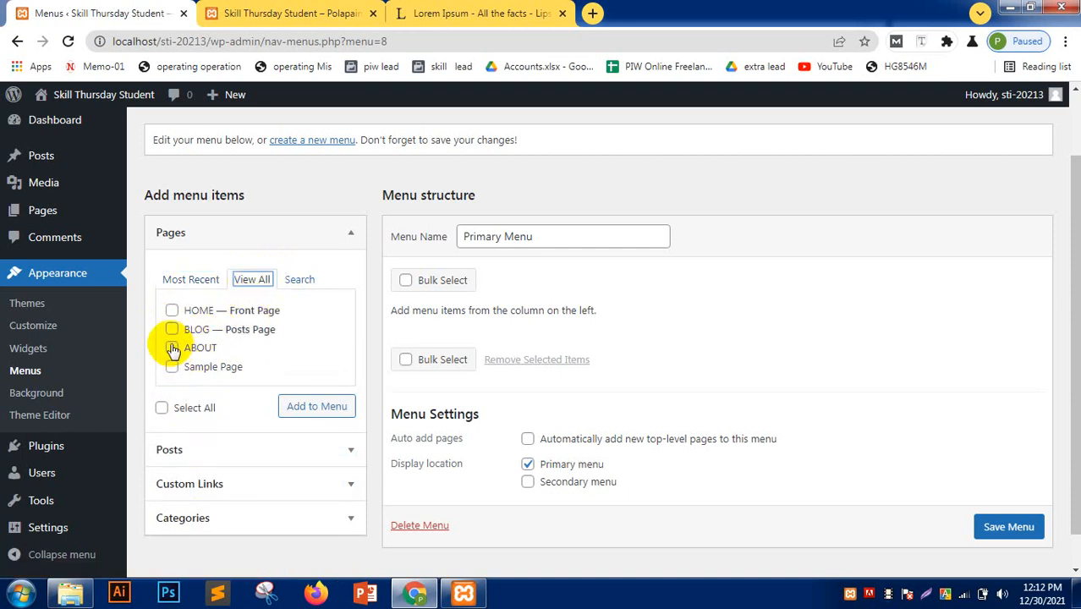
click(172, 348)
click(172, 329)
click(174, 308)
click(343, 406)
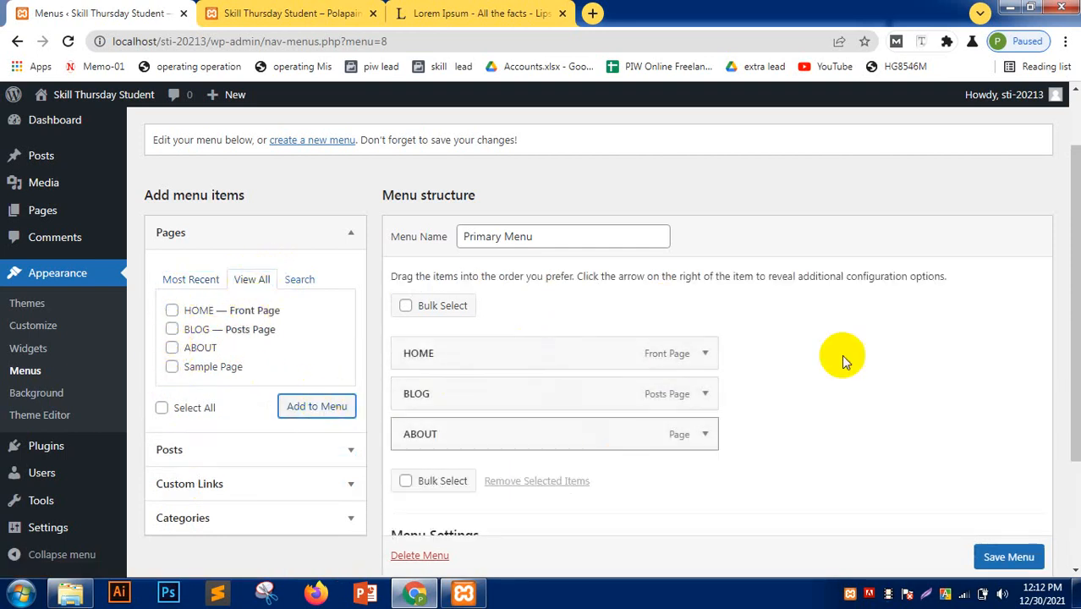
- Save the Primary Menu and return to the site's front page
scroll(841, 353, down, 3)
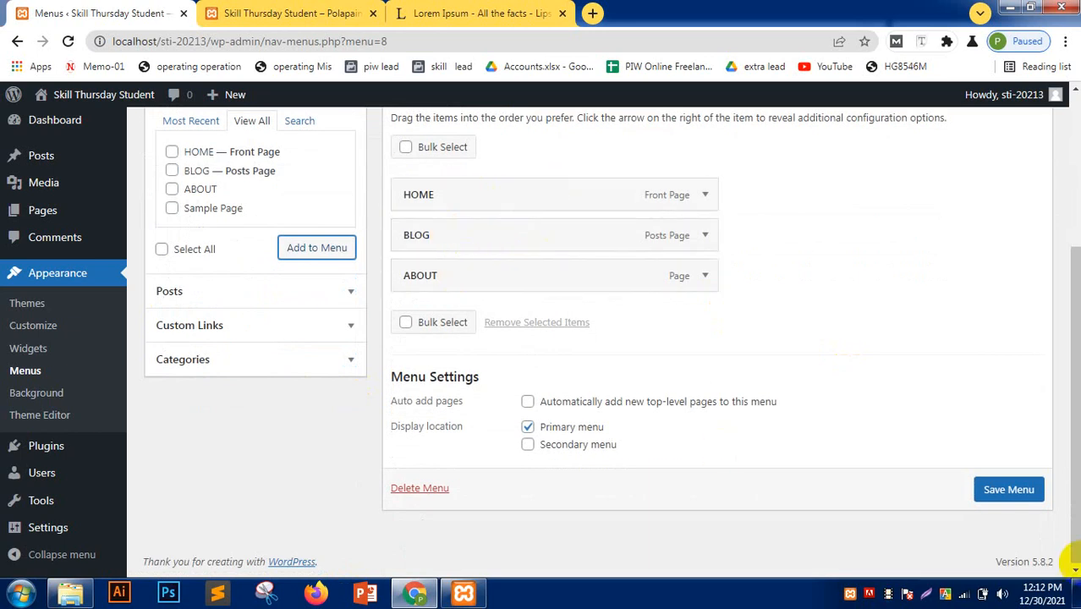
click(992, 490)
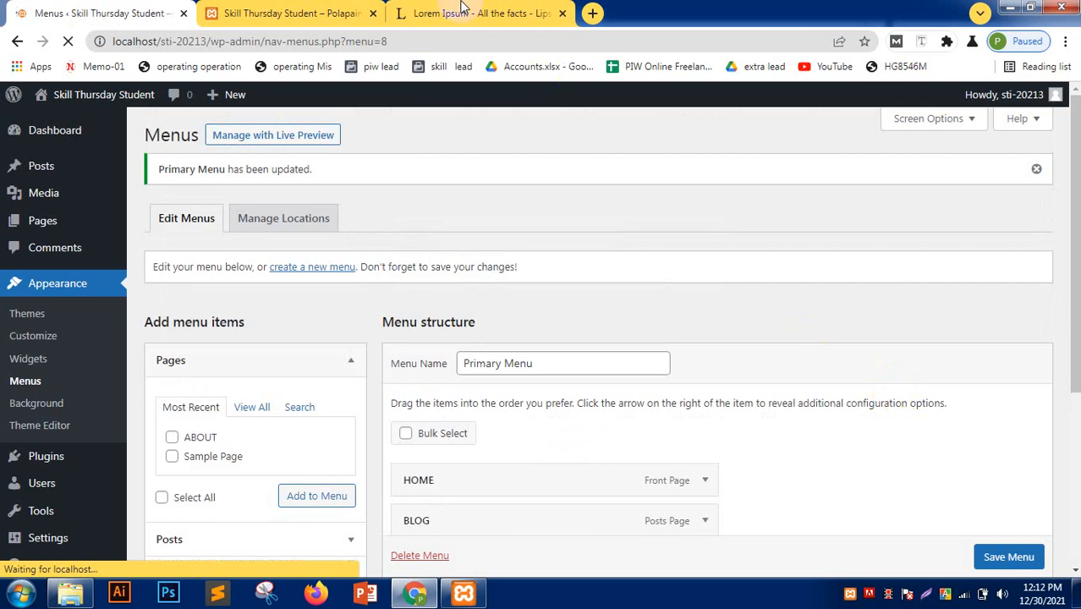
click(338, 11)
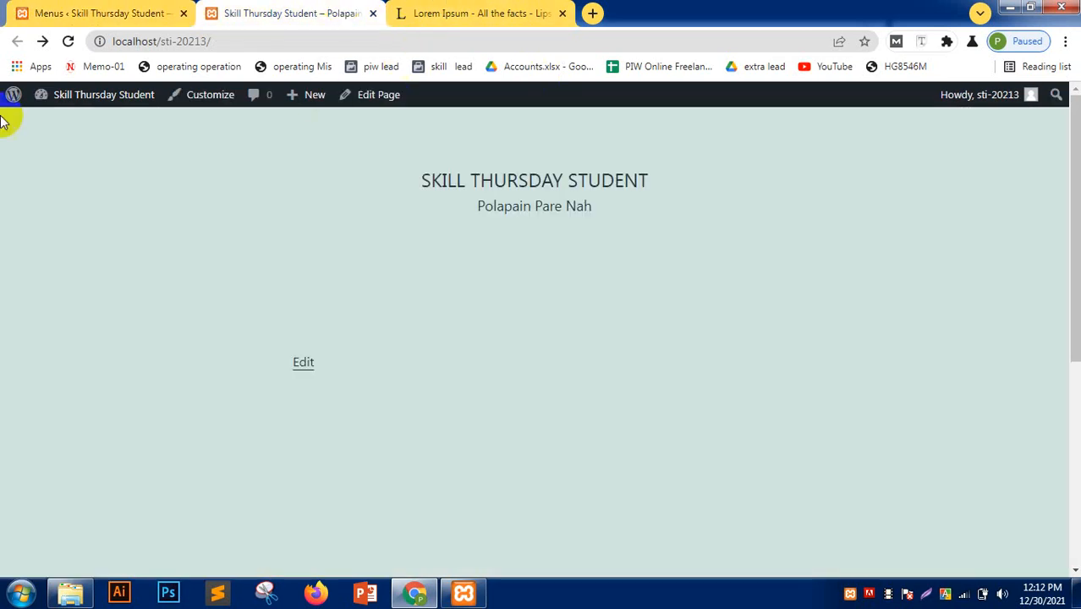
- Drag the menu items into the order ABOUT, BLOG, HOME and save the menu
click(70, 43)
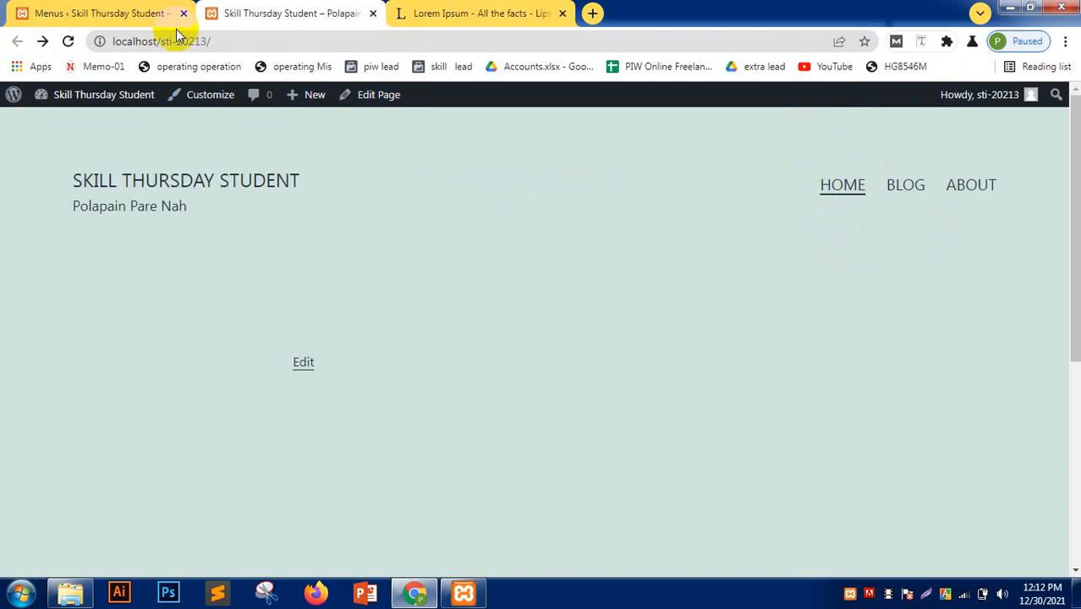
click(126, 13)
scroll(545, 295, down, 2)
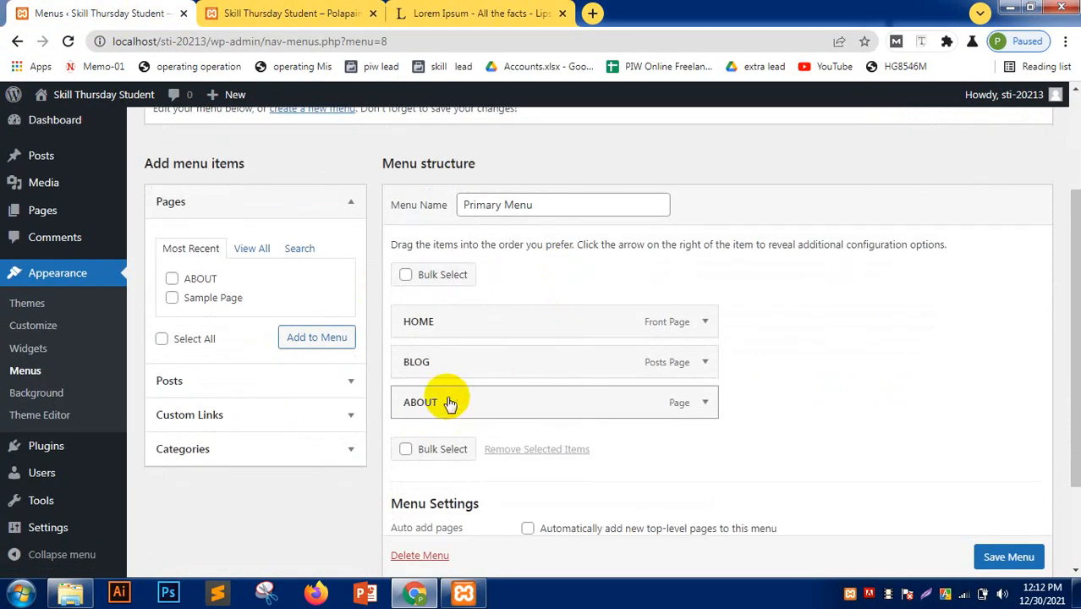
drag(437, 406, 425, 308)
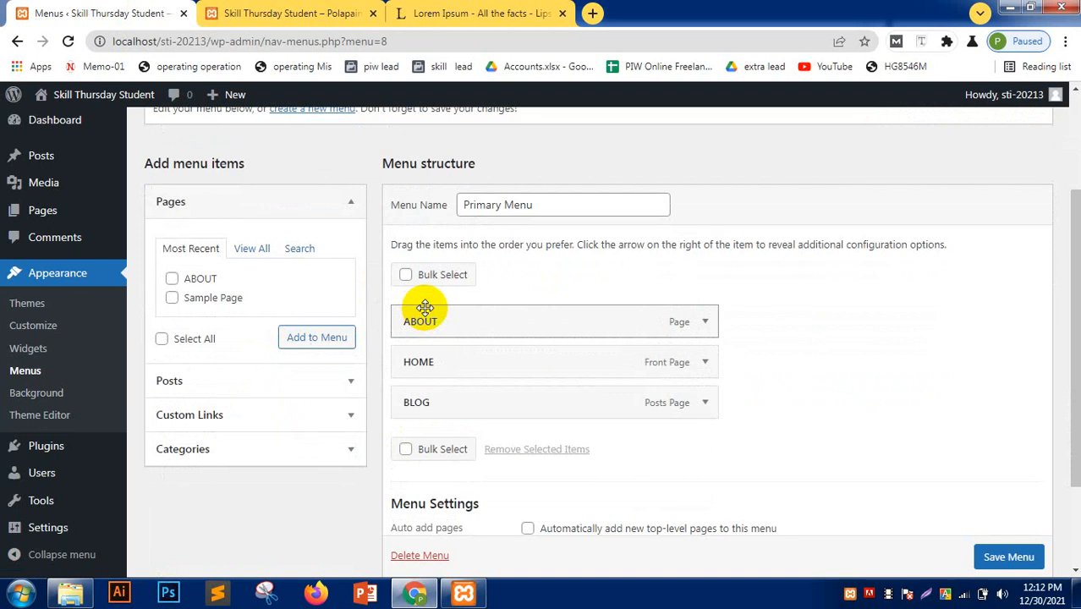
drag(436, 364, 428, 422)
click(982, 554)
- Reload the live site to confirm the ABOUT, BLOG, HOME navigation order
scroll(936, 512, down, 1)
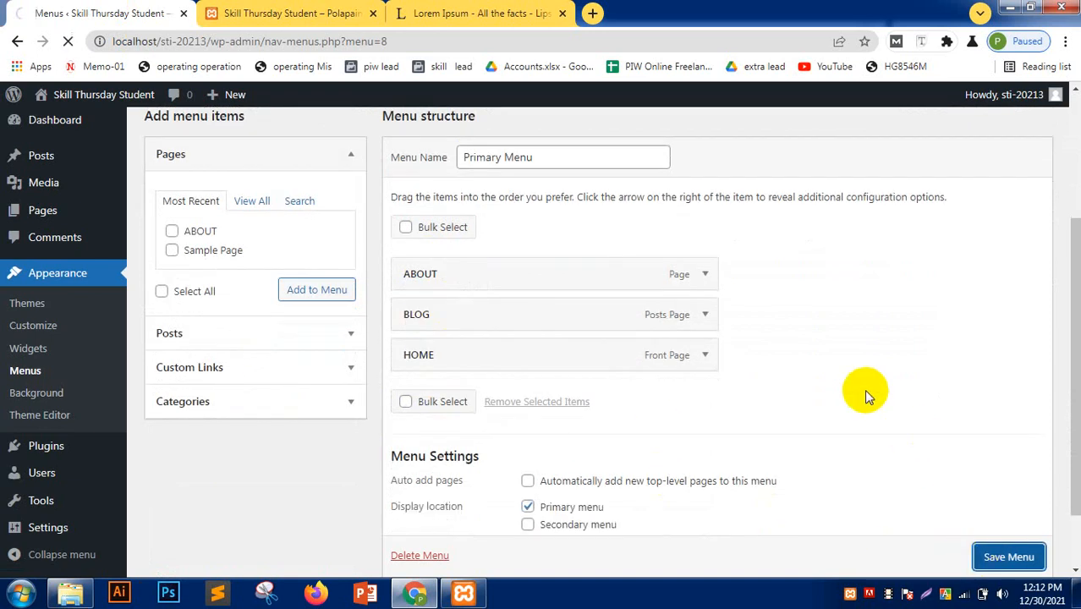
click(288, 13)
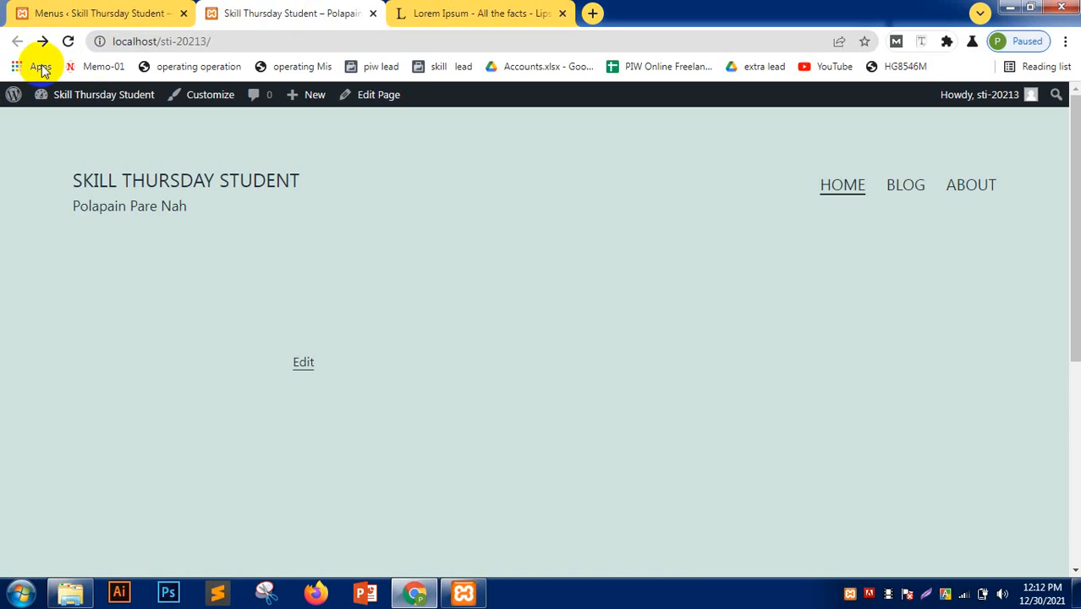
click(68, 40)
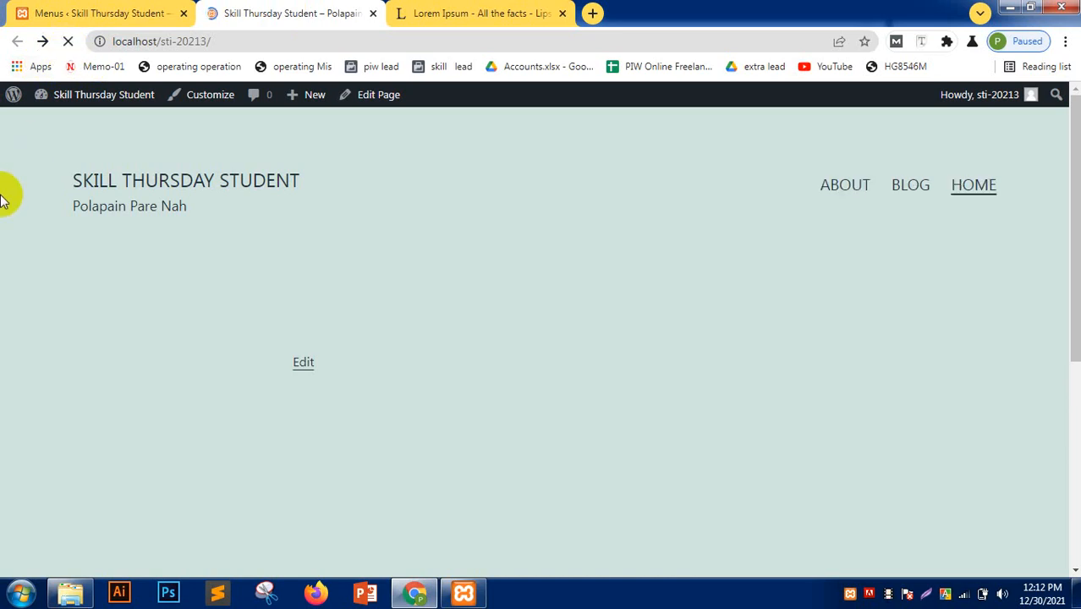
click(47, 12)
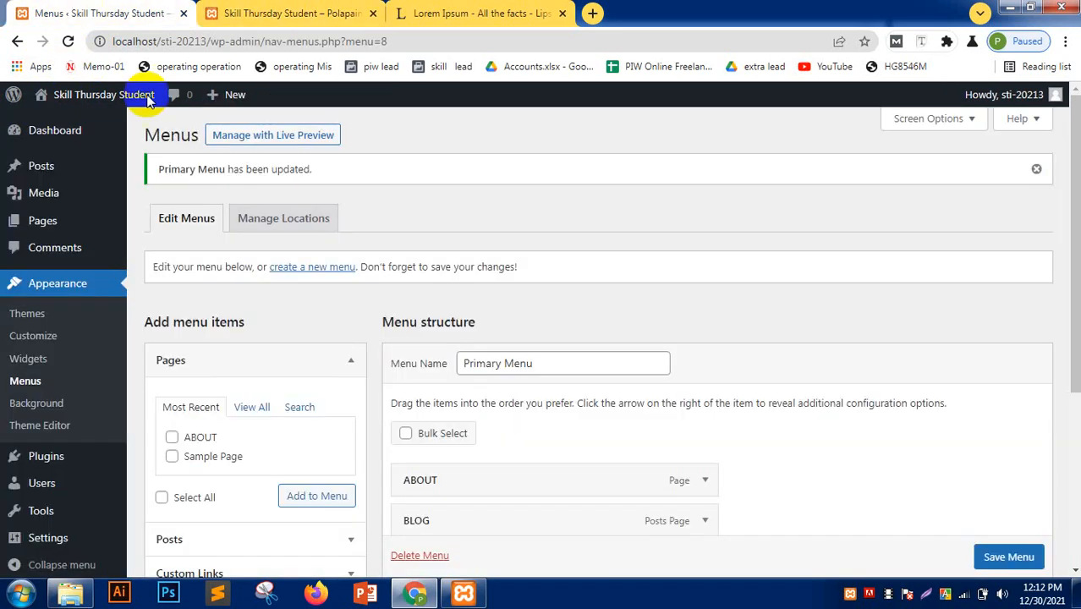
- Move HOME to the top, nest ABOUT under it as a sub item, and save
scroll(457, 338, down, 3)
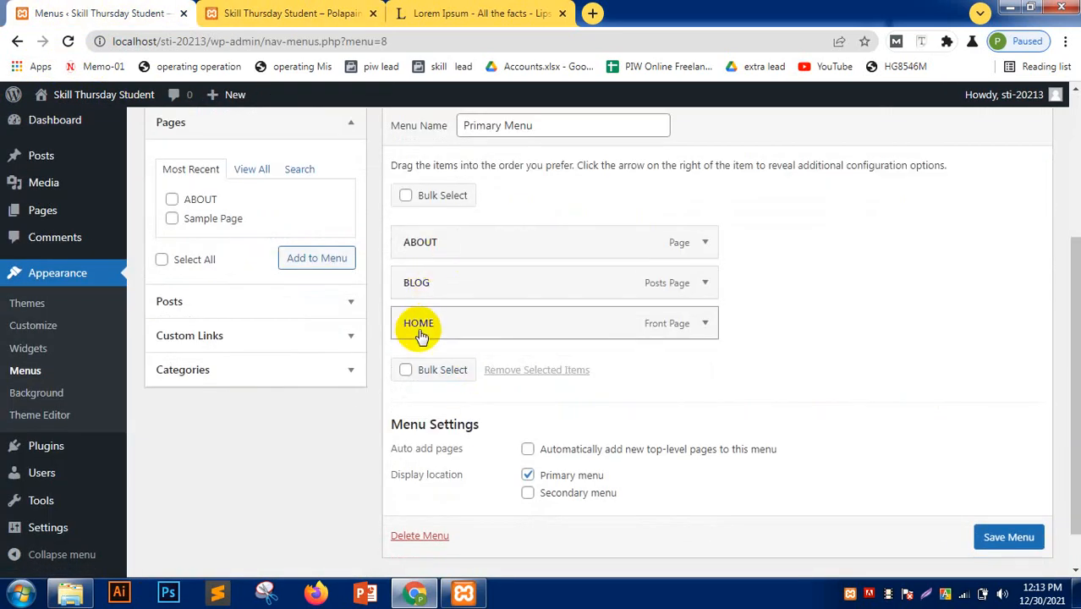
drag(422, 331, 399, 234)
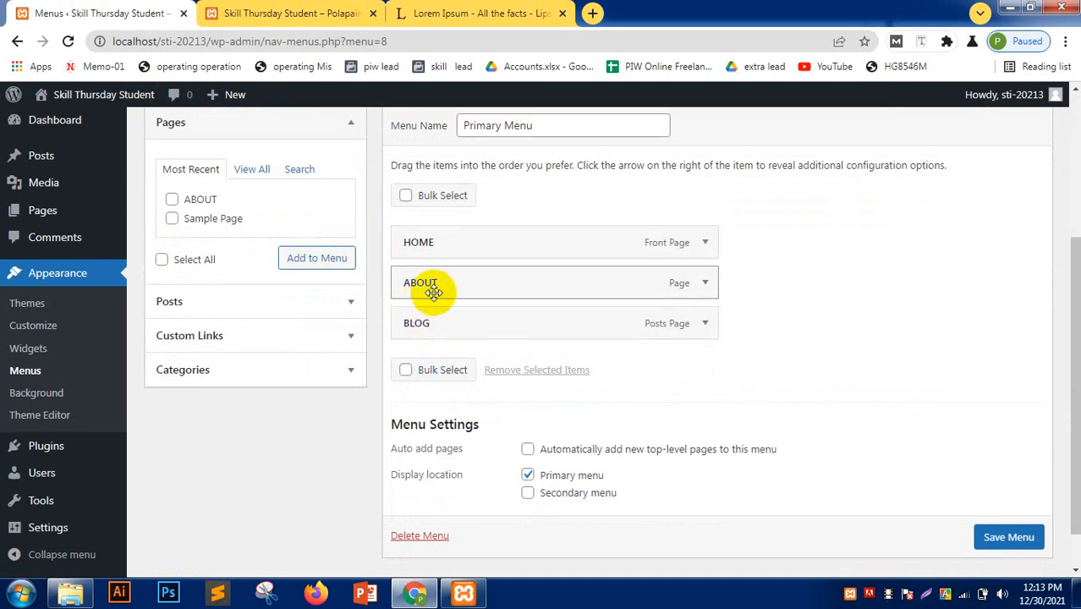
drag(448, 294, 493, 326)
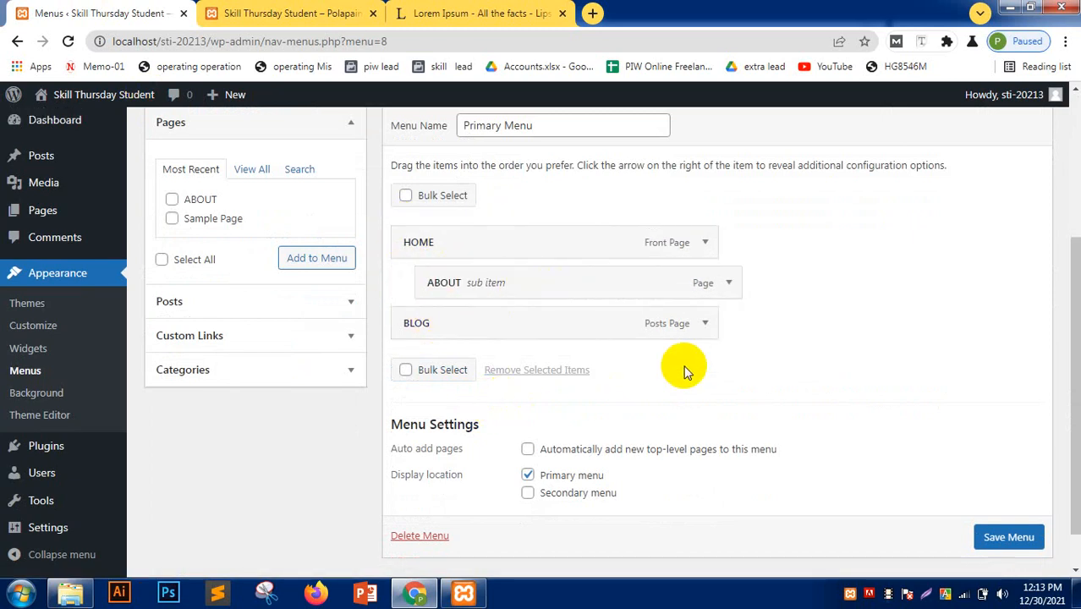
scroll(1008, 528, down, 1)
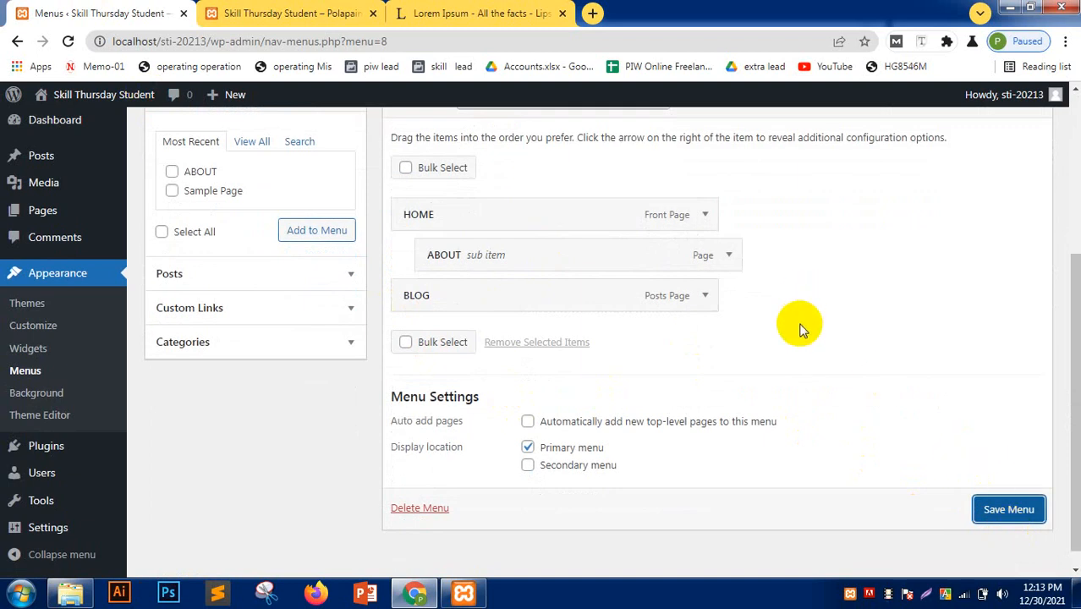
click(1012, 508)
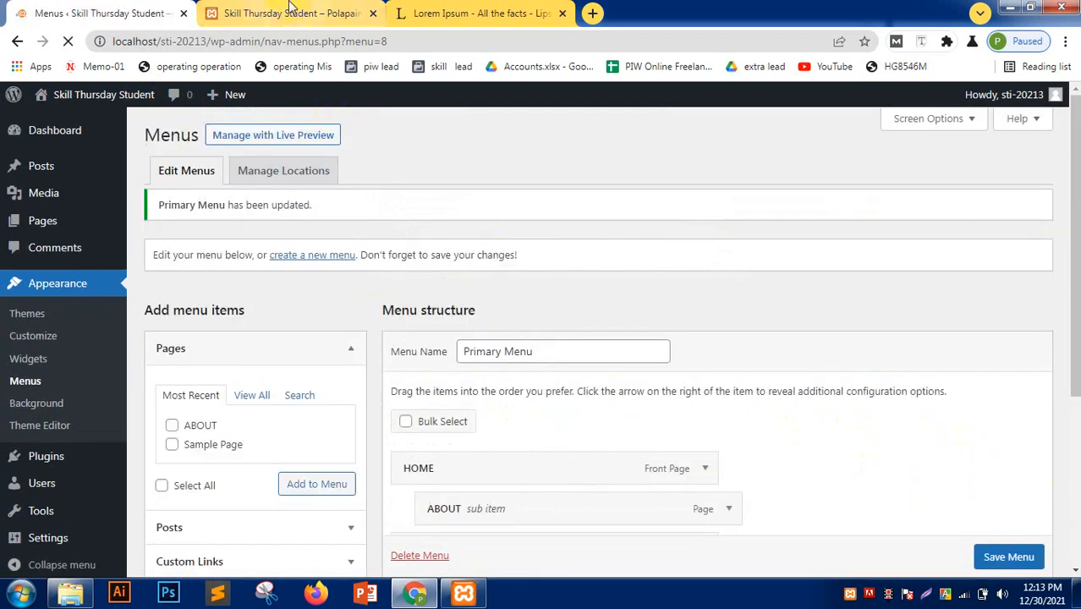
- Reload the live site and expand HOME's dropdown to reveal the ABOUT sub item
click(289, 11)
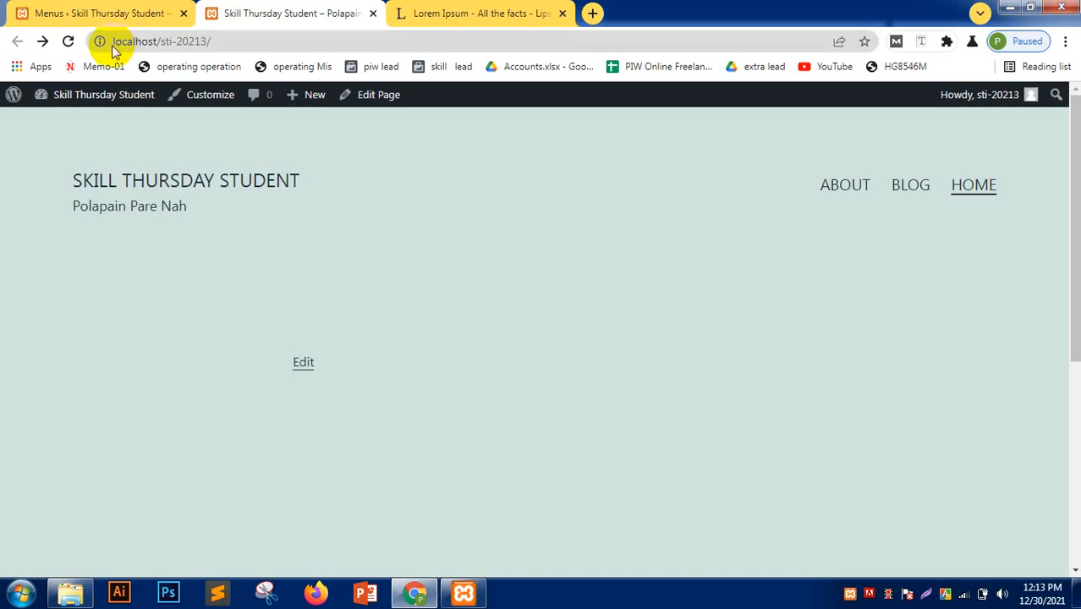
click(69, 41)
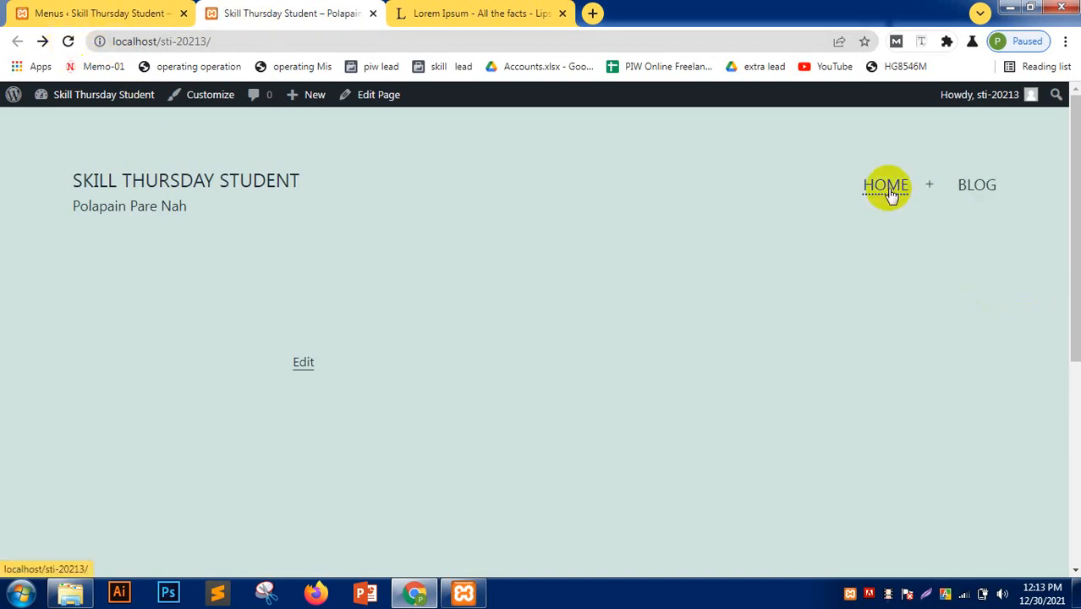
click(887, 185)
click(928, 186)
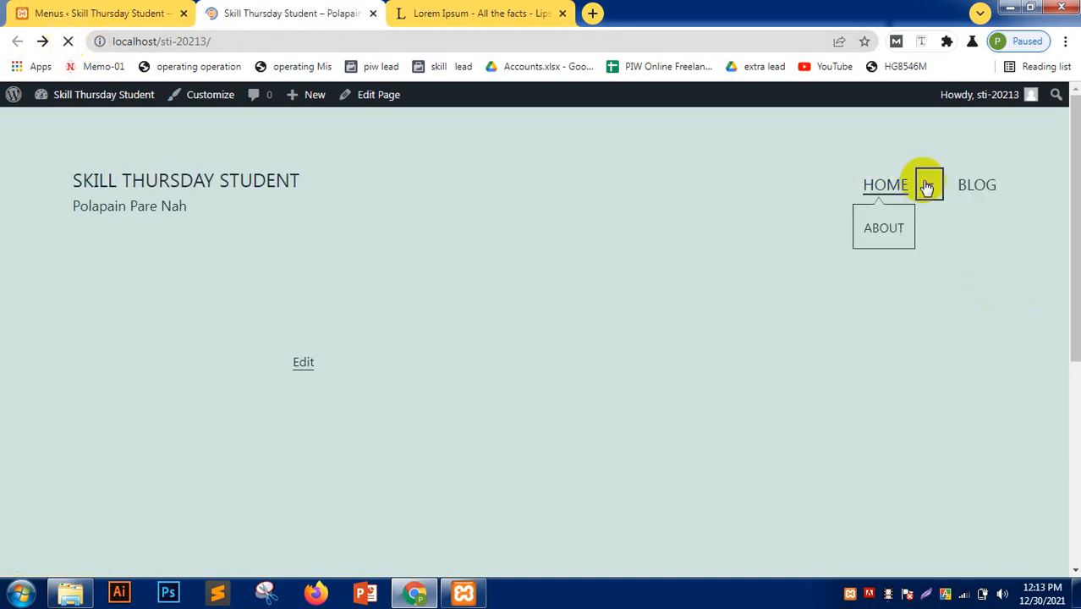
click(930, 185)
click(925, 186)
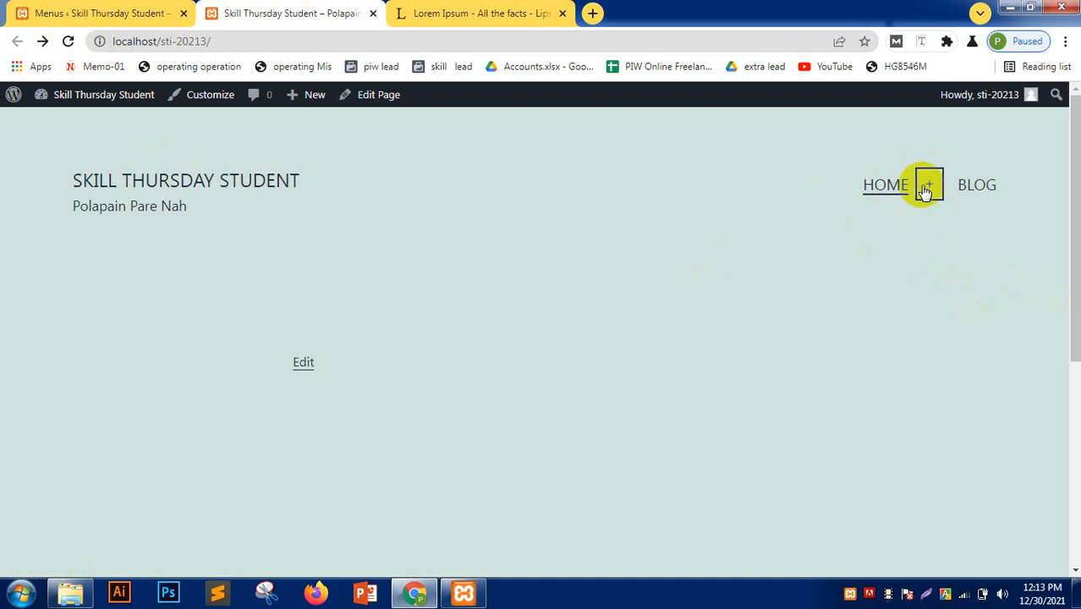
click(929, 185)
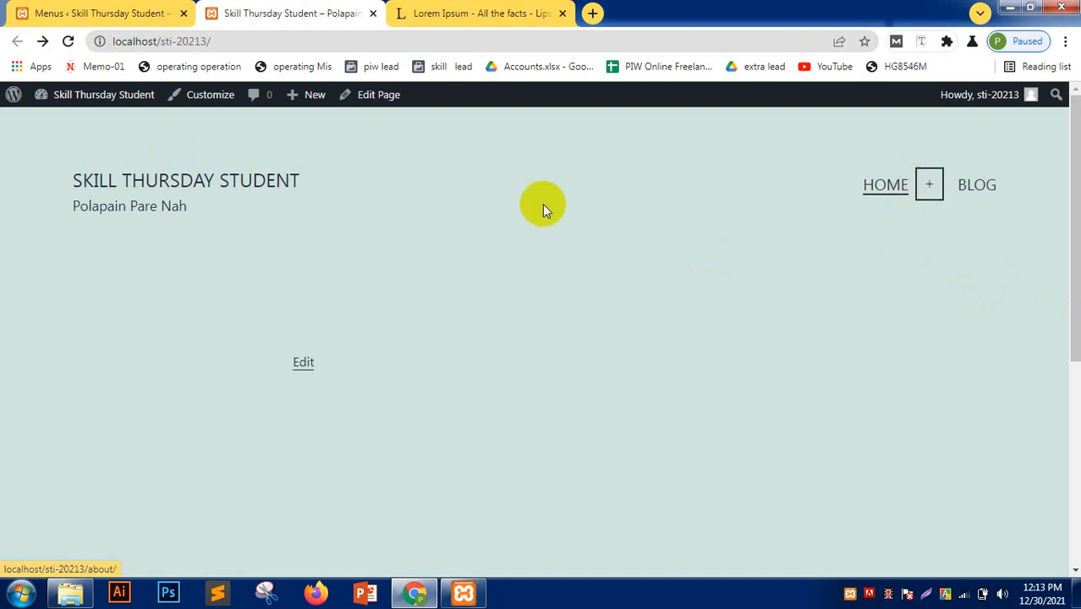
- Compare the menu editor with the live site header again, ending on the Themes page
click(116, 12)
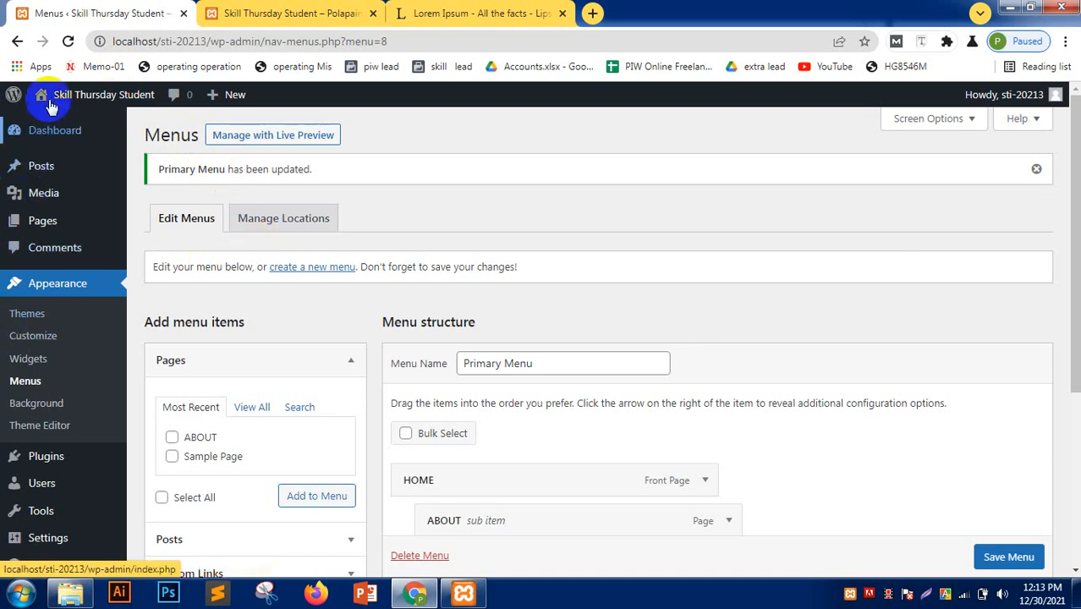
mouse_move(49, 140)
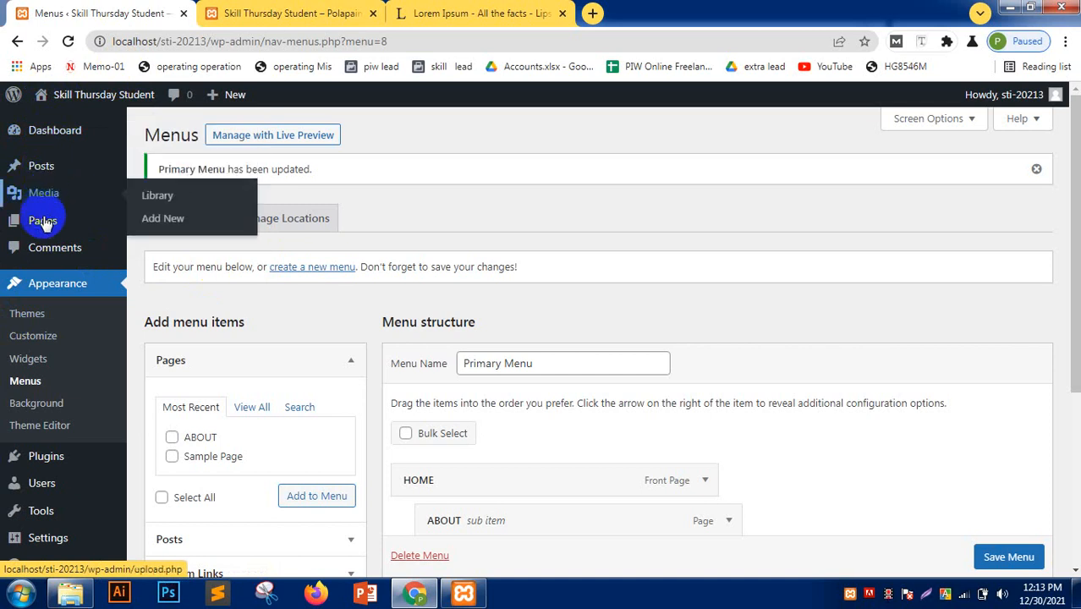
scroll(41, 279, down, 2)
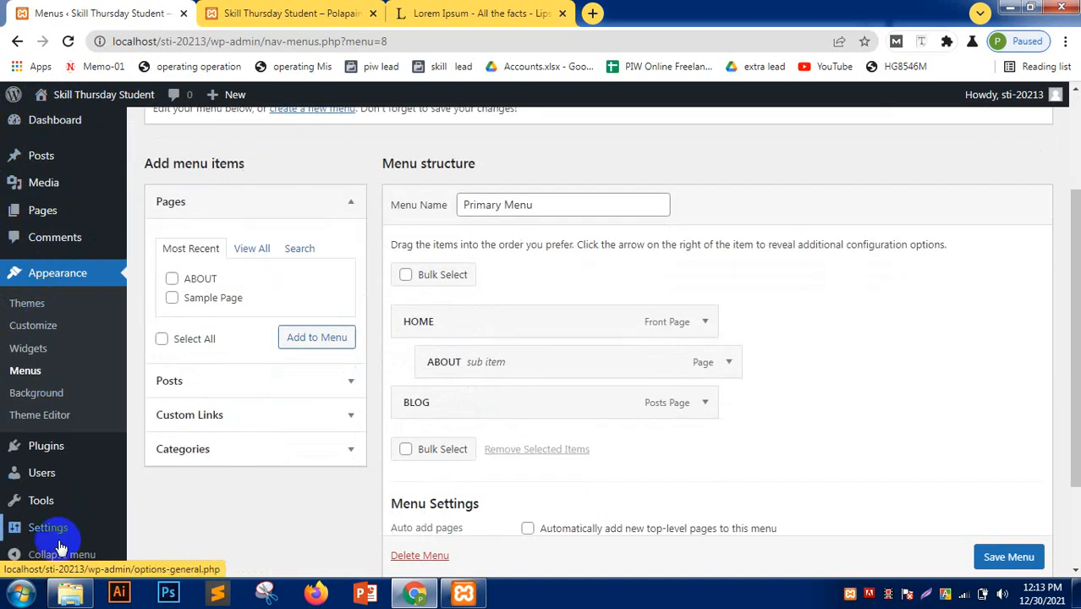
mouse_move(45, 539)
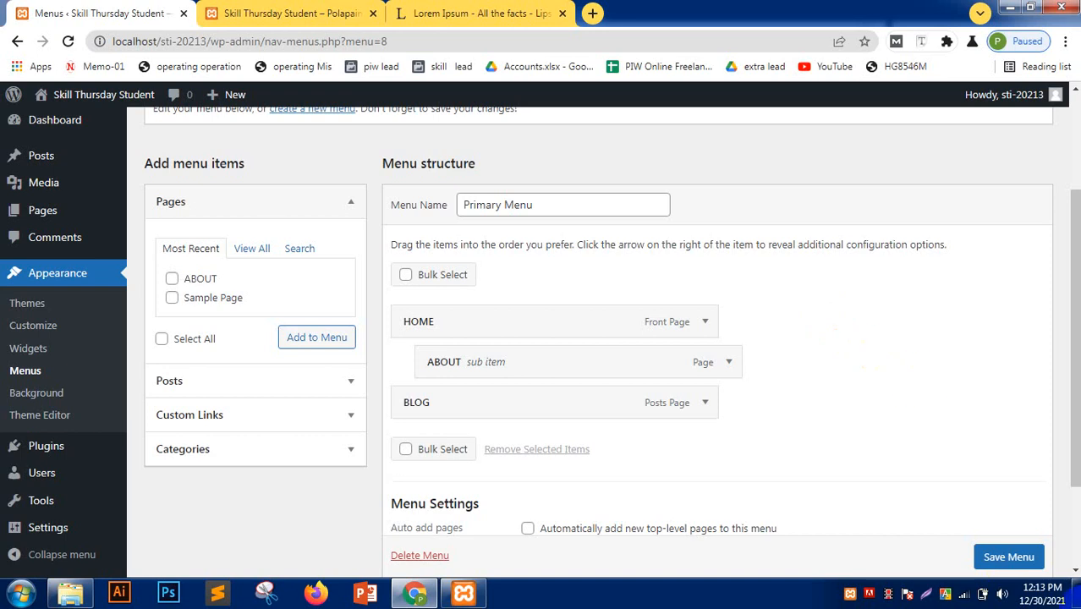
click(221, 13)
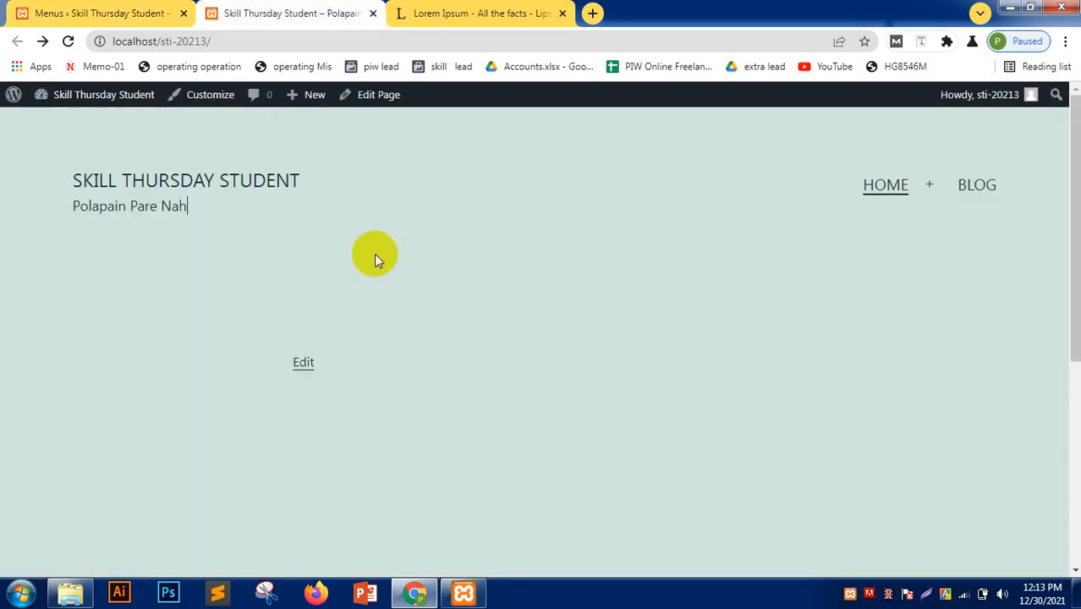
click(105, 12)
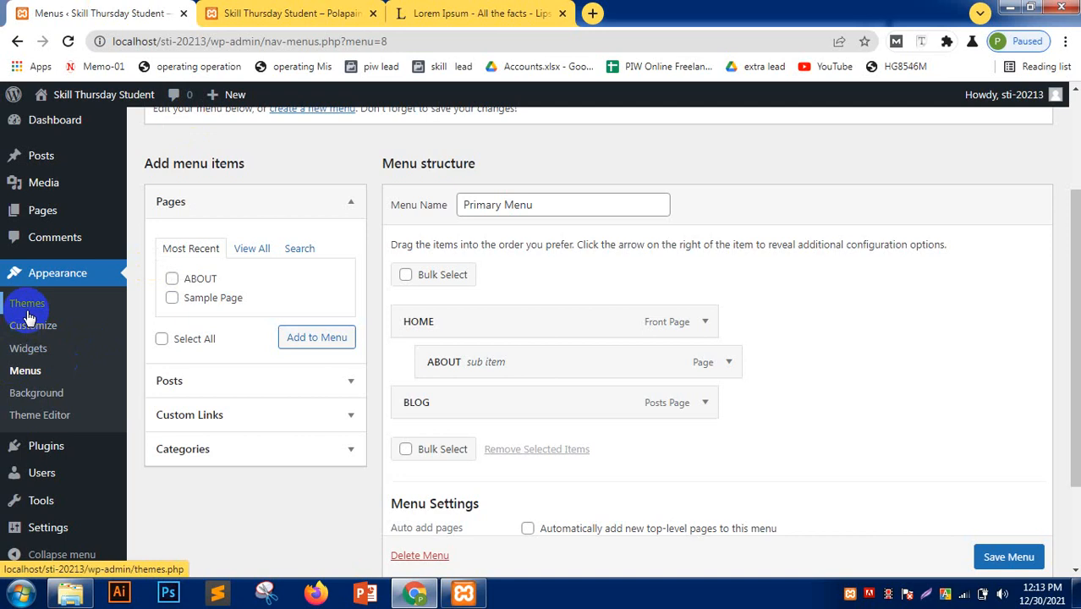
click(258, 12)
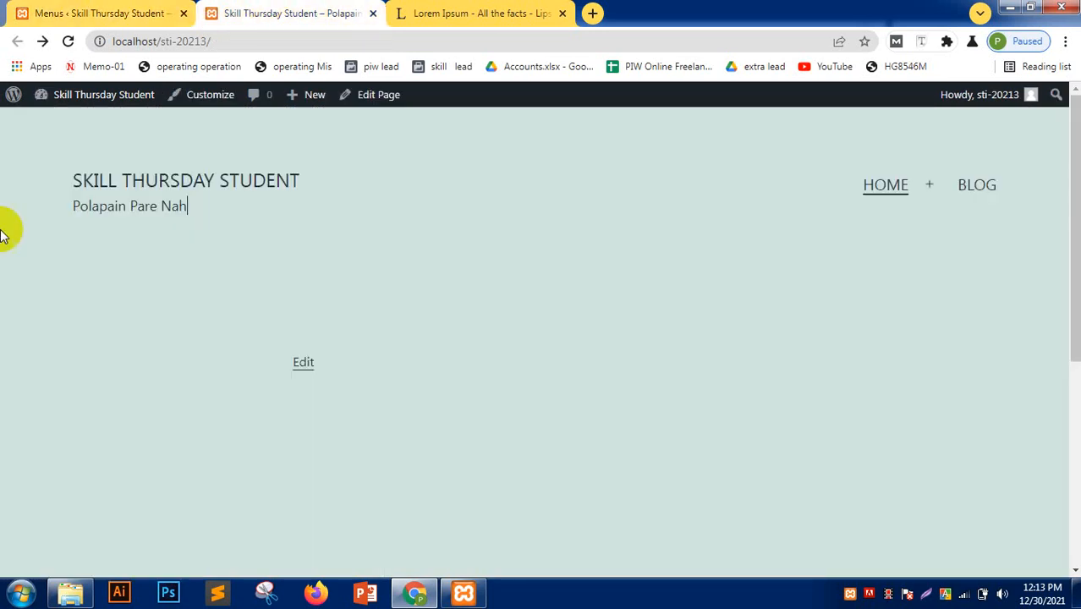
scroll(134, 288, down, 5)
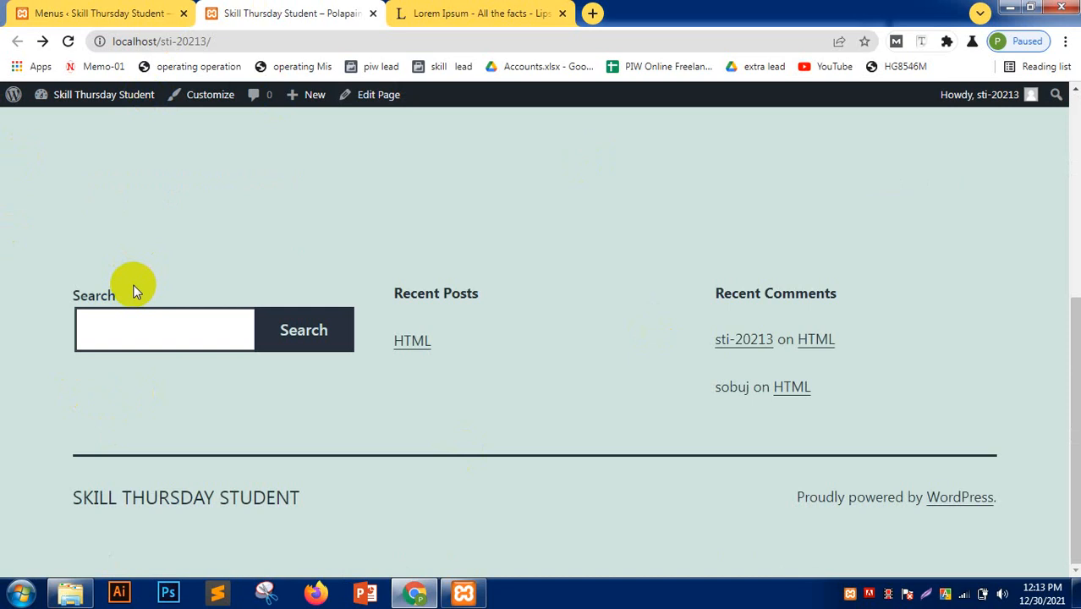
scroll(133, 292, up, 5)
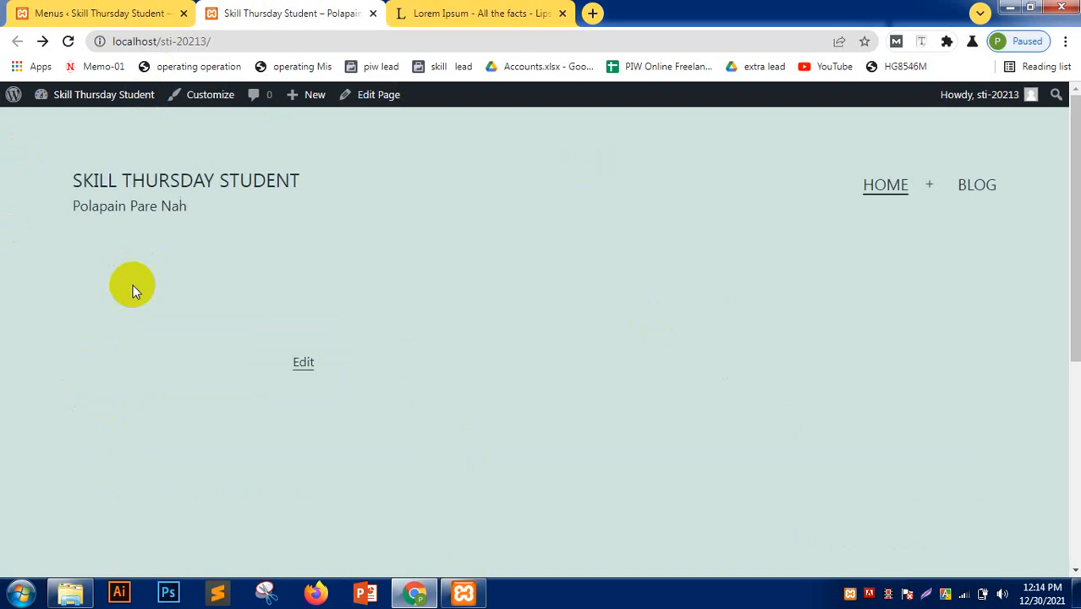
click(135, 18)
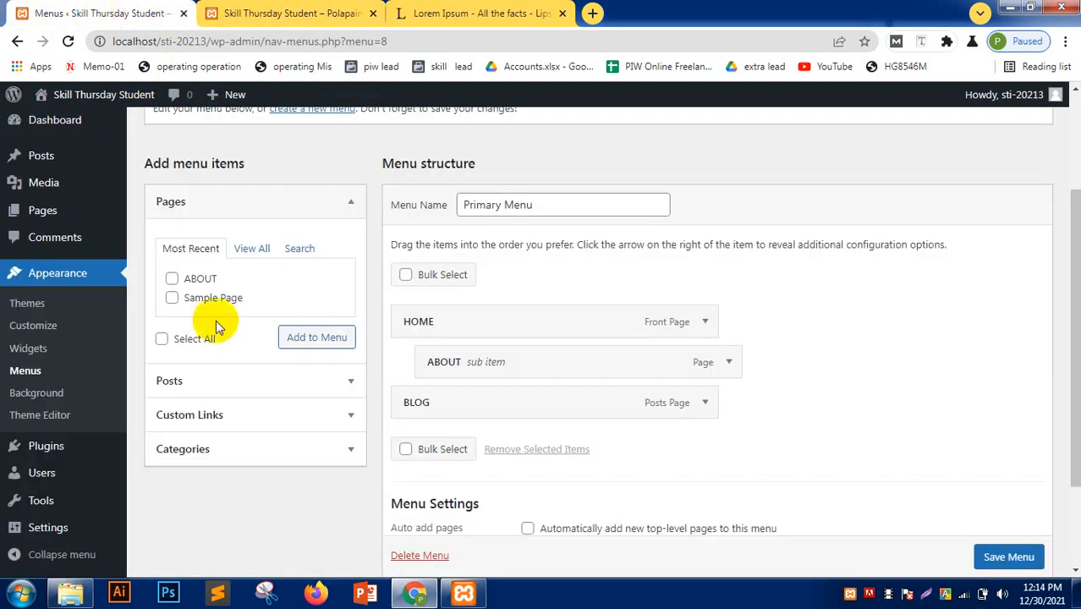
click(291, 9)
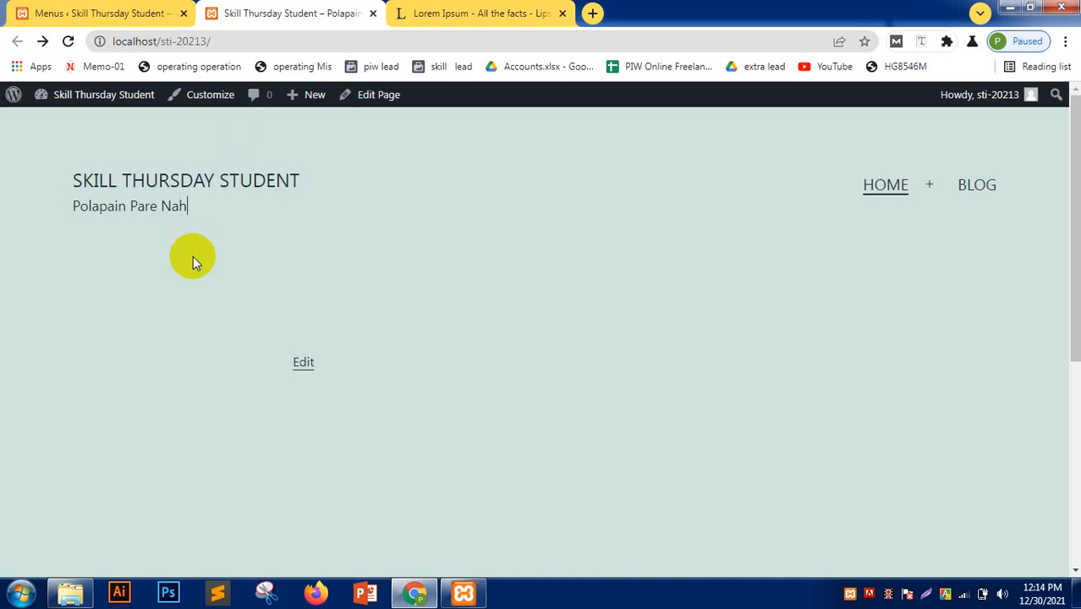
click(47, 12)
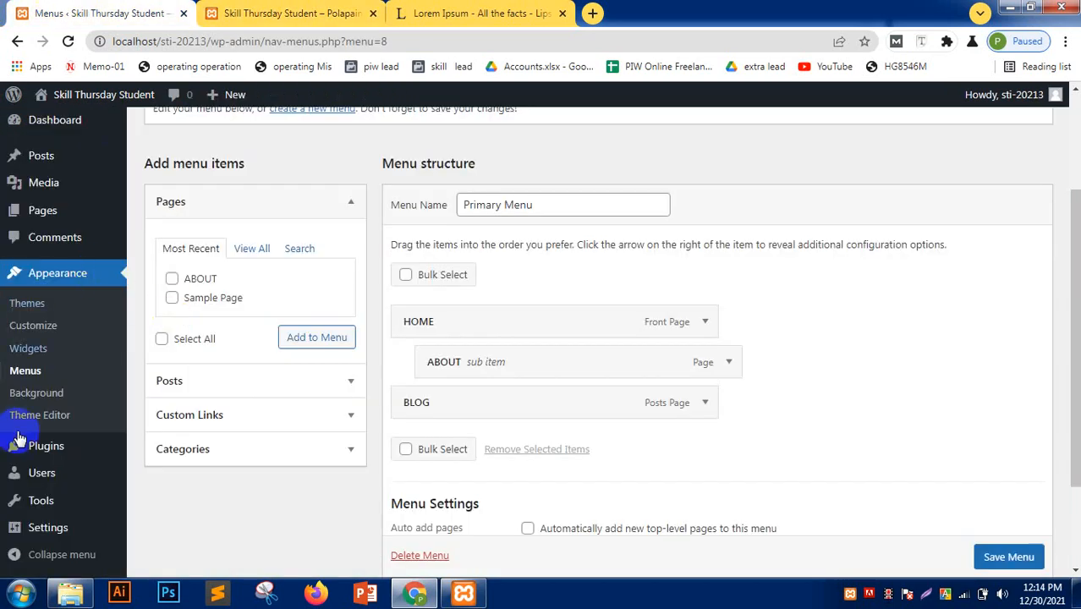
click(37, 303)
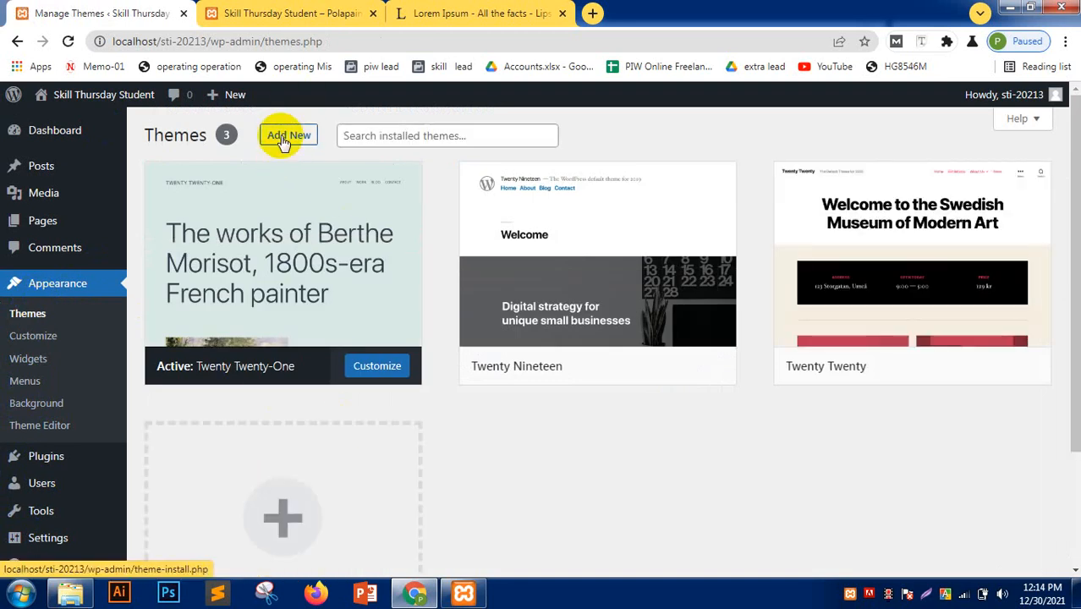
- Open Plugins in a new tab, select all plugins, and bulk-delete them
middle_click(48, 460)
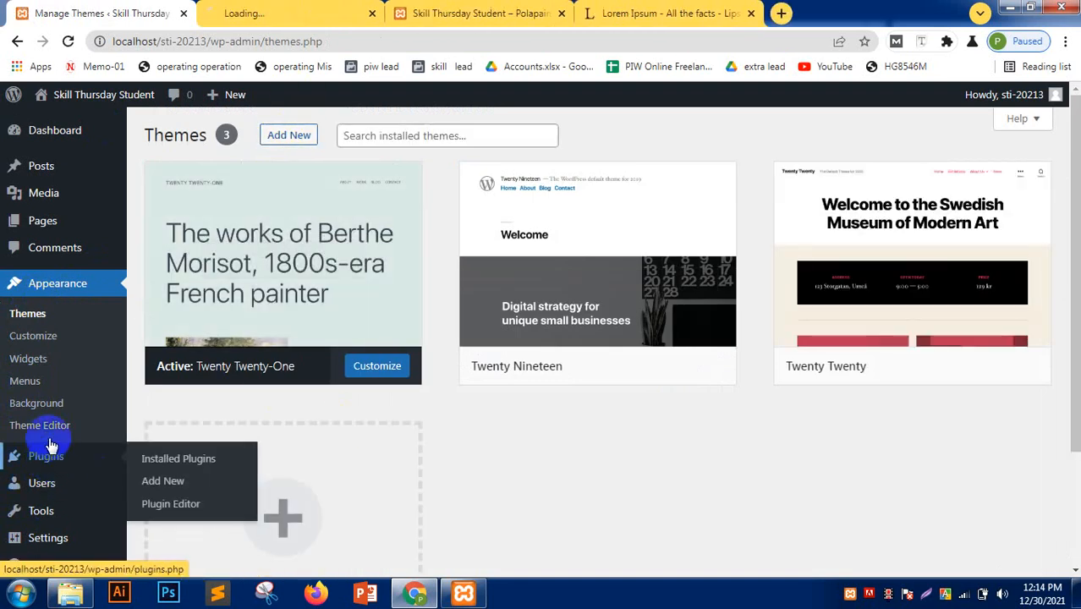
click(331, 10)
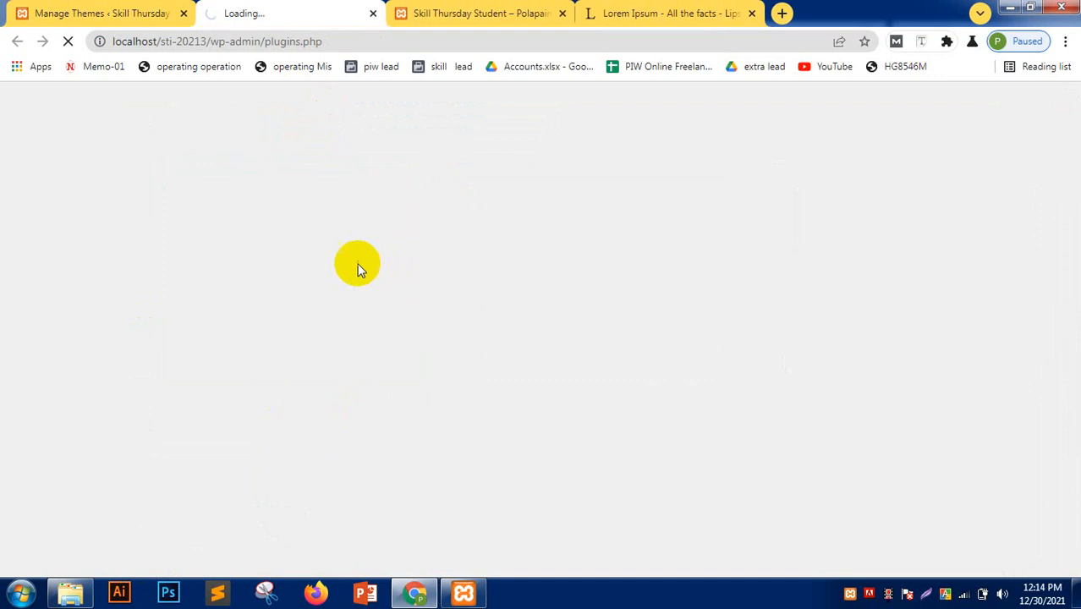
click(46, 12)
click(315, 9)
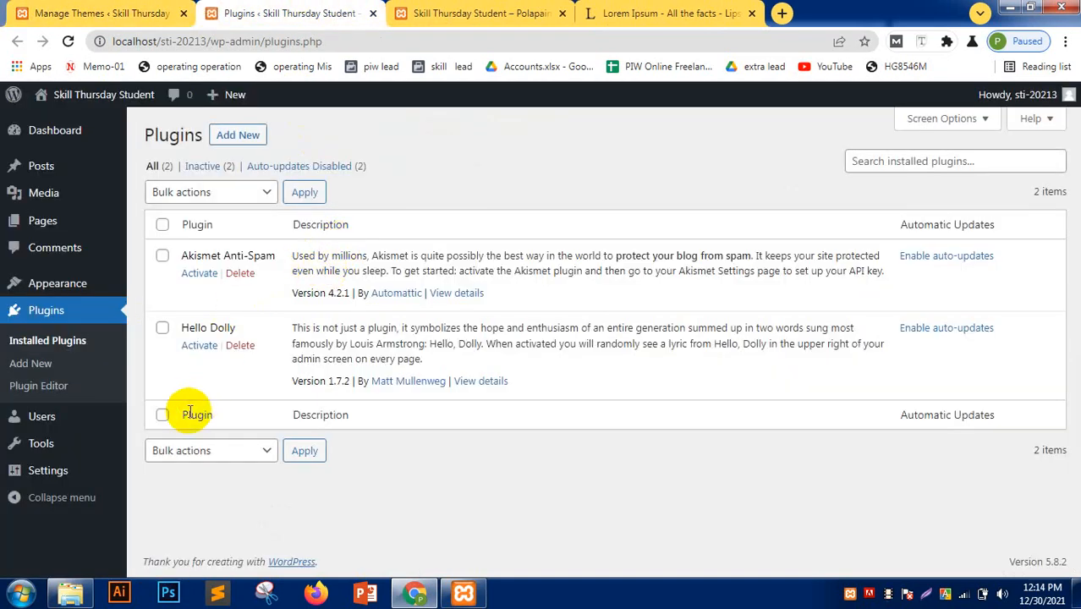
click(162, 224)
click(221, 192)
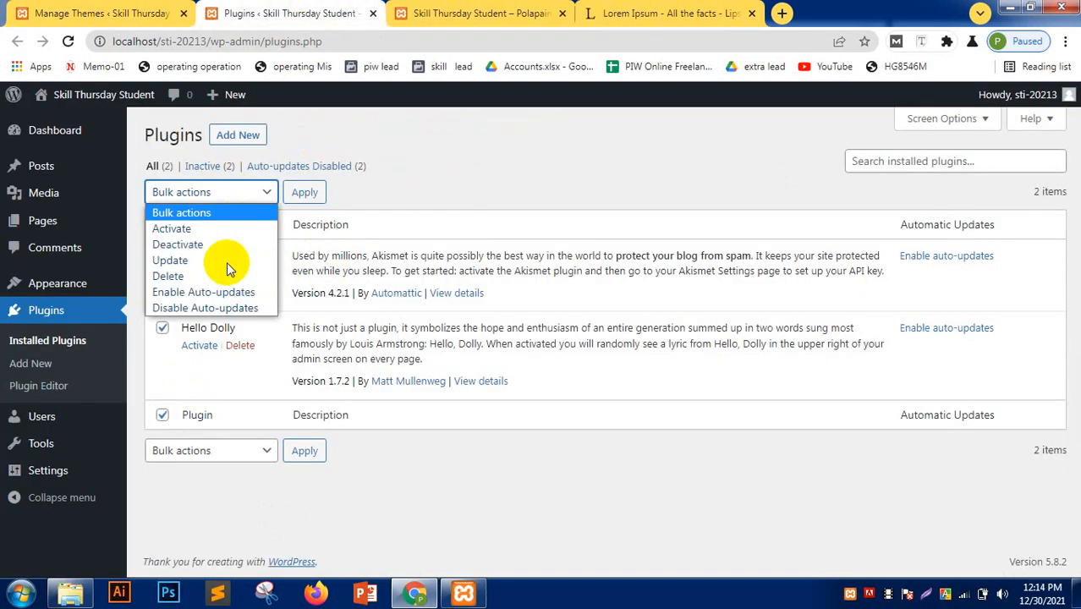
click(212, 259)
click(224, 192)
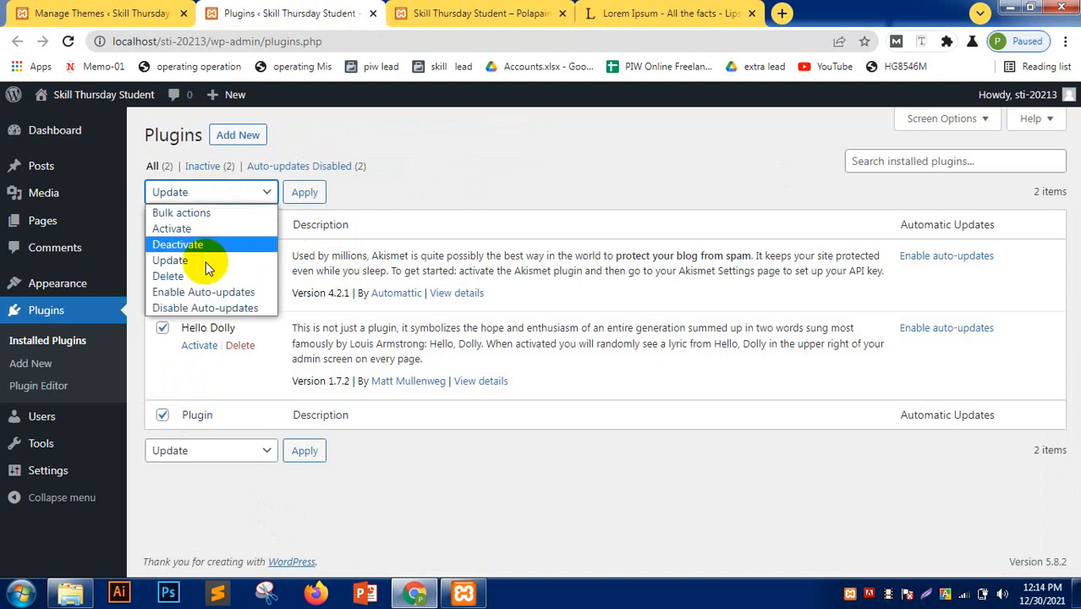
click(173, 276)
click(306, 193)
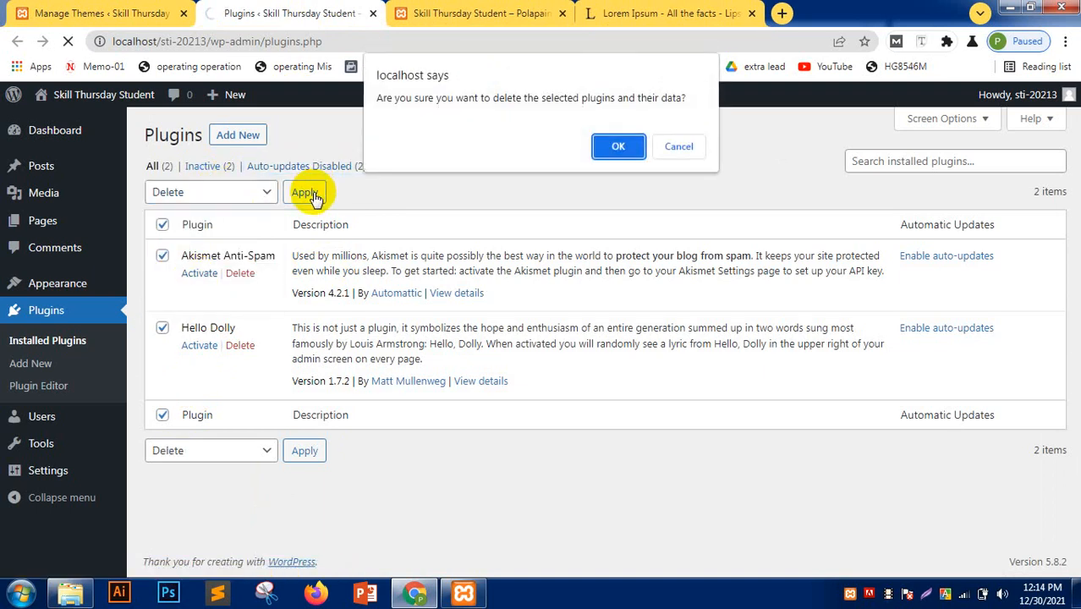
click(616, 148)
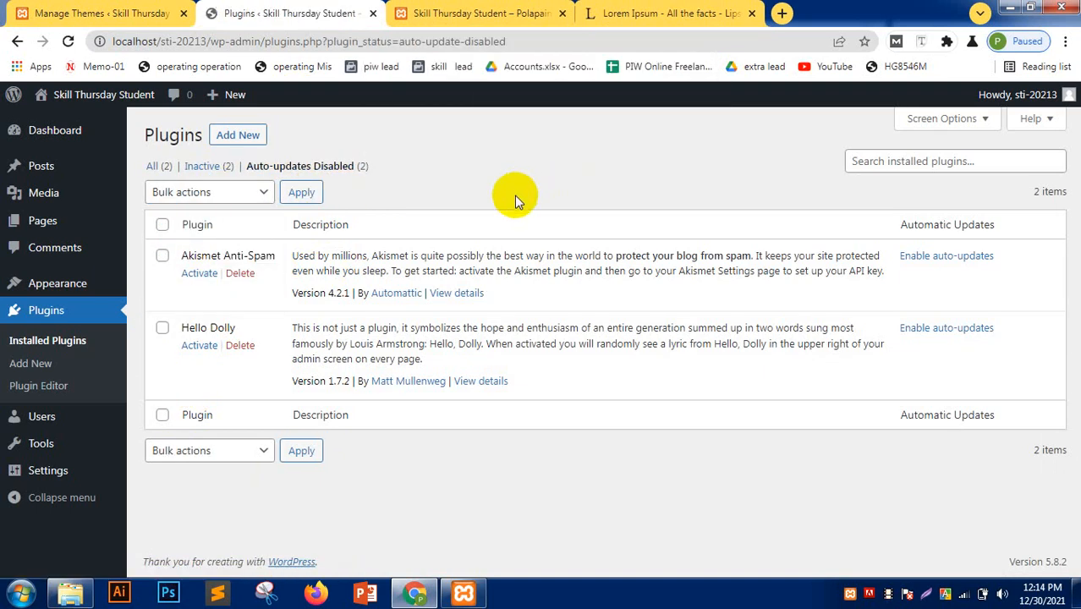
- Select all again and bulk-delete the remaining plugin so none are left
click(162, 224)
click(208, 192)
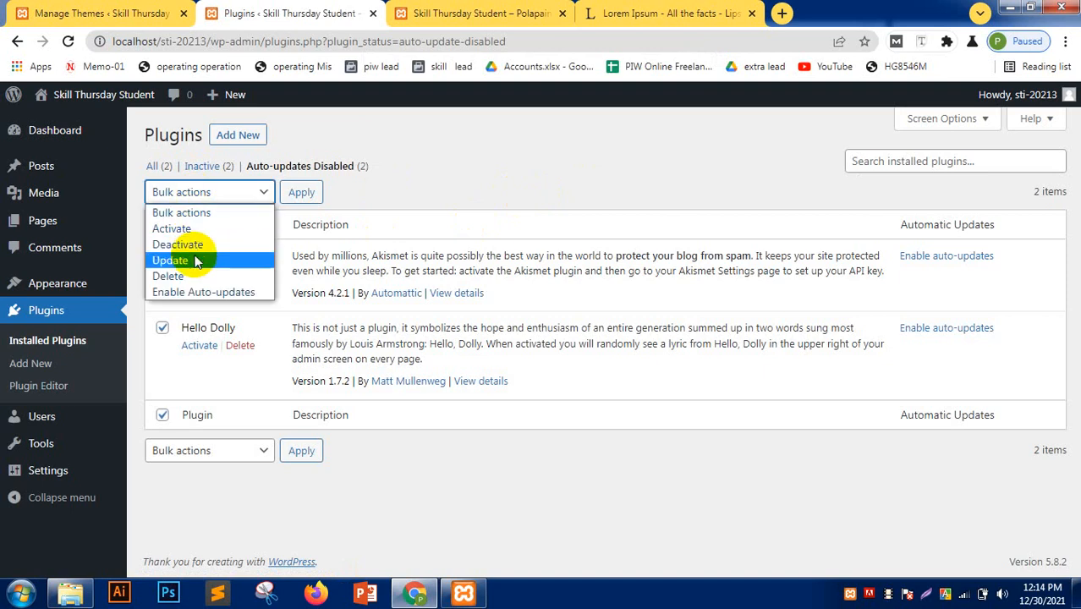
click(173, 276)
click(301, 193)
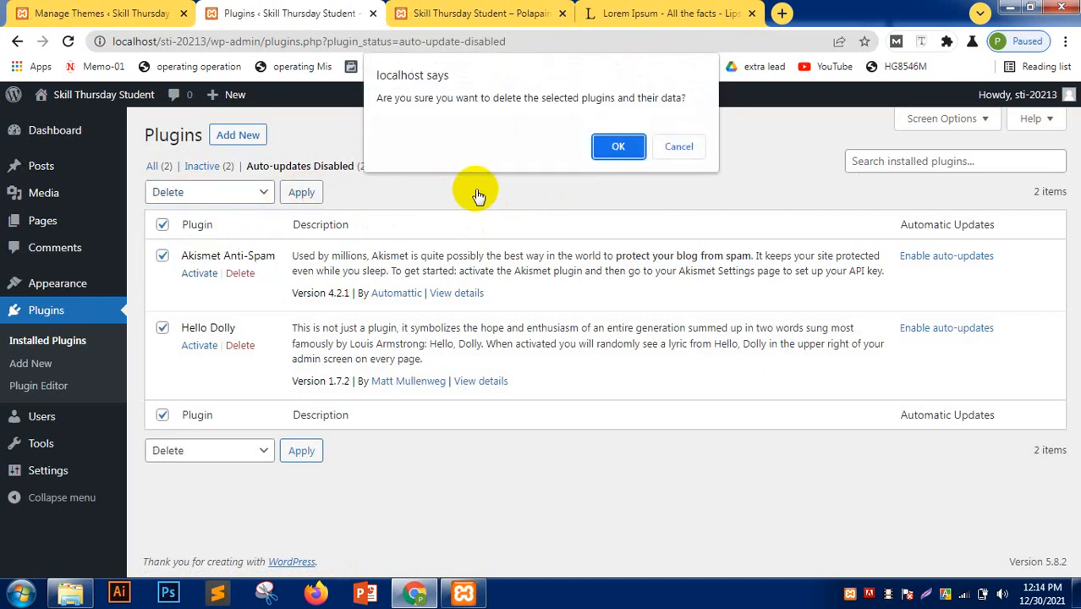
click(618, 146)
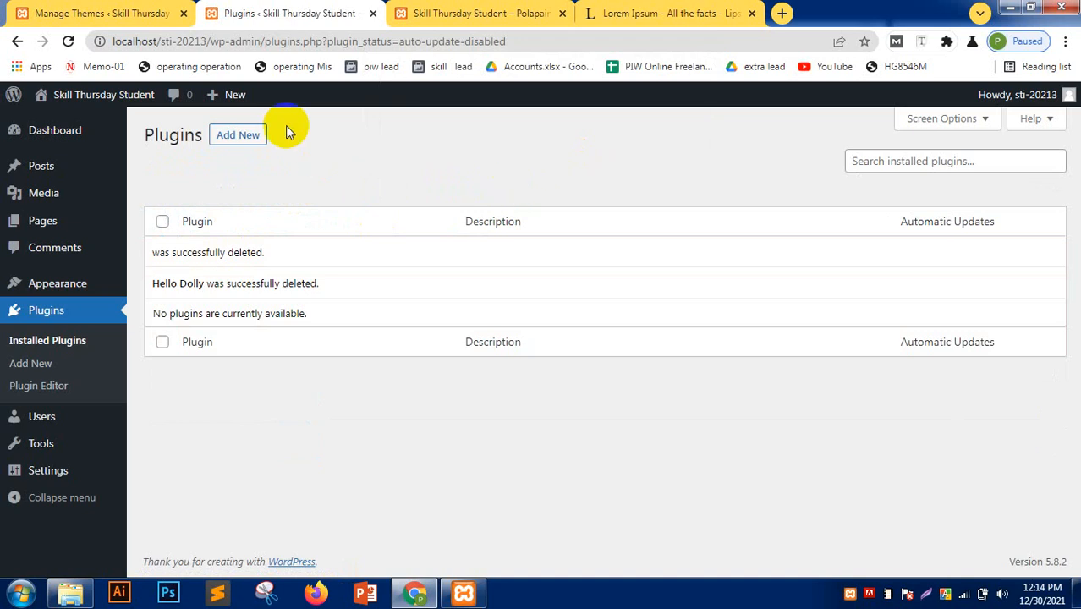
click(252, 135)
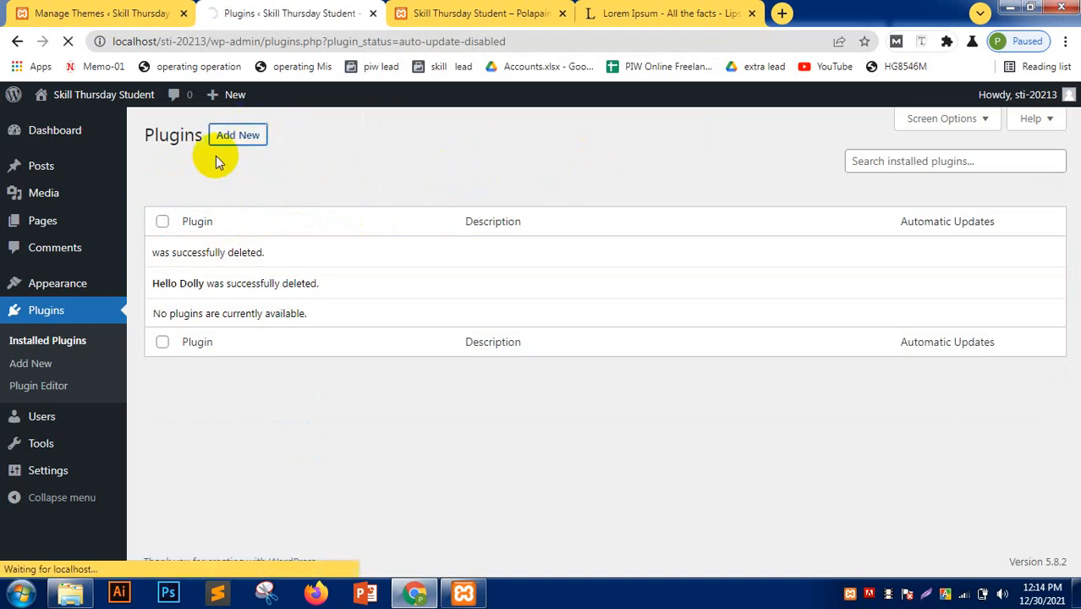
- Search the plugin directory for 'wp reset', then install and activate WP Reset
scroll(478, 268, down, 5)
scroll(487, 339, down, 5)
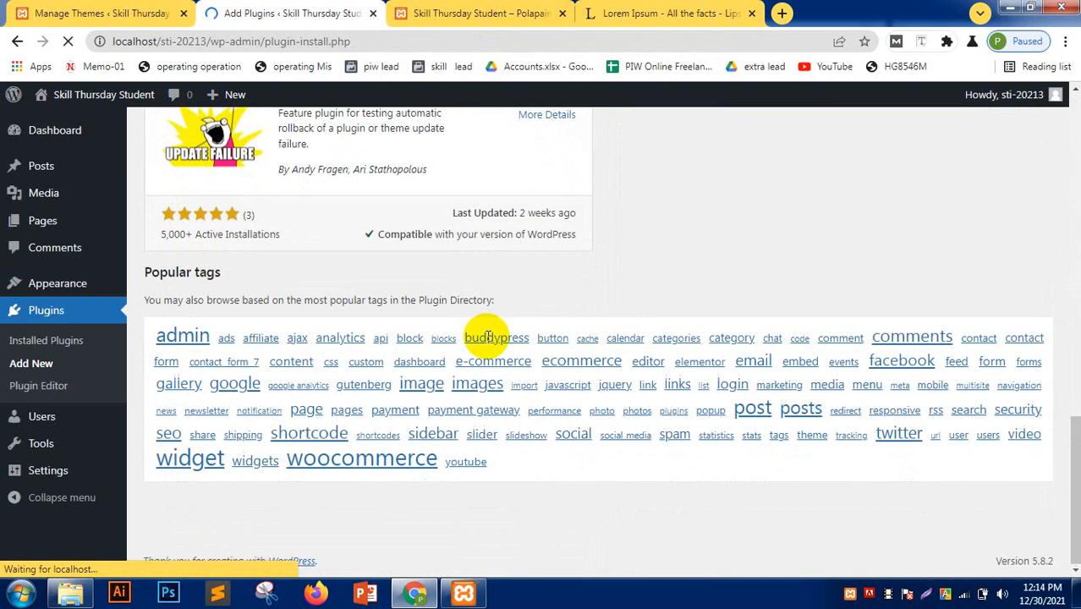
scroll(487, 338, up, 15)
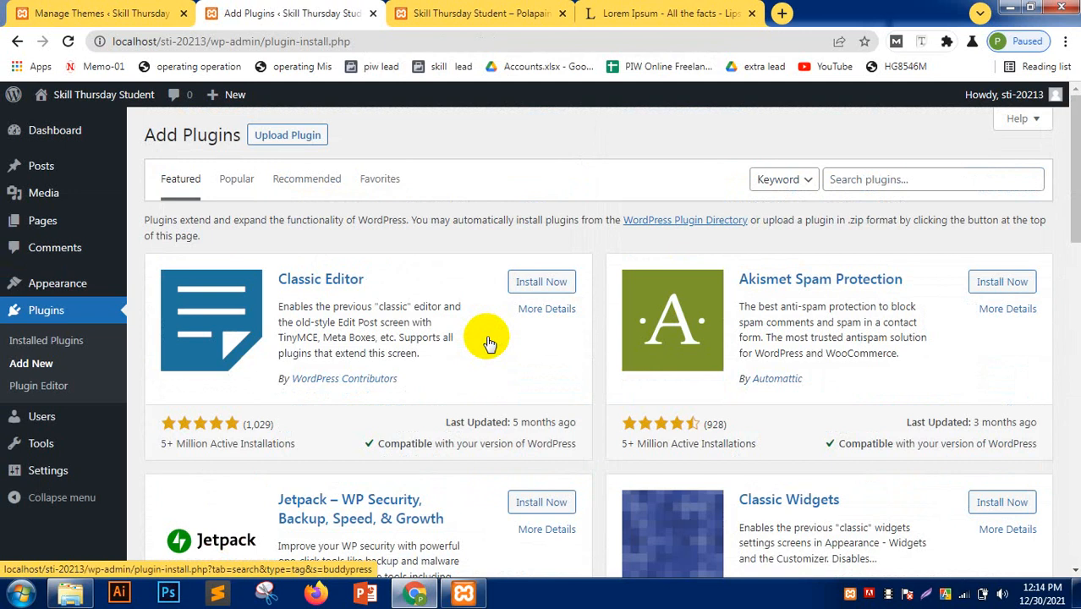
click(899, 180)
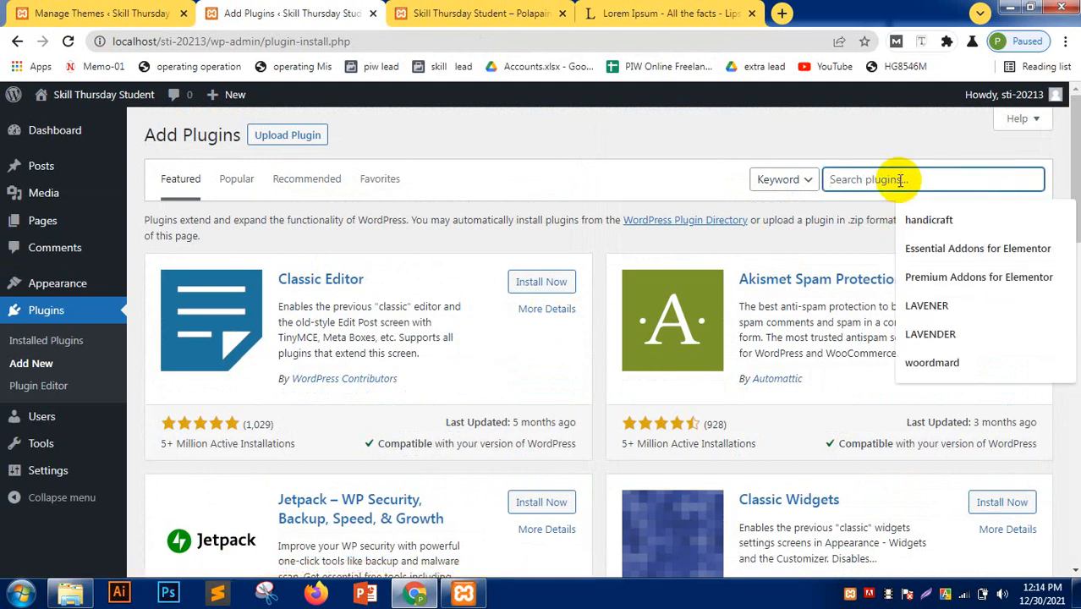
text(wp )
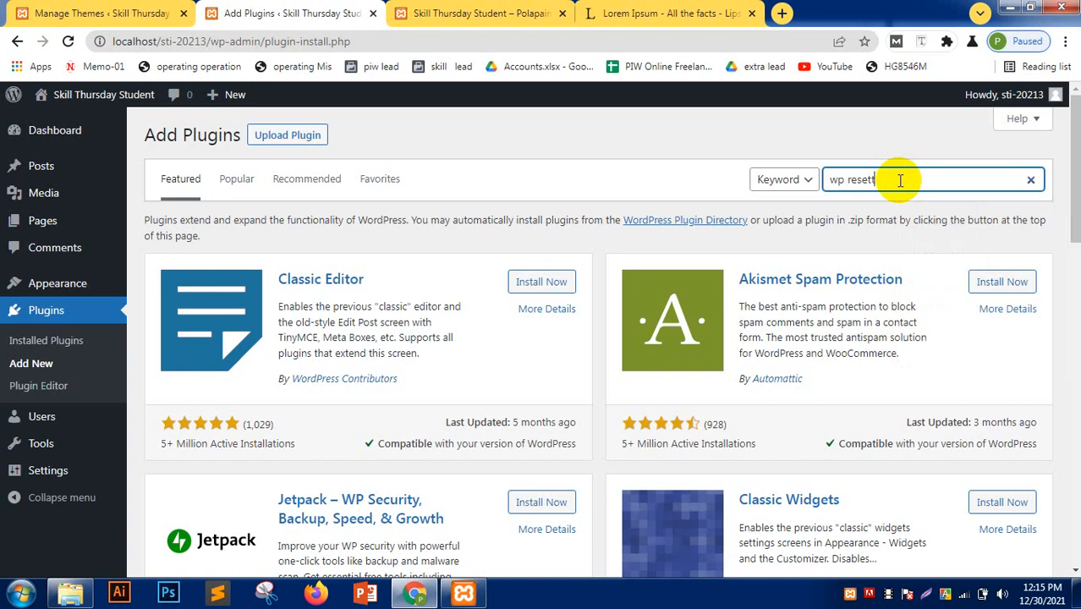
text(resett)
key(BackSpace)
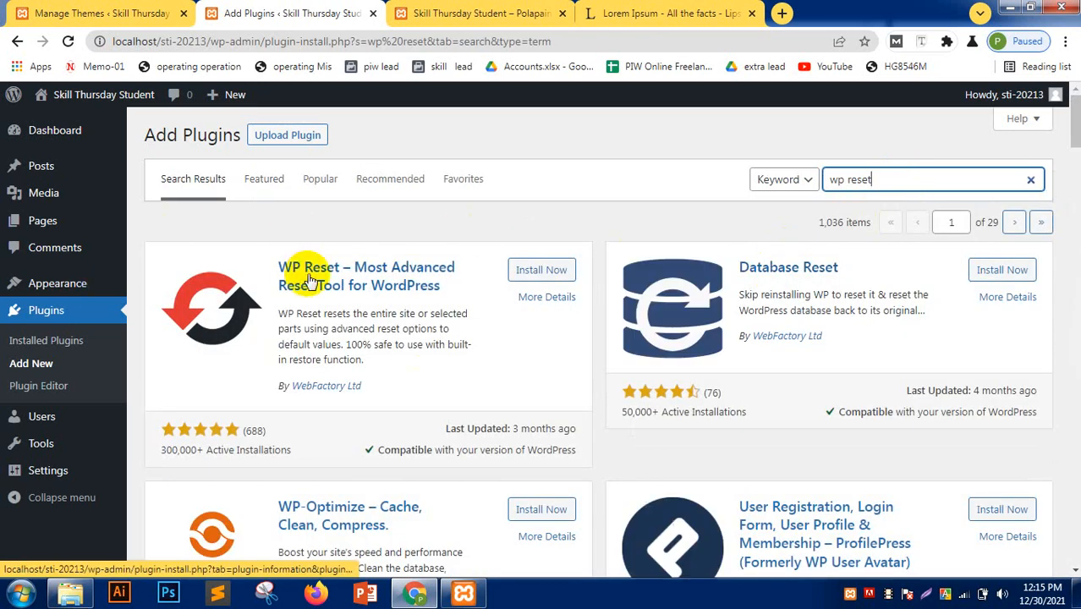
click(541, 270)
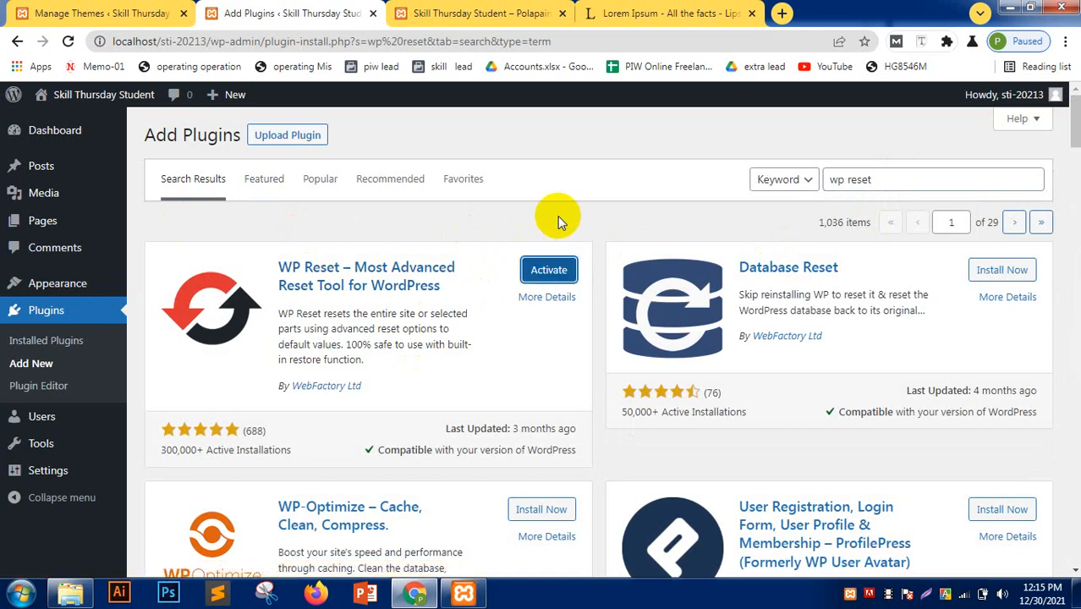
mouse_move(43, 443)
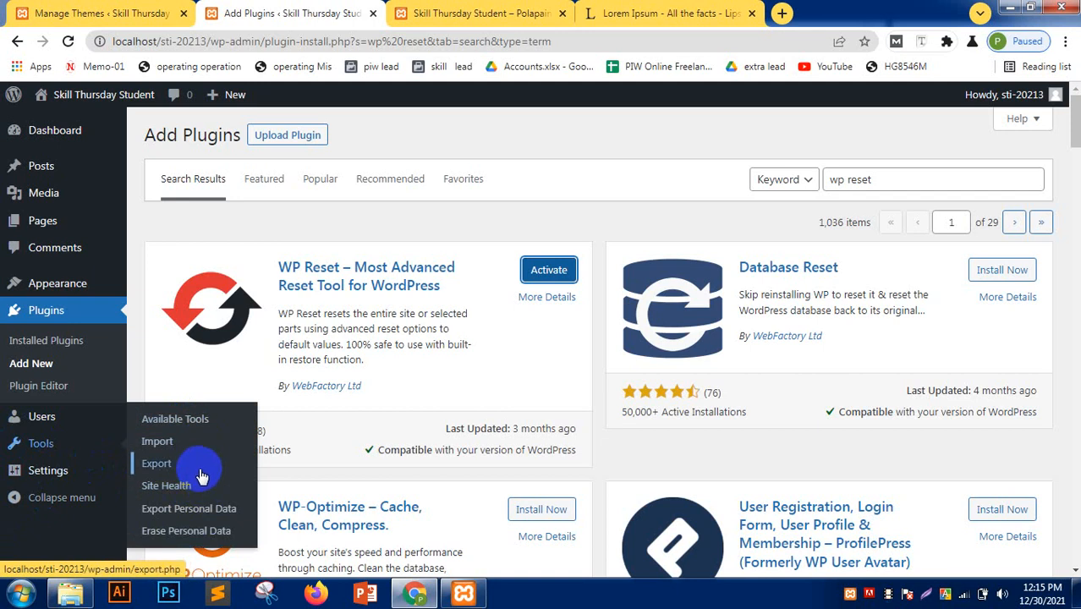
click(550, 270)
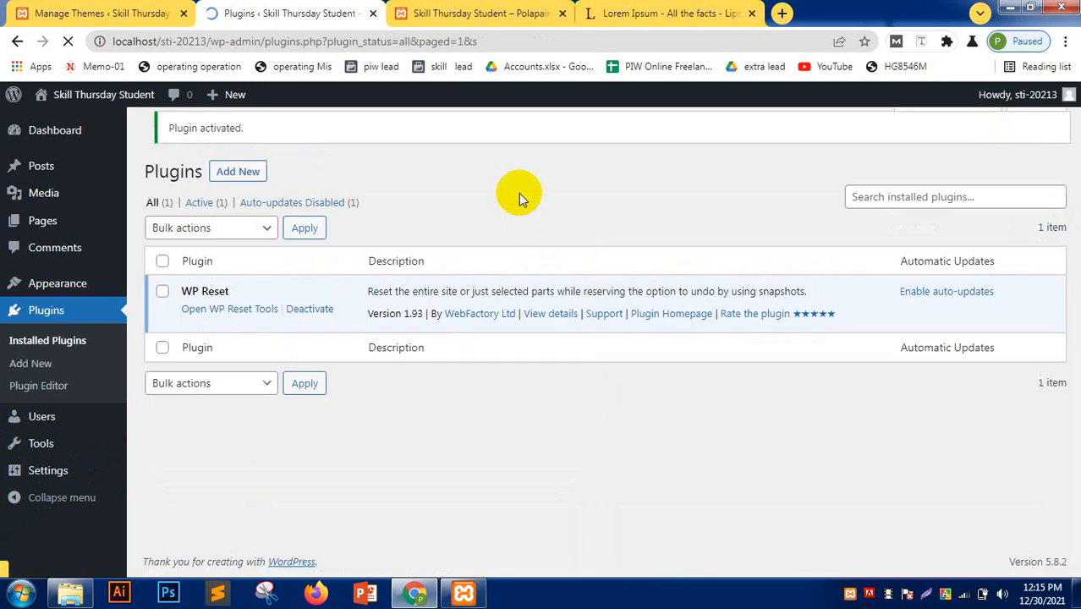
- Dismiss the WP Reset welcome popup and open Tools > WP Reset
click(407, 492)
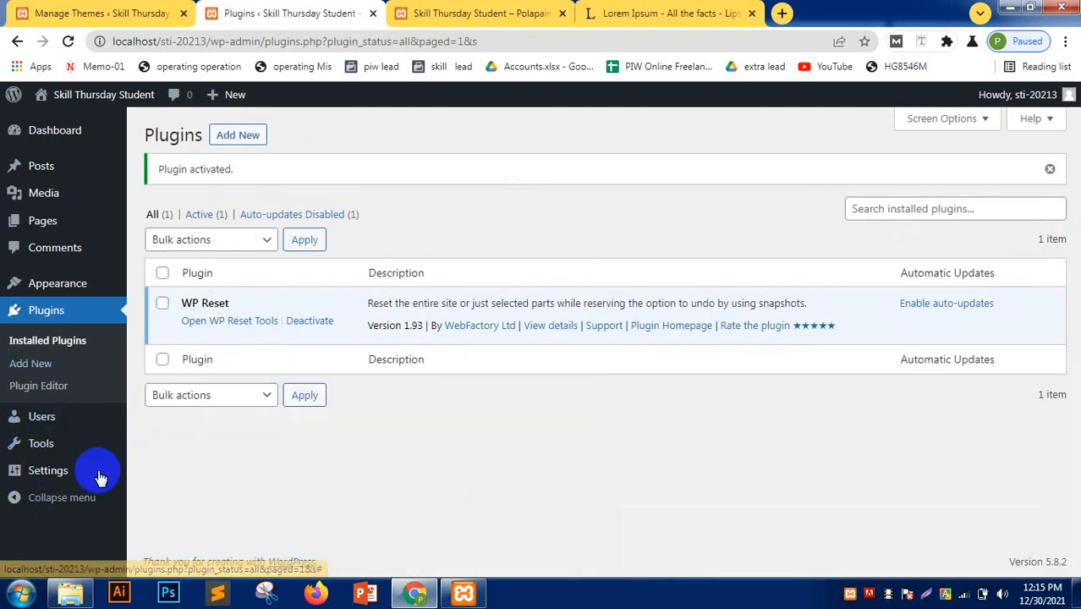
mouse_move(66, 448)
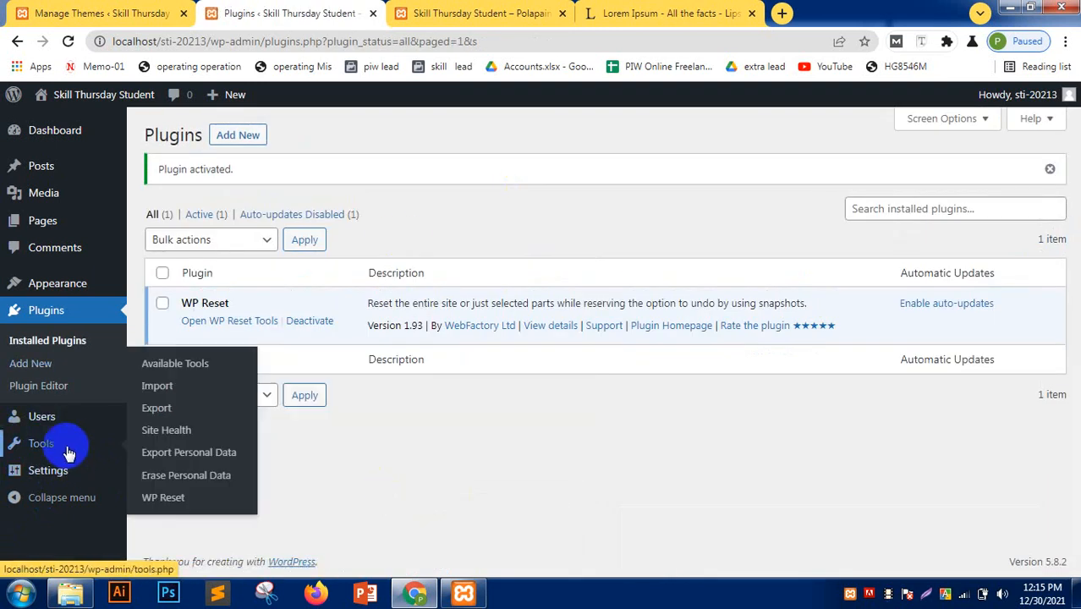
click(190, 509)
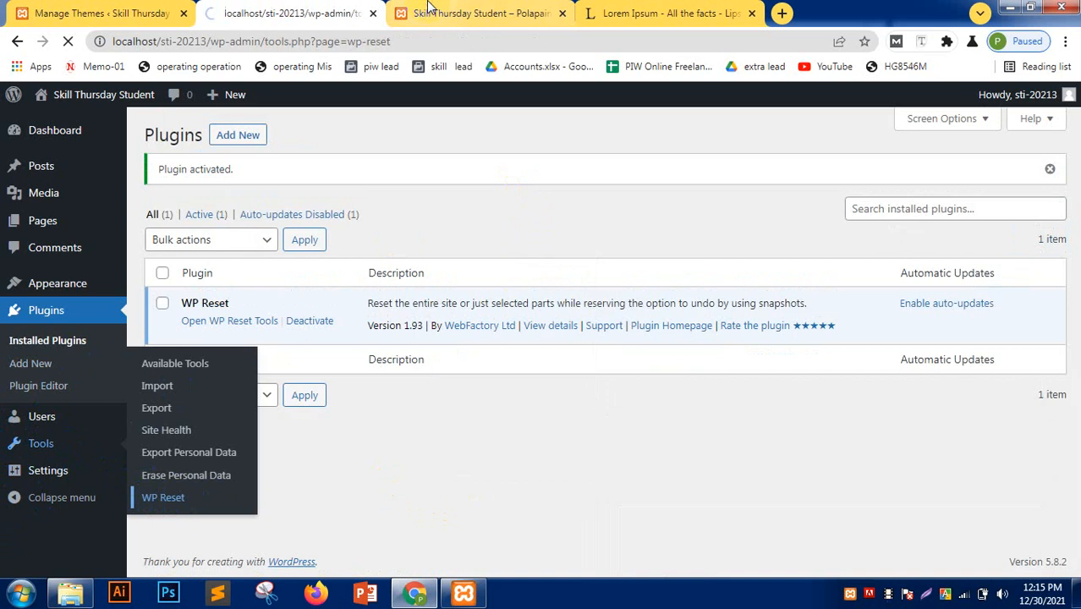
- View the BLOG page and its HTML post on the live site, then return to WP Reset
key(ctrl+Tab)
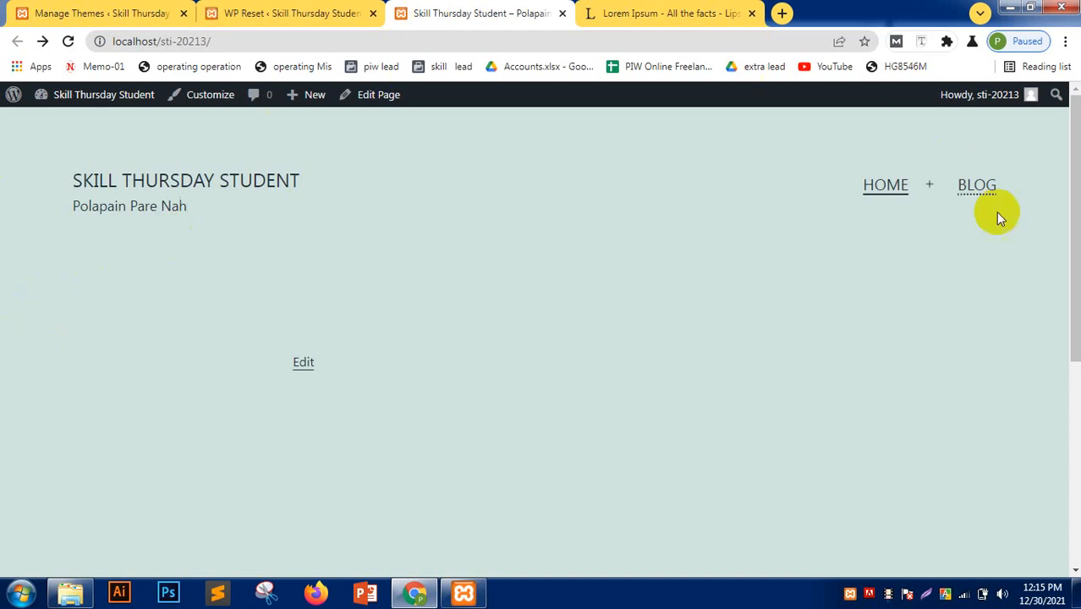
click(978, 185)
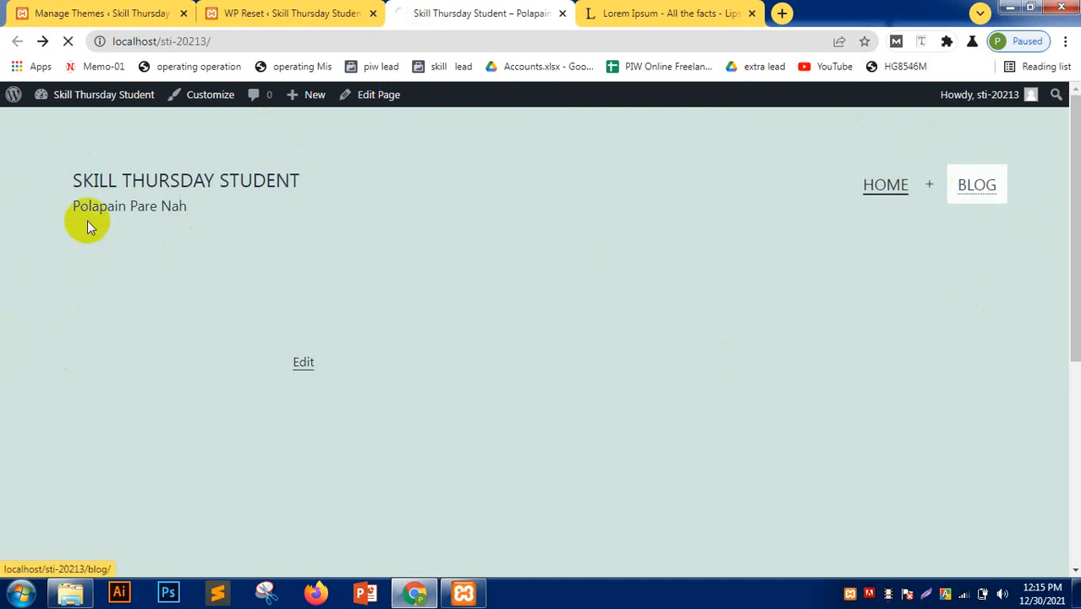
scroll(2, 233, down, 7)
scroll(213, 248, up, 2)
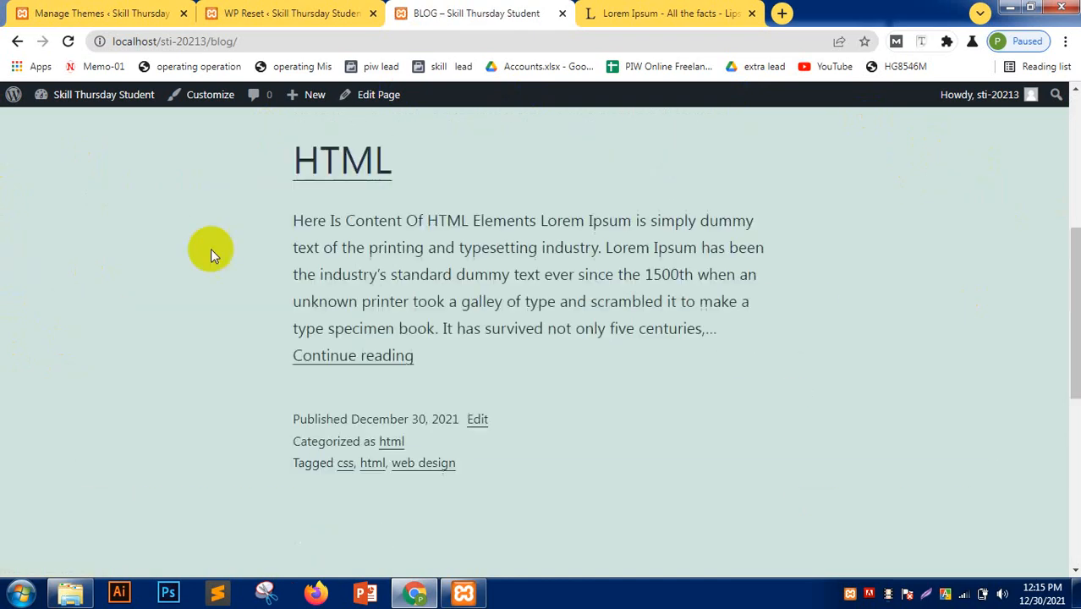
click(334, 163)
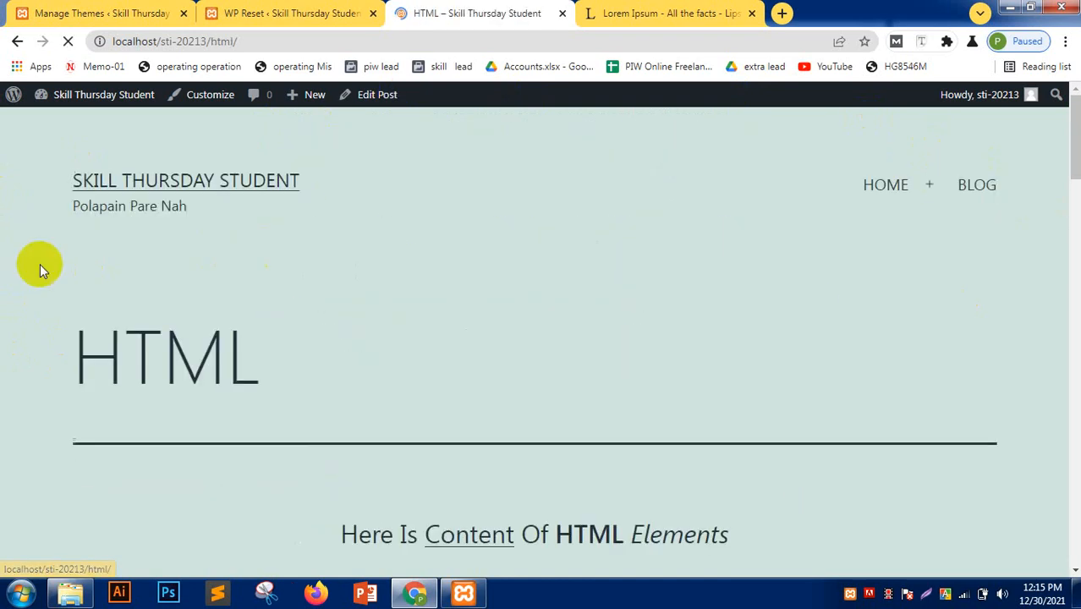
scroll(30, 260, down, 15)
scroll(29, 261, up, 15)
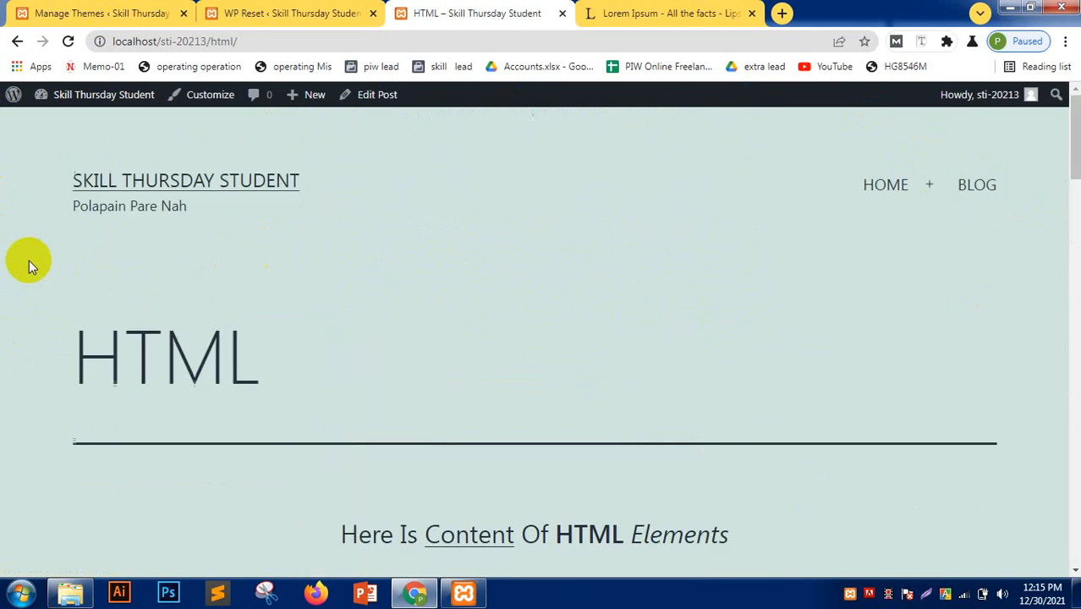
click(302, 12)
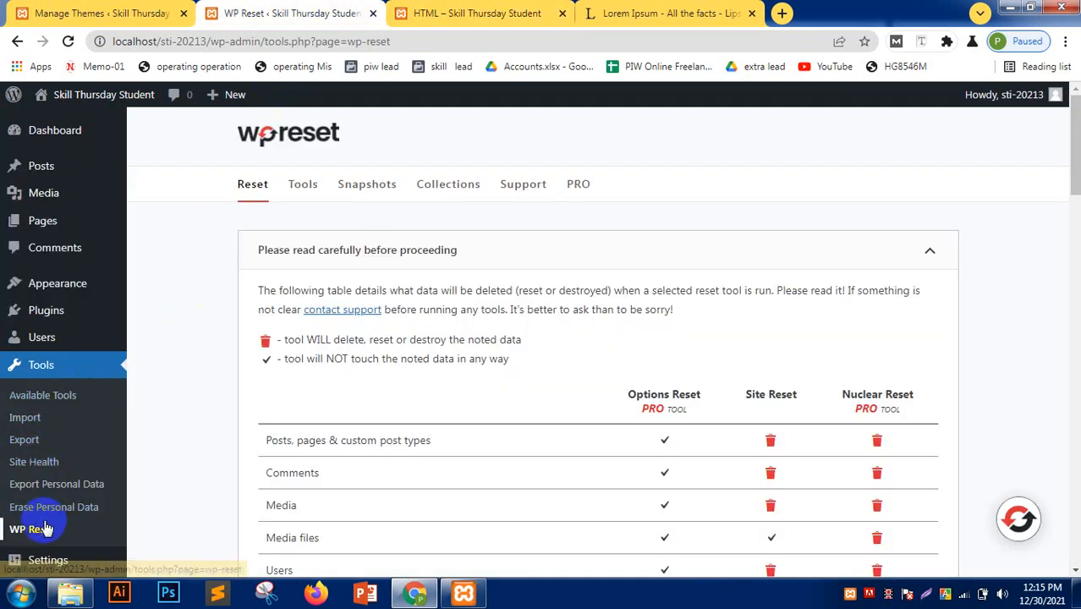
- Enter 'reset' in the Site Reset confirmation field, run Reset Site, and confirm Reset WordPress
scroll(296, 351, down, 15)
scroll(301, 346, down, 4)
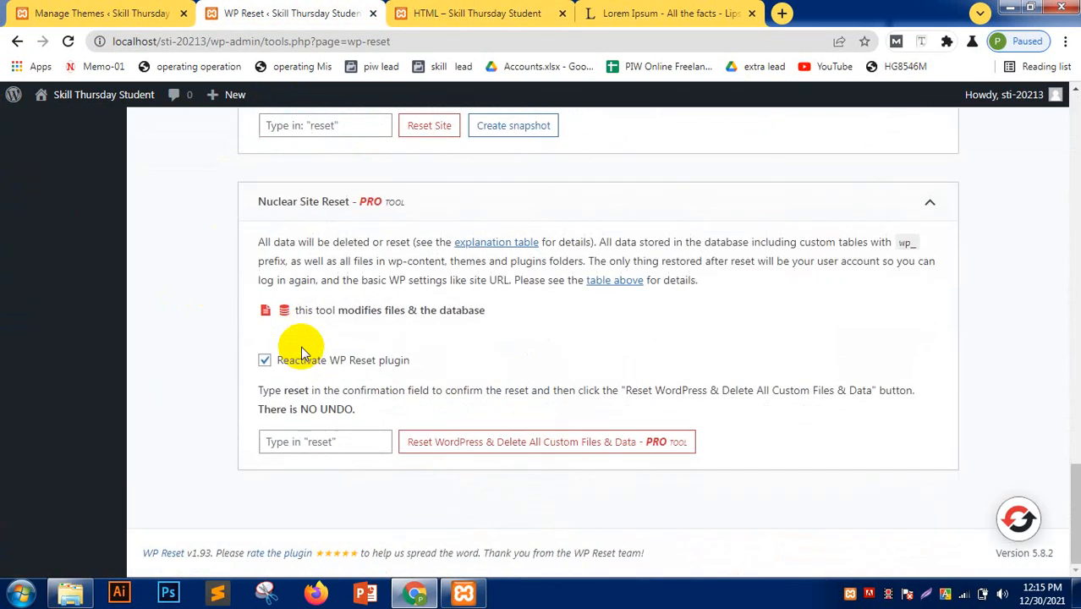
scroll(302, 338, up, 3)
click(307, 363)
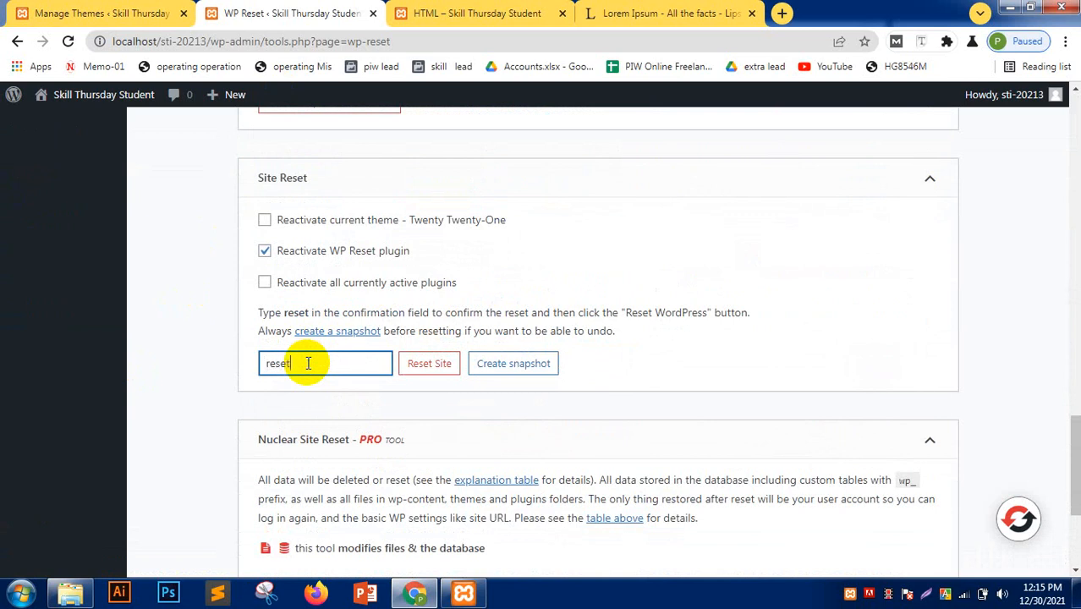
click(429, 363)
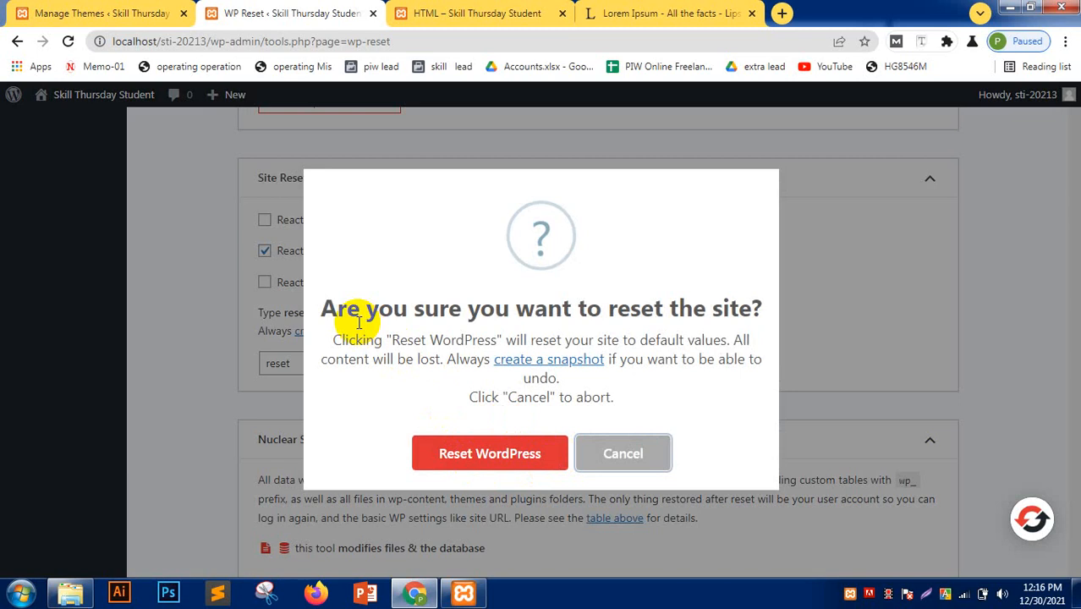
click(480, 452)
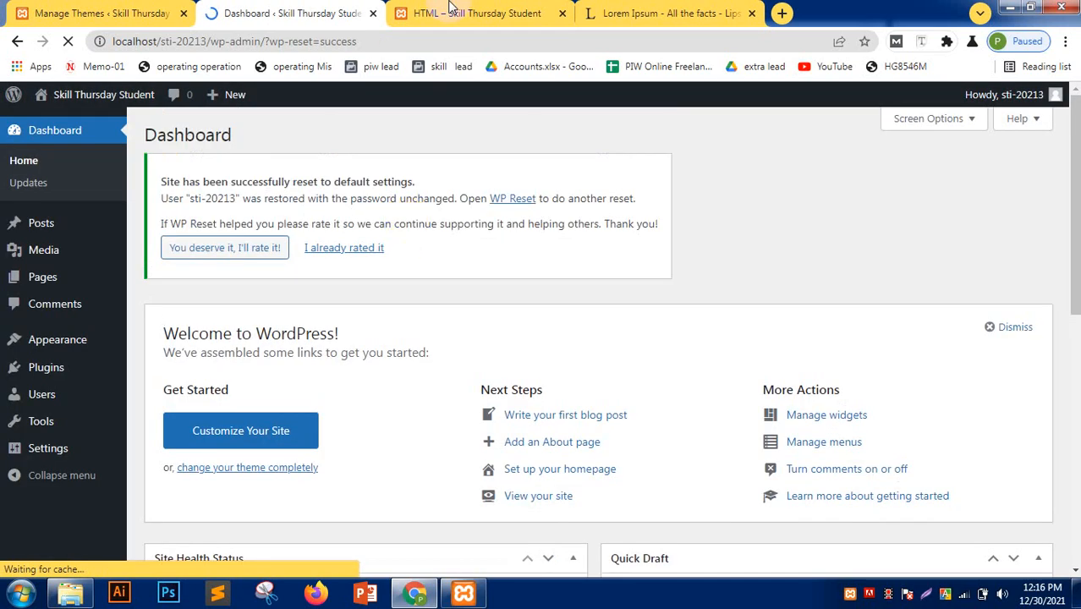
key(ctrl+Tab)
click(69, 41)
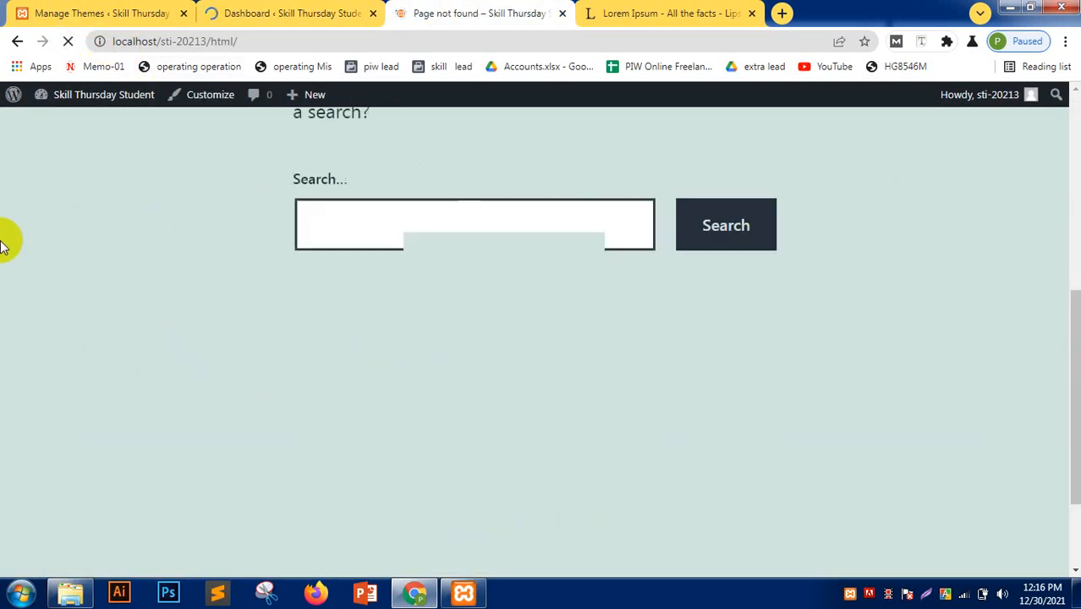
click(444, 178)
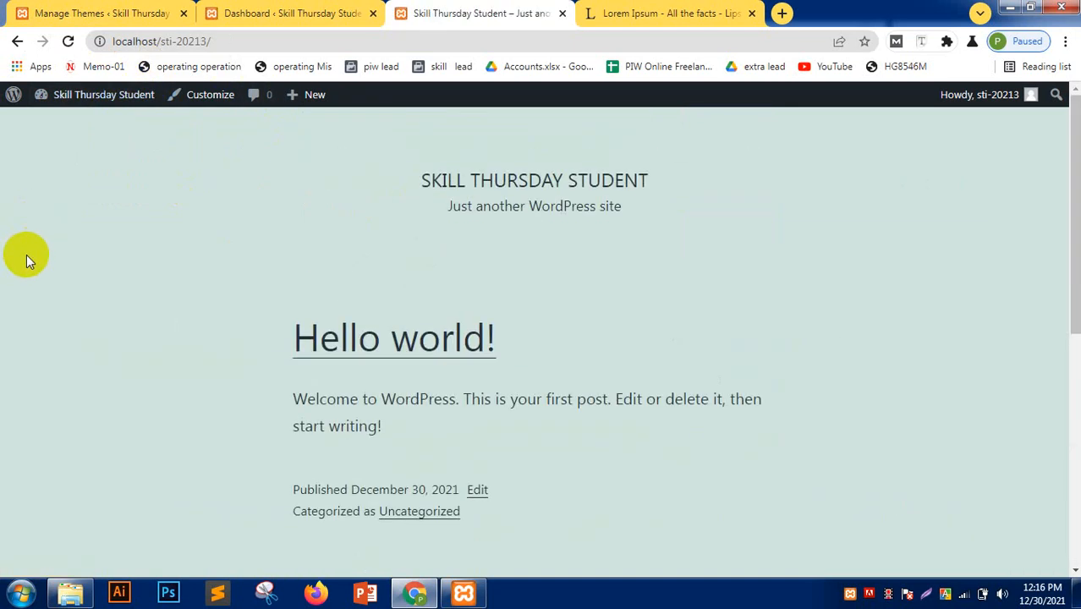
drag(276, 317, 677, 466)
click(671, 480)
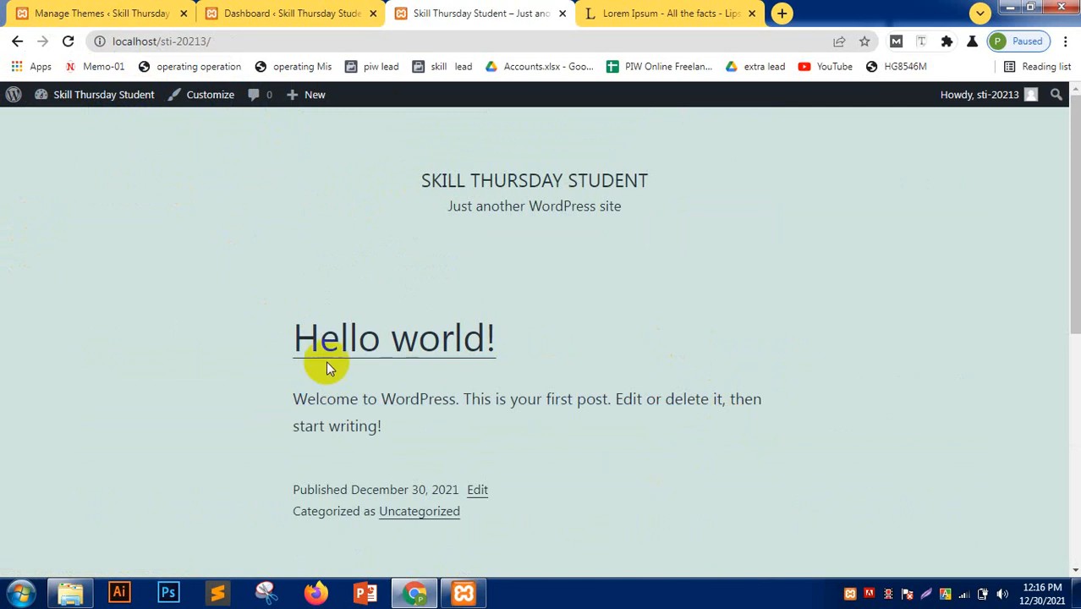
- Go from the dashboard to the installed Themes page and open Add New themes
click(281, 12)
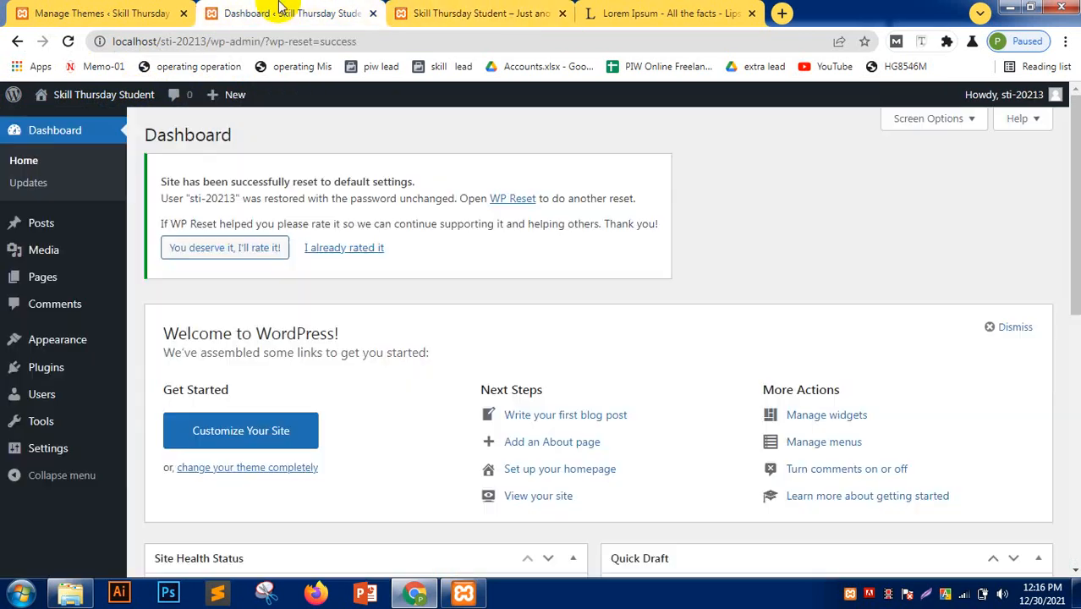
click(116, 11)
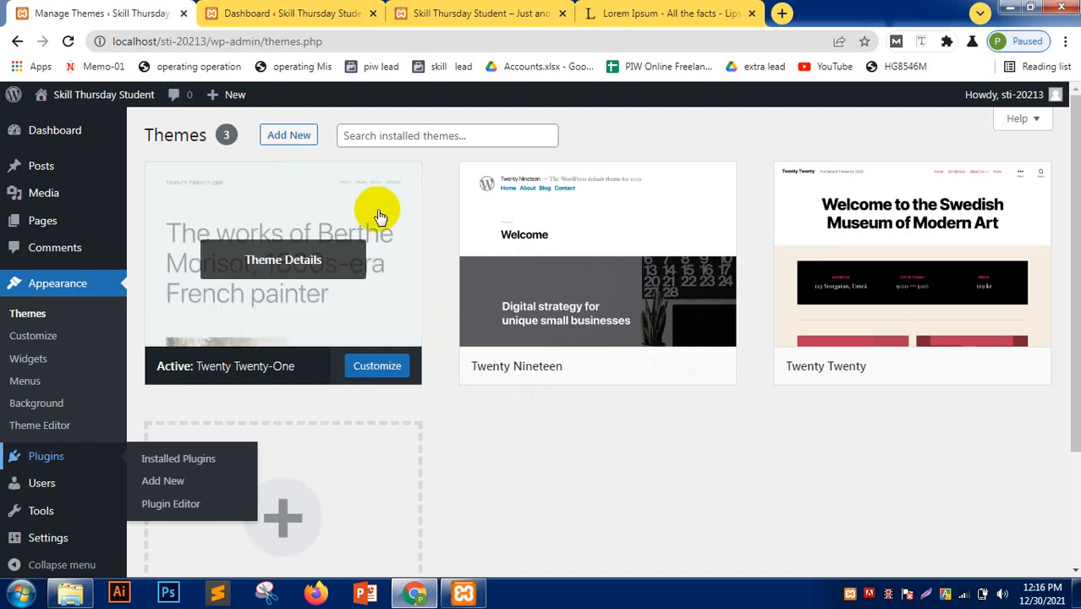
click(393, 133)
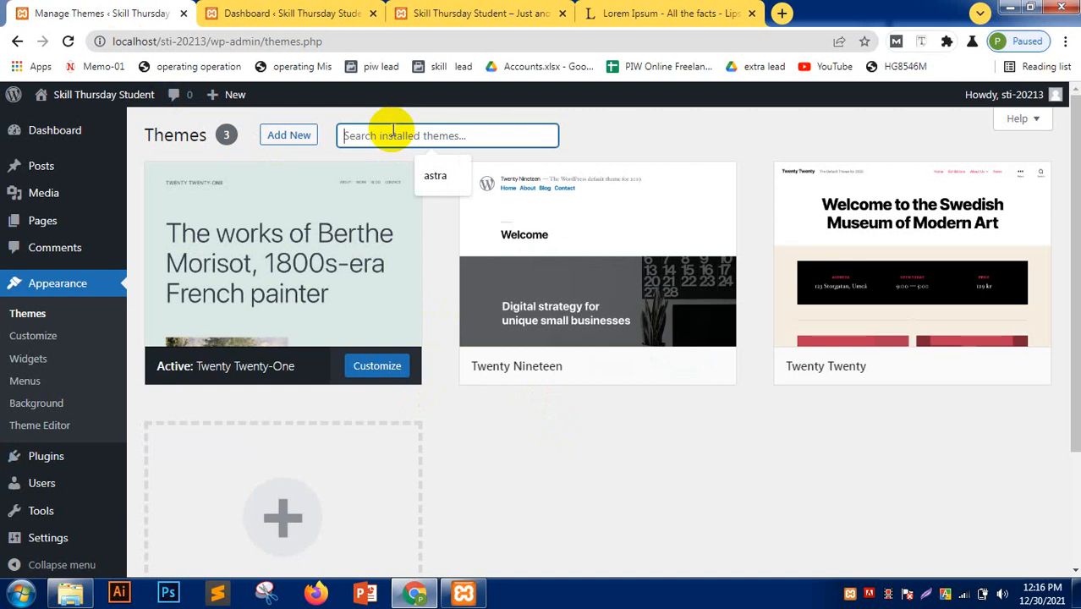
click(277, 136)
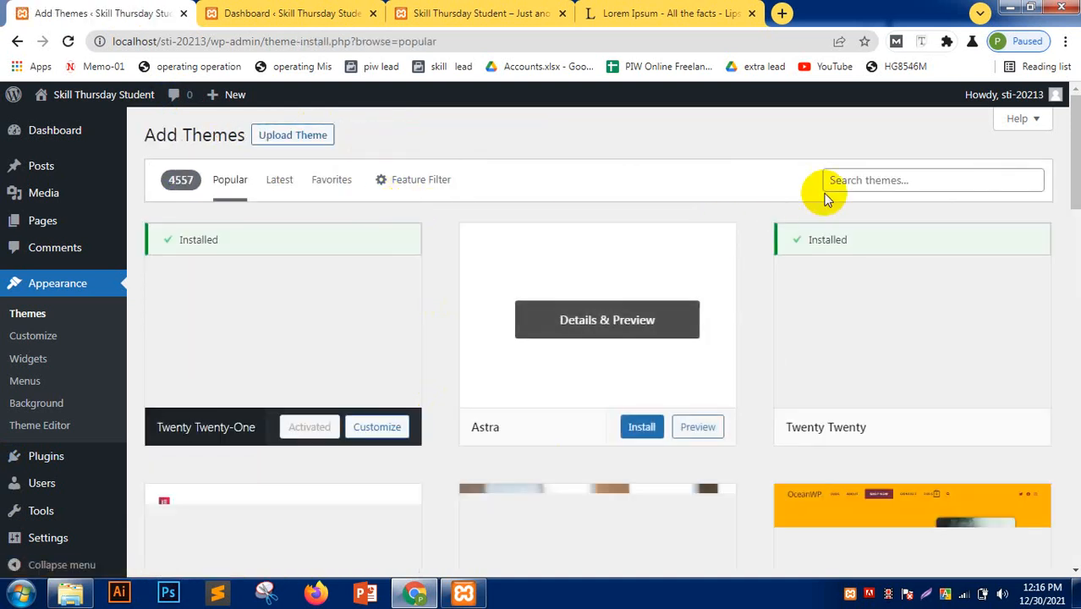
- Search the theme directory for 'astra' and install the Astra theme
click(851, 178)
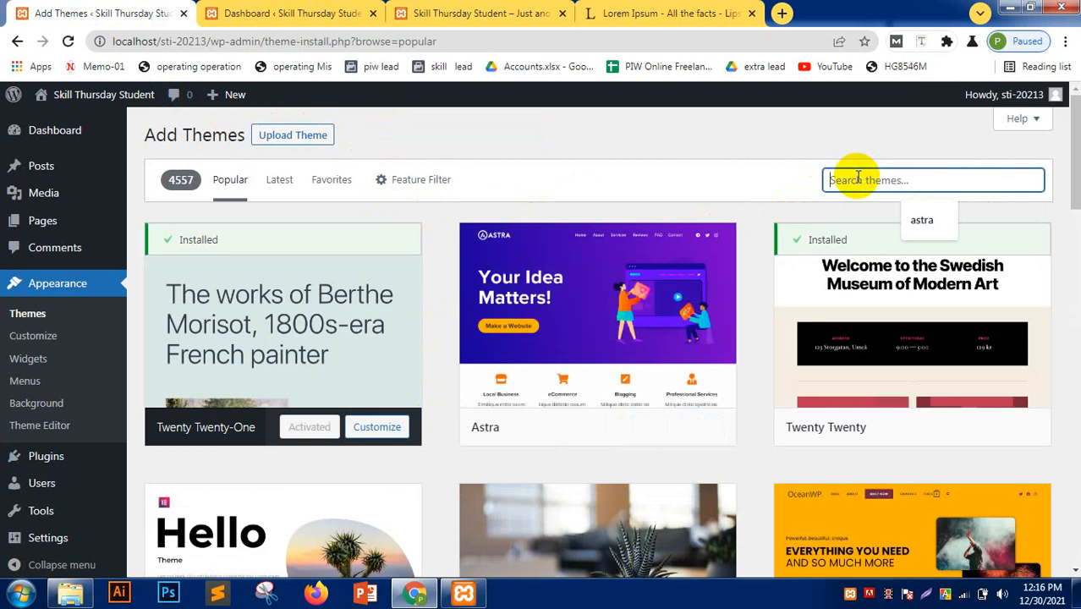
text(astra)
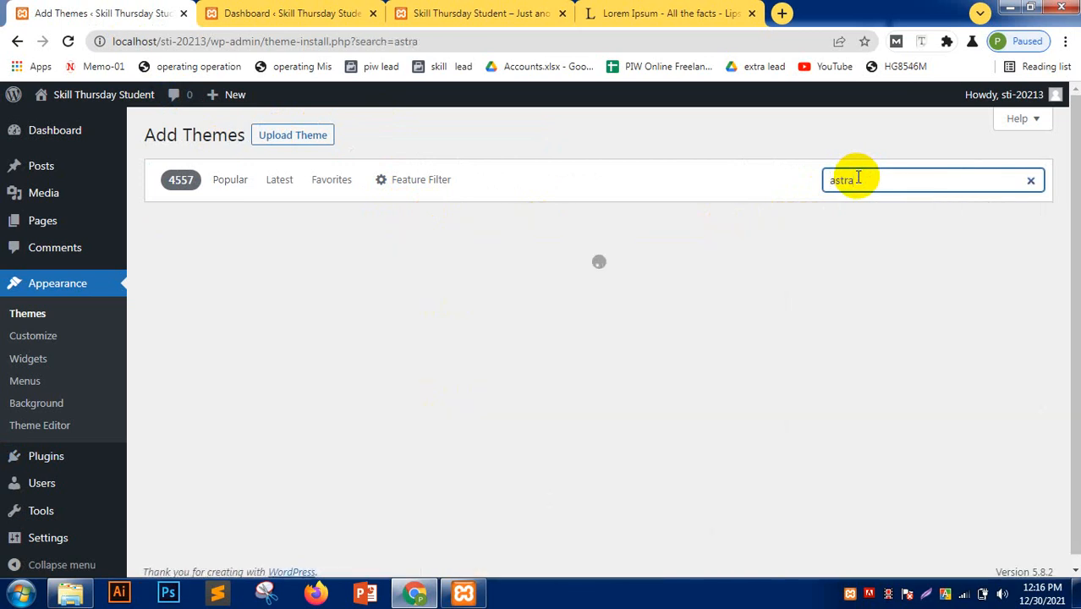
mouse_move(251, 361)
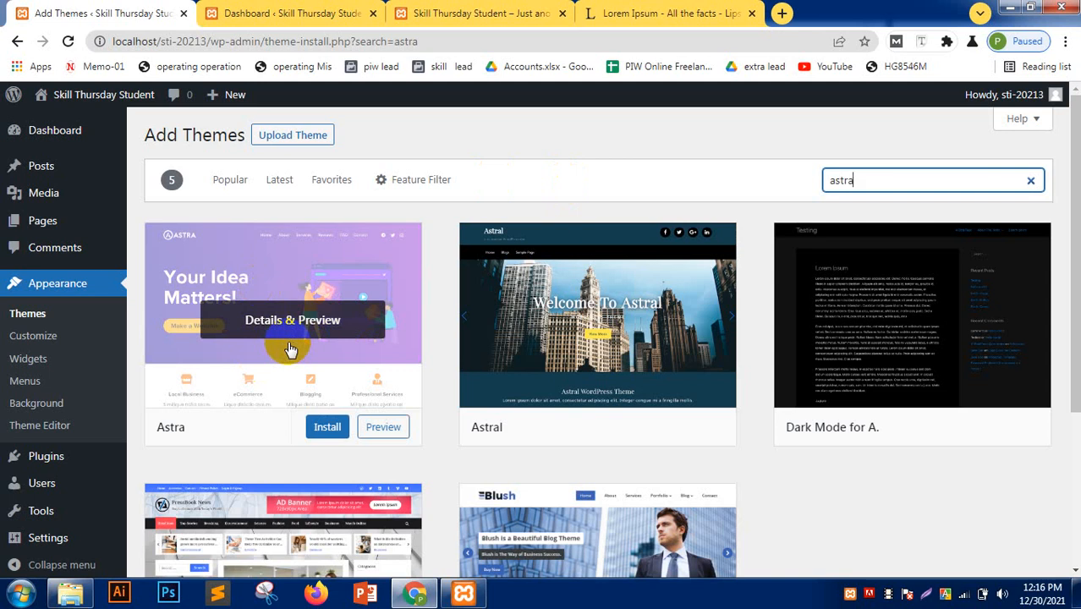
click(324, 428)
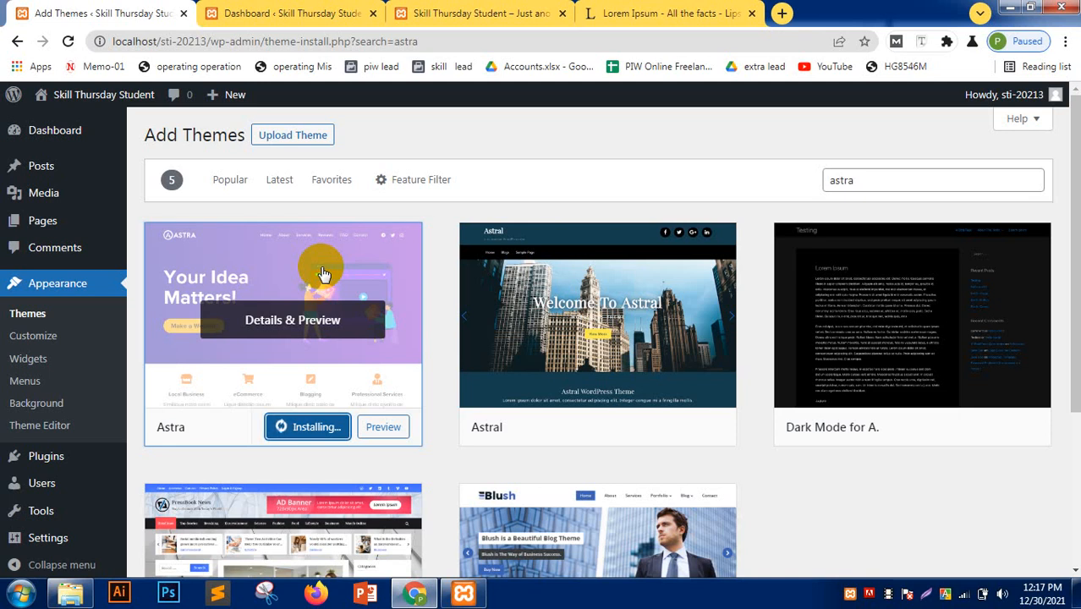
- Close the spare Dashboard and Lorem Ipsum tabs and return to Add Themes
click(343, 12)
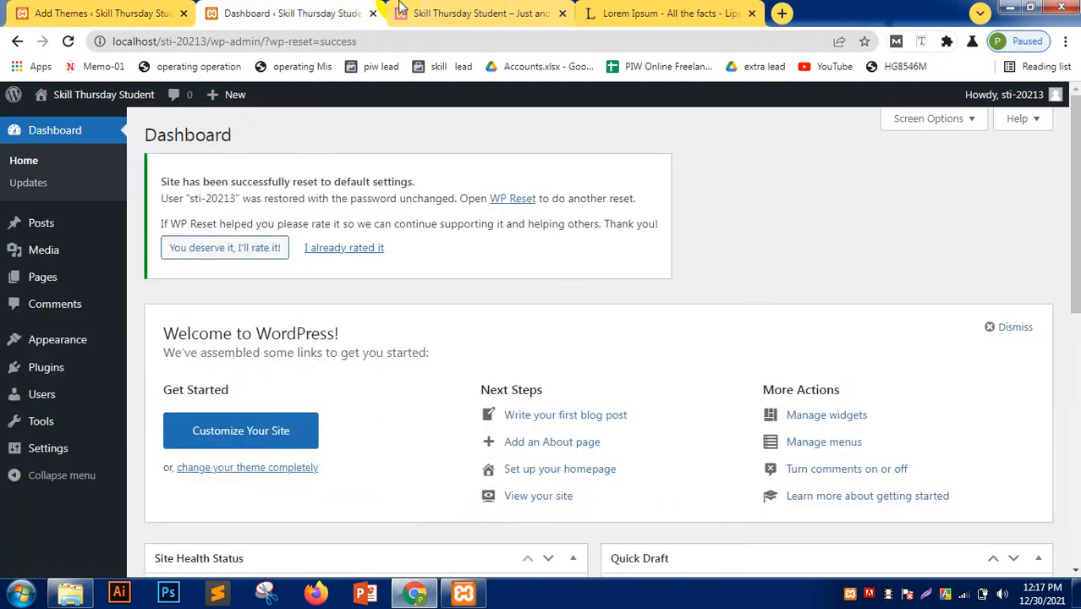
click(373, 13)
click(423, 13)
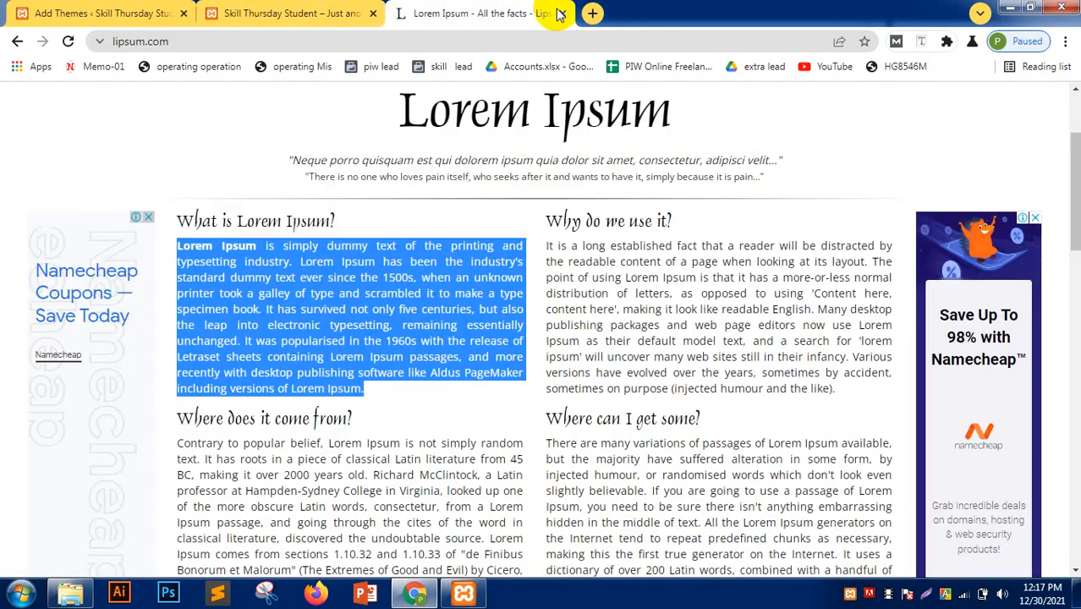
click(558, 13)
click(105, 13)
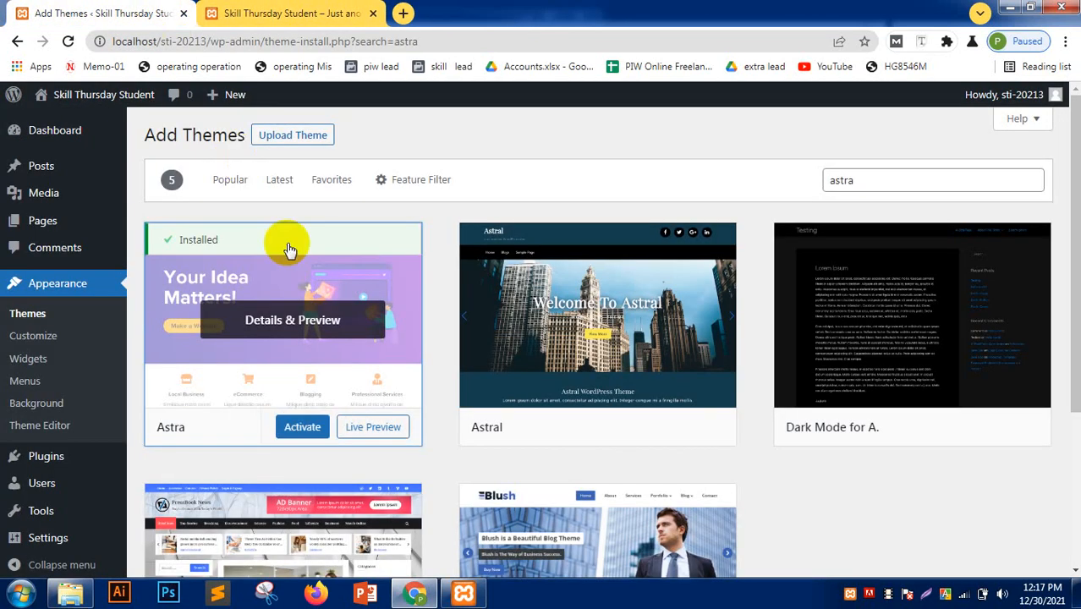
- Activate Astra and start installing the Starter Templates plugin from its welcome notice
click(302, 428)
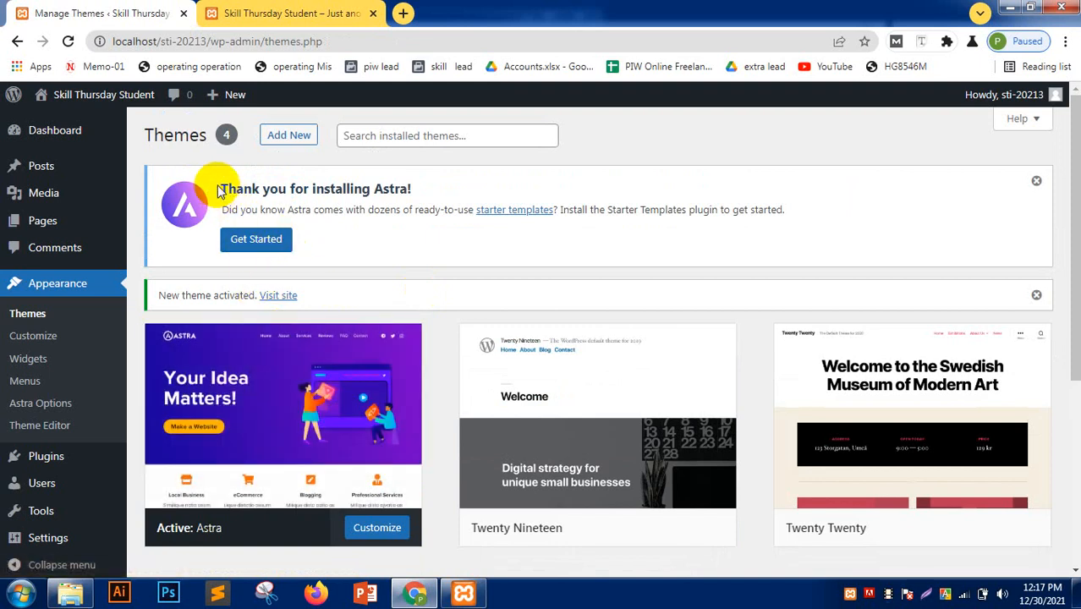
drag(218, 190, 449, 180)
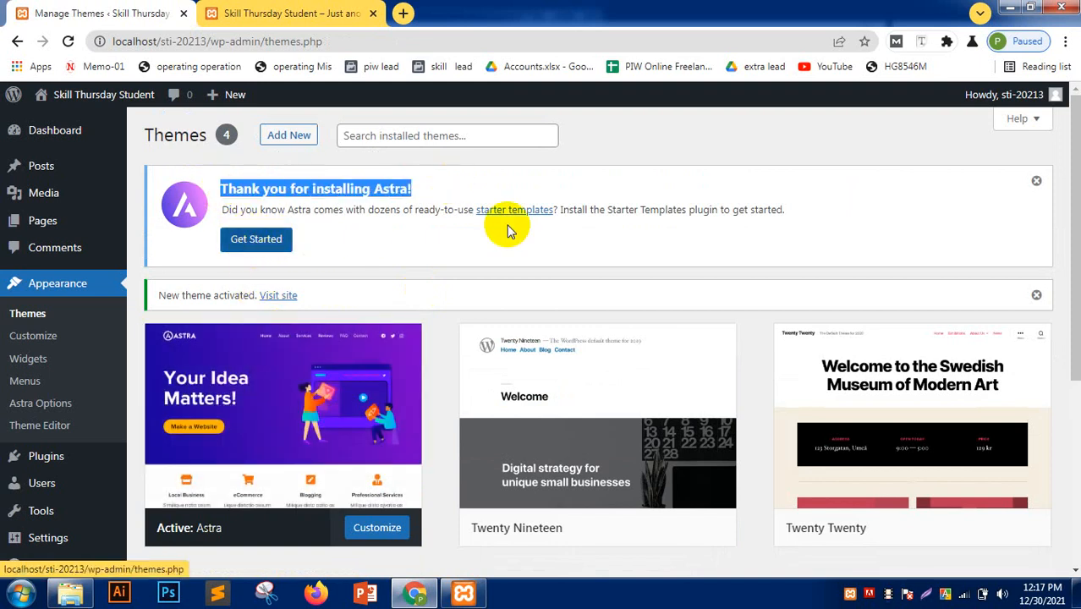
click(257, 241)
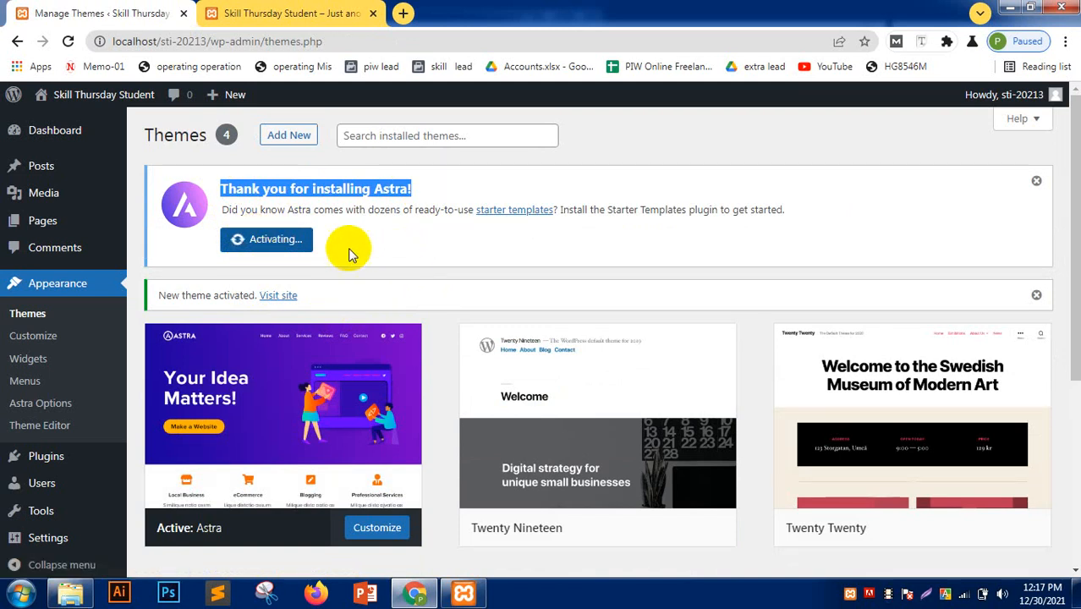
click(282, 10)
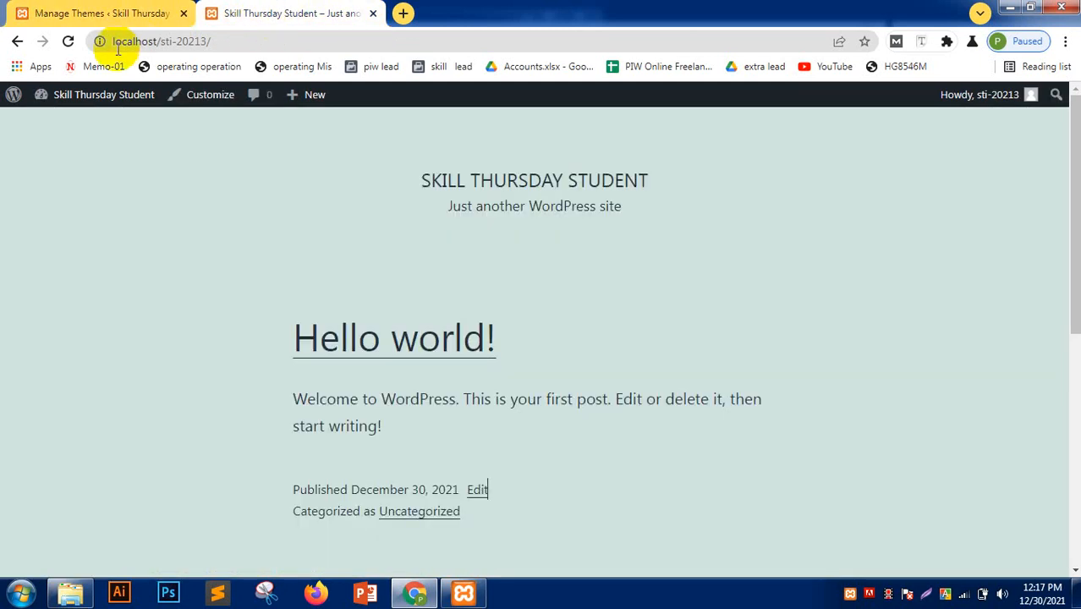
- Reload the front page to view it in Astra, then return to the Starter Templates screen
click(68, 41)
scroll(3, 233, down, 3)
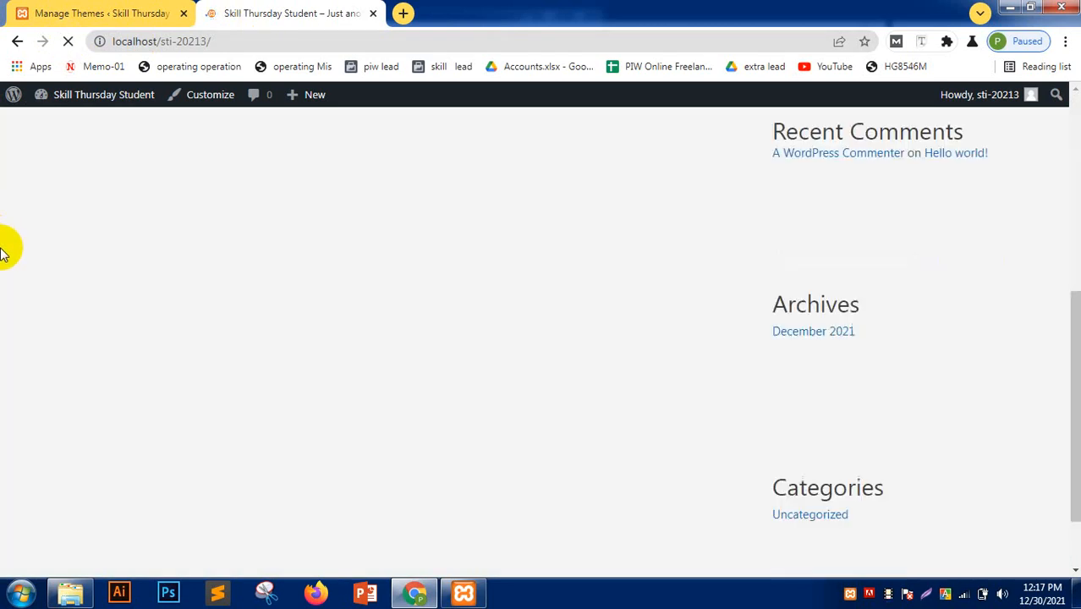
scroll(3, 245, up, 3)
scroll(2, 252, down, 3)
scroll(2, 252, down, 2)
scroll(3, 253, up, 5)
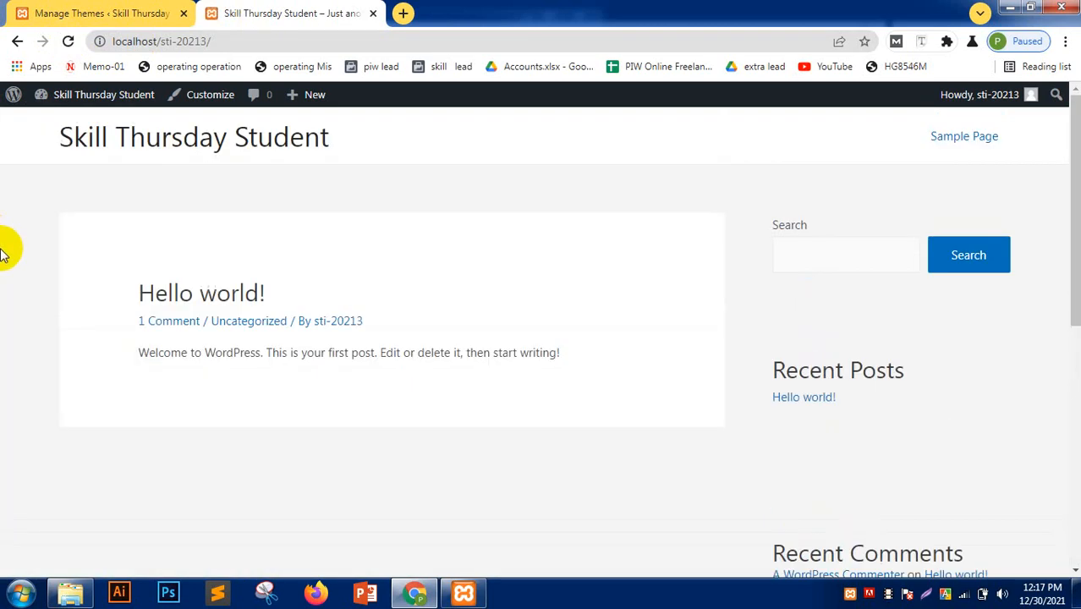
click(102, 13)
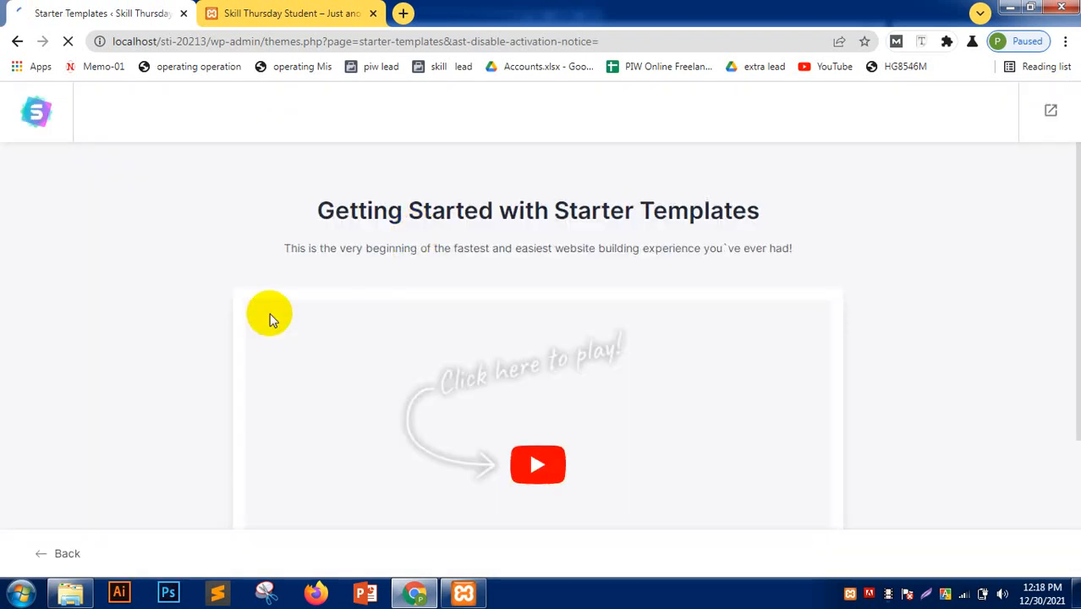
- Choose 'Build Your Website Now' and pick Elementor as the page builder
scroll(270, 330, down, 3)
scroll(267, 329, up, 3)
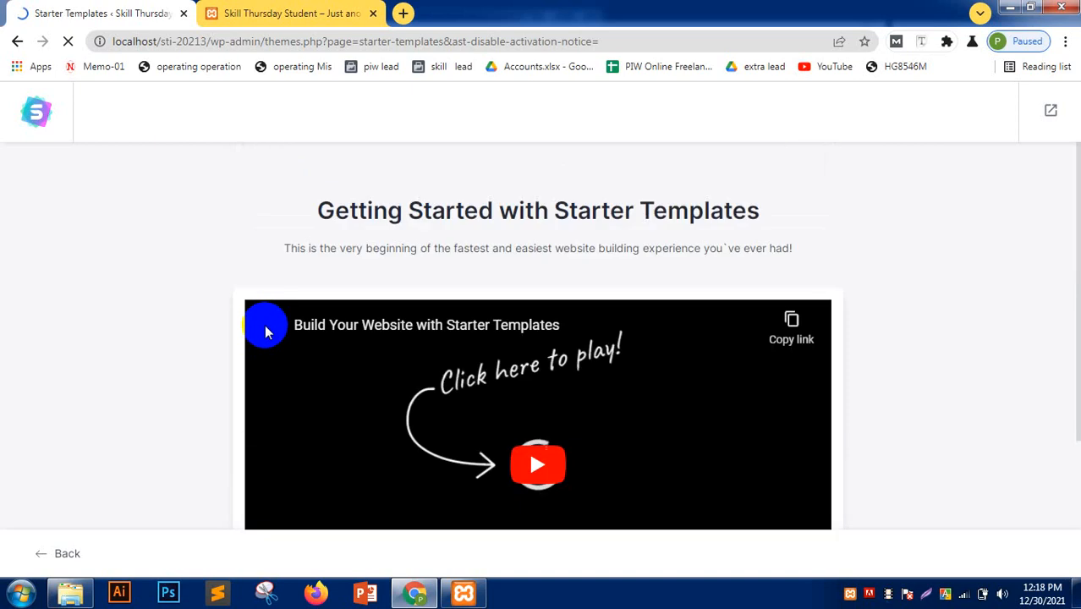
scroll(552, 328, down, 3)
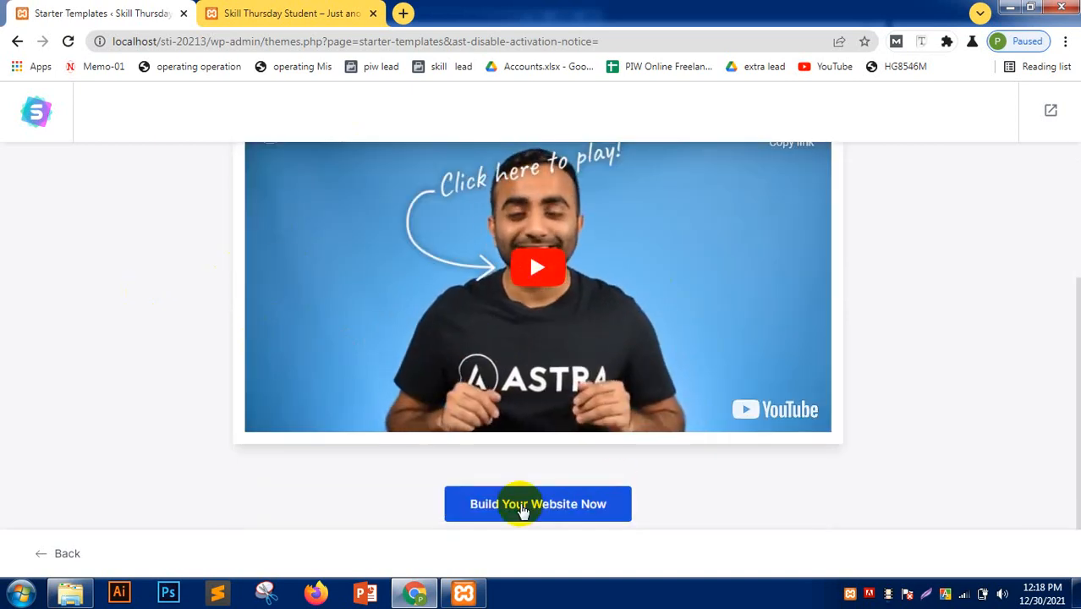
click(521, 506)
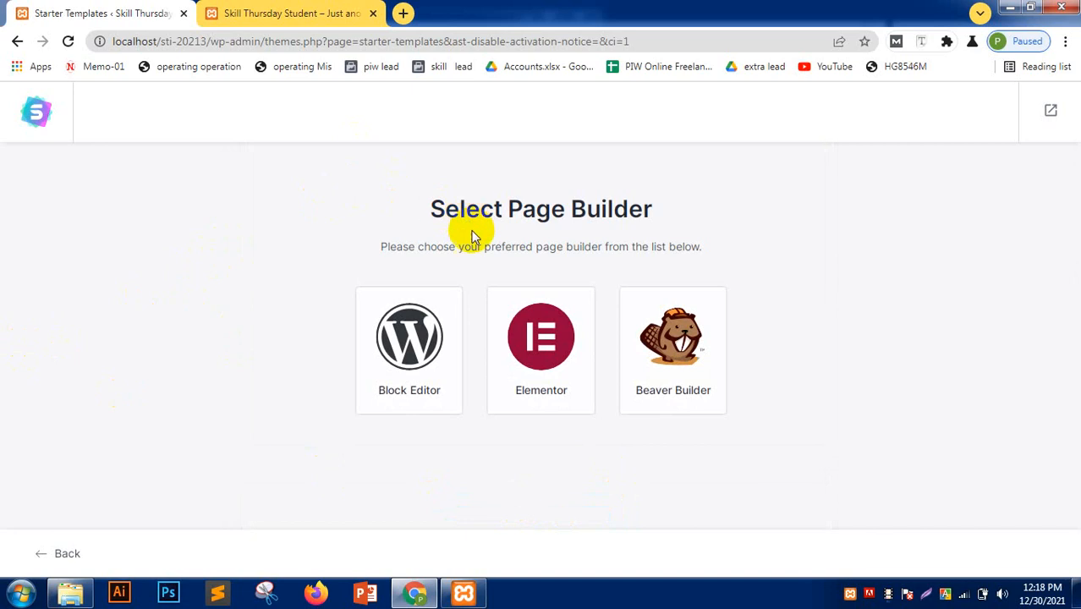
drag(419, 212, 725, 211)
click(725, 211)
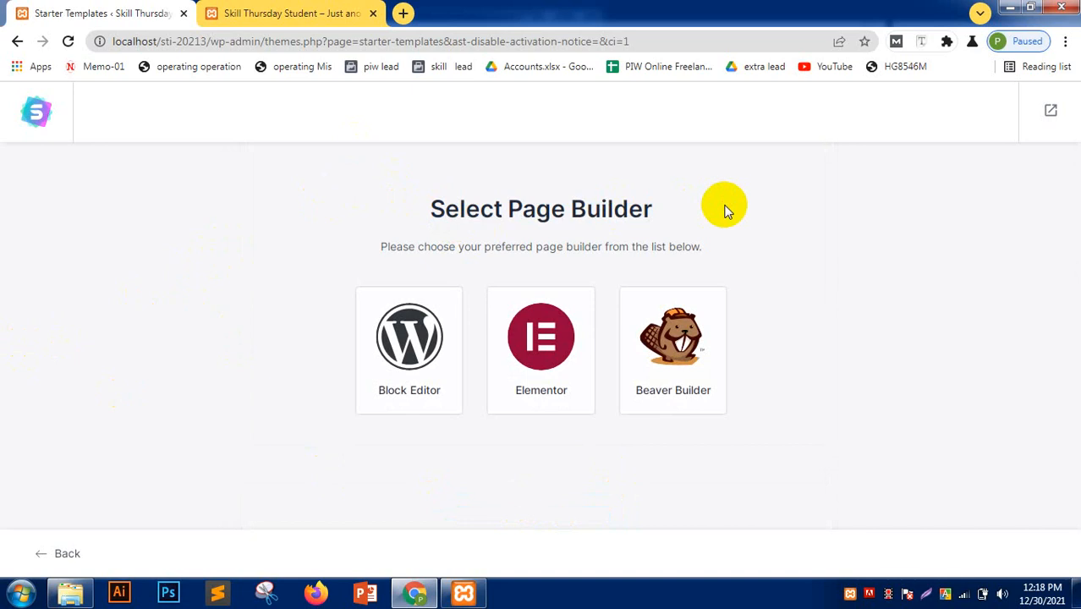
click(520, 361)
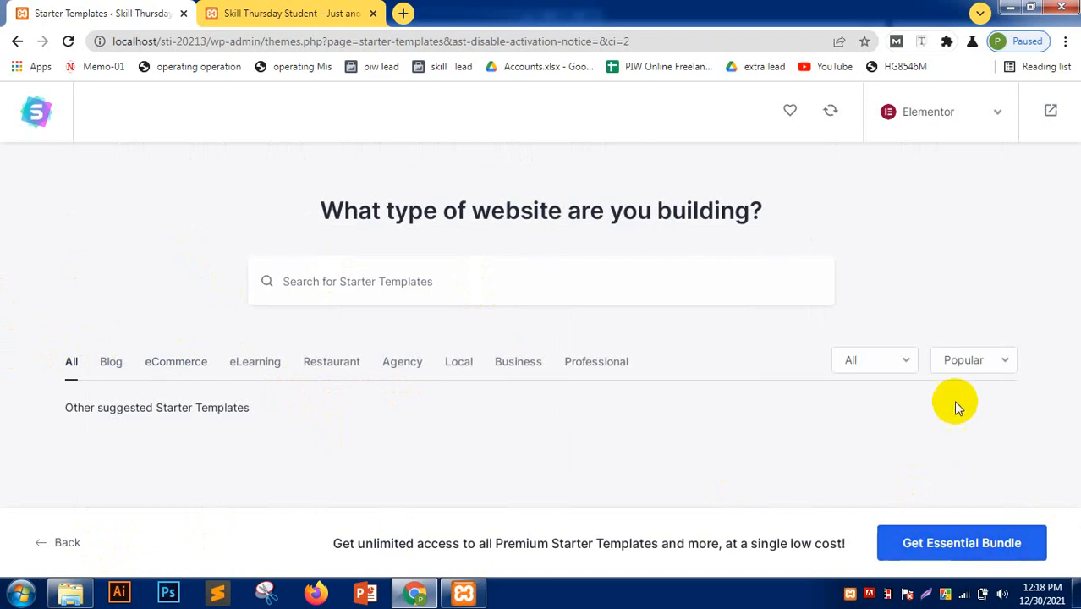
- Keep the template filters on All and Popular, and browse the Blog category before returning to all categories
click(884, 360)
click(853, 405)
click(965, 362)
click(965, 401)
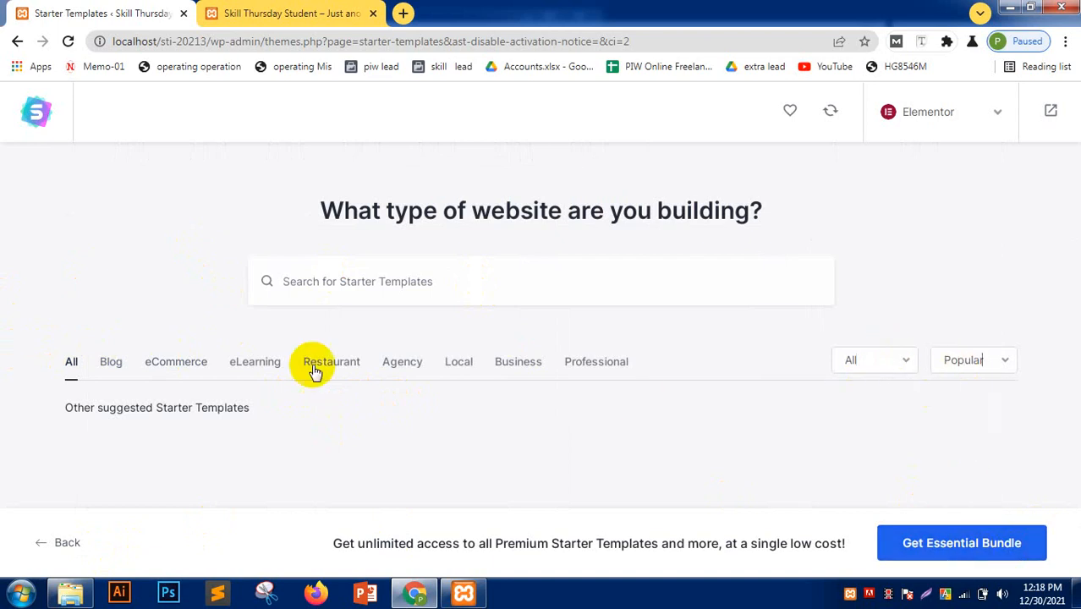
click(105, 362)
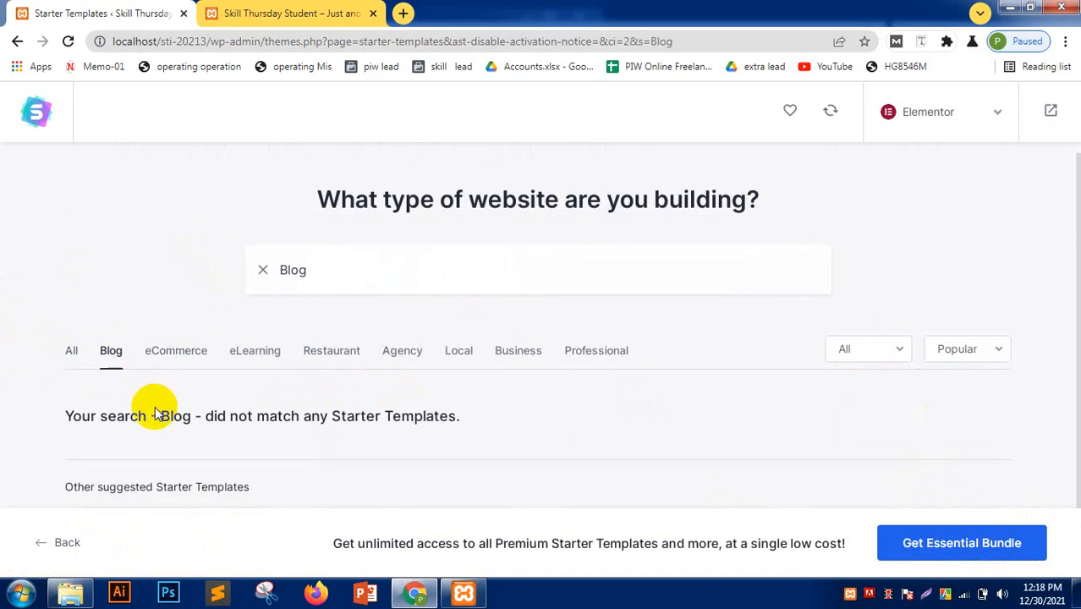
click(73, 352)
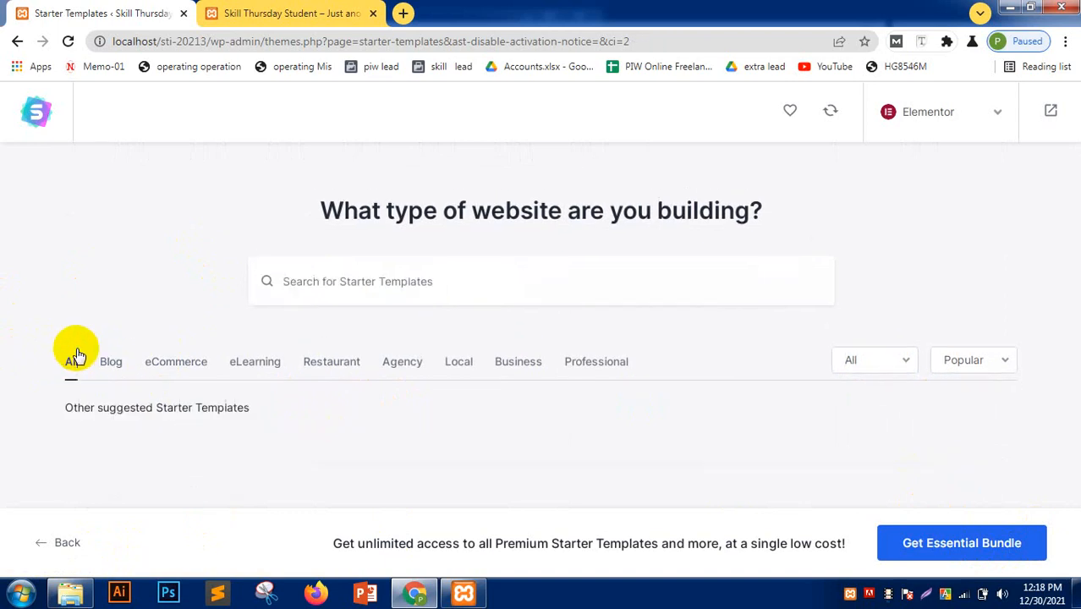
- Search templates for 'personal blog', then go back and reselect Elementor
click(316, 284)
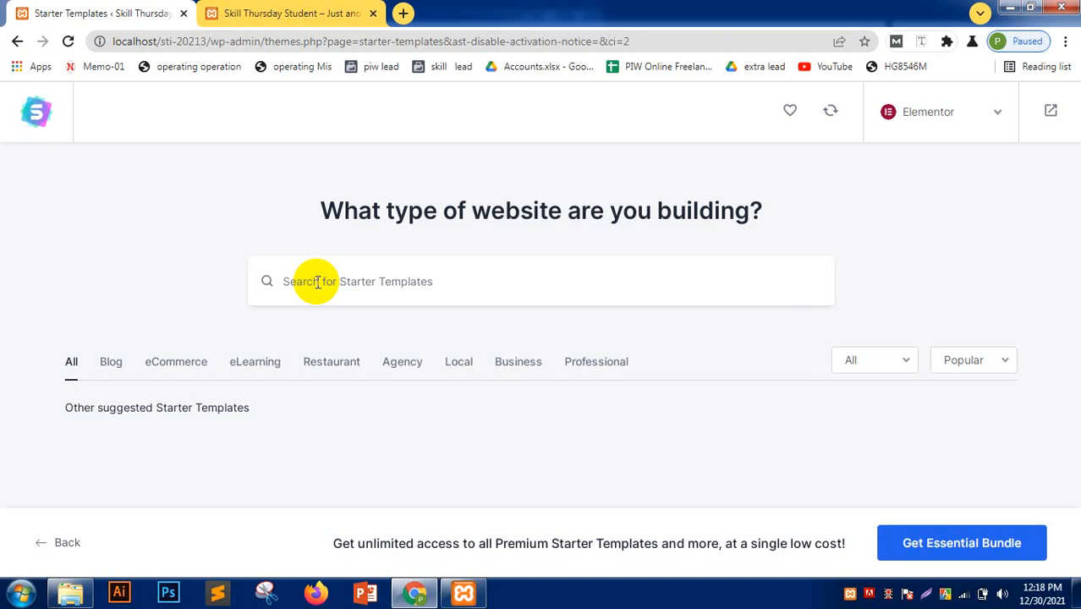
text(p)
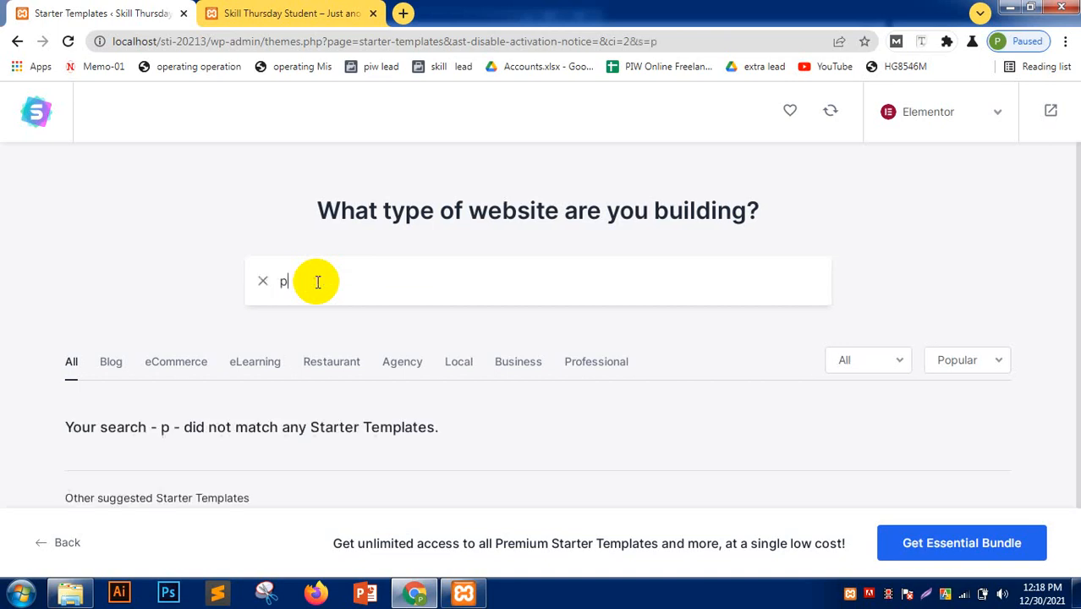
text(ersonal blog)
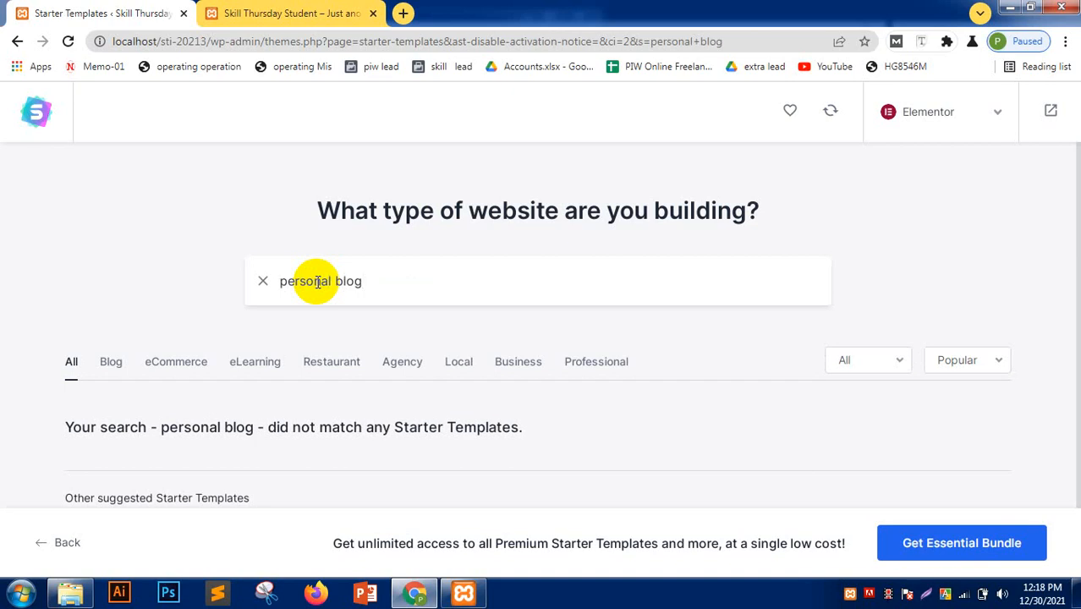
scroll(212, 320, down, 1)
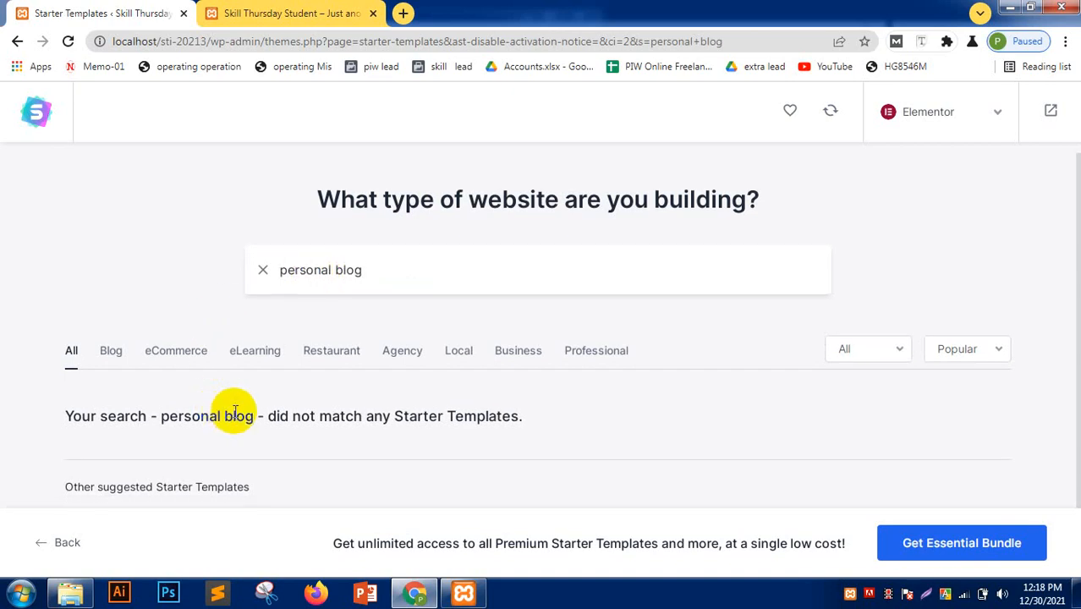
click(58, 545)
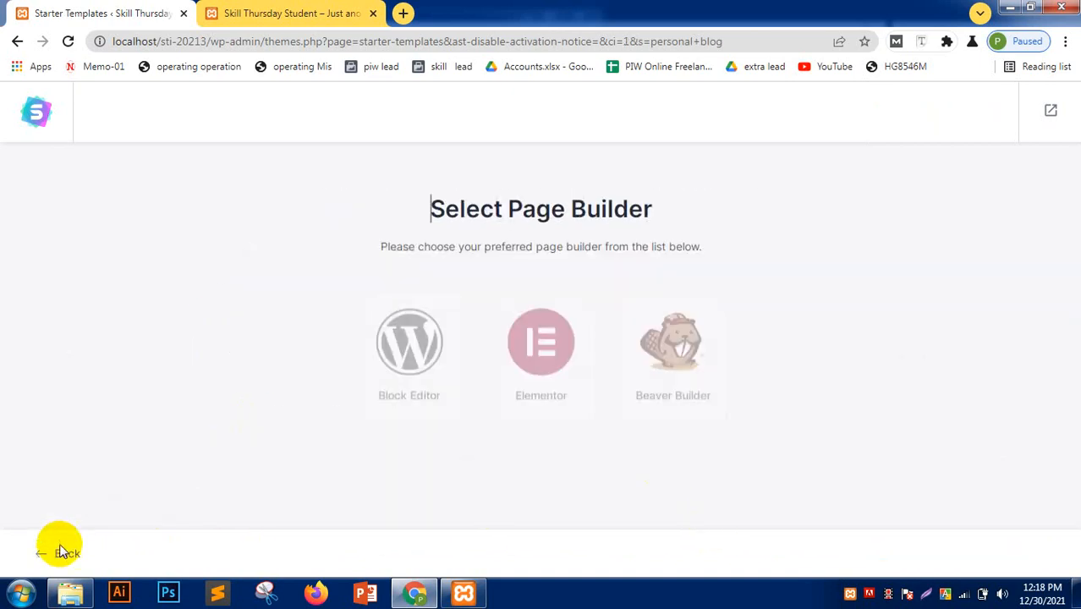
click(539, 337)
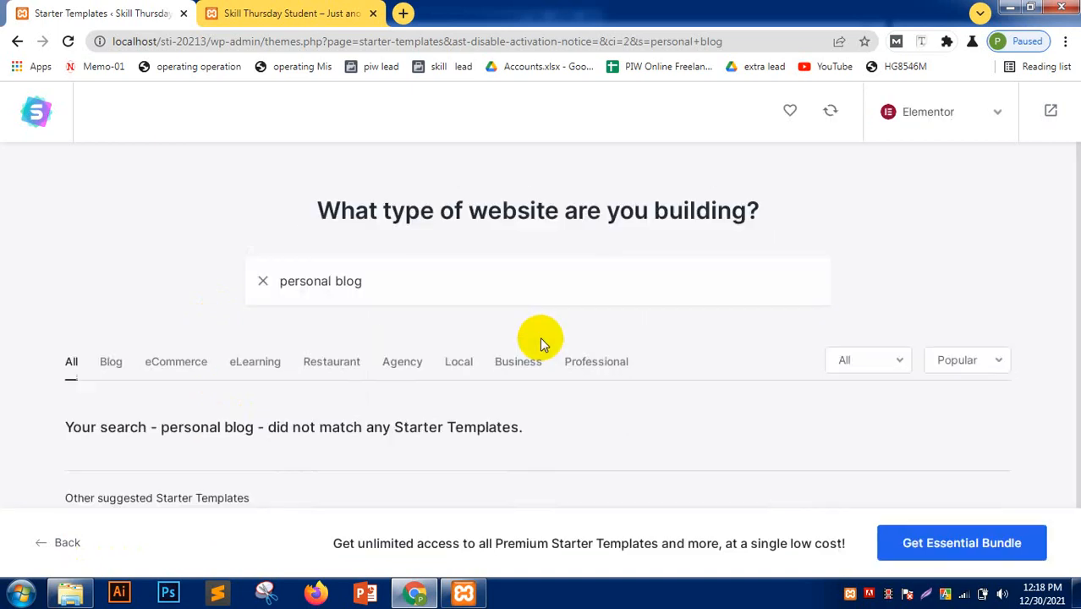
scroll(550, 372, down, 1)
- Switch the pricing filter to Premium and back to All, then select the search text
click(888, 353)
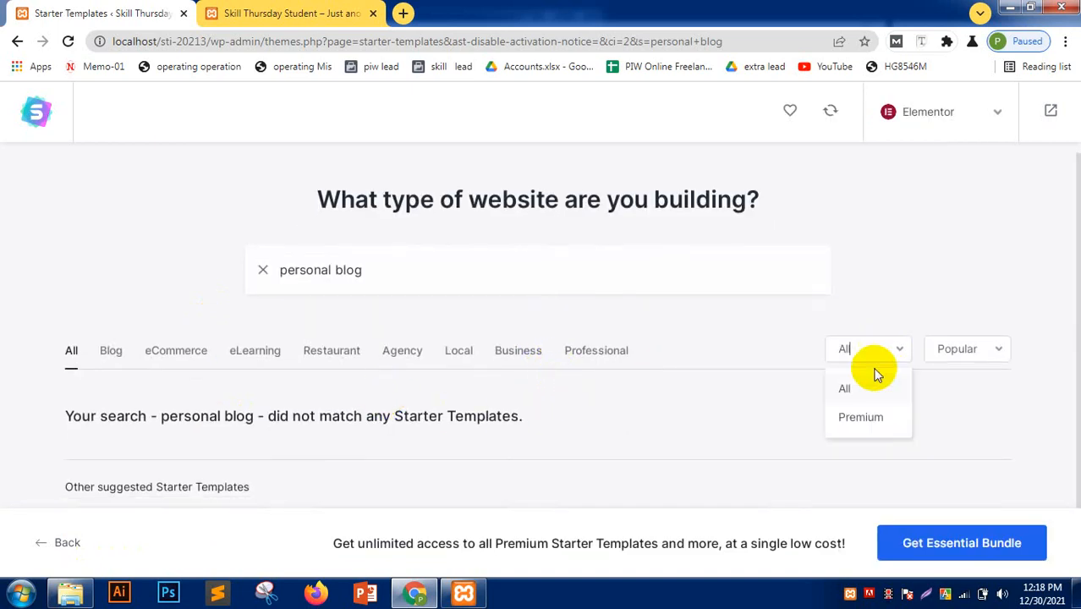
click(861, 418)
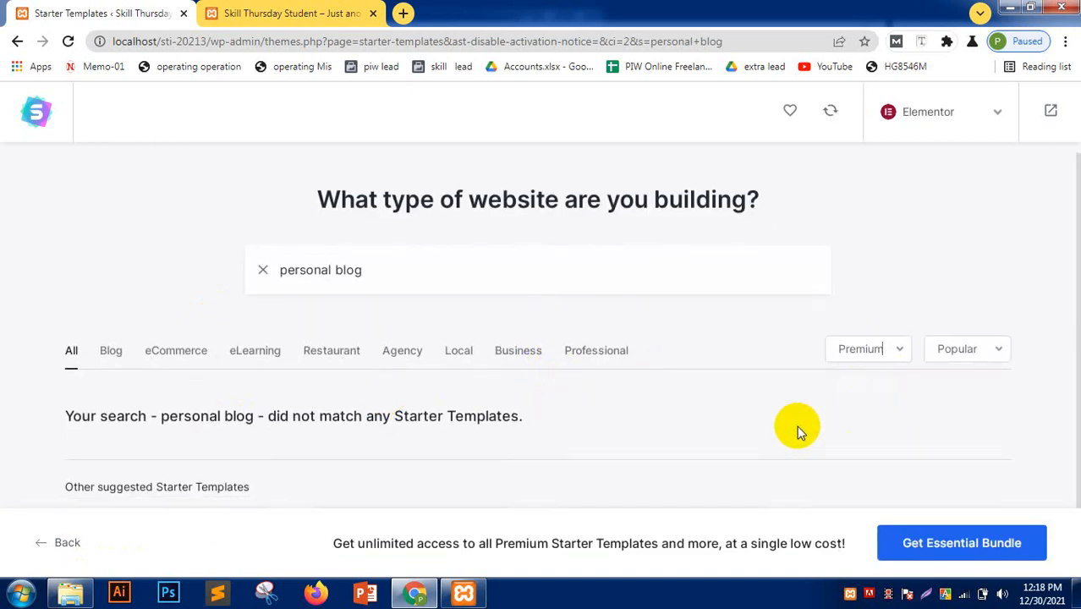
click(857, 351)
click(843, 380)
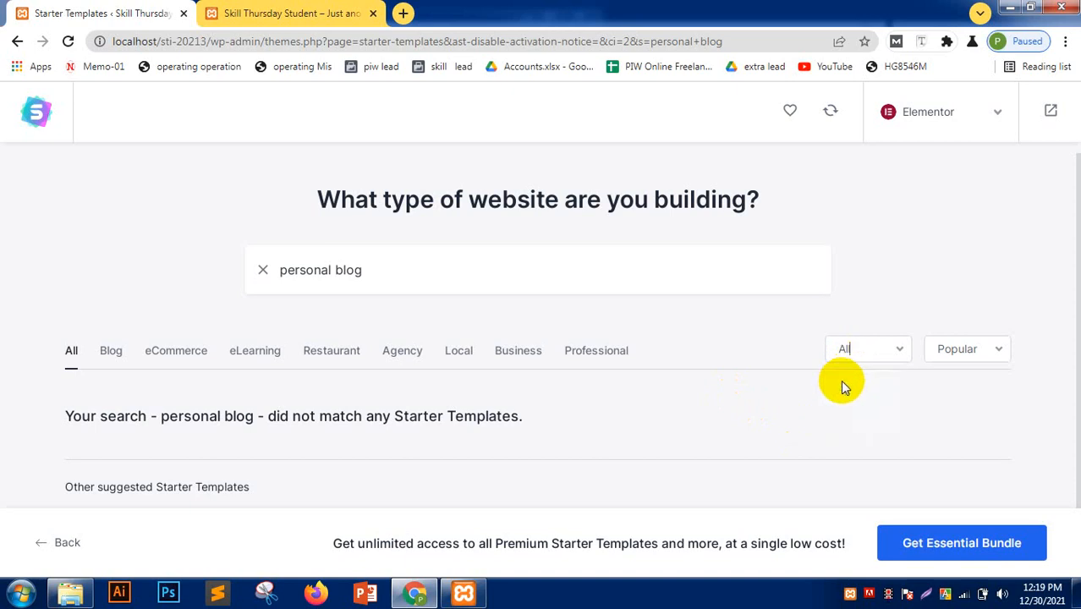
click(387, 269)
drag(390, 269, 248, 270)
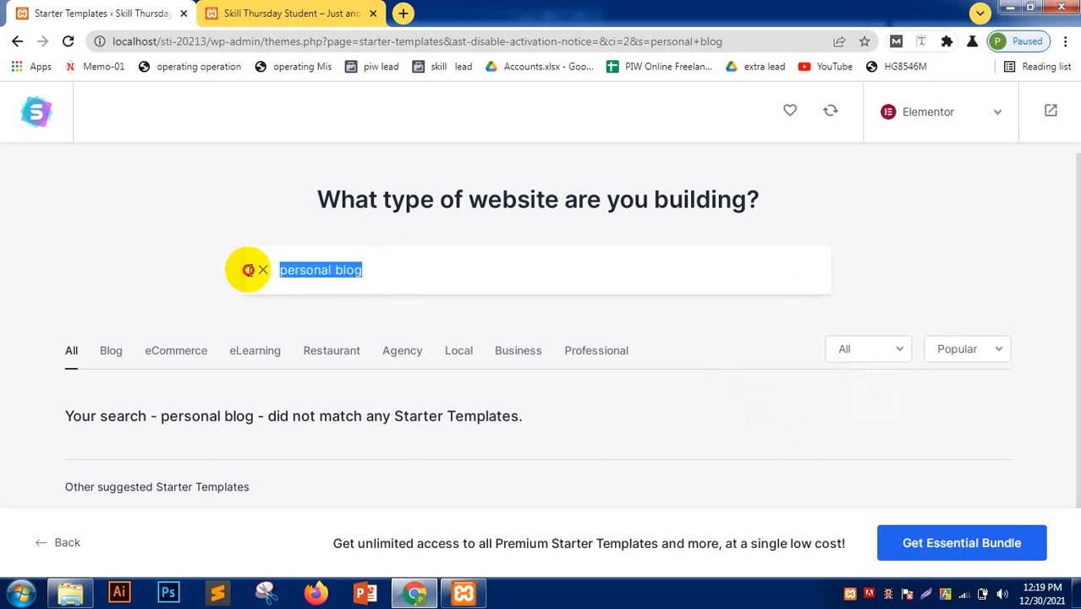
- Clear the search and view each template category from Blog through Professional
key(BackSpace)
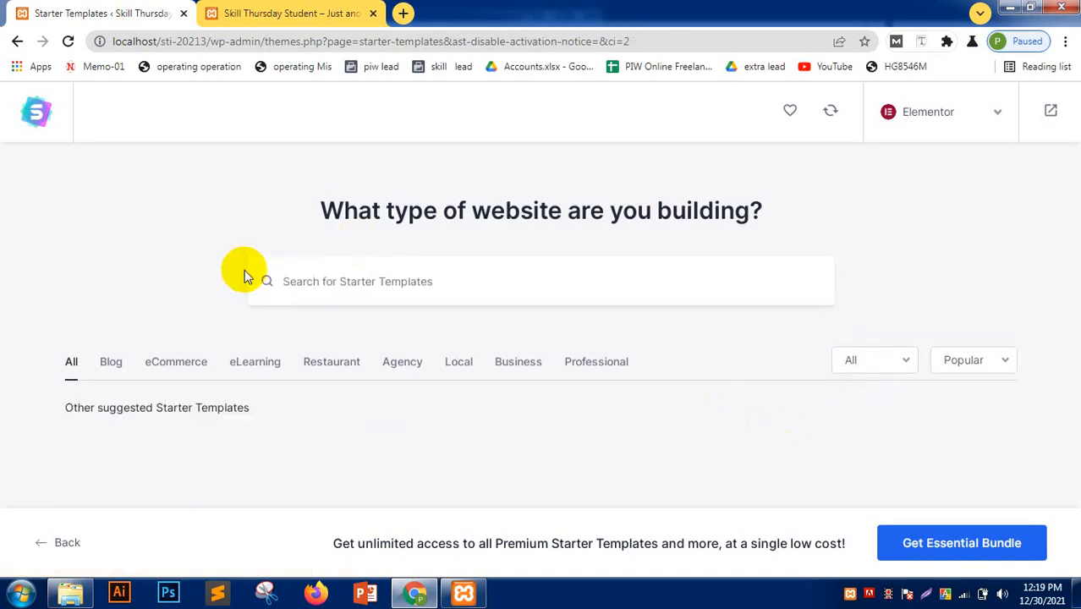
click(111, 363)
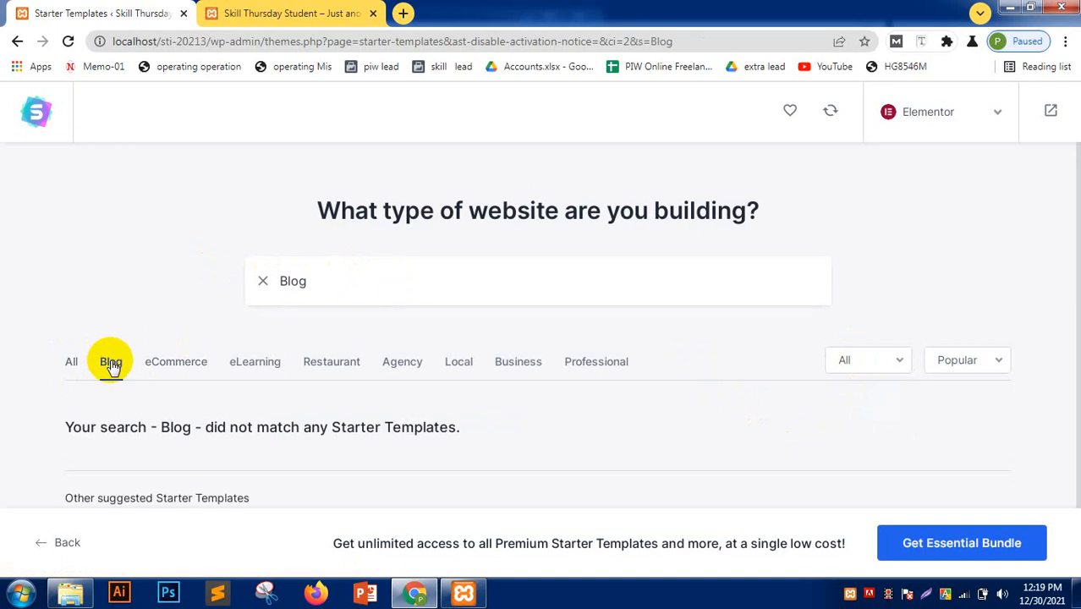
click(182, 362)
click(254, 357)
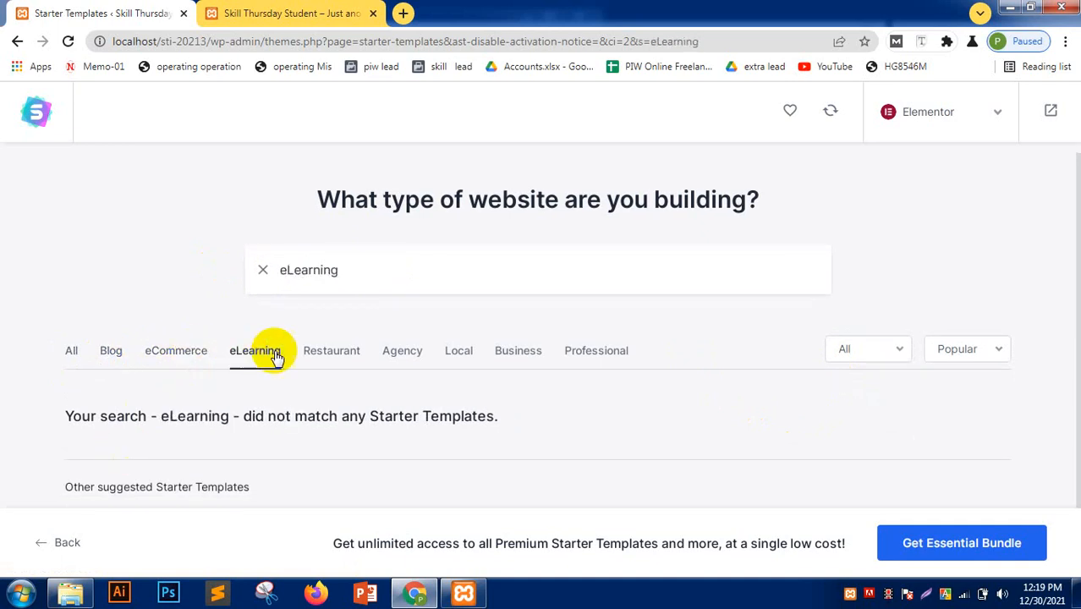
click(323, 353)
click(396, 354)
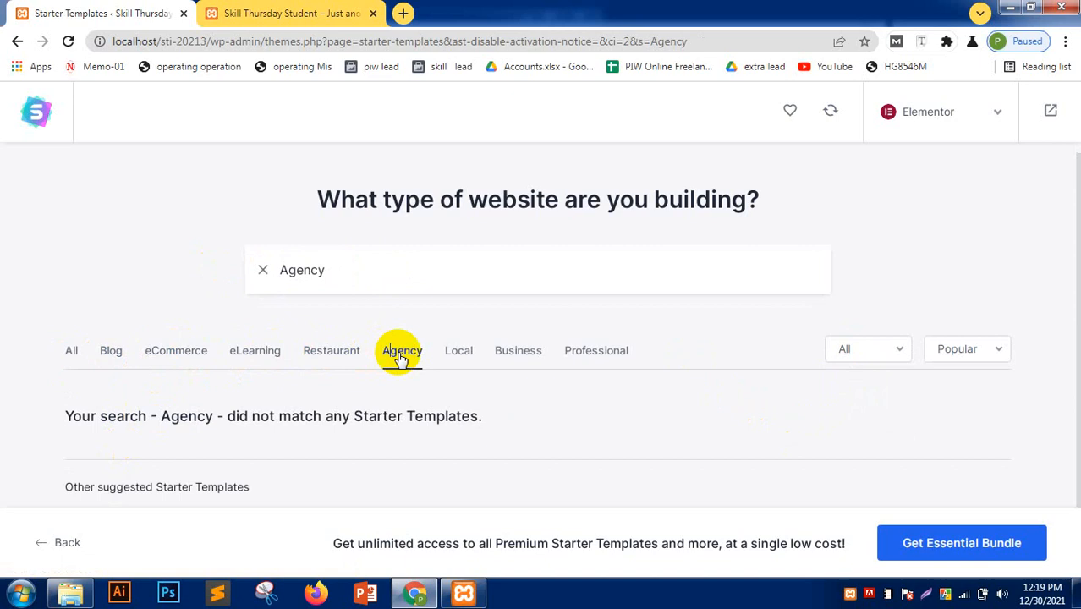
click(466, 357)
click(530, 347)
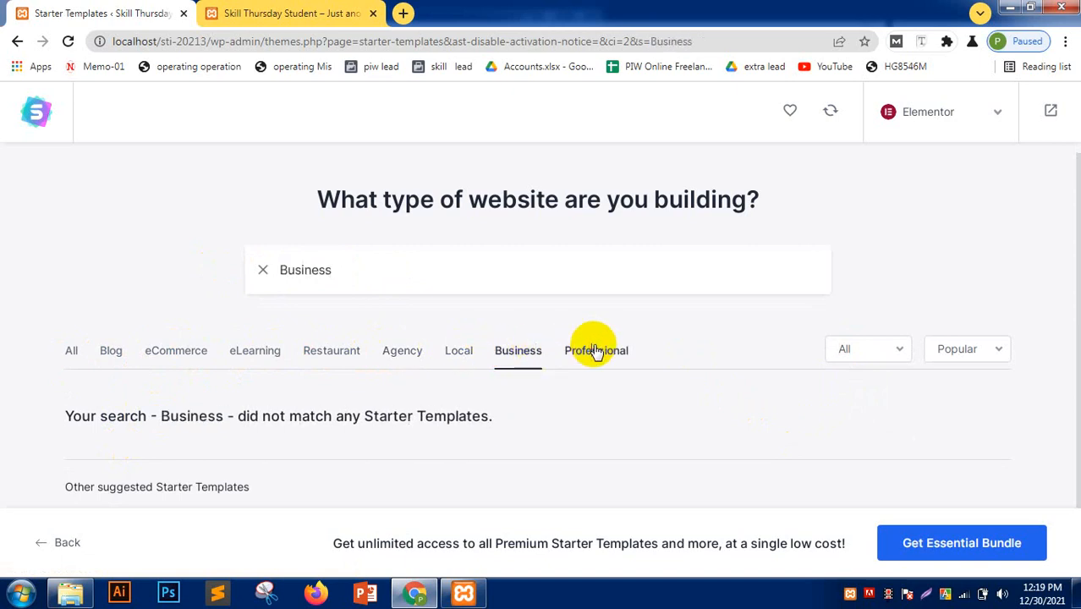
click(595, 350)
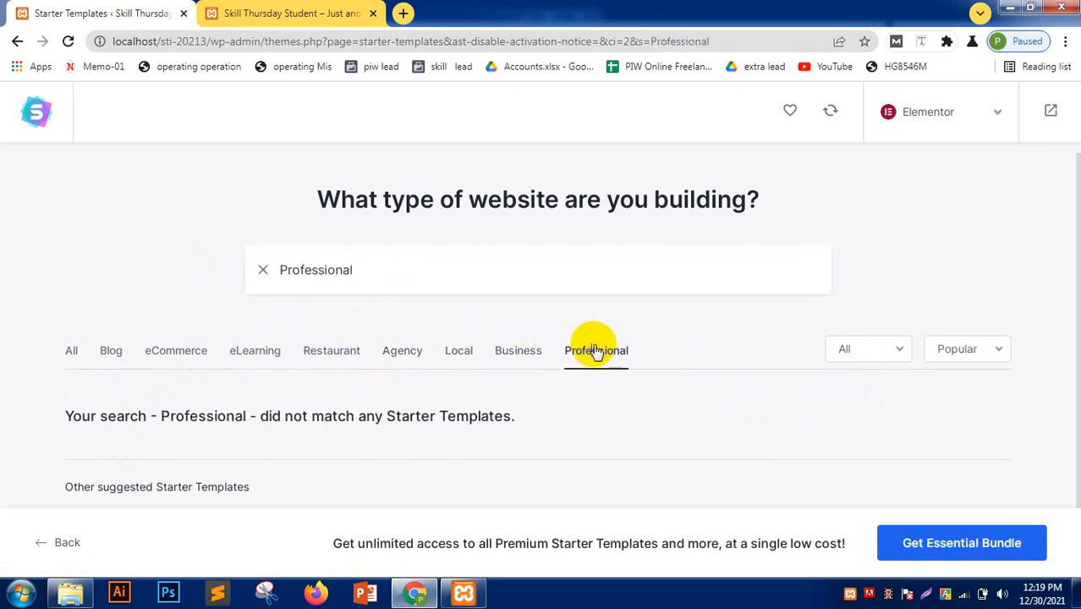
- Try the Block Editor and Beaver Builder page builders, then return to Elementor
click(998, 110)
click(928, 161)
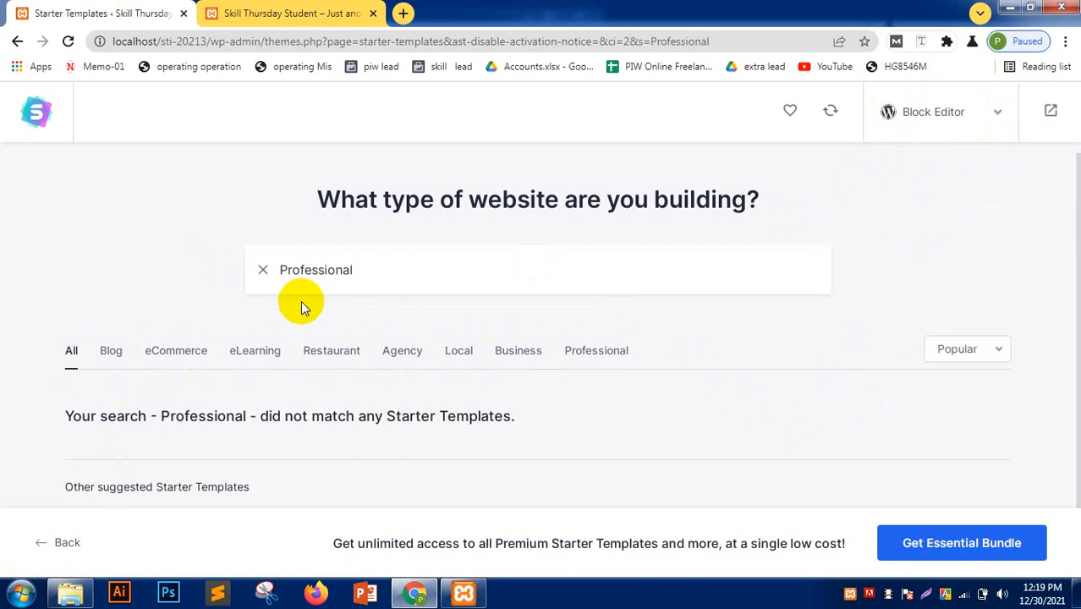
click(948, 116)
click(929, 228)
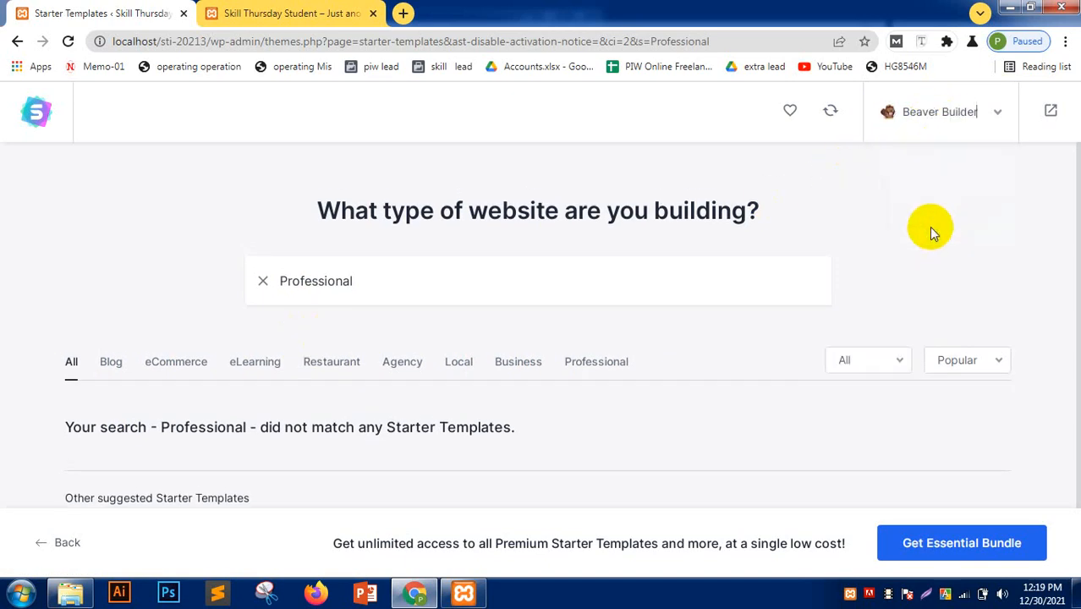
click(980, 115)
click(928, 201)
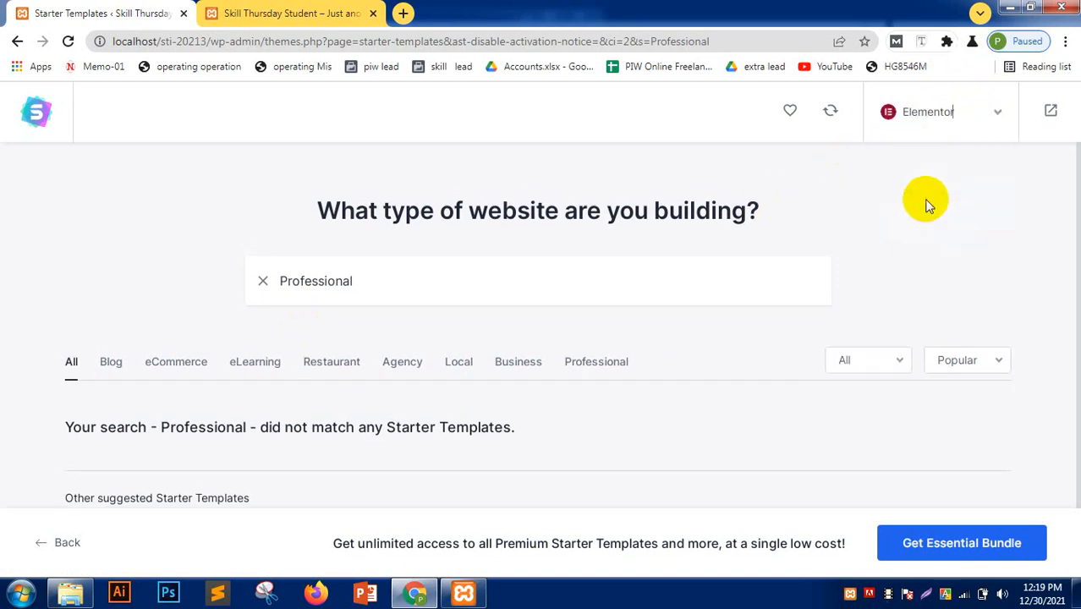
- Replace the search text with 'blog', which matches no templates
drag(389, 281, 231, 288)
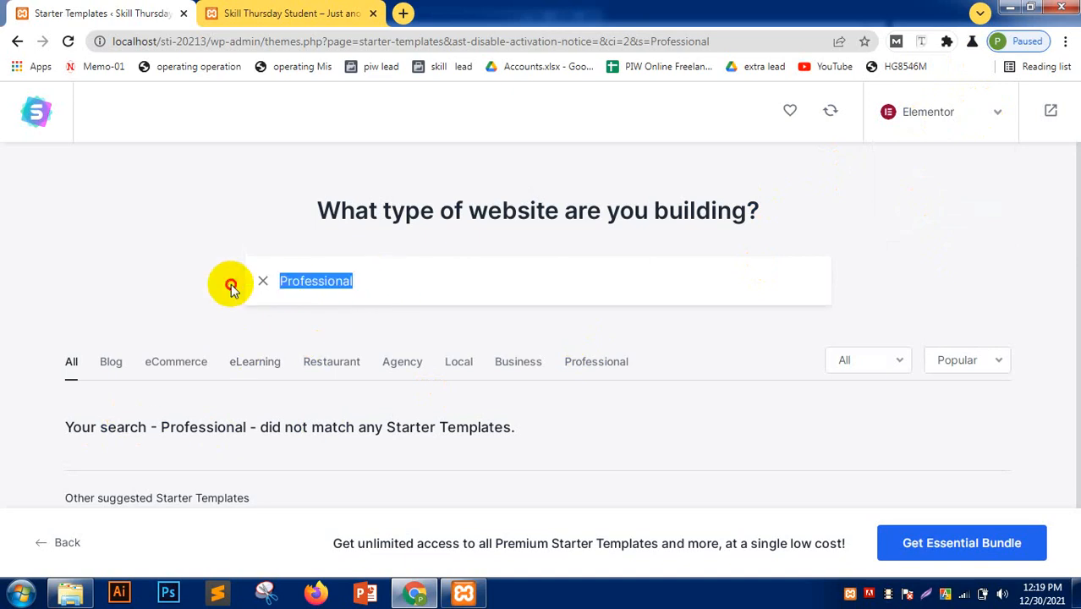
key(BackSpace)
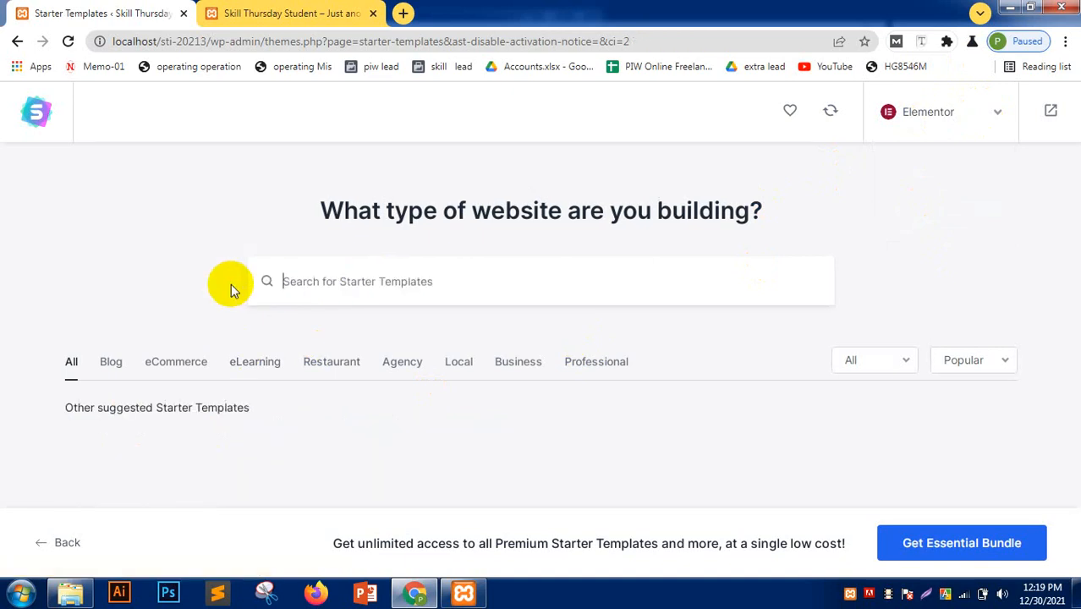
text(blog)
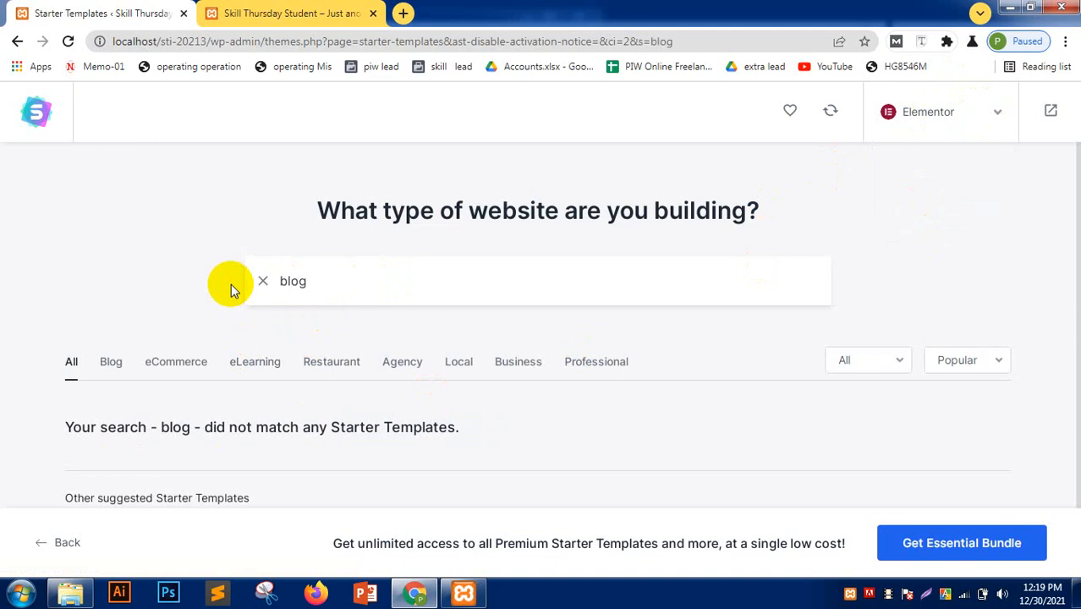
- Clear the search and view the Get Essential Bundle premium offer
key(BackSpace)
key(BackSpace)
key(BackSpace)
key(BackSpace)
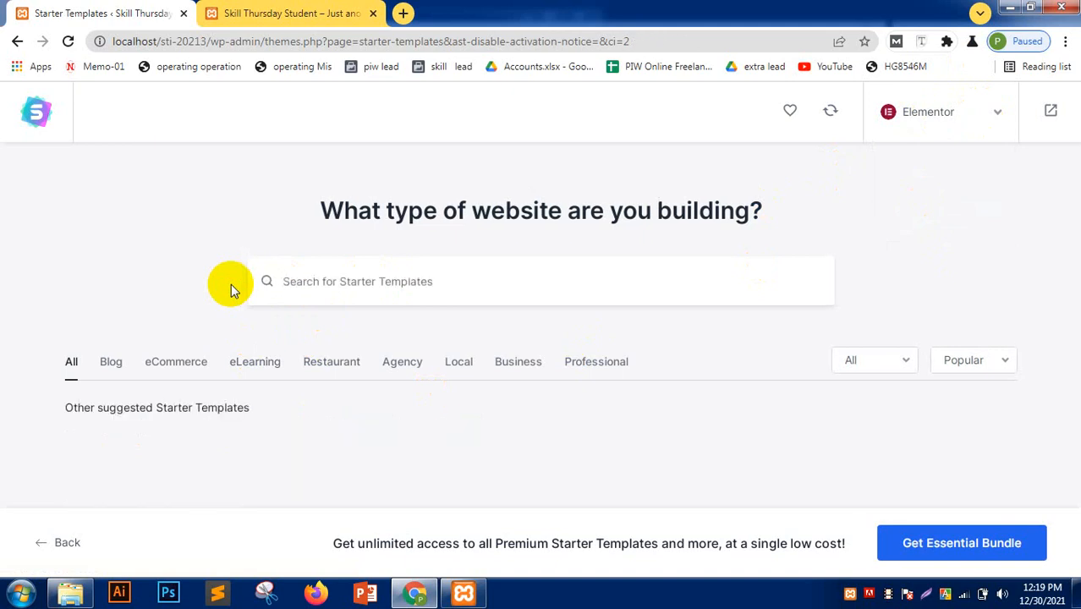
click(995, 543)
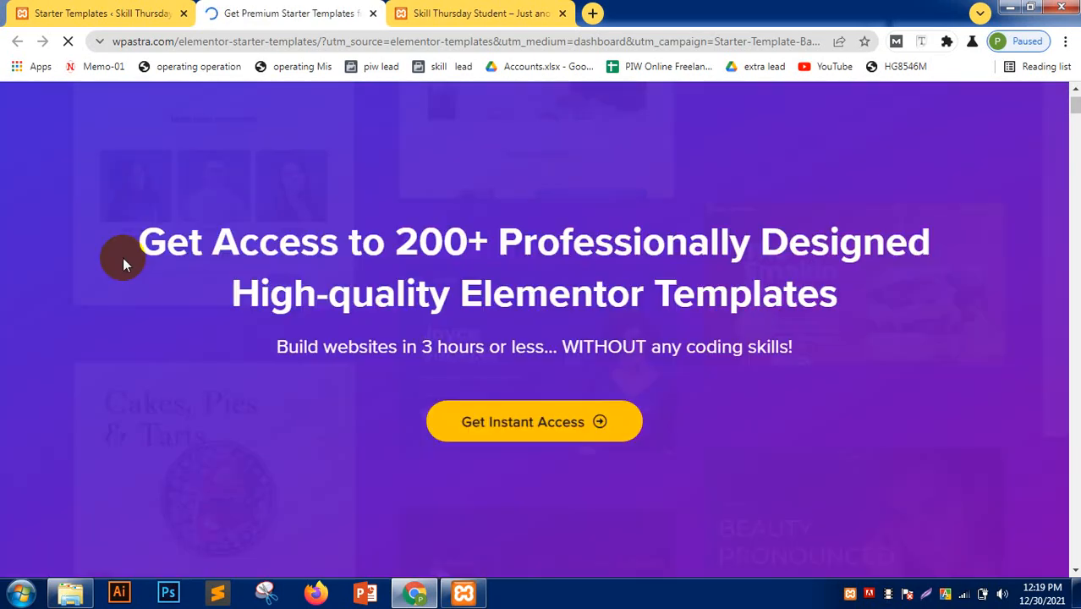
click(97, 13)
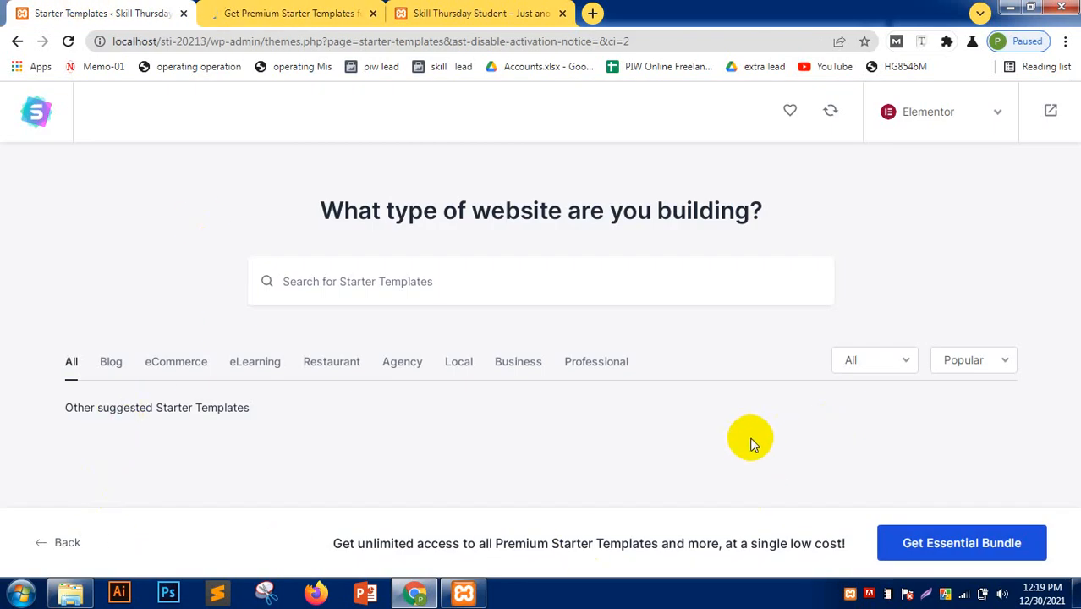
- Reload the Starter Templates gallery and close the premium bundle offer tab
click(25, 115)
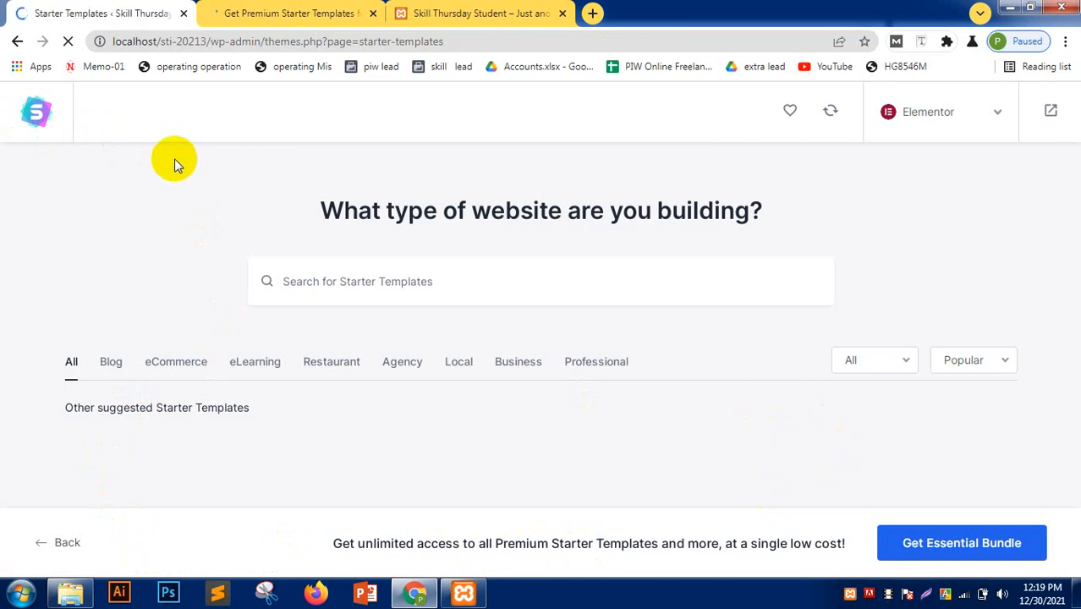
click(355, 14)
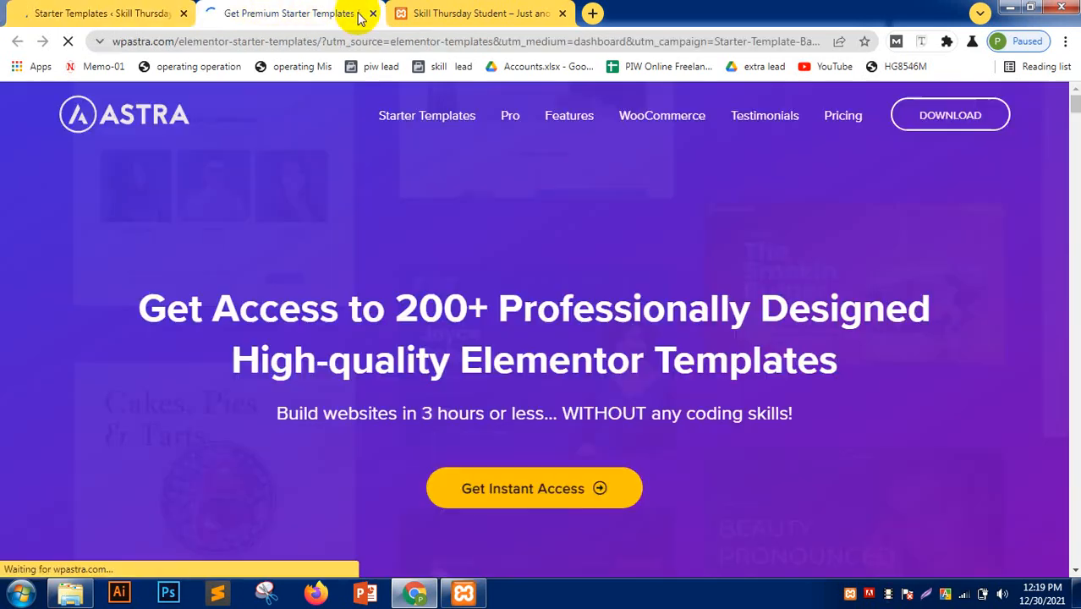
click(172, 9)
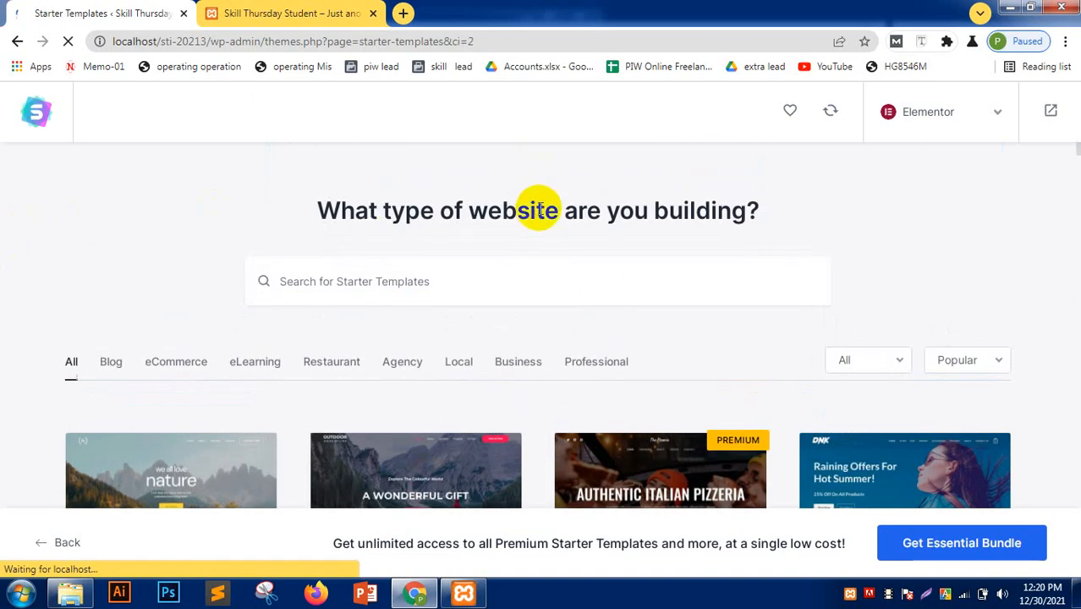
- Scroll through the starter template gallery and select Outdoor Adventure
scroll(43, 313, down, 7)
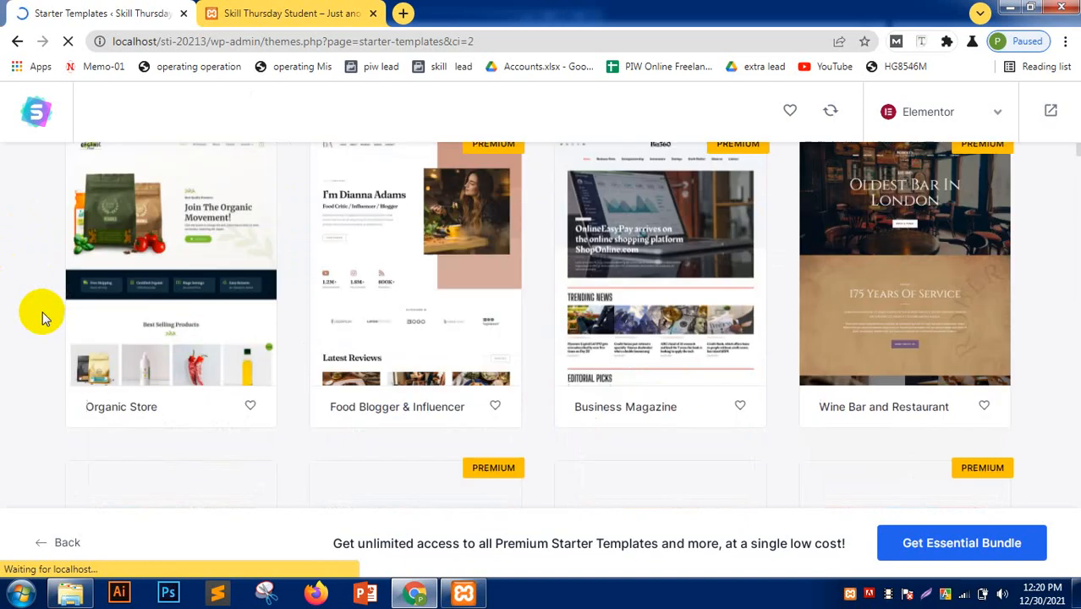
scroll(43, 313, down, 6)
scroll(43, 312, down, 2)
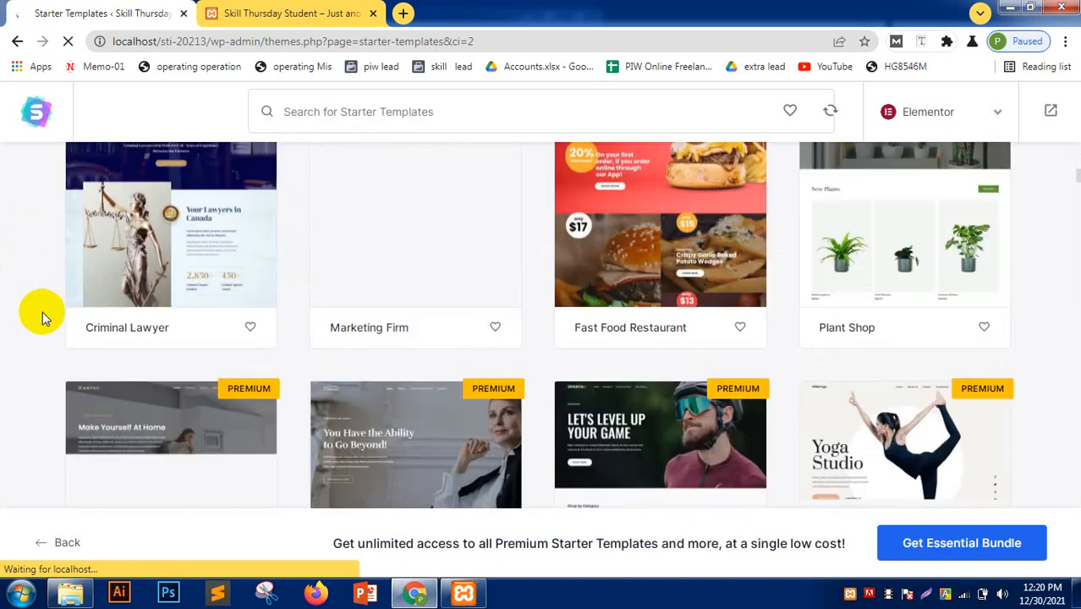
scroll(42, 311, down, 3)
scroll(42, 312, down, 6)
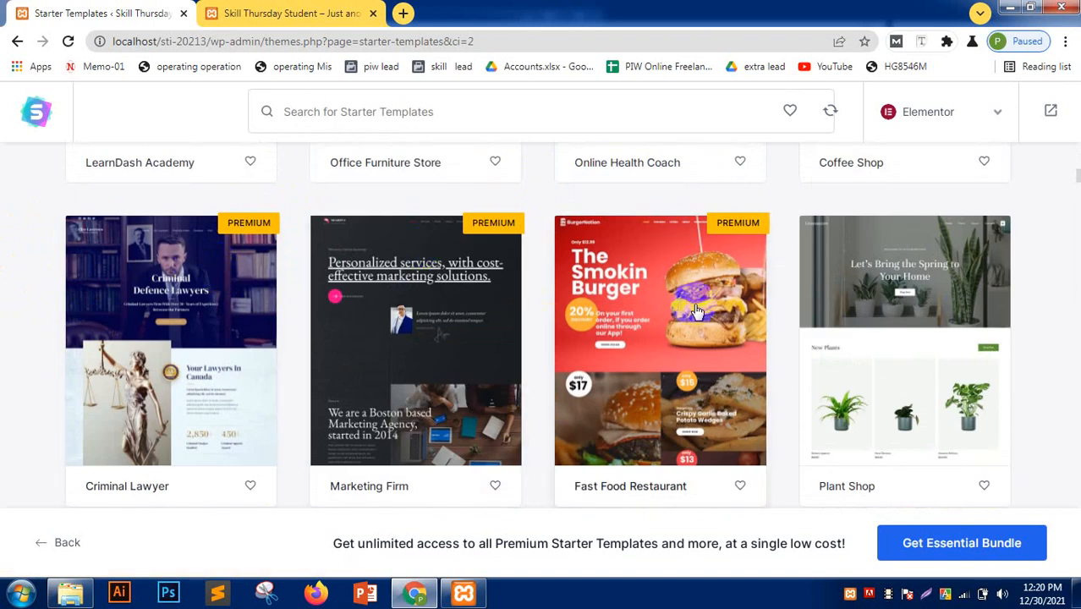
scroll(256, 380, up, 5)
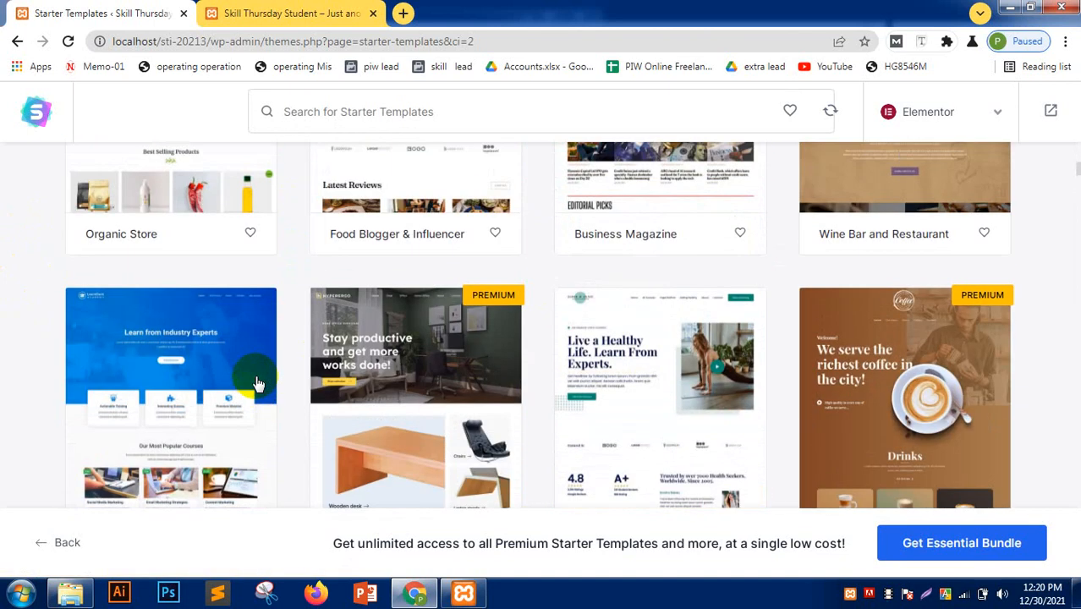
scroll(256, 383, up, 5)
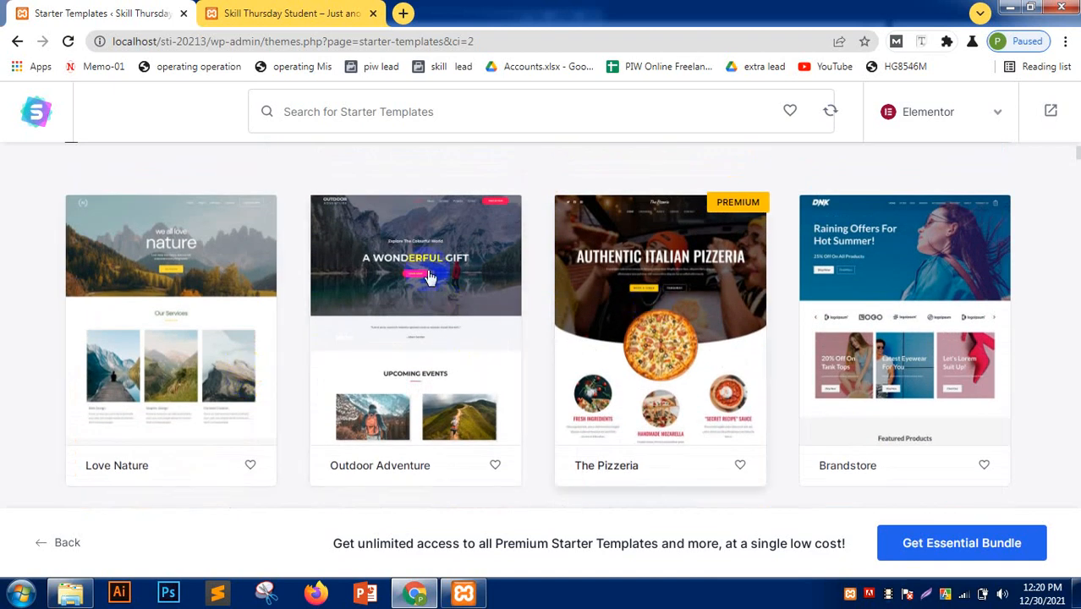
click(375, 363)
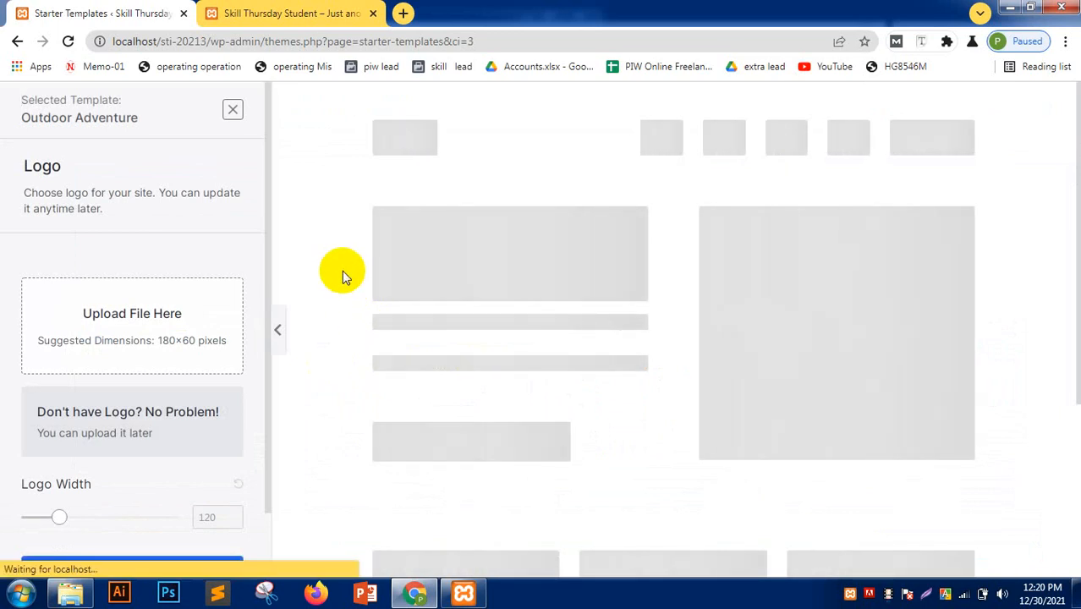
- Return to the template gallery and look at the Brandstore template's setup
scroll(580, 381, down, 10)
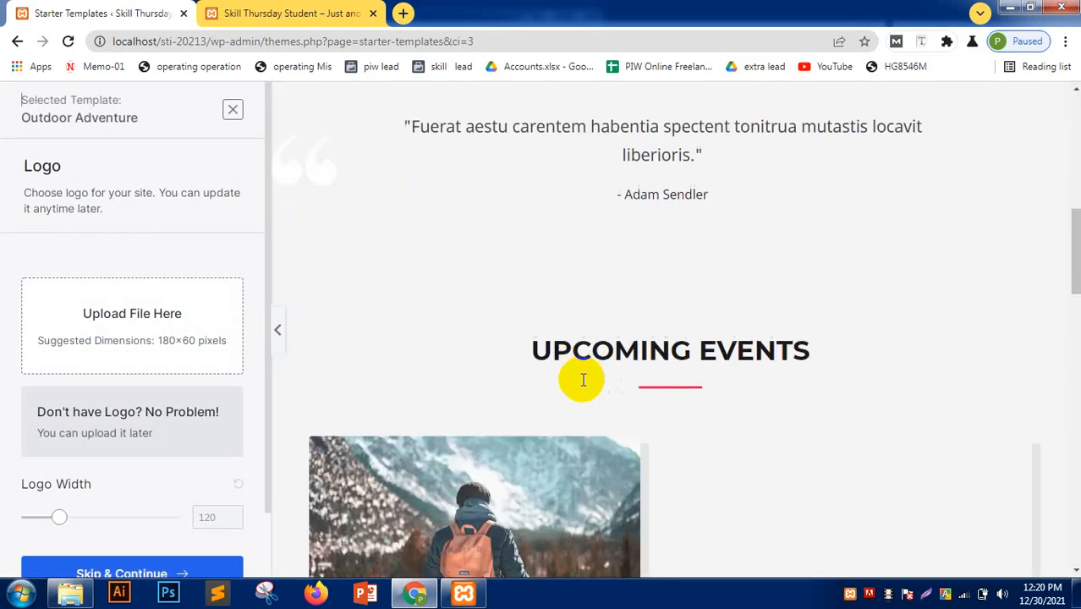
scroll(580, 379, down, 9)
scroll(579, 380, up, 9)
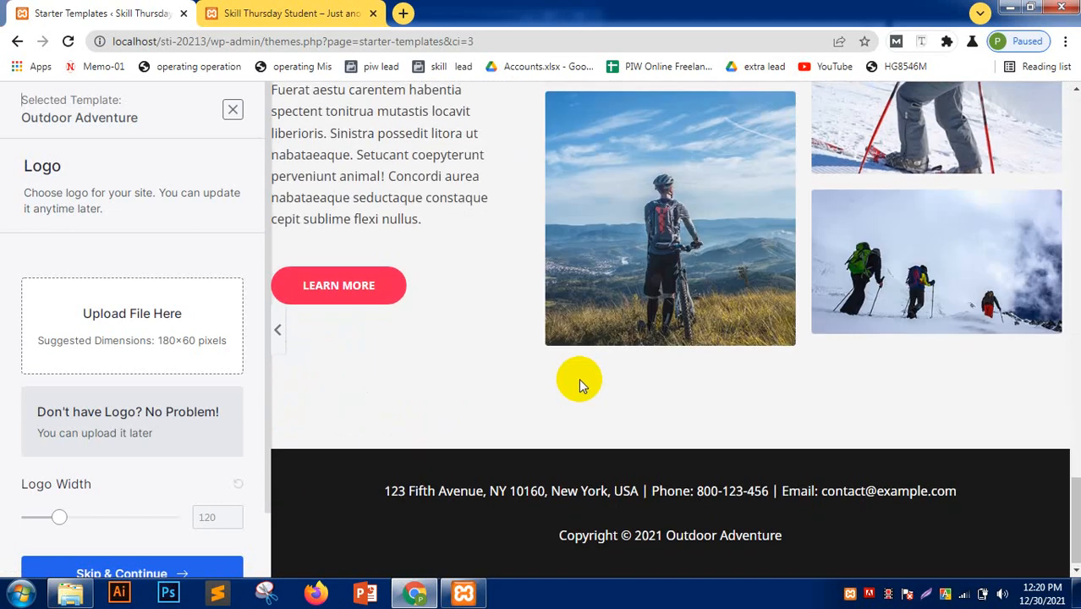
scroll(578, 378, down, 4)
scroll(575, 381, up, 14)
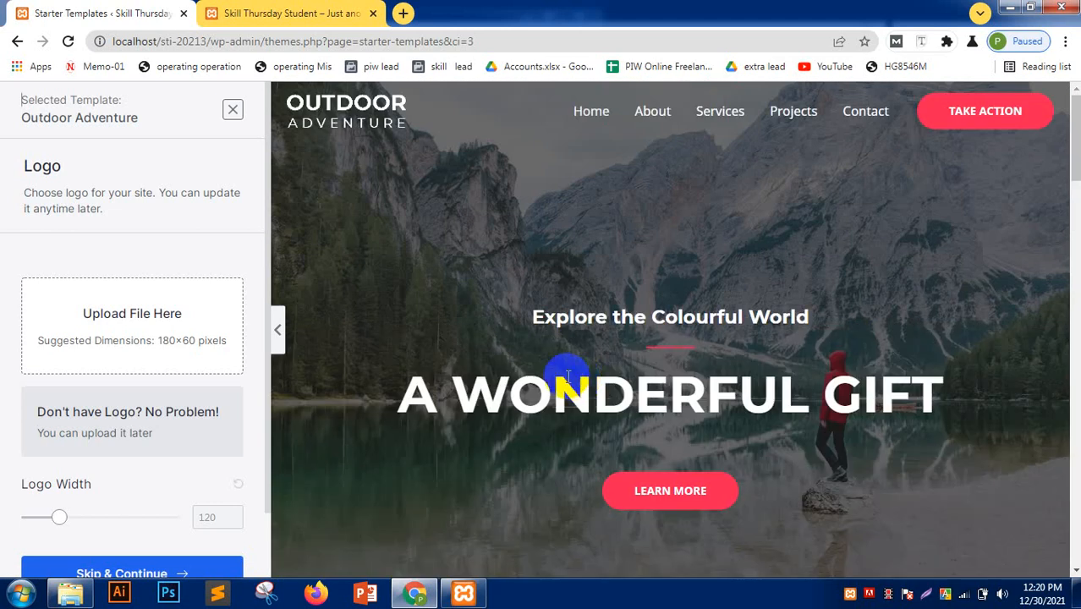
click(19, 42)
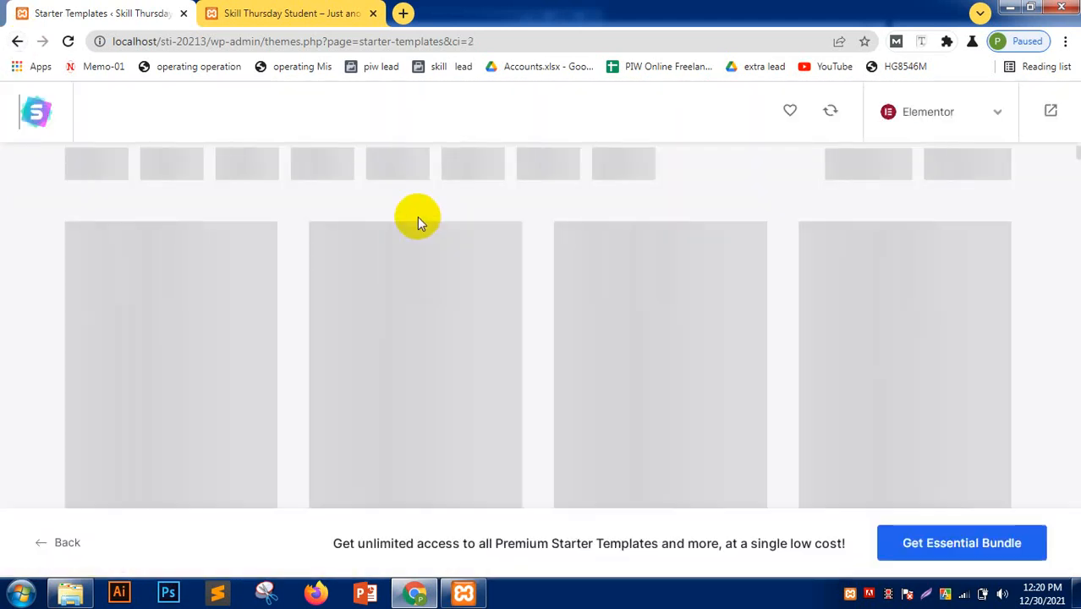
scroll(449, 398, down, 2)
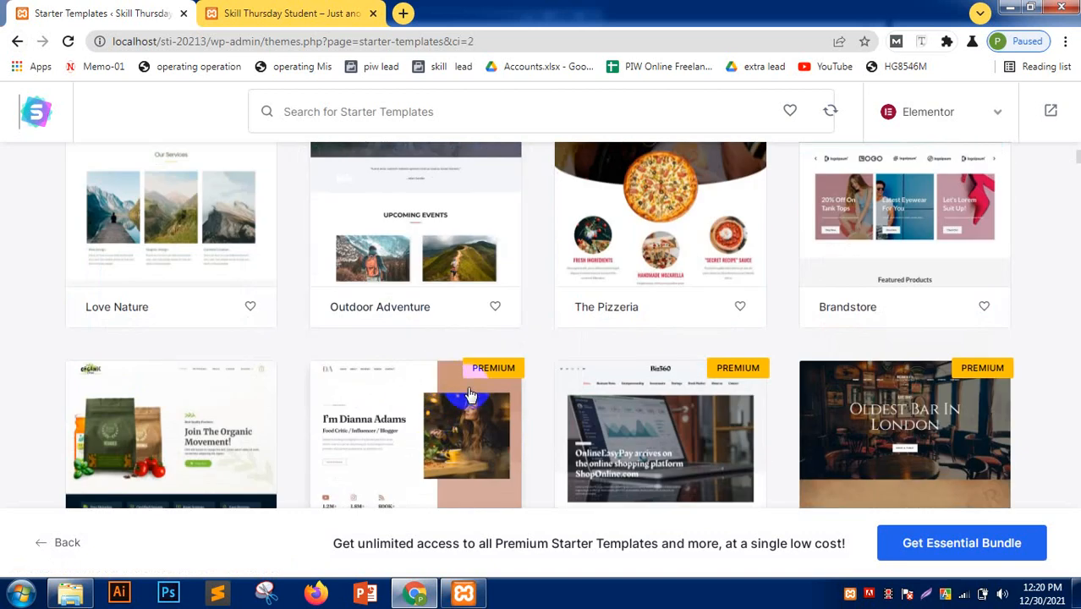
scroll(470, 395, up, 2)
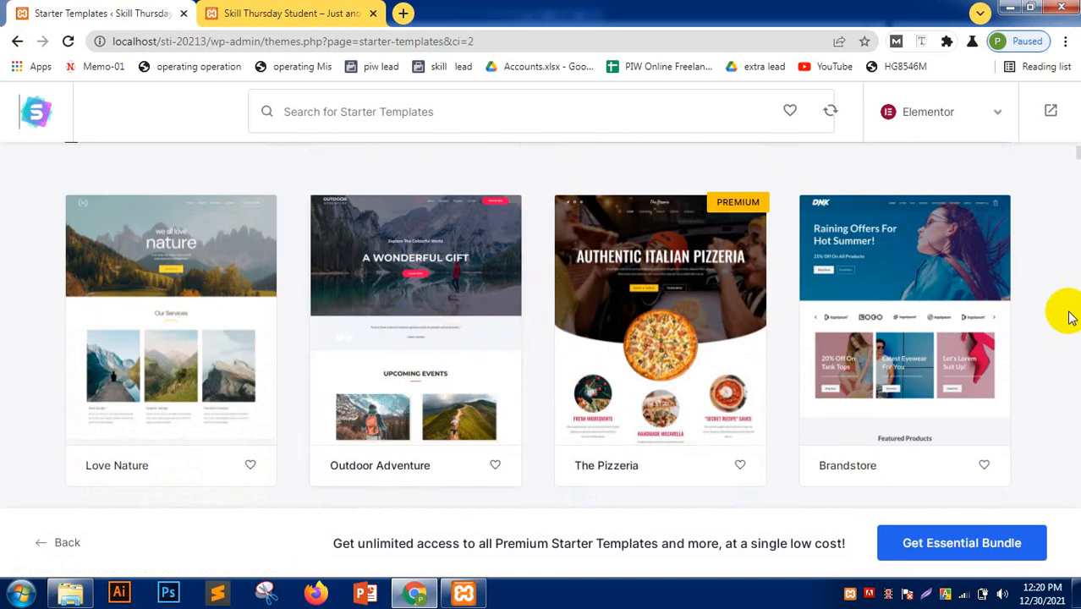
click(842, 287)
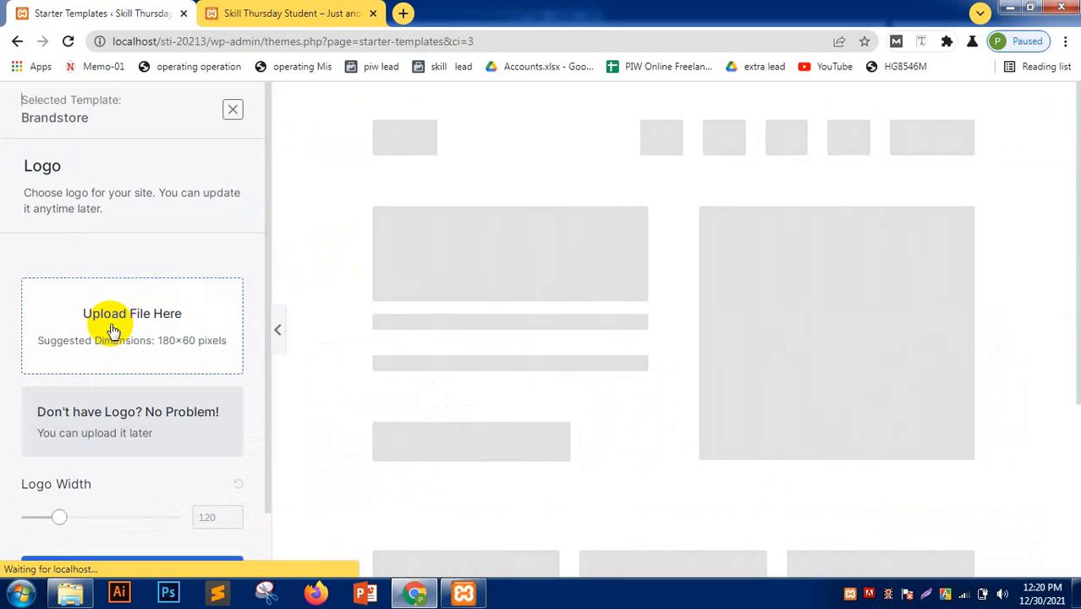
- Go back, reopen Outdoor Adventure, and skip the Logo step to continue
scroll(114, 330, down, 1)
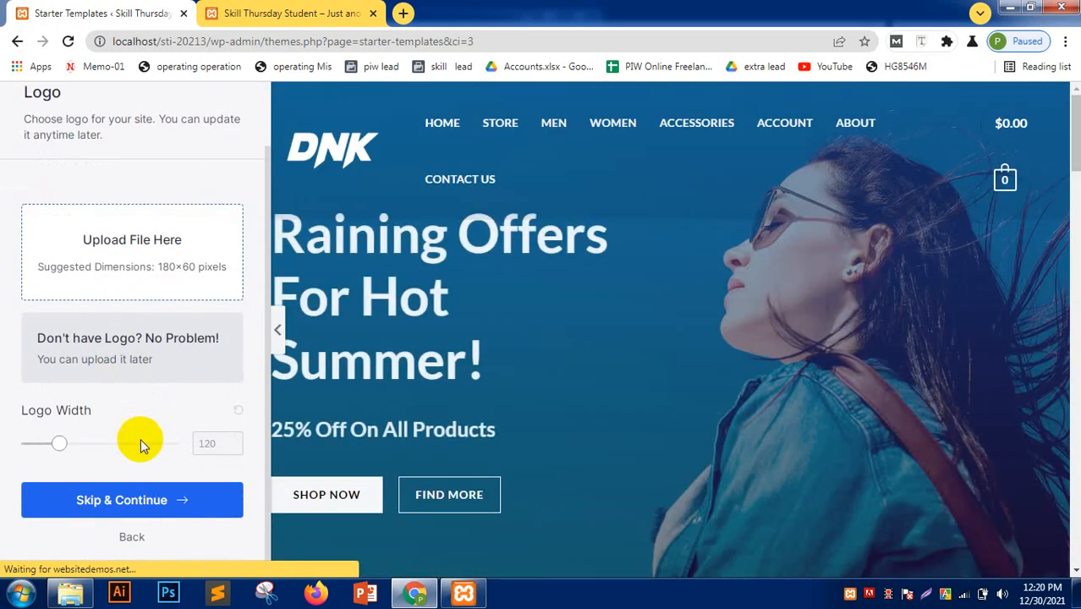
click(17, 41)
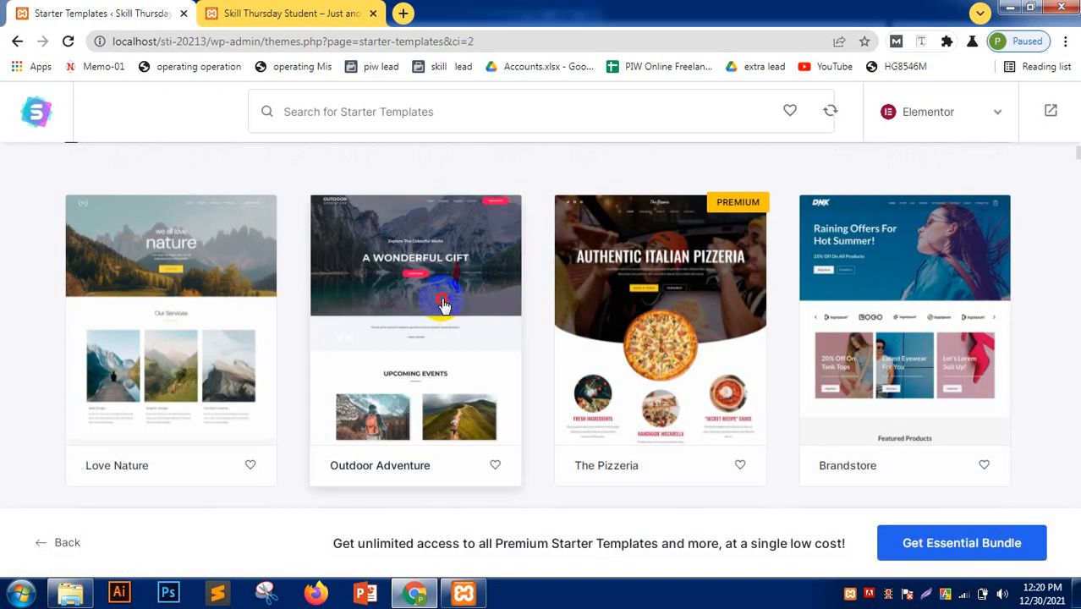
click(443, 301)
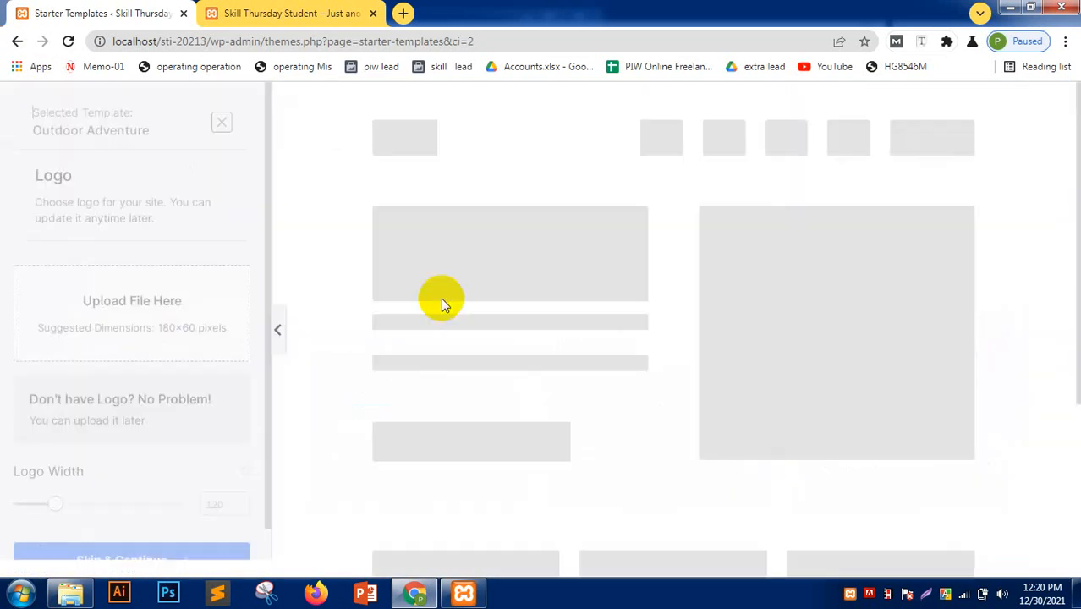
scroll(42, 364, down, 1)
click(157, 500)
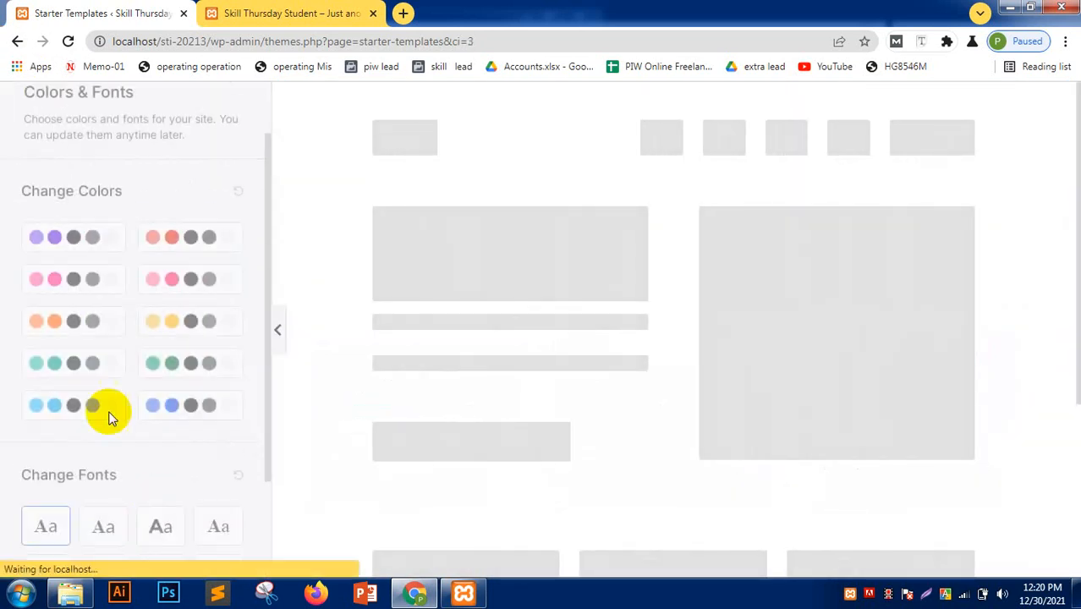
scroll(110, 415, down, 3)
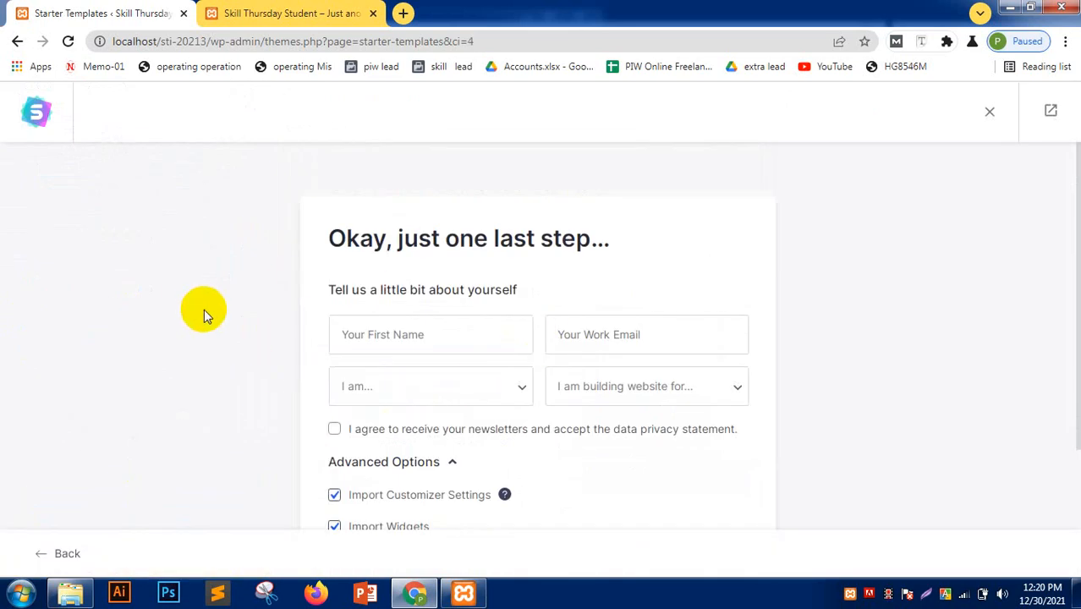
- Fill in the first name from the saved entry and enter the work email address
click(407, 334)
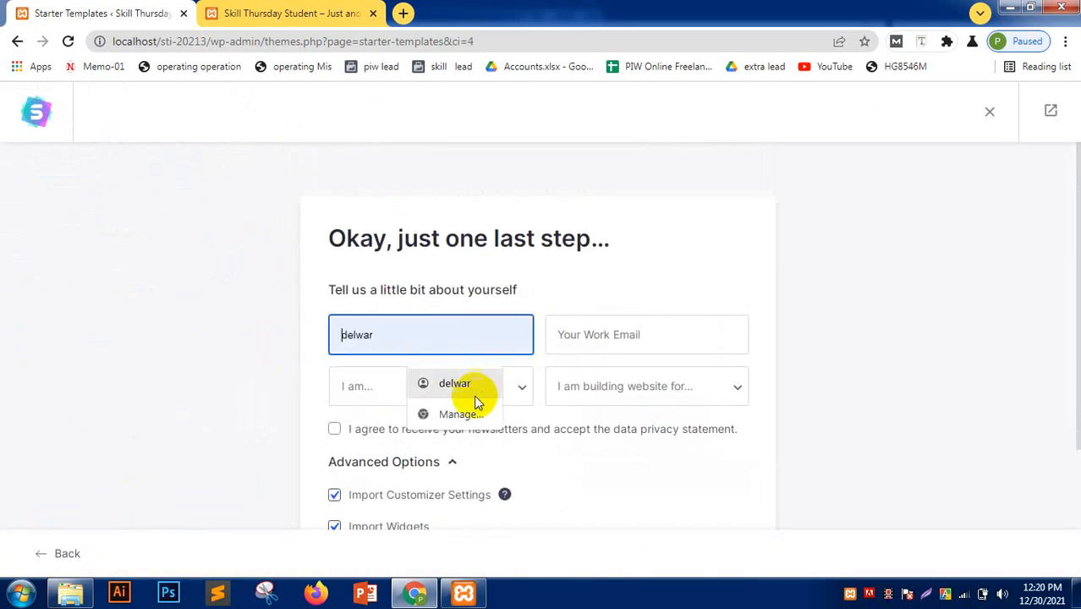
click(505, 388)
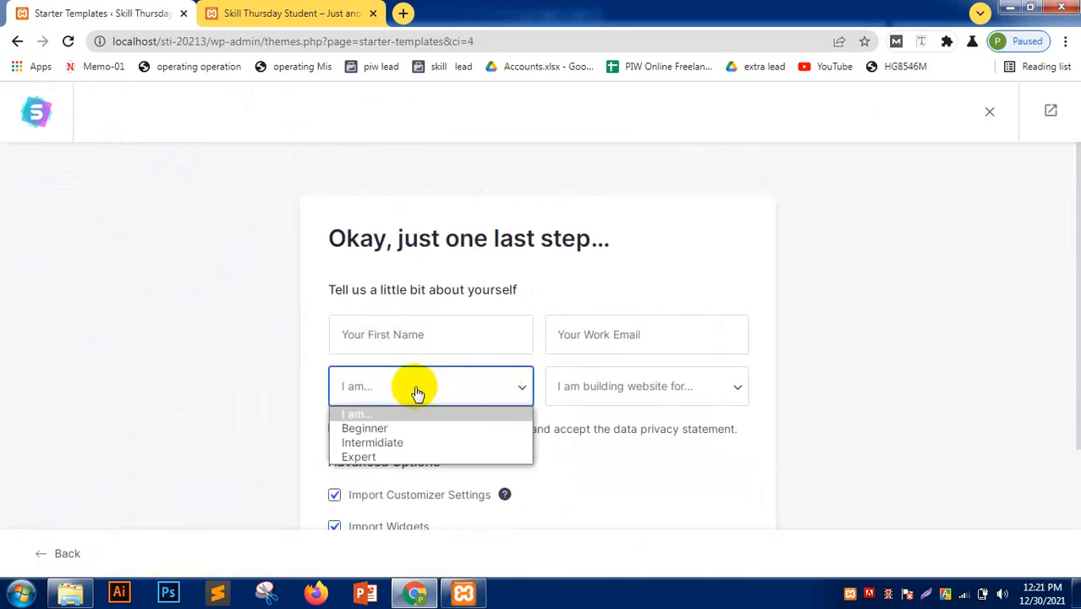
click(409, 332)
click(450, 383)
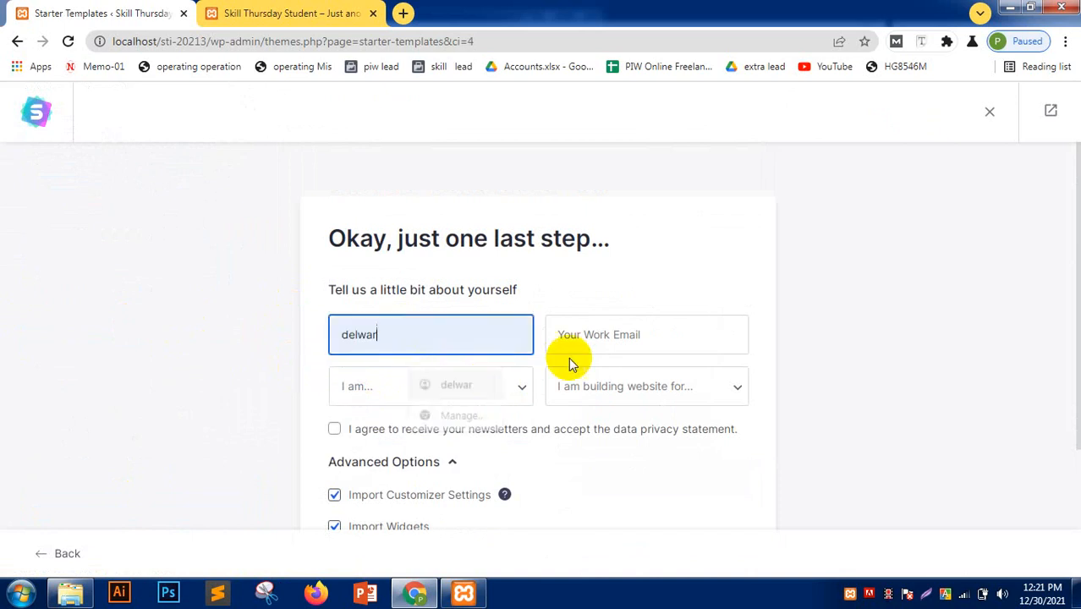
click(611, 336)
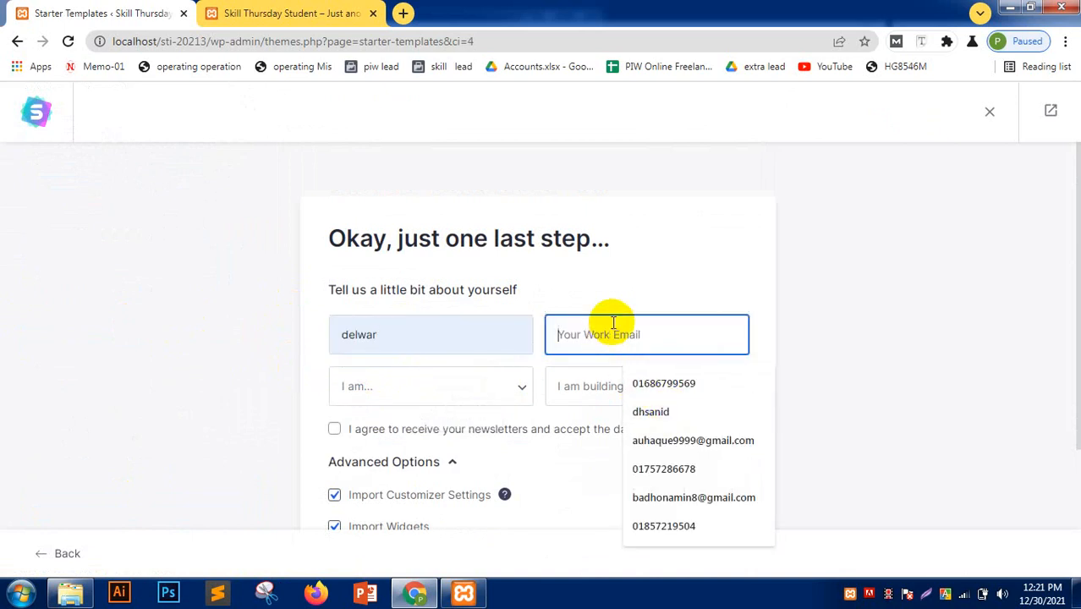
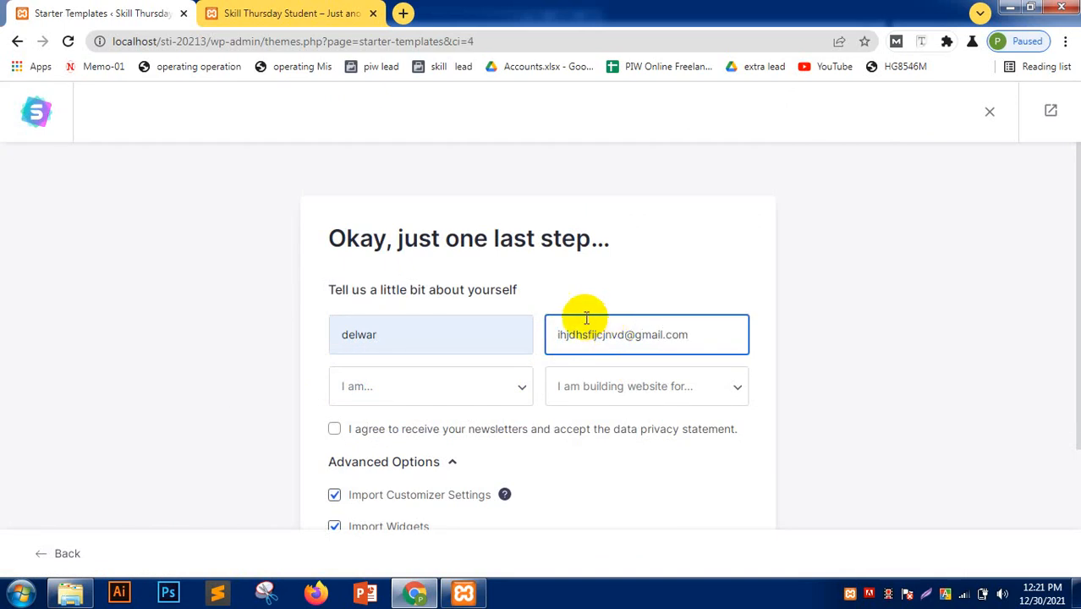
- Choose Intermediate experience and Myself/My Company, then agree to newsletters and the privacy statement
click(436, 389)
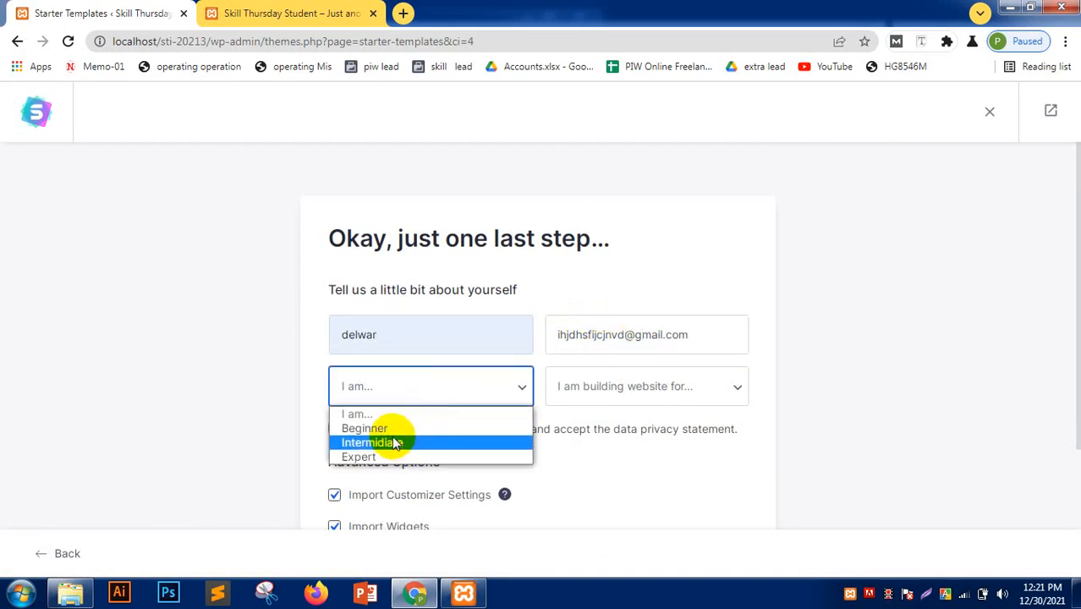
click(393, 443)
click(584, 386)
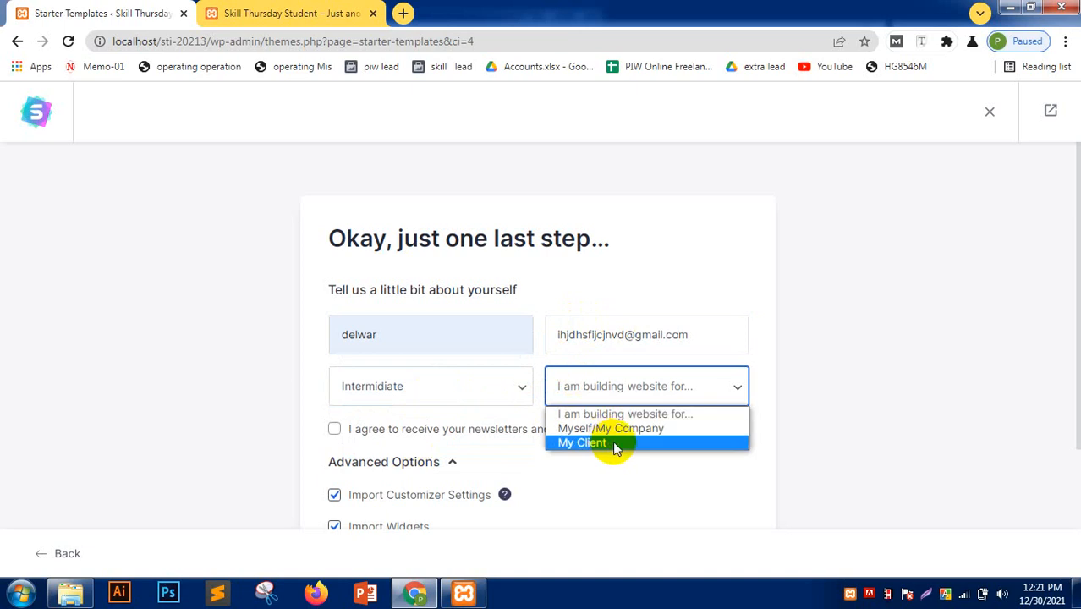
click(588, 429)
scroll(266, 398, down, 2)
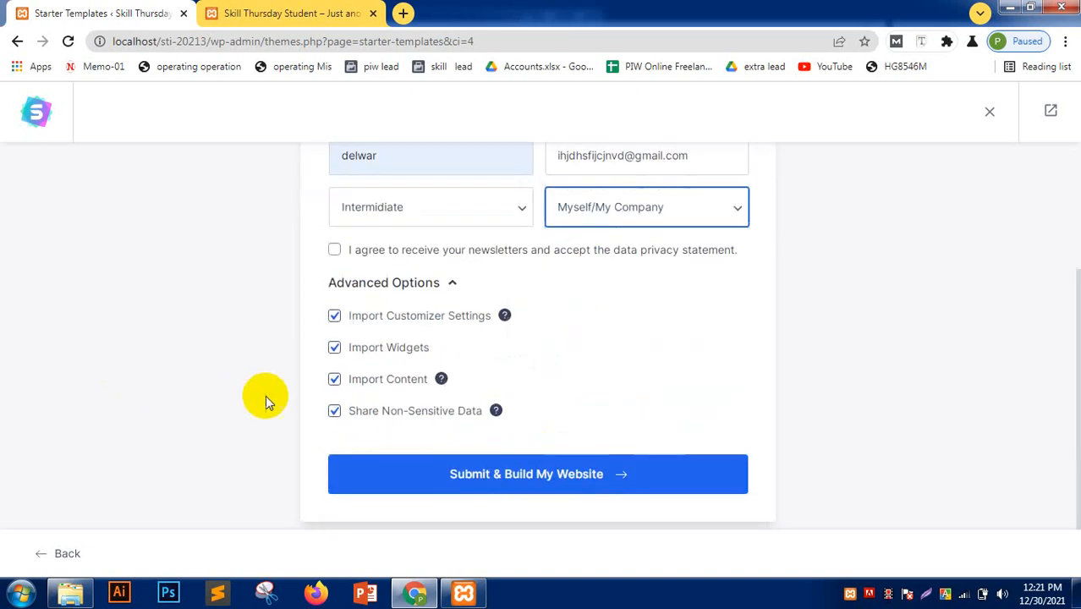
click(335, 250)
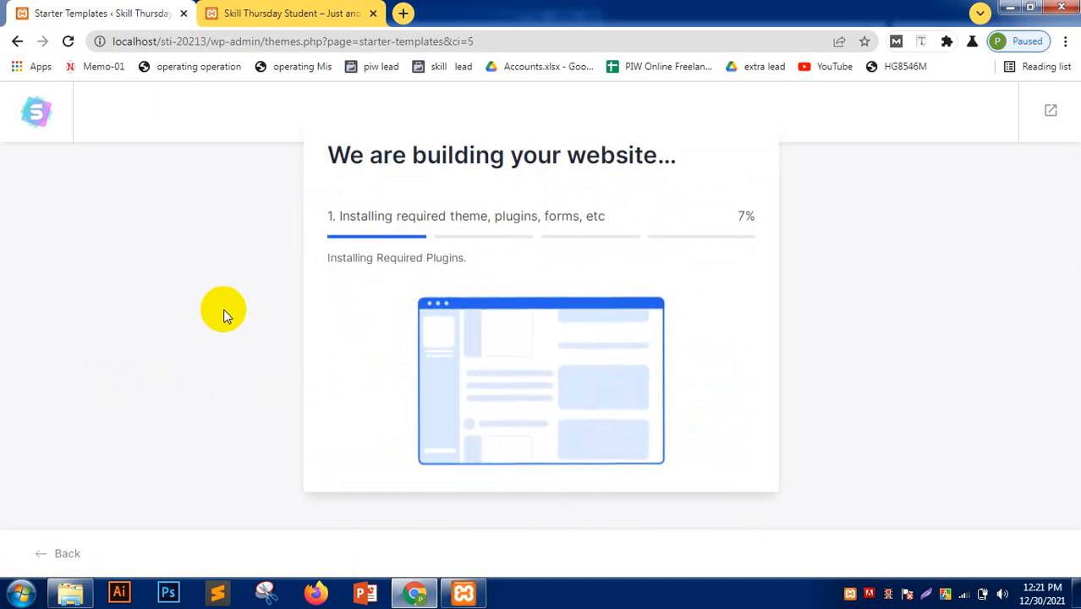
- Reload the live site's tab, then go back to the Starter Templates page while the build finishes
click(246, 7)
click(68, 40)
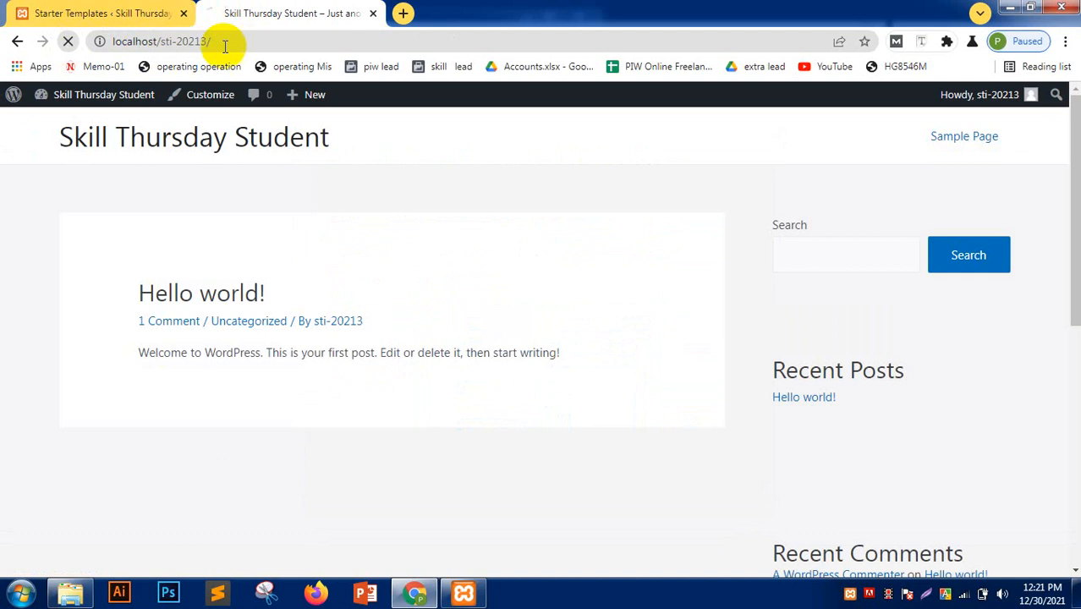
click(215, 42)
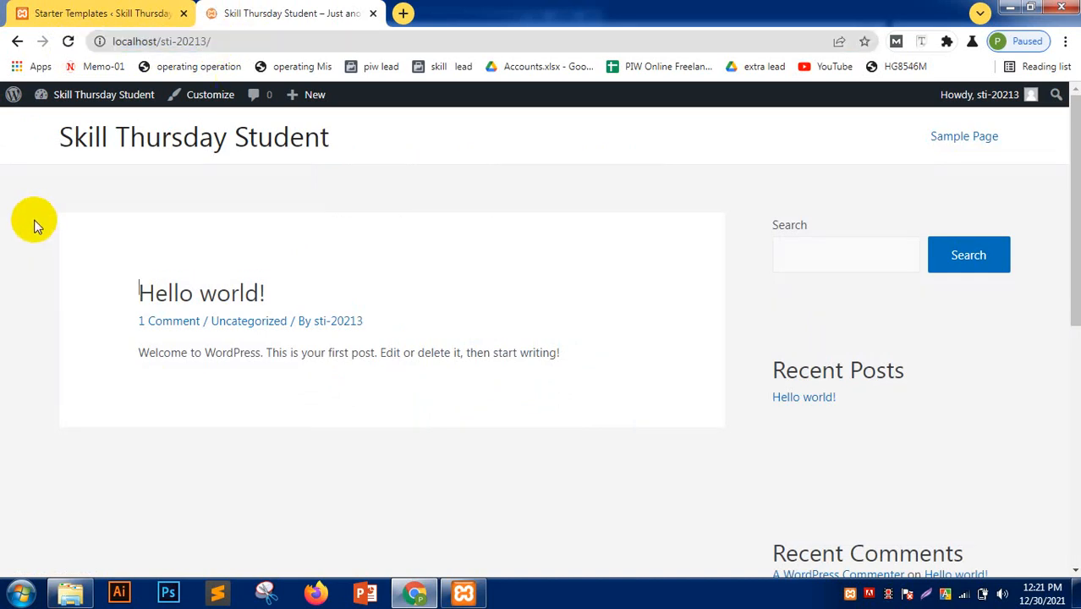
click(51, 8)
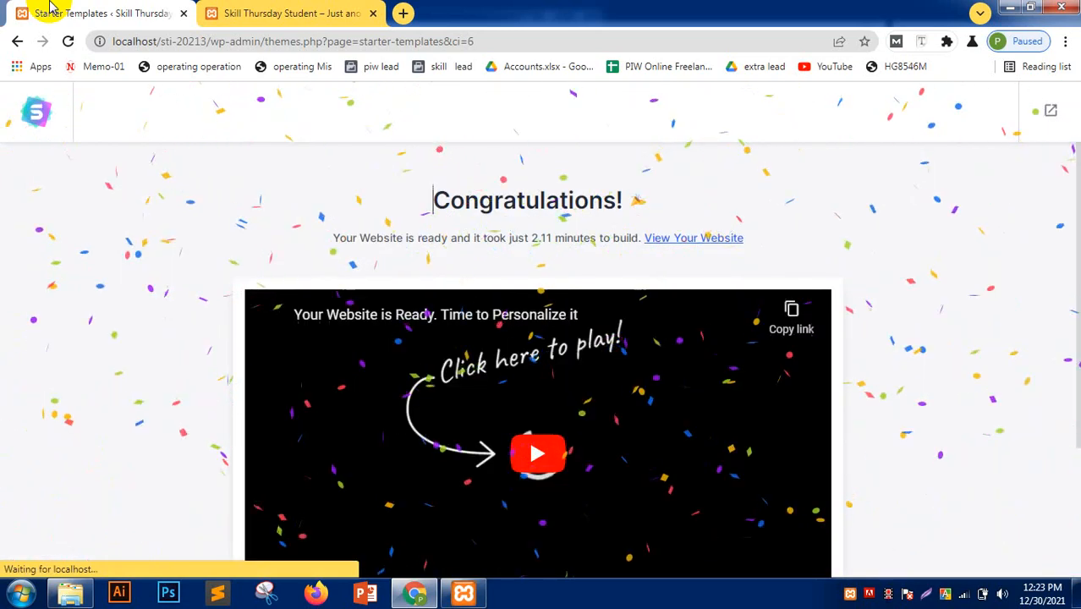
- Reload the live site and scroll through the new Outdoor Adventure homepage with its A Wonderful Gift hero
scroll(3, 415, down, 3)
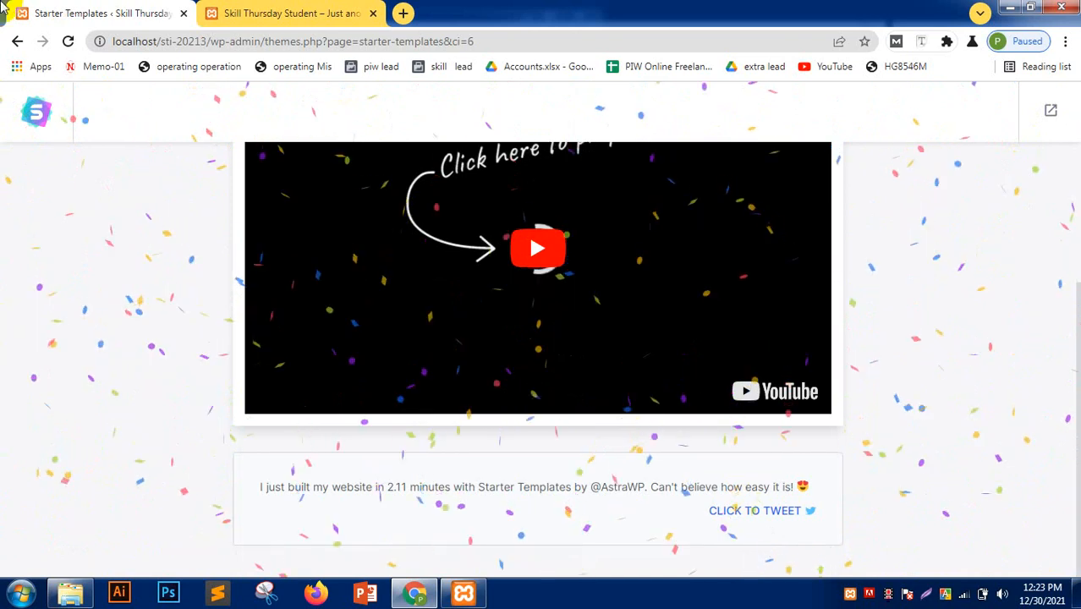
click(343, 10)
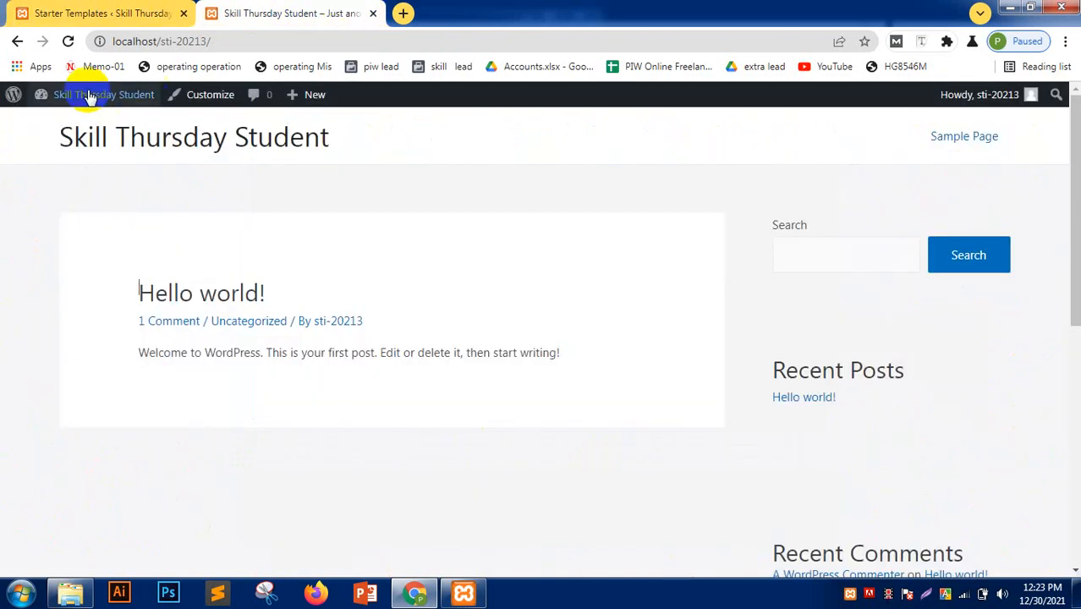
click(66, 41)
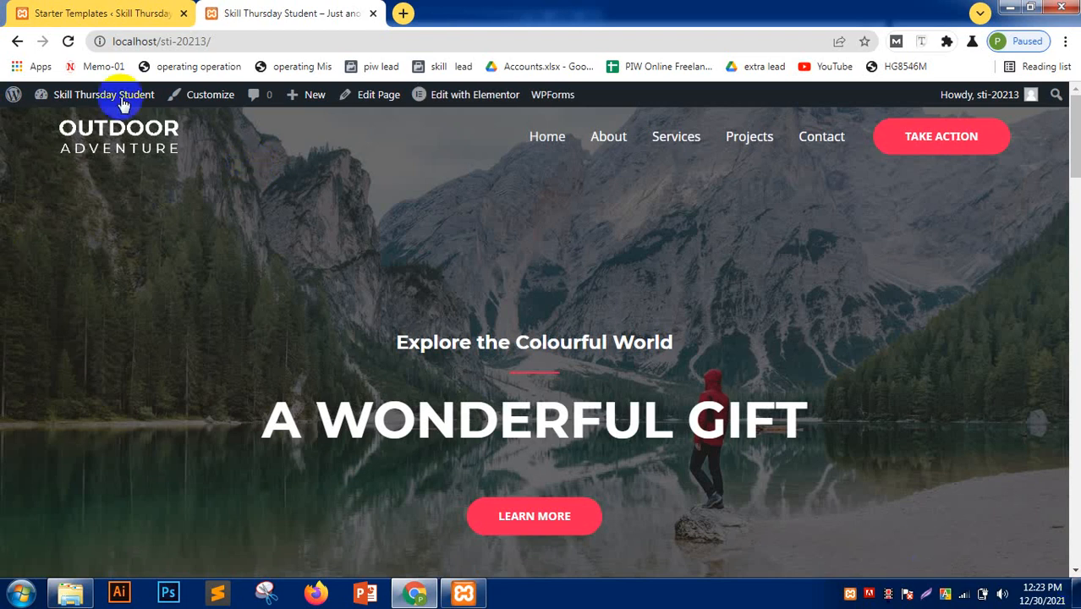
scroll(468, 449, down, 15)
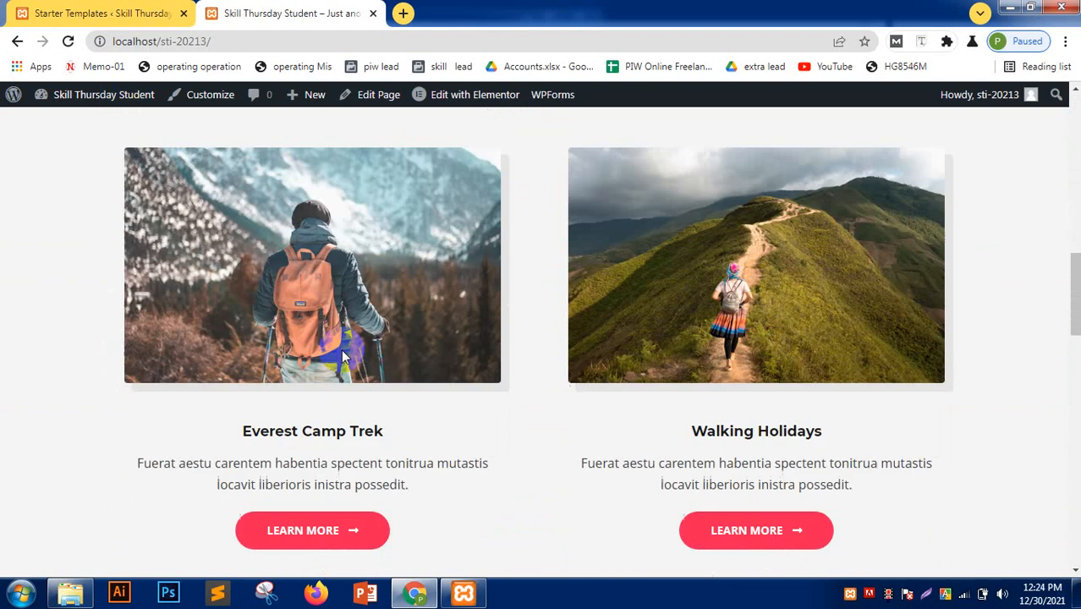
scroll(337, 356, down, 10)
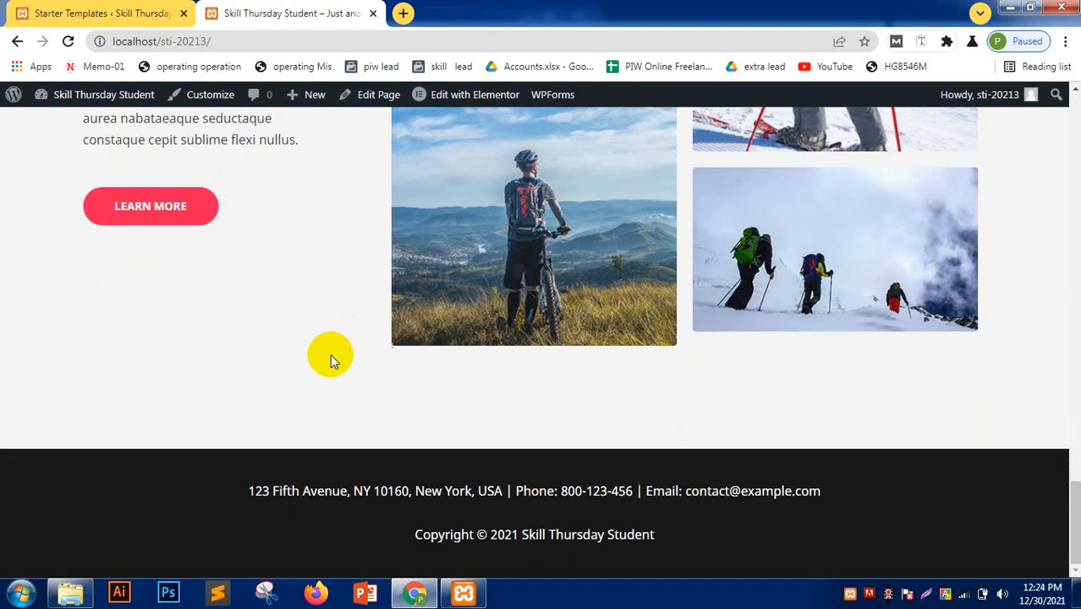
scroll(330, 354, up, 20)
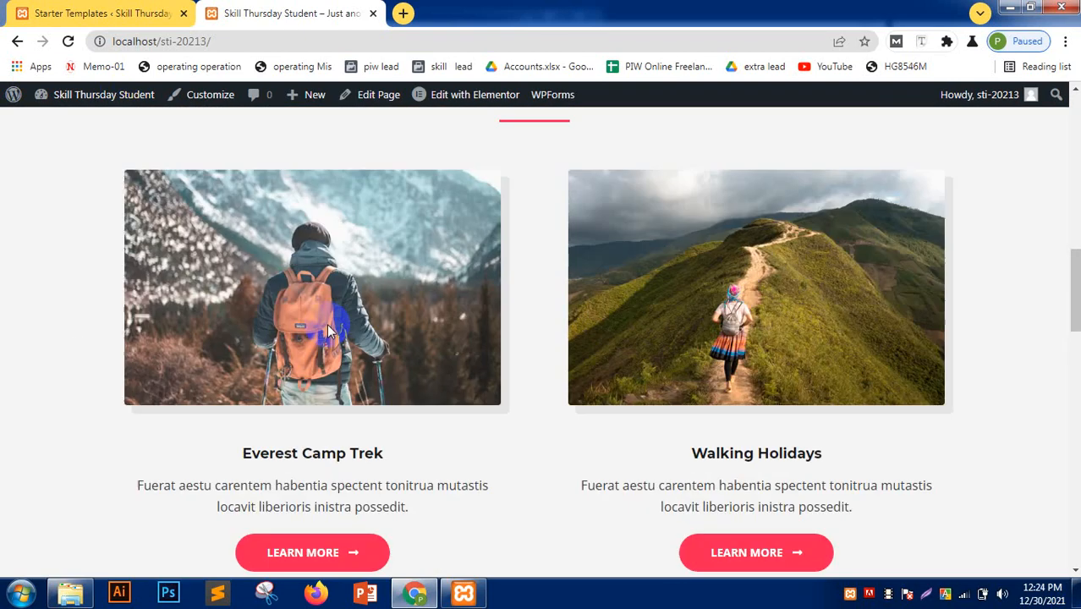
scroll(329, 330, up, 5)
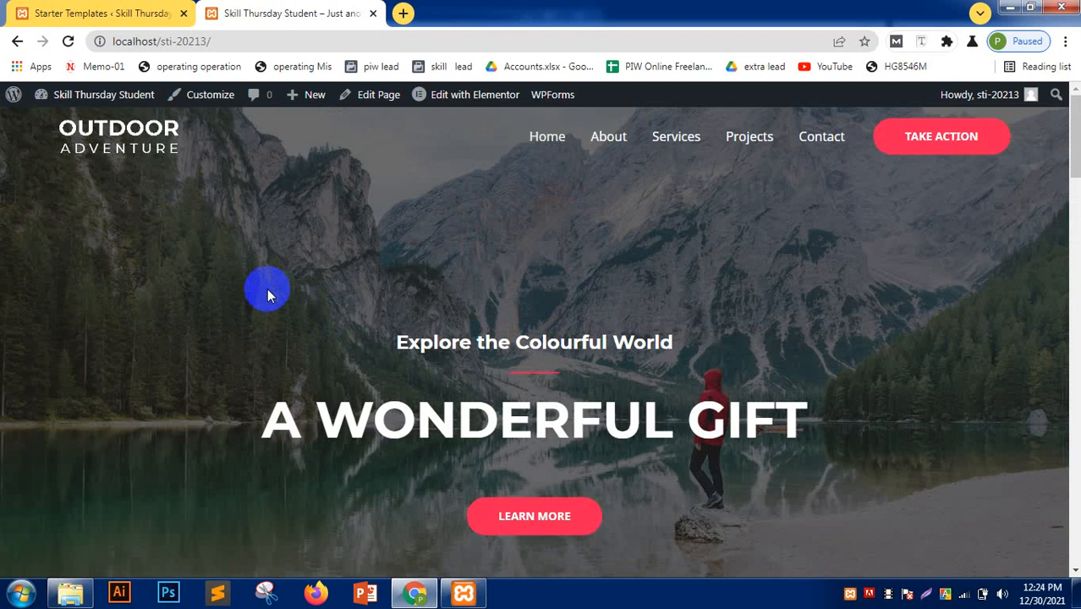